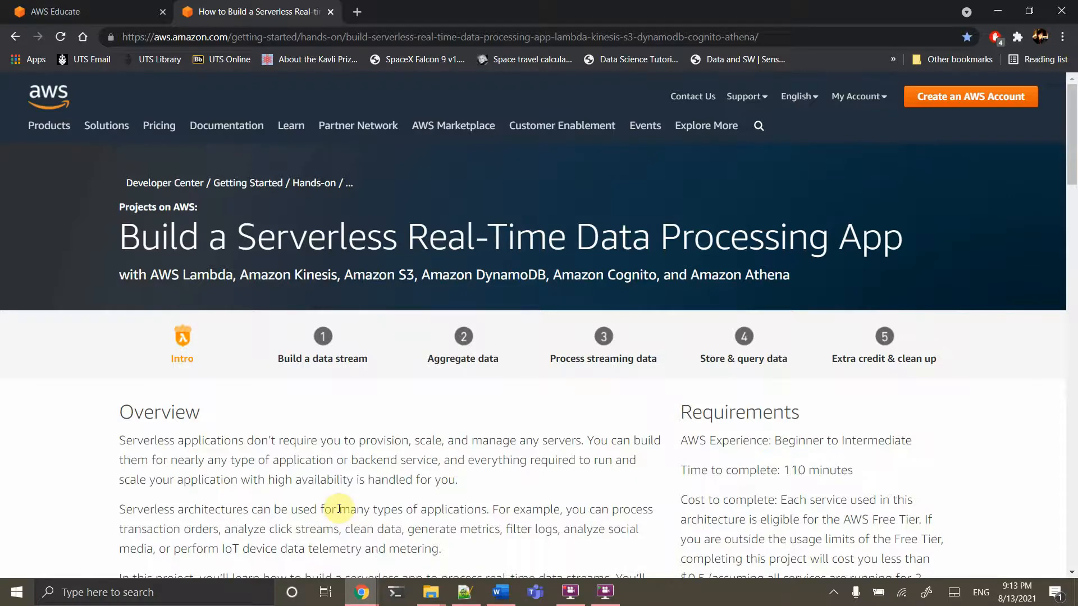
# Scroll through the tutorial's Overview and four module summaries down to Application Architecture
pyautogui.scroll(-1, 339, 509)
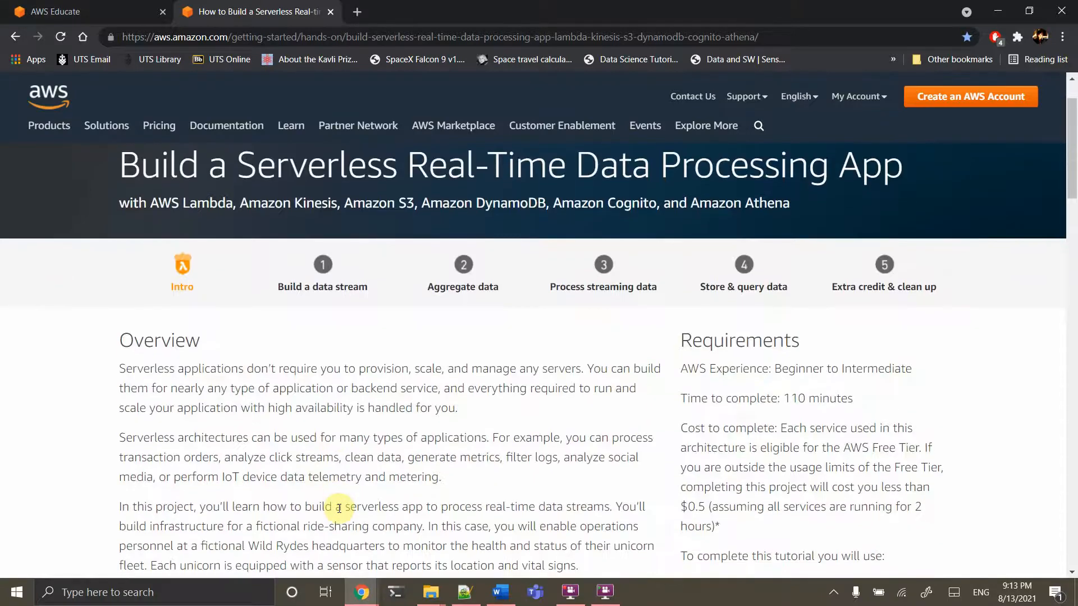
pyautogui.scroll(-4, 339, 509)
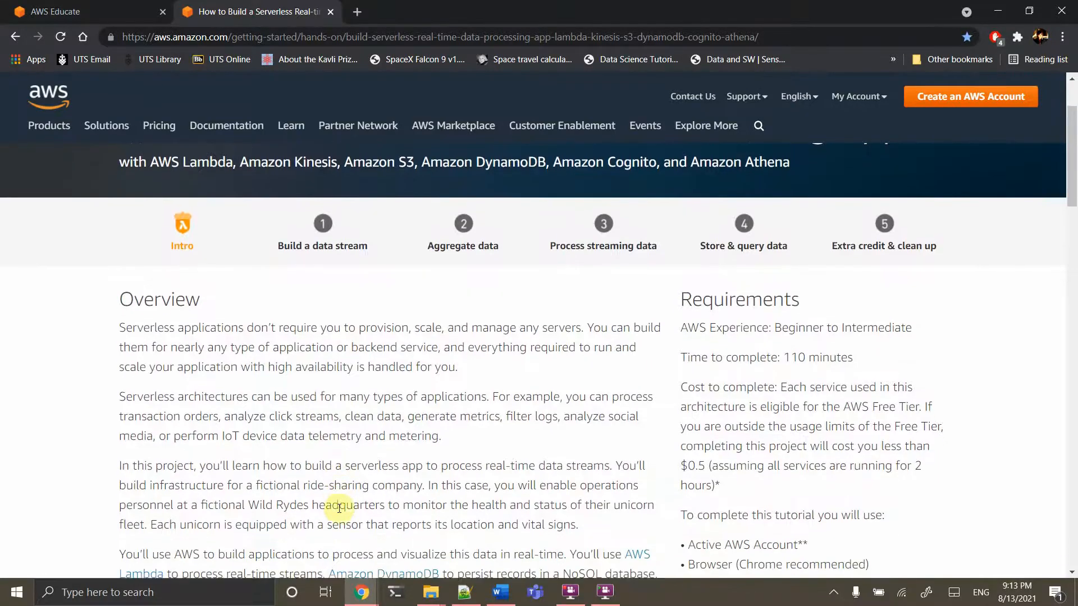
pyautogui.scroll(-1, 339, 509)
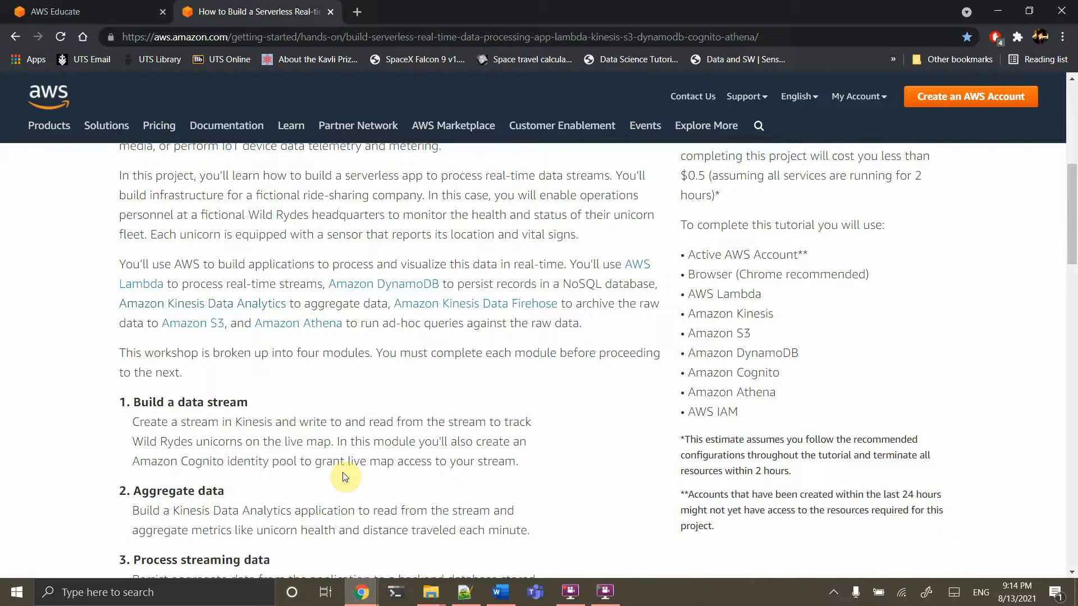
pyautogui.scroll(-2, 345, 477)
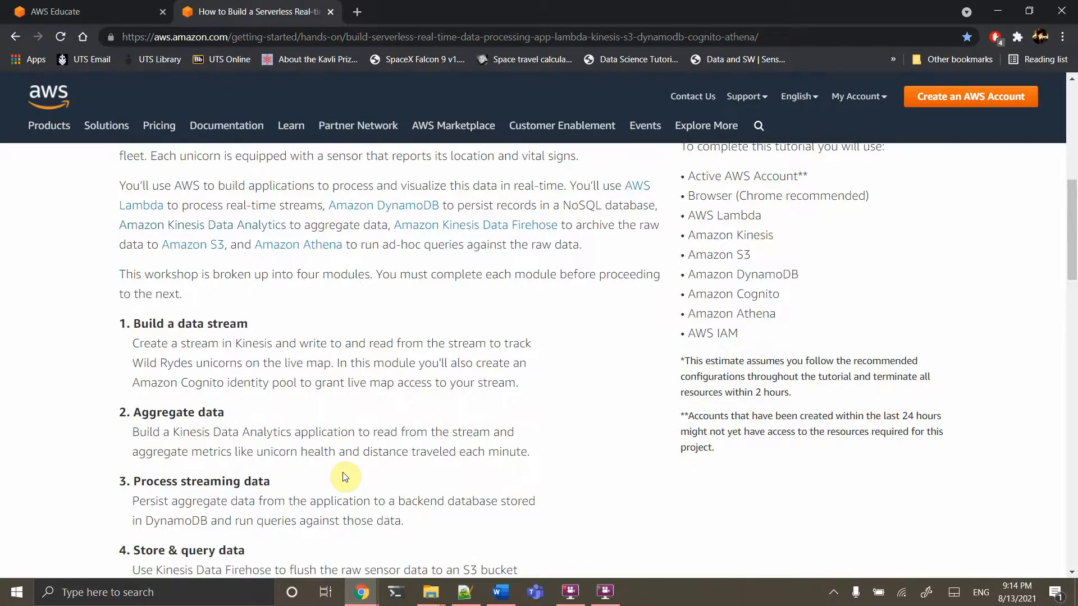
pyautogui.scroll(-2, 345, 477)
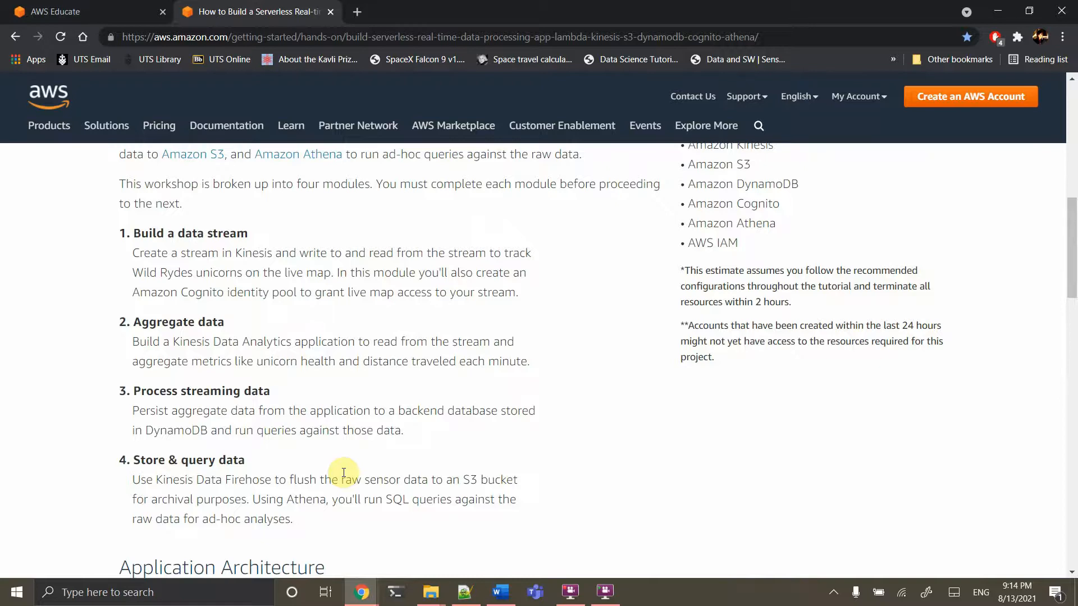
pyautogui.scroll(-1, 344, 473)
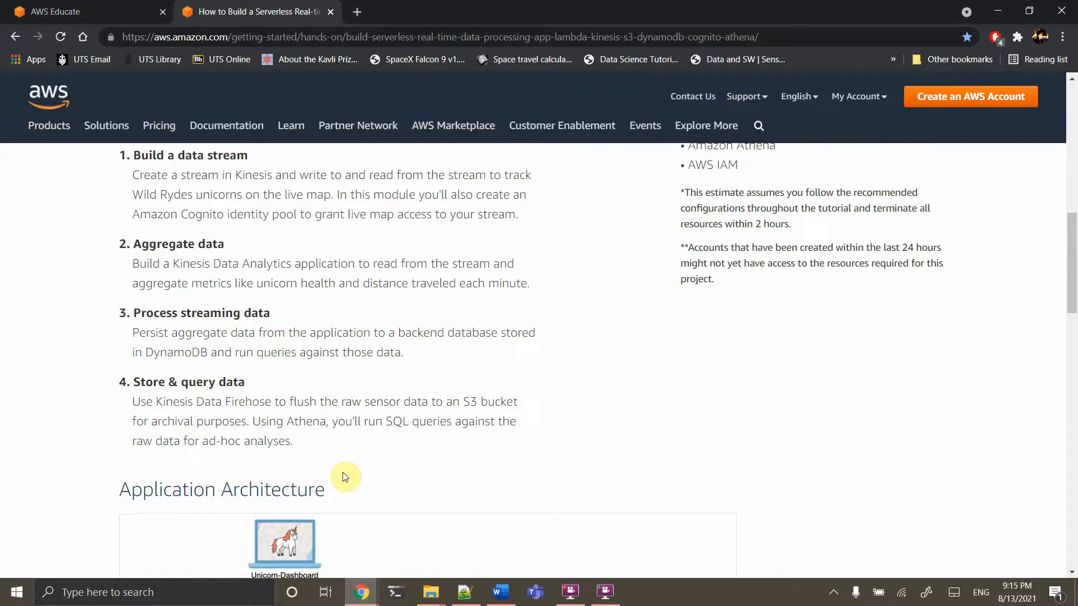
pyautogui.scroll(-6, 344, 478)
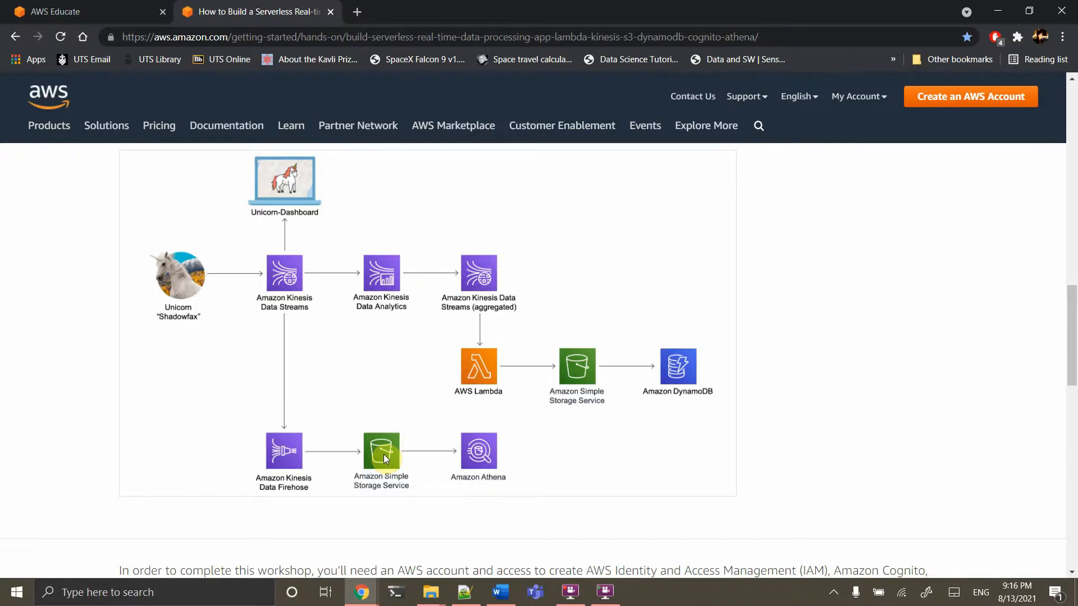
# Review the architecture diagram, then scroll on to the prerequisites' Step 1: Create an AWS Account
pyautogui.scroll(-5, 383, 454)
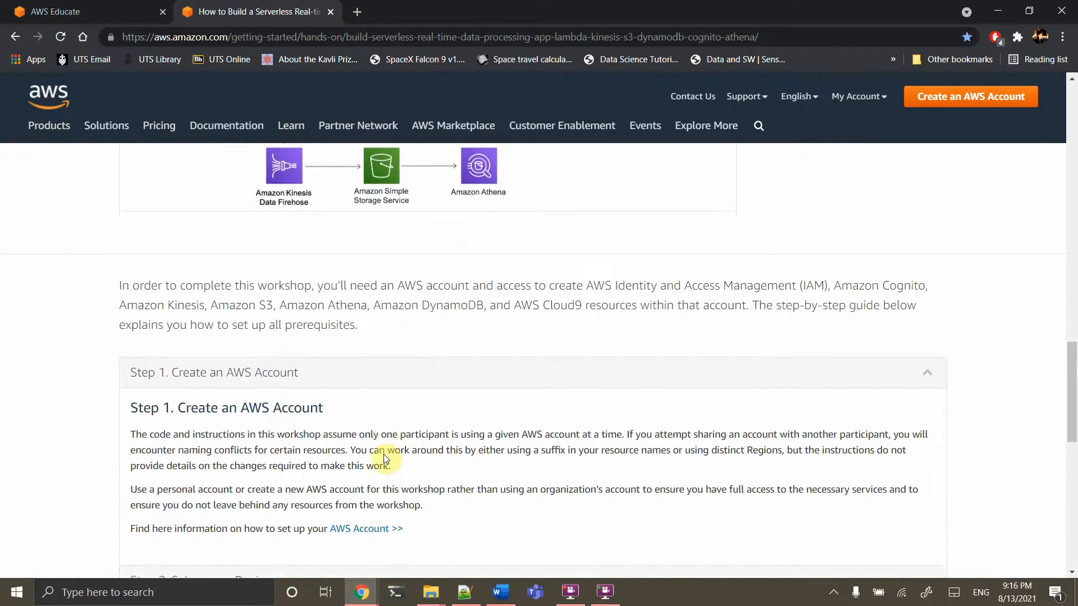
# Expand and read Step 3's Cloud9 IDE setup, then expand Step 4 'Set up the Command Line Clients'
pyautogui.scroll(-2, 384, 459)
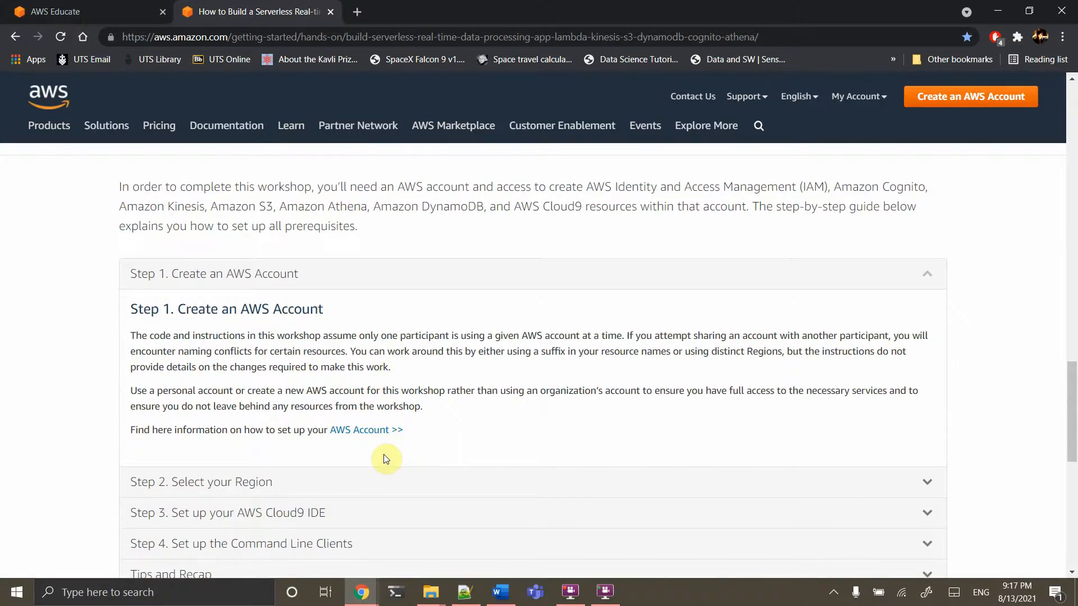
pyautogui.scroll(-2, 387, 459)
pyautogui.click(298, 433)
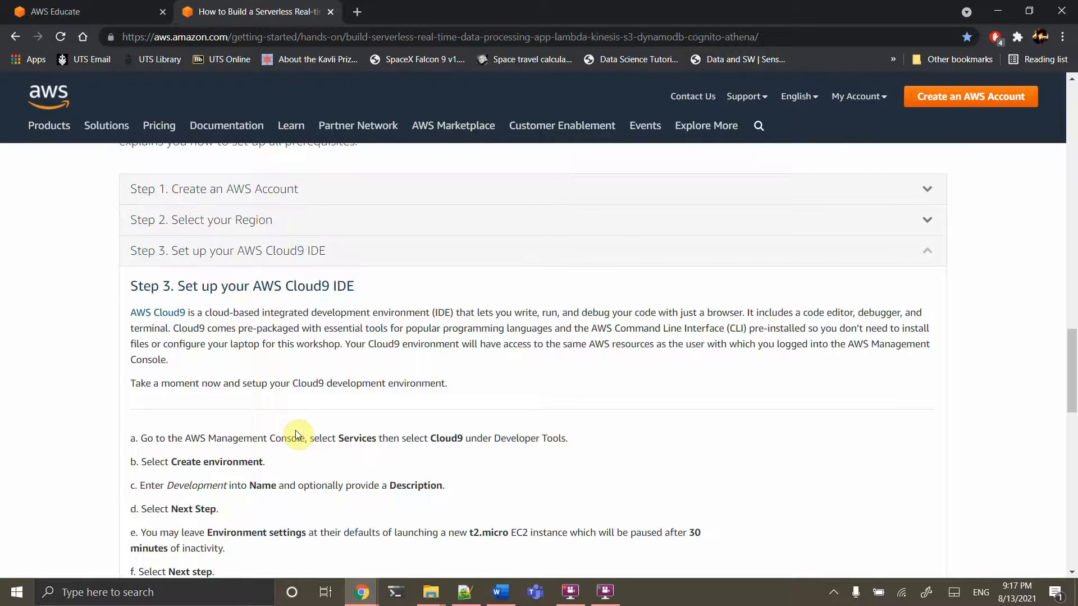
pyautogui.scroll(-2, 295, 430)
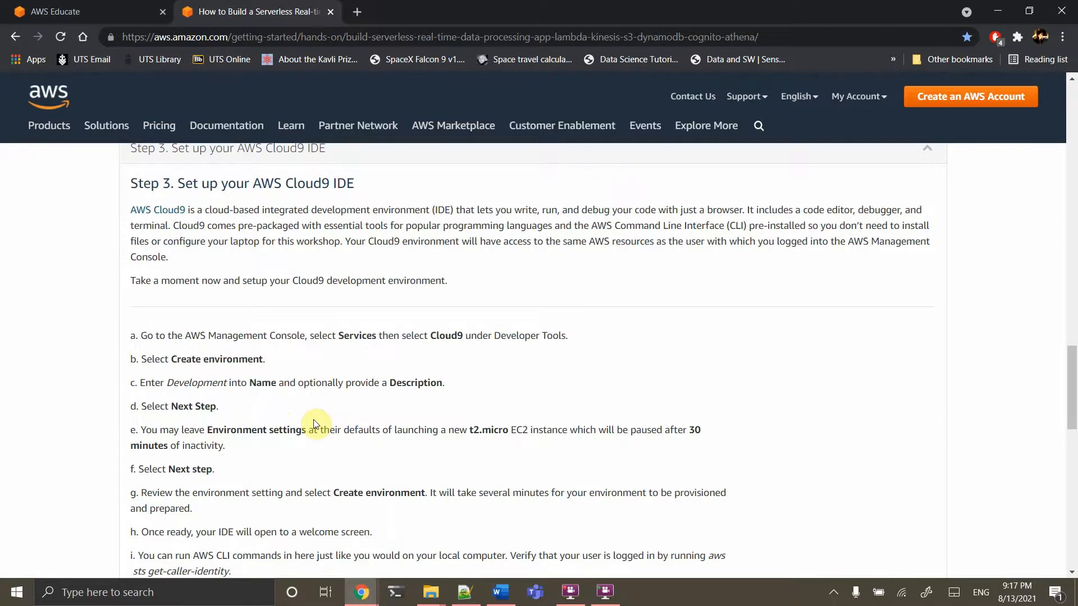
pyautogui.scroll(-2, 315, 423)
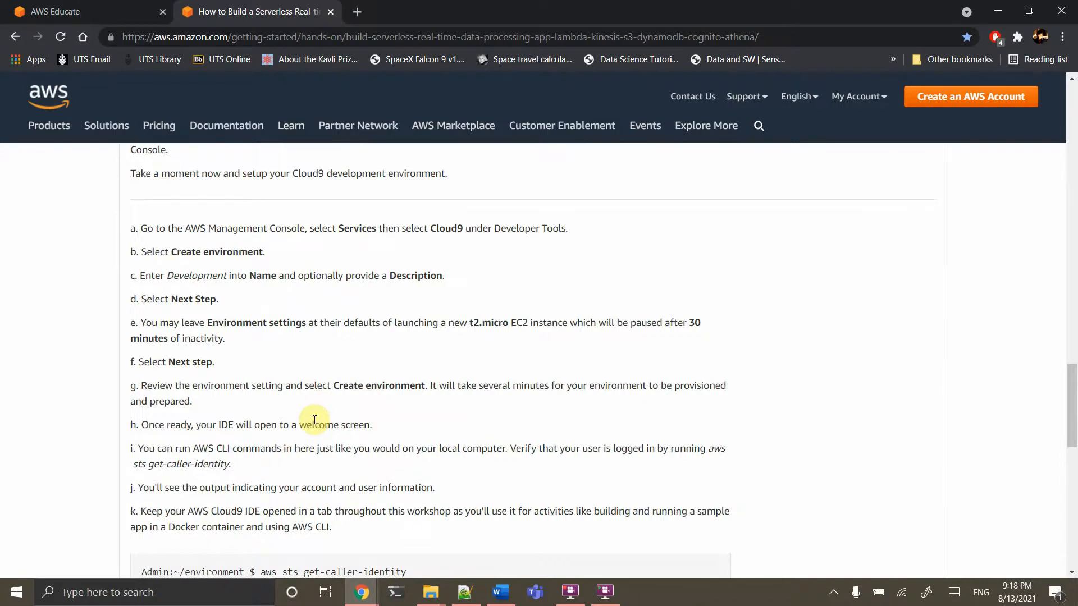
pyautogui.scroll(-4, 315, 420)
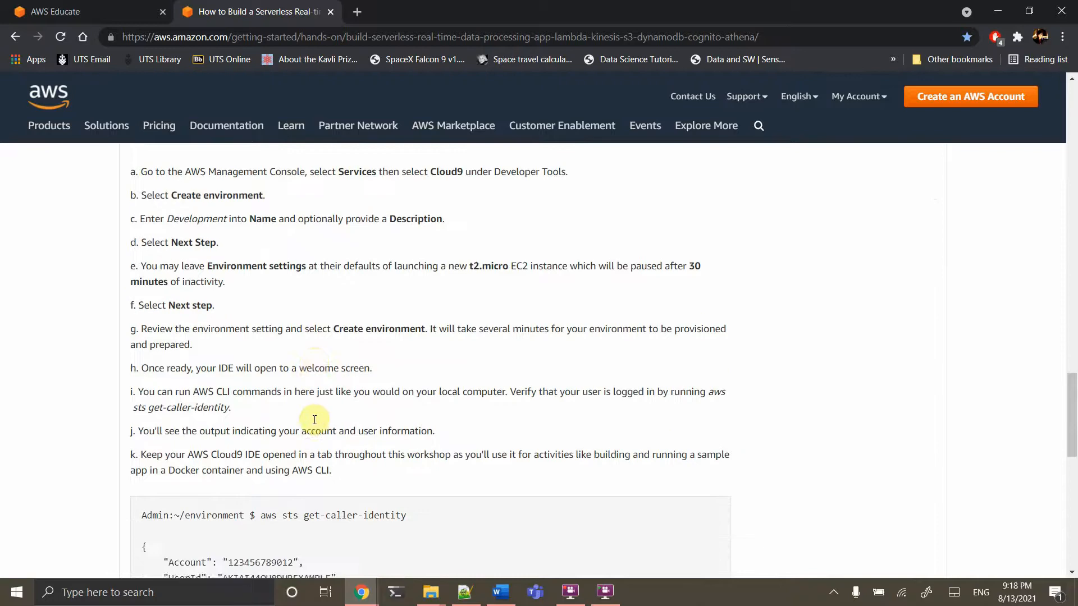
pyautogui.scroll(-3, 315, 421)
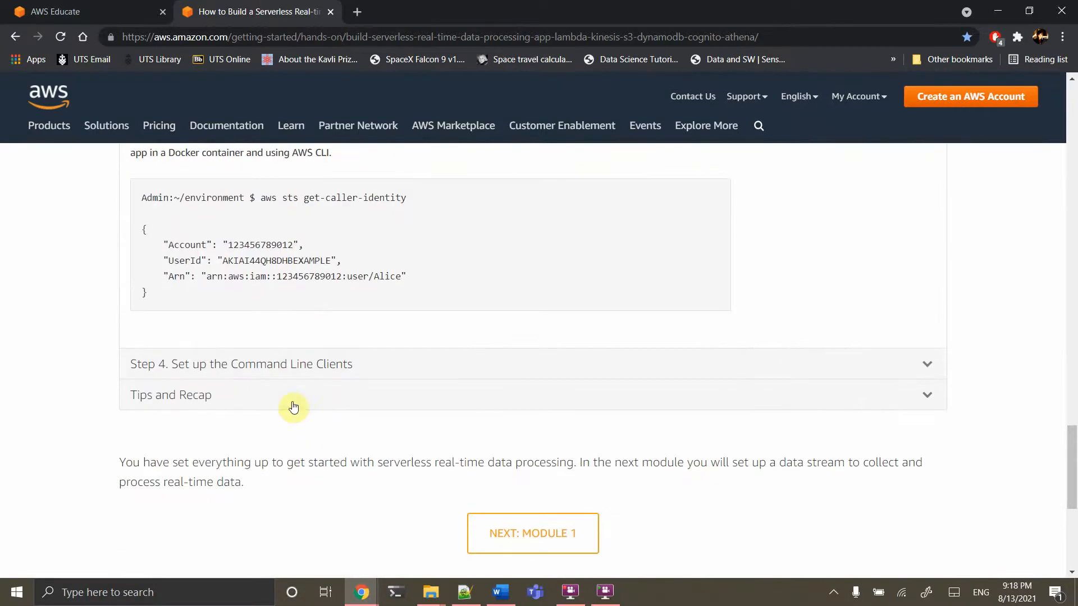
pyautogui.click(265, 373)
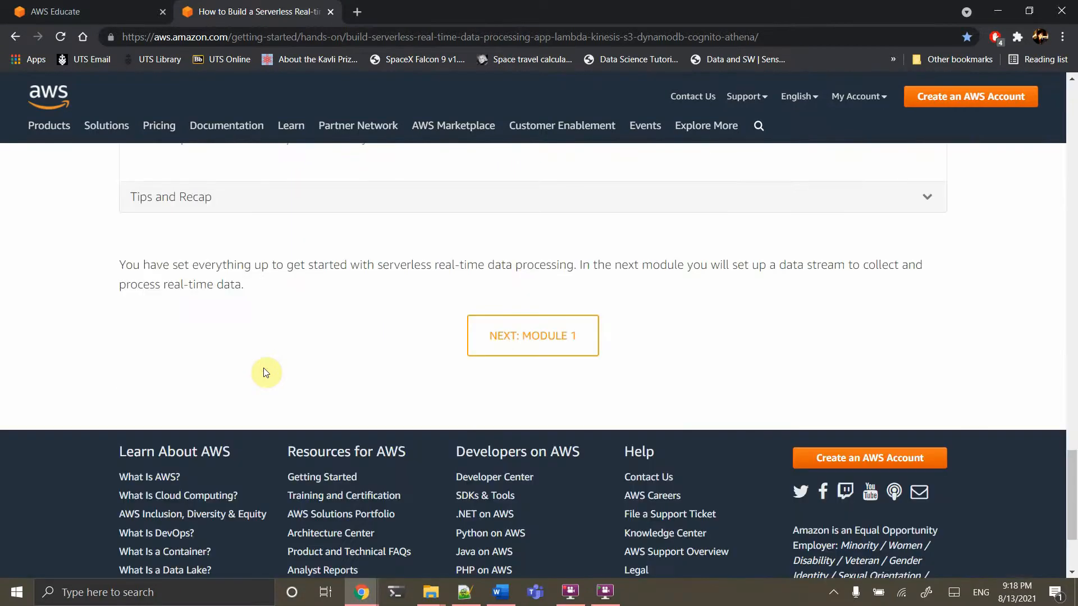
# Reread Step 4's Producer and Consumer client descriptions, then switch to Notepad++
pyautogui.scroll(3, 265, 368)
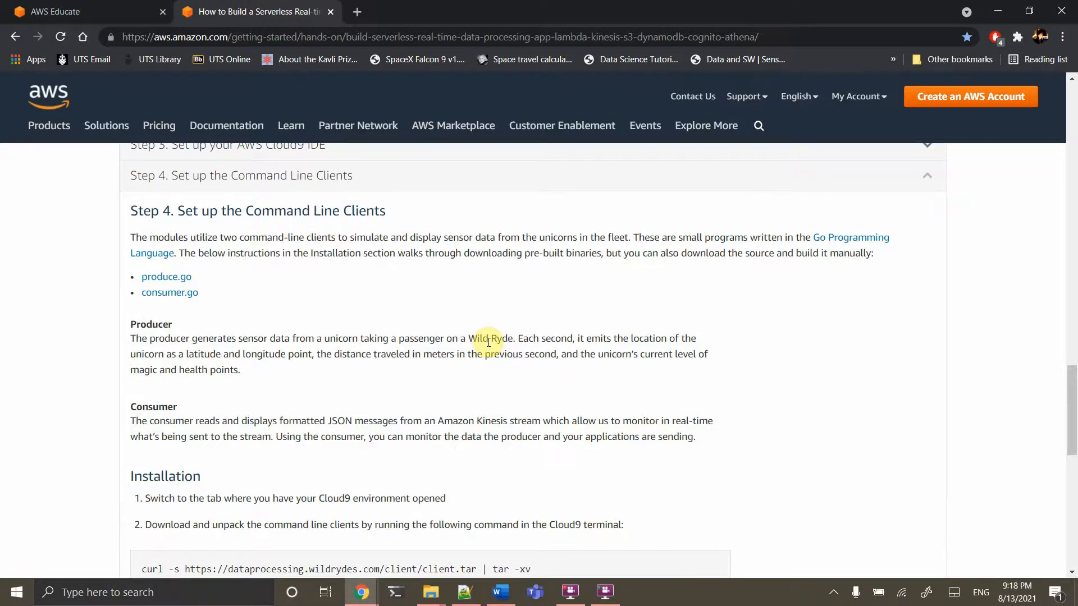
pyautogui.click(466, 594)
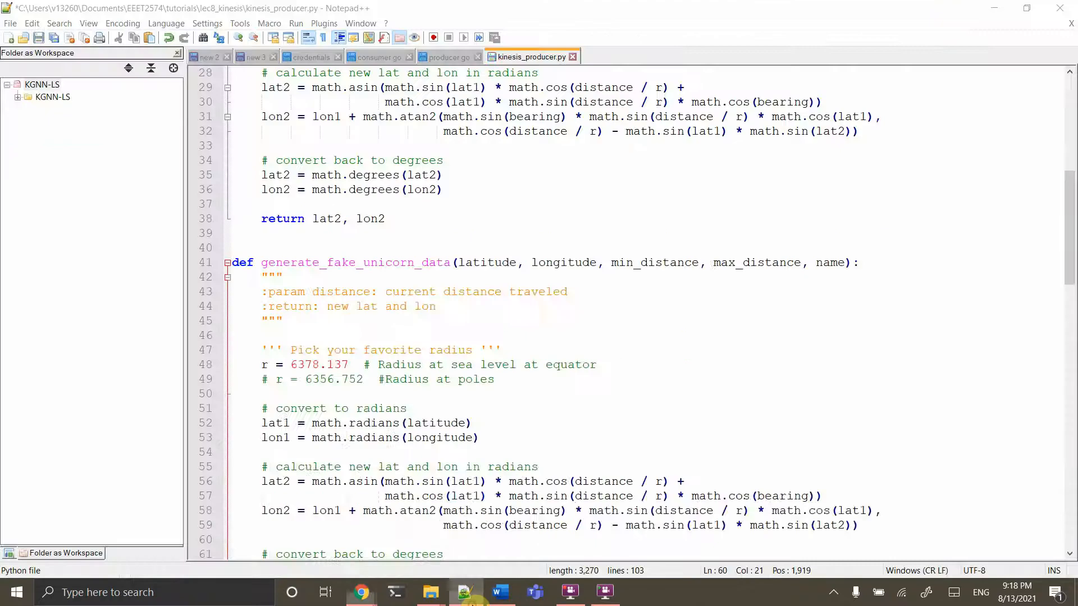
# Decline keeping the missing kinesis_producer.py and scroll through producer.go's code
pyautogui.click(660, 359)
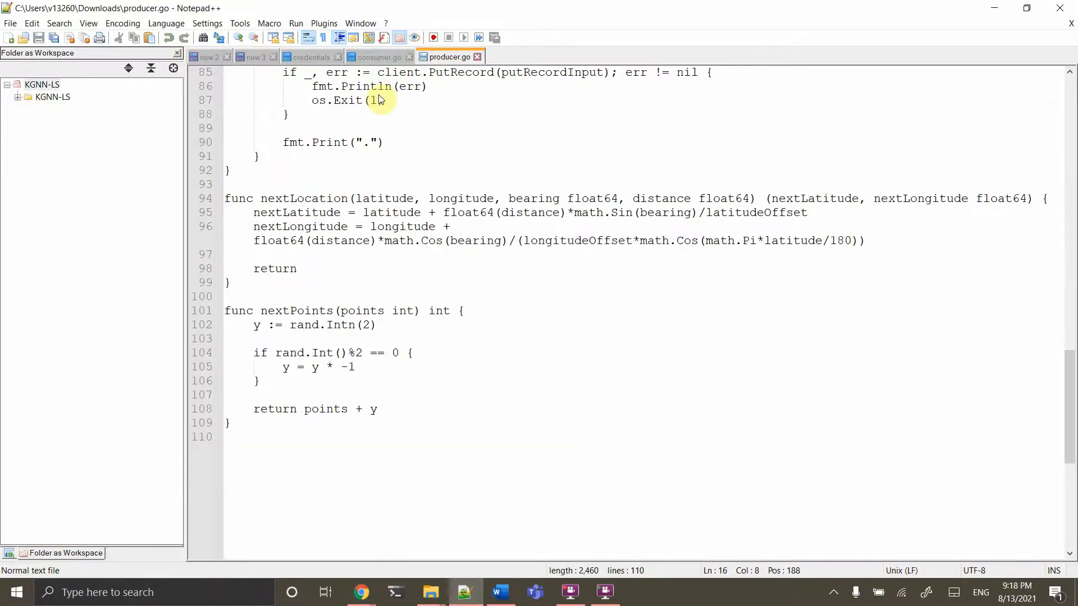
pyautogui.scroll(16, 392, 199)
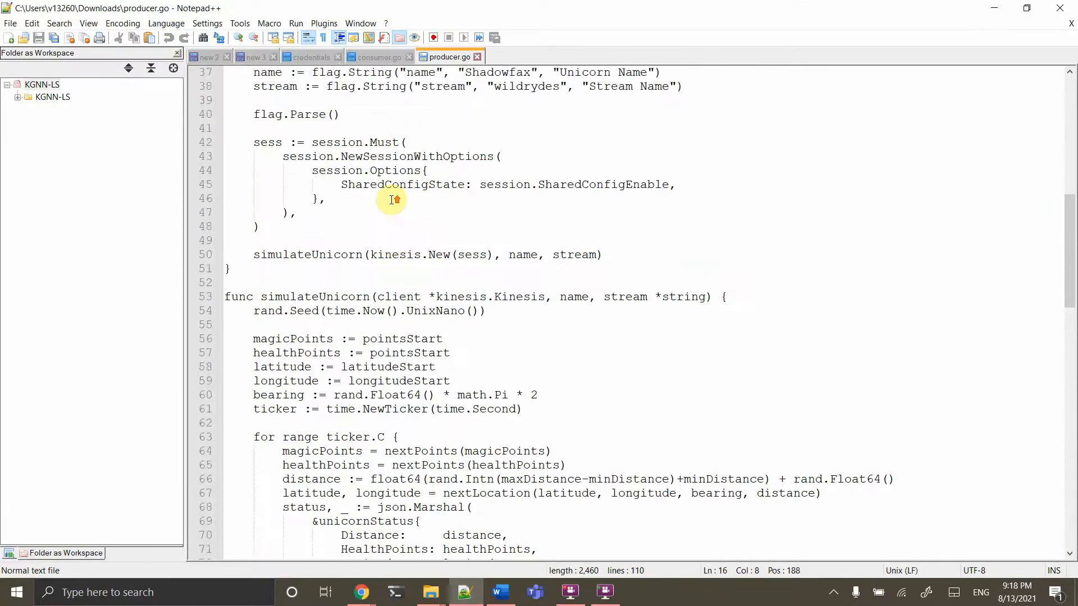
pyautogui.scroll(12, 394, 199)
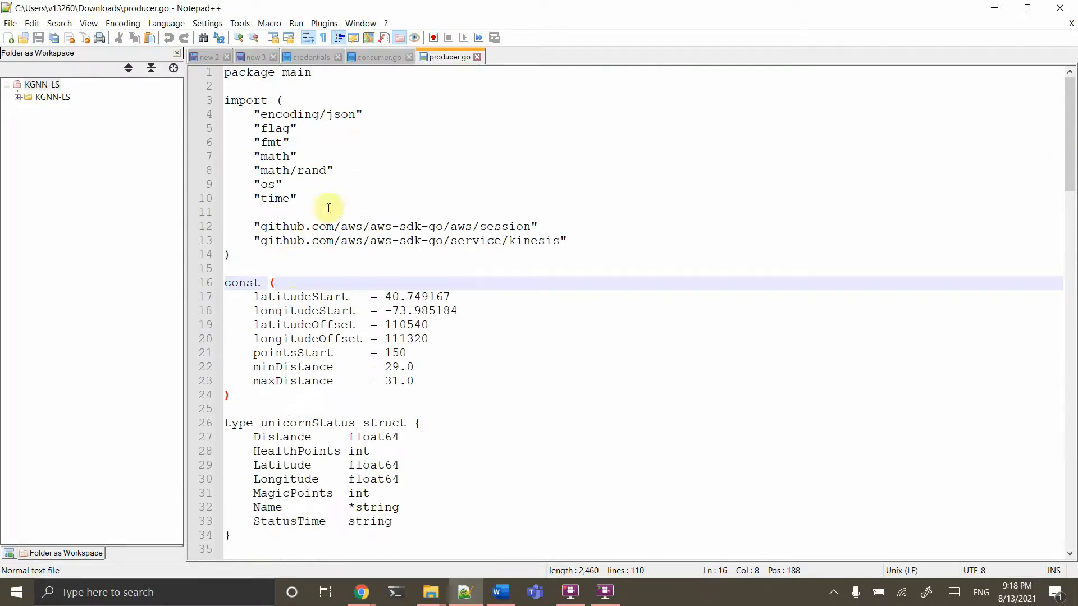
pyautogui.scroll(-2, 303, 292)
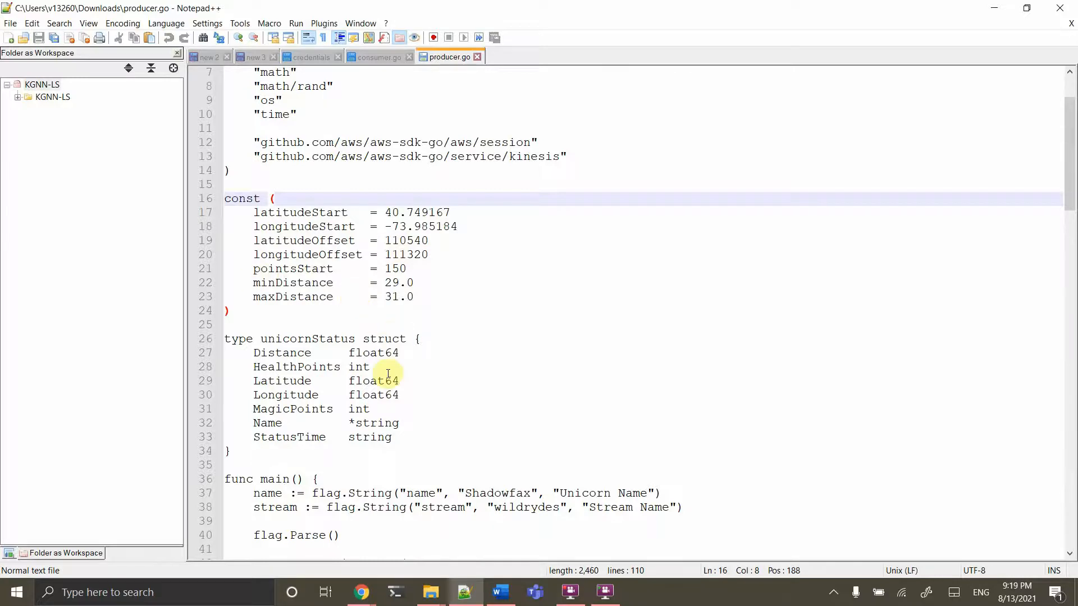
pyautogui.scroll(-1, 387, 373)
pyautogui.scroll(-3, 330, 449)
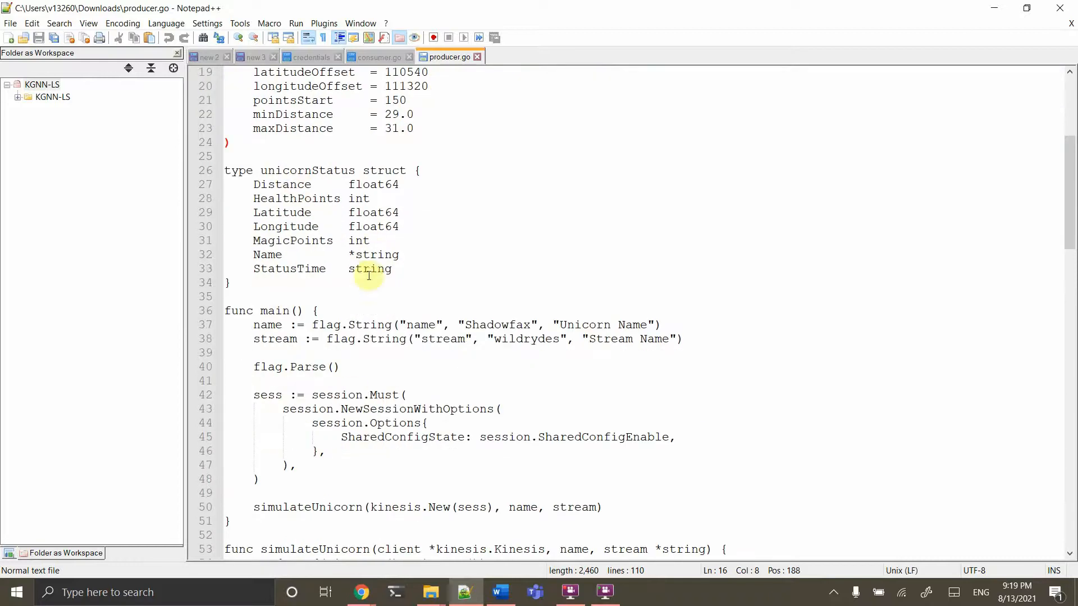
pyautogui.scroll(-1, 369, 287)
pyautogui.scroll(-3, 370, 286)
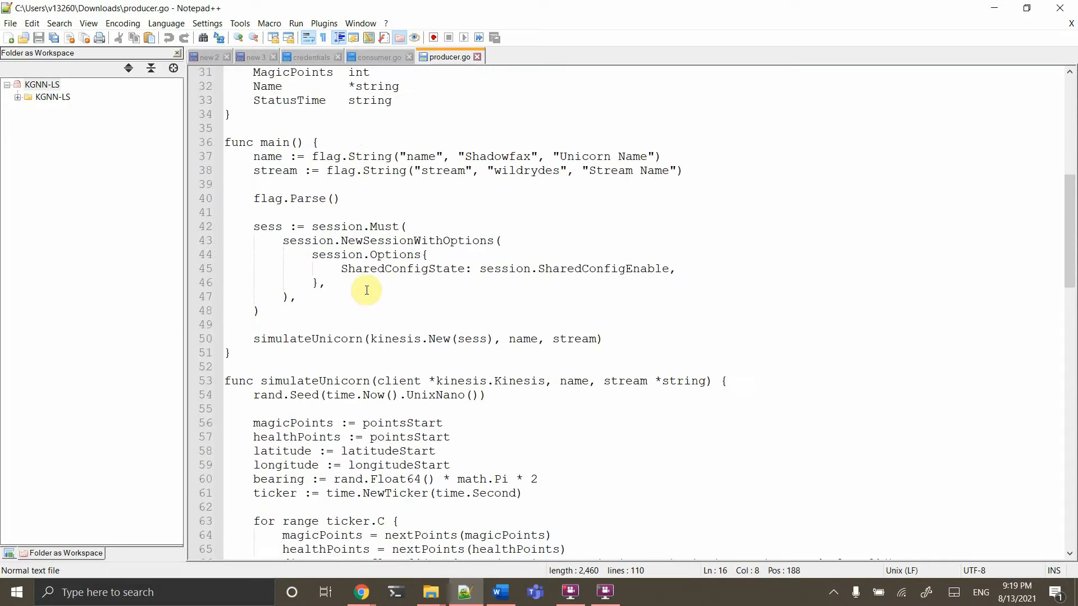
pyautogui.scroll(-1, 368, 290)
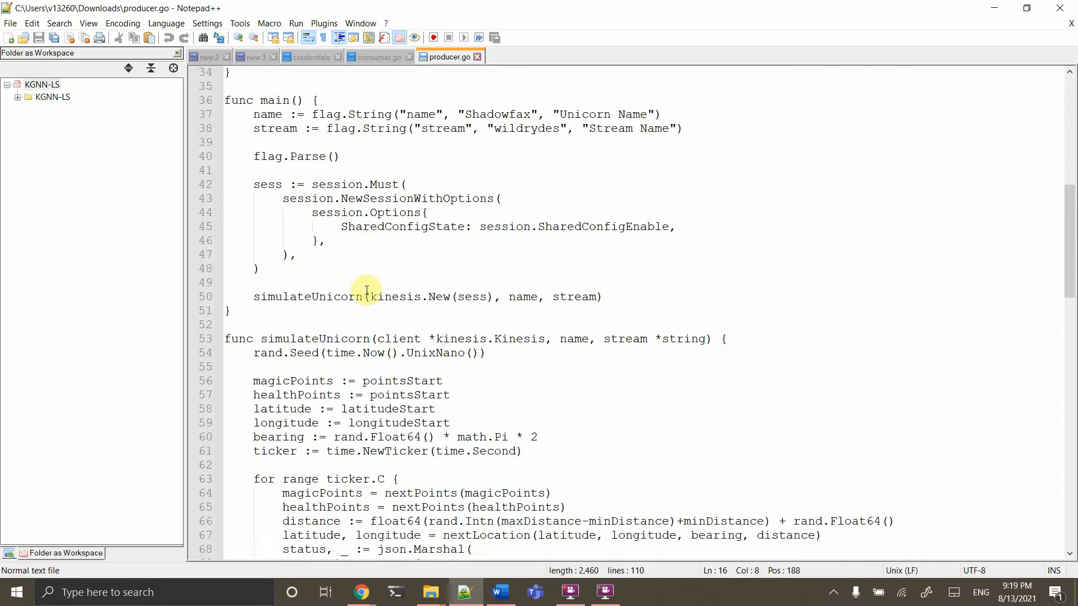
pyautogui.scroll(-2, 387, 401)
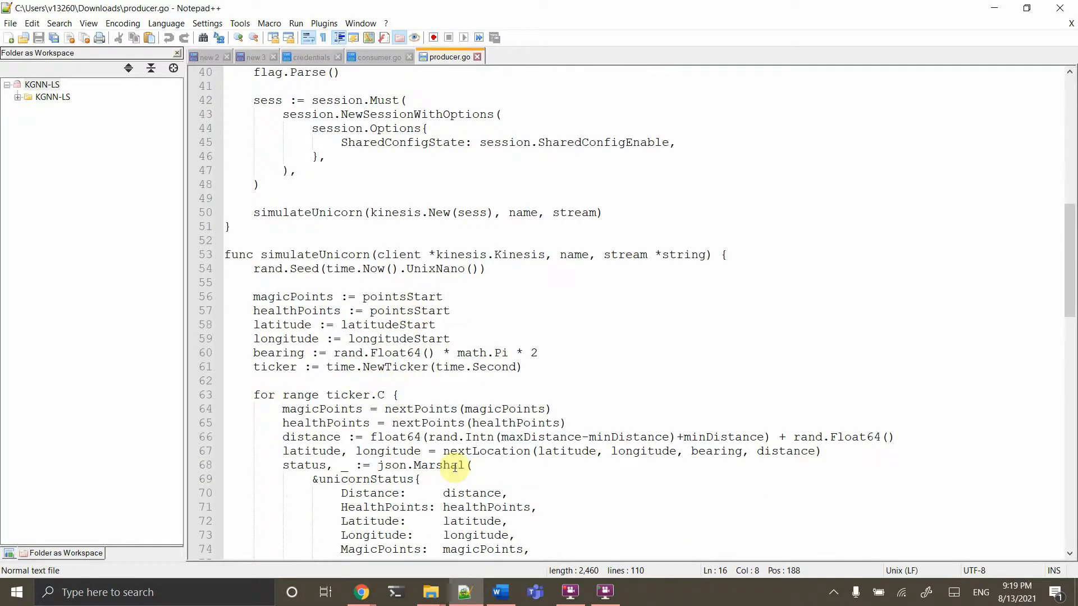
pyautogui.scroll(-3, 456, 466)
pyautogui.scroll(-8, 457, 468)
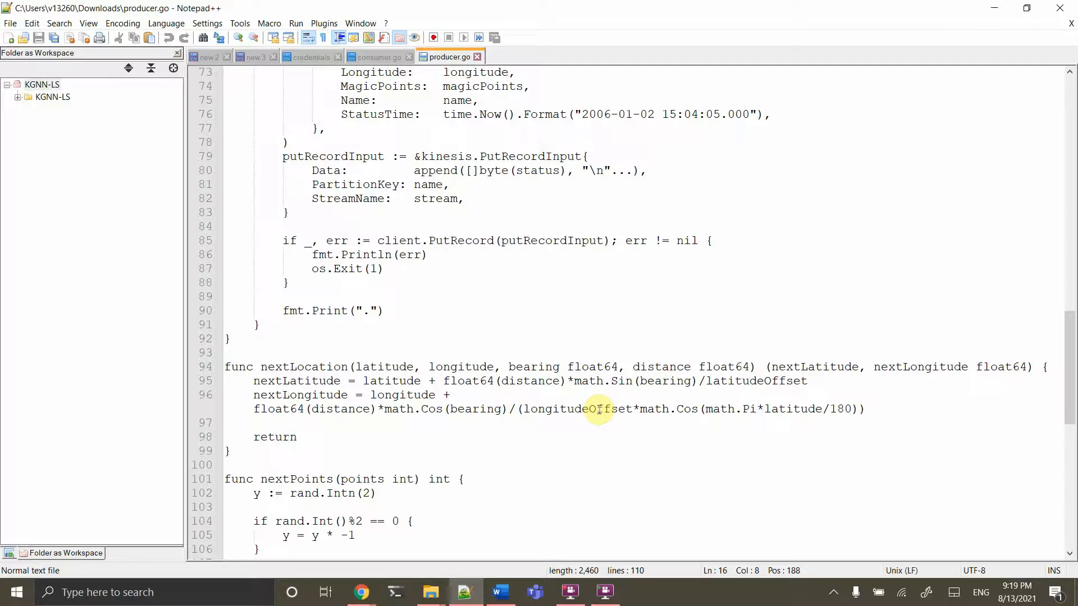
# Open kinesis_producer.py from the week8_kinesis folder with Edit with Notepad++
pyautogui.moveTo(431, 597)
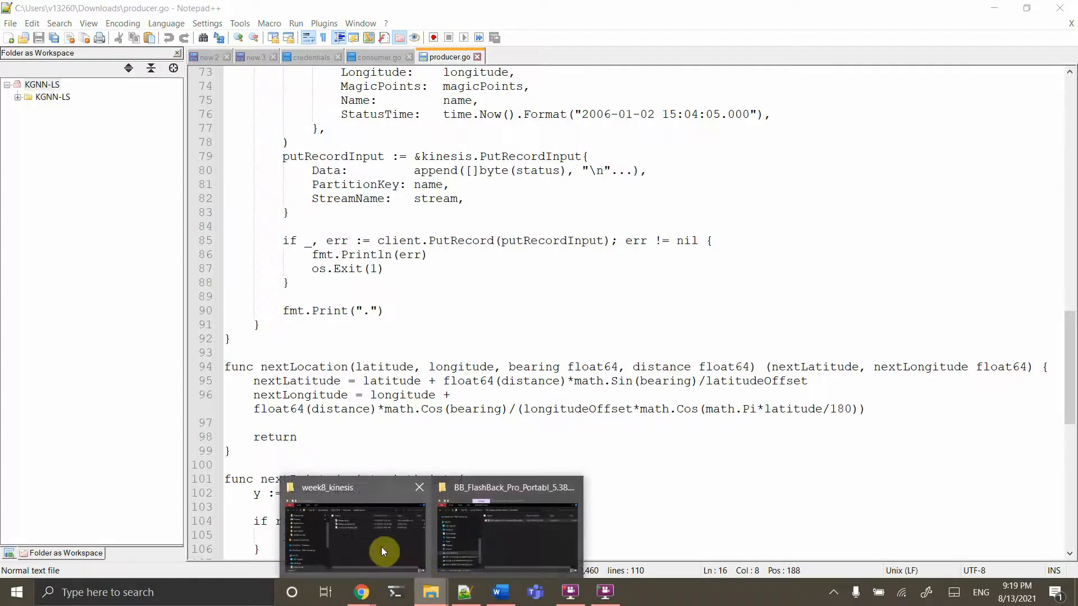
pyautogui.click(371, 542)
pyautogui.rightClick(371, 232)
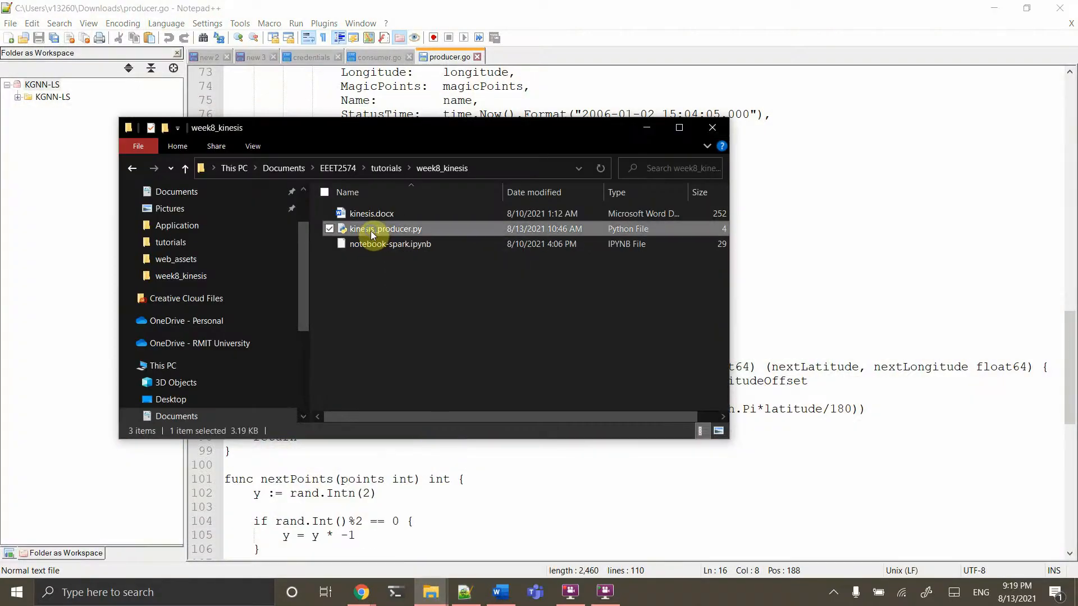
pyautogui.click(270, 340)
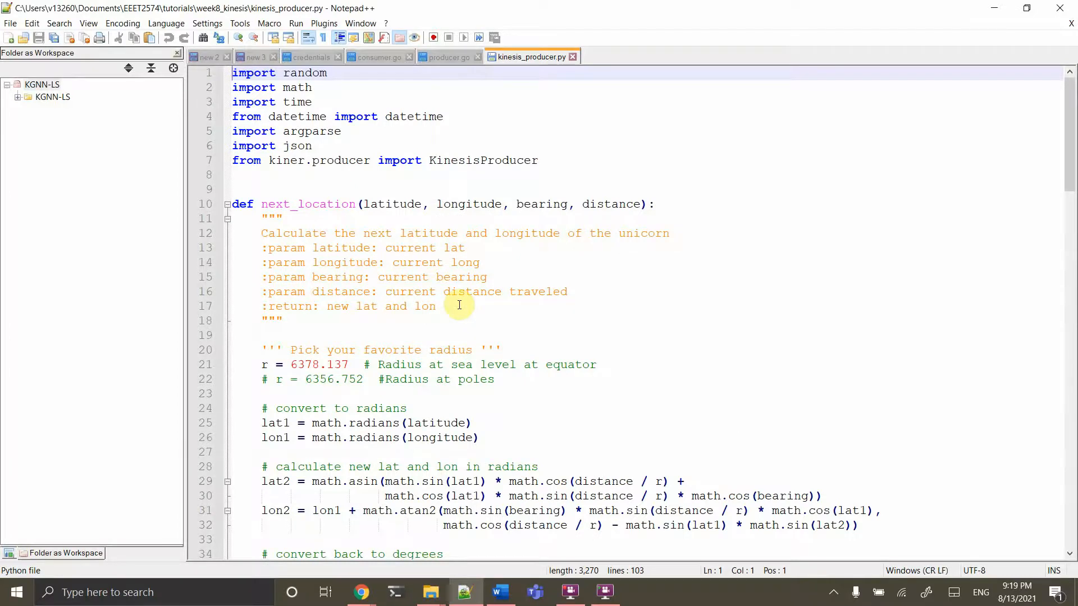
pyautogui.doubleClick(277, 162)
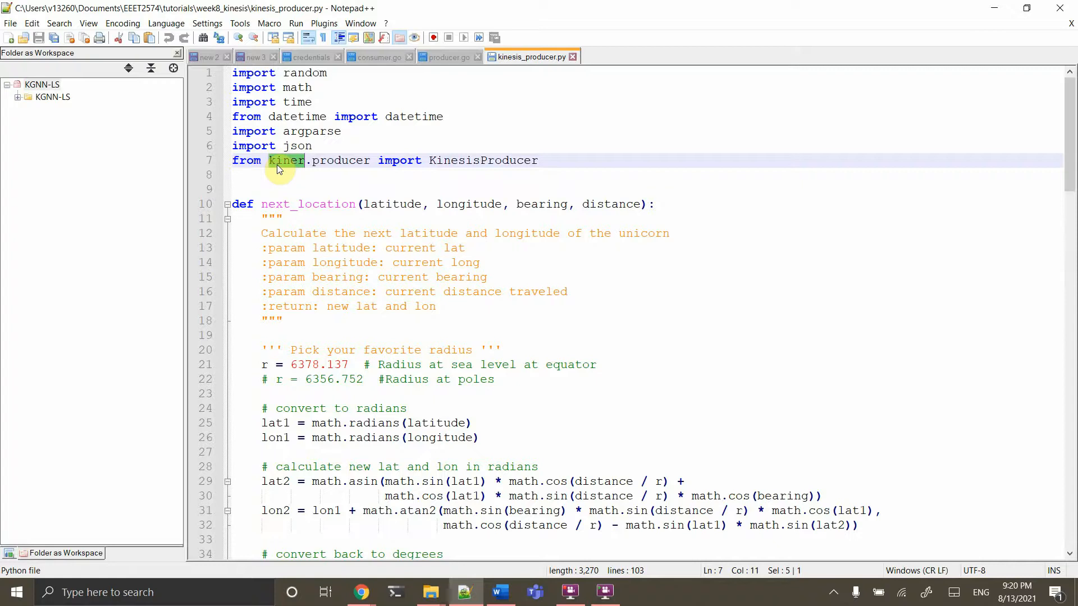
pyautogui.click(495, 160)
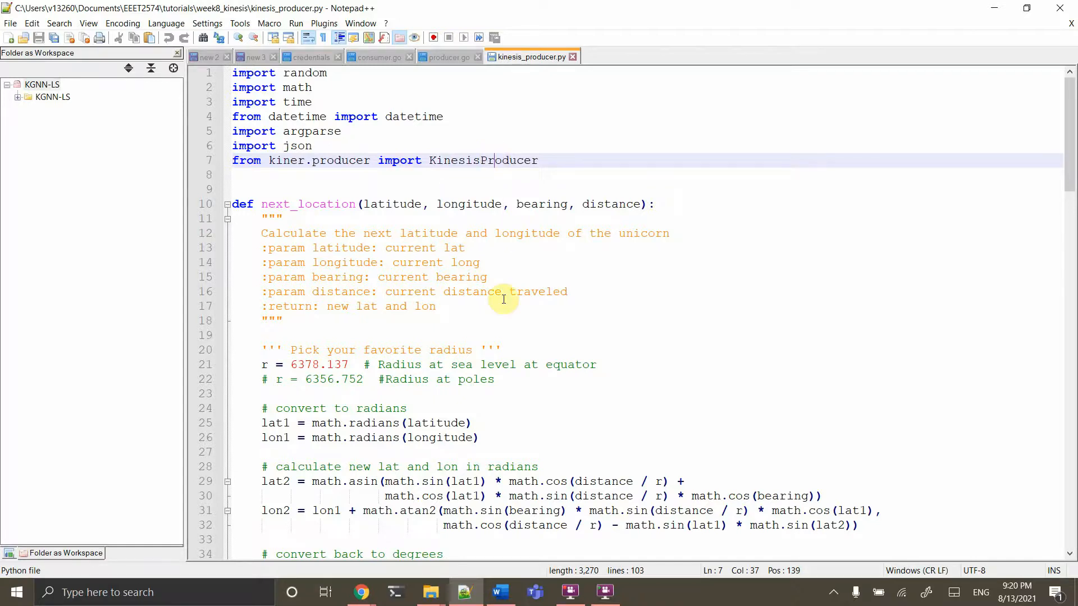
pyautogui.scroll(-2, 504, 298)
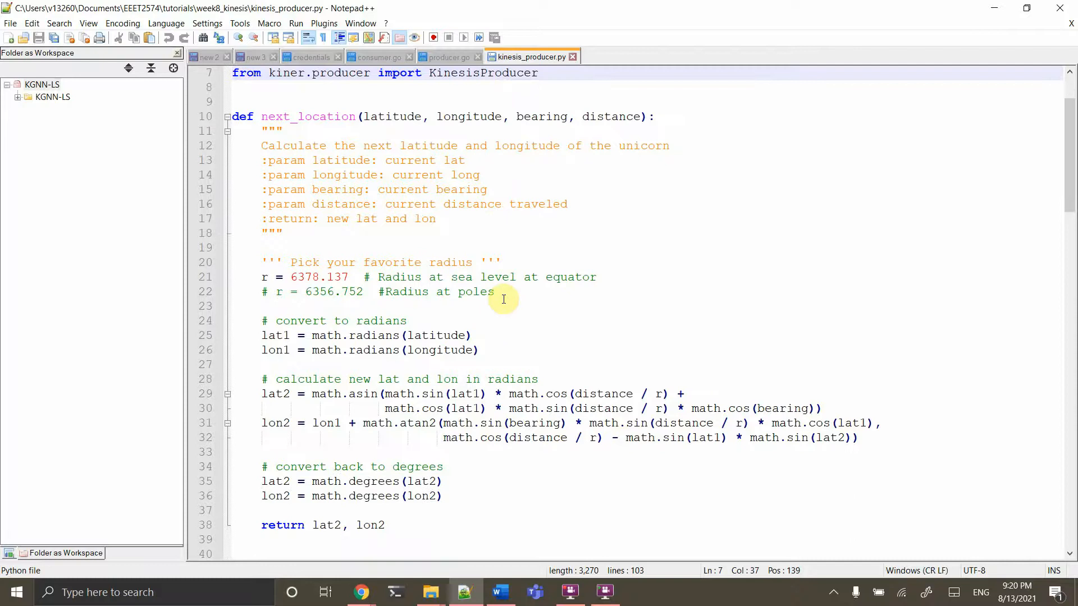
pyautogui.click(330, 147)
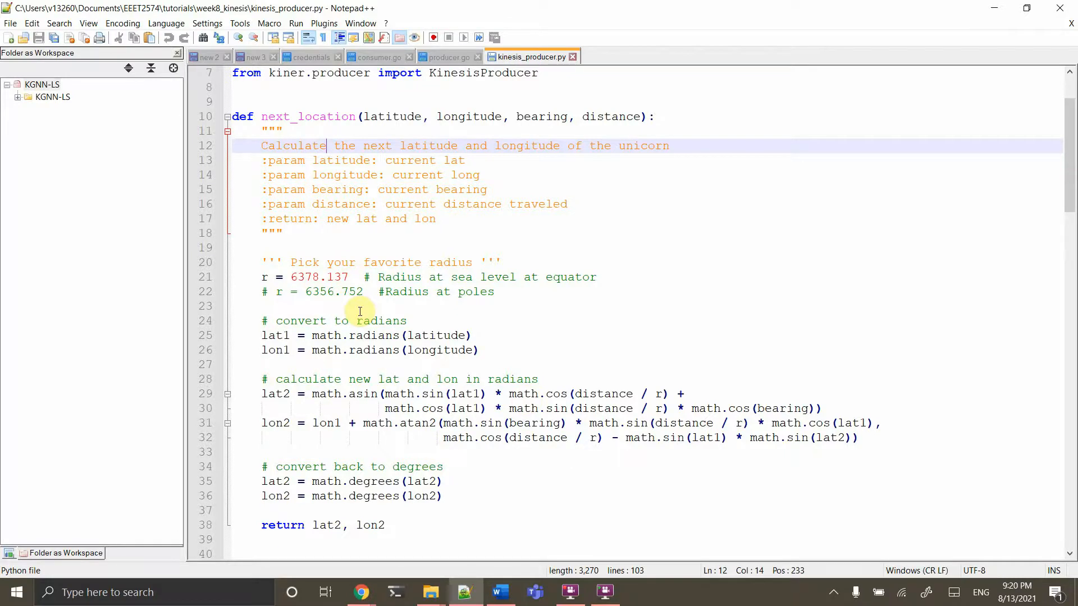
pyautogui.scroll(-2, 360, 312)
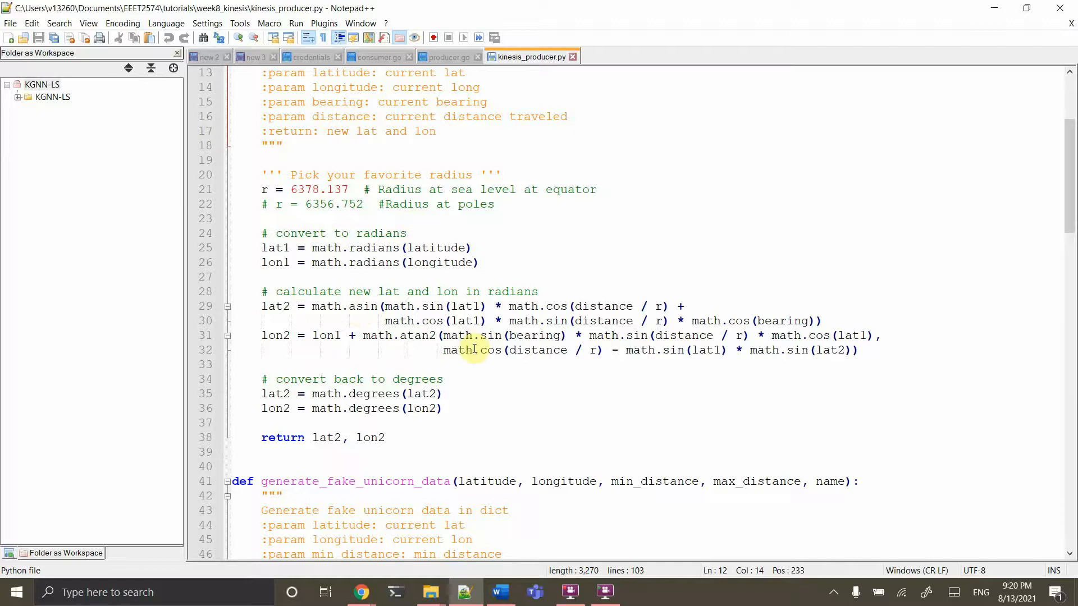
pyautogui.scroll(2, 475, 349)
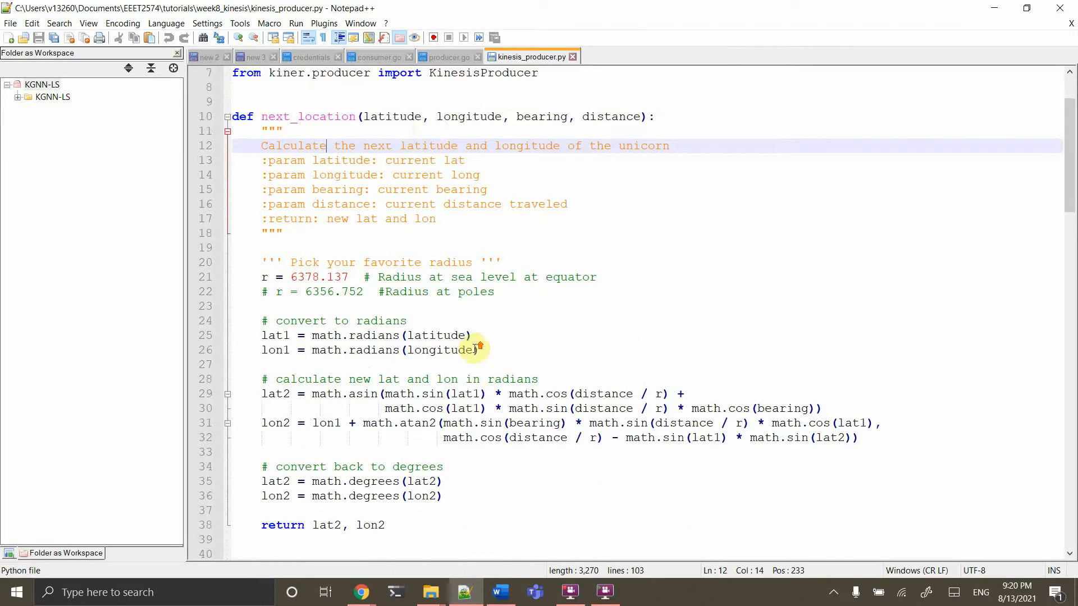
pyautogui.click(392, 120)
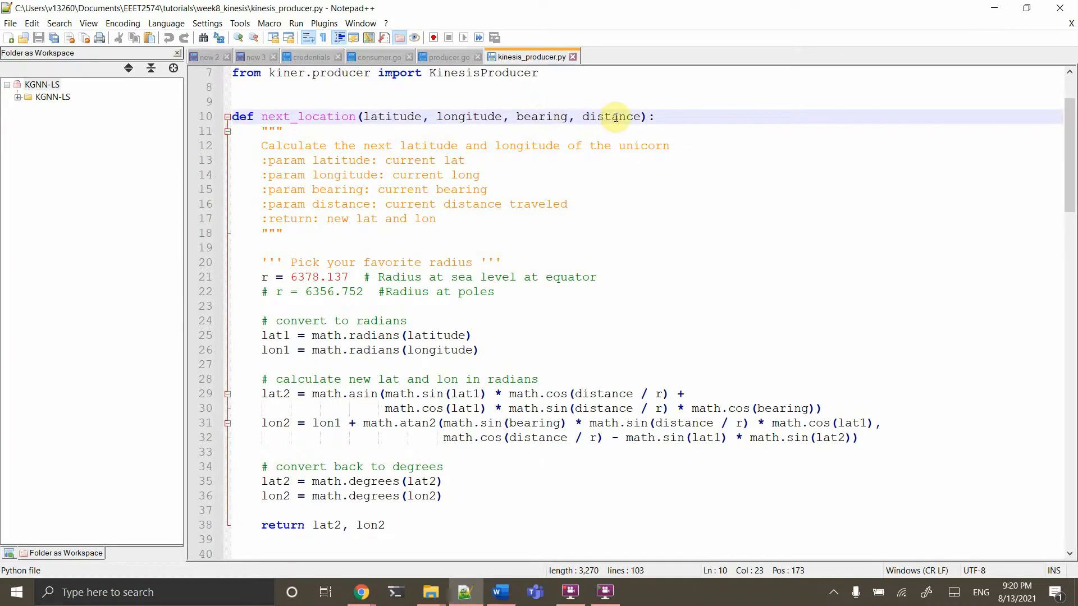
pyautogui.scroll(-8, 618, 117)
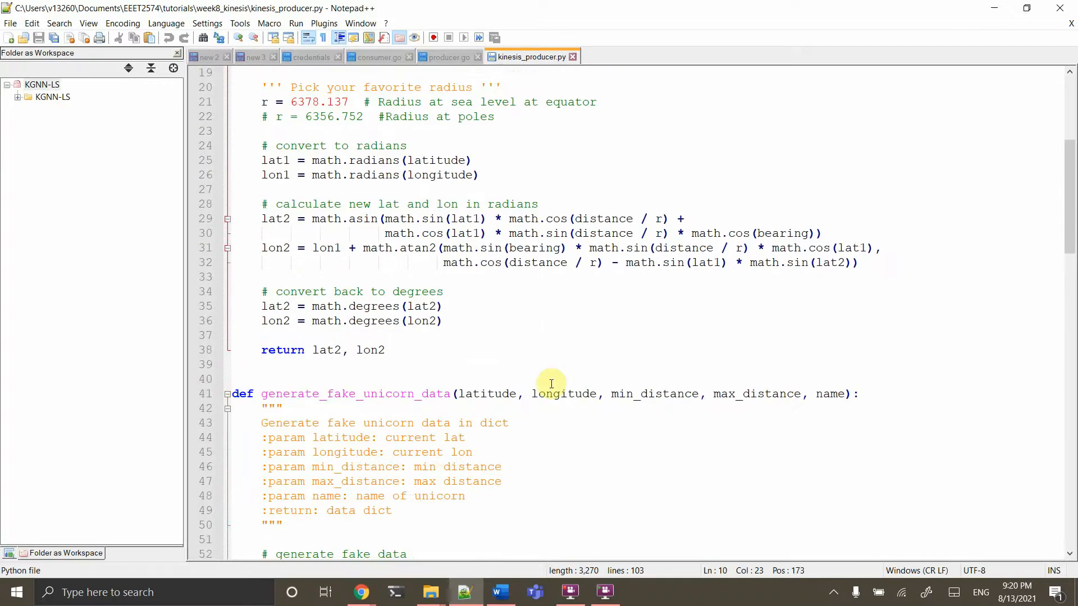
pyautogui.scroll(-3, 552, 384)
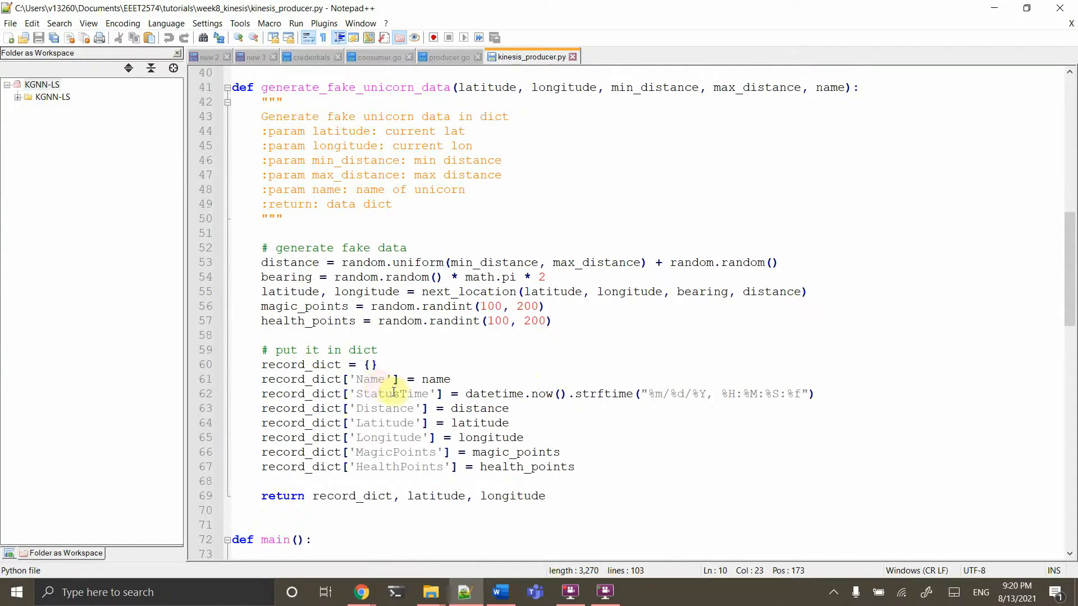
pyautogui.click(416, 393)
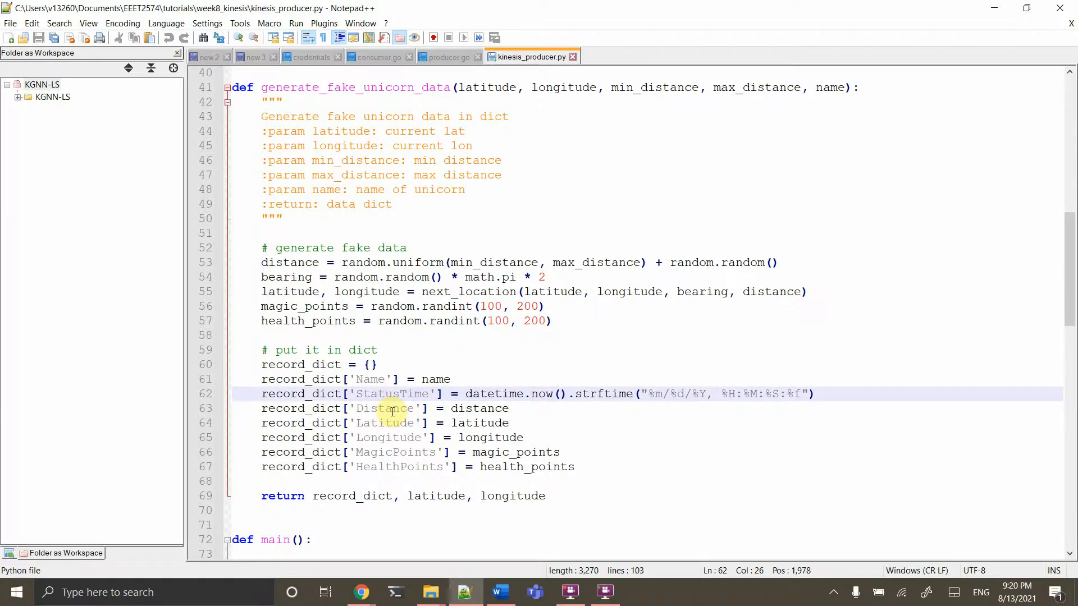
pyautogui.scroll(-3, 392, 412)
pyautogui.scroll(-2, 394, 412)
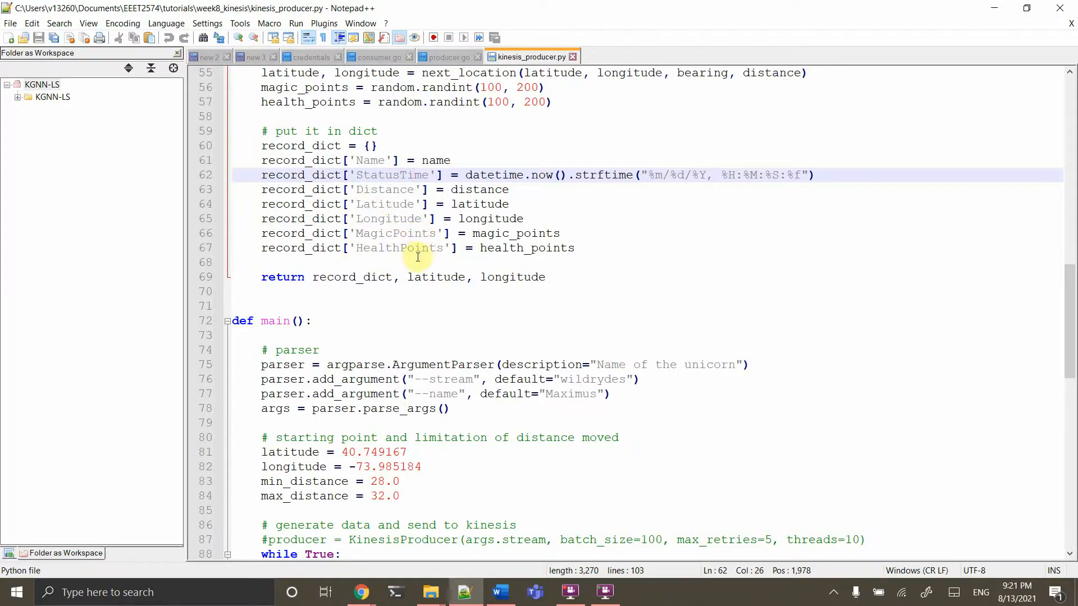
pyautogui.scroll(-5, 421, 253)
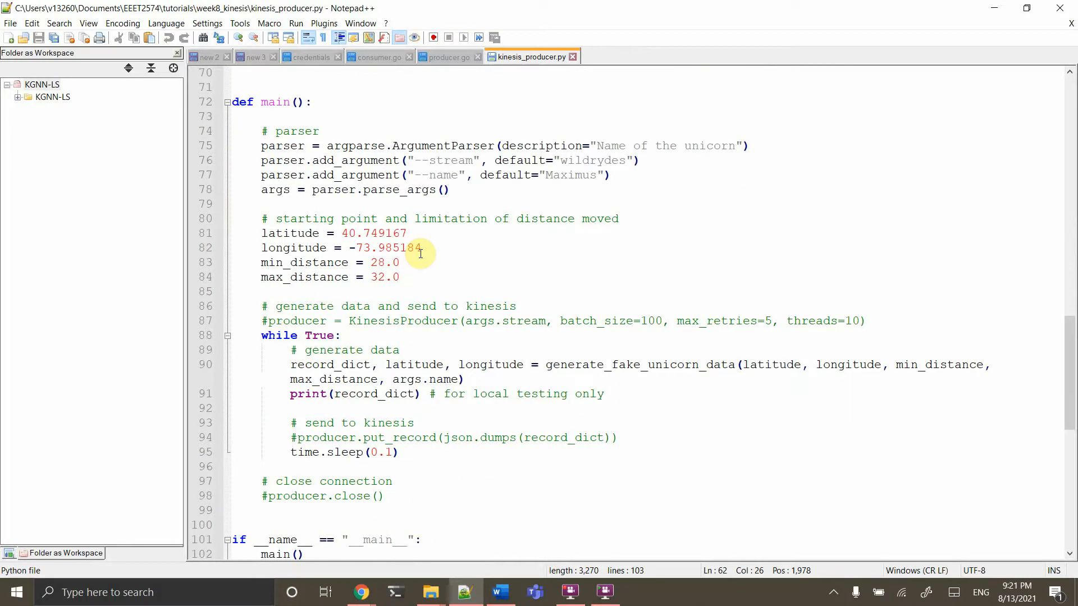
pyautogui.scroll(-2, 420, 253)
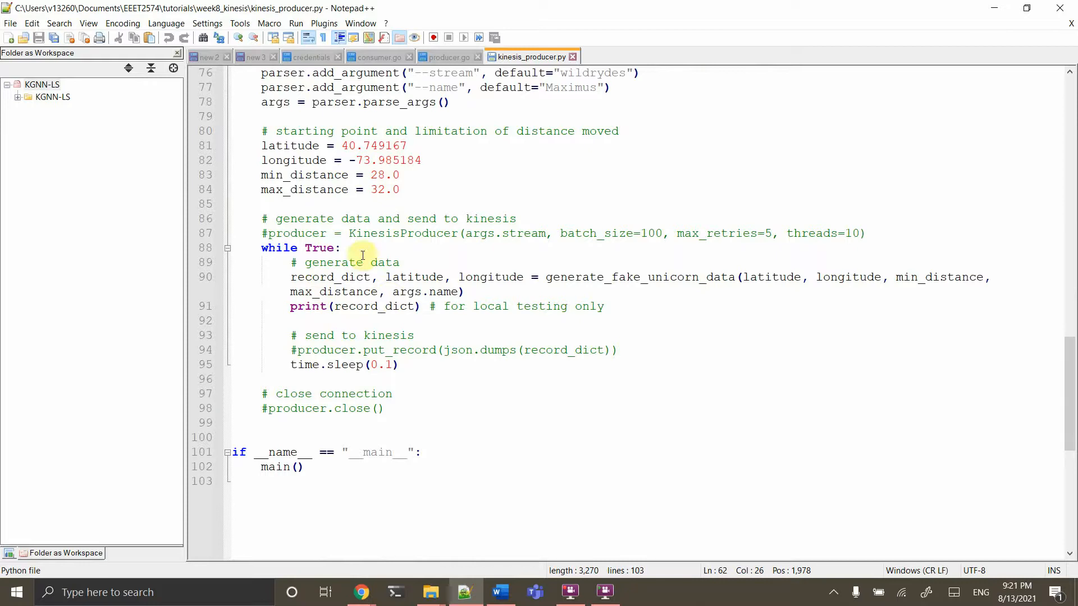
# Uncomment the KinesisProducer creation, producer.put_record and producer.close() lines, then save kinesis_producer.py
pyautogui.click(345, 235)
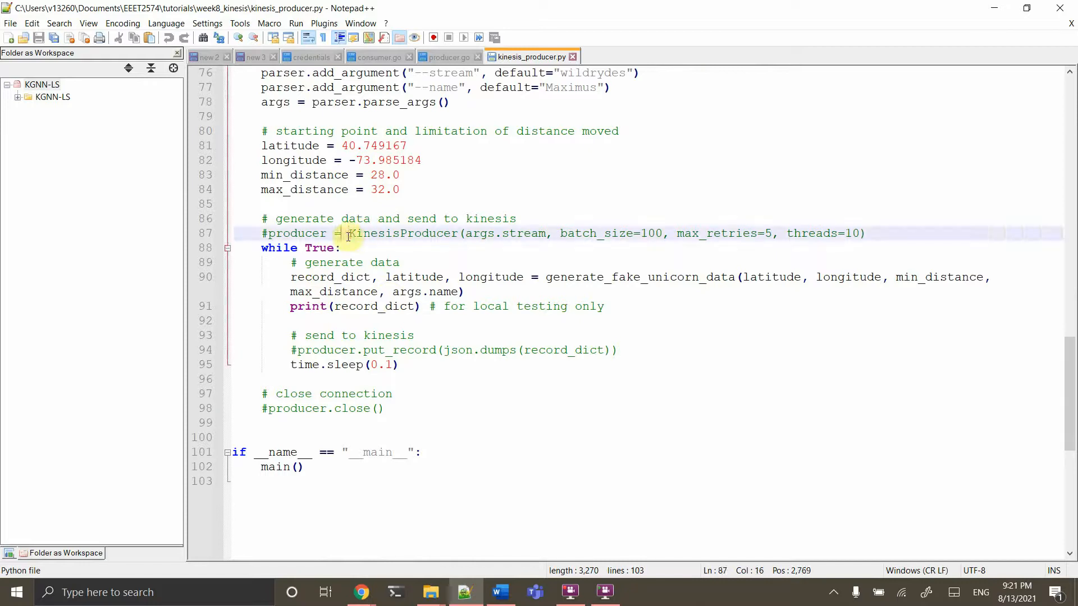
pyautogui.click(270, 233)
pyautogui.press('BackSpace')
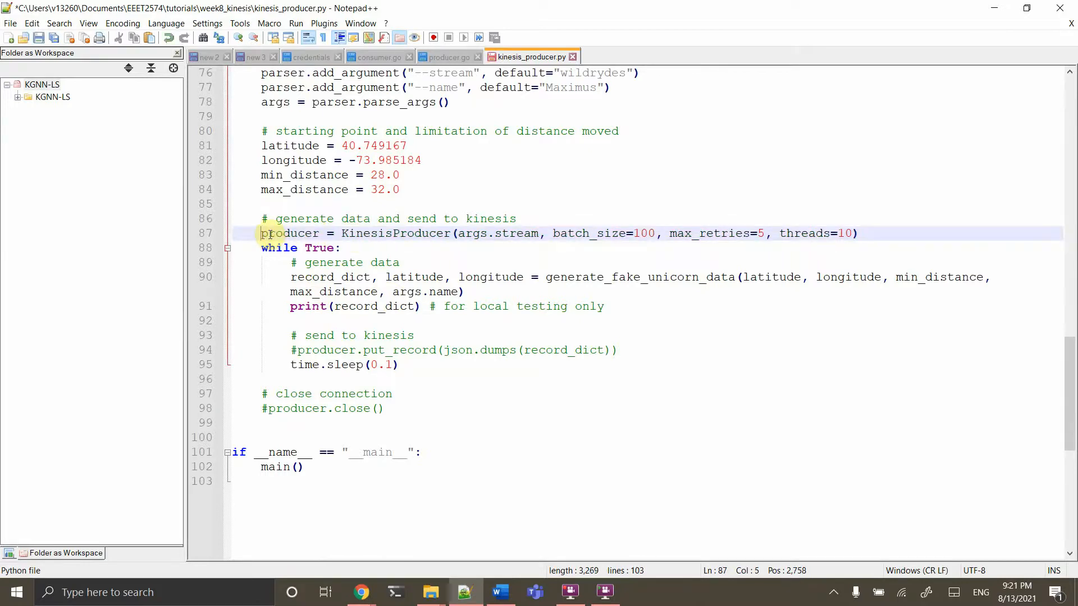
pyautogui.click(268, 409)
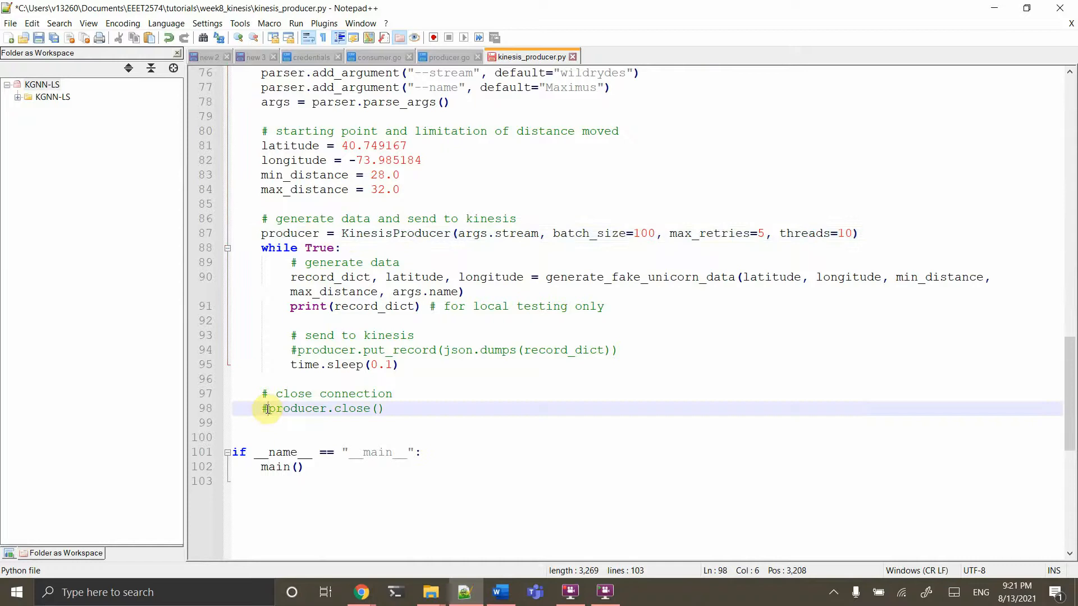
pyautogui.press('BackSpace')
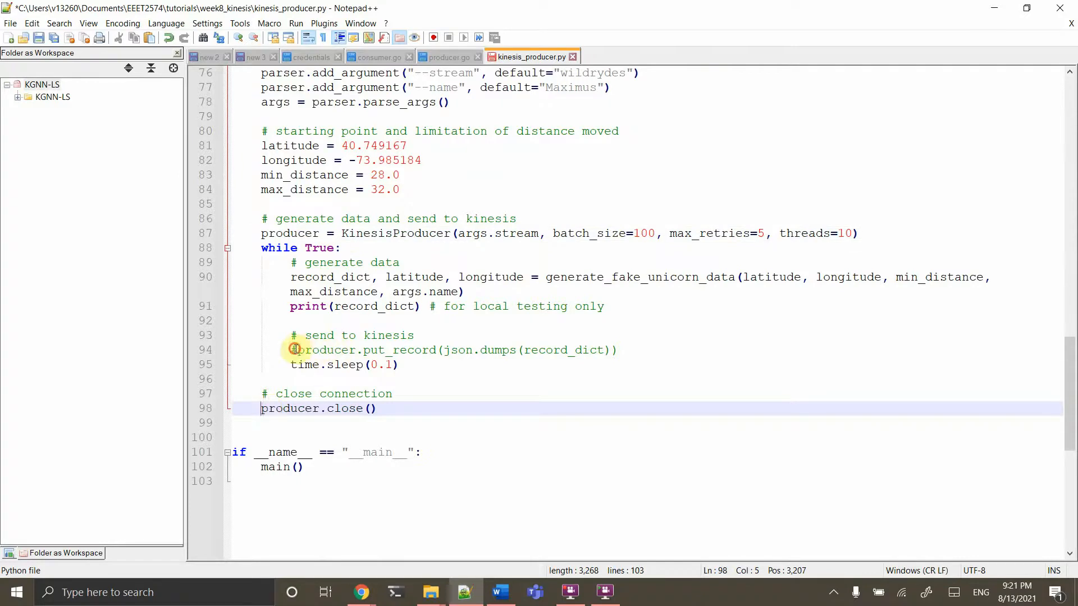
pyautogui.click(293, 351)
pyautogui.press('BackSpace')
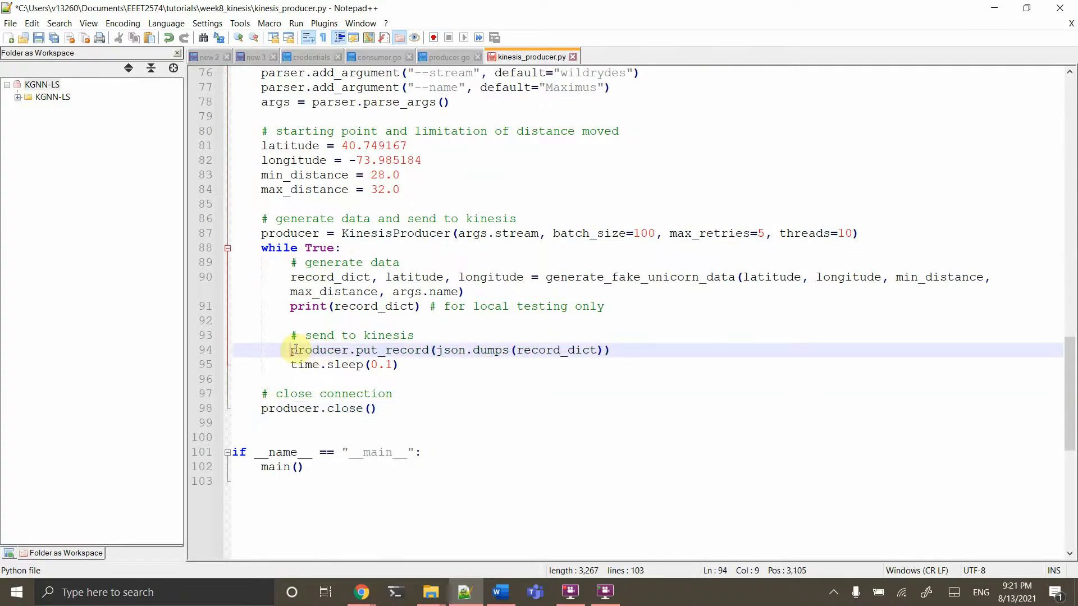
pyautogui.doubleClick(409, 350)
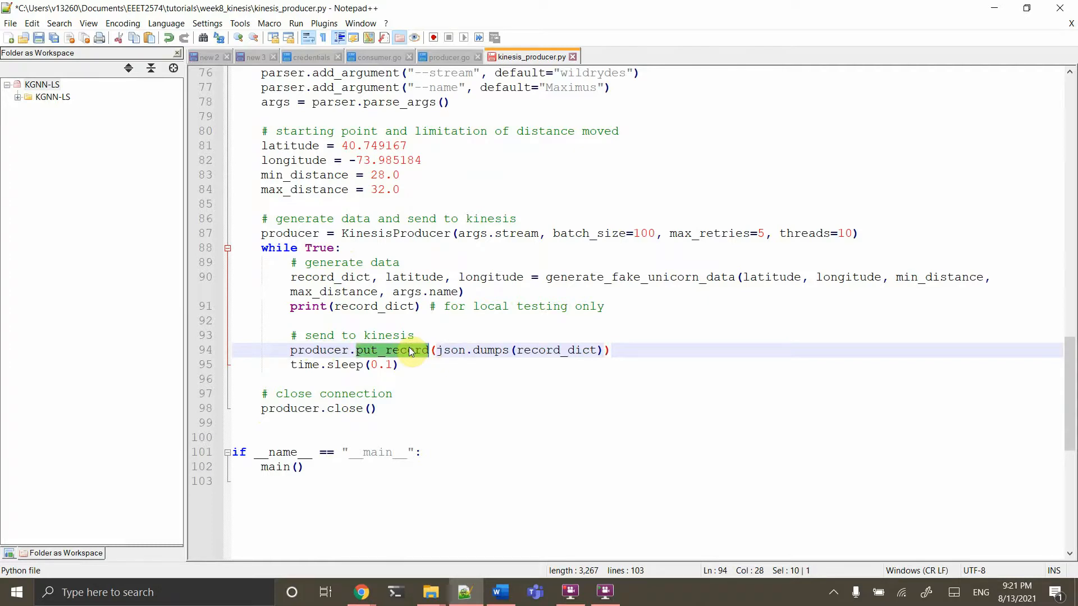
pyautogui.hotkey('ctrl', 's')
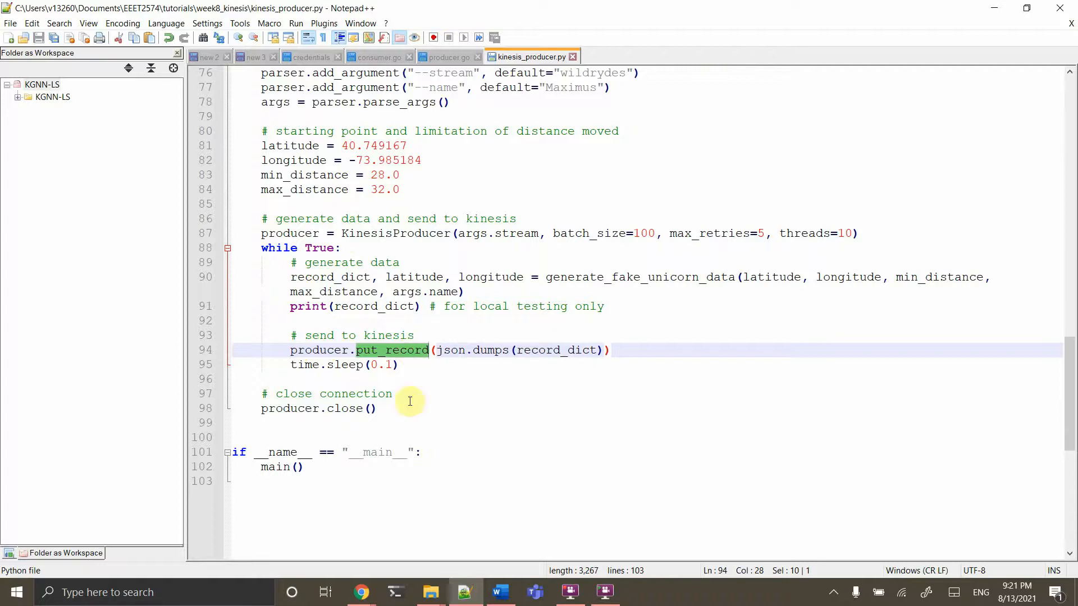
pyautogui.click(423, 598)
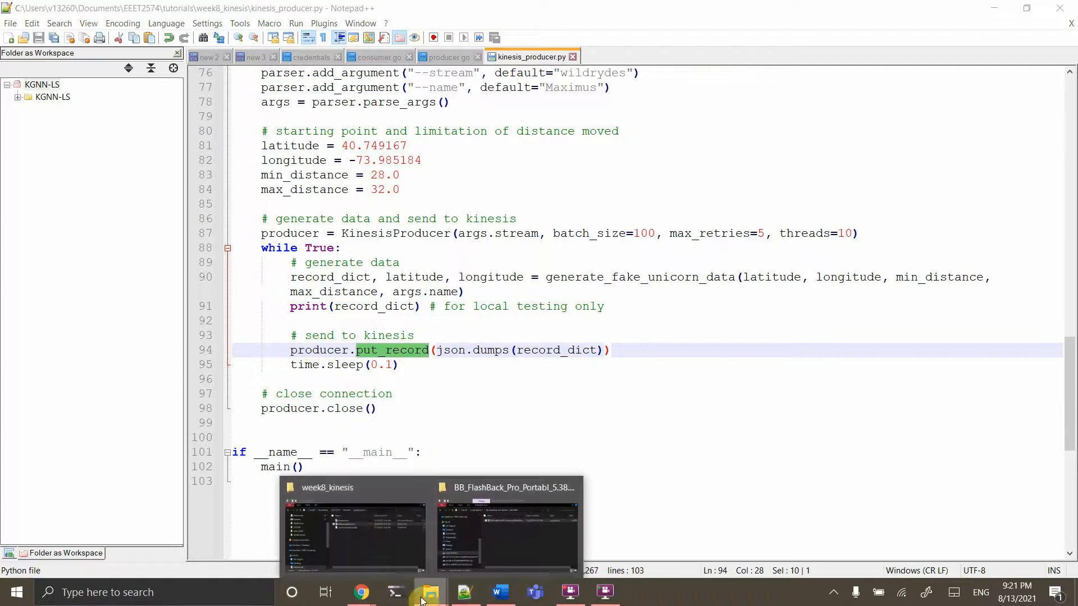
# Open a Windows Terminal PowerShell in week8_kinesis and return to the serverless tutorial page
pyautogui.click(361, 534)
pyautogui.rightClick(463, 348)
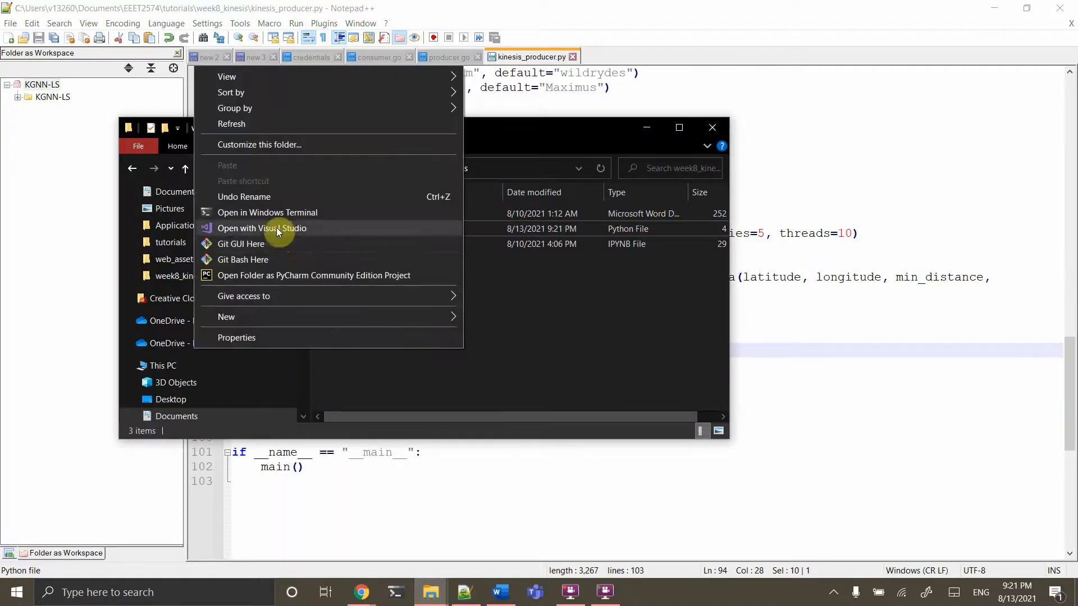
pyautogui.click(269, 213)
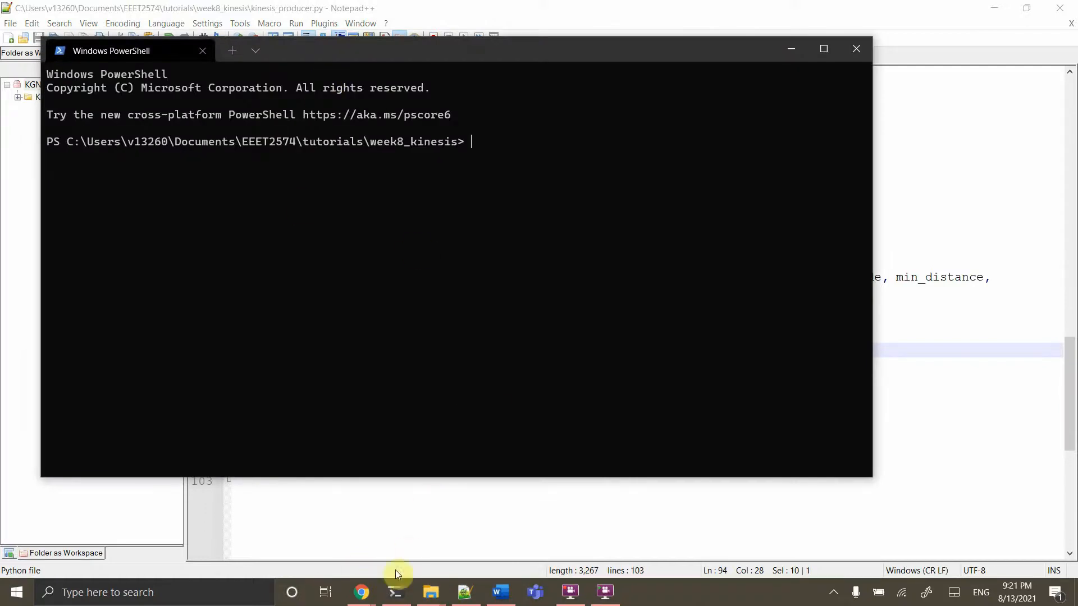
pyautogui.moveTo(363, 592)
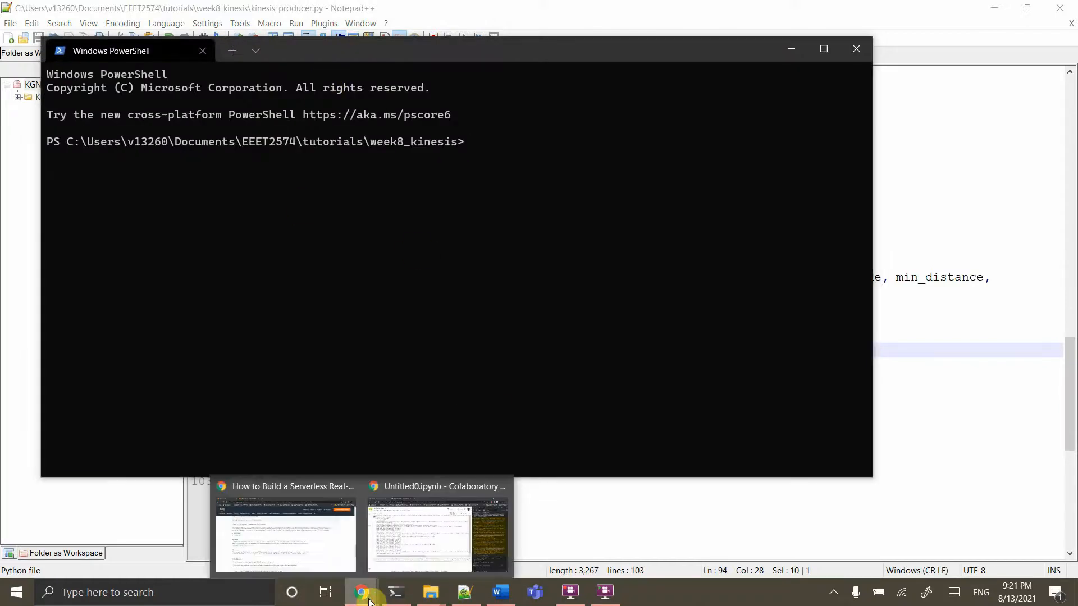
pyautogui.click(296, 553)
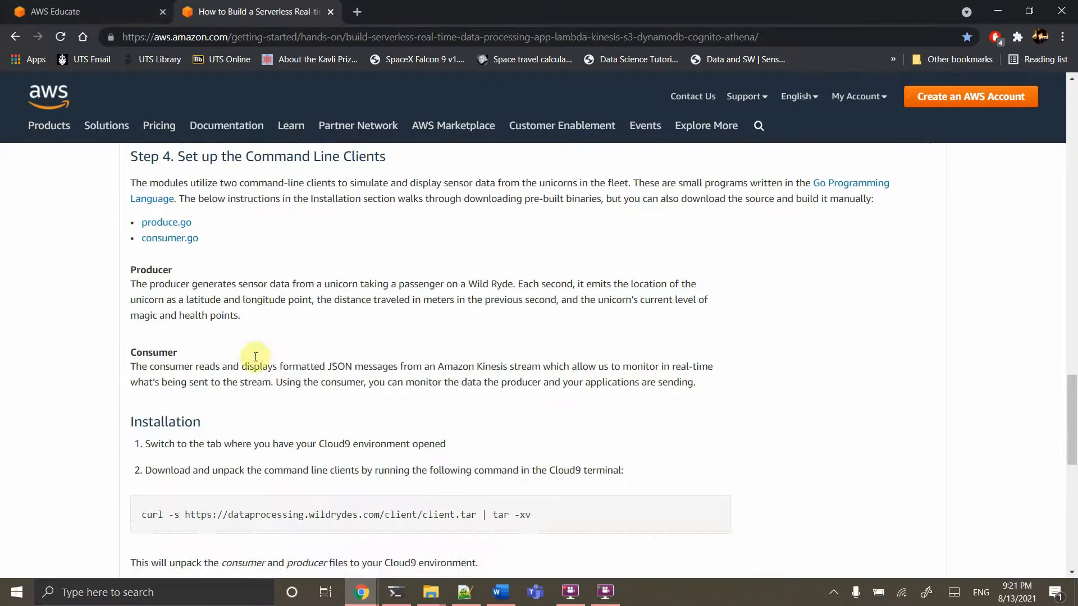
# Sign in to AWS Educate with the educator account's e-mail and password
pyautogui.click(140, 7)
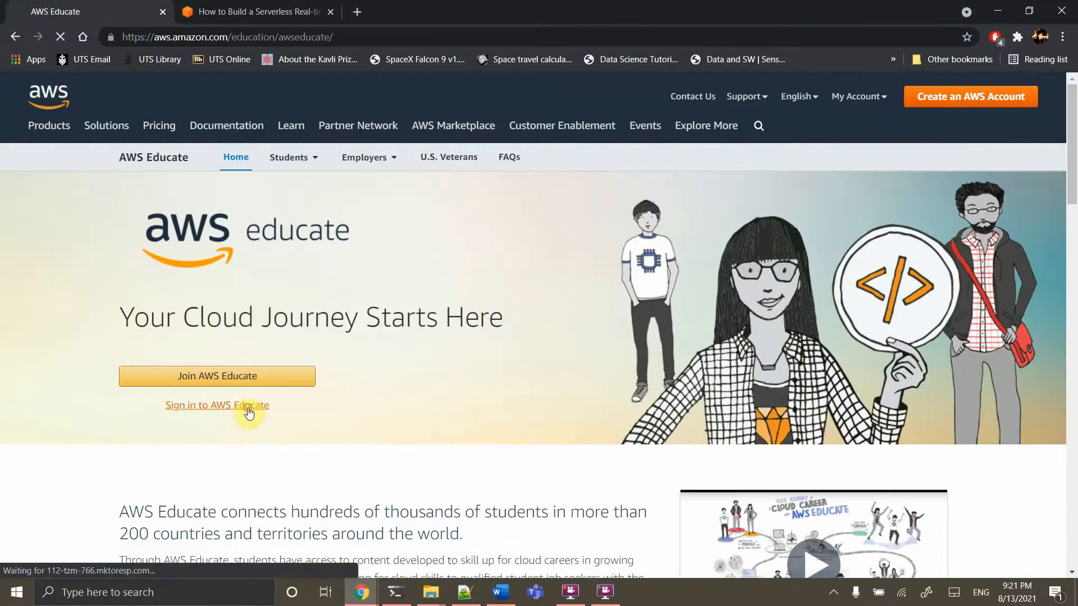
pyautogui.click(250, 413)
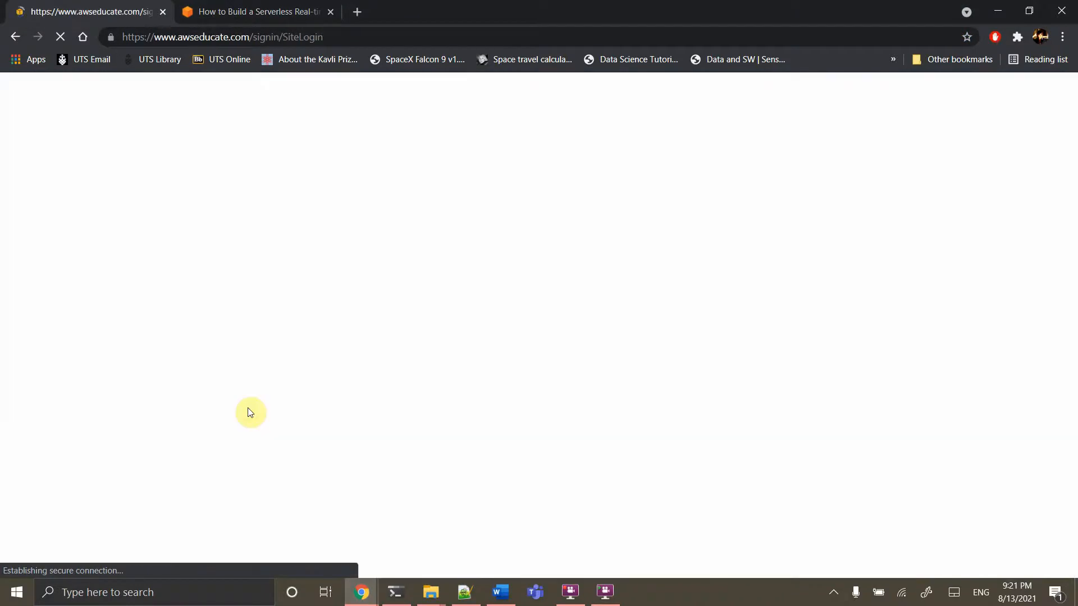
pyautogui.click(431, 273)
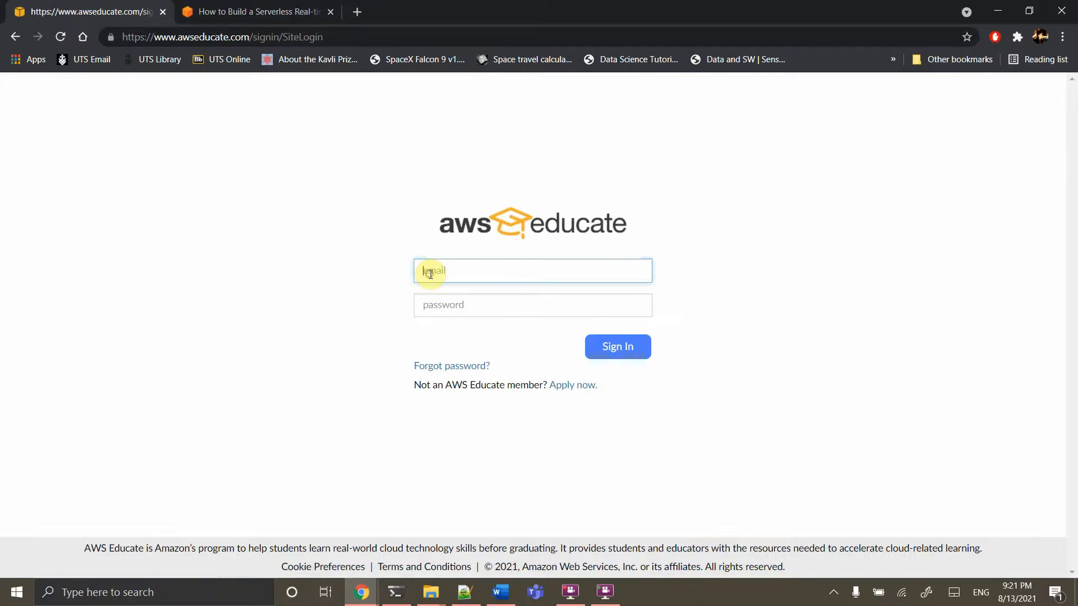
pyautogui.press('Tab')
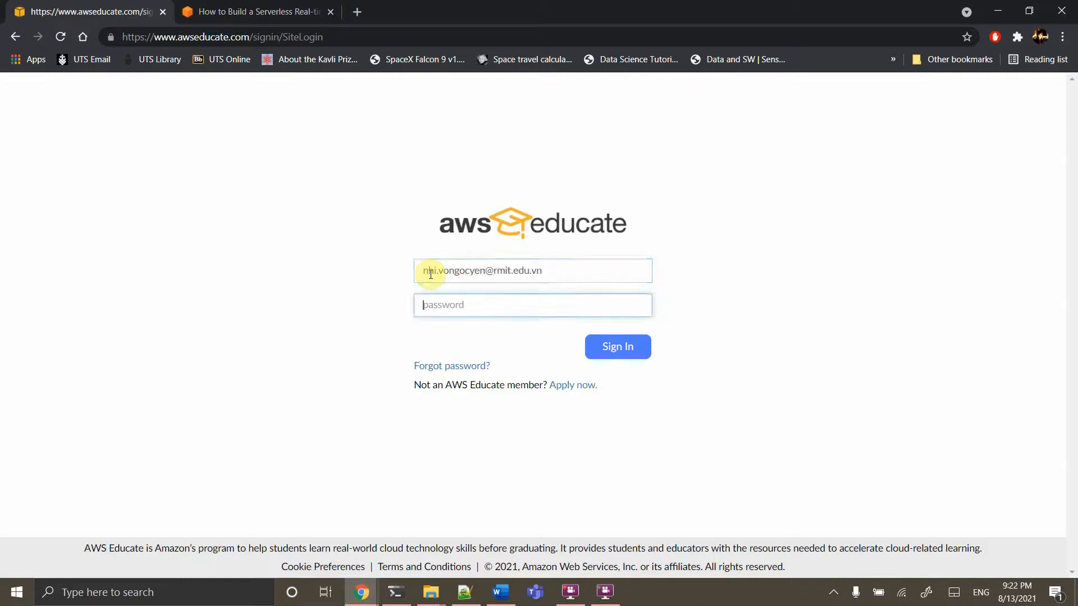
pyautogui.write('•••••••••••')
pyautogui.press('Return')
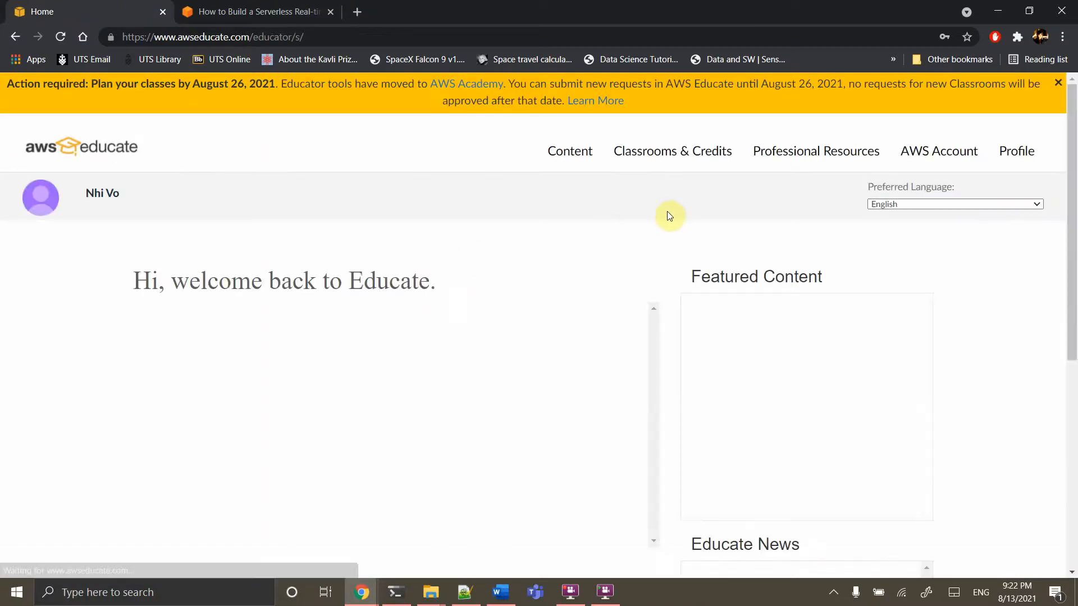
# Go from Classrooms & Credits to My Classrooms and enter the Big Data for Engineering classroom
pyautogui.click(667, 155)
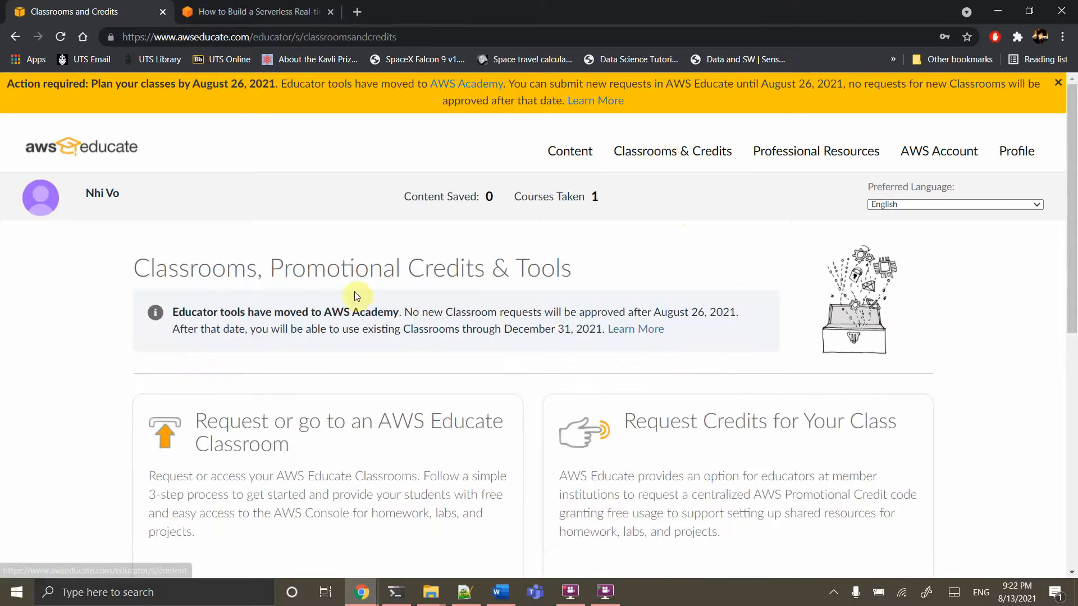
pyautogui.scroll(-2, 355, 292)
pyautogui.click(306, 283)
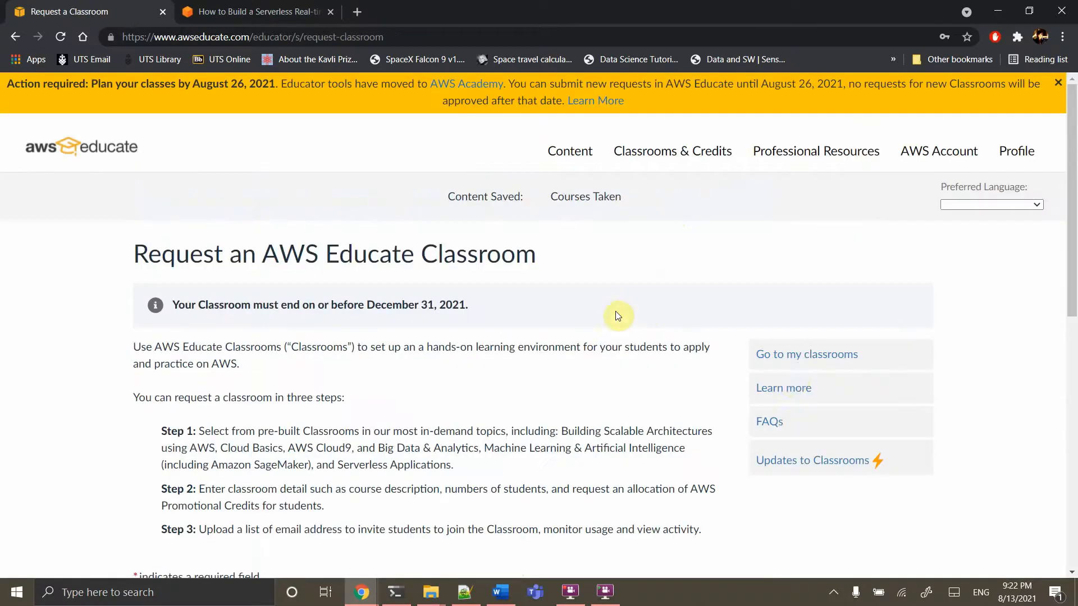
pyautogui.click(805, 357)
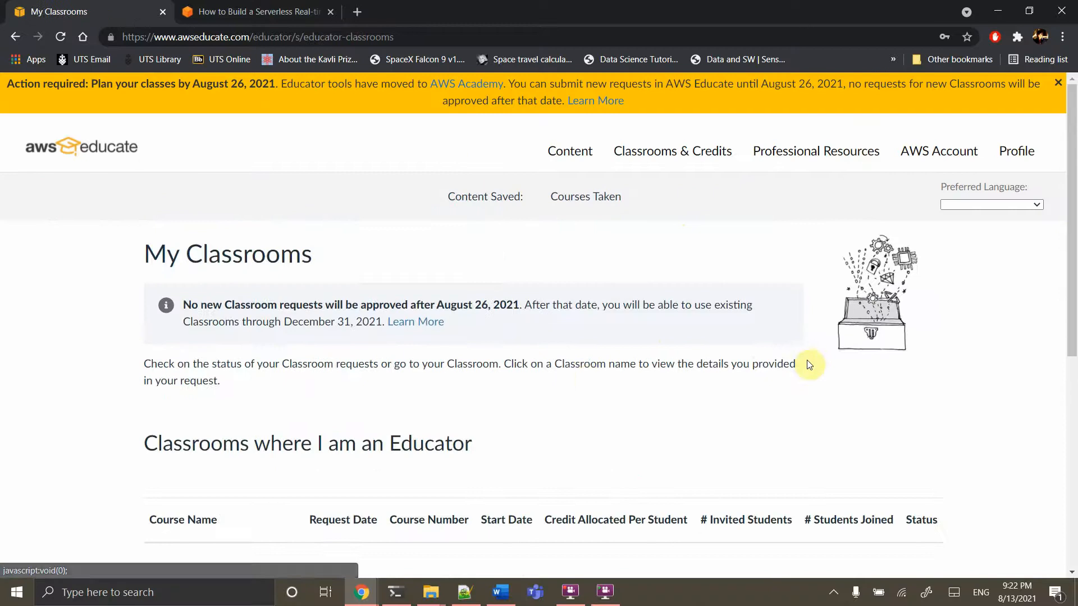
pyautogui.scroll(-5, 587, 377)
pyautogui.scroll(-2, 586, 375)
pyautogui.scroll(1, 584, 372)
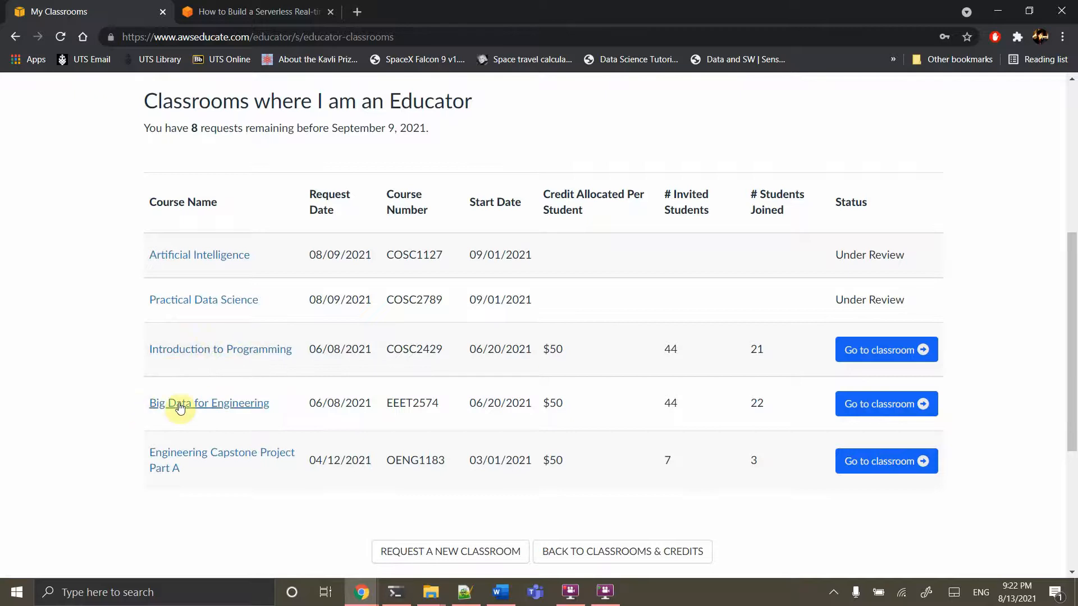
pyautogui.click(863, 407)
pyautogui.click(587, 353)
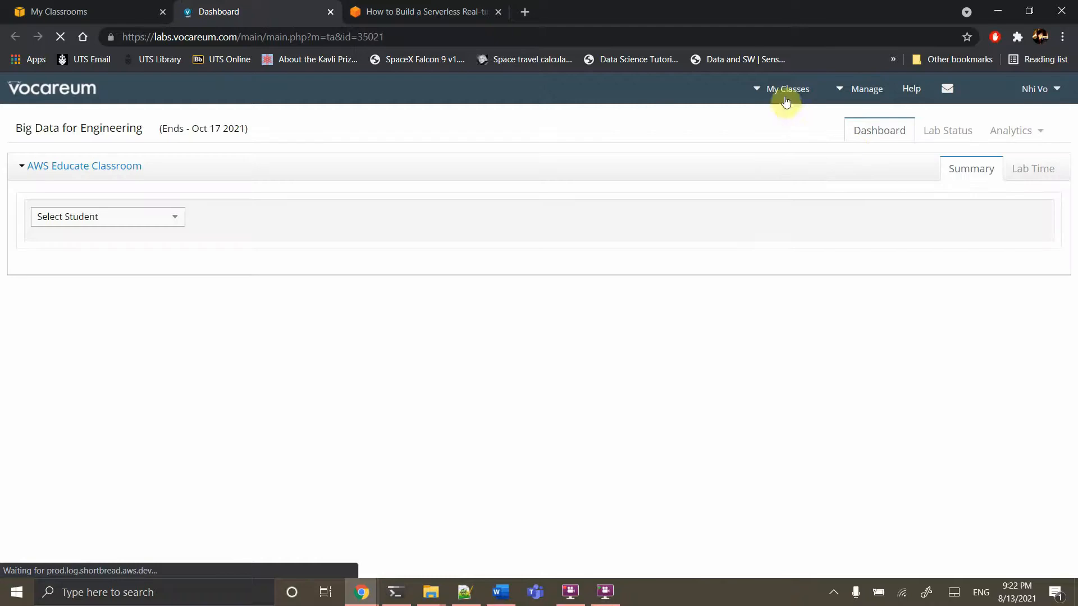
# Choose Big Data for Engineering under My Classes and launch its AWS Console
pyautogui.click(786, 95)
pyautogui.click(735, 143)
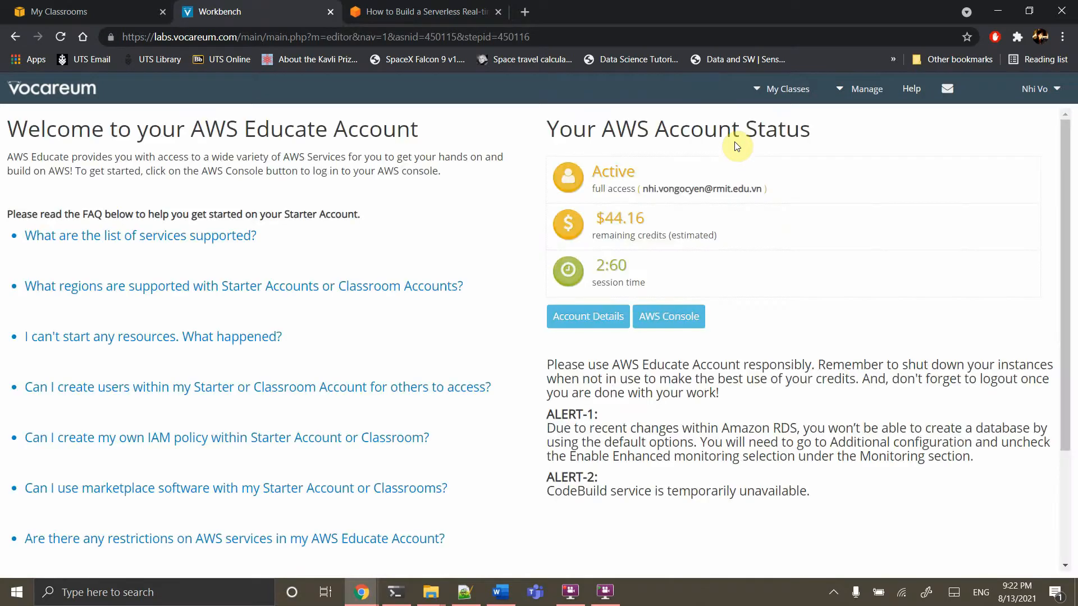
pyautogui.click(661, 320)
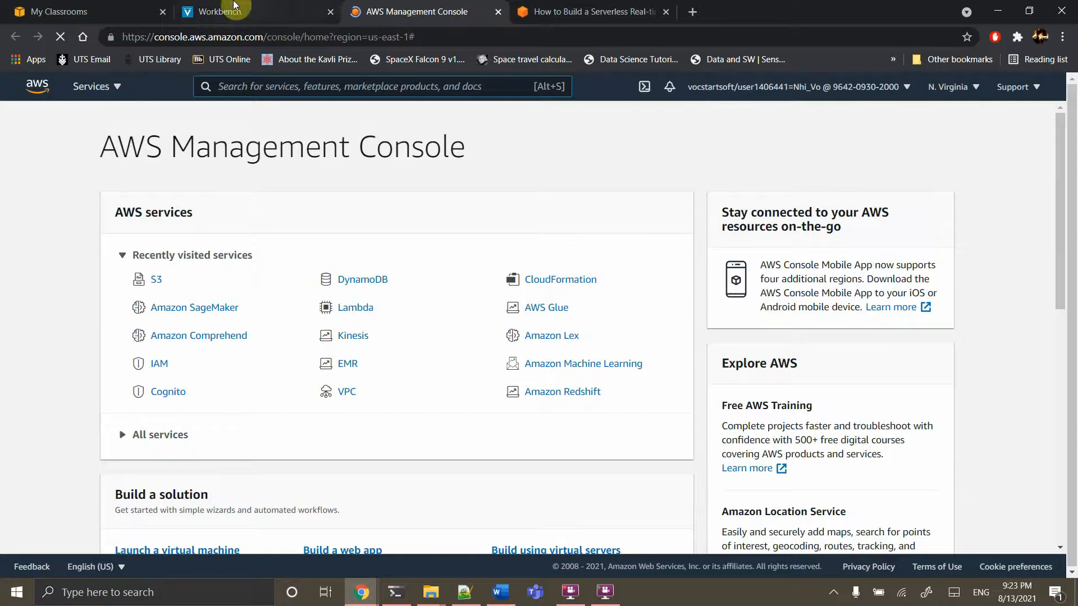
# Return to the Vocareum Workbench, bring up Windows PowerShell, and open a new browser tab
pyautogui.click(234, 6)
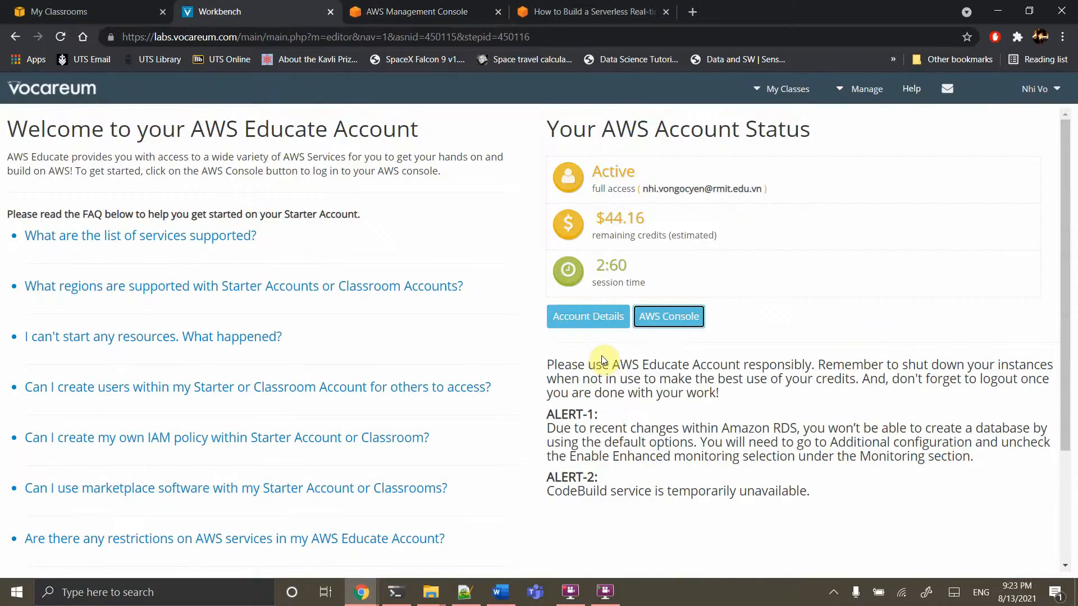
pyautogui.click(396, 593)
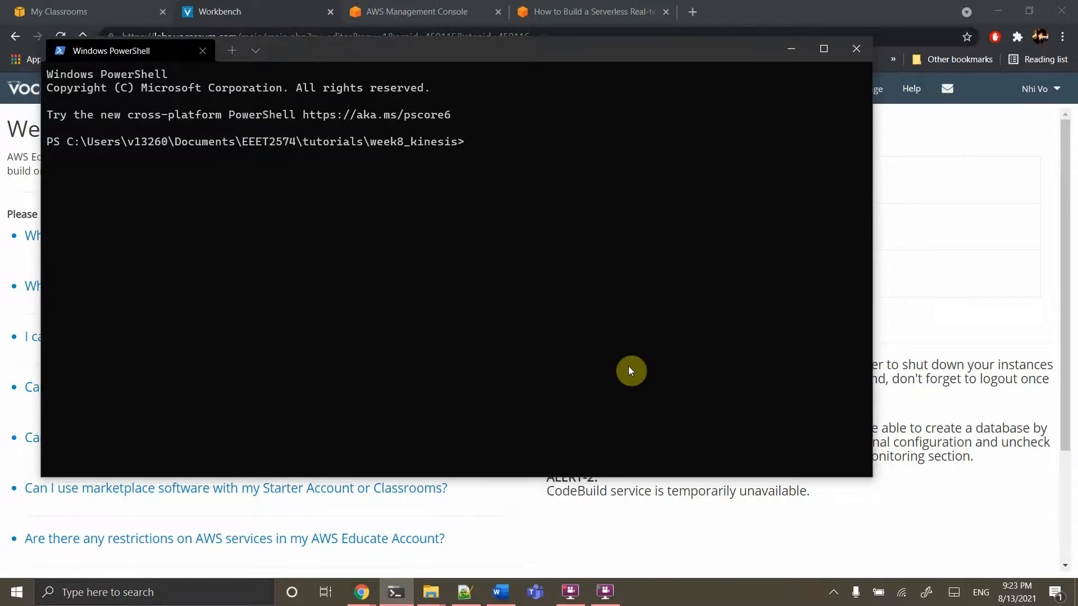
pyautogui.click(699, 12)
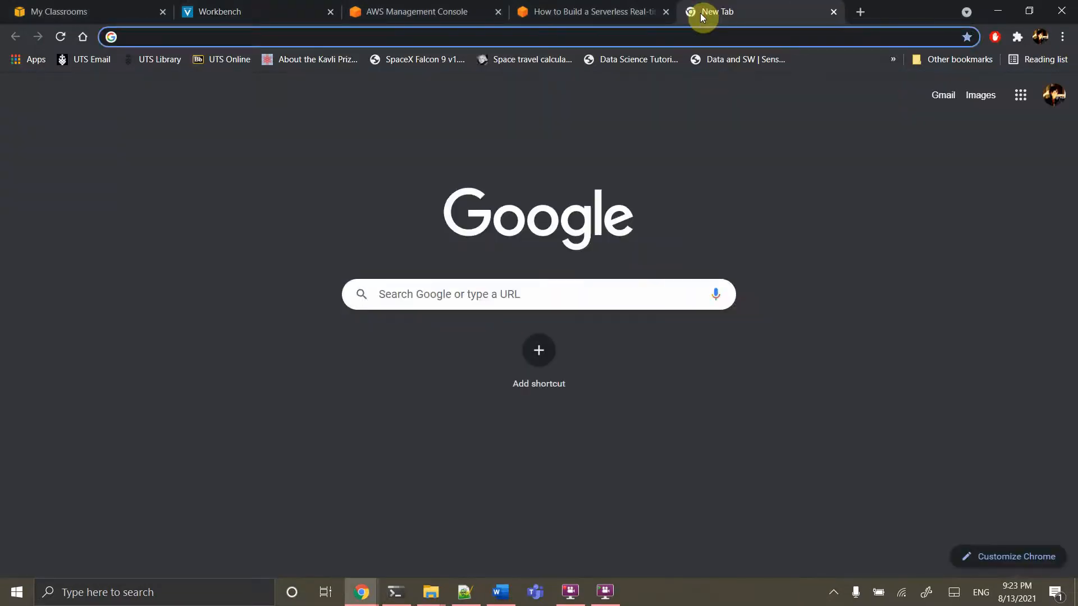
# Search for 'aws cli install' and open the AWS CLI installation guide
pyautogui.write('aws')
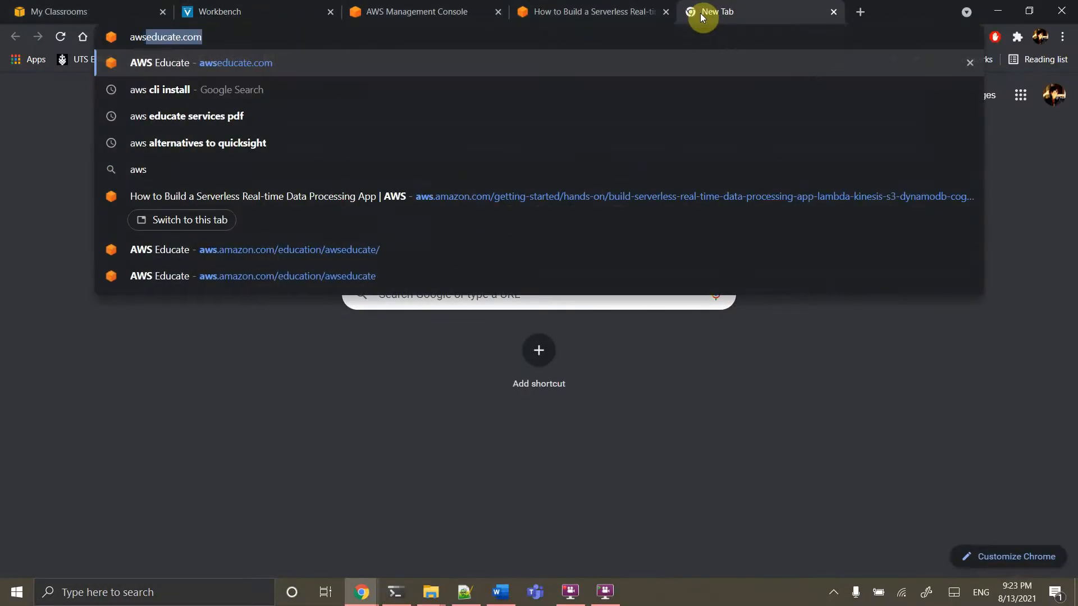
pyautogui.press('Down')
pyautogui.press('Return')
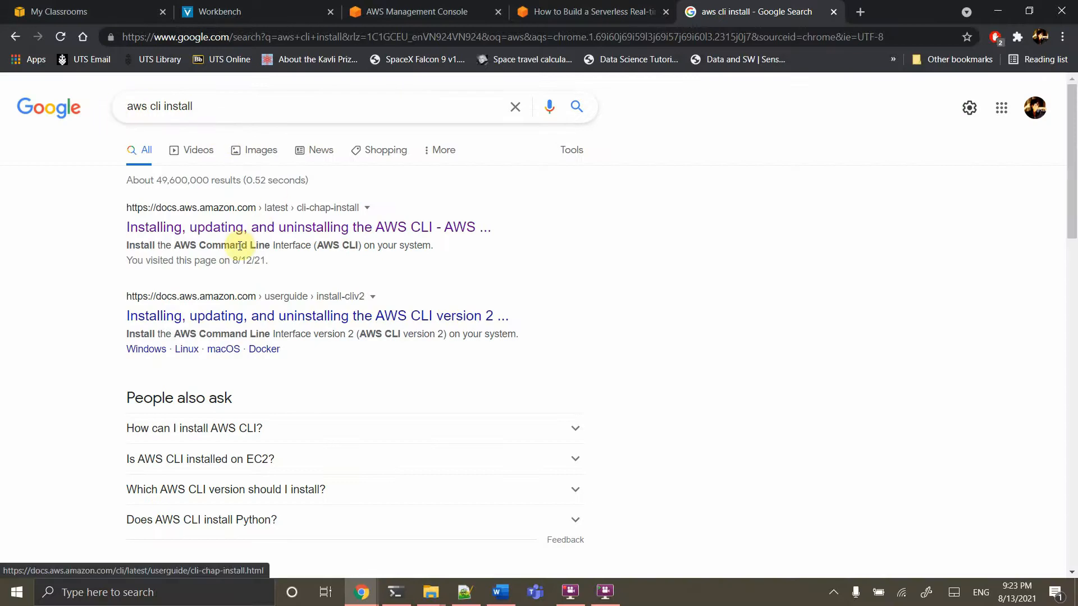
pyautogui.click(277, 236)
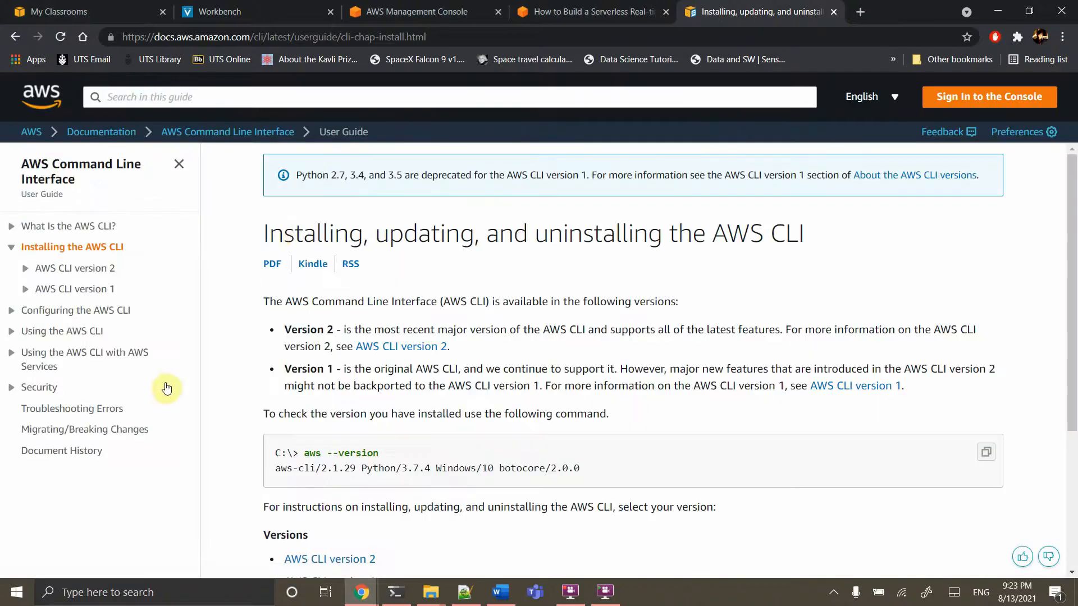
# Read the About the AWS CLI versions page, then bring PowerShell back in front
pyautogui.click(428, 349)
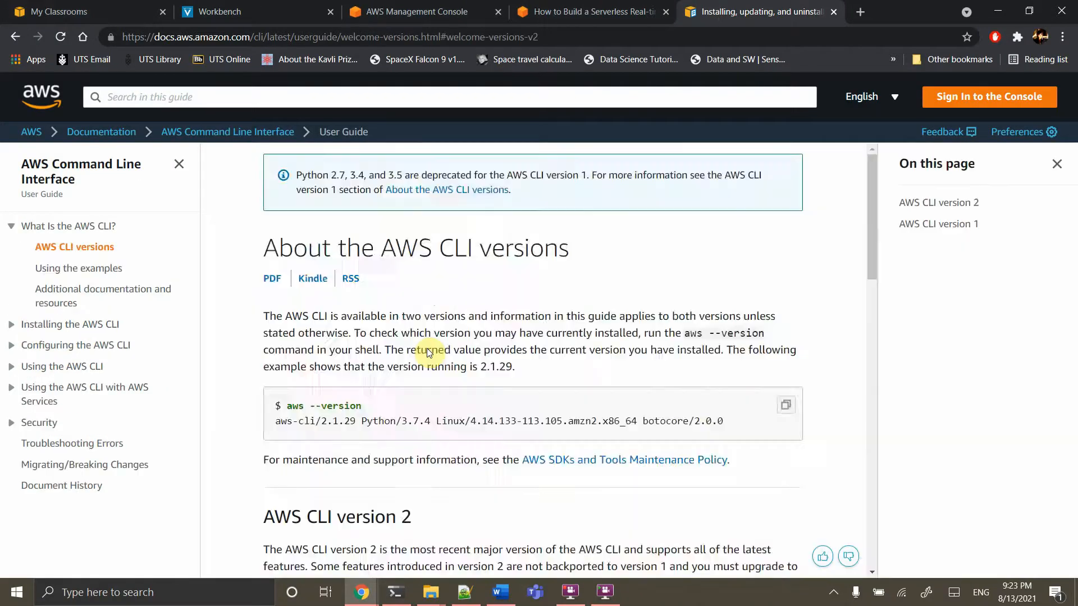
pyautogui.scroll(-10, 427, 352)
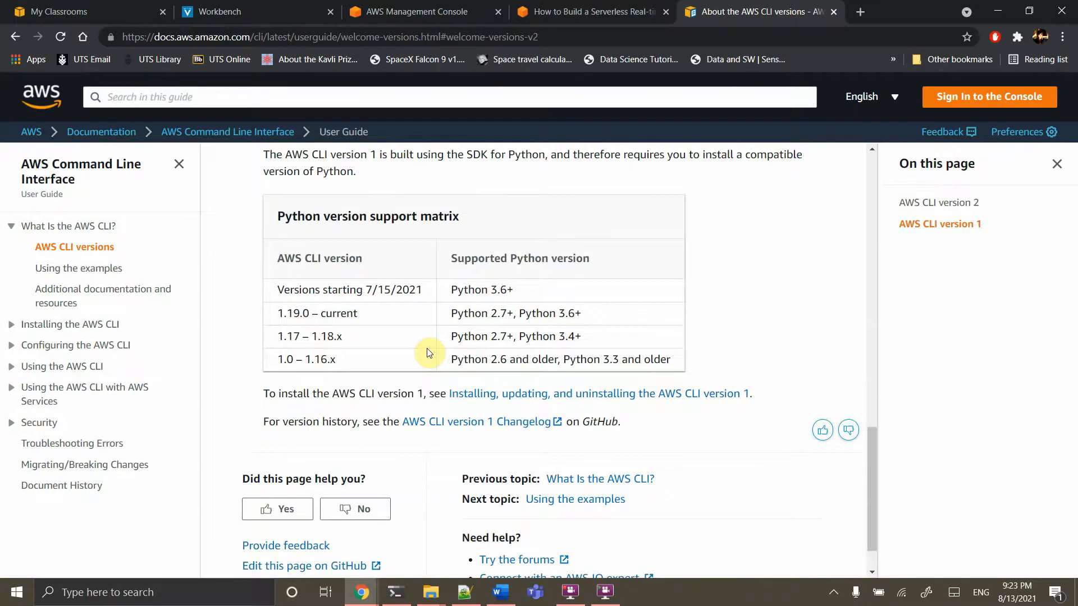
pyautogui.scroll(-1, 427, 353)
pyautogui.scroll(3, 427, 352)
pyautogui.scroll(5, 427, 351)
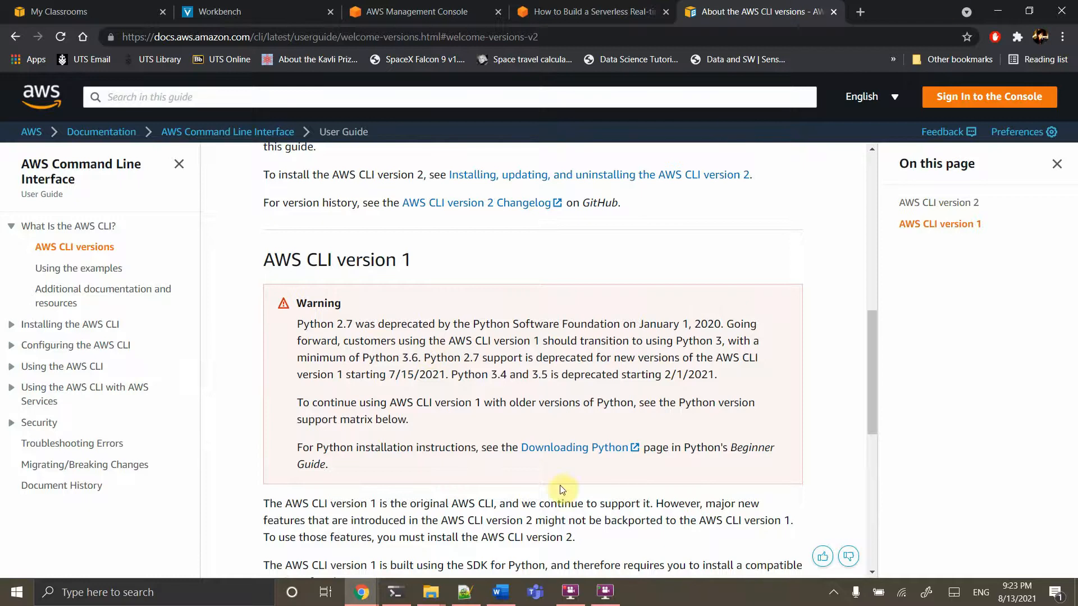
pyautogui.click(402, 604)
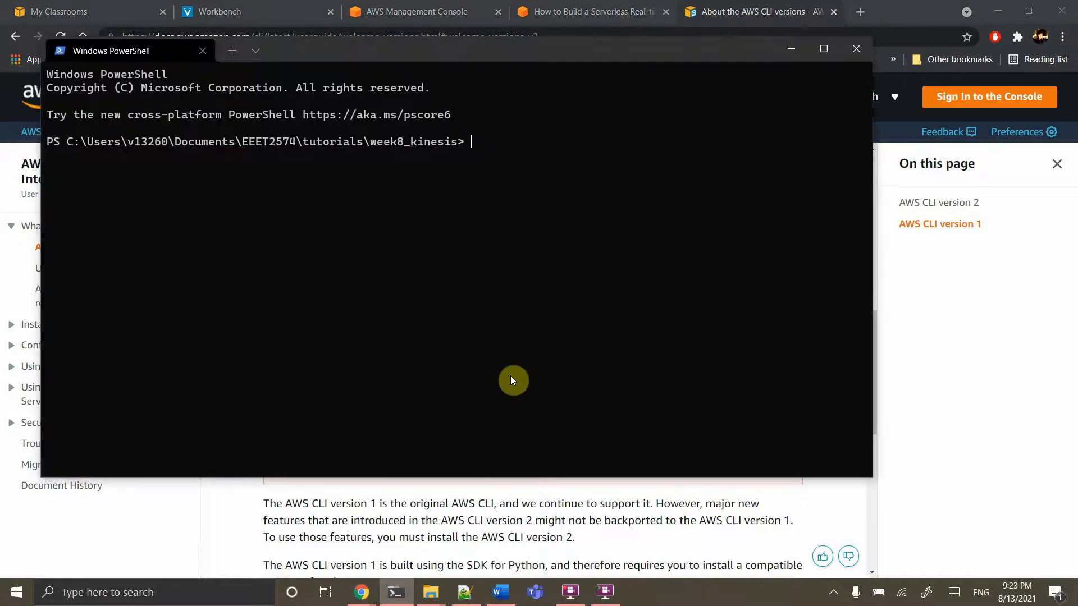
# Enter 'aws configure' at the PowerShell prompt and return to the My Classrooms tab
pyautogui.write('aws')
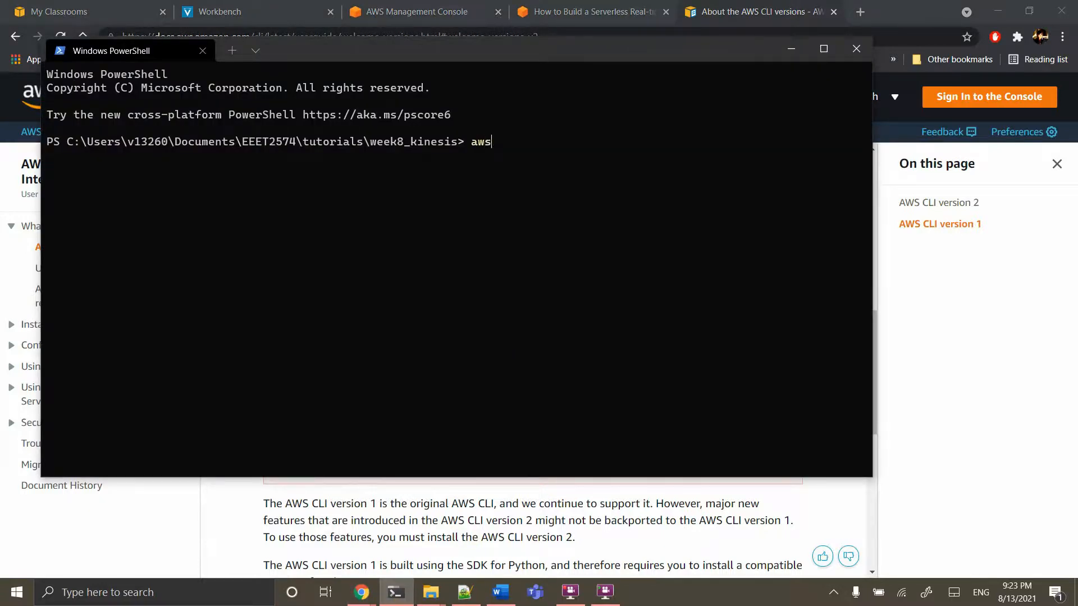
pyautogui.write(' configure')
pyautogui.click(102, 12)
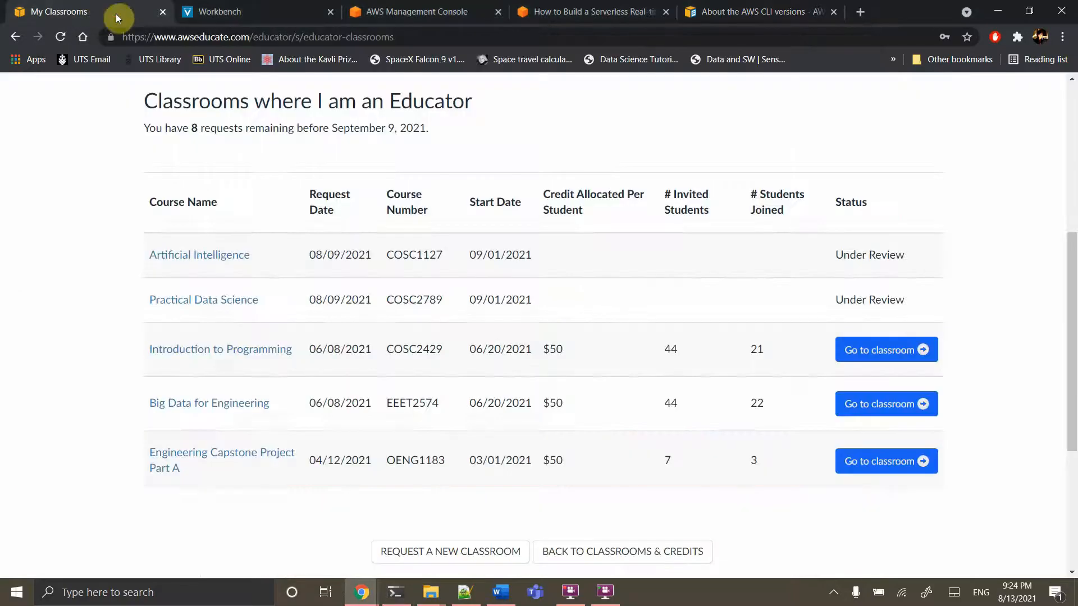
# Show the AWS CLI access key, secret key and session token in Vocareum's Account Details
pyautogui.click(256, 11)
pyautogui.click(598, 322)
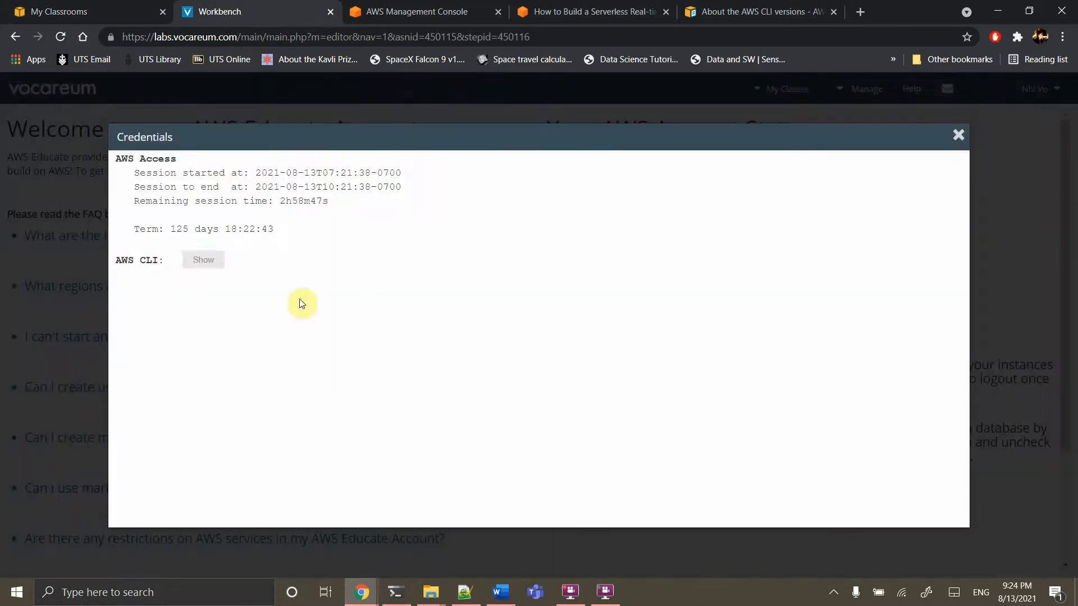
pyautogui.click(194, 258)
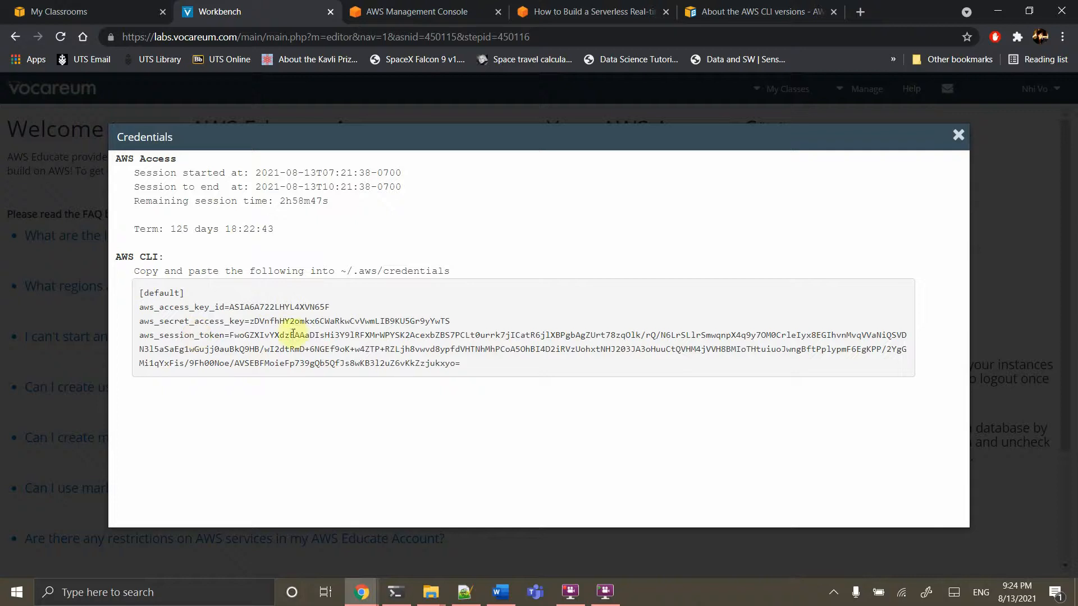
pyautogui.moveTo(443, 603)
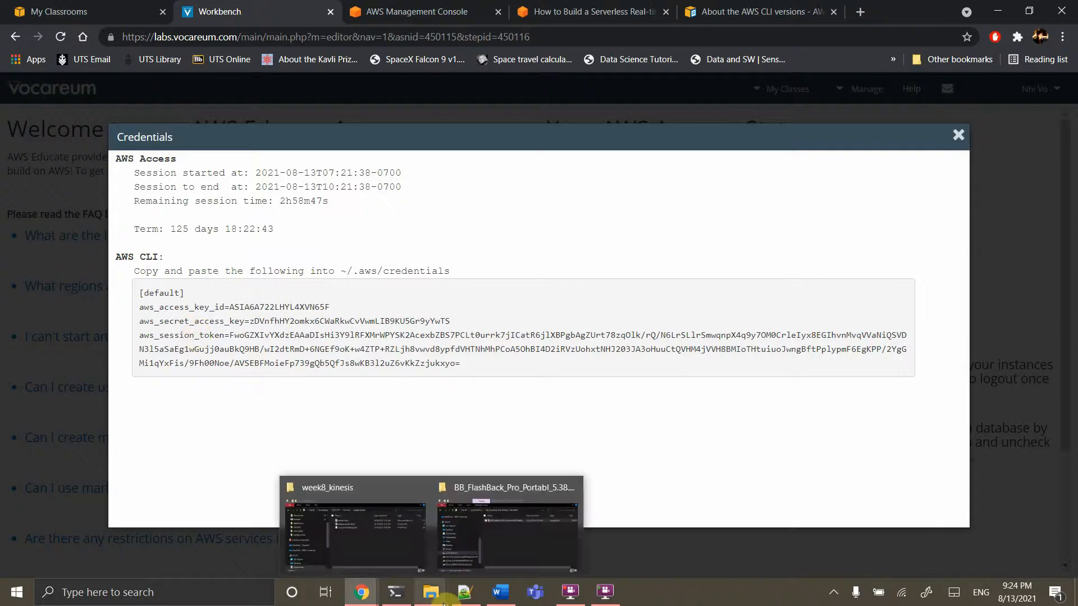
# Browse to C:\Users\<user>\.aws and edit the credentials file with Notepad++
pyautogui.click(356, 548)
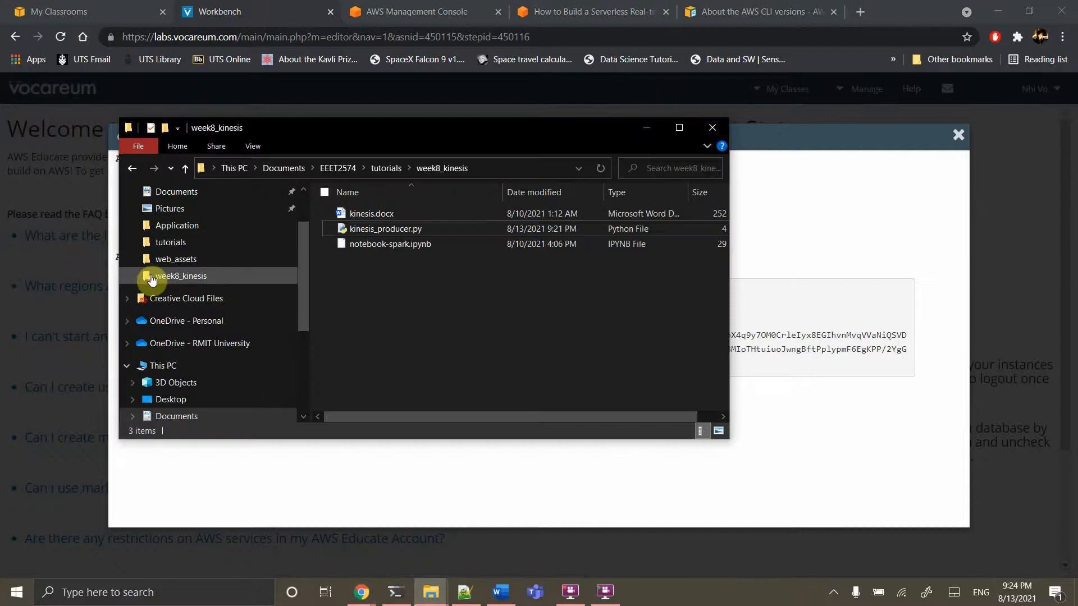
pyautogui.scroll(-3, 187, 369)
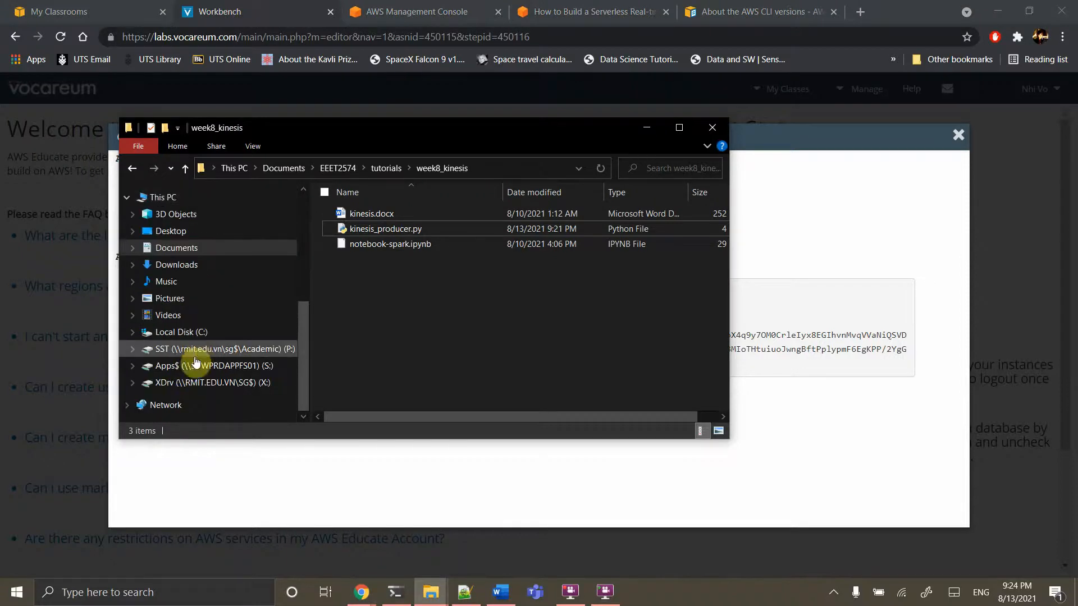
pyautogui.click(181, 332)
pyautogui.scroll(-5, 413, 329)
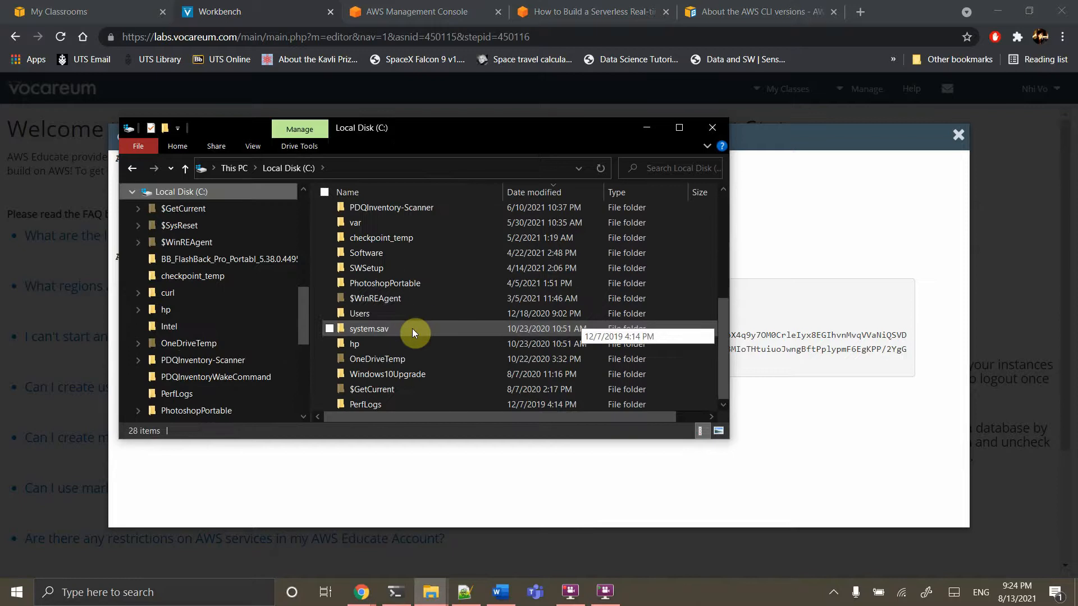
pyautogui.doubleClick(374, 312)
pyautogui.doubleClick(379, 307)
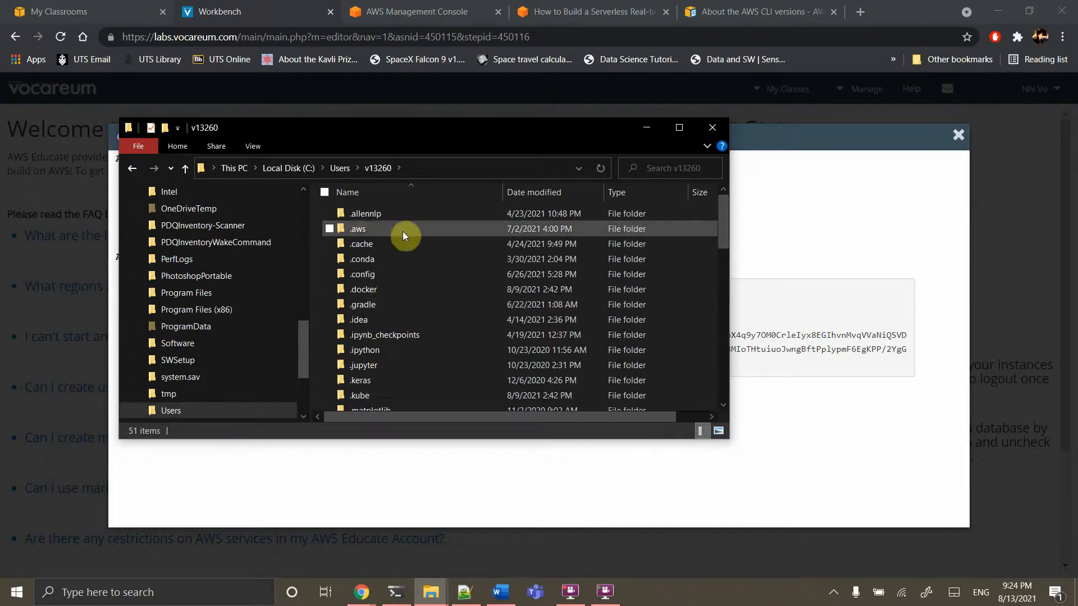
pyautogui.doubleClick(362, 231)
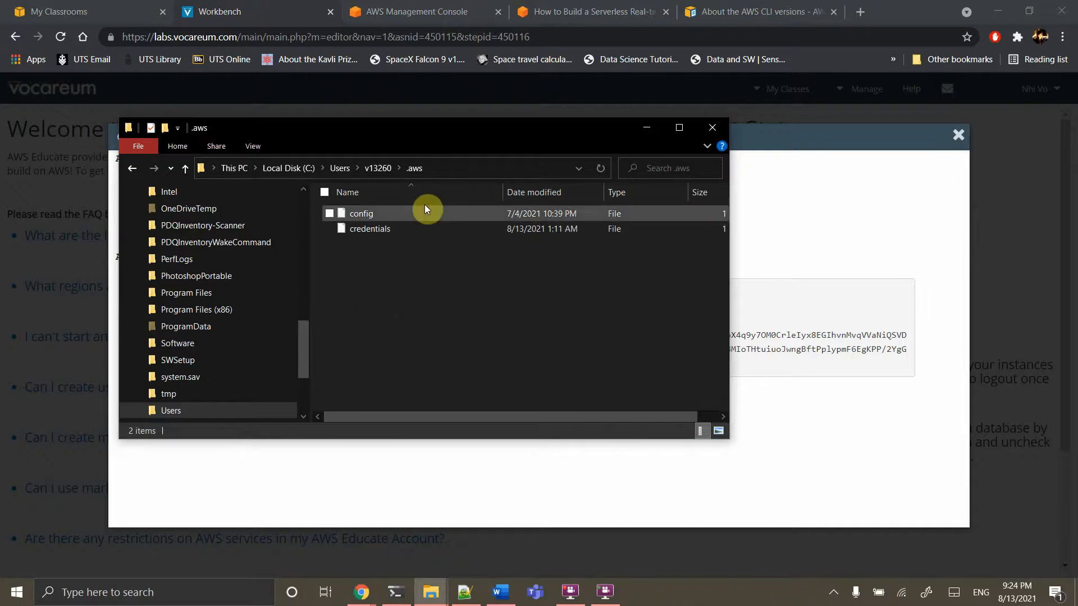
pyautogui.click(354, 229)
pyautogui.rightClick(355, 228)
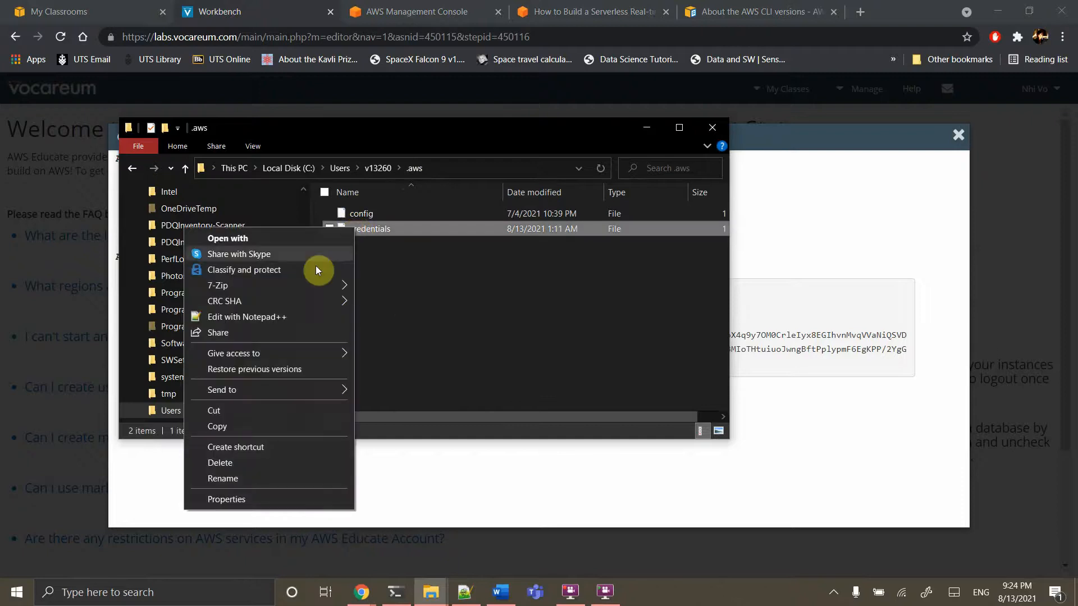
pyautogui.click(265, 319)
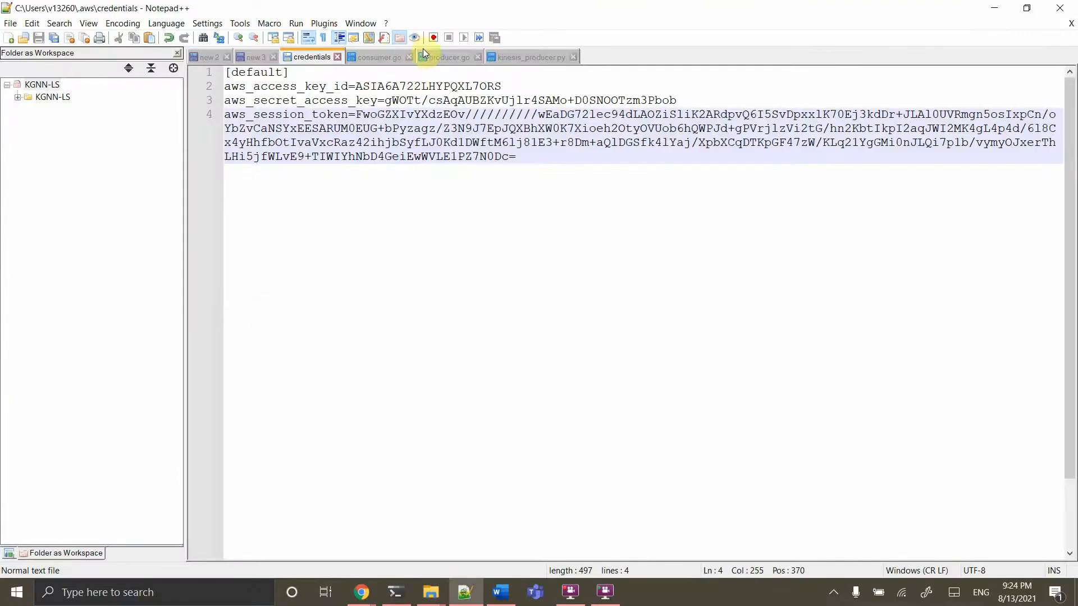
# Copy Vocareum's AWS CLI credentials block and paste it over the credentials file's contents
pyautogui.click(362, 600)
pyautogui.click(274, 549)
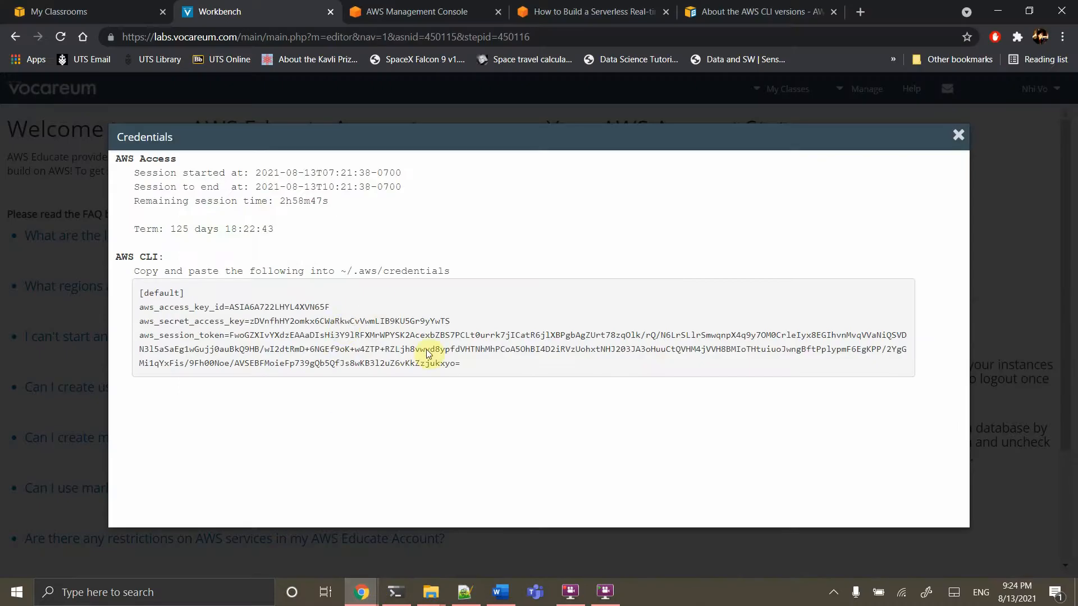
pyautogui.moveTo(487, 368); pyautogui.dragTo(118, 302)
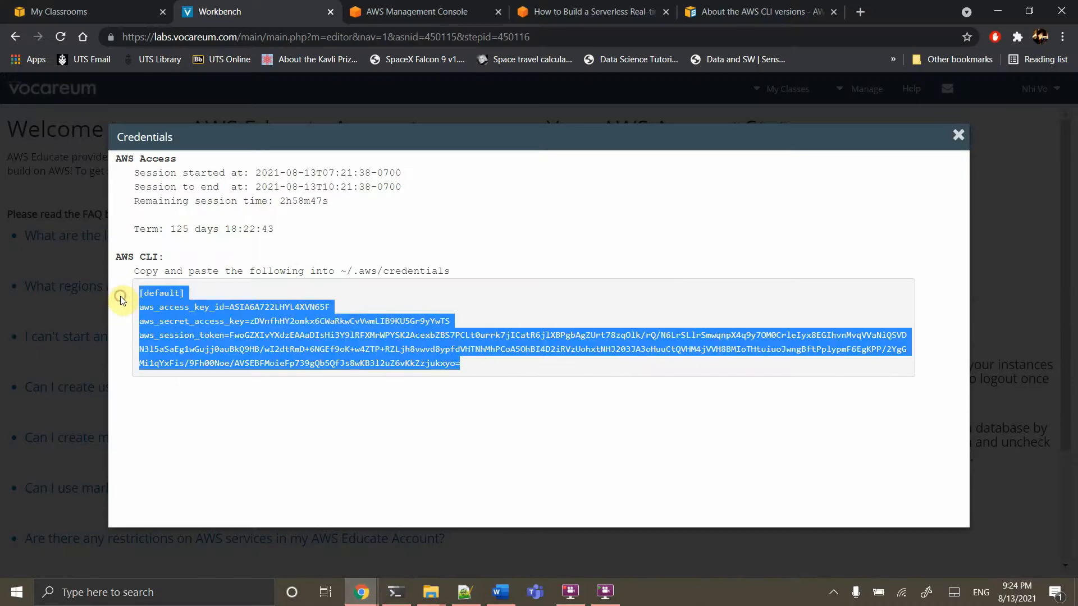
pyautogui.click(474, 592)
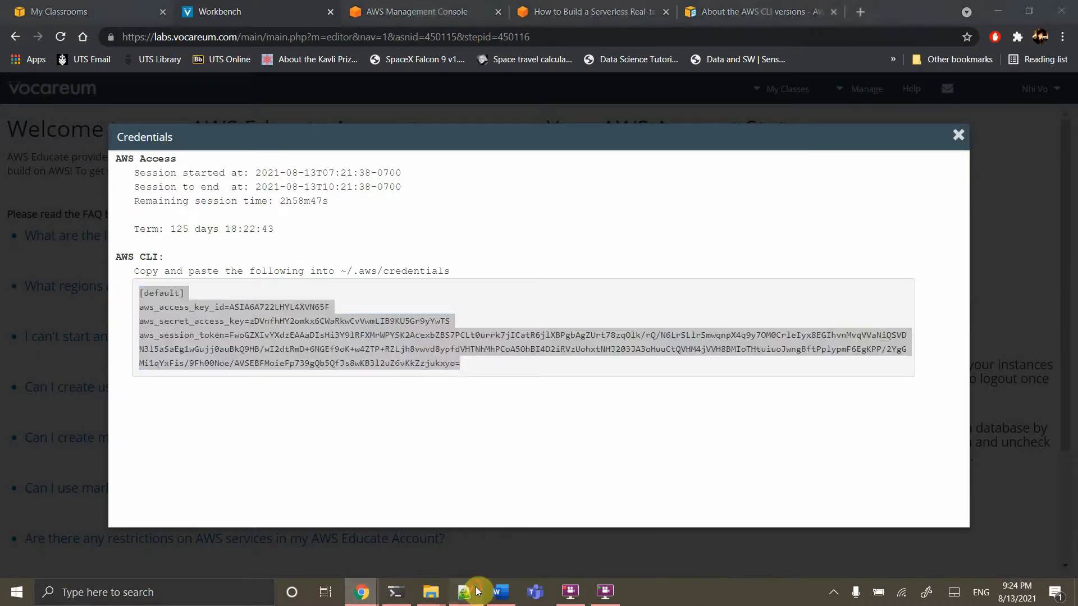
pyautogui.hotkey('ctrl', 'a')
pyautogui.hotkey('ctrl', 'v')
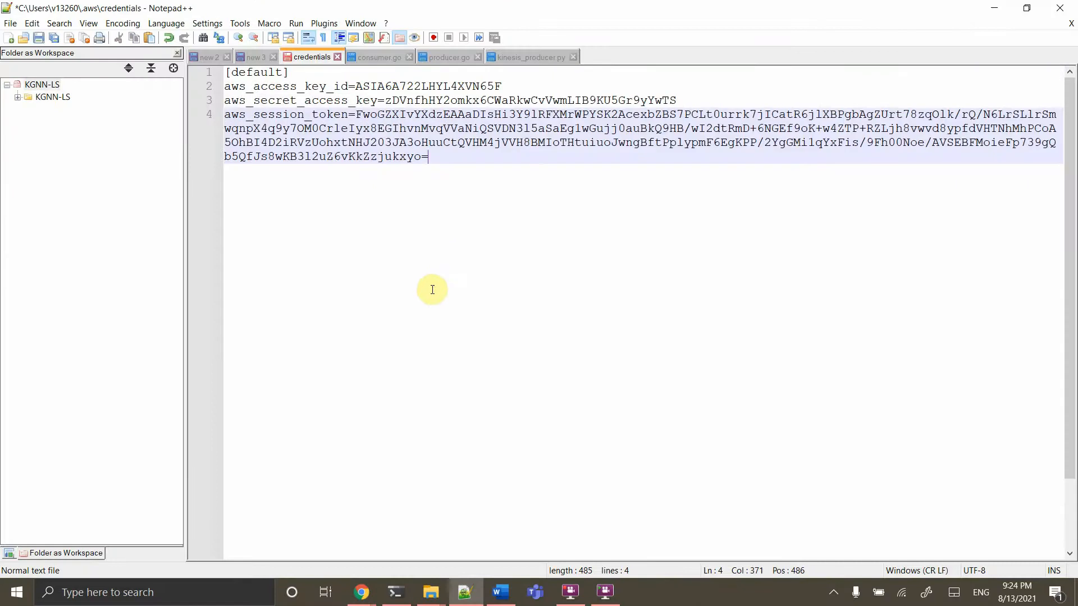
# Close the Credentials dialog on the Vocareum workbench
pyautogui.moveTo(371, 596)
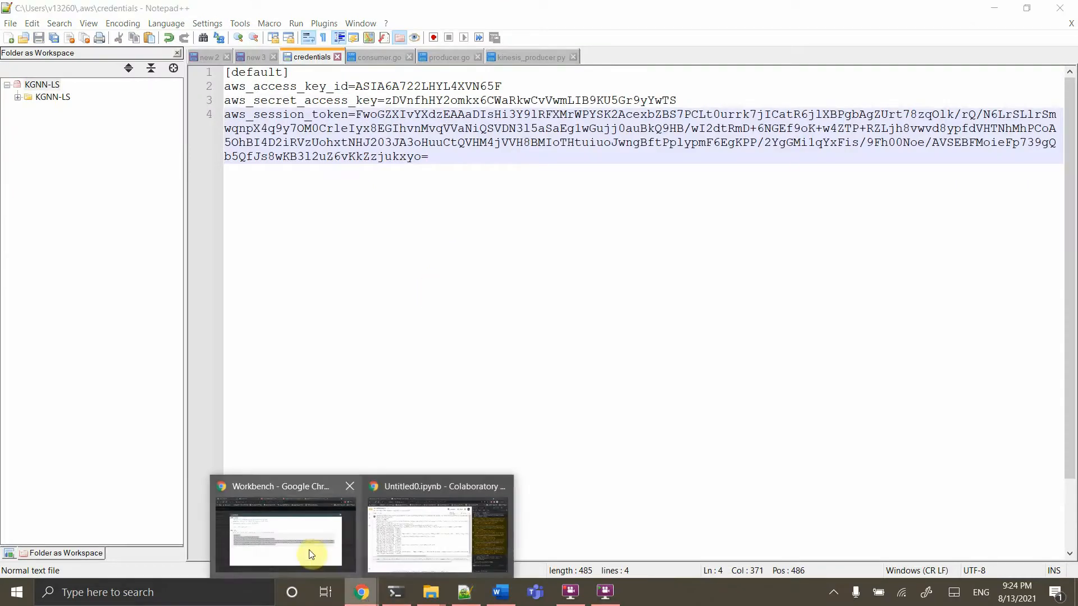
pyautogui.click(309, 550)
pyautogui.click(961, 136)
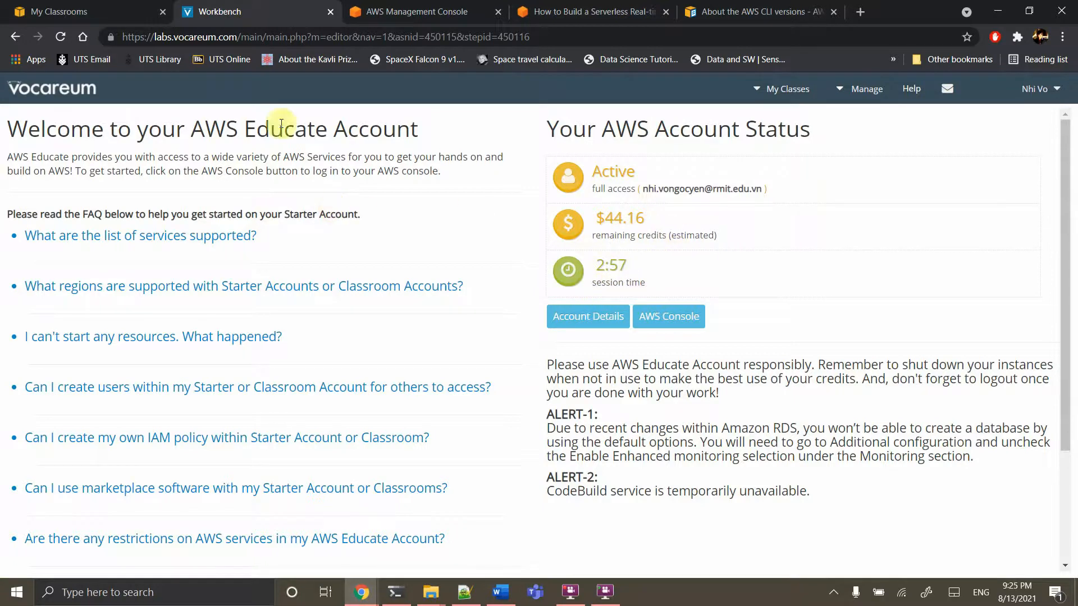
# Reload the Vocareum account page, minimize Notepad++, and switch to the serverless tutorial tab
pyautogui.click(61, 37)
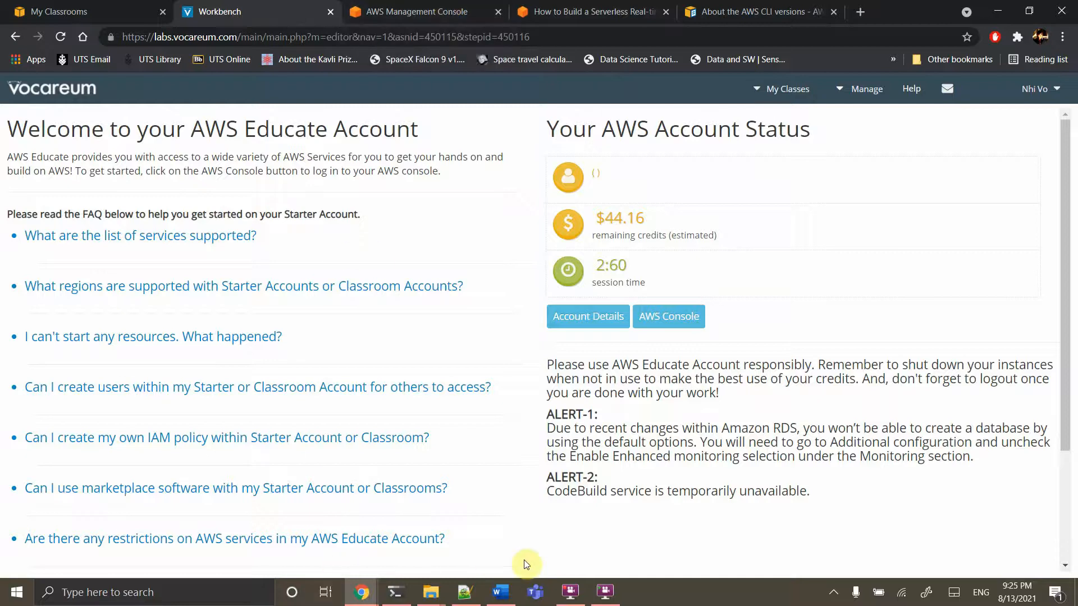
pyautogui.click(470, 602)
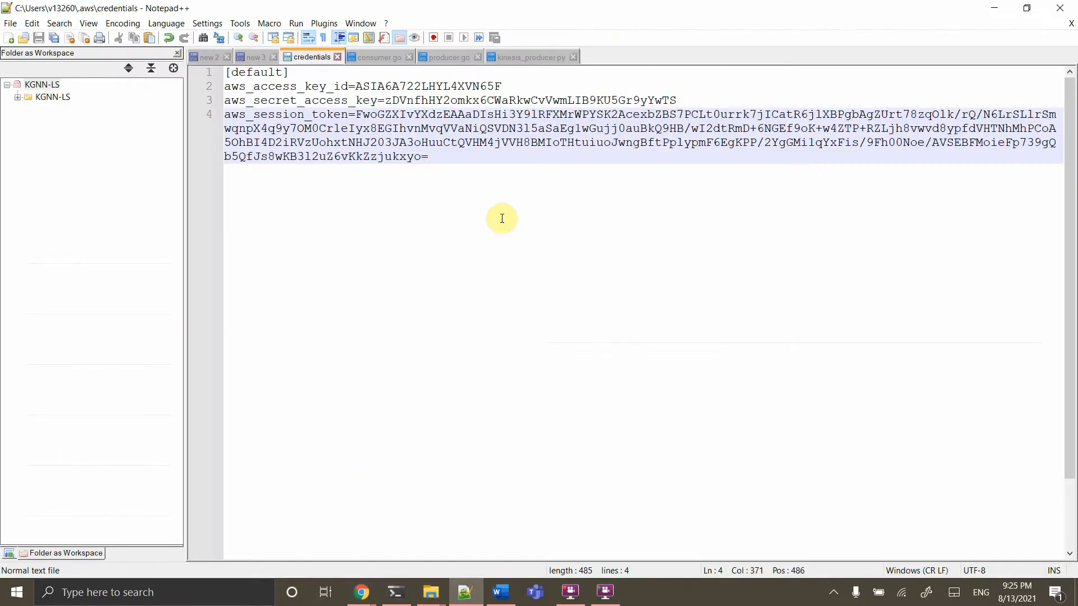
pyautogui.click(990, 10)
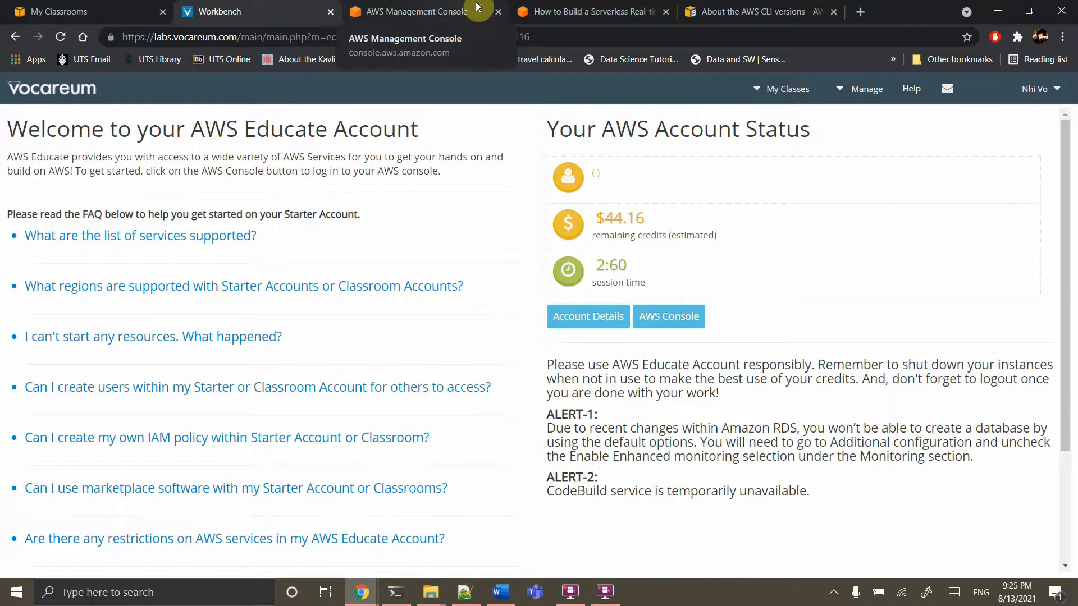
pyautogui.click(599, 10)
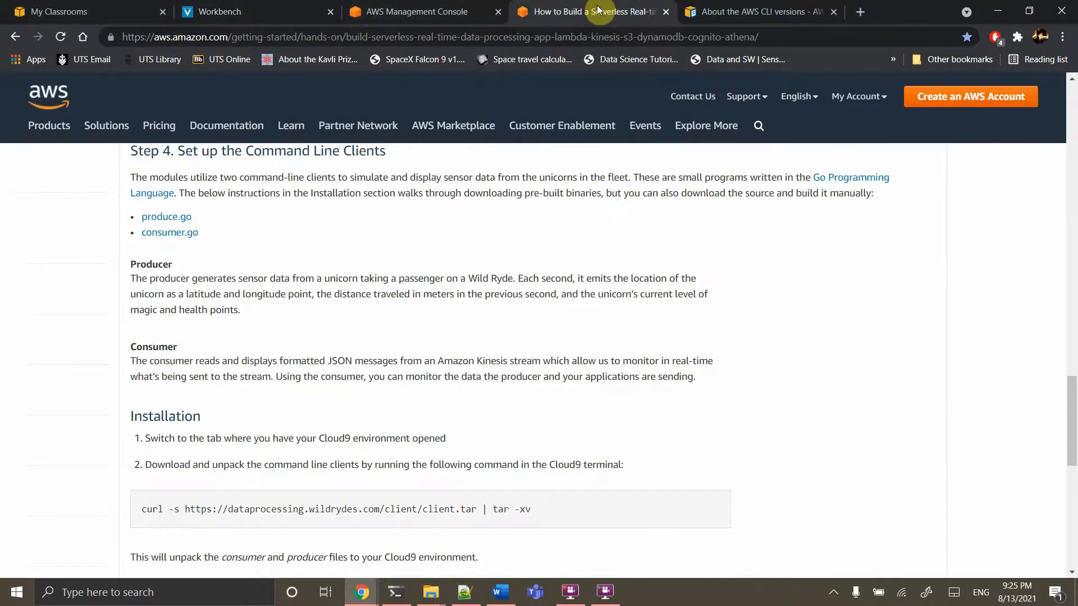
# Review Step 4's command-line client installation and continue to Module 1, Build a data stream
pyautogui.scroll(-4, 520, 329)
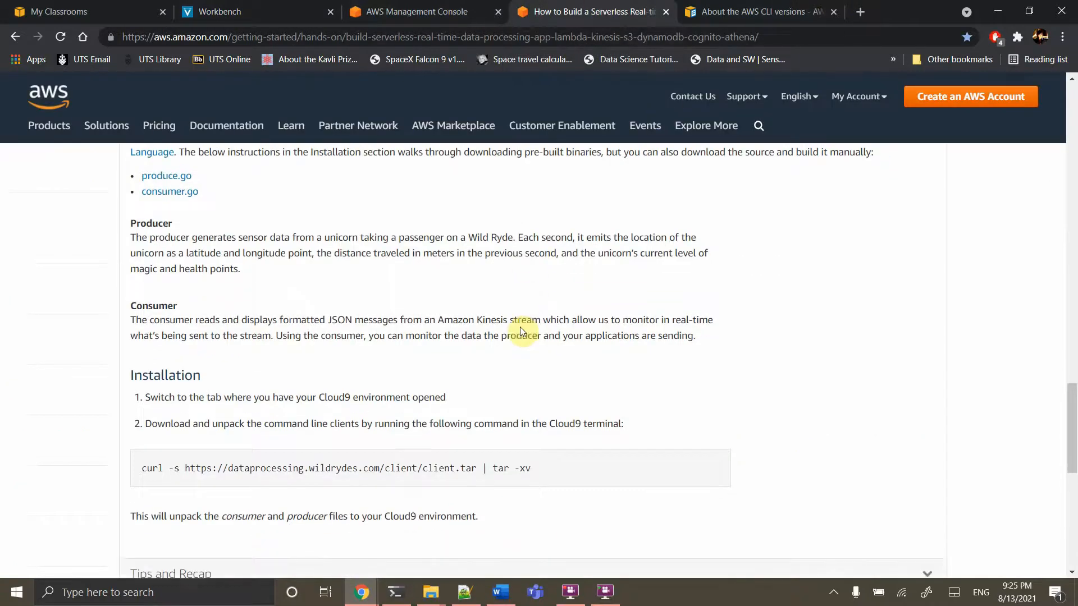
pyautogui.scroll(-4, 520, 331)
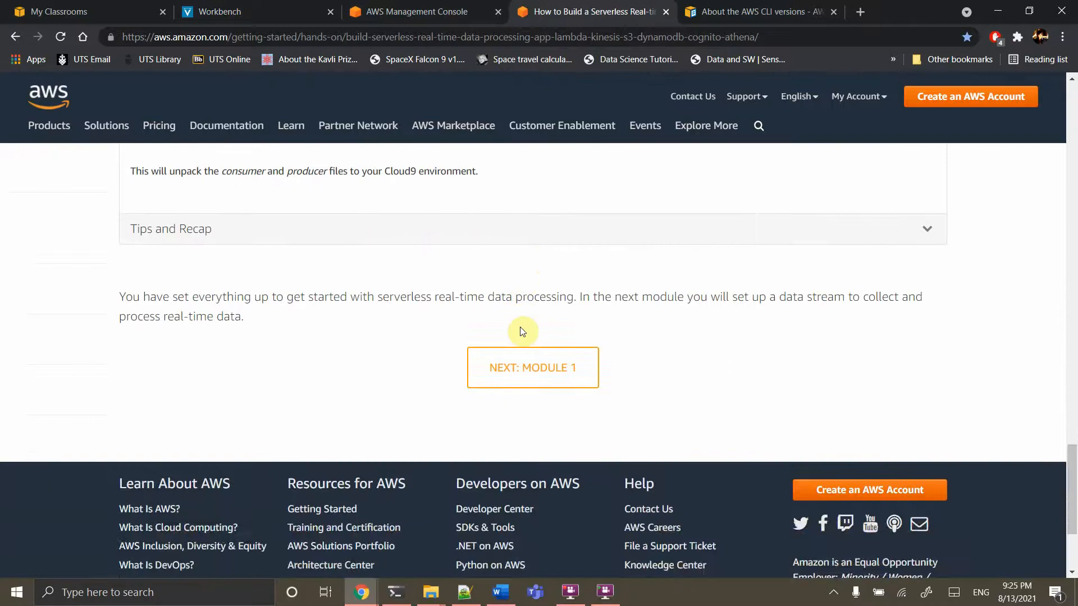
pyautogui.scroll(5, 520, 331)
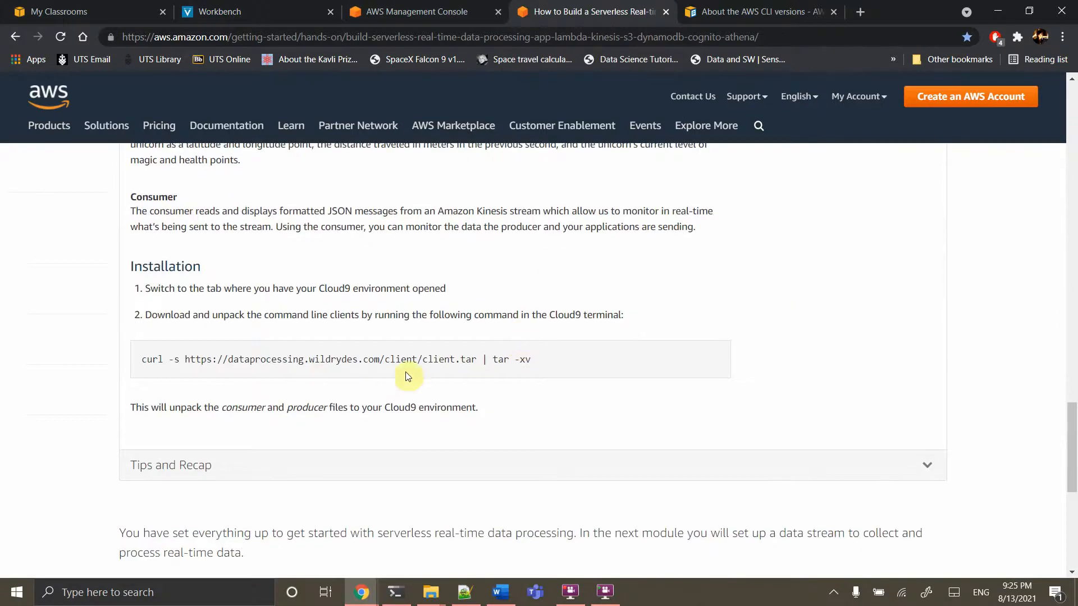
pyautogui.scroll(10, 405, 373)
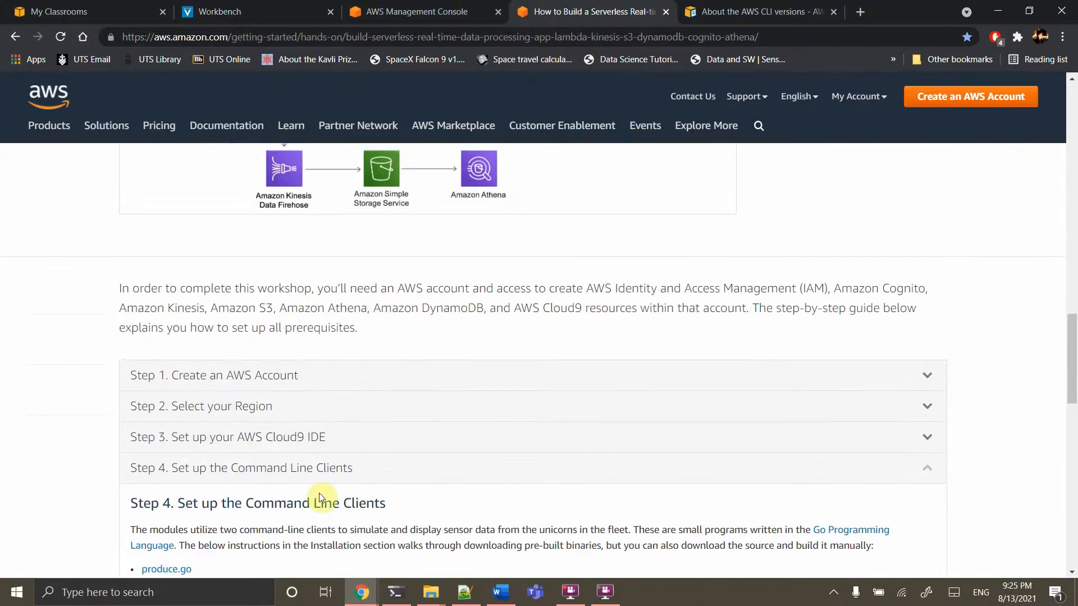
pyautogui.scroll(-7, 318, 494)
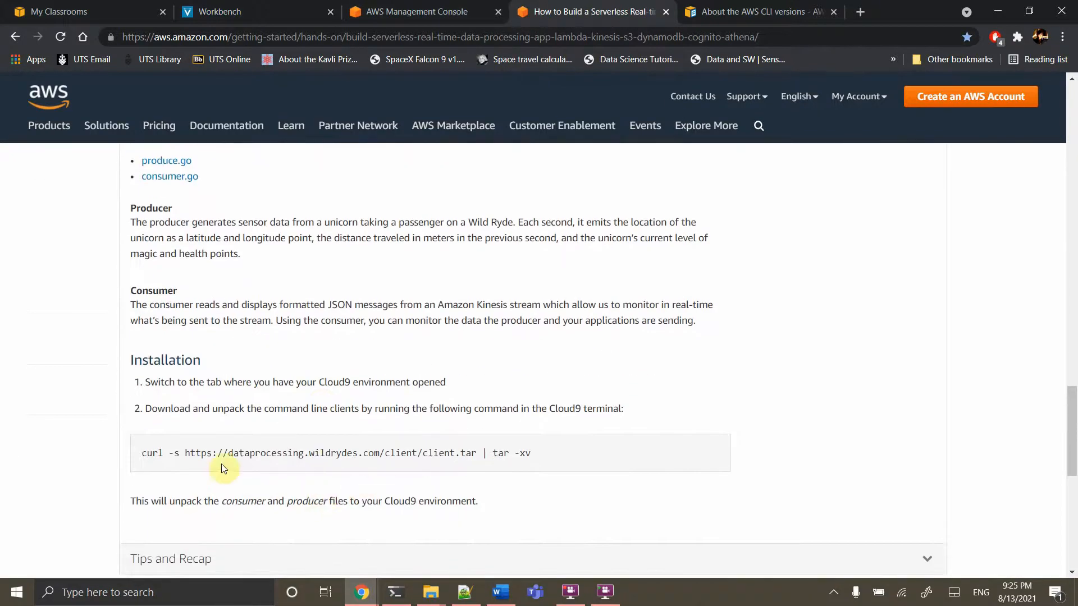
pyautogui.scroll(-5, 415, 471)
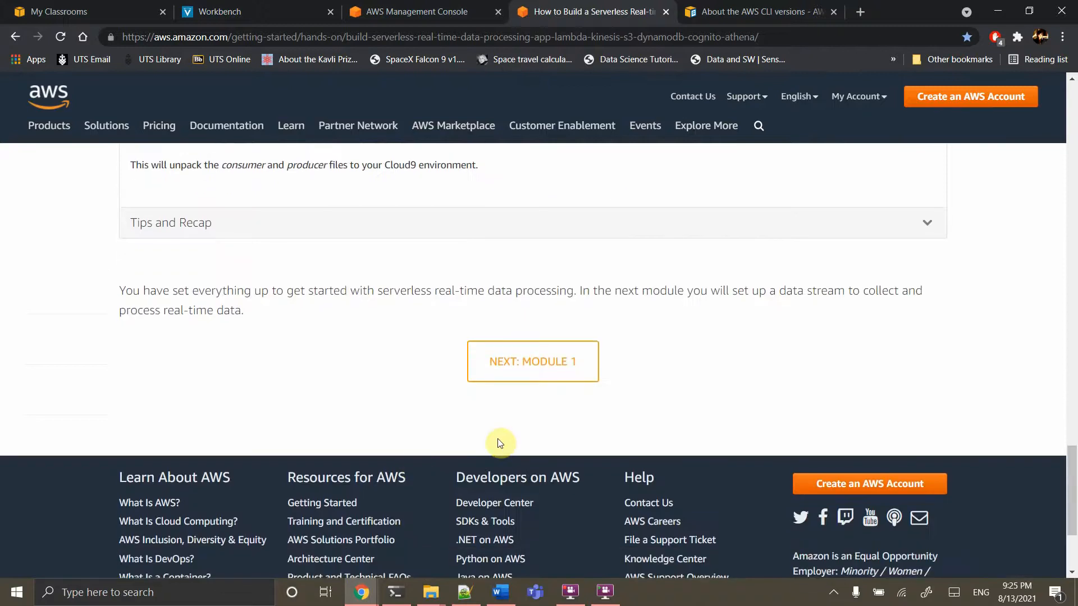
pyautogui.click(553, 369)
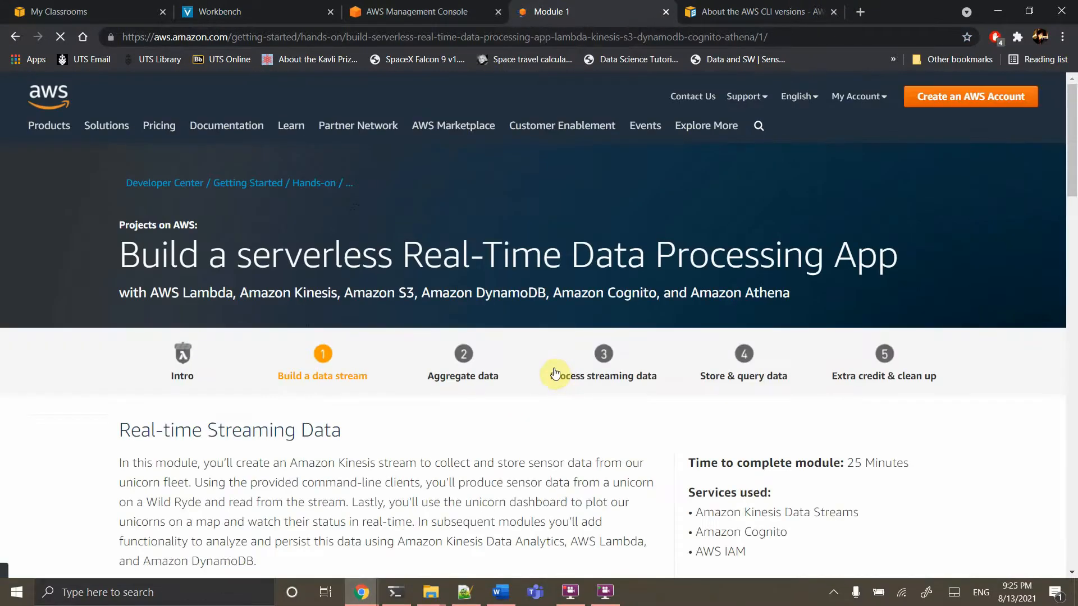
# Scroll through Module 1 and expand Step 3 on reading messages from the stream
pyautogui.scroll(-7, 555, 372)
pyautogui.scroll(-4, 594, 241)
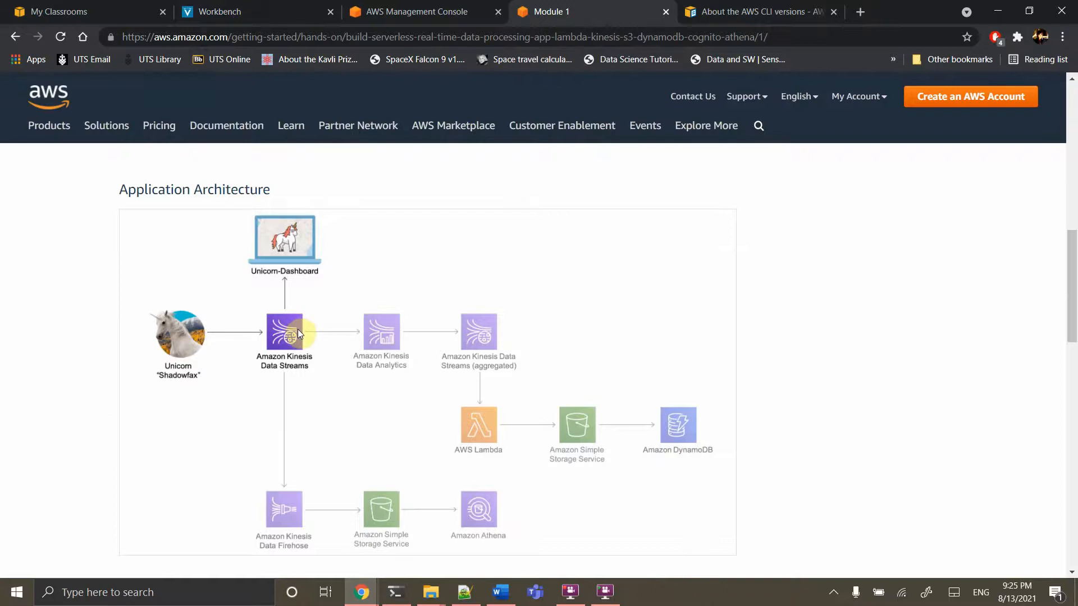
pyautogui.scroll(-7, 308, 365)
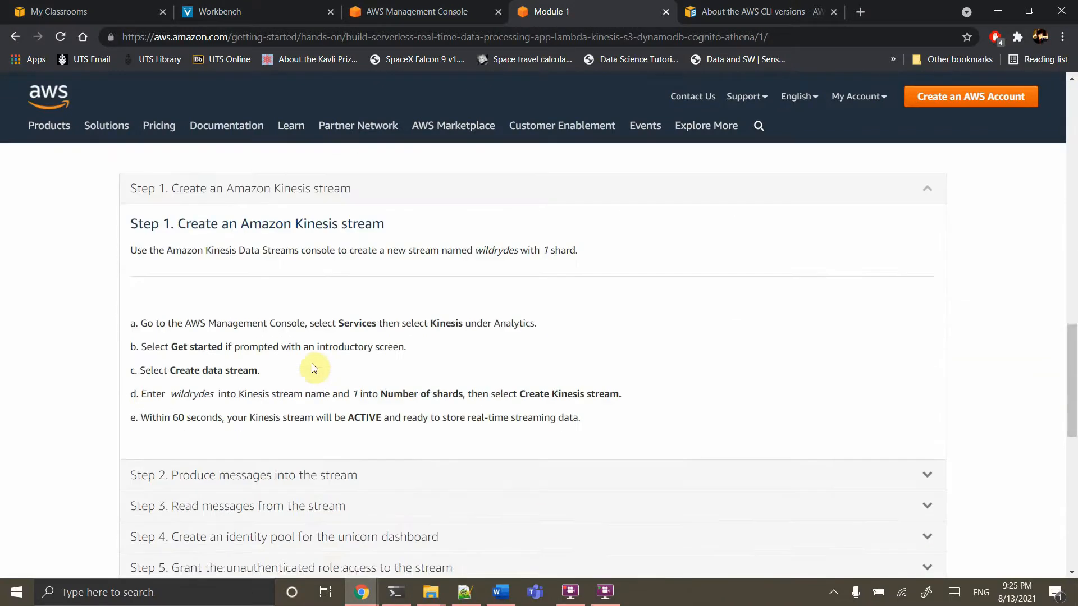
pyautogui.scroll(1, 313, 367)
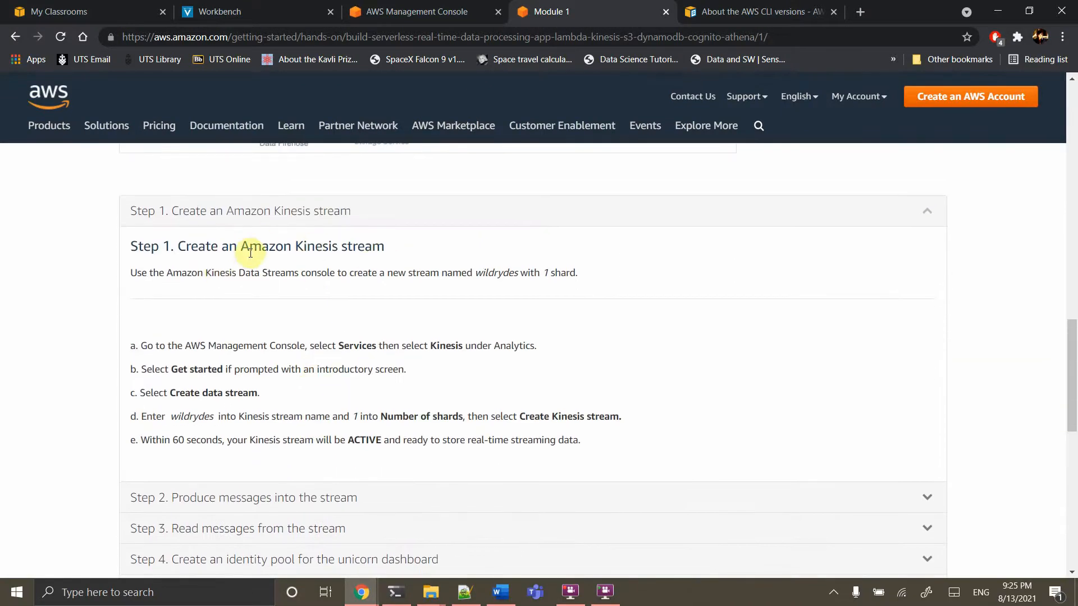
pyautogui.scroll(-2, 392, 304)
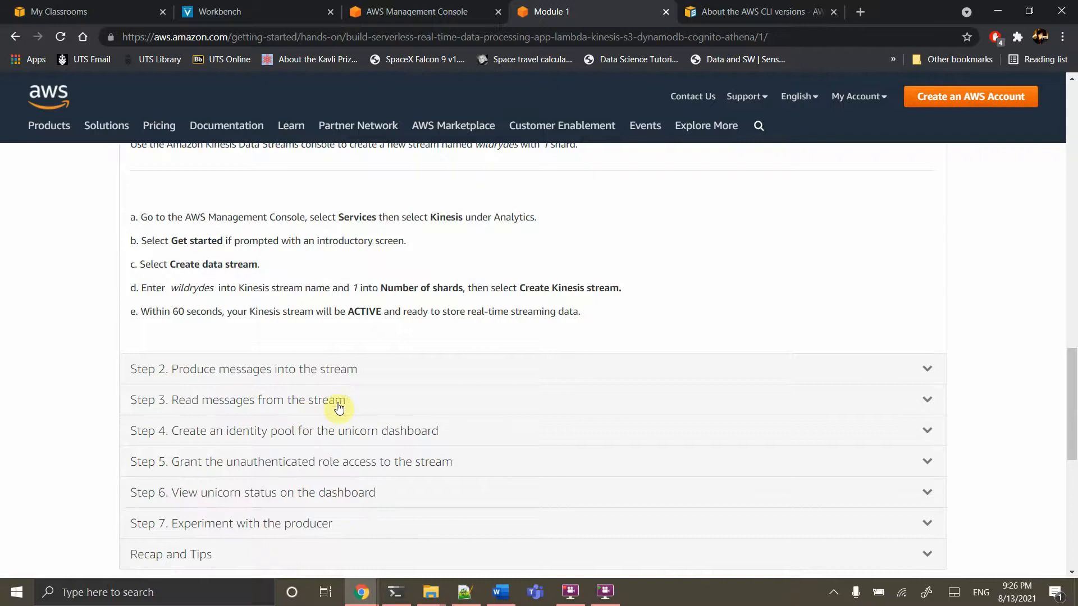
pyautogui.click(300, 399)
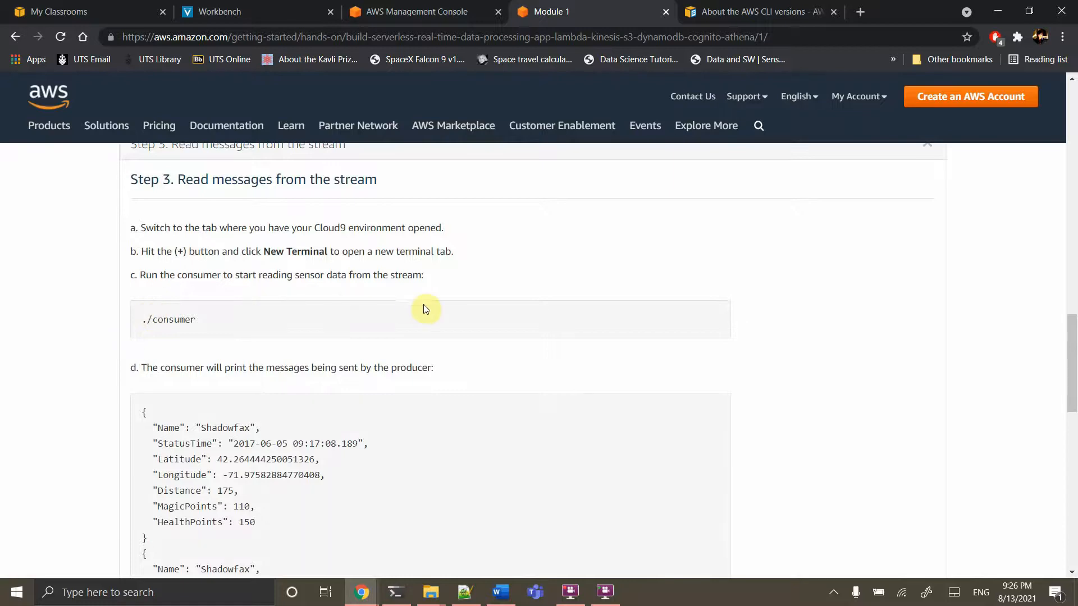
# Expand Step 1's instructions for a wildrydes stream with 1 shard, then go to the console
pyautogui.scroll(5, 430, 308)
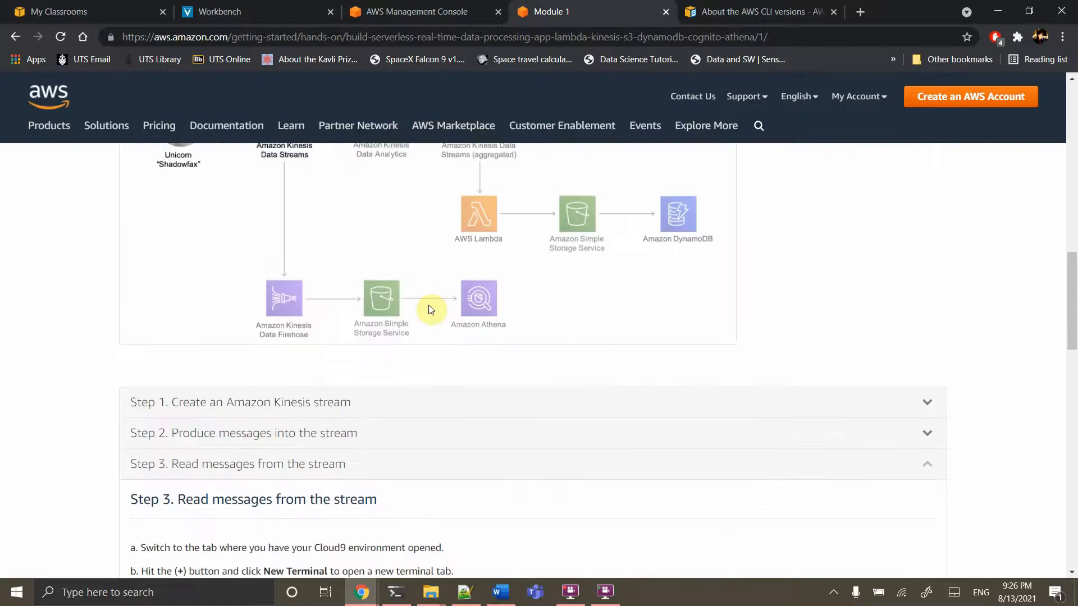
pyautogui.click(325, 405)
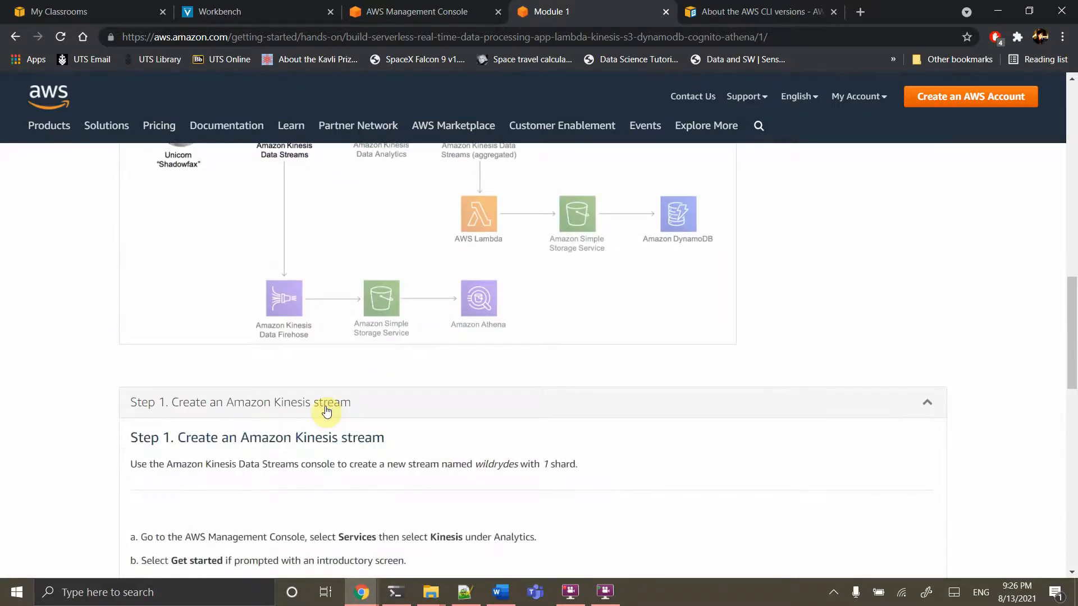
pyautogui.scroll(2, 289, 354)
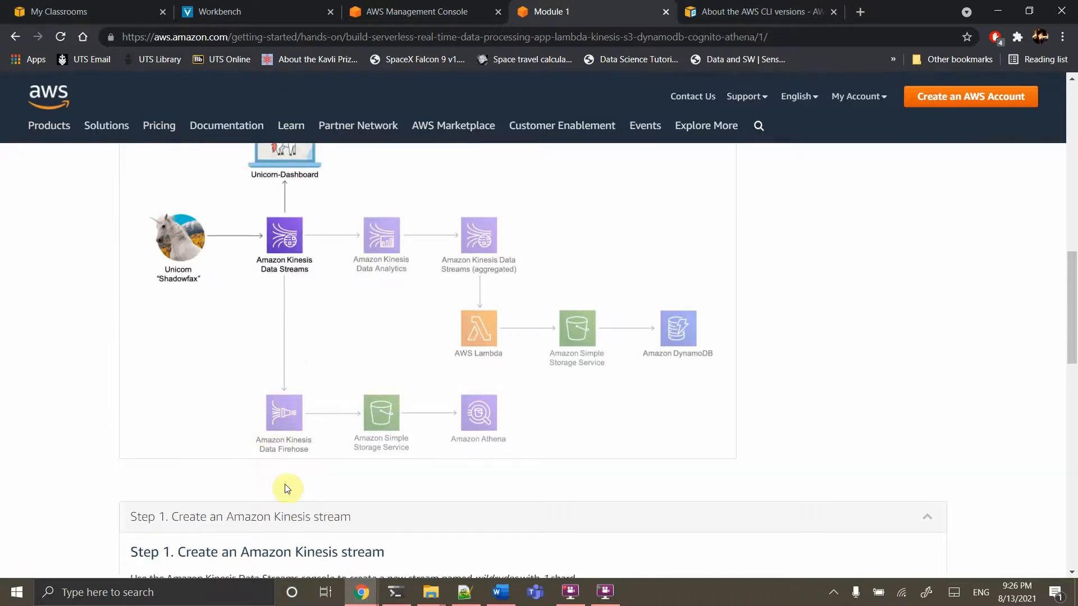
pyautogui.scroll(-4, 284, 488)
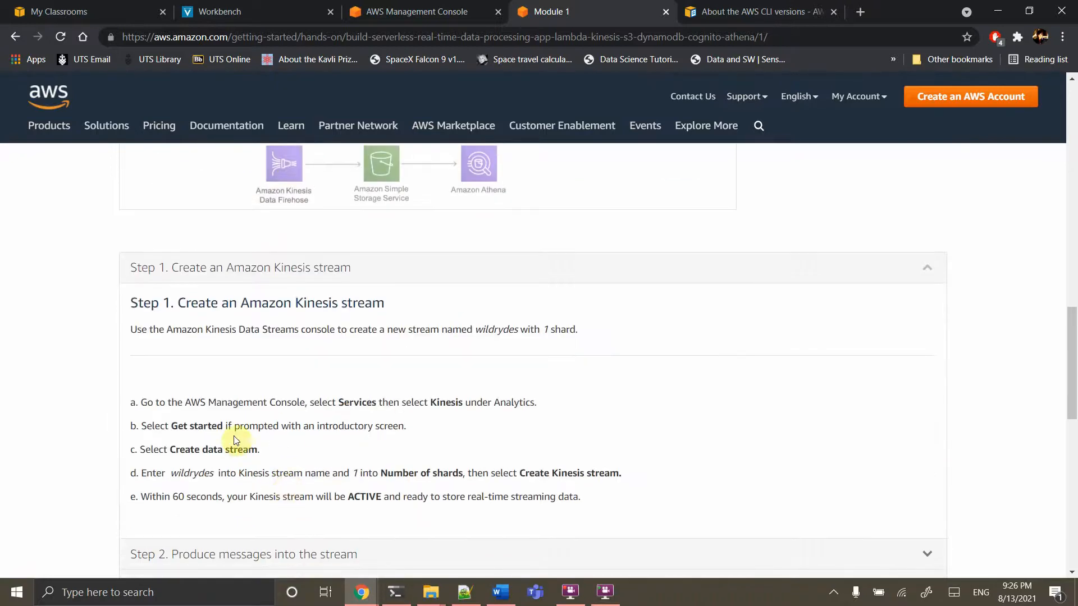
pyautogui.click(393, 7)
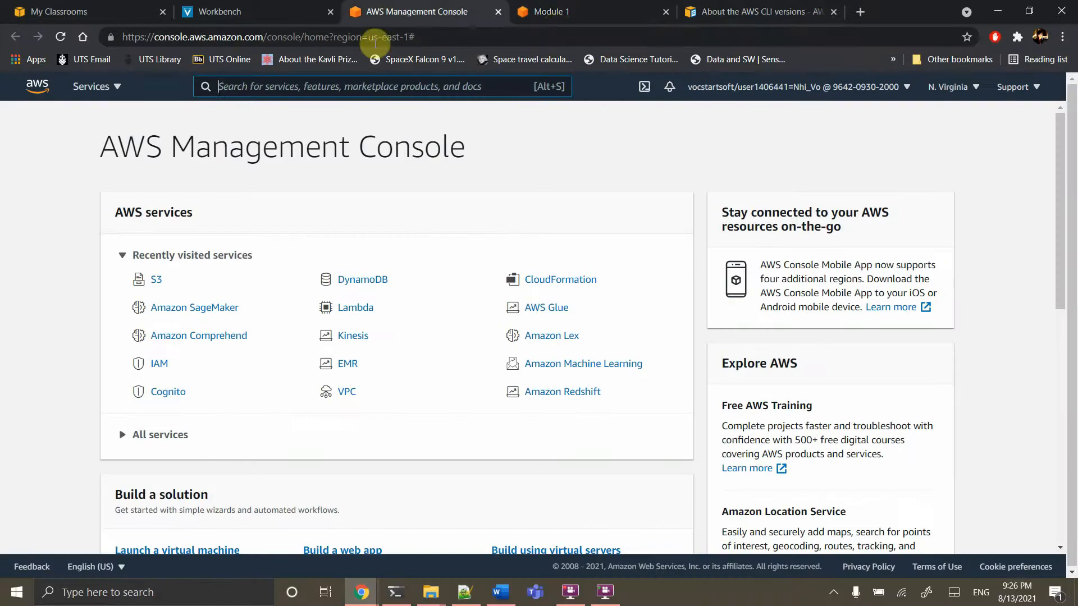
# Find and open the Kinesis service through the console search
pyautogui.click(345, 86)
pyautogui.write('kin')
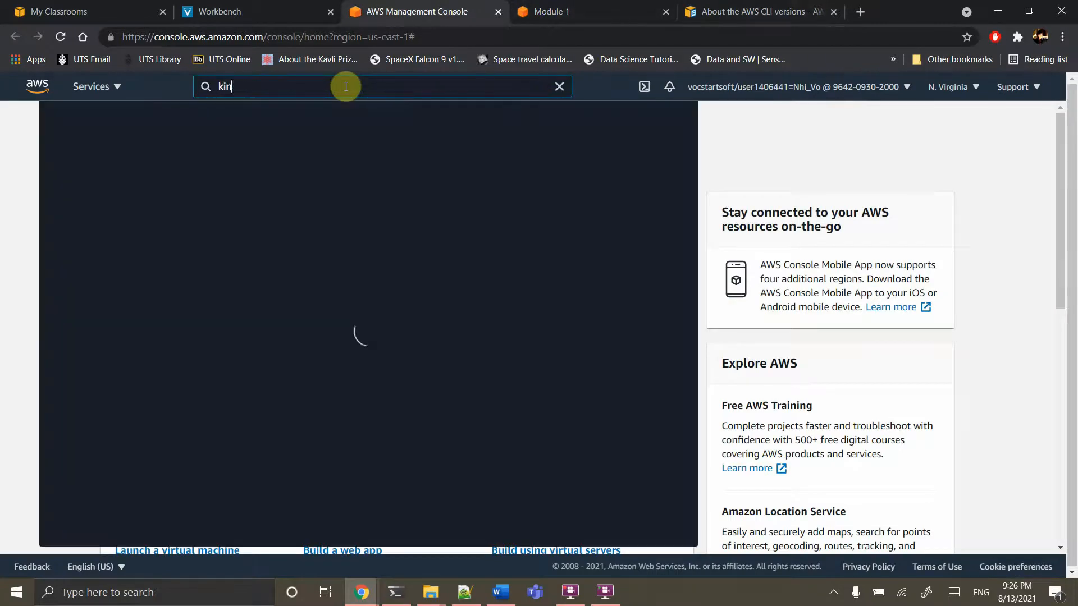
pyautogui.write('esis')
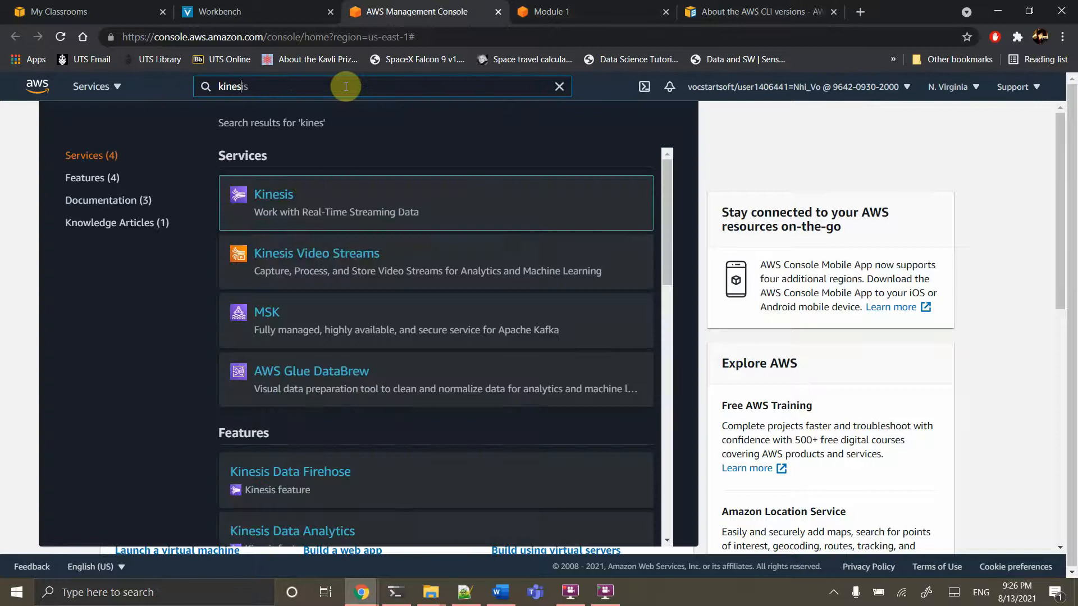
pyautogui.click(276, 198)
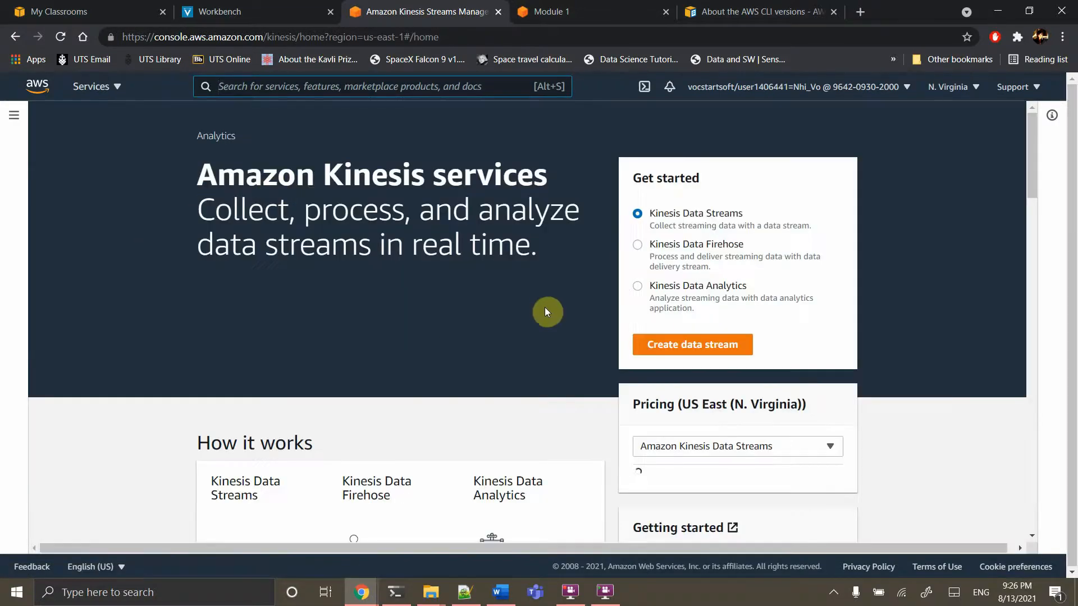
# Create a data stream named wildrydes with 1 open shard
pyautogui.click(669, 344)
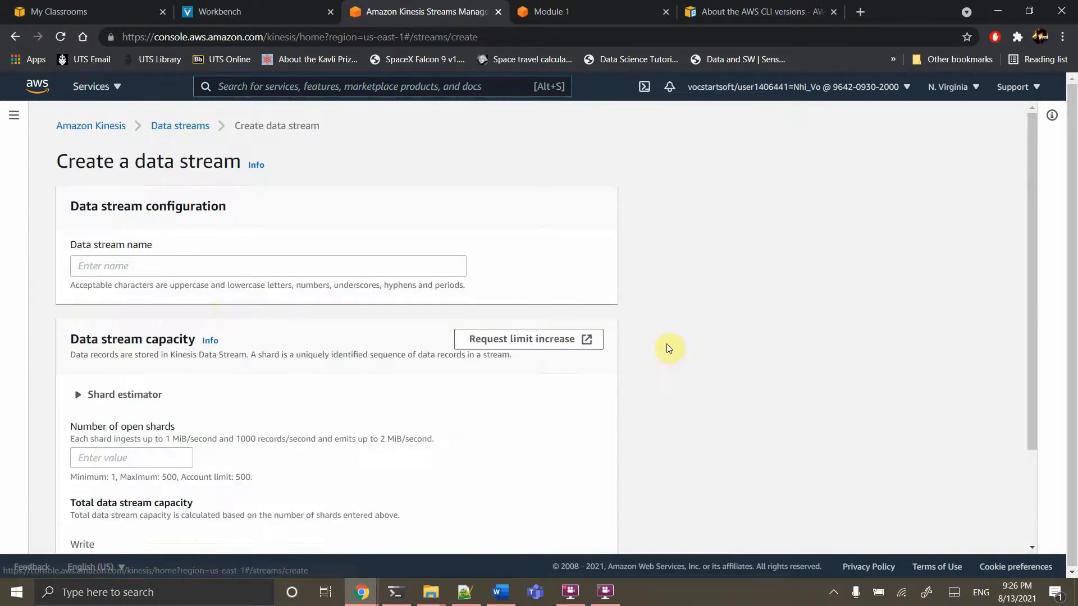
pyautogui.click(213, 266)
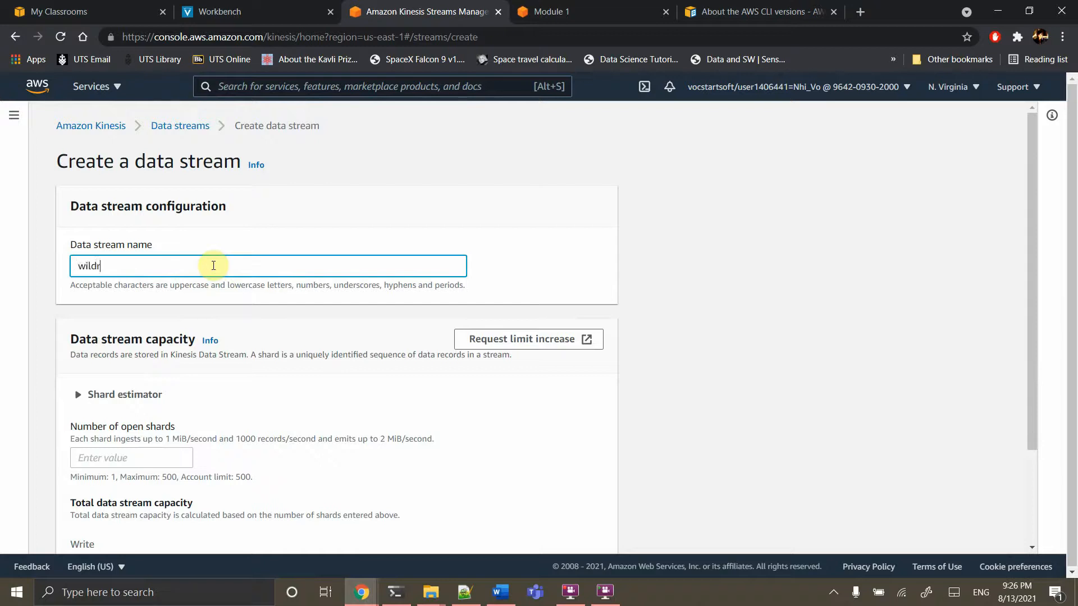
pyautogui.scroll(-3, 390, 407)
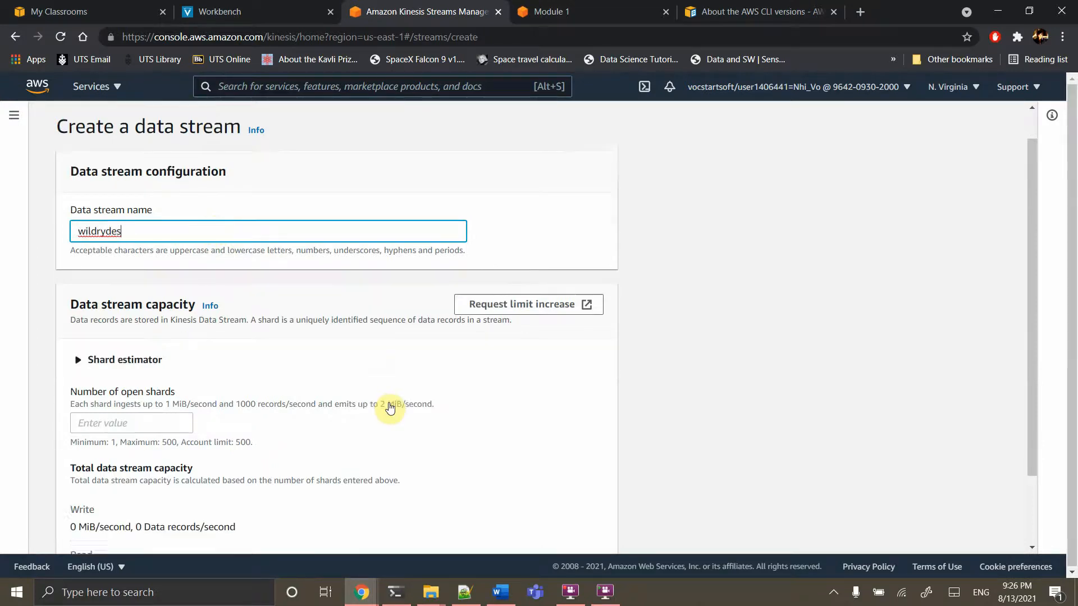
pyautogui.click(147, 325)
pyautogui.write('1')
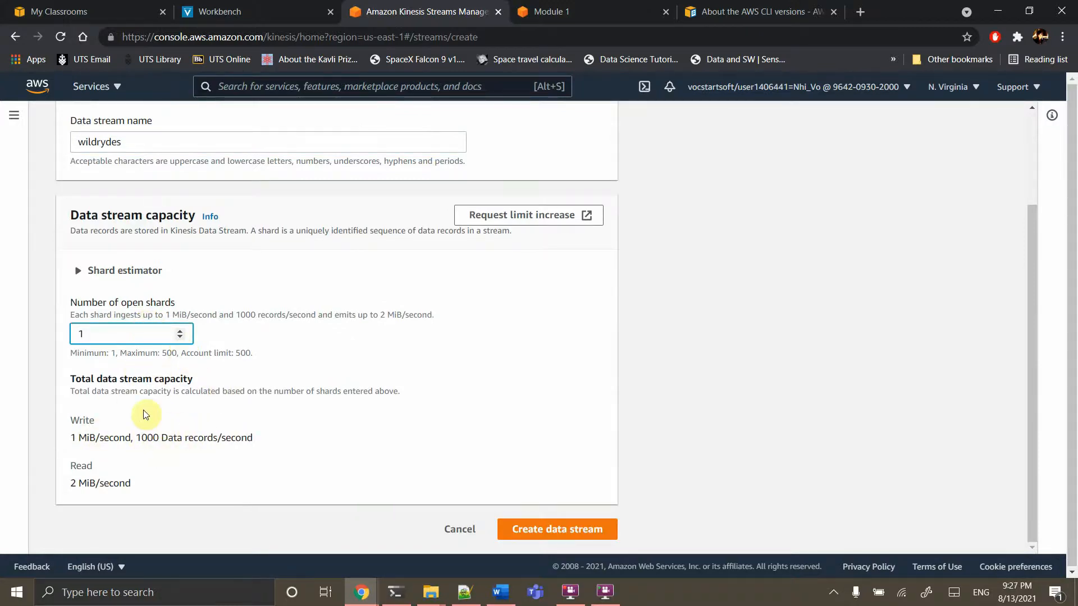
pyautogui.press('BackSpace')
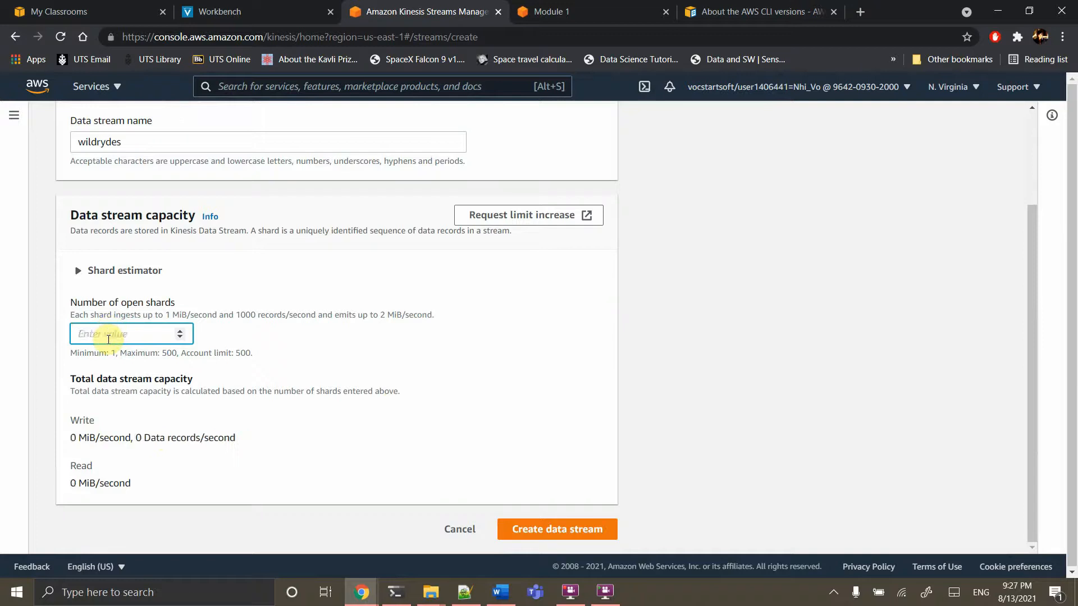
pyautogui.write('2')
pyautogui.press('BackSpace')
pyautogui.write('1')
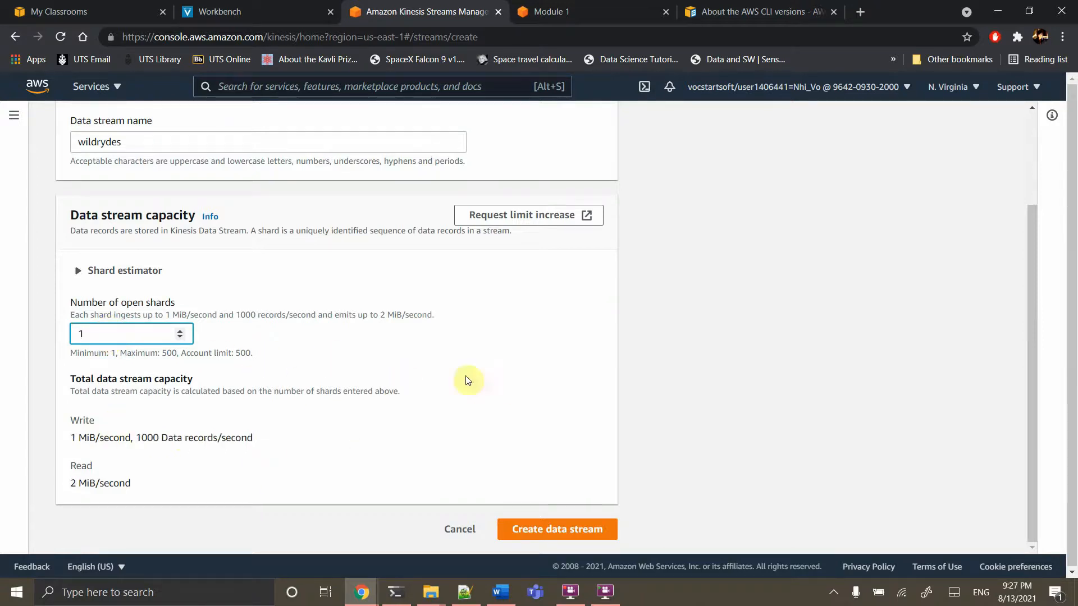
pyautogui.click(550, 530)
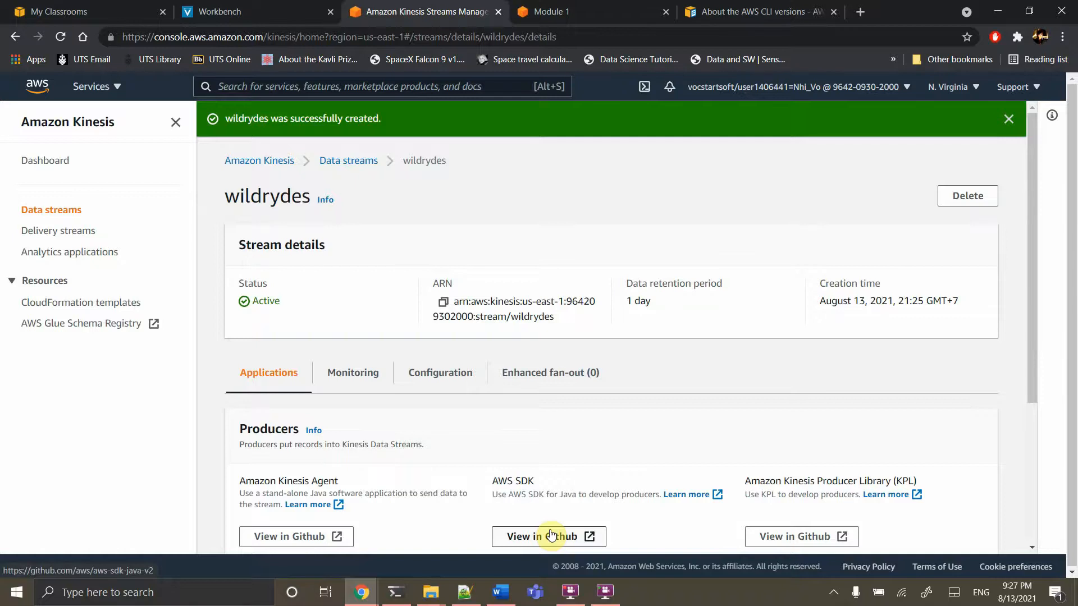
# Scroll the wildrydes stream details to check its Active status and 1-day retention
pyautogui.scroll(-3, 540, 185)
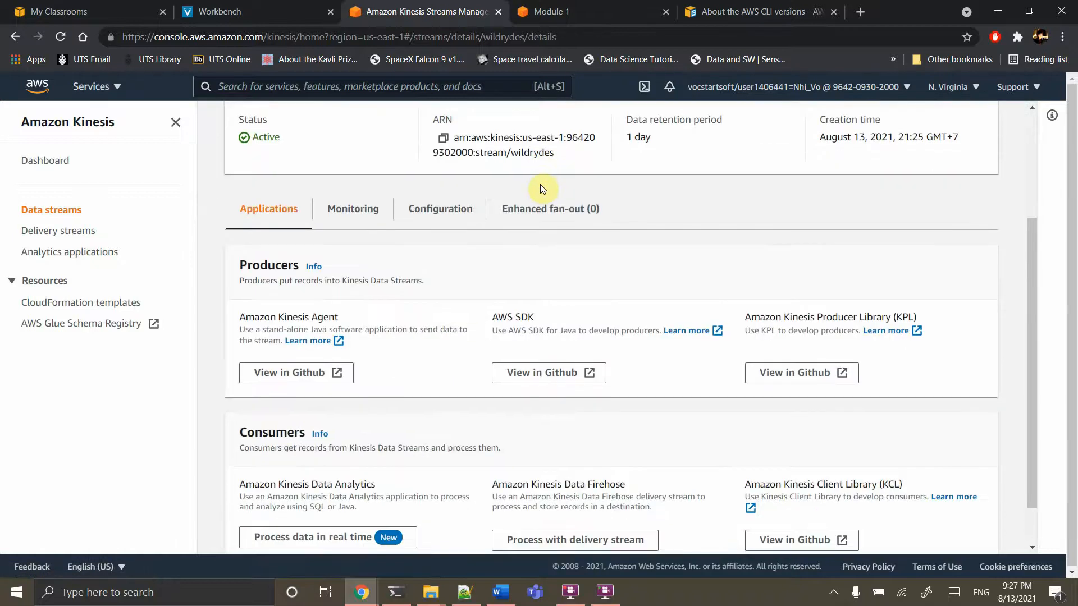
pyautogui.scroll(3, 540, 184)
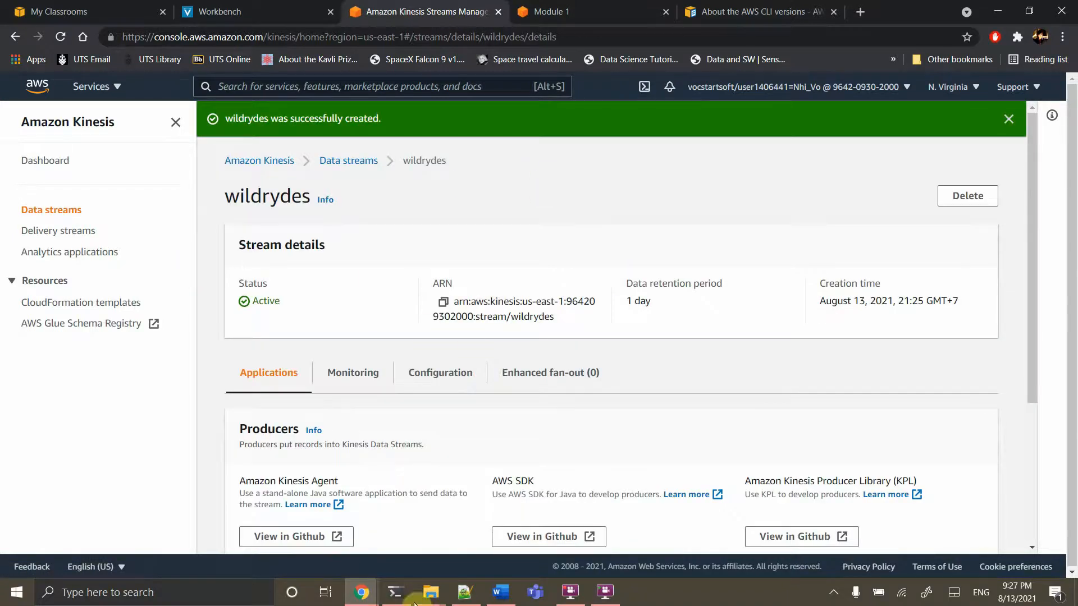
# In PowerShell, rerun python .\kinesis_producer.py --stream wildrydes --name Kmax to stream Kmax records
pyautogui.moveTo(402, 600)
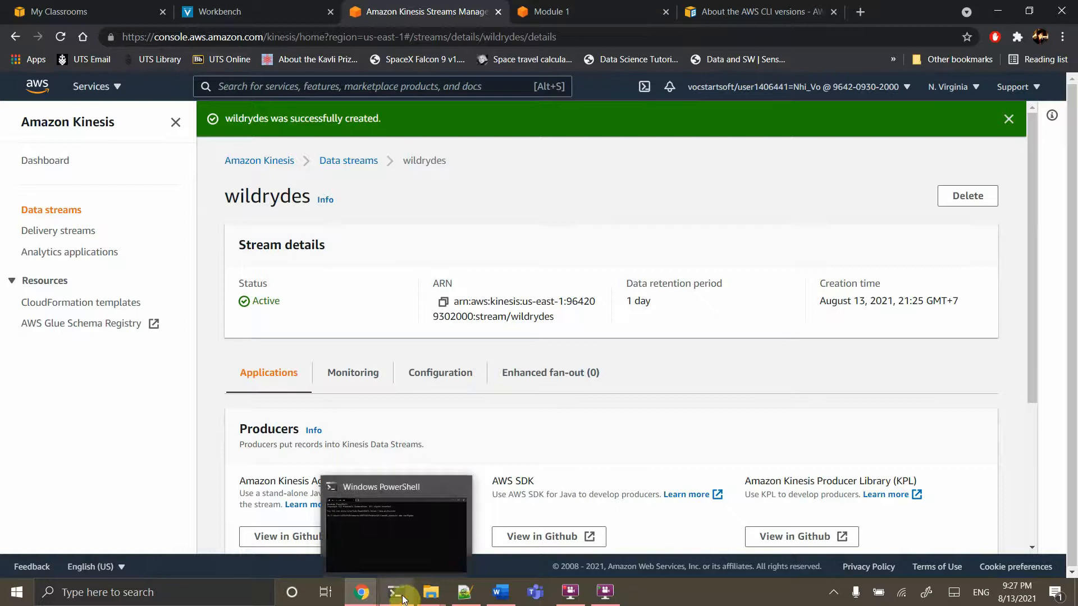
pyautogui.click(406, 547)
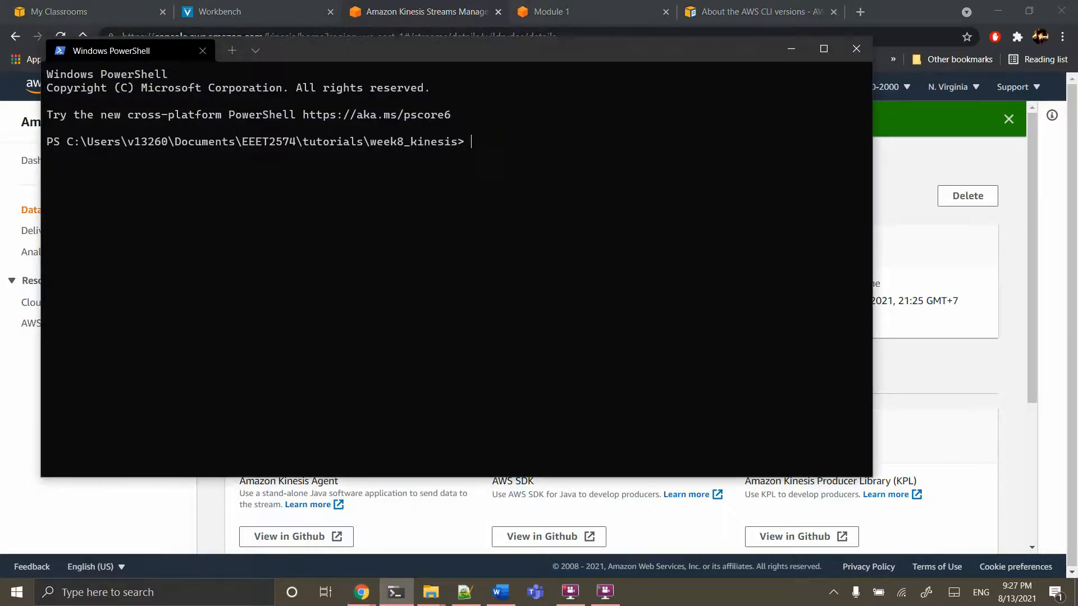
pyautogui.write('python .\\kinesis_producer.py --stream wildrydes --name Kmax')
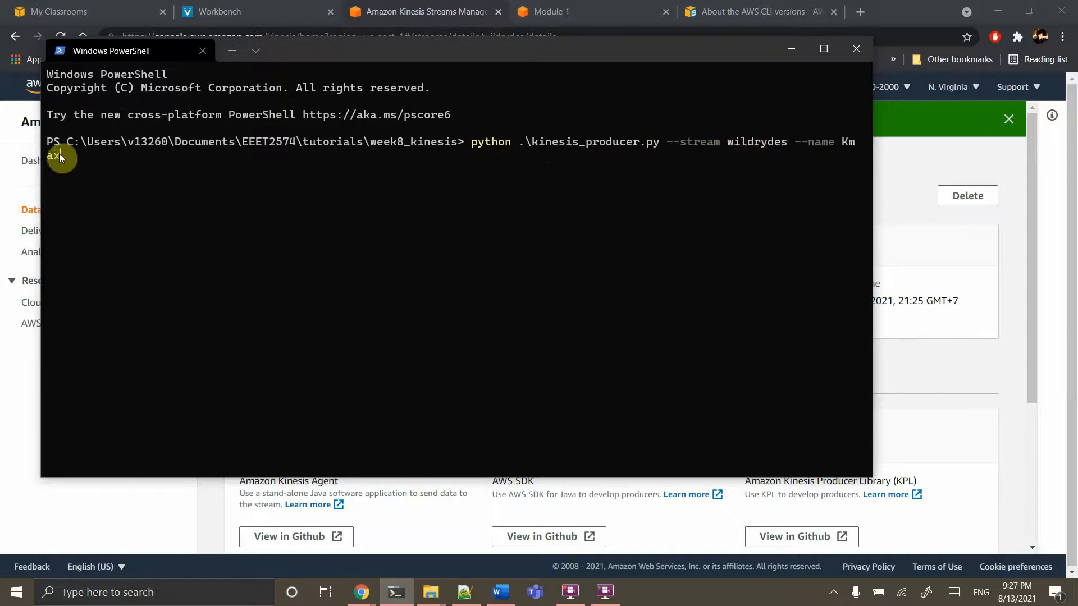
pyautogui.press('Escape')
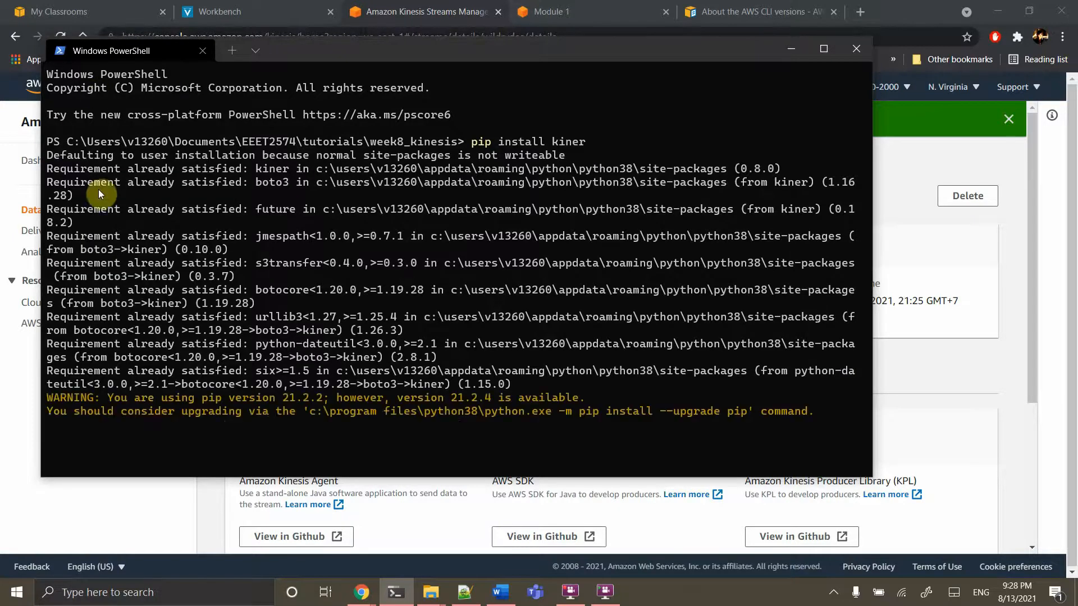
pyautogui.press('Up')
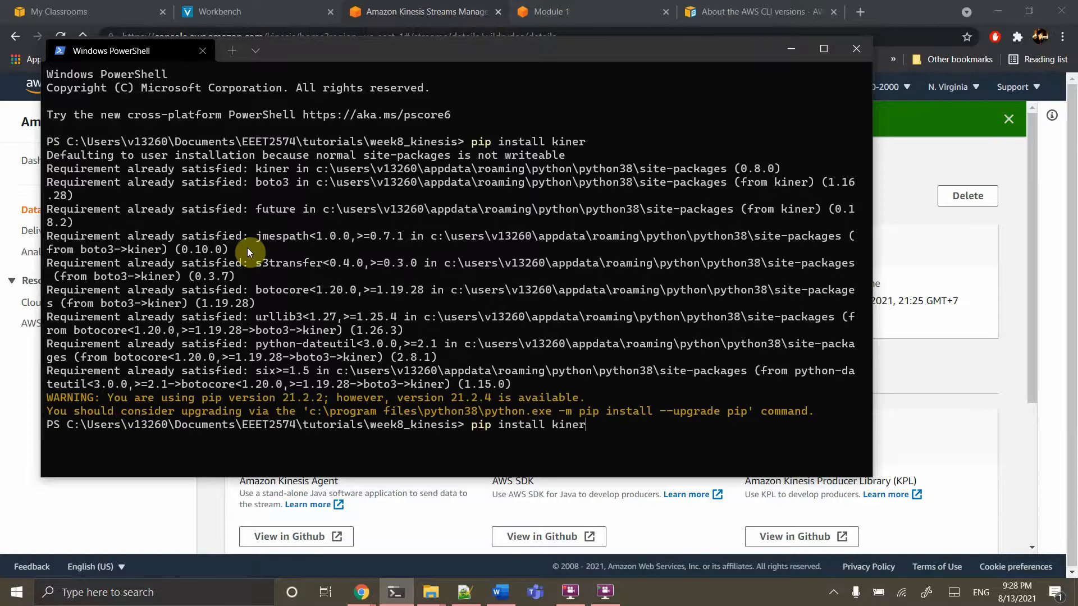
pyautogui.press('Up')
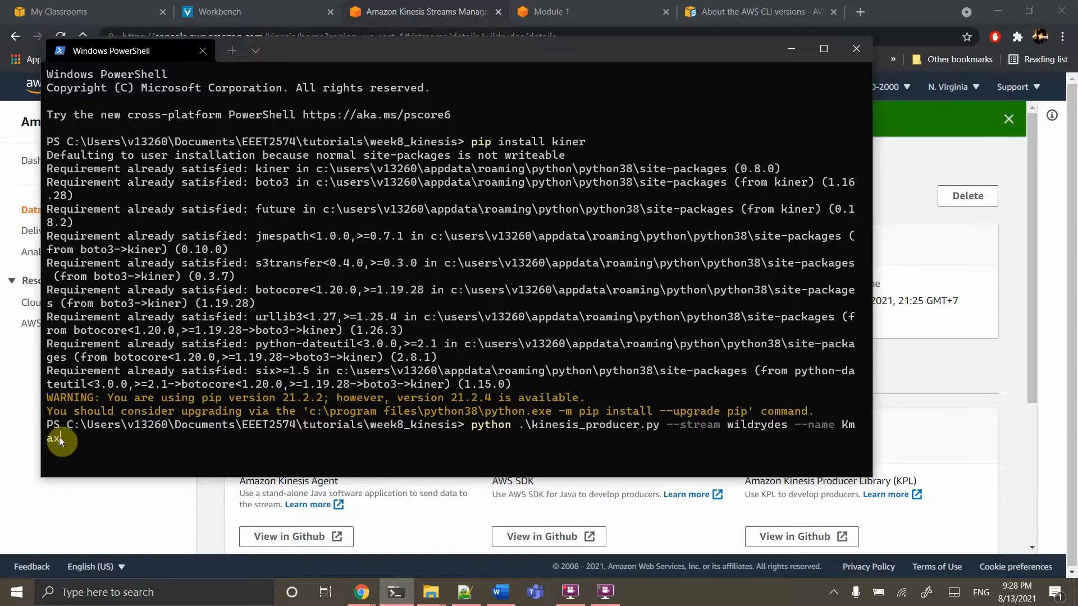
pyautogui.press('Return')
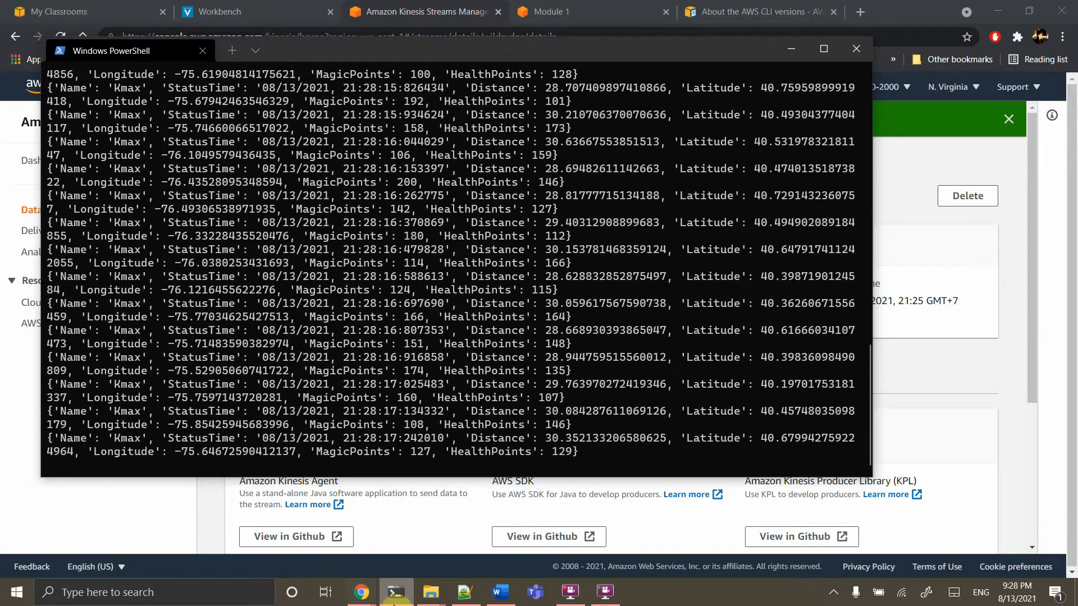
# Open a new Windows Terminal in the week8_kinesis folder from File Explorer
pyautogui.moveTo(432, 595)
pyautogui.click(368, 530)
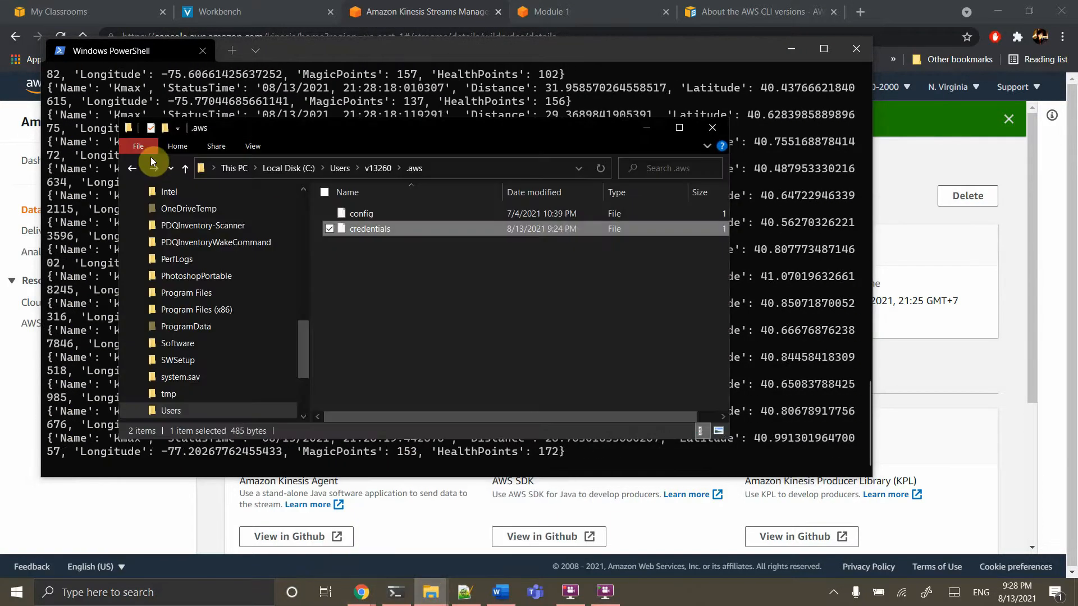
pyautogui.click(132, 167)
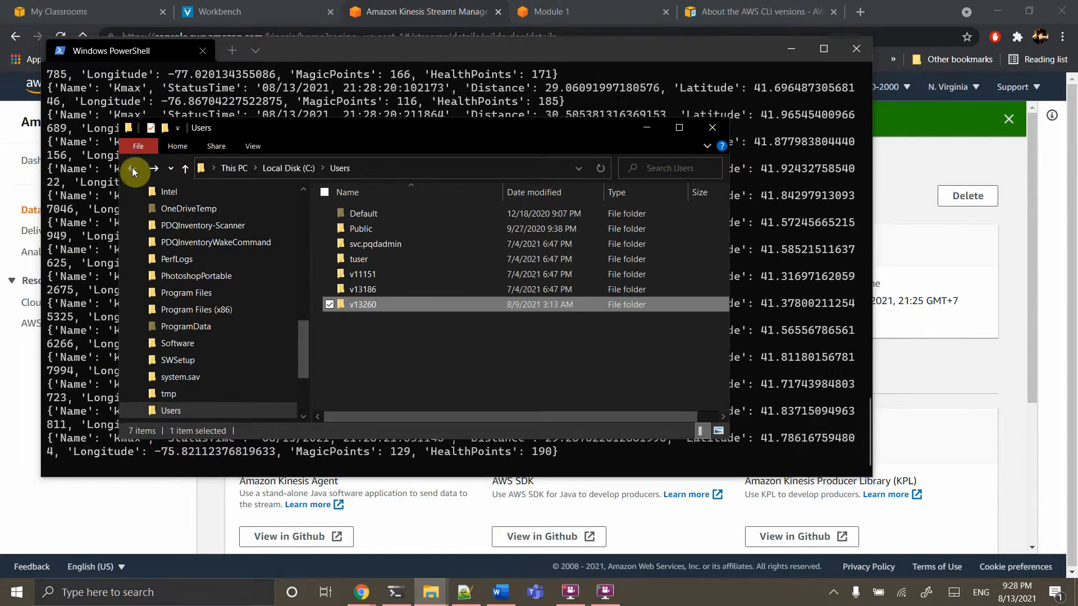
pyautogui.click(132, 167)
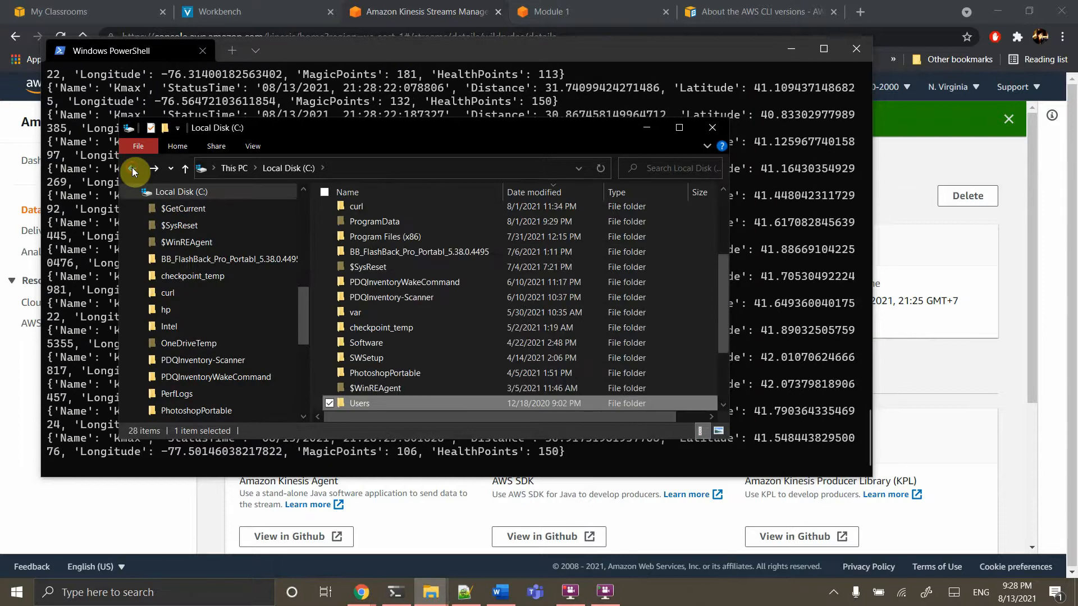
pyautogui.click(133, 167)
pyautogui.rightClick(403, 319)
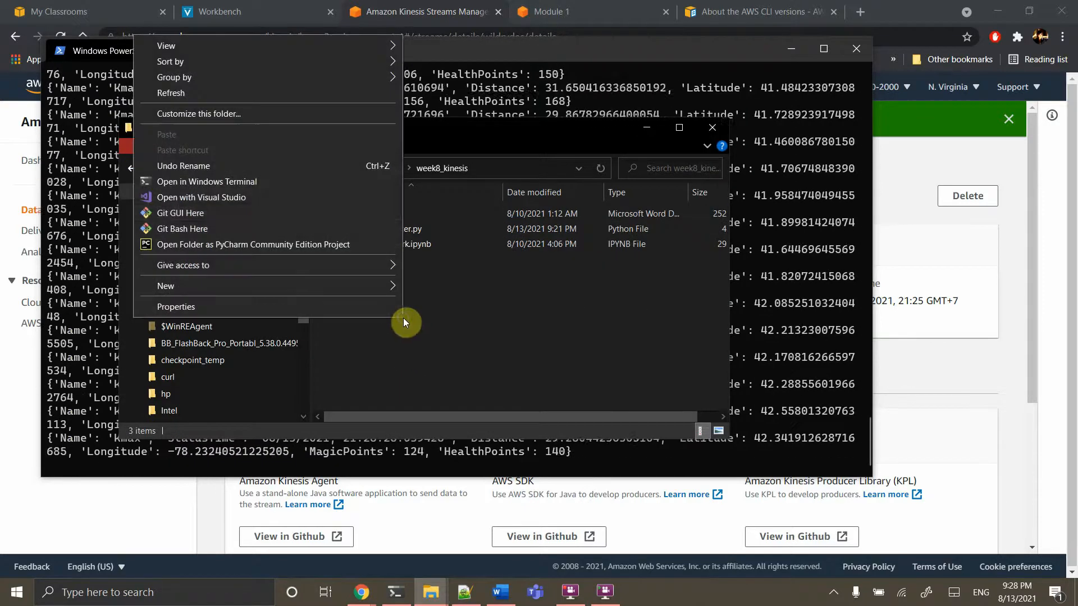
pyautogui.click(234, 178)
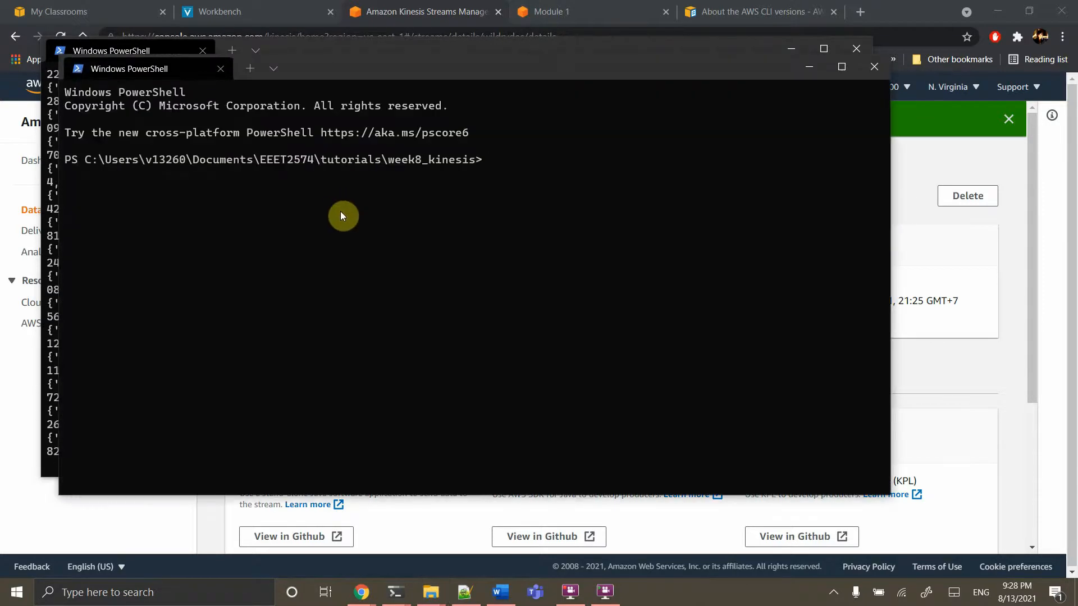
# Run the producer with --name Maximus to stream a second unicorn to wildrydes
pyautogui.press('Up')
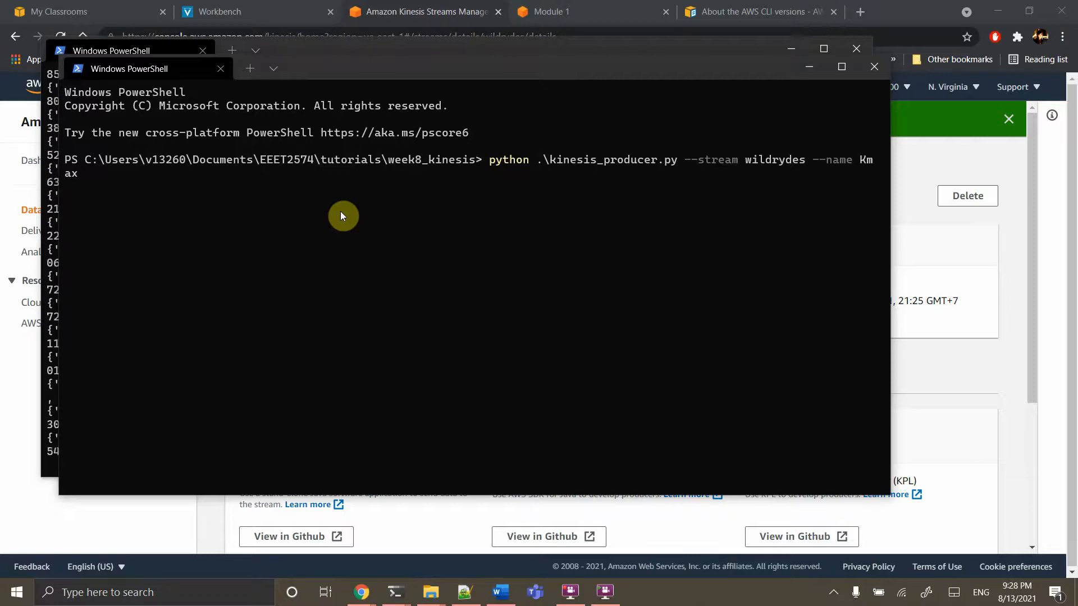
pyautogui.press('BackSpace')
pyautogui.press('BackSpace')
pyautogui.press('BackSpace')
pyautogui.press('BackSpace')
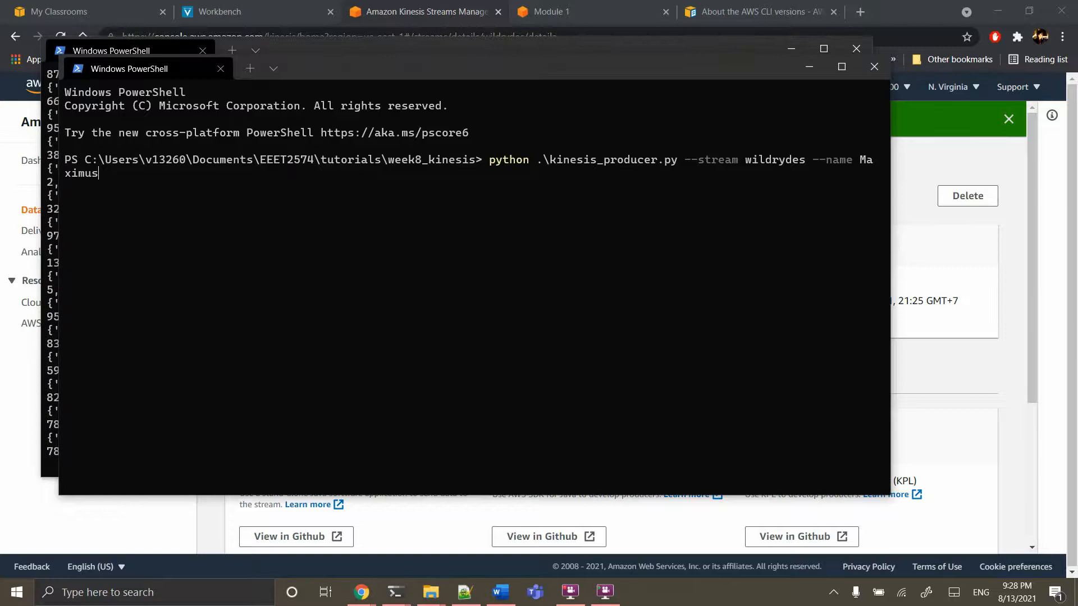
pyautogui.press('Return')
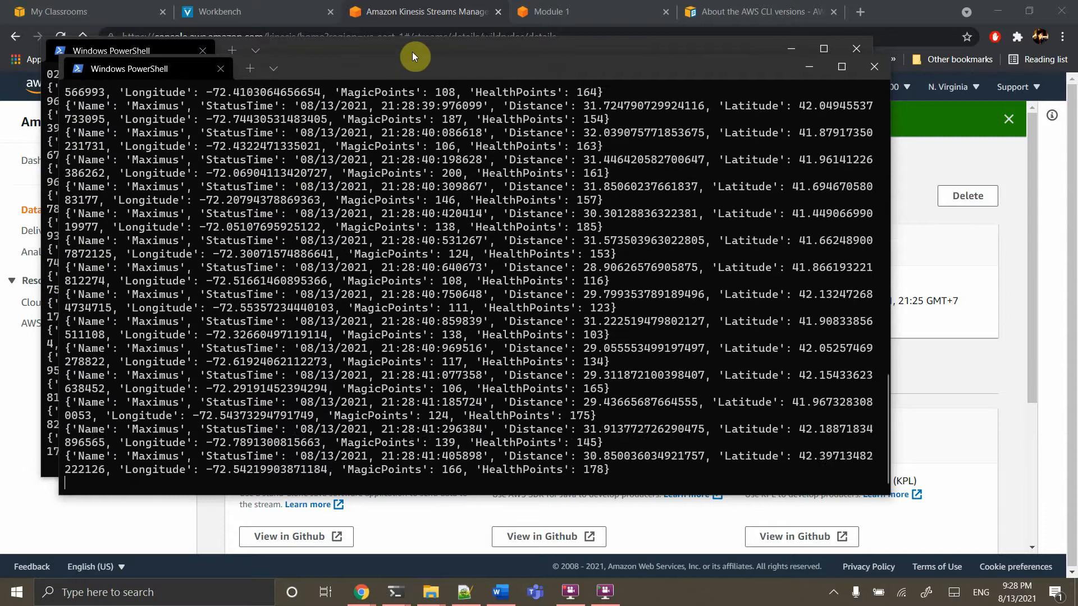
pyautogui.click(393, 16)
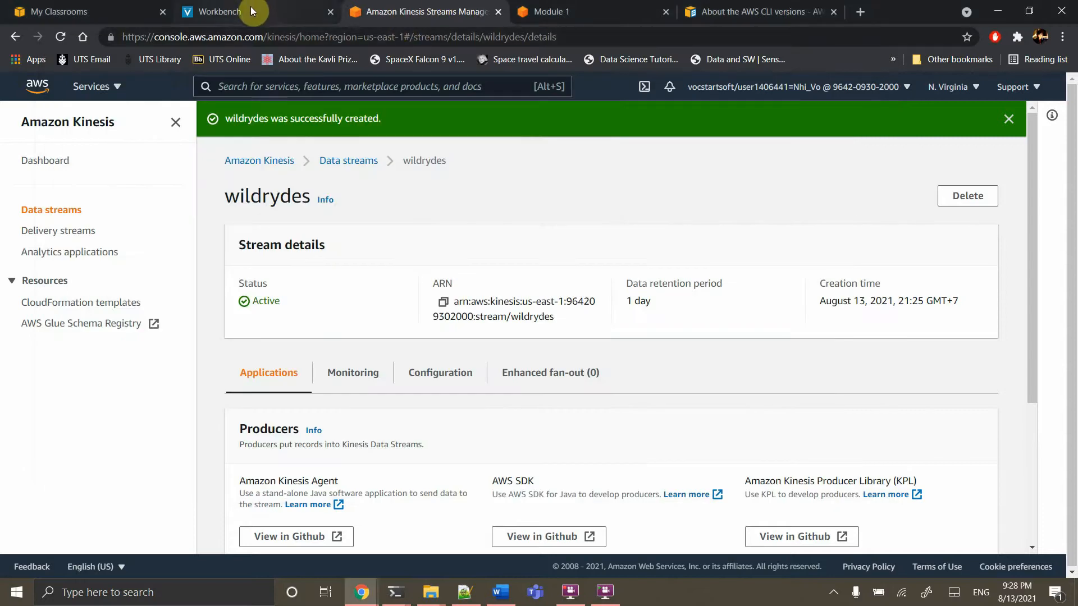
# Show the wildrydes stream's Monitoring metrics over a custom relative 1-minute range
pyautogui.click(353, 376)
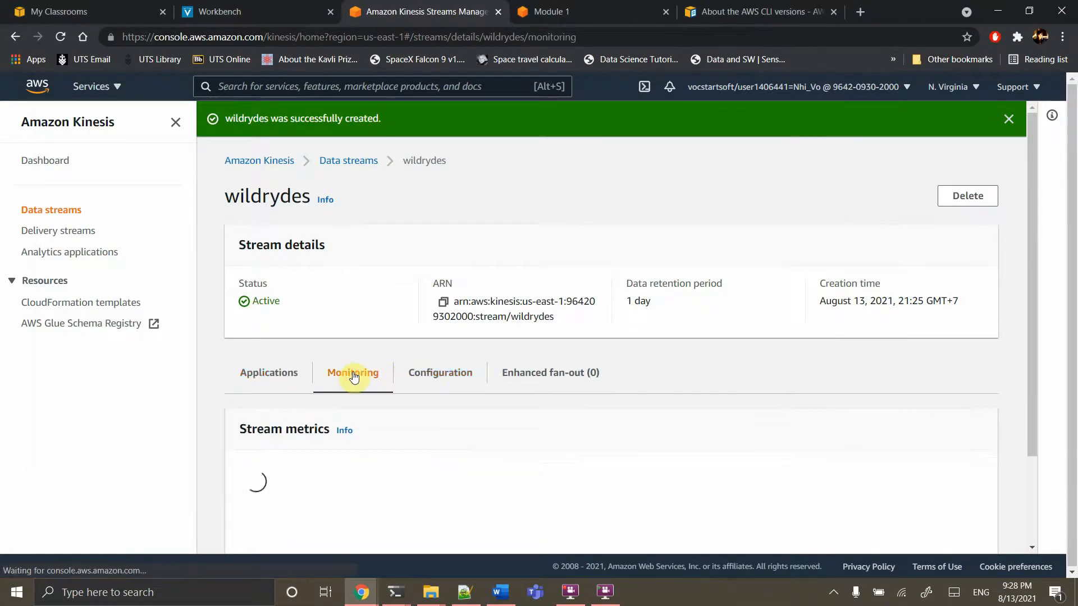
pyautogui.scroll(-2, 353, 377)
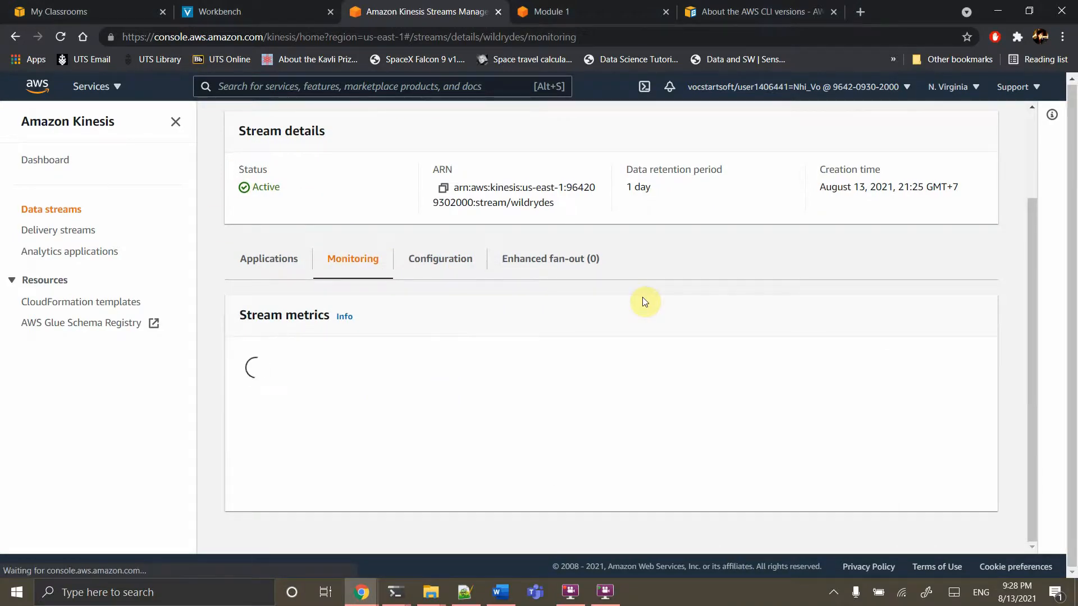
pyautogui.scroll(-1, 777, 330)
pyautogui.scroll(-1, 781, 332)
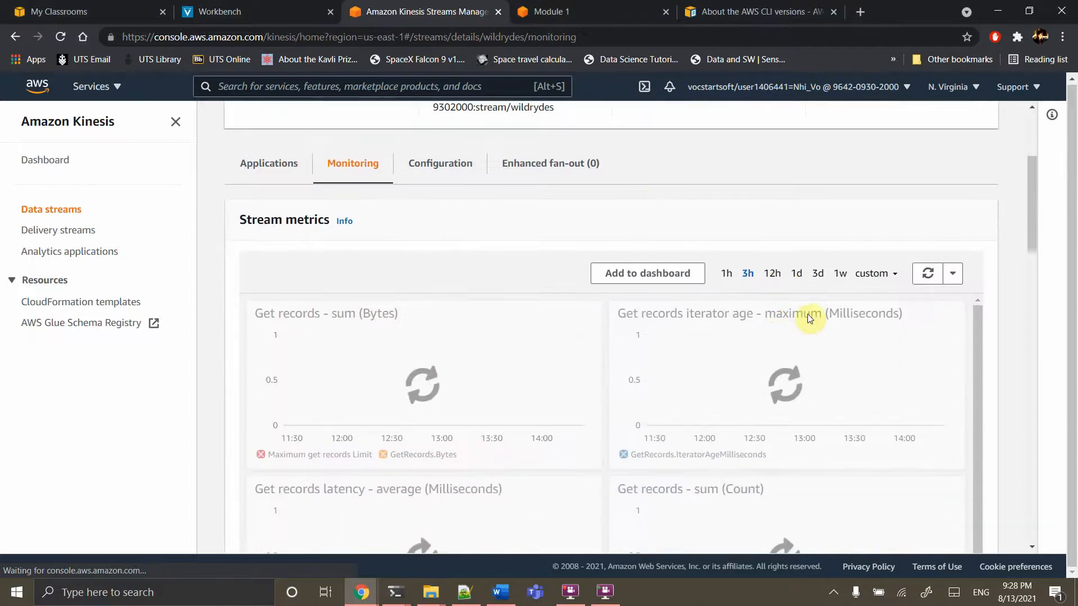
pyautogui.click(871, 274)
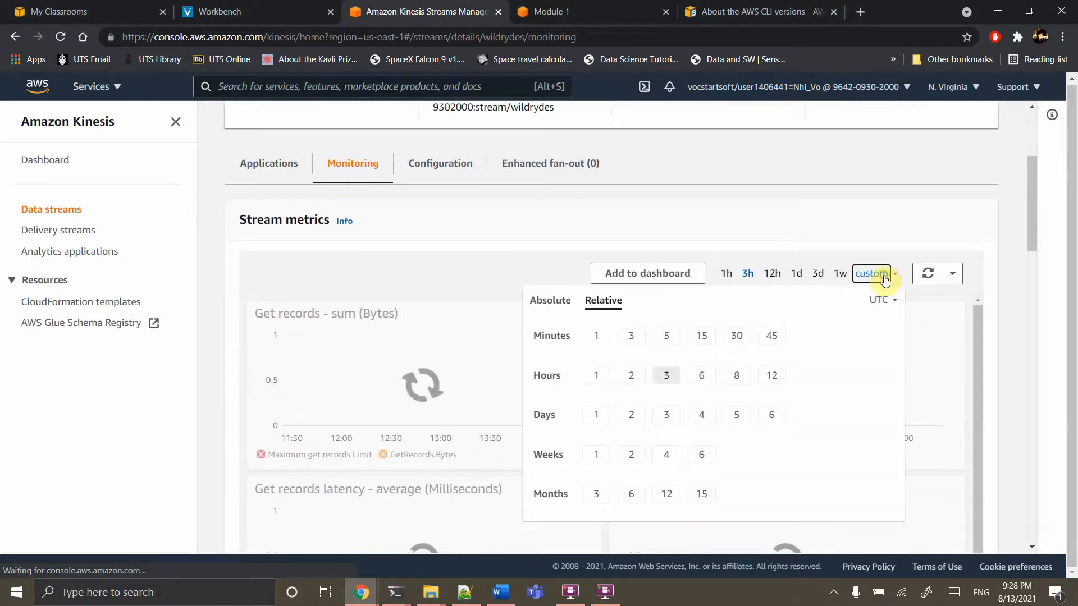
pyautogui.click(597, 338)
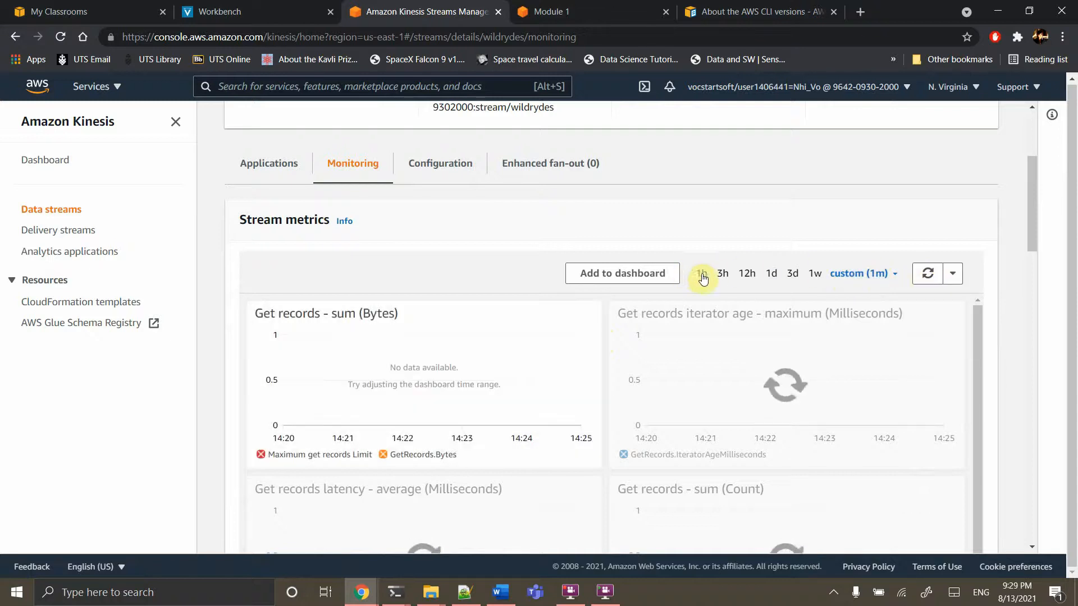
# Refresh the wildrydes metric charts twice, scrolling through them to look for data
pyautogui.scroll(-1, 698, 390)
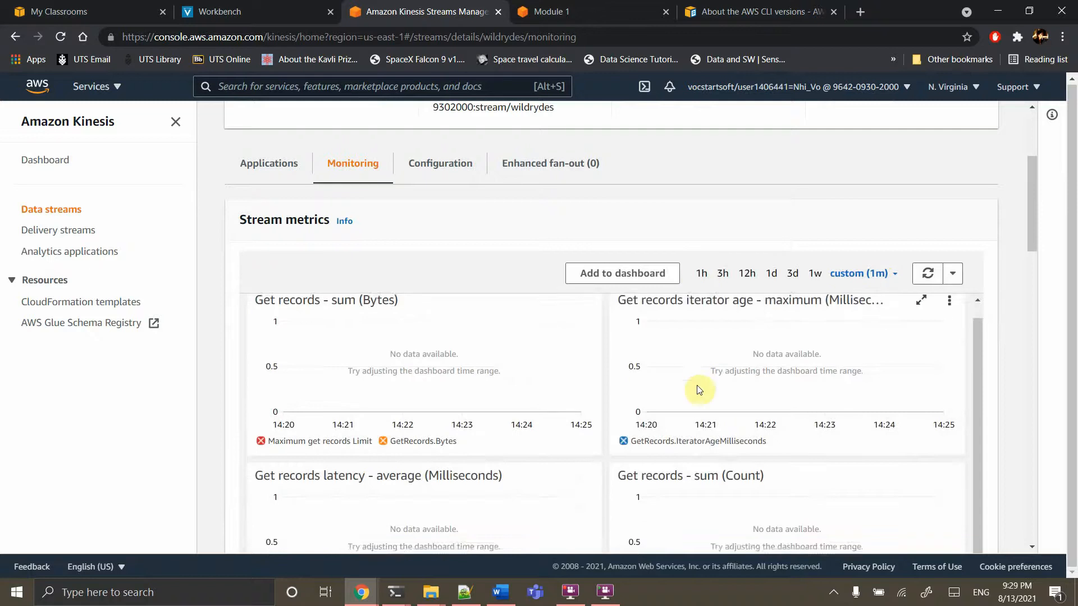
pyautogui.scroll(-10, 727, 414)
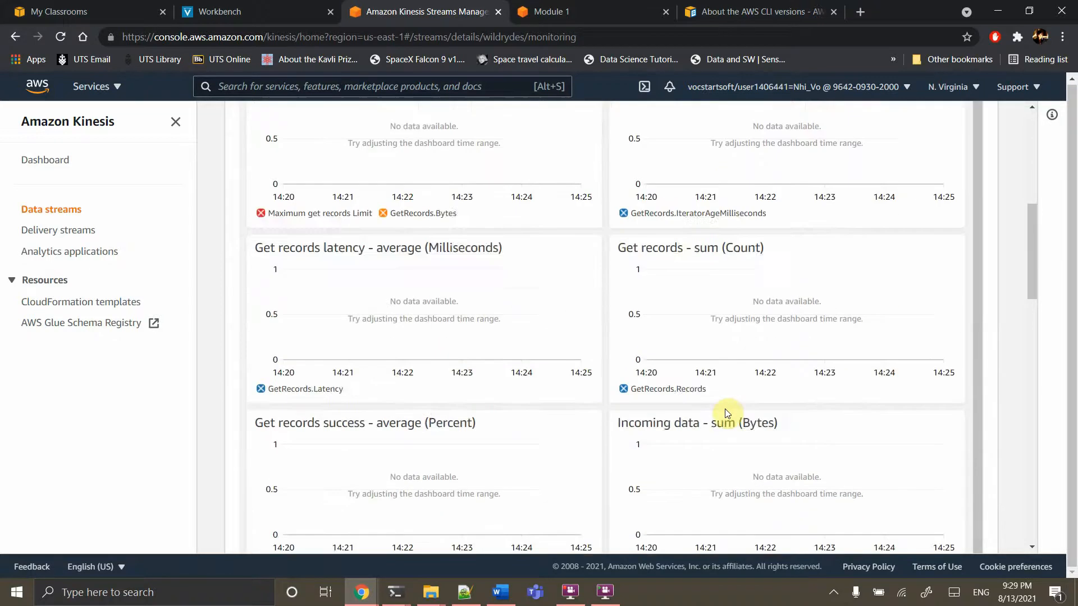
pyautogui.scroll(-10, 727, 414)
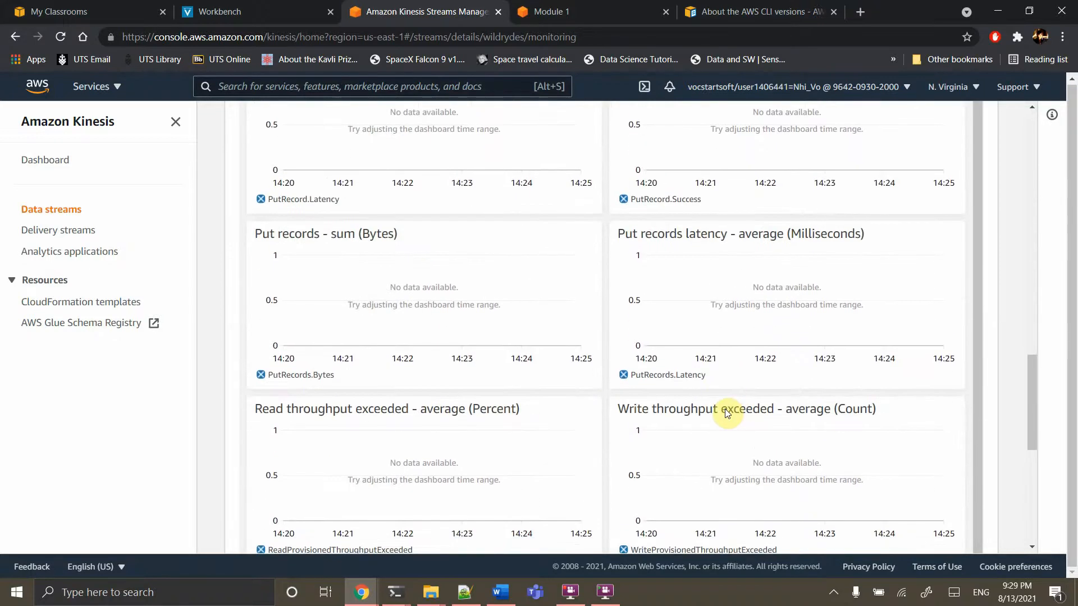
pyautogui.scroll(20, 878, 300)
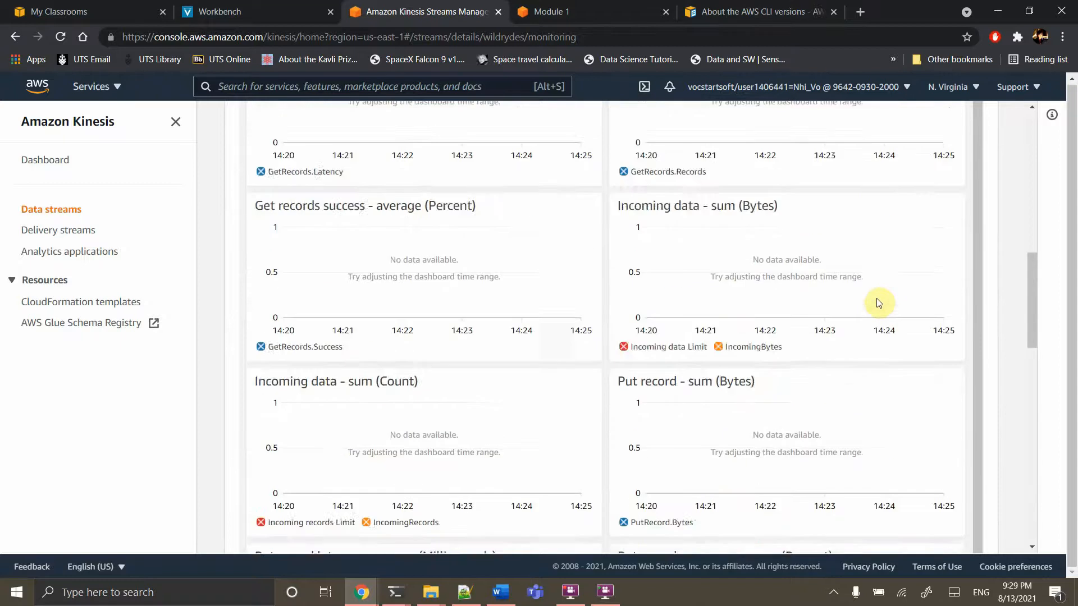
pyautogui.click(928, 364)
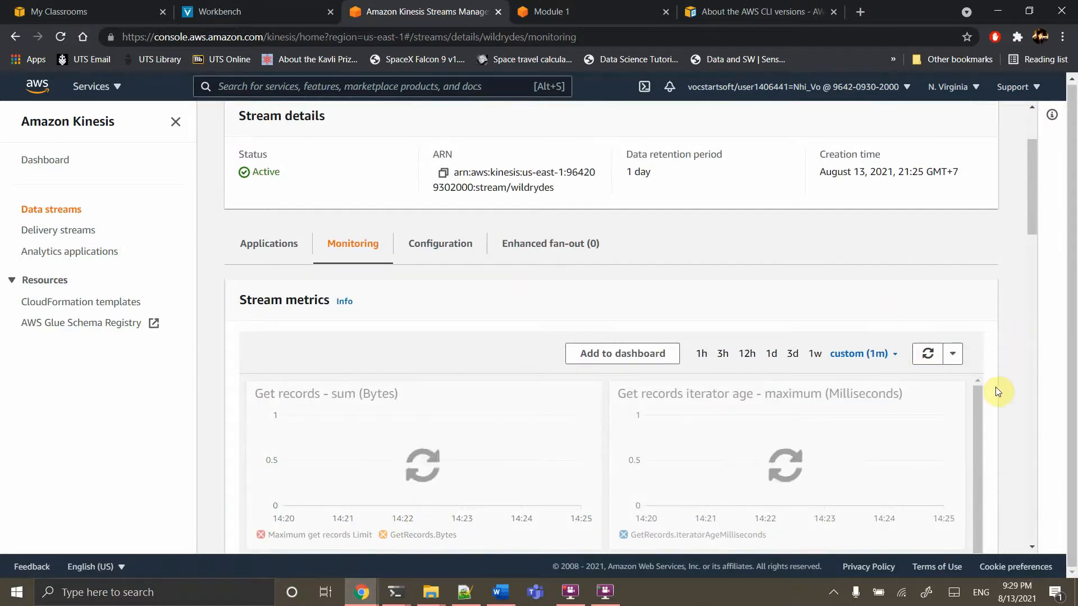
pyautogui.scroll(-10, 998, 392)
pyautogui.scroll(-15, 998, 392)
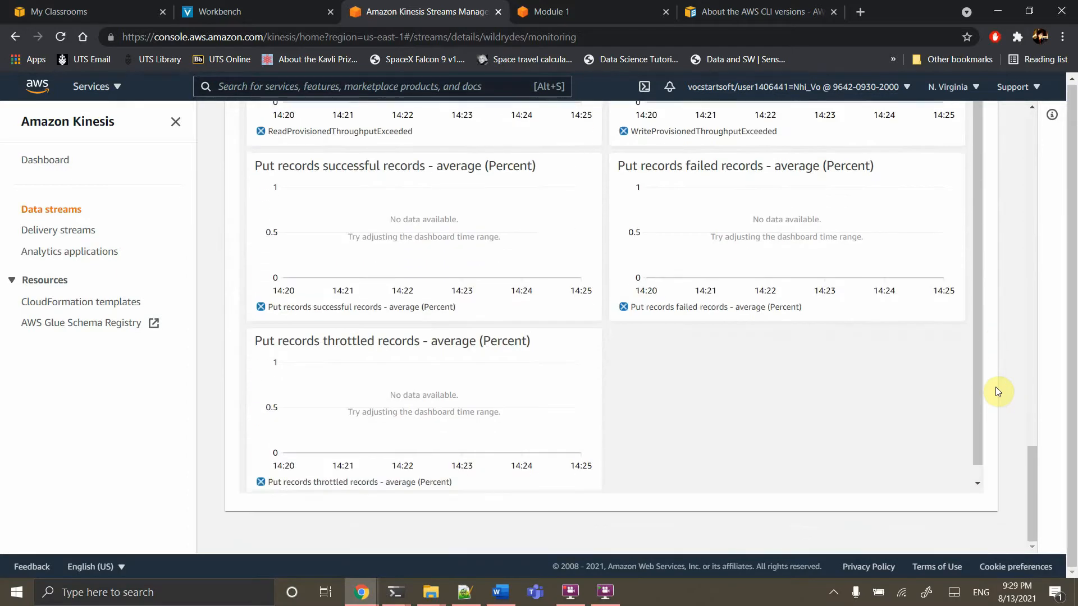
pyautogui.scroll(8, 998, 392)
pyautogui.scroll(15, 998, 392)
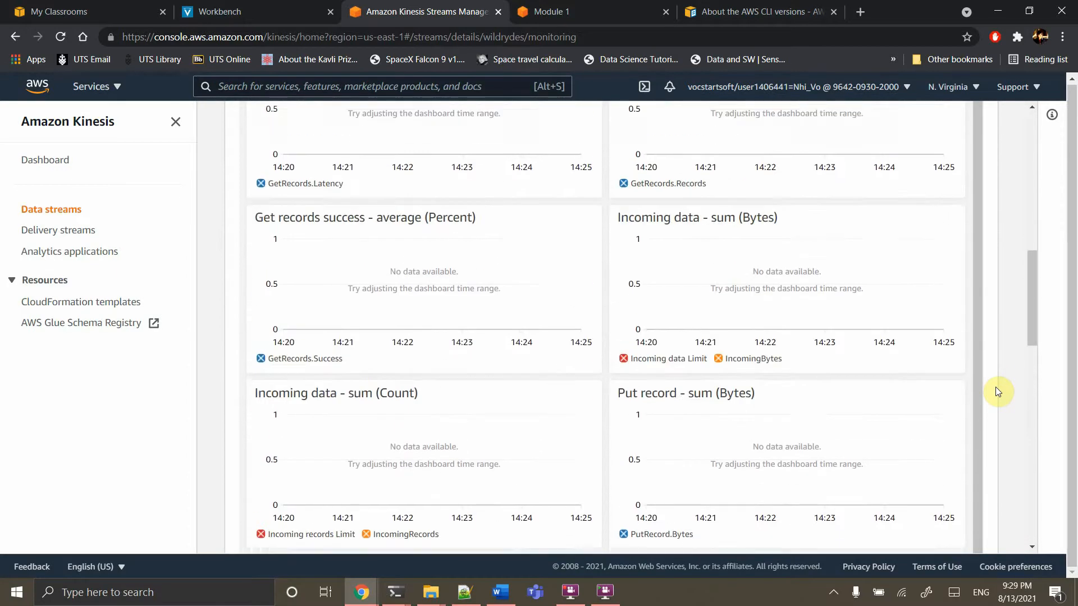
pyautogui.click(931, 421)
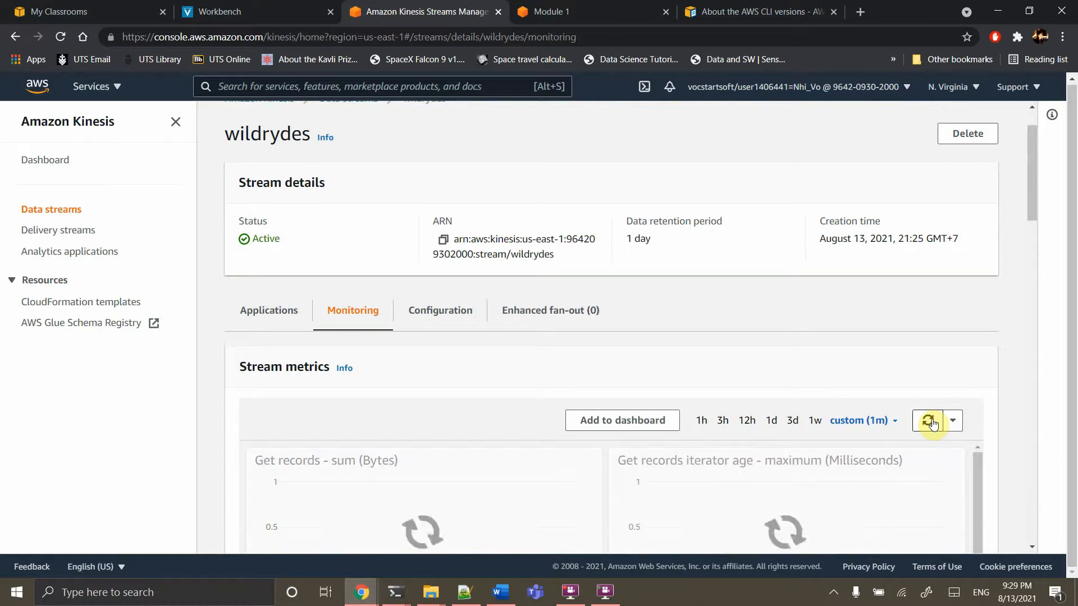
# Refresh the 1-minute metrics three more times; every chart still reports no data
pyautogui.scroll(-8, 932, 424)
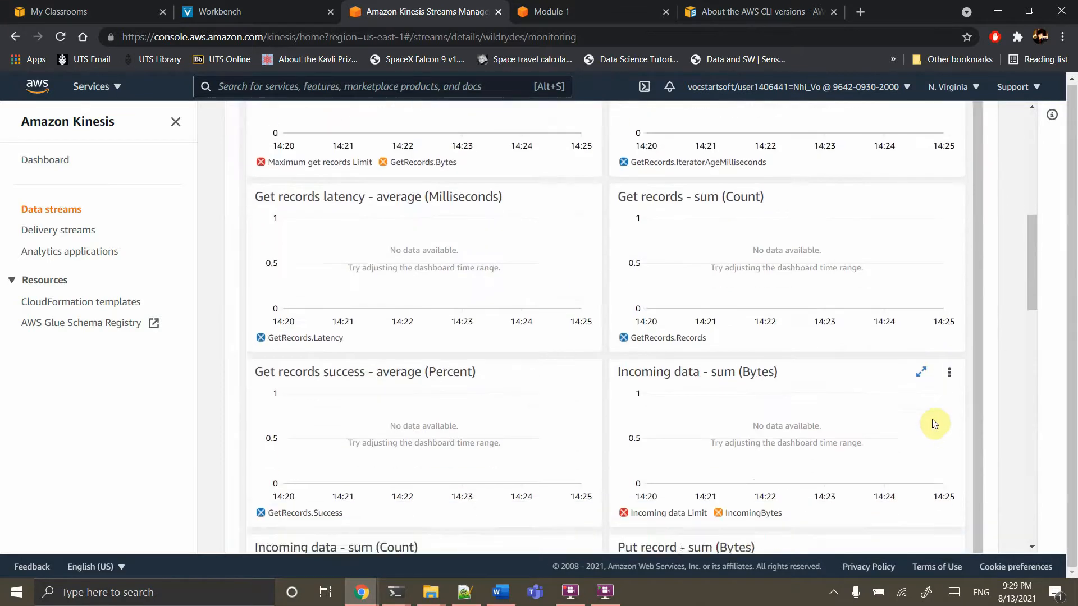
pyautogui.scroll(-10, 934, 424)
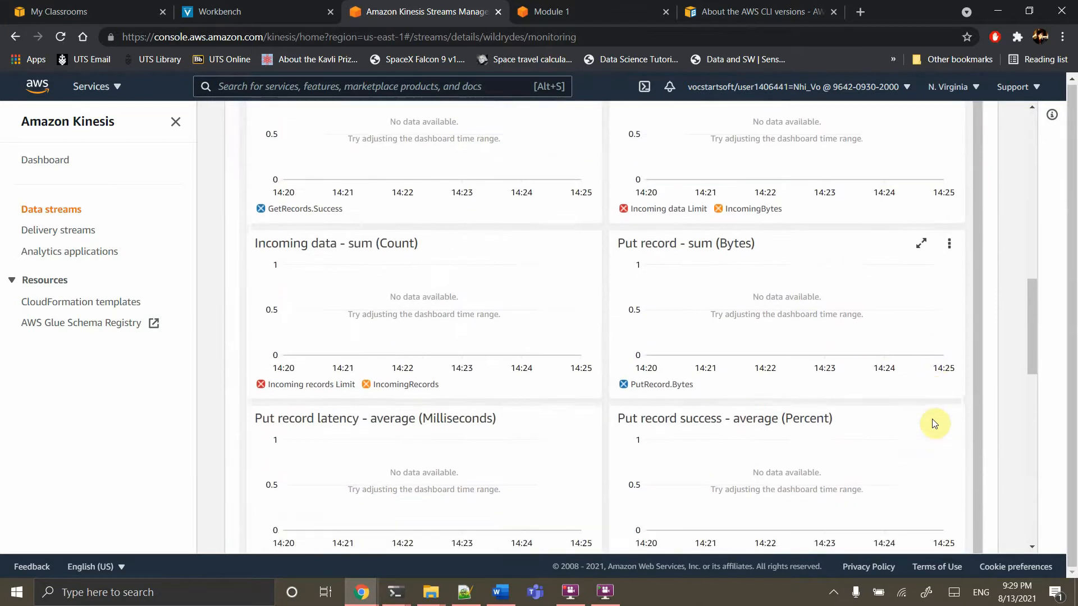
pyautogui.scroll(-9, 934, 424)
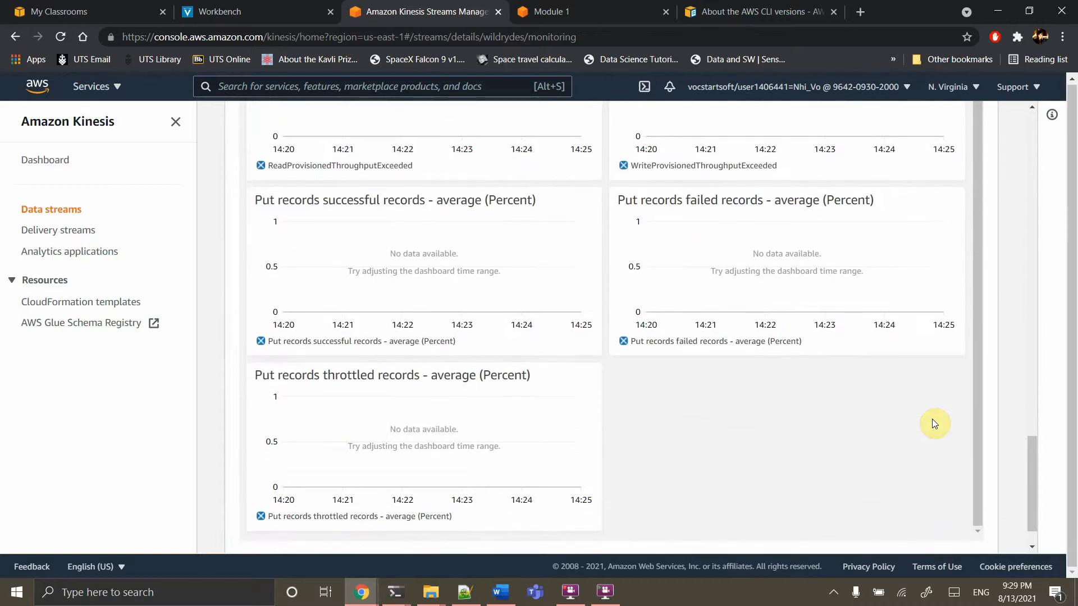
pyautogui.scroll(20, 935, 423)
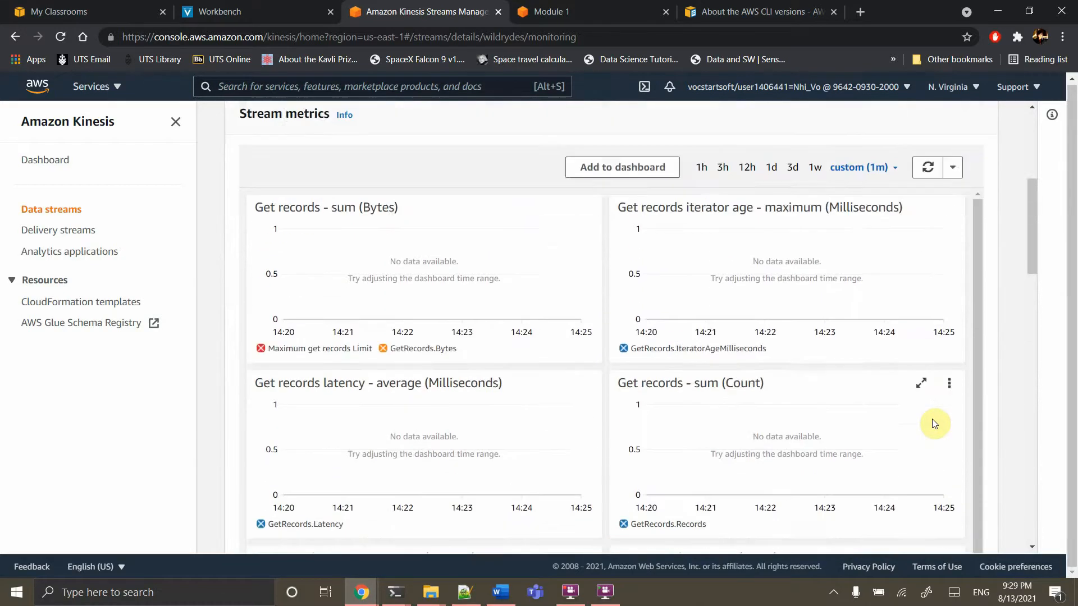
pyautogui.scroll(5, 935, 423)
pyautogui.click(927, 416)
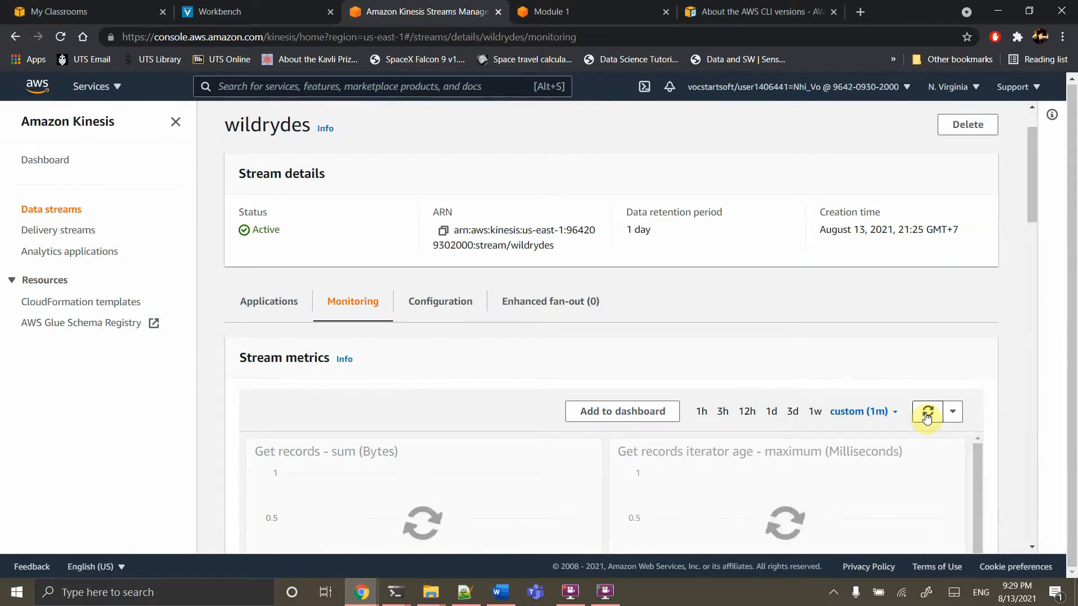
pyautogui.scroll(-13, 928, 416)
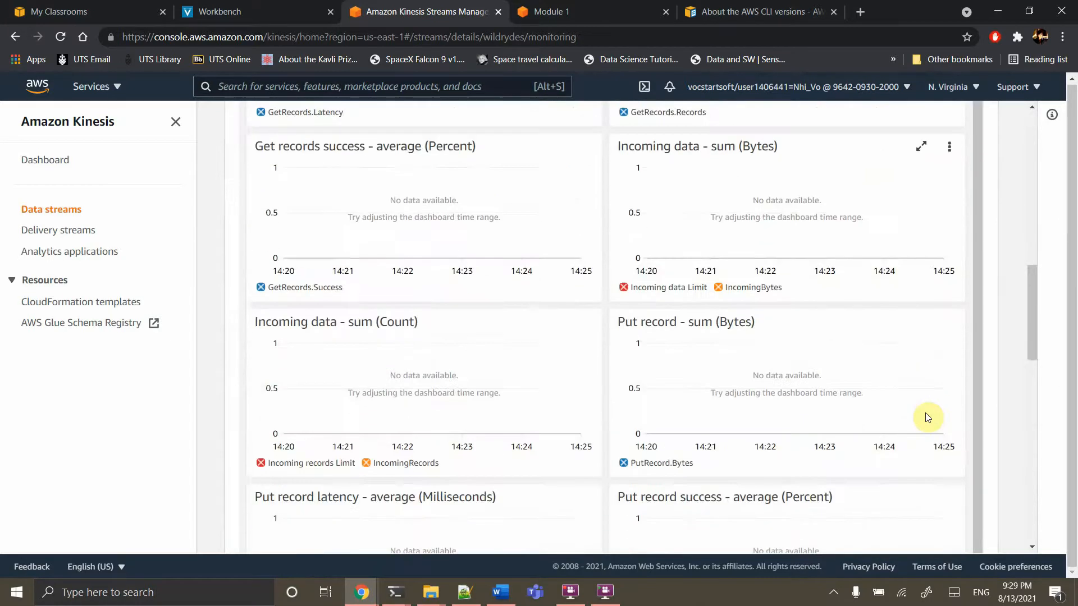
pyautogui.scroll(-10, 927, 417)
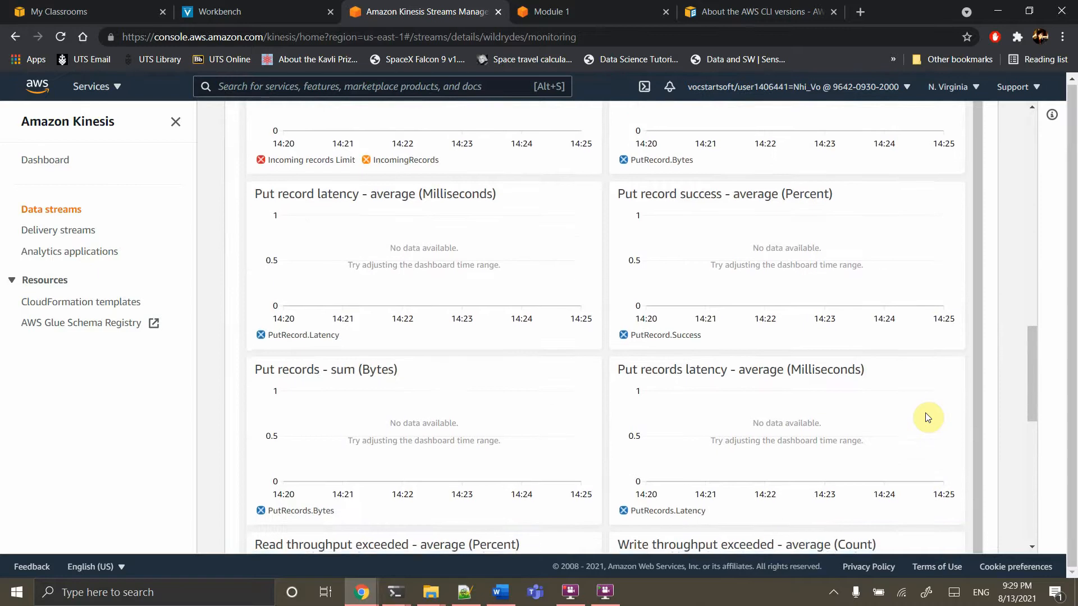
pyautogui.scroll(-4, 928, 418)
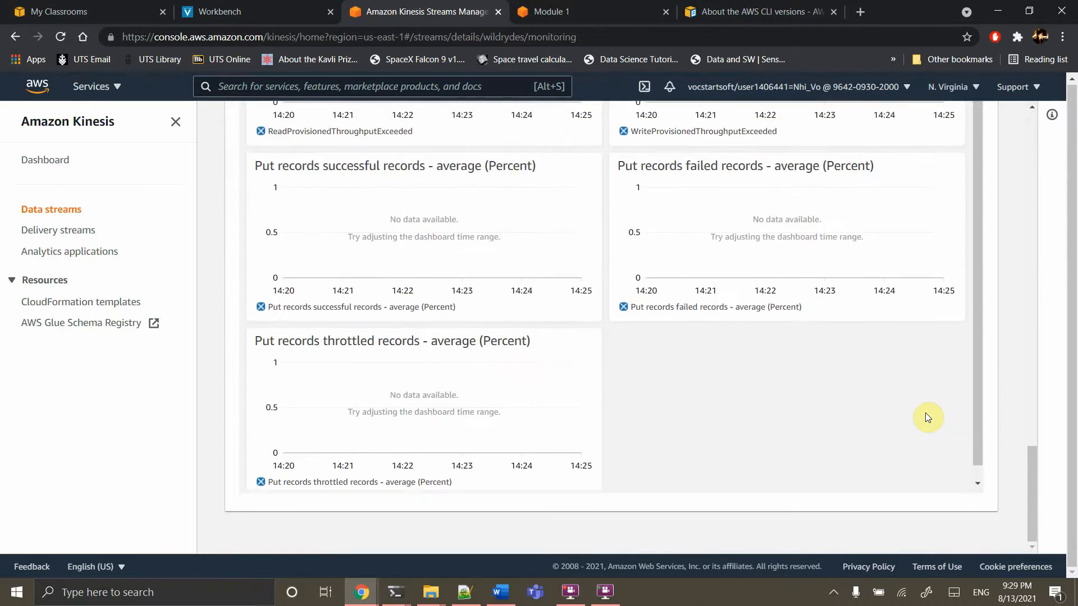
pyautogui.scroll(14, 928, 418)
pyautogui.scroll(12, 928, 418)
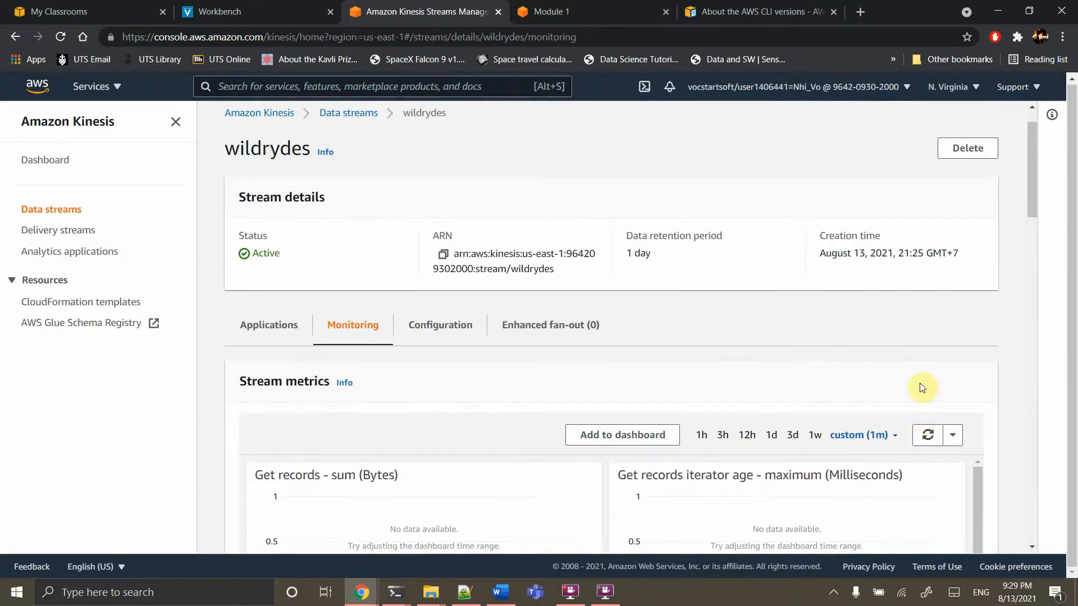
pyautogui.click(929, 435)
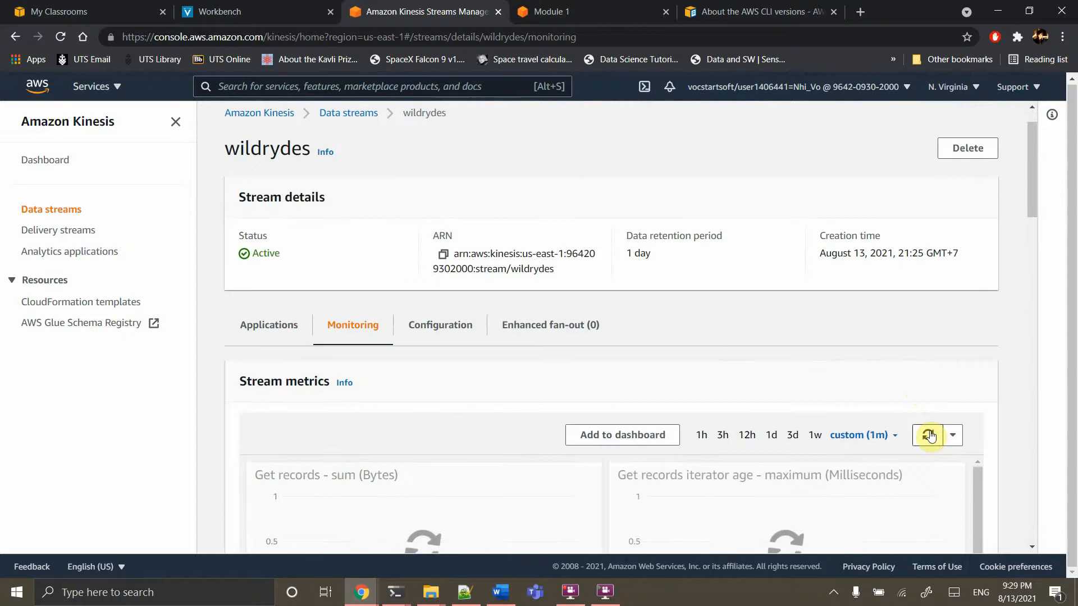
pyautogui.scroll(-8, 932, 435)
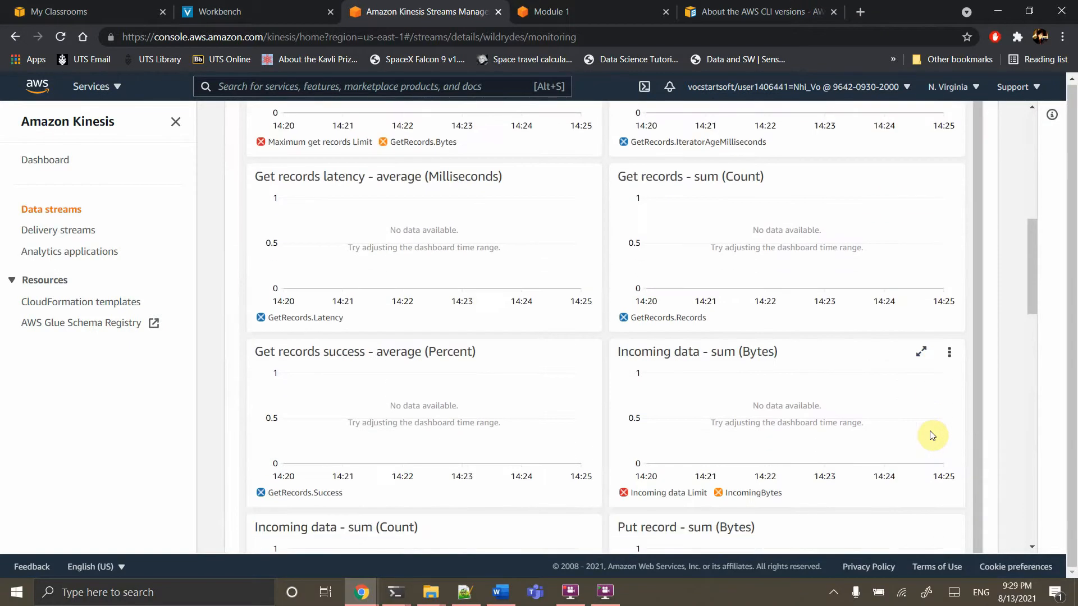
pyautogui.scroll(-10, 932, 436)
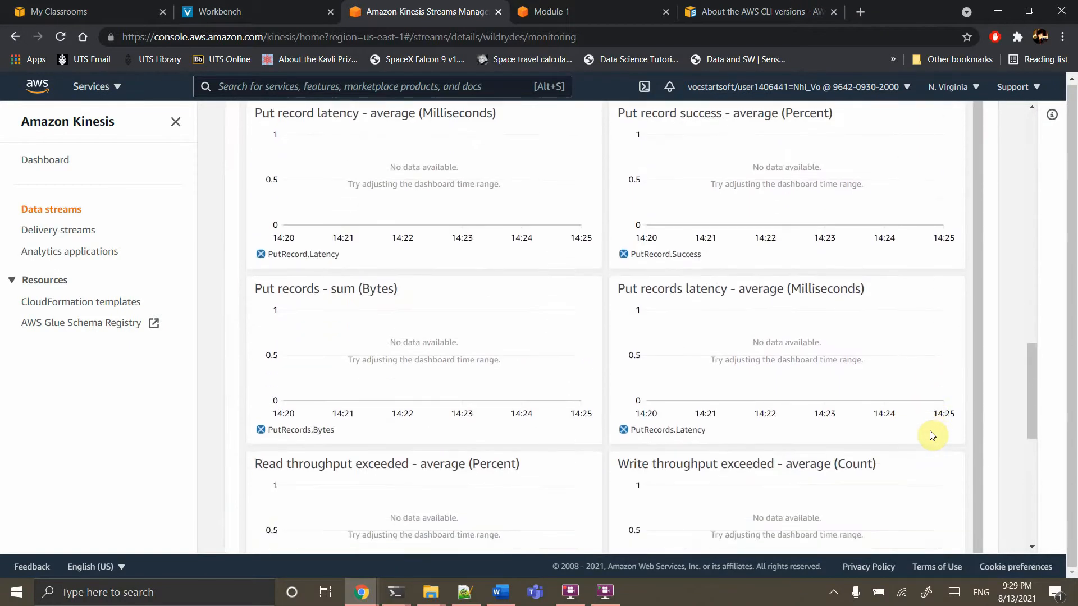
pyautogui.scroll(-6, 932, 436)
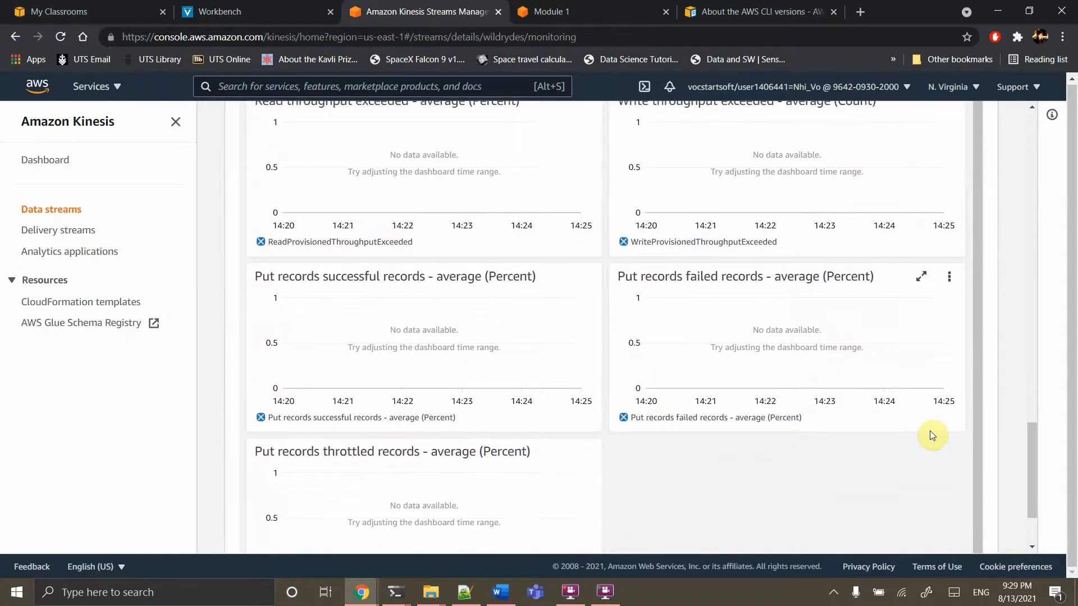
pyautogui.scroll(20, 932, 436)
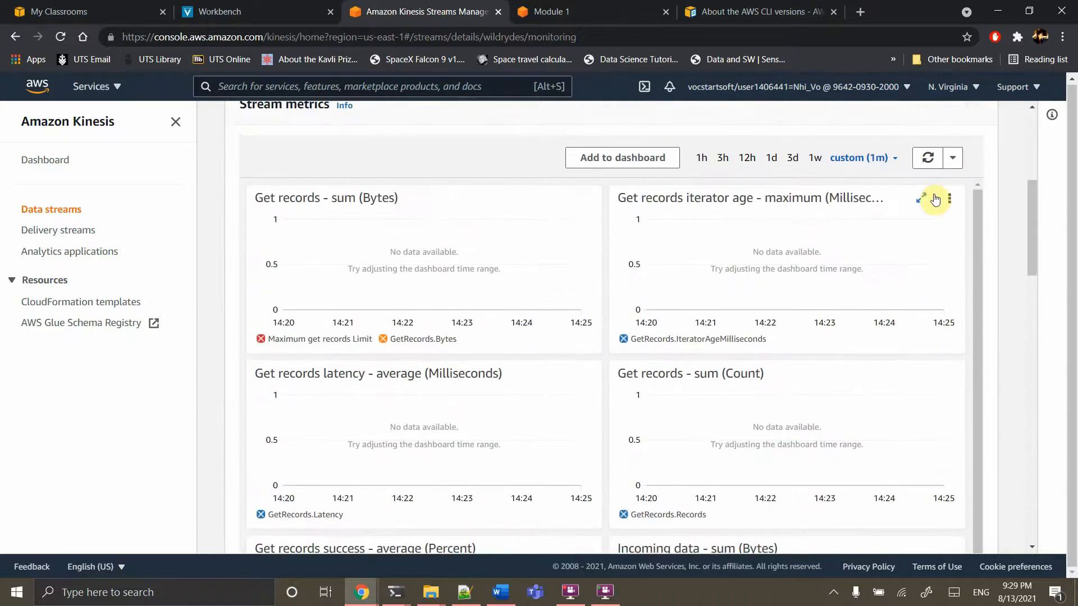
pyautogui.click(928, 158)
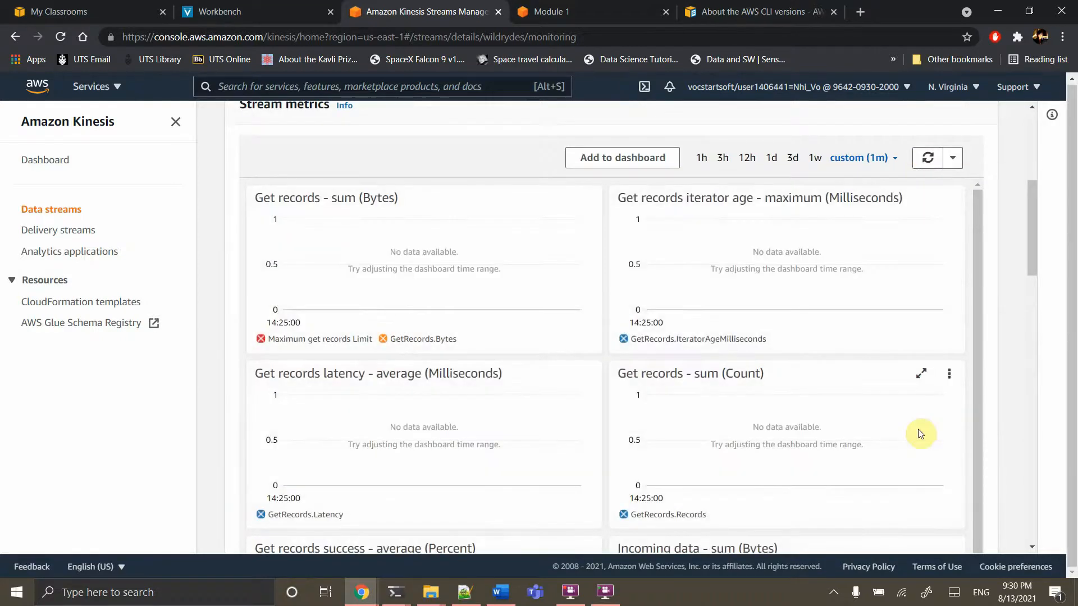
# Check the Put records successful records chart shows data at 14:25 averaging 100 percent
pyautogui.scroll(-12, 921, 434)
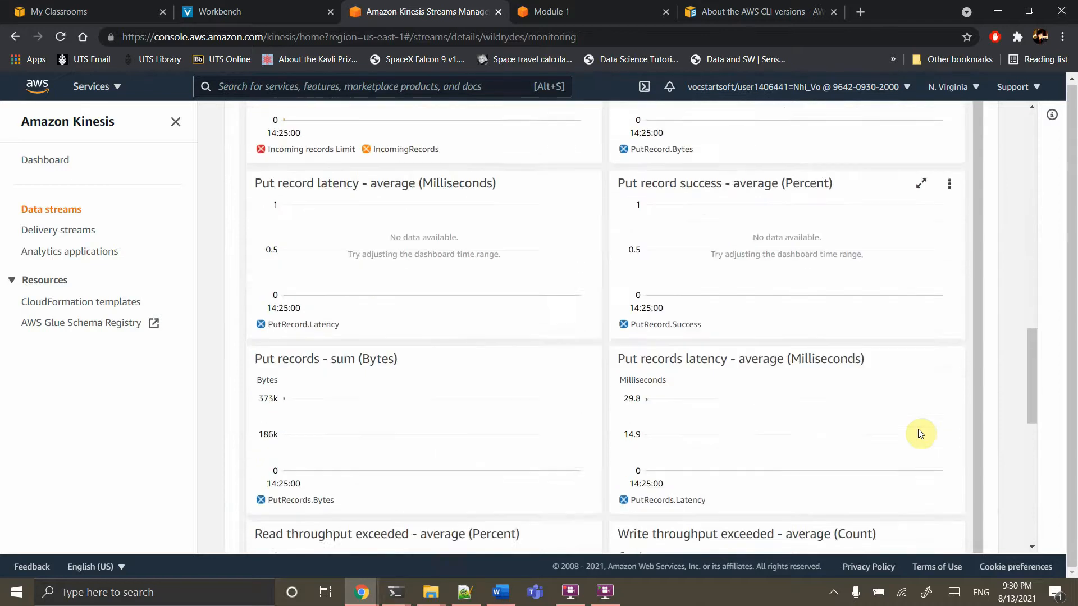
pyautogui.scroll(-1, 918, 434)
pyautogui.scroll(-2, 918, 431)
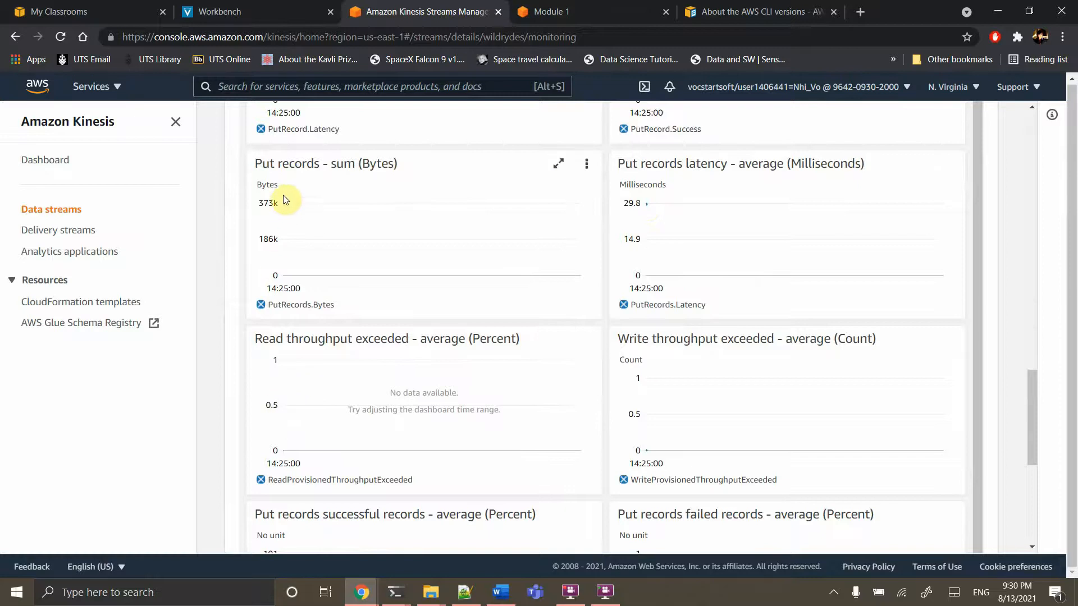
pyautogui.scroll(-2, 530, 440)
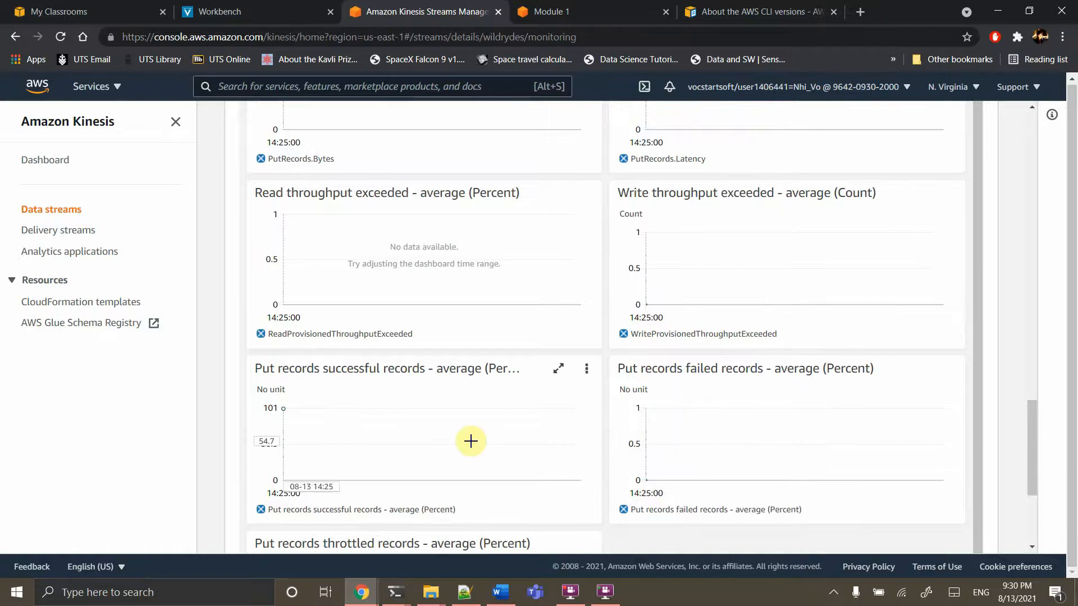
pyautogui.moveTo(470, 441)
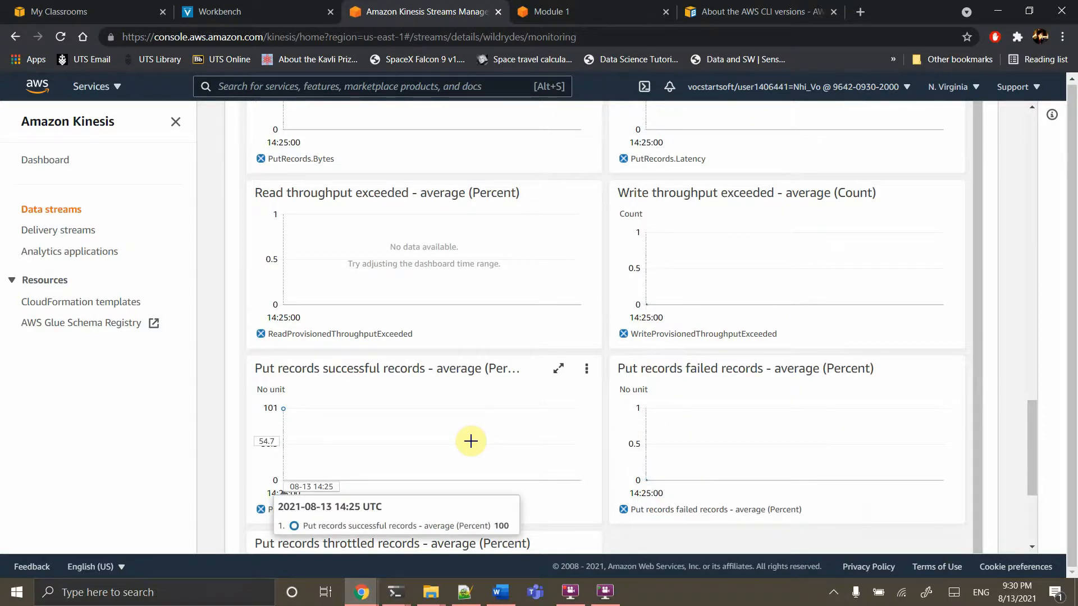
pyautogui.scroll(-3, 471, 441)
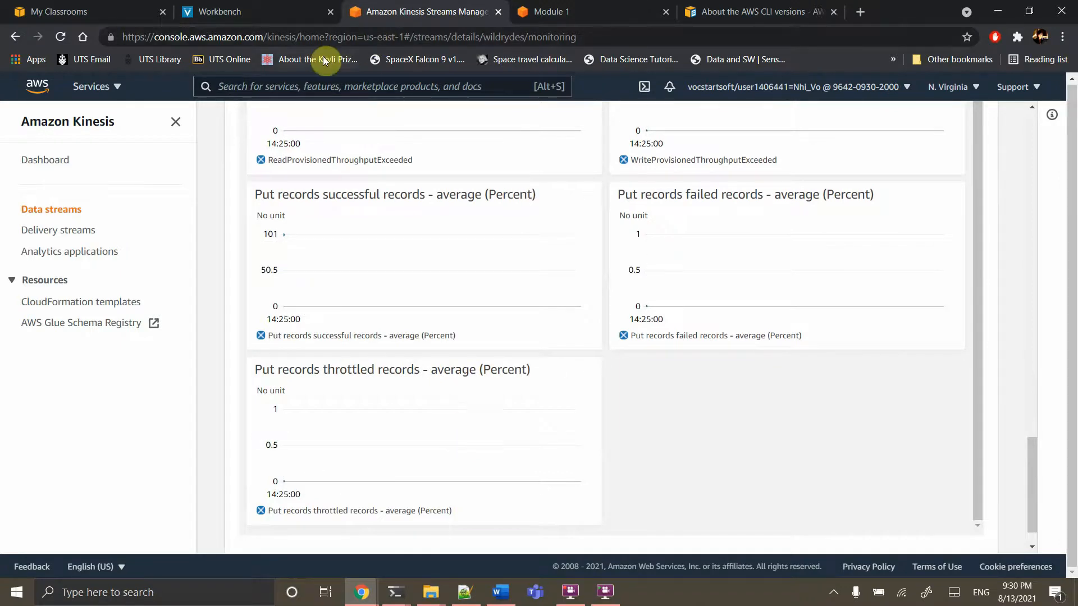
# Read Module 1's Step 4 on creating the Cognito identity pool, then return to the Kinesis console
pyautogui.click(571, 11)
pyautogui.scroll(-1, 401, 398)
pyautogui.scroll(-5, 401, 397)
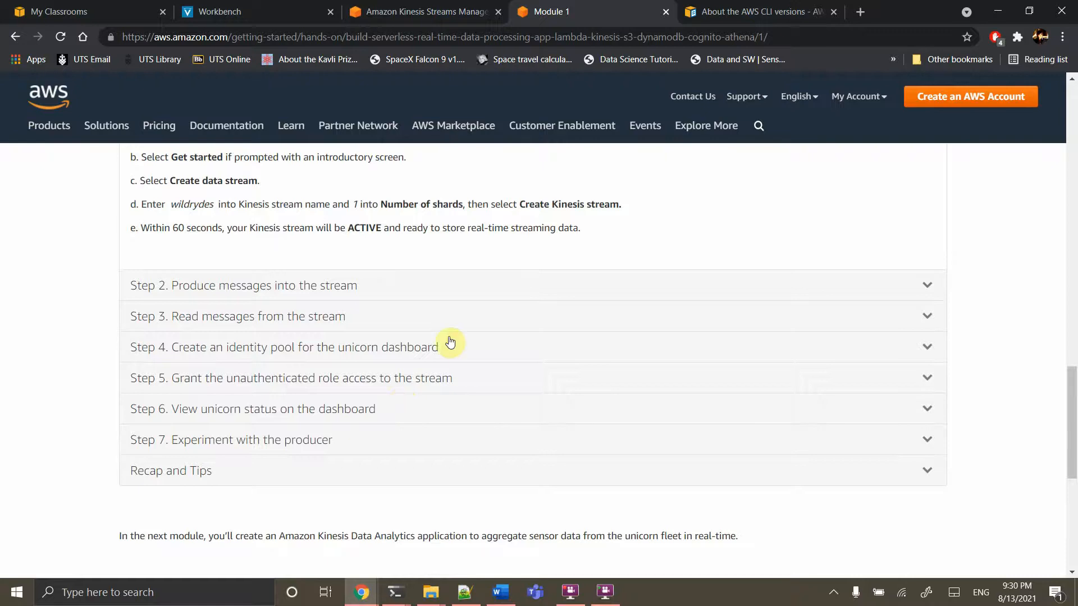
pyautogui.click(419, 349)
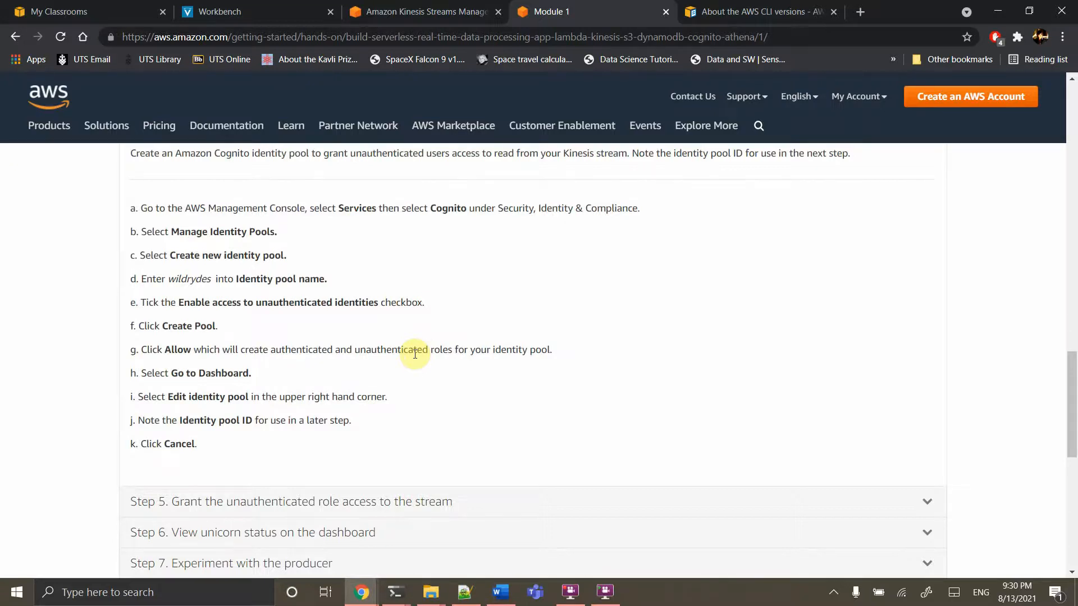
pyautogui.scroll(2, 415, 354)
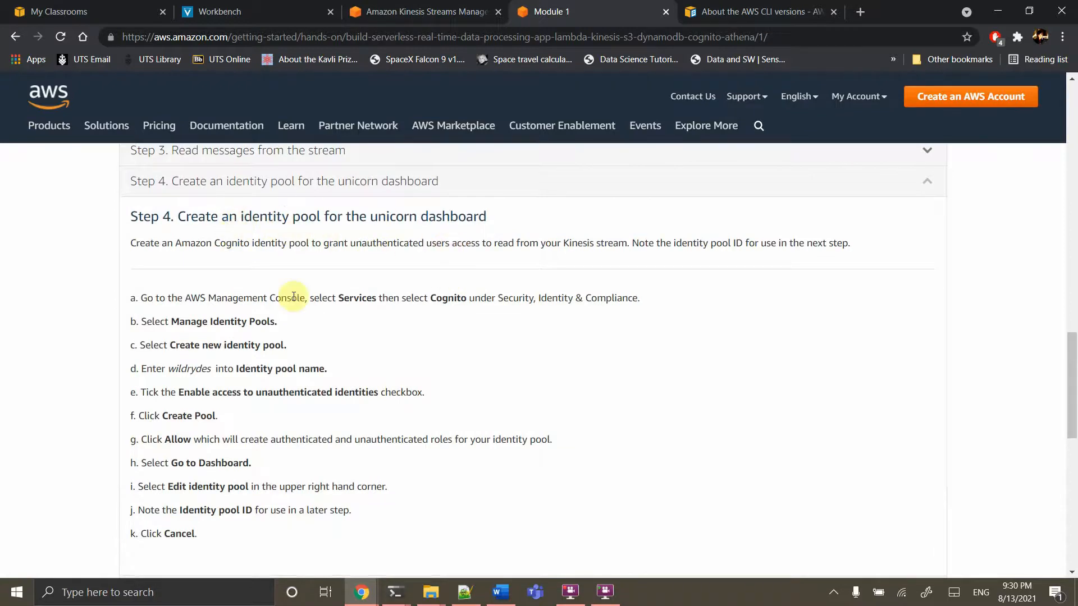
pyautogui.scroll(-2, 447, 397)
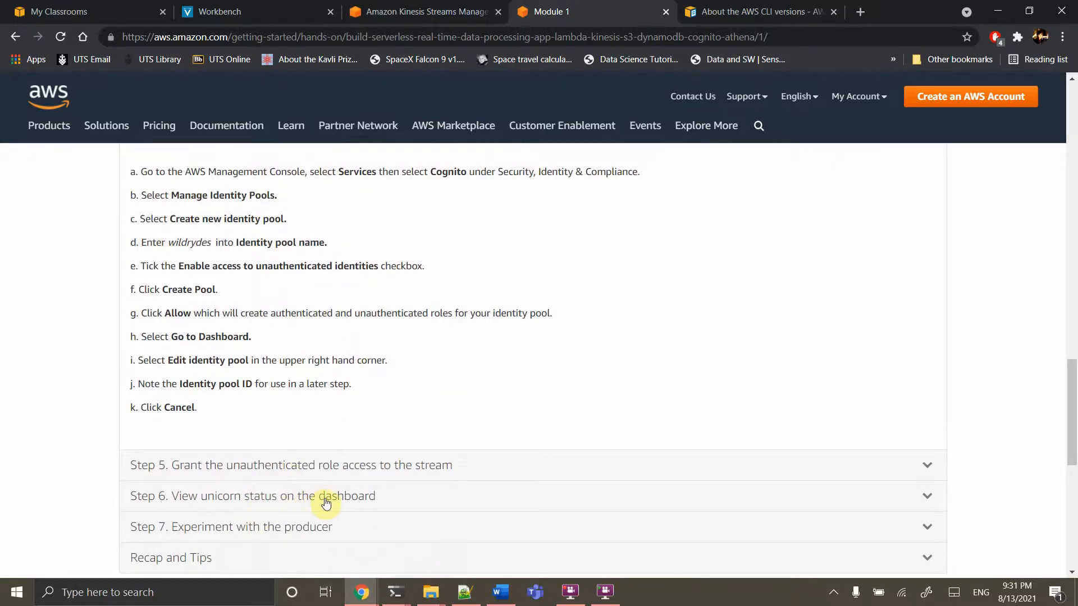
pyautogui.scroll(3, 324, 501)
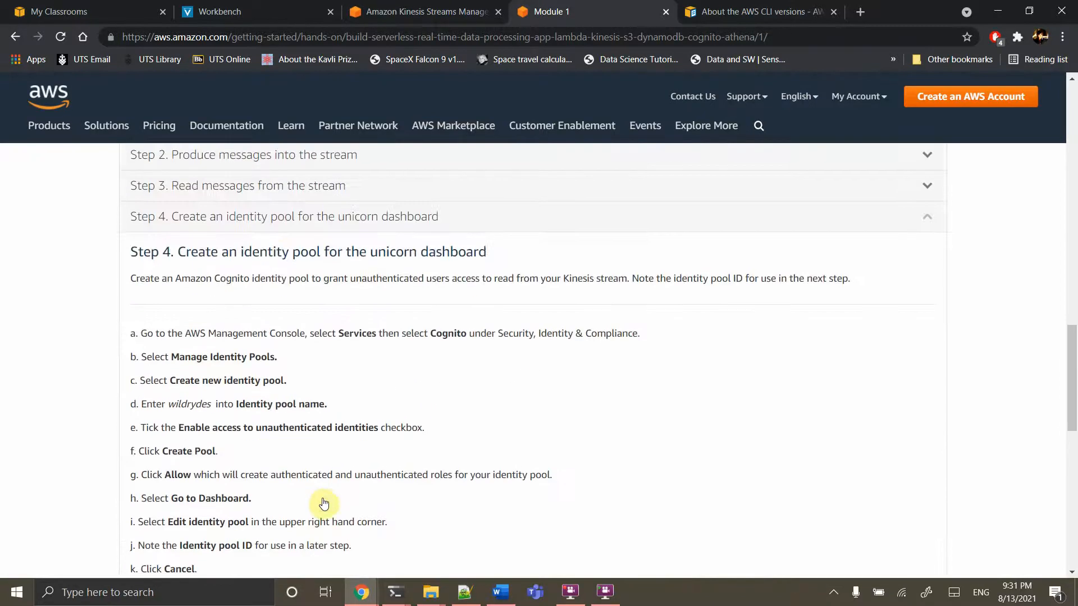
pyautogui.click(438, 11)
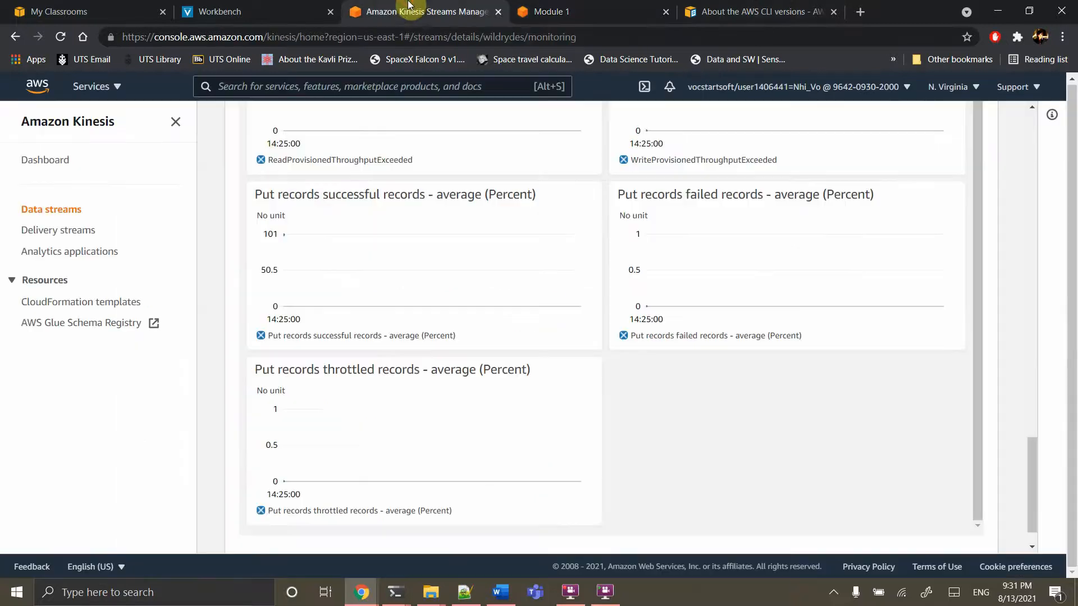
# Go to Amazon Cognito's identity pool management via the console search
pyautogui.click(349, 83)
pyautogui.write('cog')
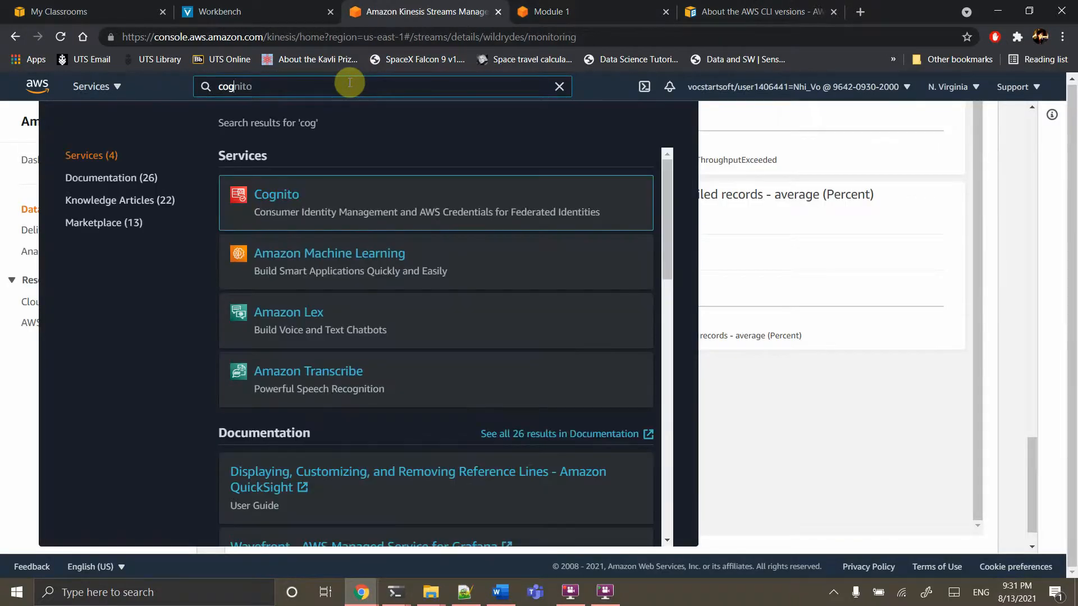
pyautogui.click(265, 203)
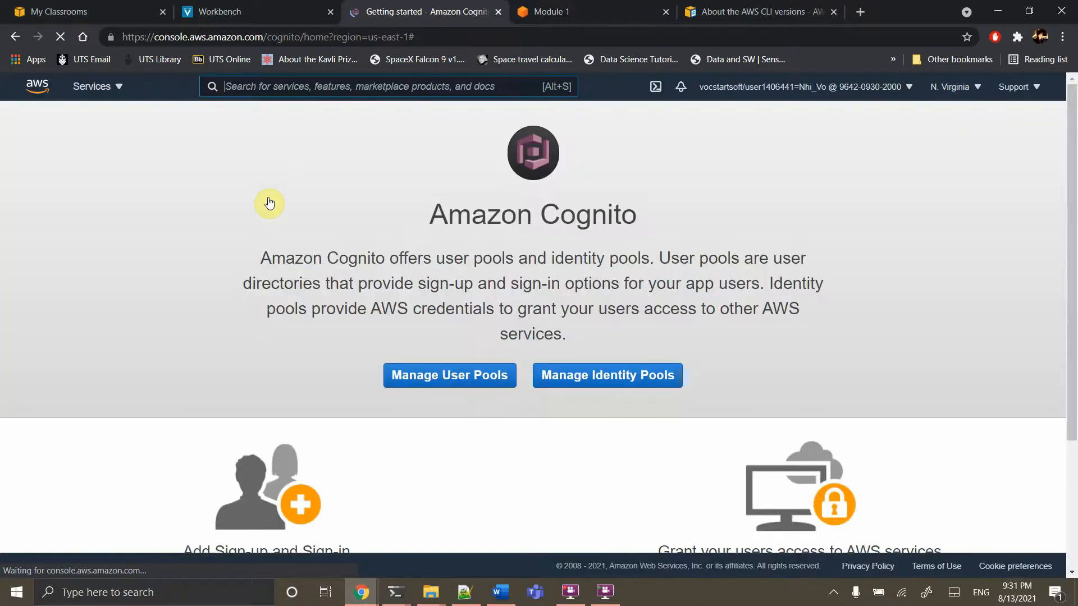
pyautogui.click(625, 386)
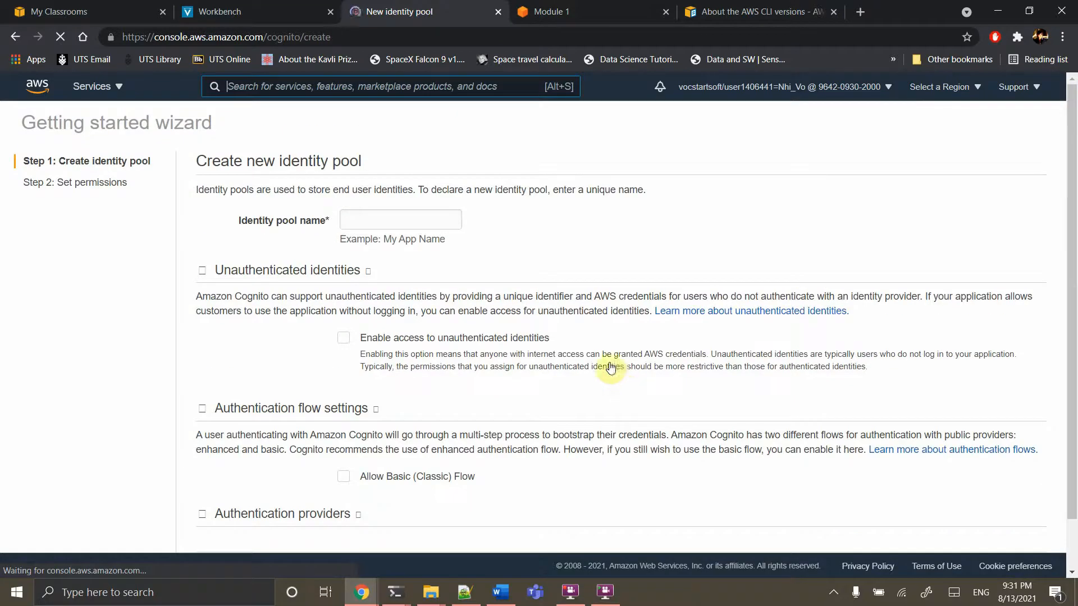
# Create the identity pool 'wildrydes' with access to unauthenticated identities enabled
pyautogui.click(388, 219)
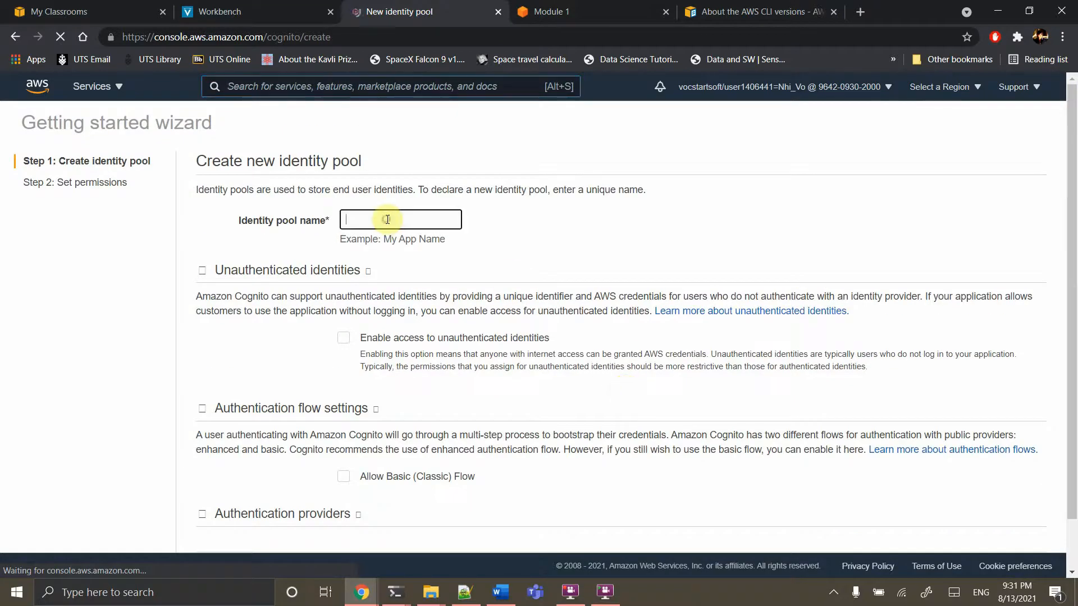
pyautogui.write('wil')
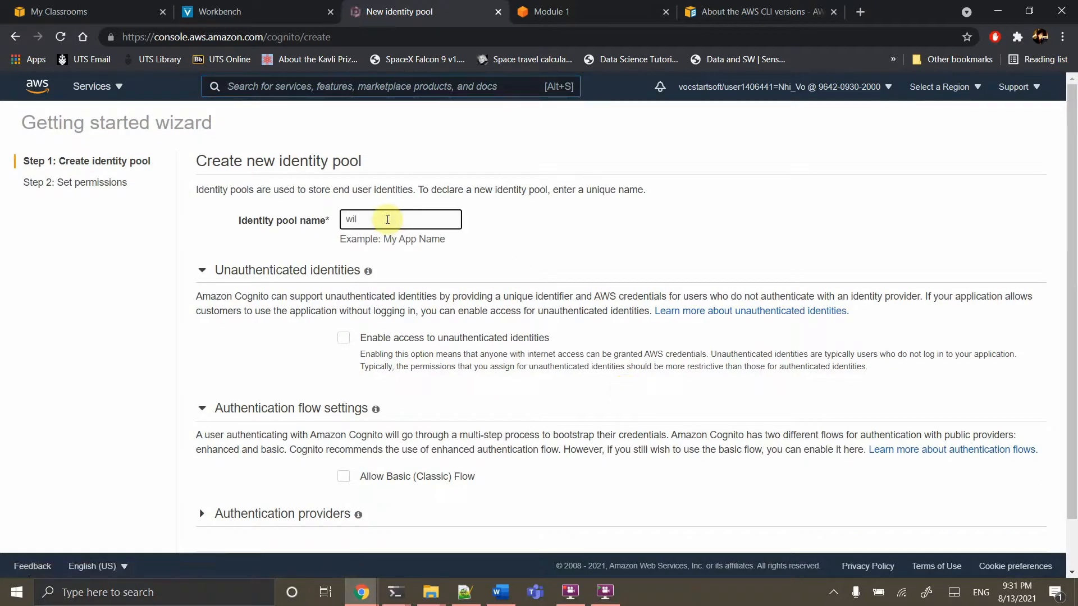
pyautogui.write('drydes')
pyautogui.scroll(-1, 393, 364)
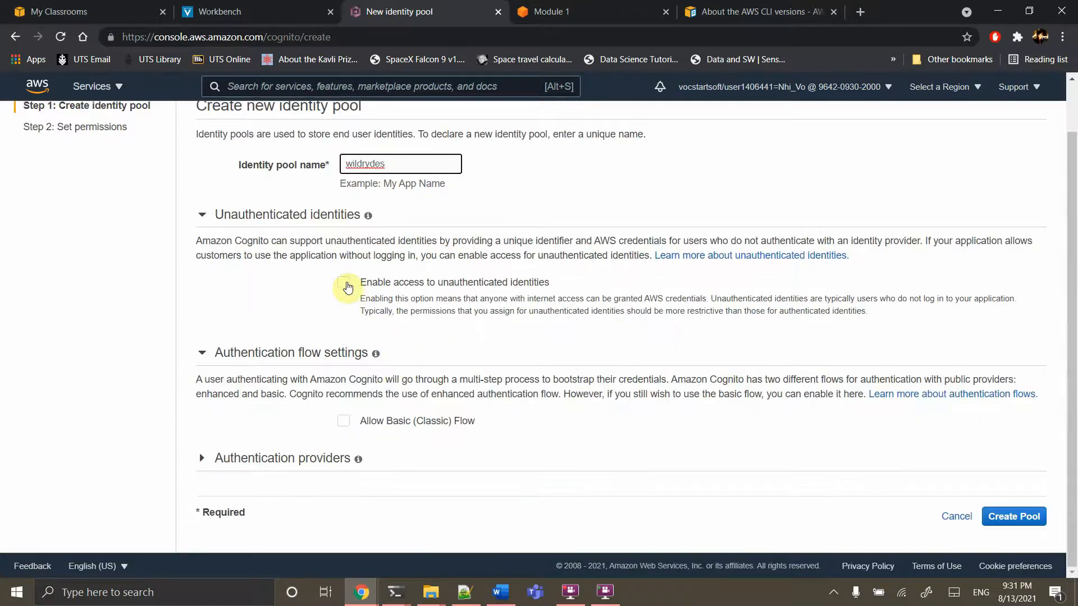
pyautogui.click(343, 282)
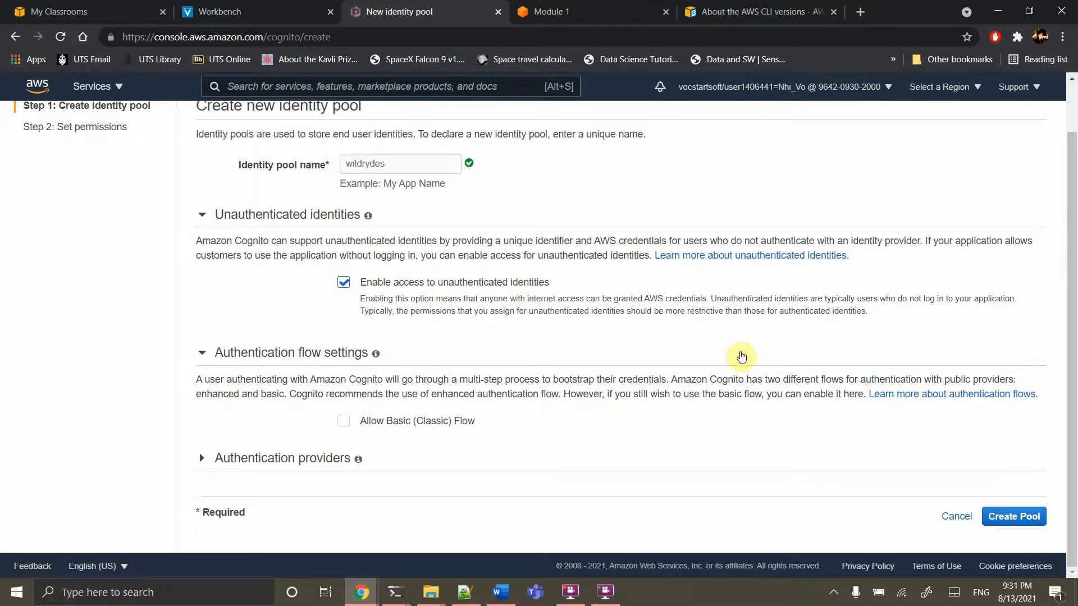
pyautogui.click(1005, 515)
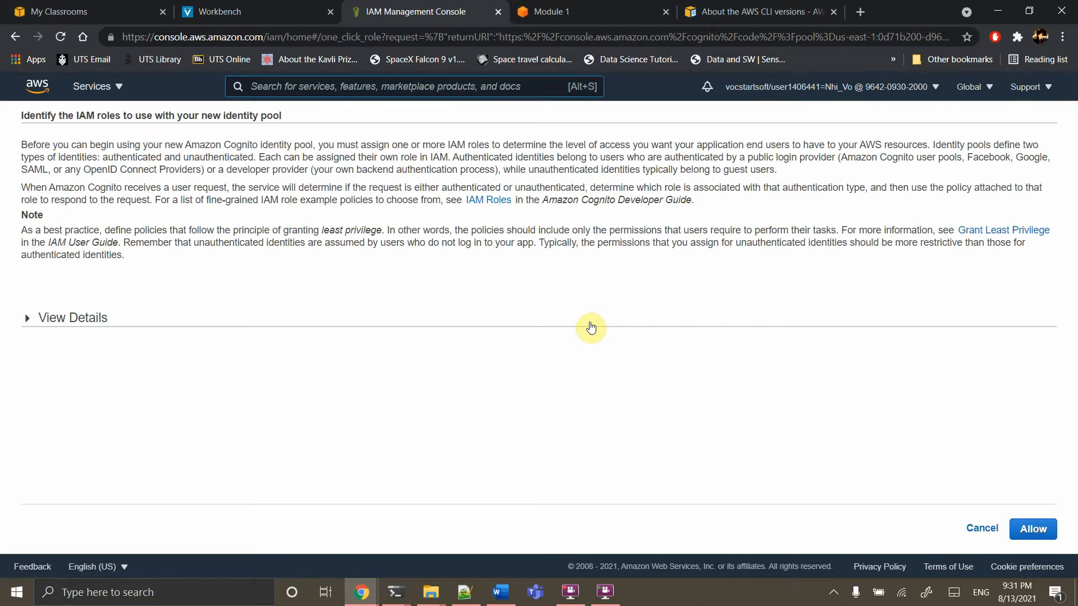
# Allow the new Cognito IAM roles and view the wildrydes pool dashboard showing 0 identities
pyautogui.click(1033, 528)
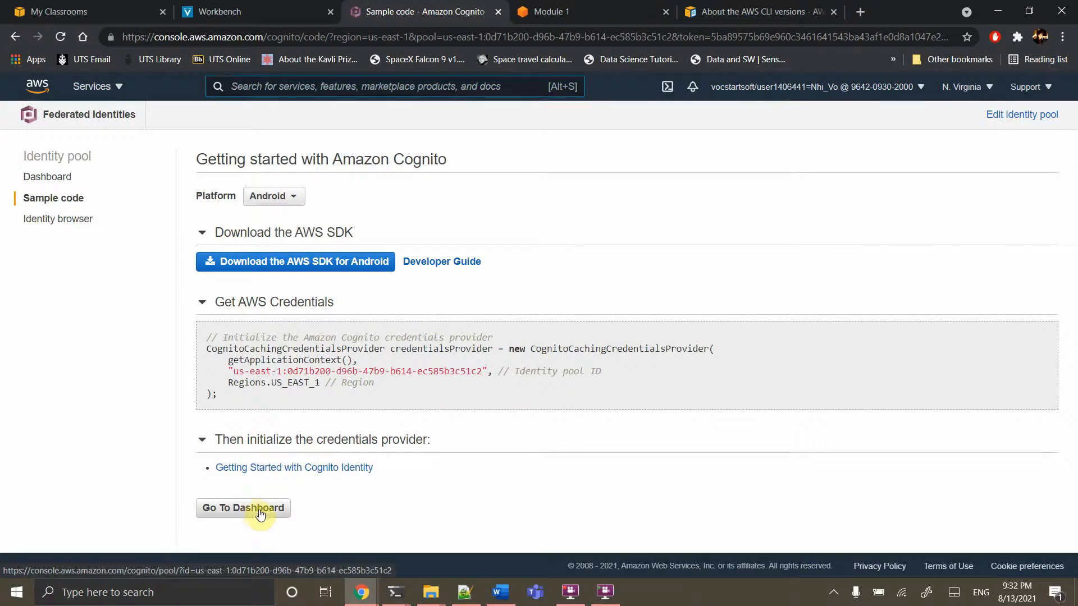
pyautogui.click(260, 514)
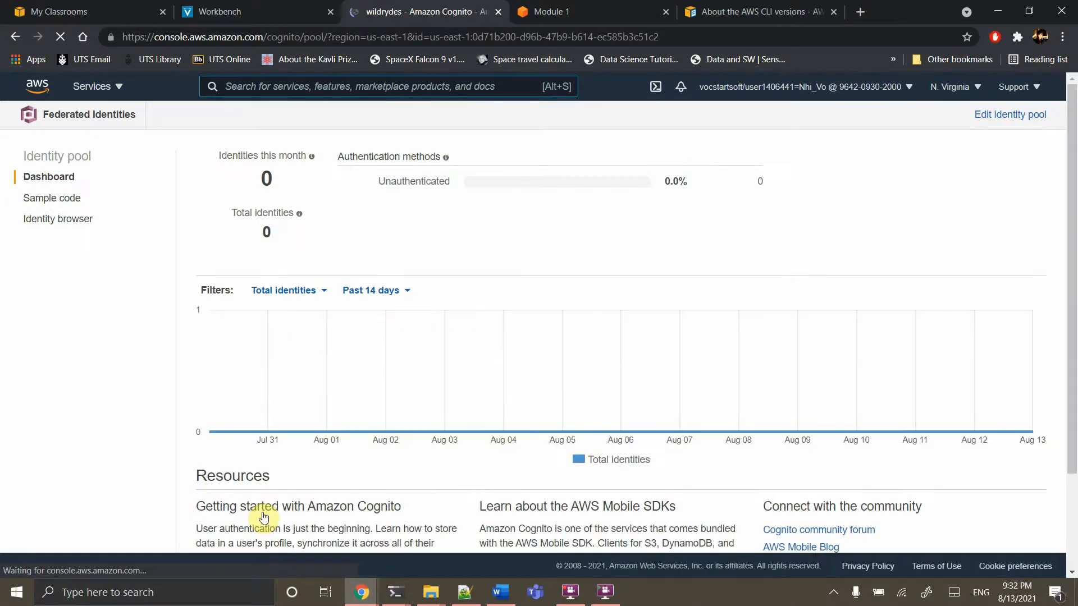
pyautogui.scroll(-2, 399, 347)
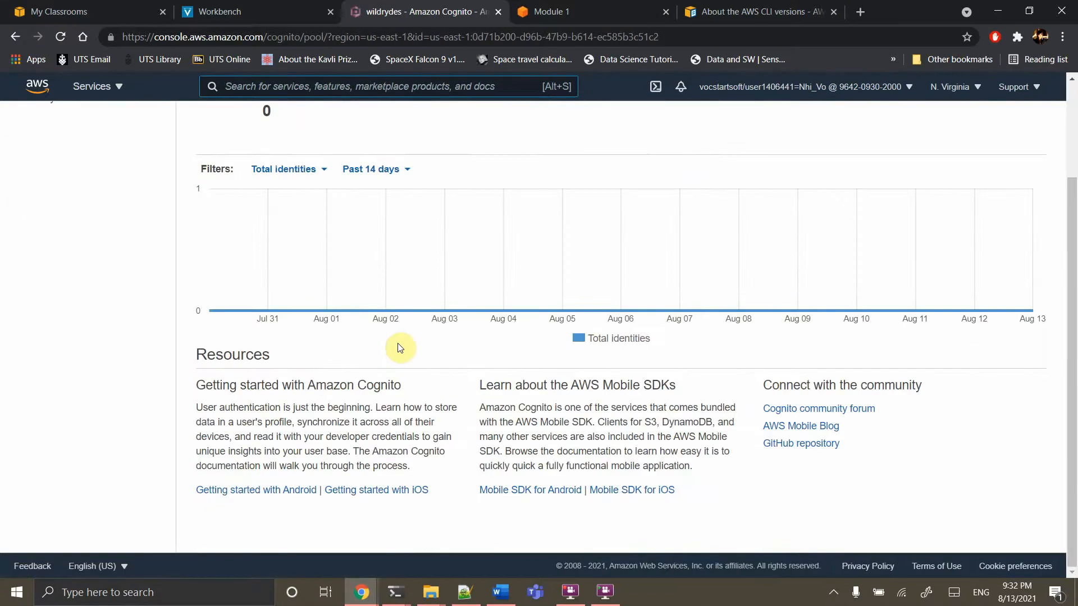
pyautogui.scroll(2, 400, 348)
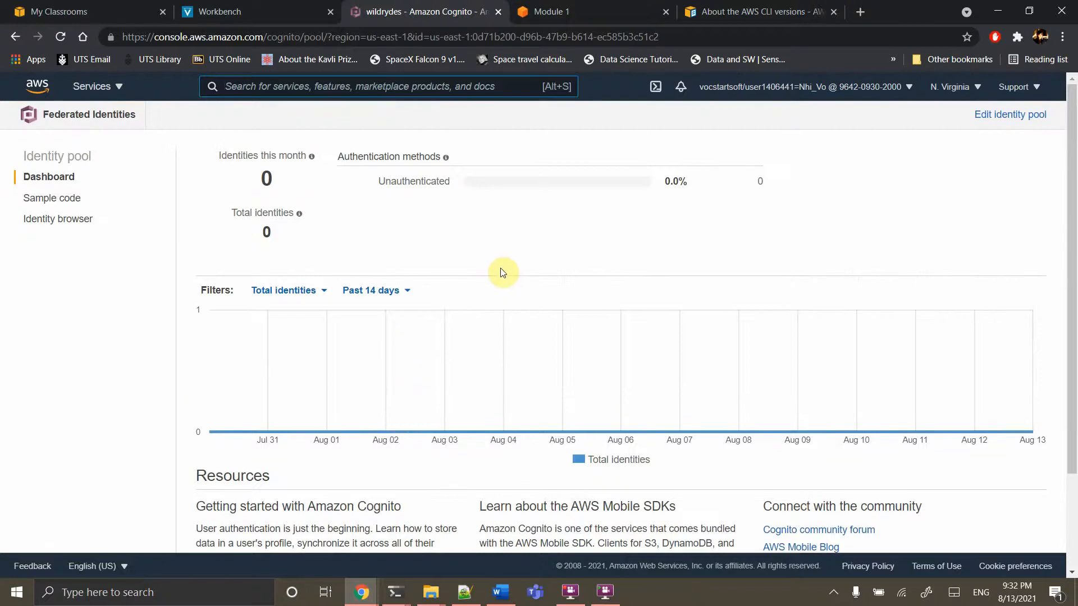
pyautogui.scroll(-2, 501, 272)
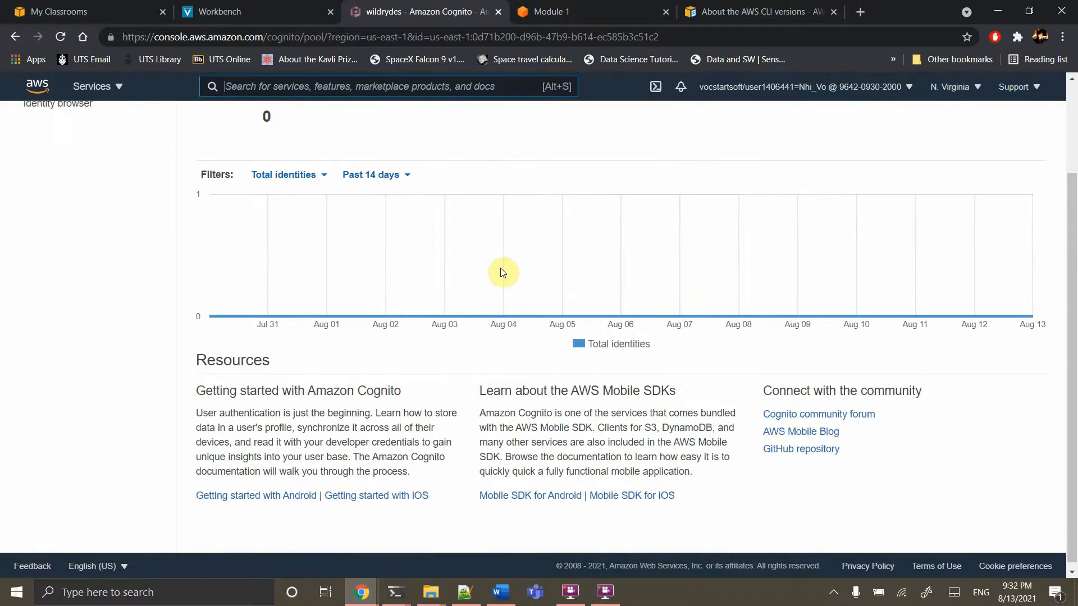
pyautogui.scroll(2, 502, 272)
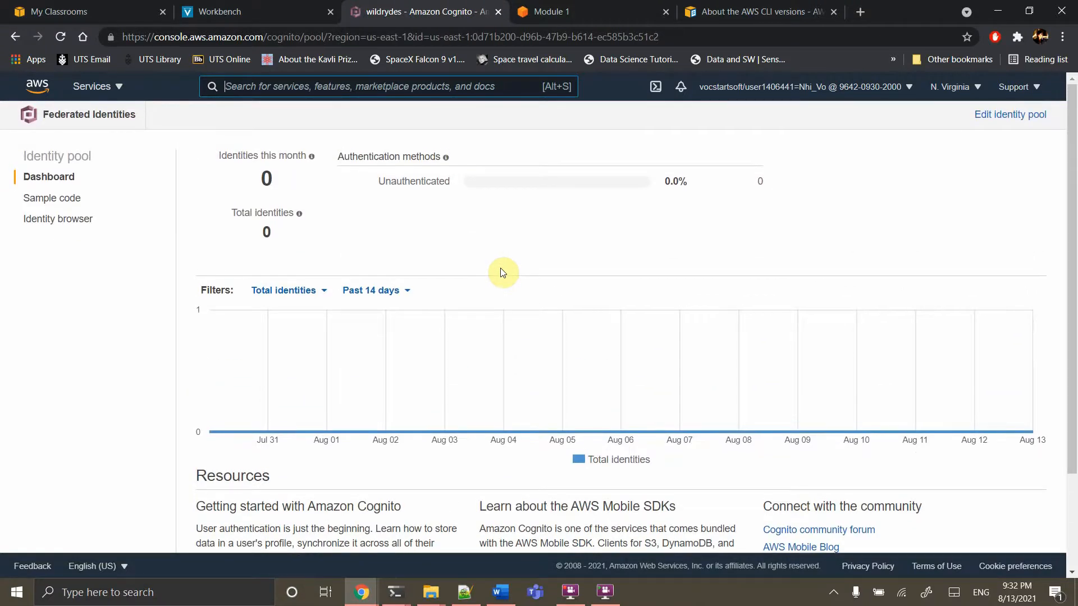
pyautogui.scroll(-2, 503, 273)
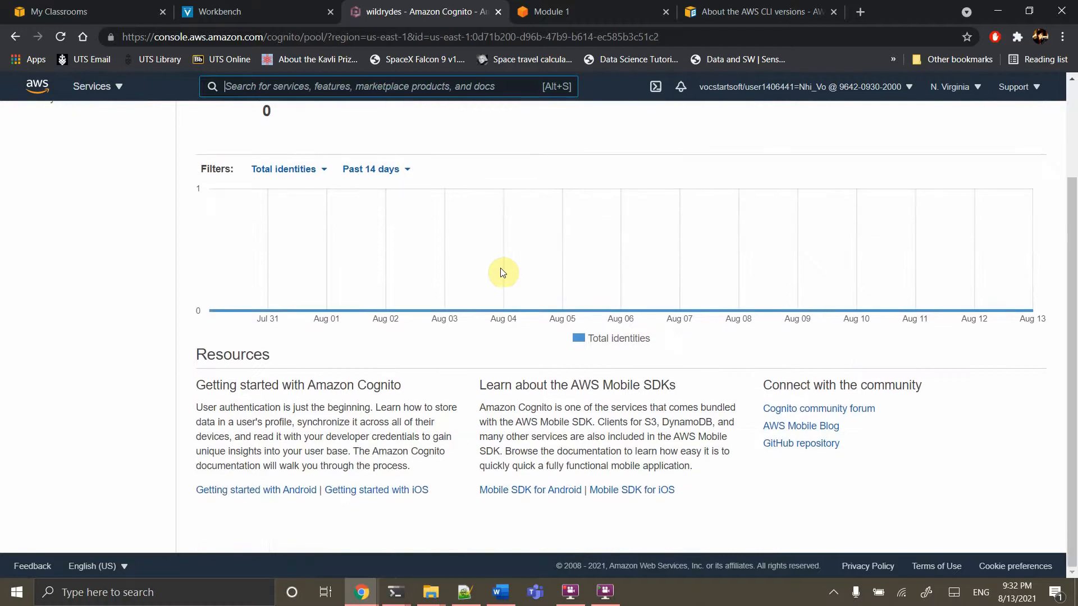
pyautogui.scroll(2, 502, 273)
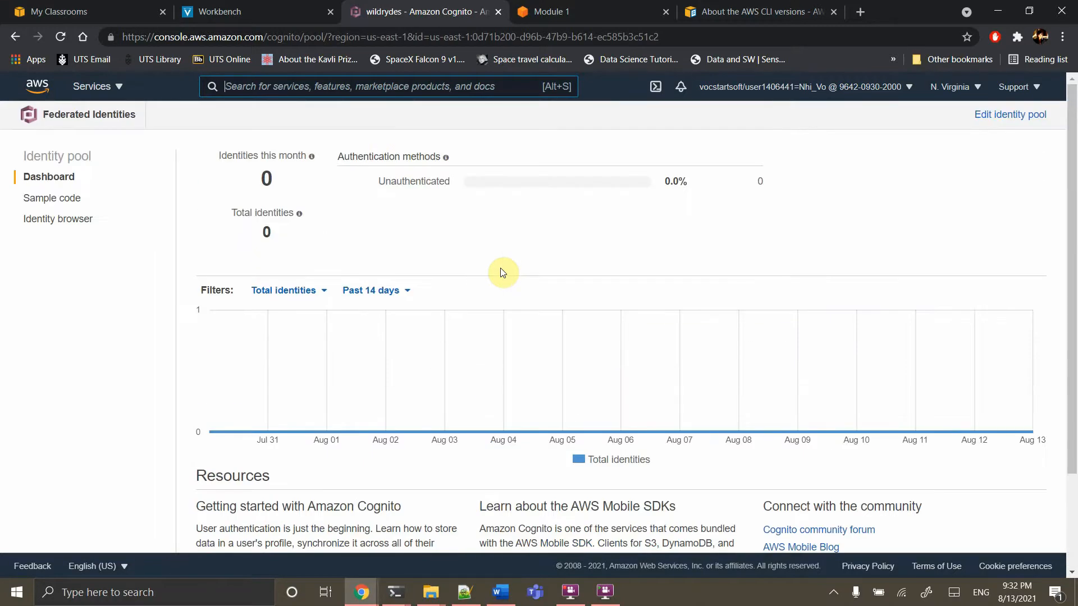
# Open Edit identity pool for wildrydes and select its identity pool ID for copying
pyautogui.click(1001, 121)
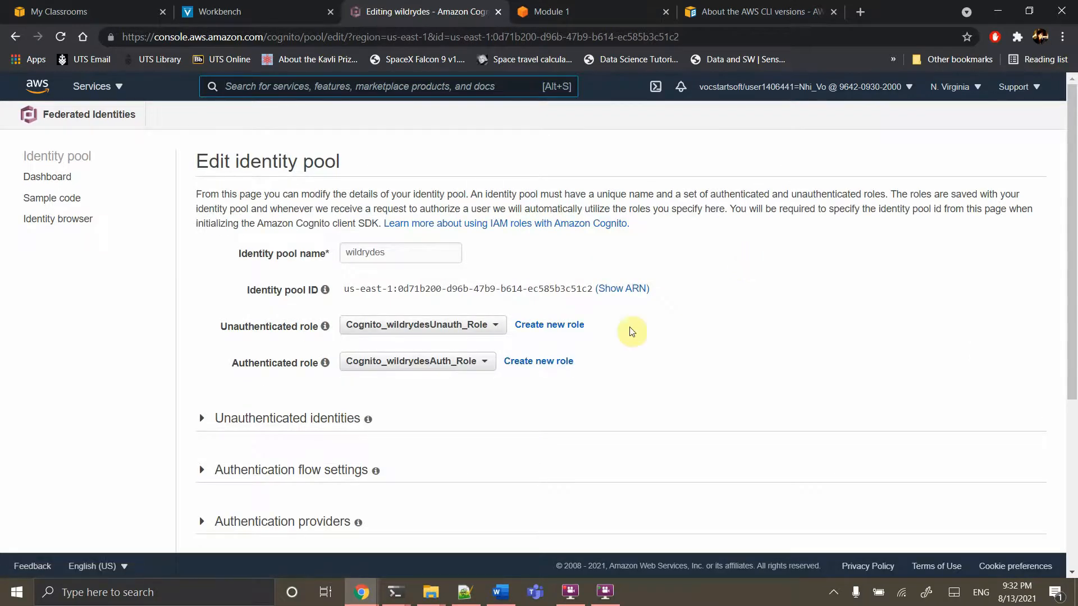
pyautogui.scroll(-2, 616, 371)
pyautogui.scroll(2, 616, 371)
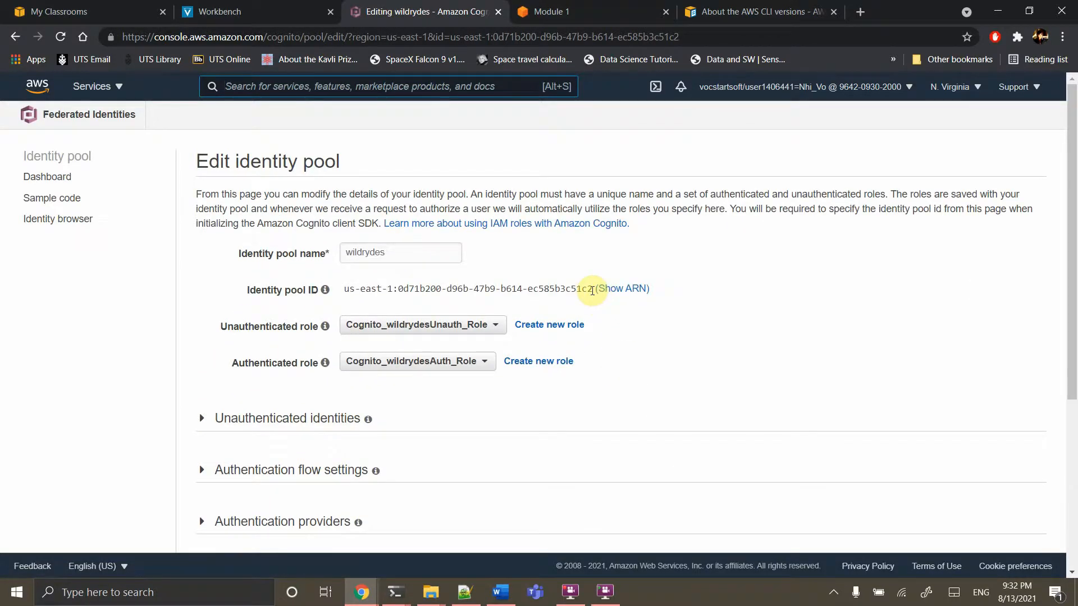
pyautogui.moveTo(591, 290); pyautogui.dragTo(341, 292)
pyautogui.hotkey('ctrl', 'c')
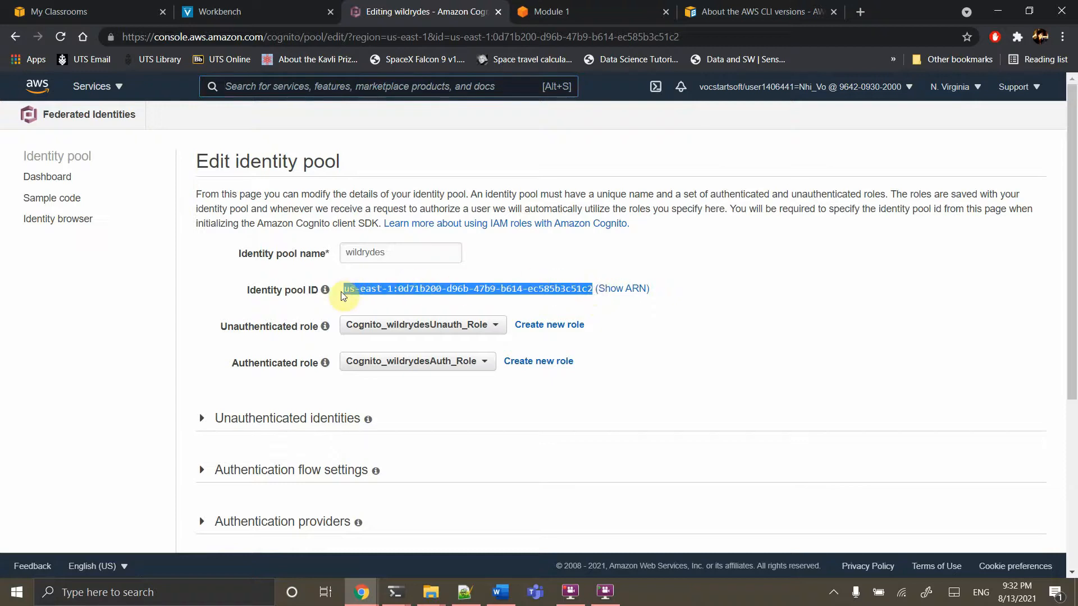
pyautogui.click(465, 592)
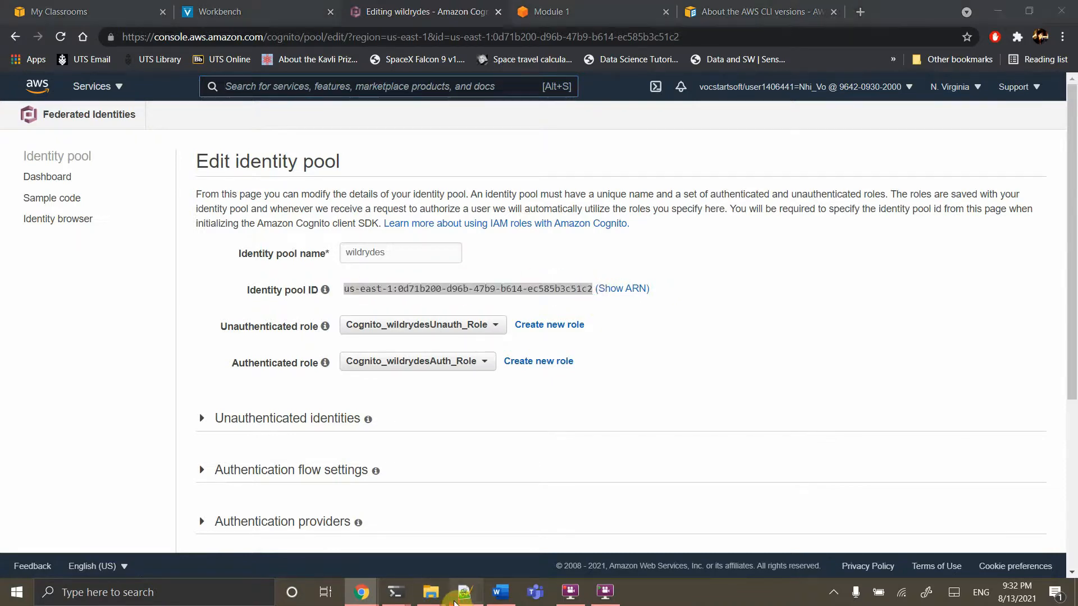
# Paste the wildrydes identity pool ID into a new Notepad++ tab
pyautogui.hotkey('ctrl', 'n')
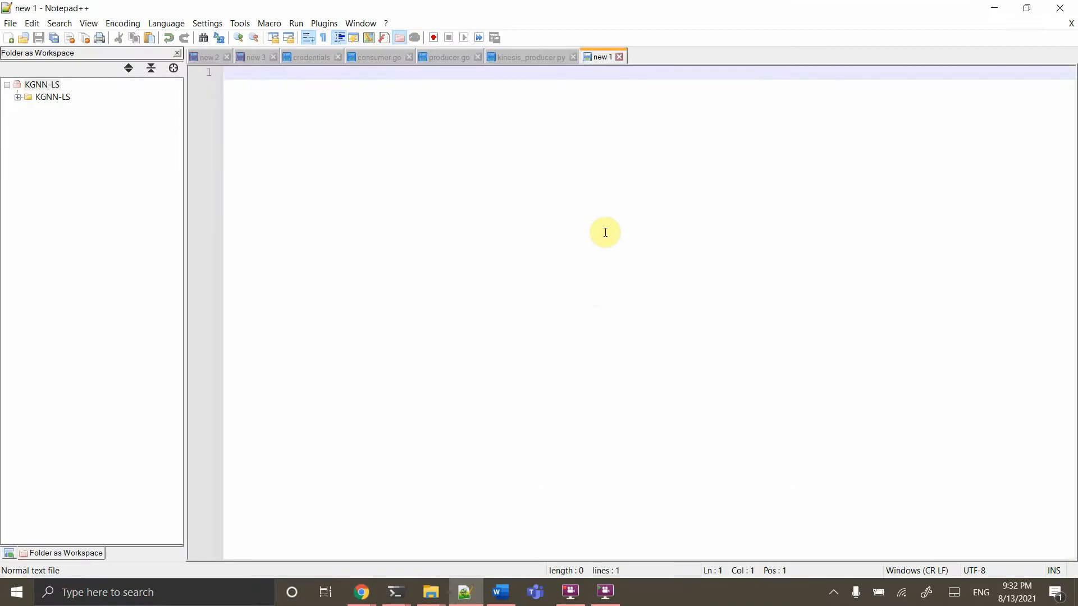
pyautogui.hotkey('ctrl', 'v')
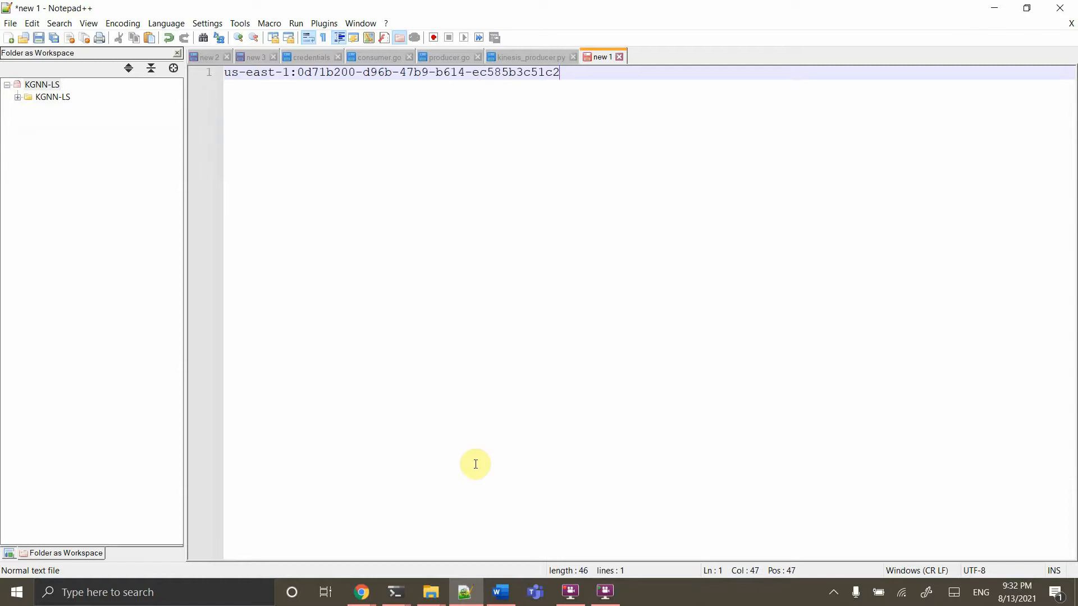
pyautogui.click(465, 592)
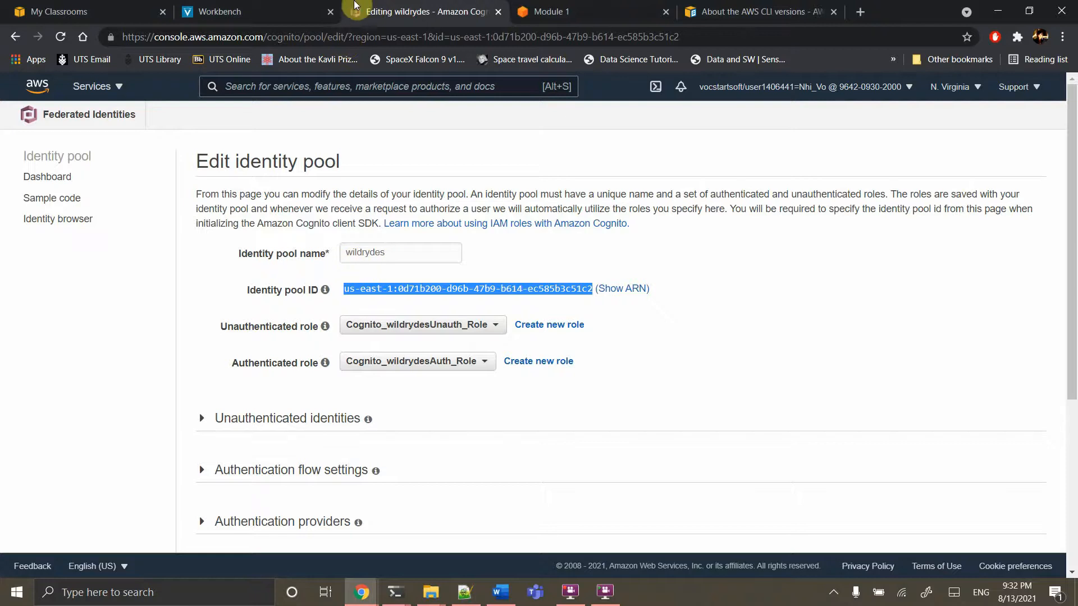
# Bring the Module 1 tutorial window to the front
pyautogui.click(303, 11)
pyautogui.click(393, 12)
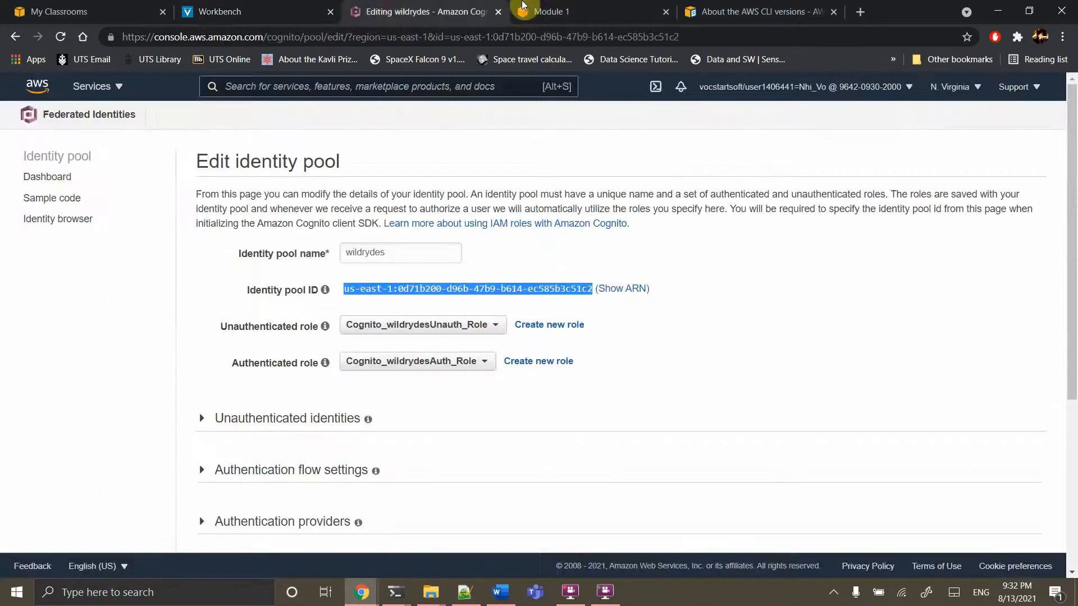
pyautogui.click(523, 7)
pyautogui.scroll(-3, 477, 413)
pyautogui.hotkey('alt', 'Tab')
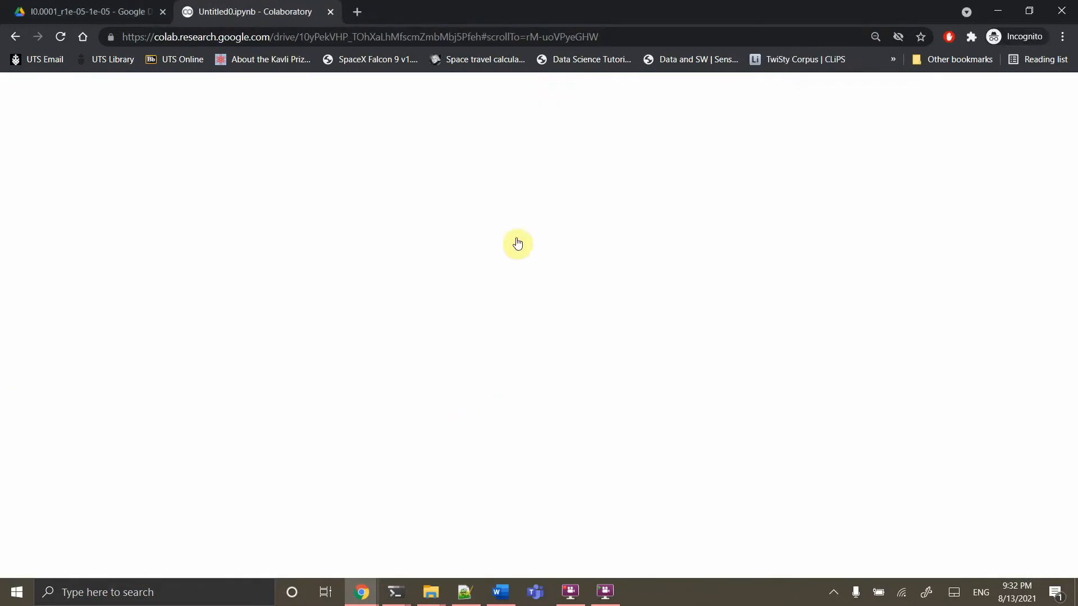
pyautogui.press('super+Tab')
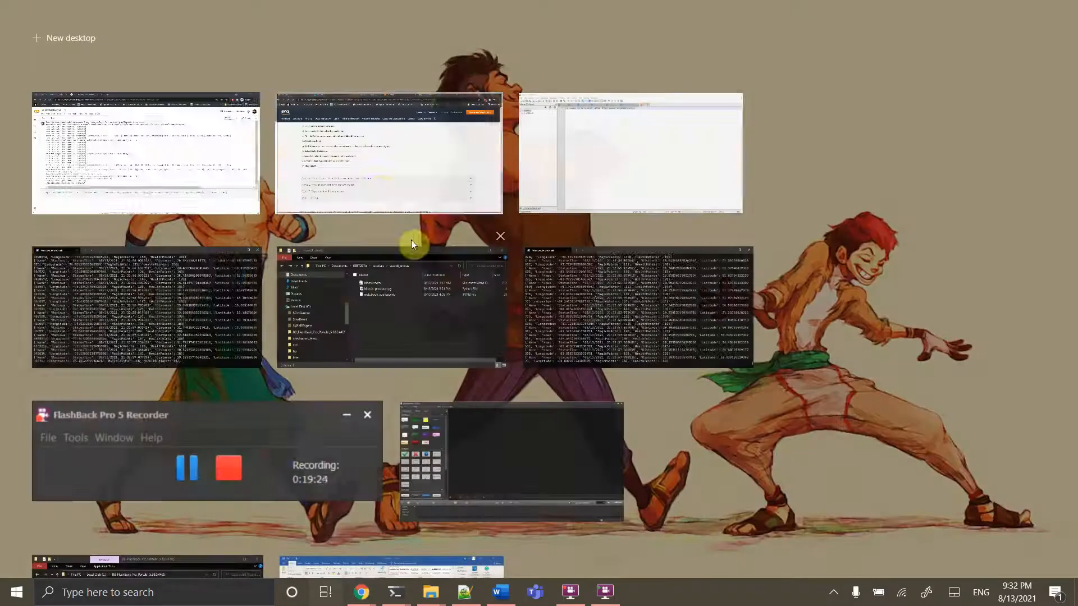
pyautogui.click(375, 186)
# Expand Step 5 and select the Cognito_wildrydesUnauth_Role name
pyautogui.scroll(-2, 466, 335)
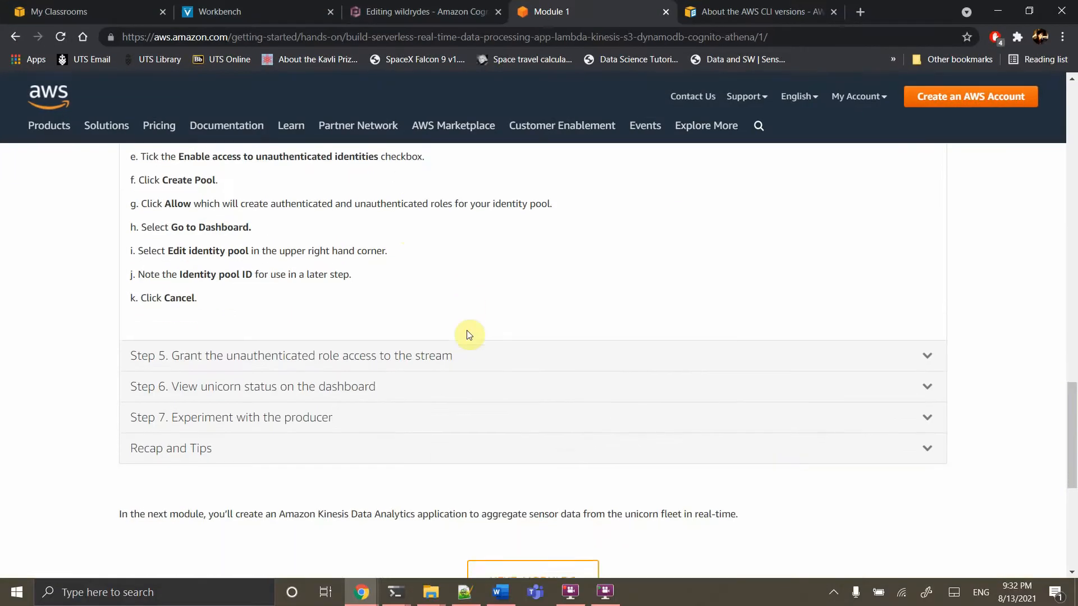
pyautogui.scroll(-1, 469, 336)
pyautogui.click(309, 305)
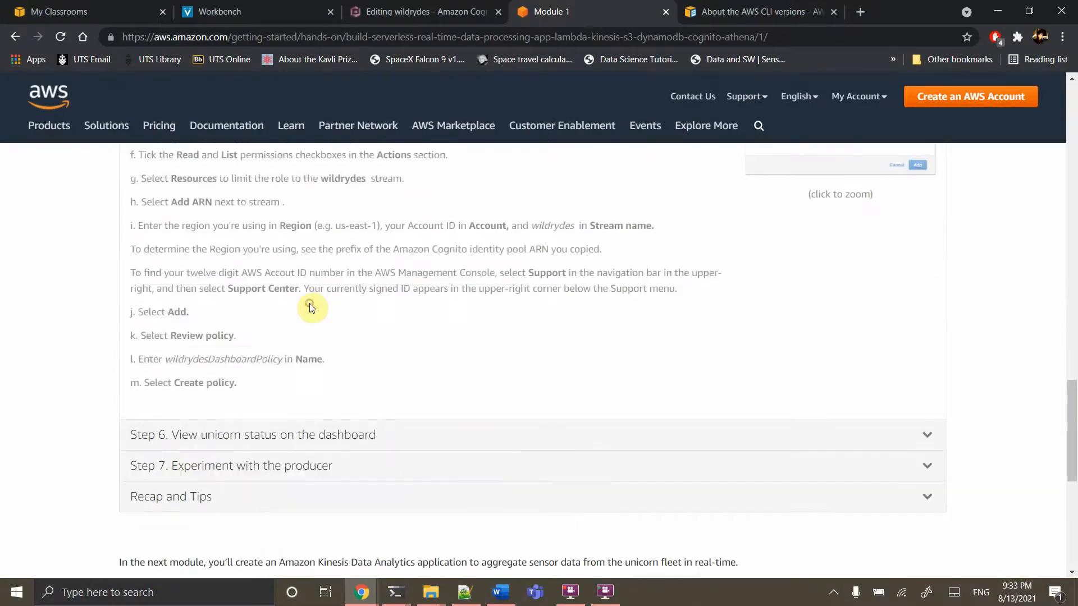
pyautogui.scroll(3, 309, 303)
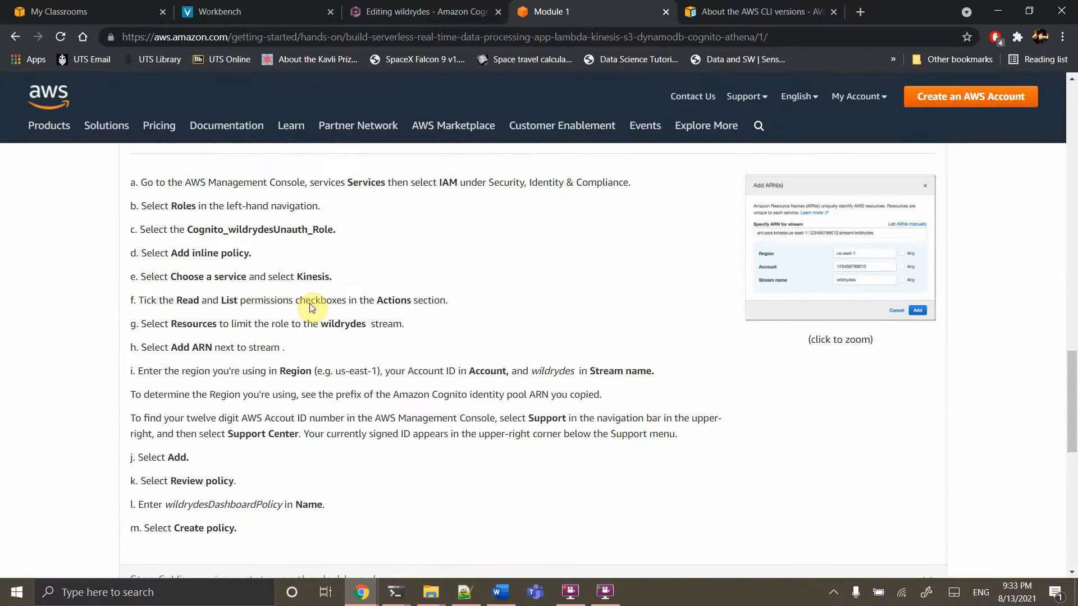
pyautogui.scroll(1, 309, 305)
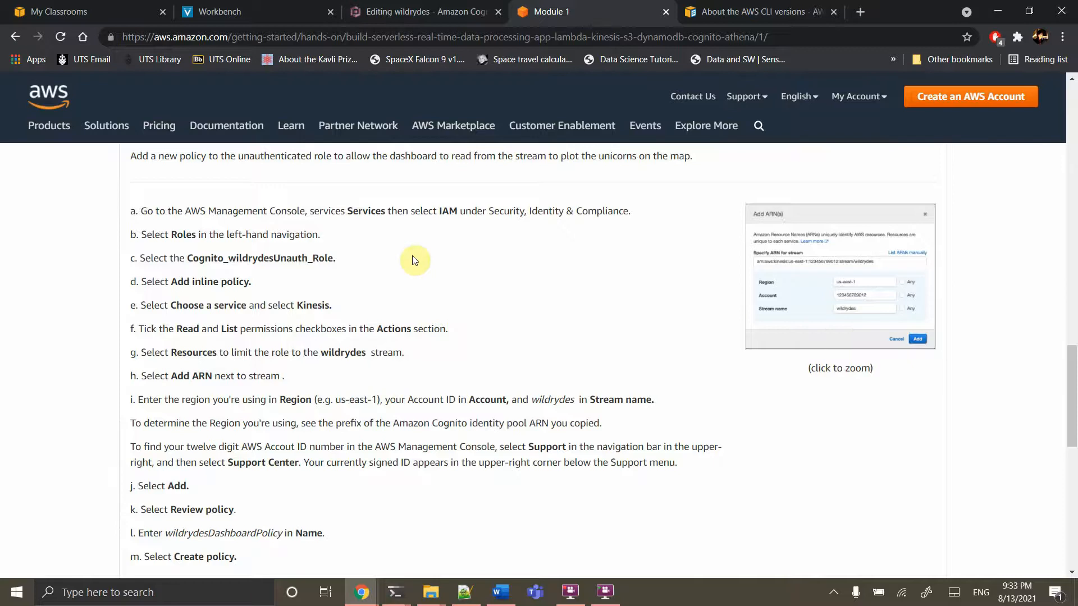
pyautogui.doubleClick(296, 257)
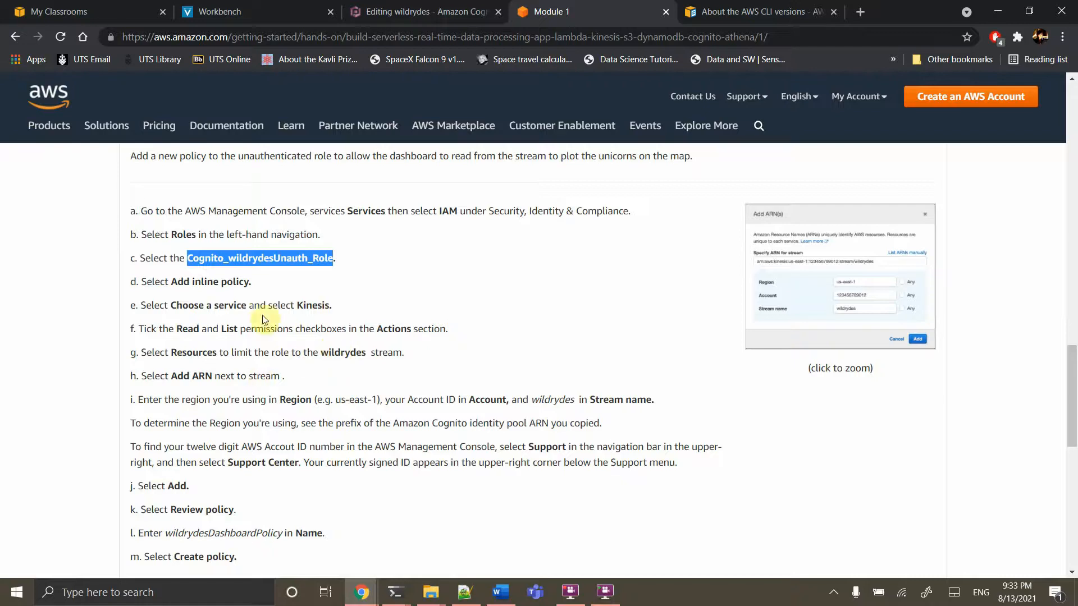
pyautogui.click(441, 11)
# Search for the IAM service and show its Roles list
pyautogui.click(334, 92)
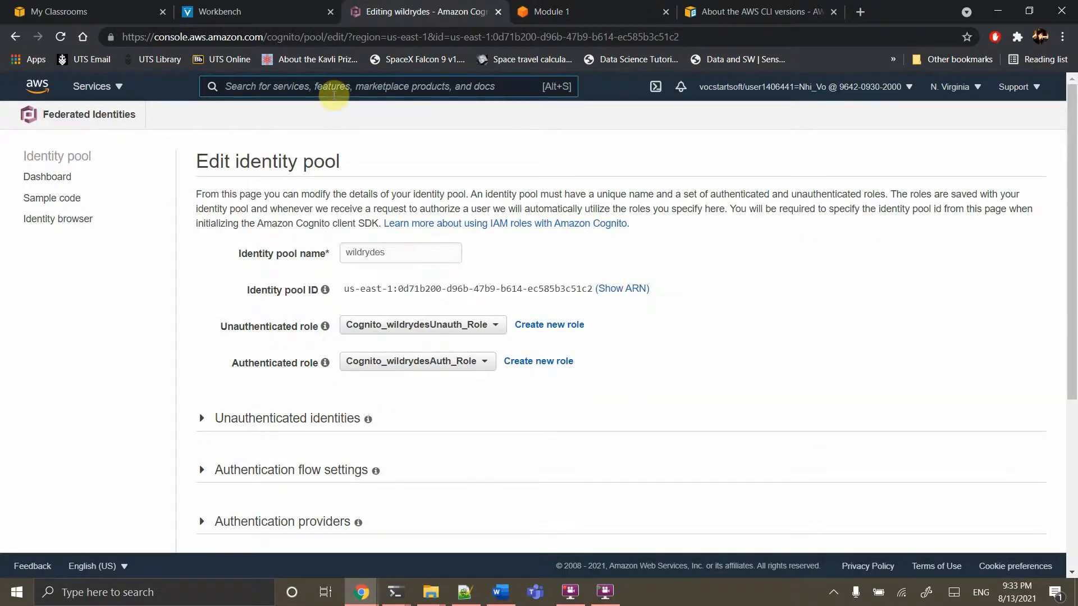
pyautogui.write('iam')
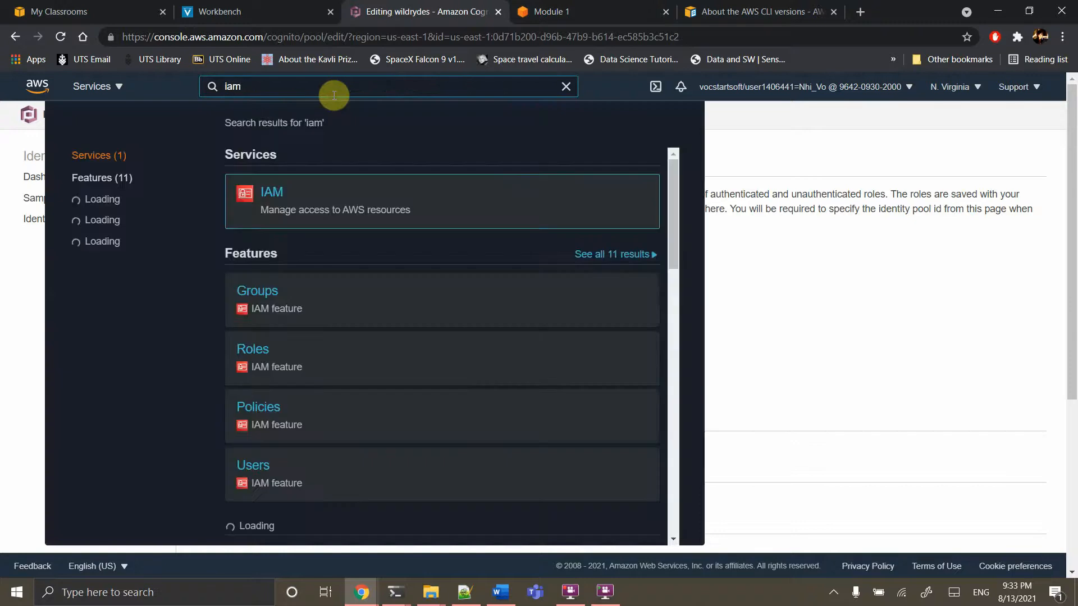
pyautogui.click(275, 198)
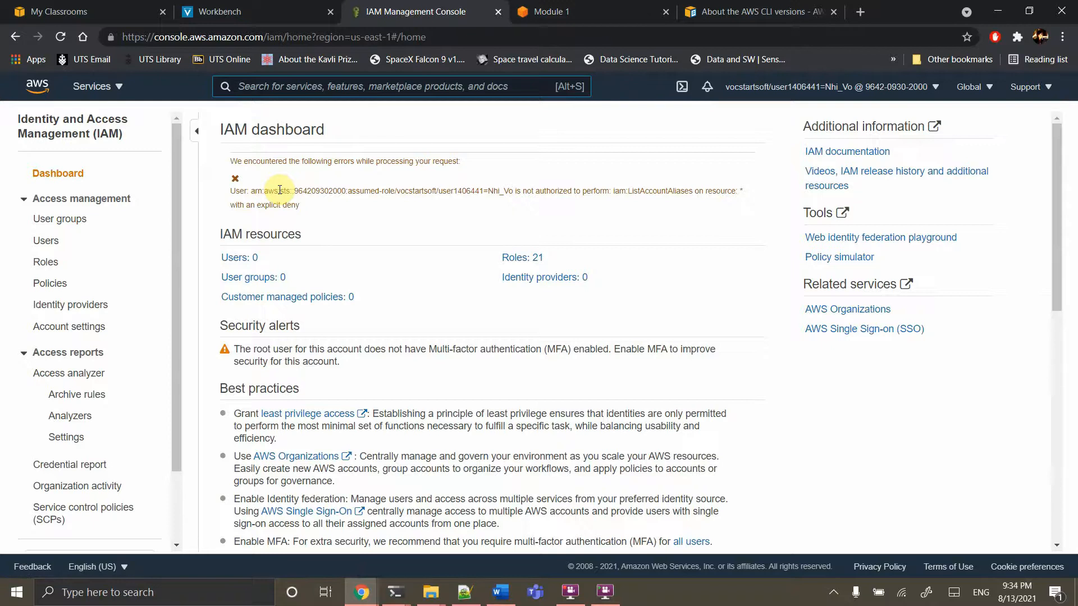
pyautogui.click(42, 268)
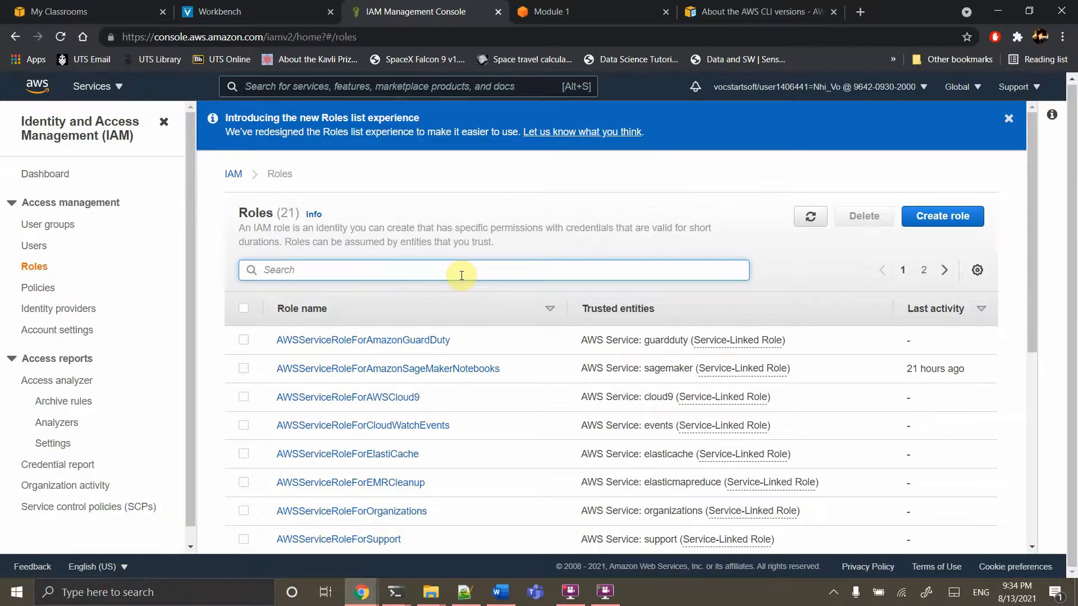
# Filter roles by 'un', open Cognito_wildrydesUnauth_Role, and start an inline policy
pyautogui.write('un')
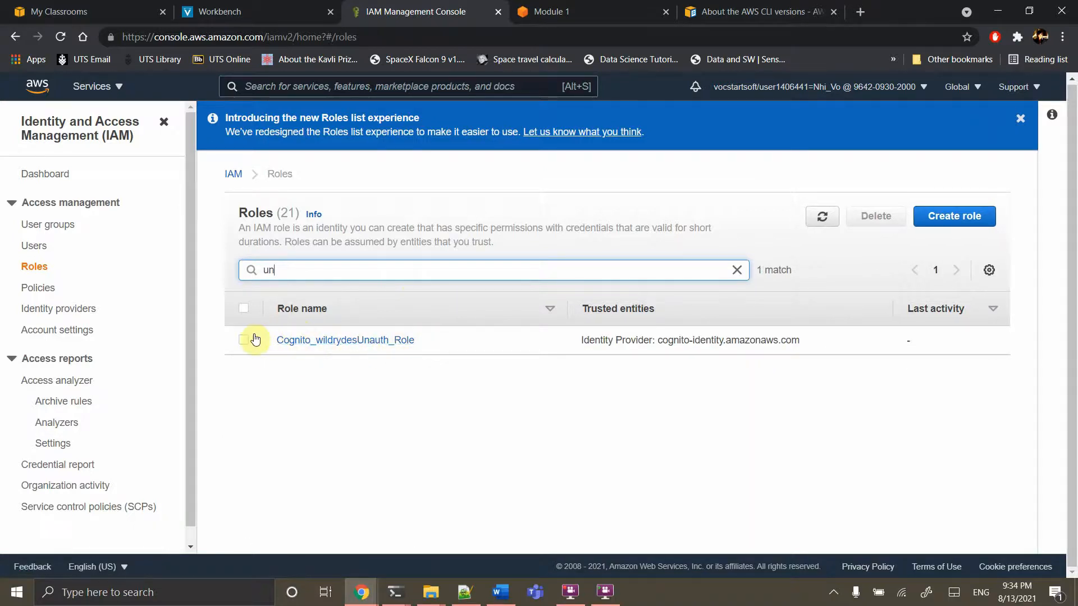
pyautogui.click(292, 344)
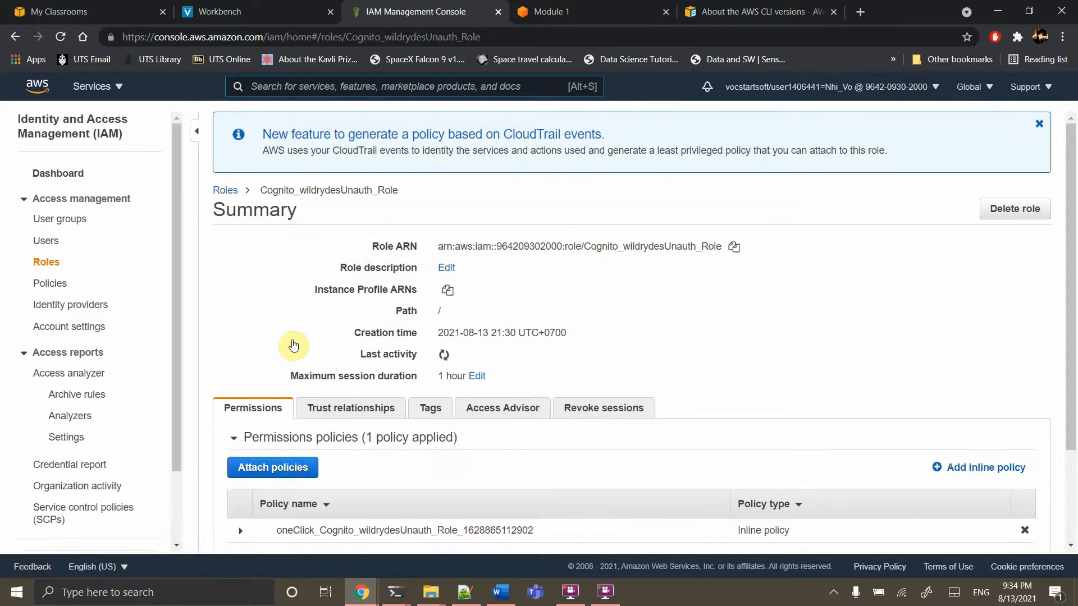
pyautogui.scroll(-2, 293, 344)
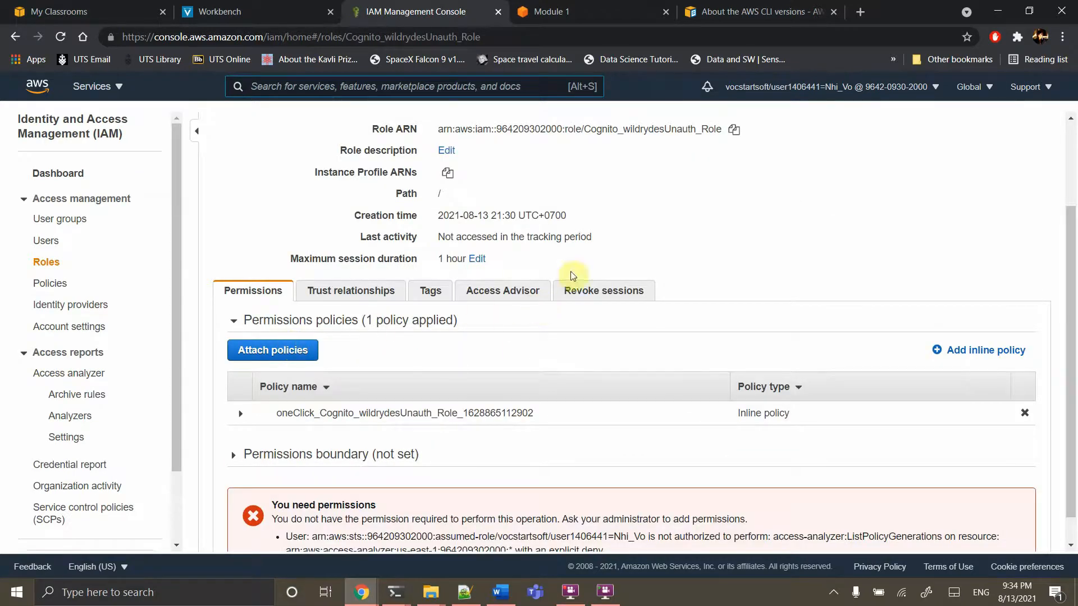
pyautogui.click(980, 351)
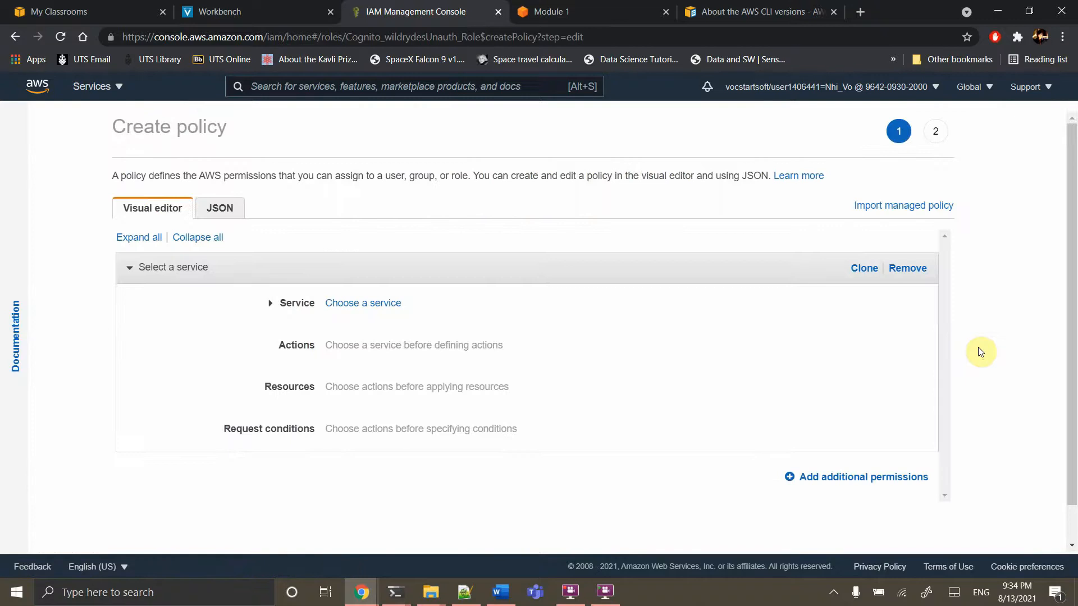
# Choose Kinesis as the policy service and allow all List and Read actions
pyautogui.click(366, 311)
pyautogui.click(379, 330)
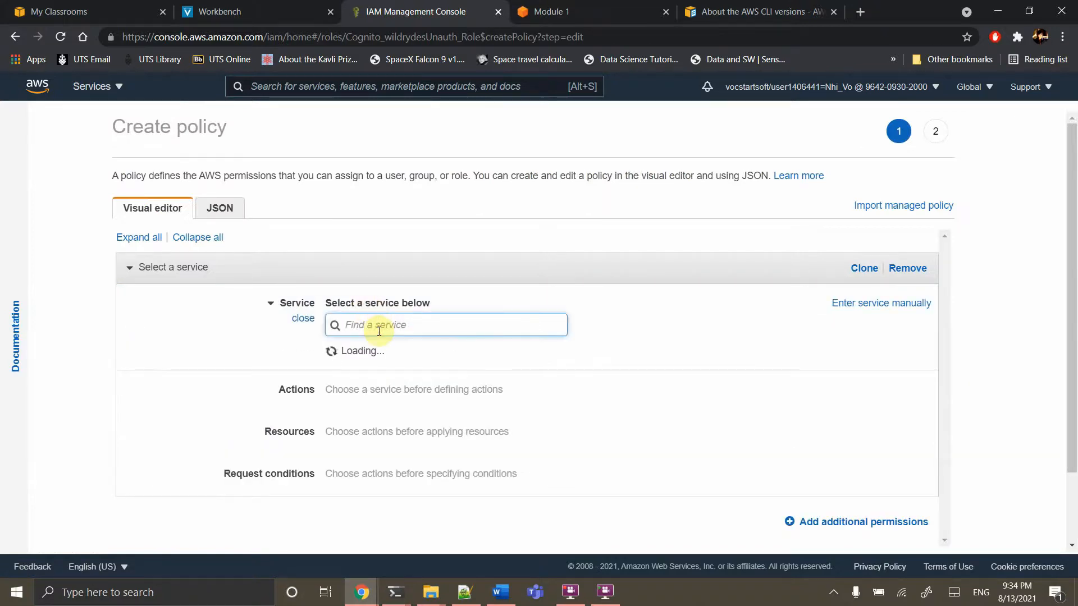
pyautogui.write('ki')
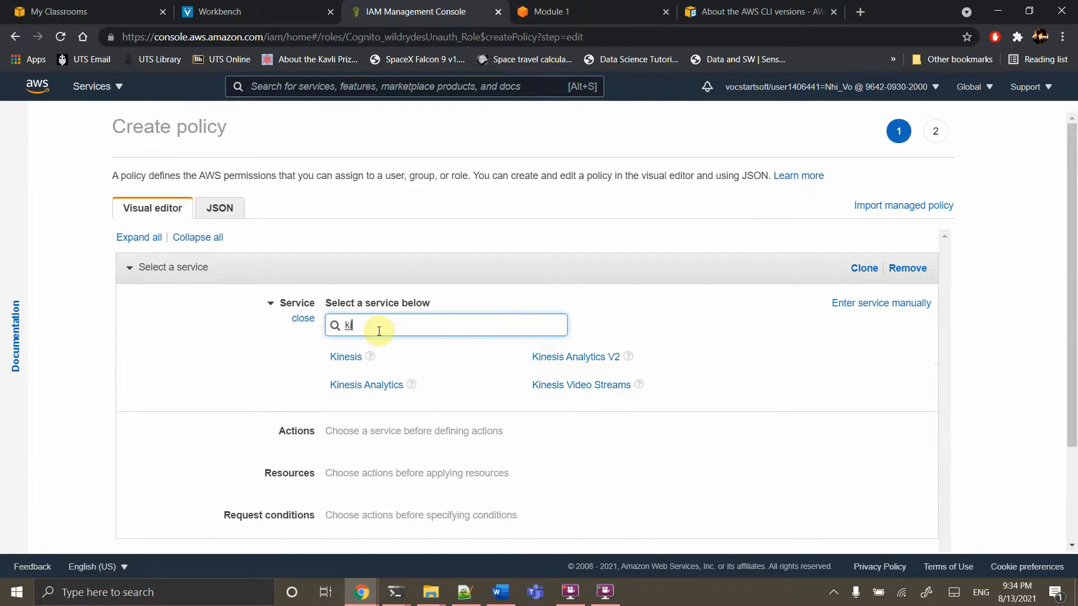
pyautogui.click(339, 359)
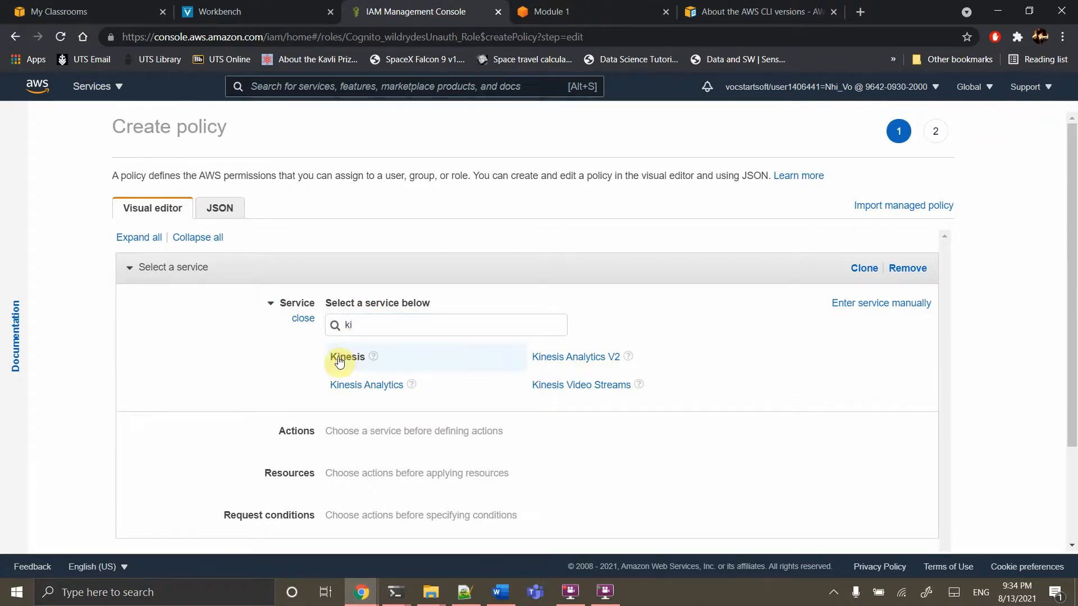
pyautogui.scroll(-2, 339, 360)
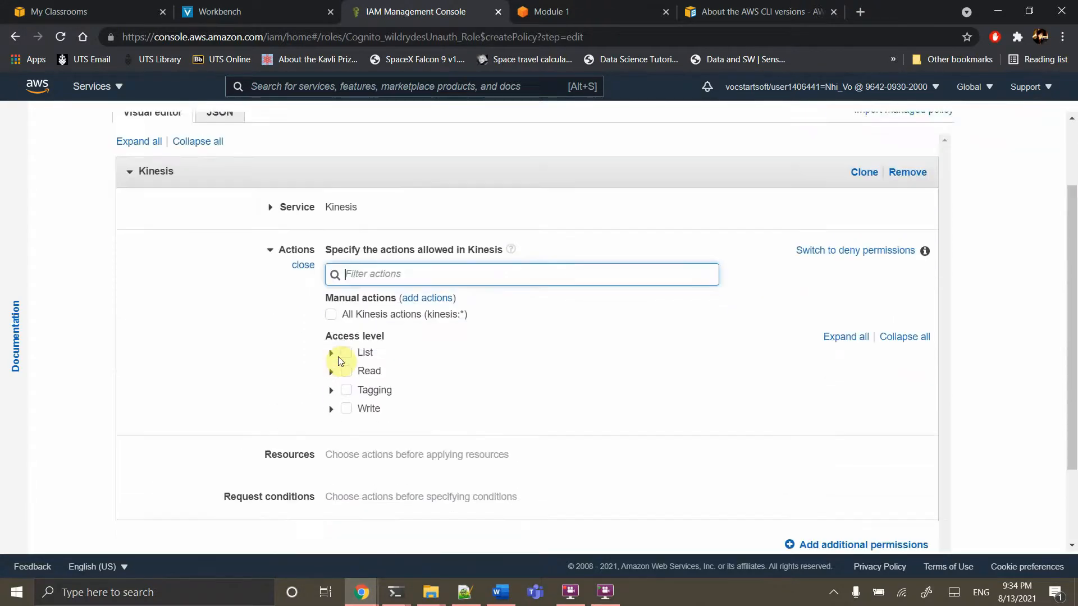
pyautogui.click(348, 339)
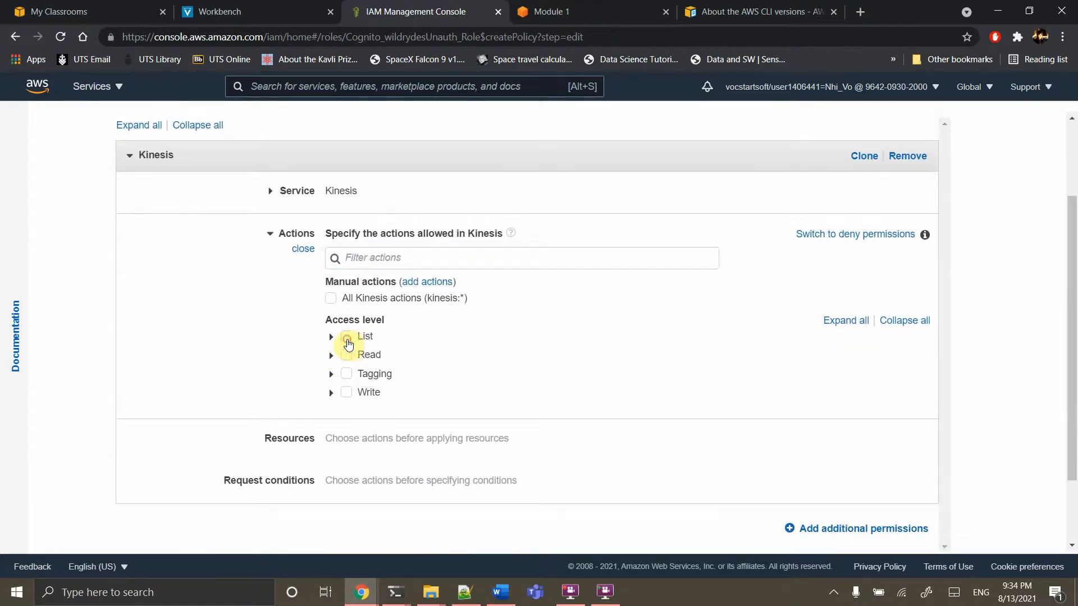
pyautogui.click(349, 355)
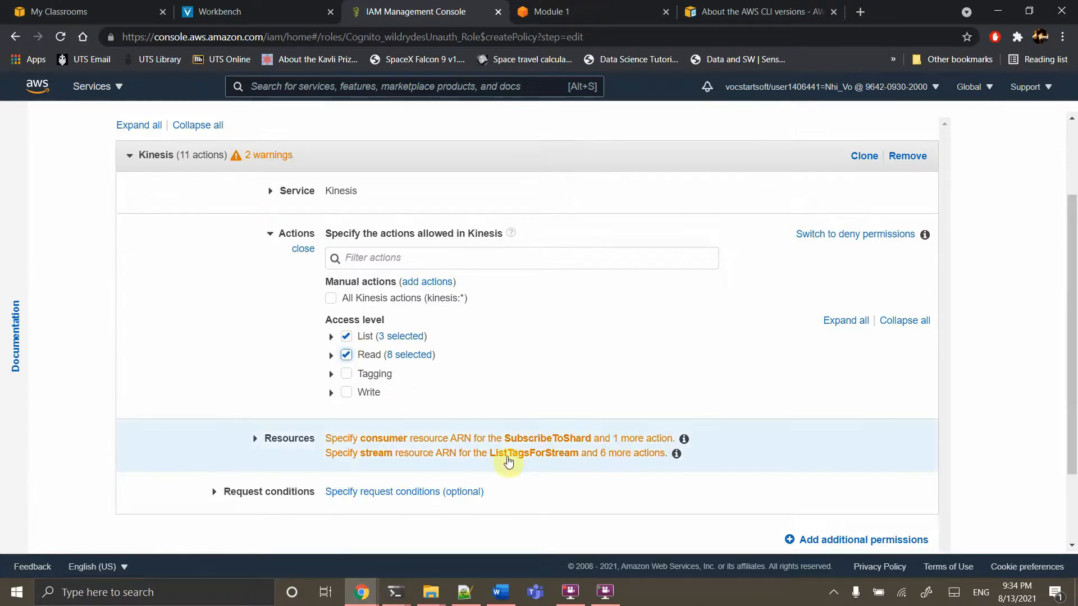
# Expand the policy's Resources section and start adding a stream ARN
pyautogui.click(514, 456)
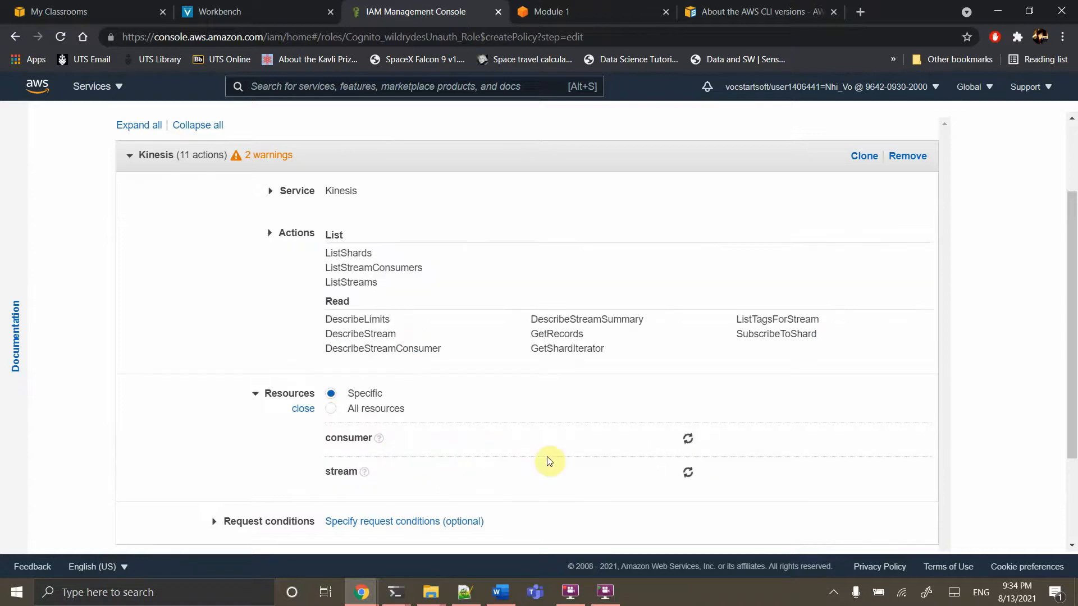
pyautogui.scroll(-1, 547, 456)
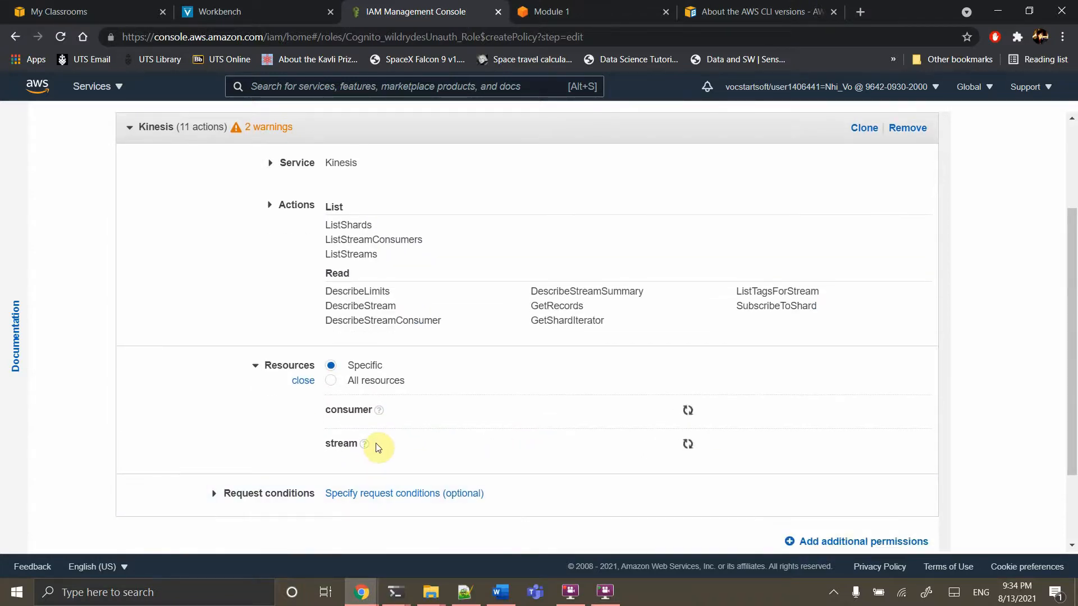
pyautogui.click(482, 474)
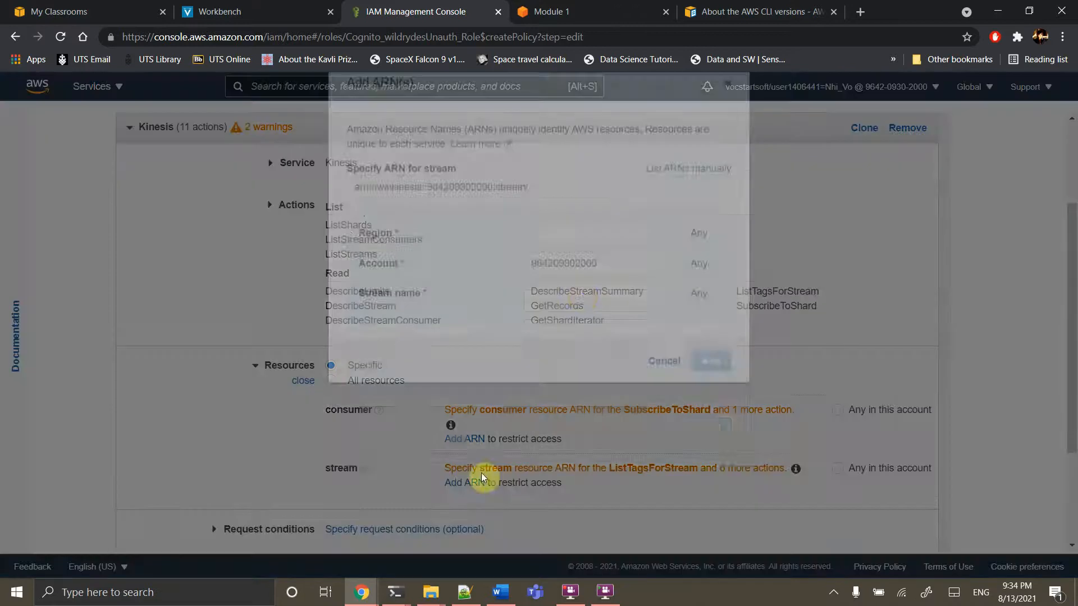
# Add the stream ARN with region us-east-1 and stream name wildrydes
pyautogui.click(583, 301)
pyautogui.write('u')
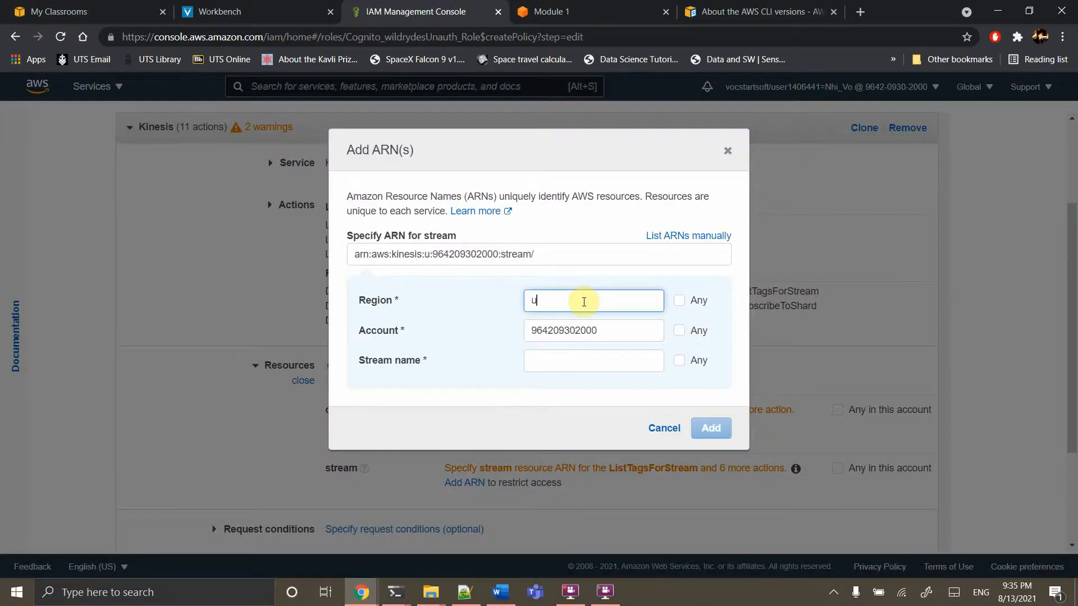
pyautogui.write('s-east-1')
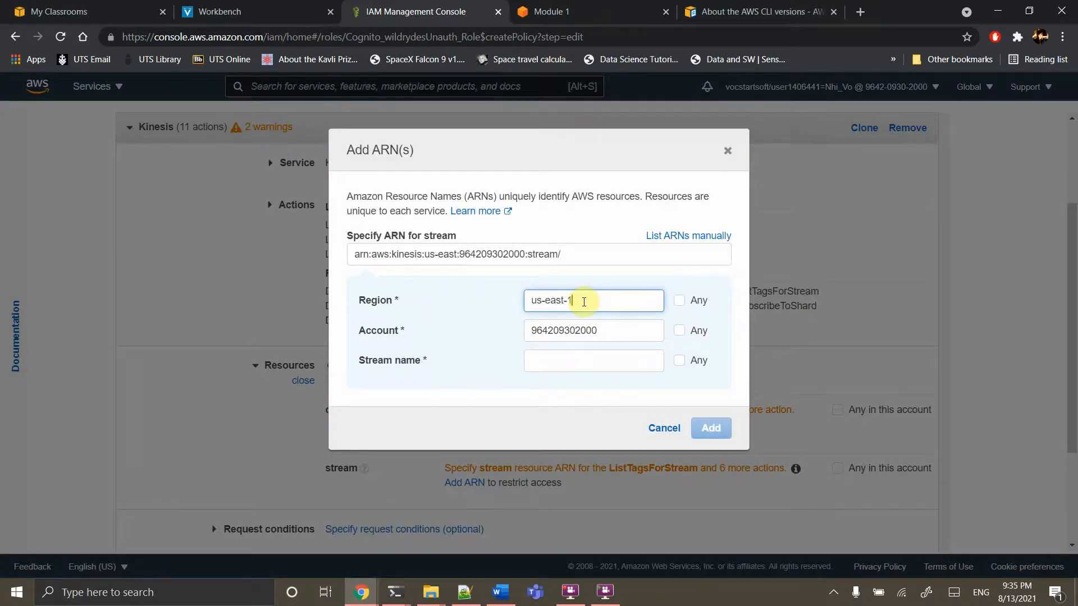
pyautogui.click(551, 369)
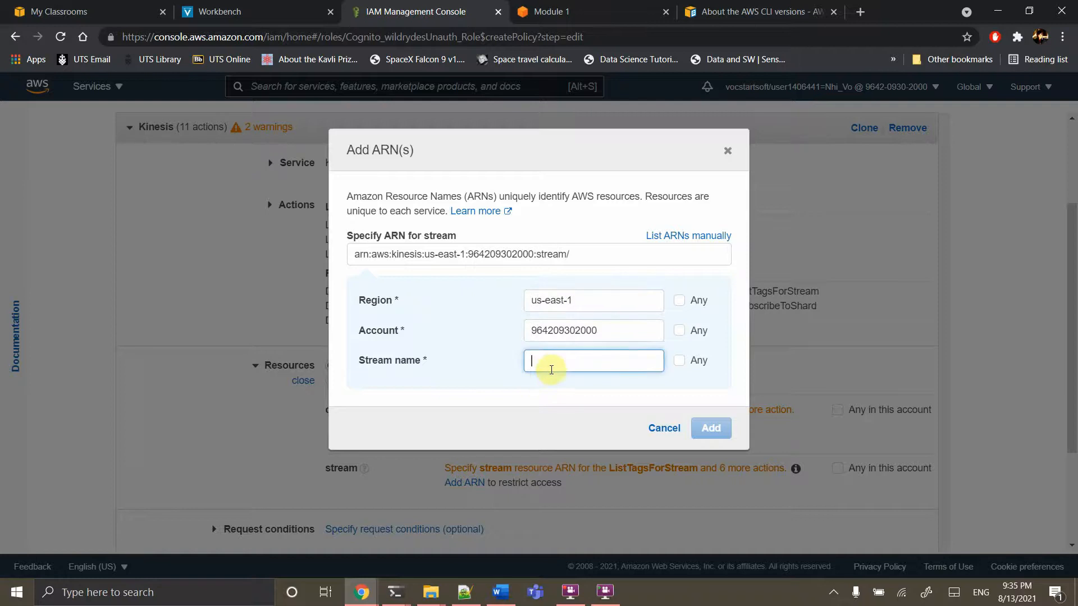
pyautogui.write('wildrydes')
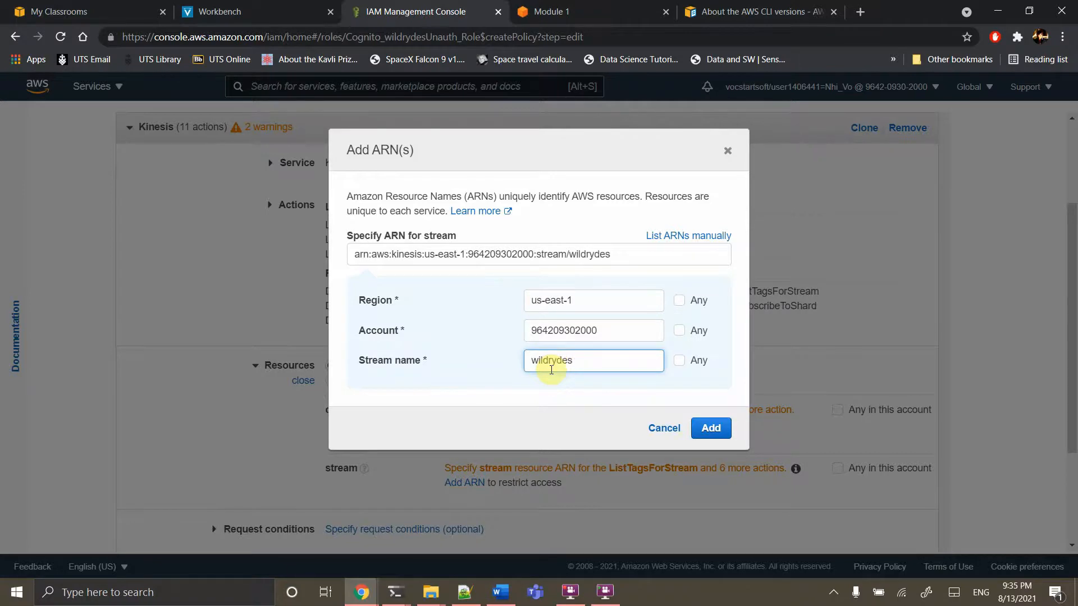
pyautogui.click(710, 428)
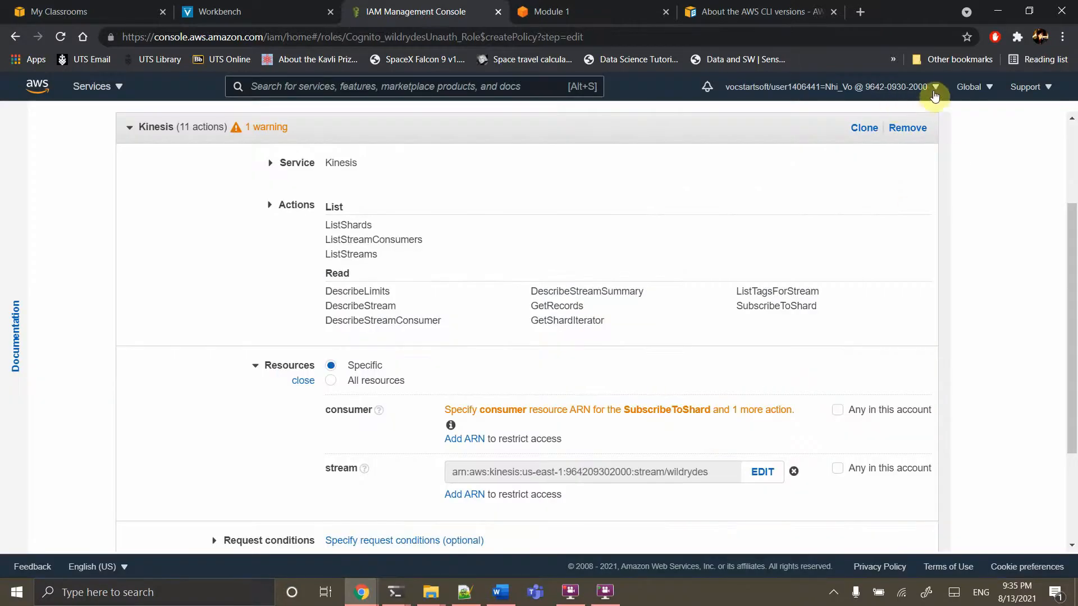
pyautogui.click(989, 88)
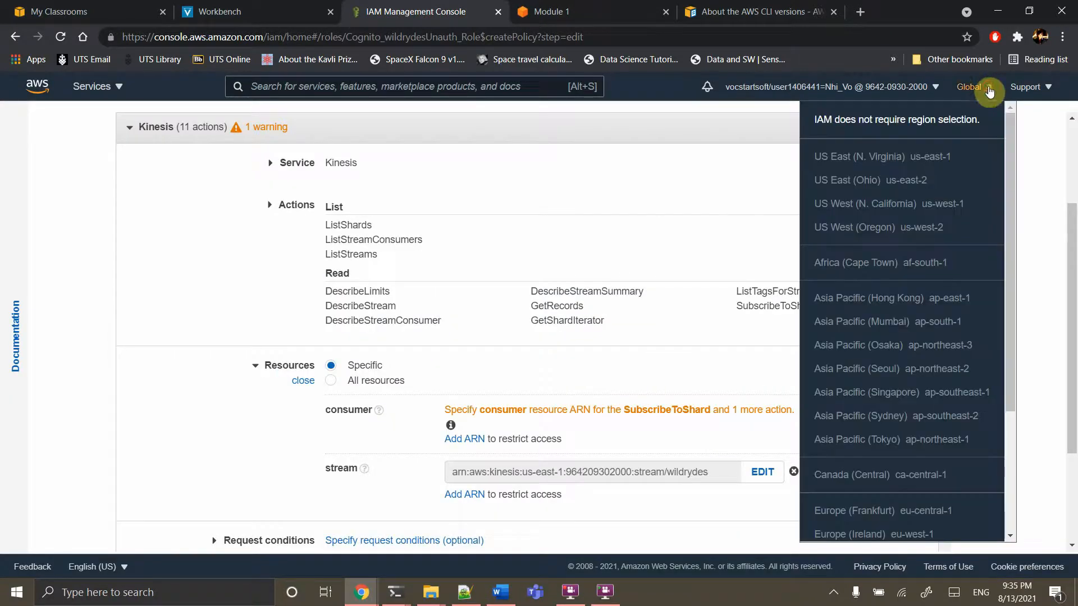
pyautogui.click(926, 87)
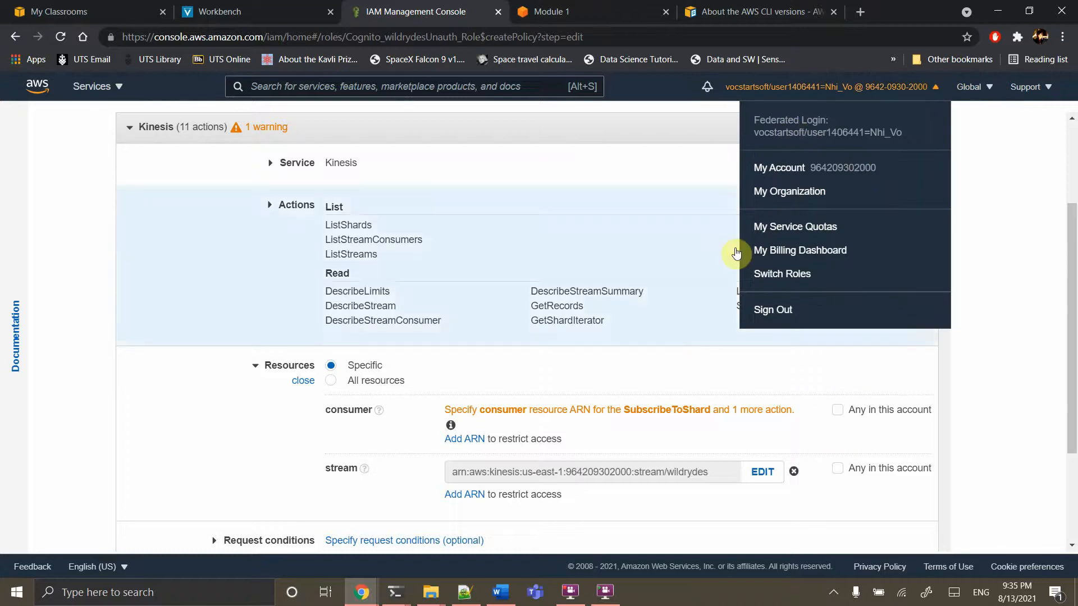
pyautogui.click(989, 92)
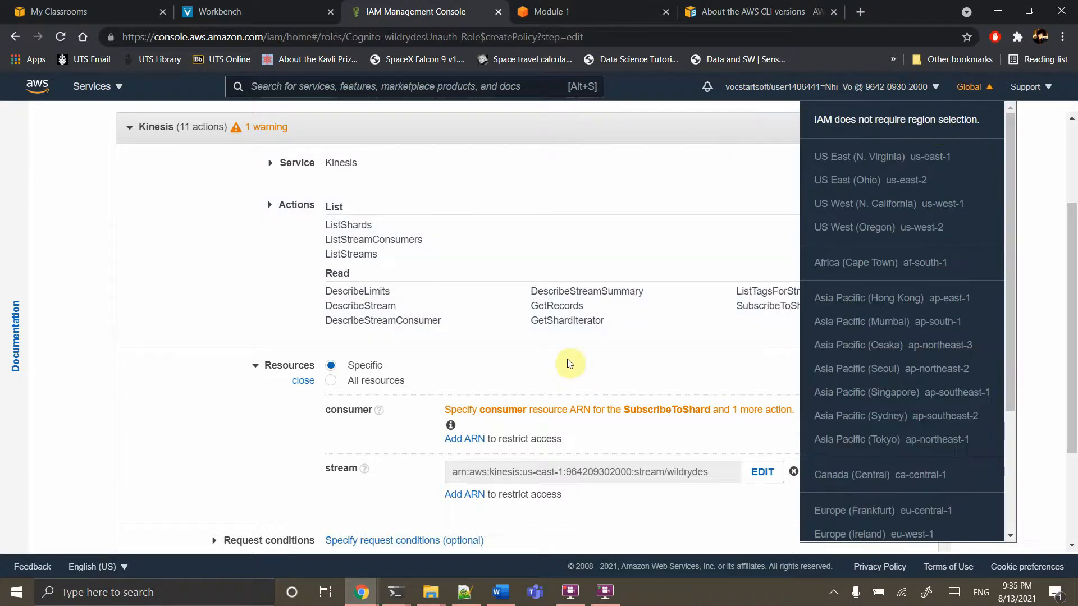
pyautogui.click(555, 365)
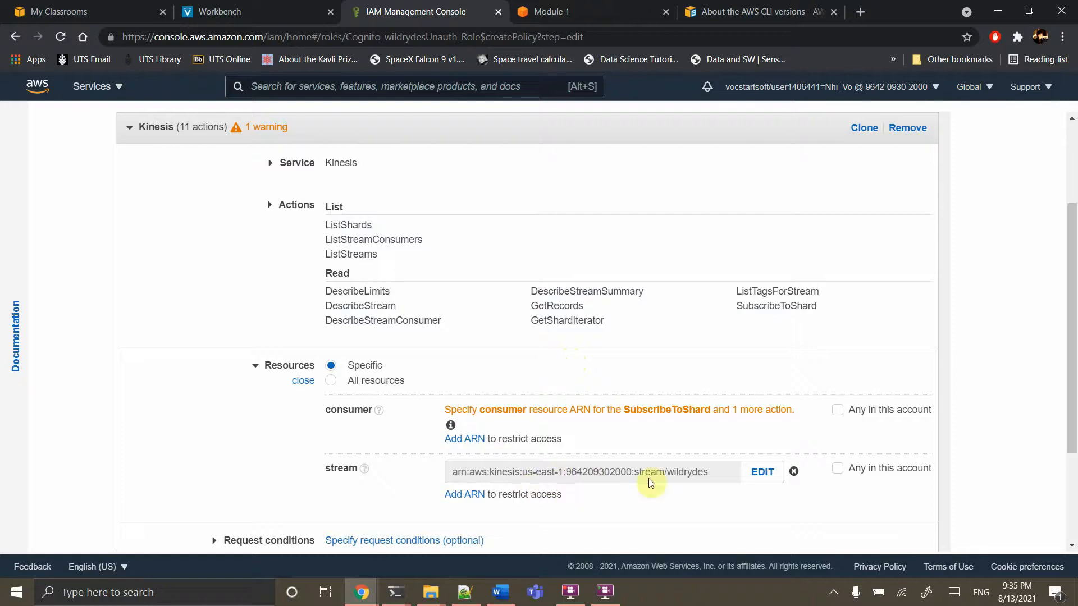
# Enter a consumer ARN with region us-east-1, stream type 'stream' and the wildrydes stream
pyautogui.click(453, 448)
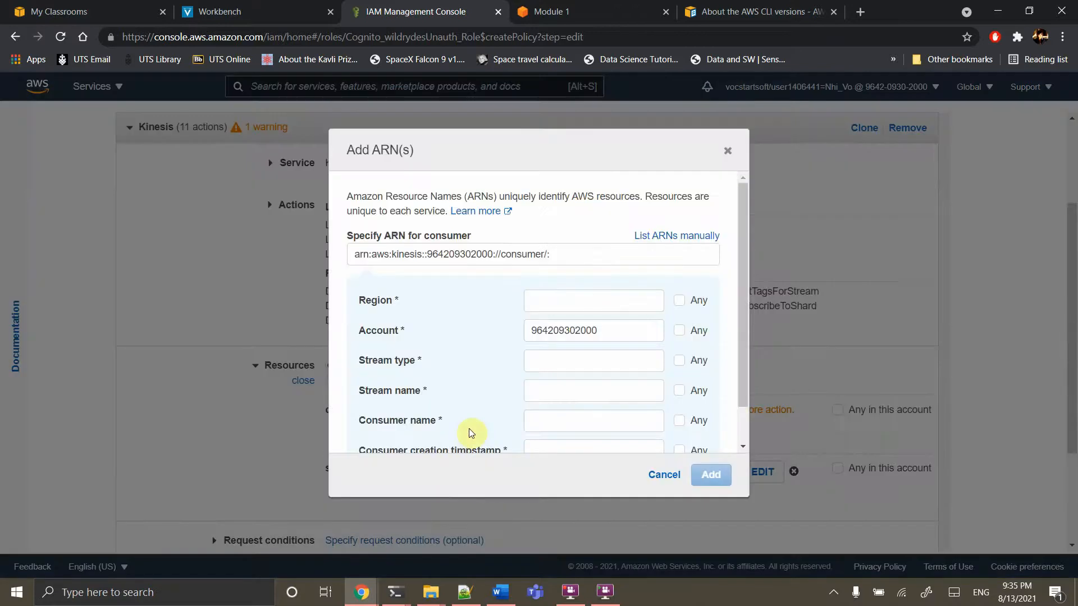
pyautogui.click(542, 306)
pyautogui.write('us')
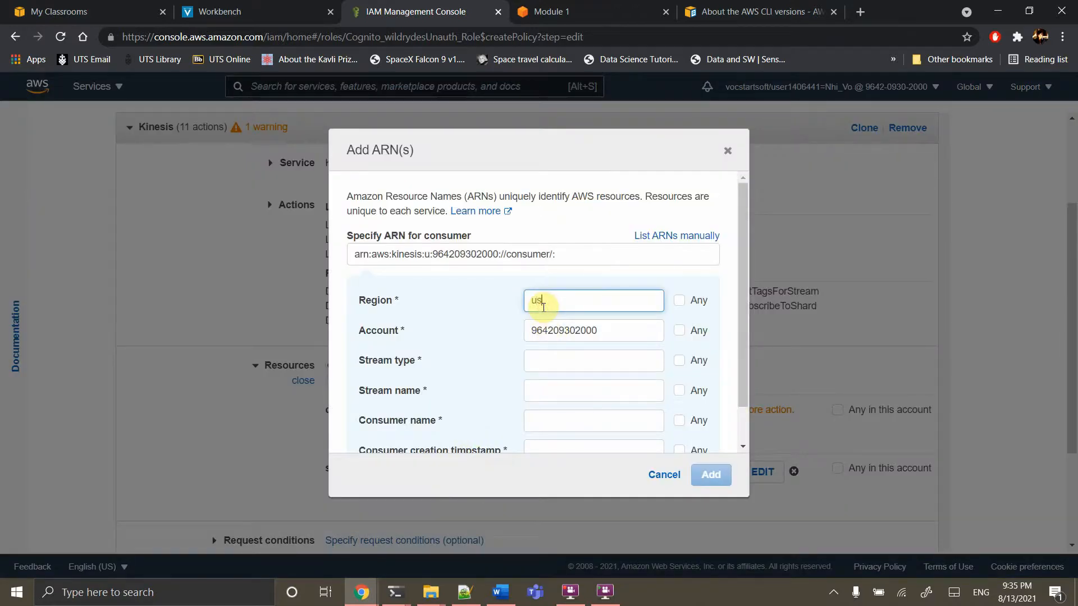
pyautogui.write('-east-1')
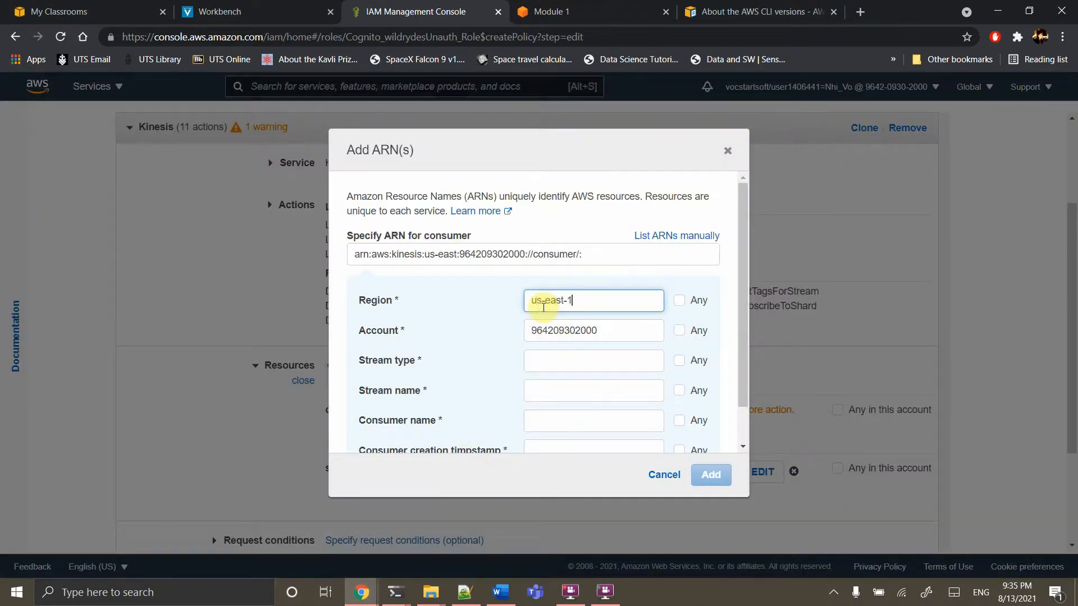
pyautogui.press('Tab')
pyautogui.press('Tab')
pyautogui.press('Tab')
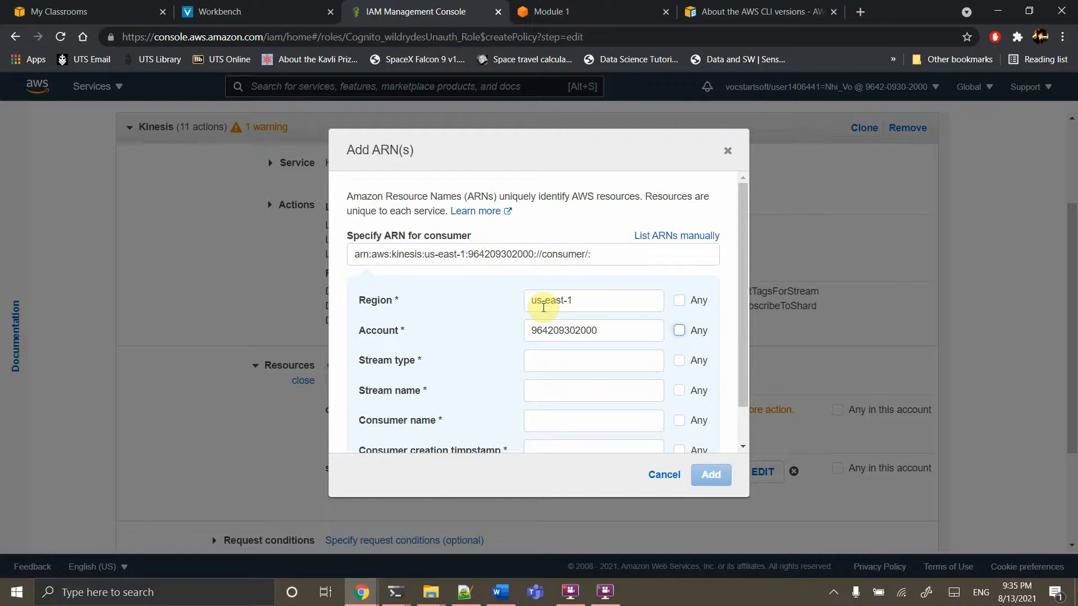
pyautogui.press('Tab')
pyautogui.write('stream')
pyautogui.press('Tab')
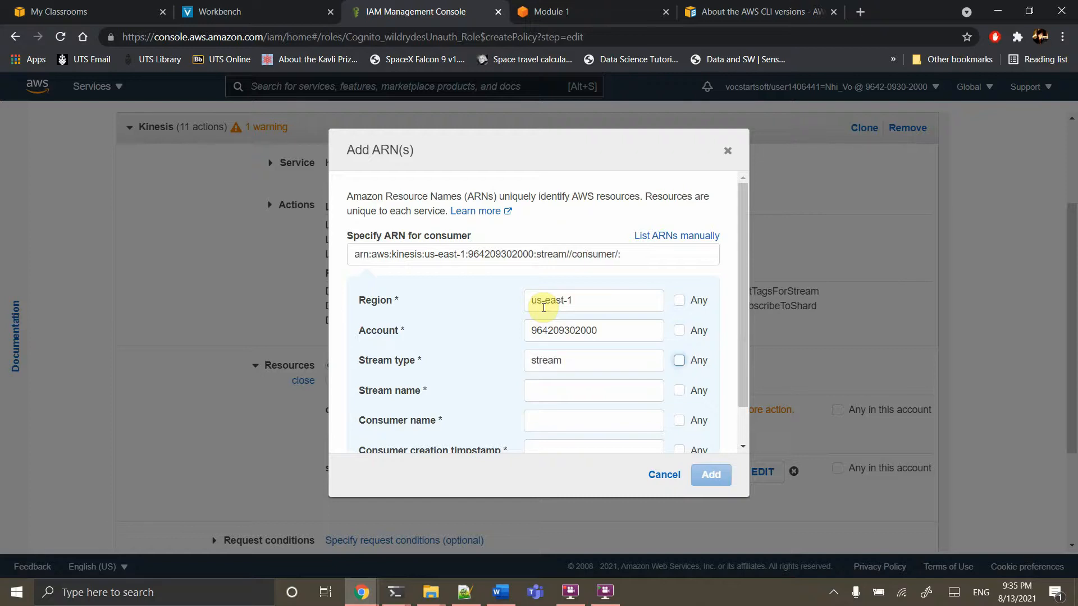
pyautogui.press('Tab')
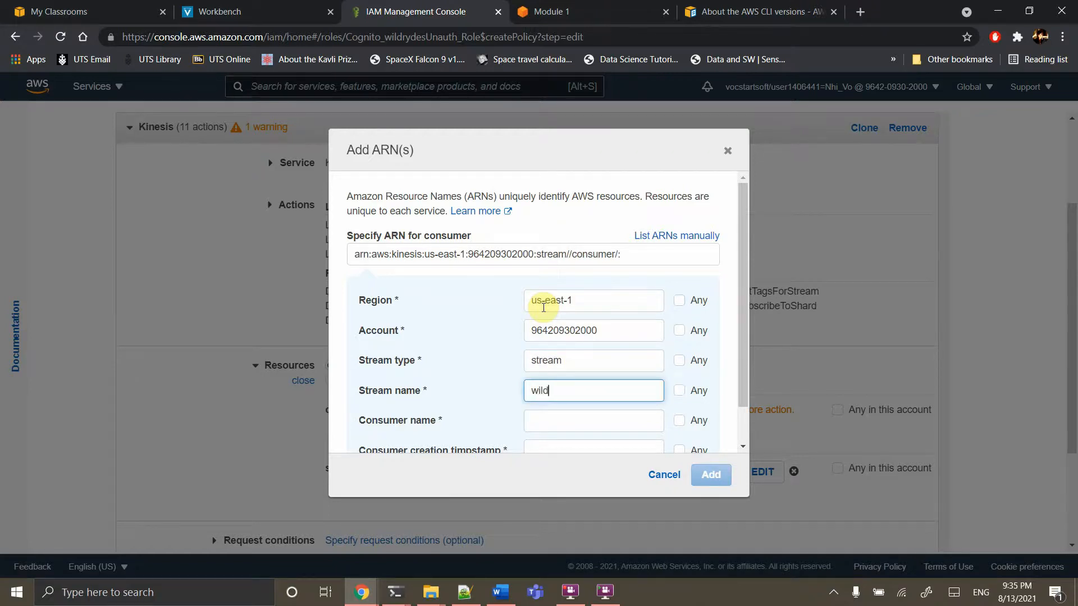
pyautogui.press('Tab')
pyautogui.press('Tab')
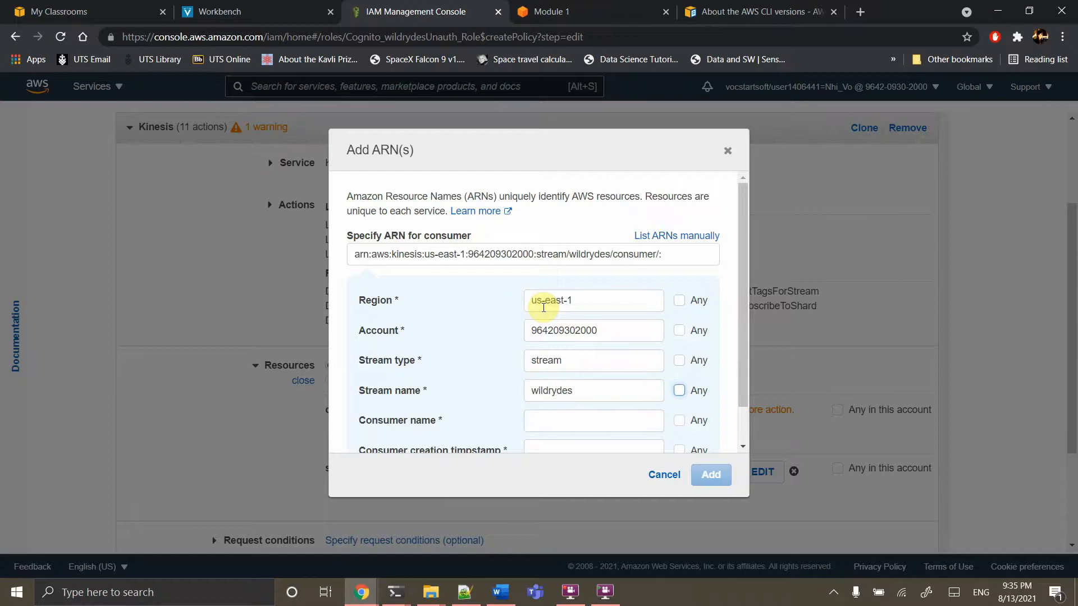
# Tick Any for consumer name and creation timestamp, and add the consumer ARN
pyautogui.scroll(-1, 597, 344)
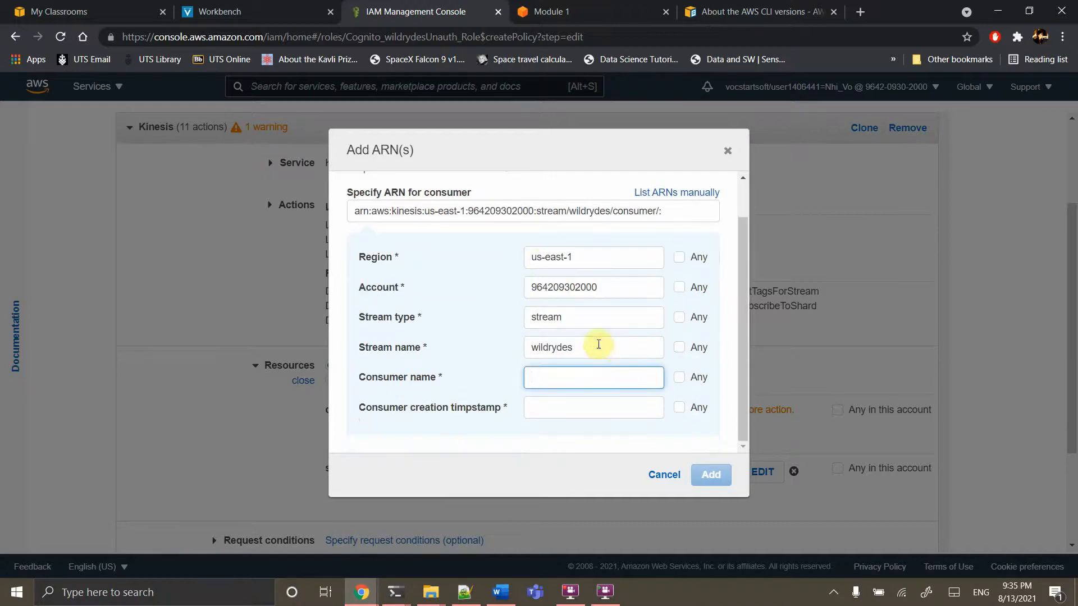
pyautogui.click(679, 377)
pyautogui.click(678, 406)
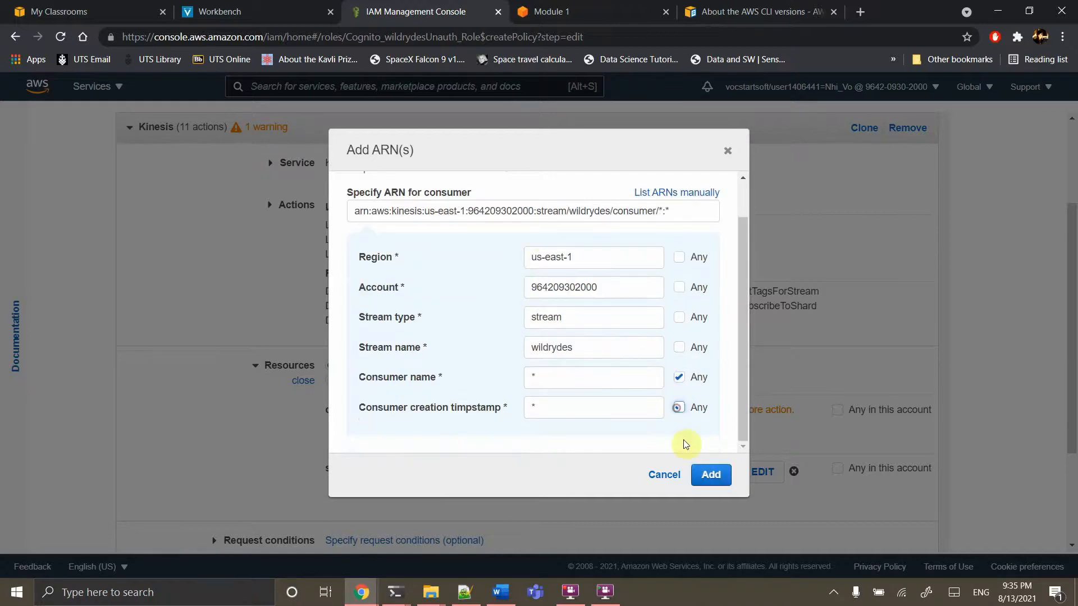
pyautogui.click(708, 475)
pyautogui.scroll(-3, 712, 472)
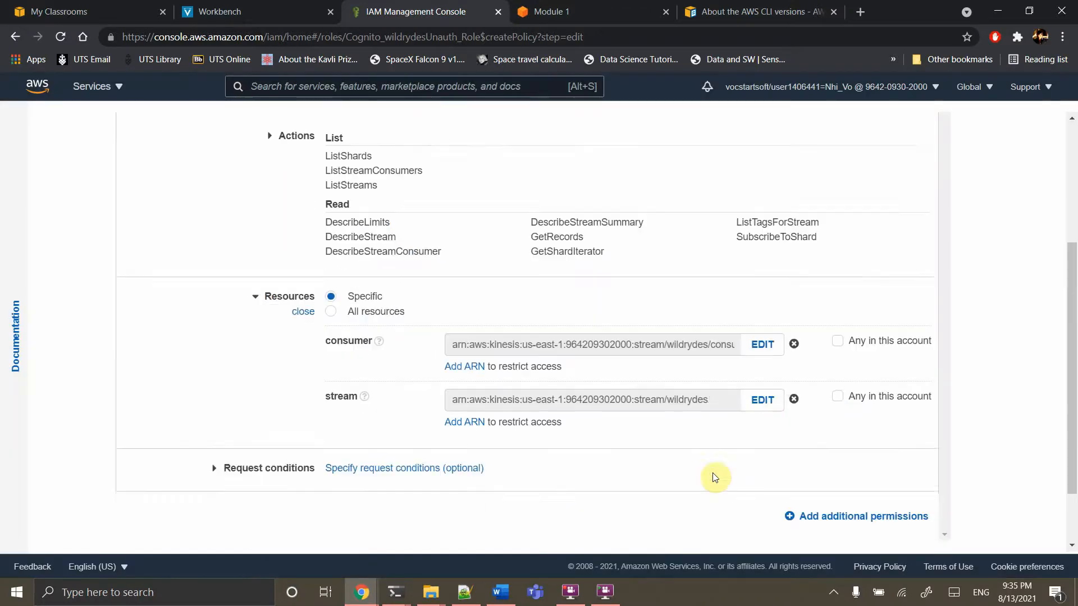
# Review the policy, name it wildrydesDashboardPolicy after fixing a typo, and create it
pyautogui.click(906, 548)
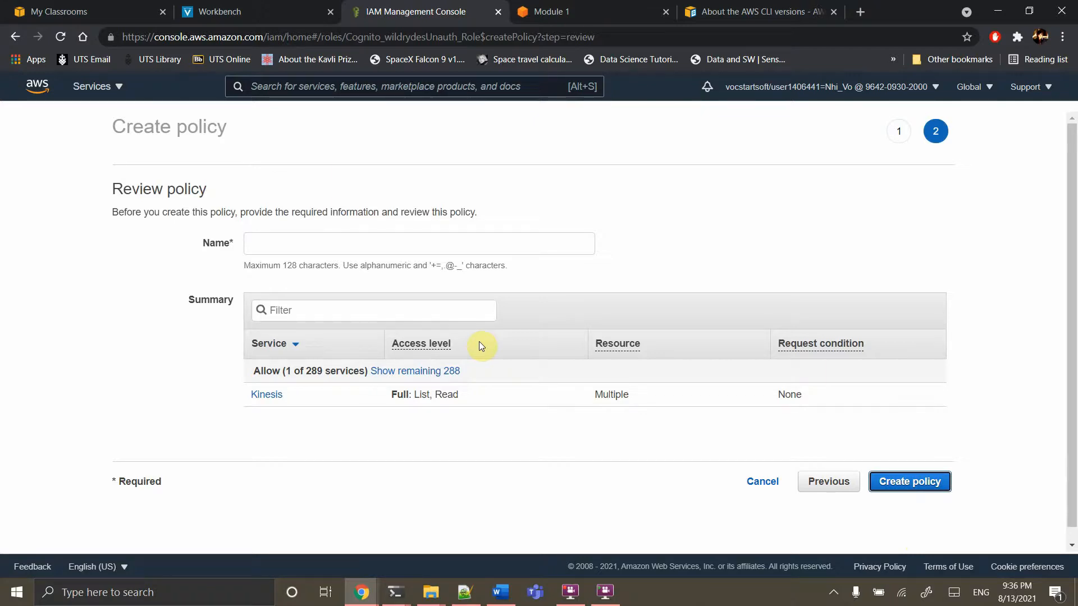
pyautogui.click(351, 240)
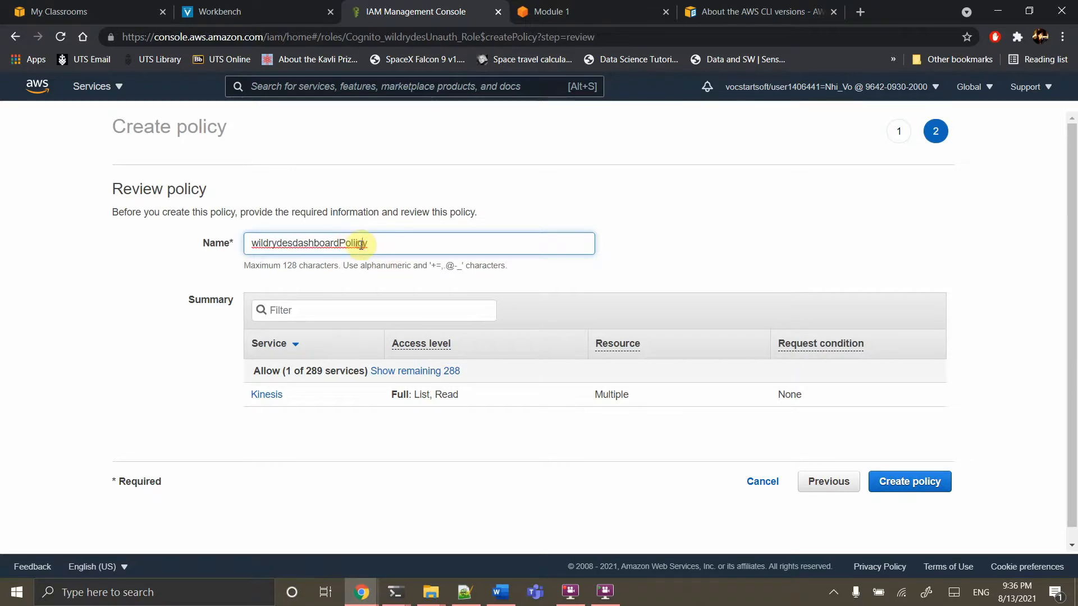
pyautogui.press('BackSpace')
pyautogui.press('BackSpace')
pyautogui.write('D')
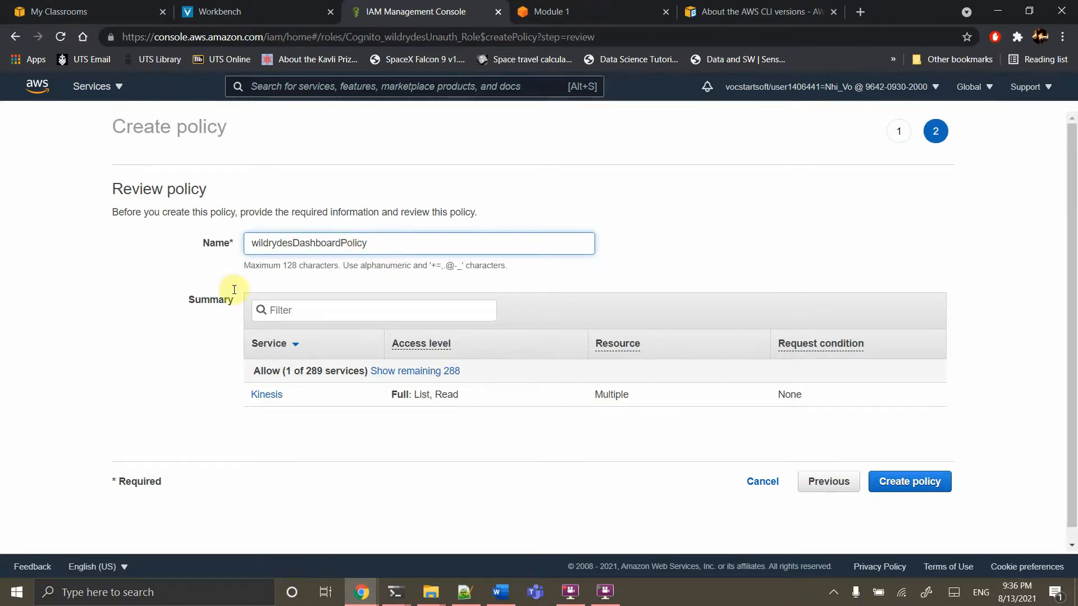
pyautogui.click(121, 363)
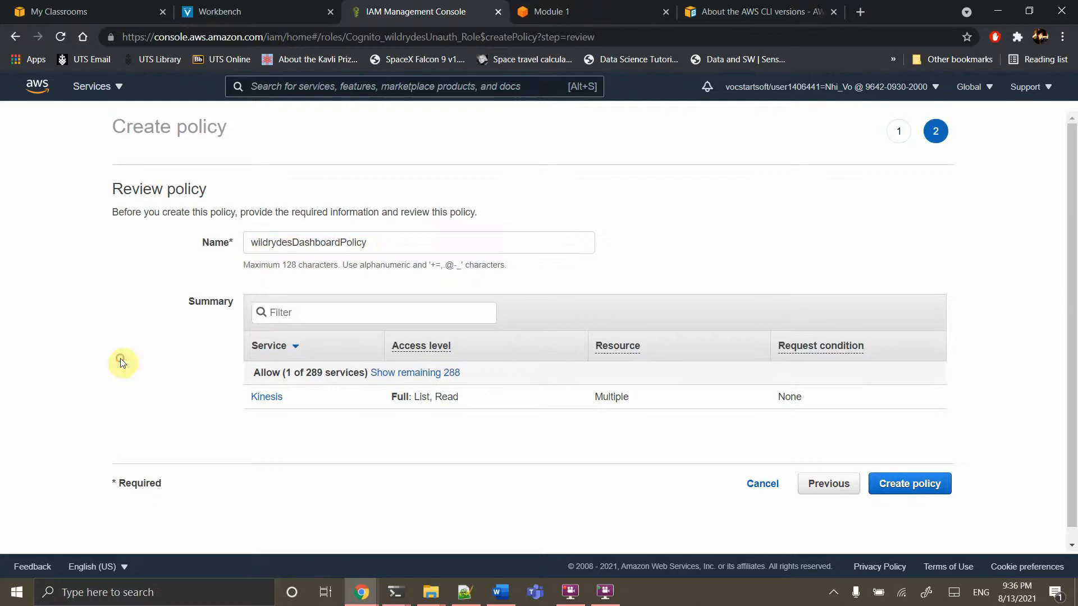
pyautogui.click(915, 496)
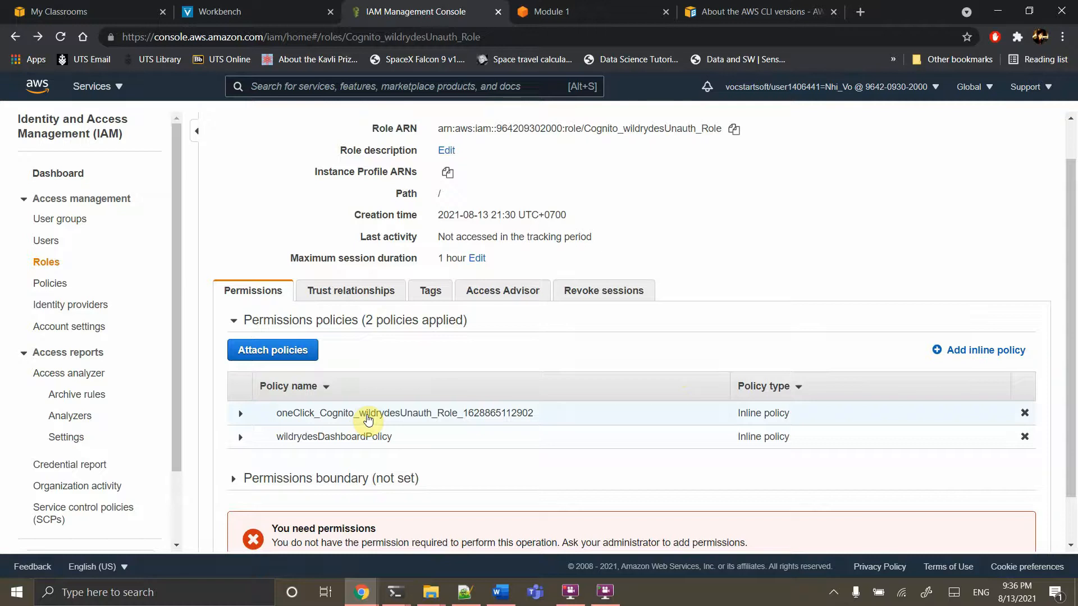
# Expand Step 6 in Module 1 and open the Unicorn Dashboard link in a new tab
pyautogui.click(546, 7)
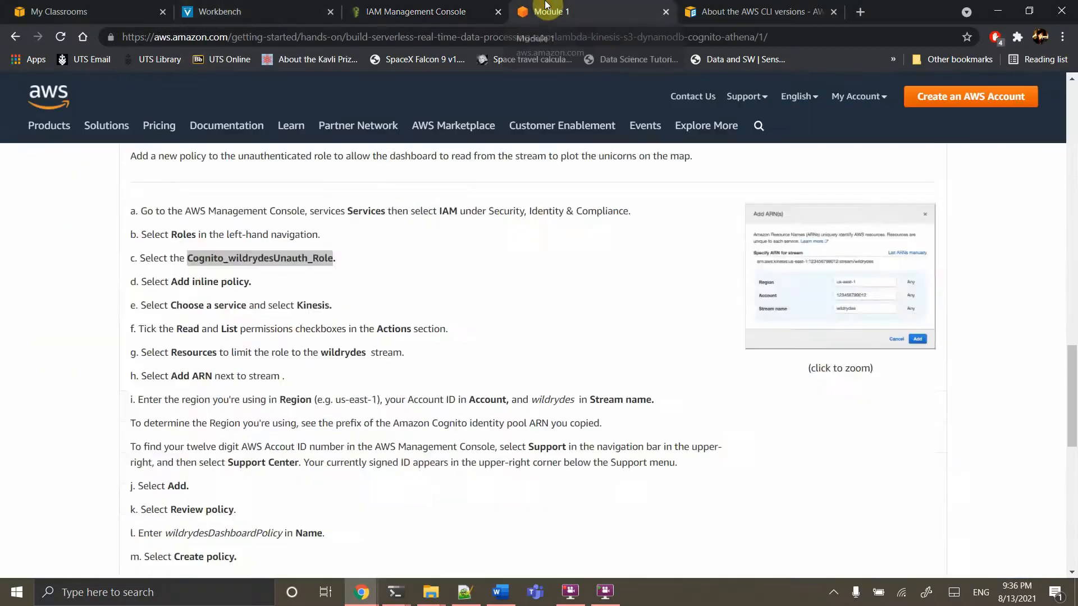
pyautogui.scroll(-6, 374, 360)
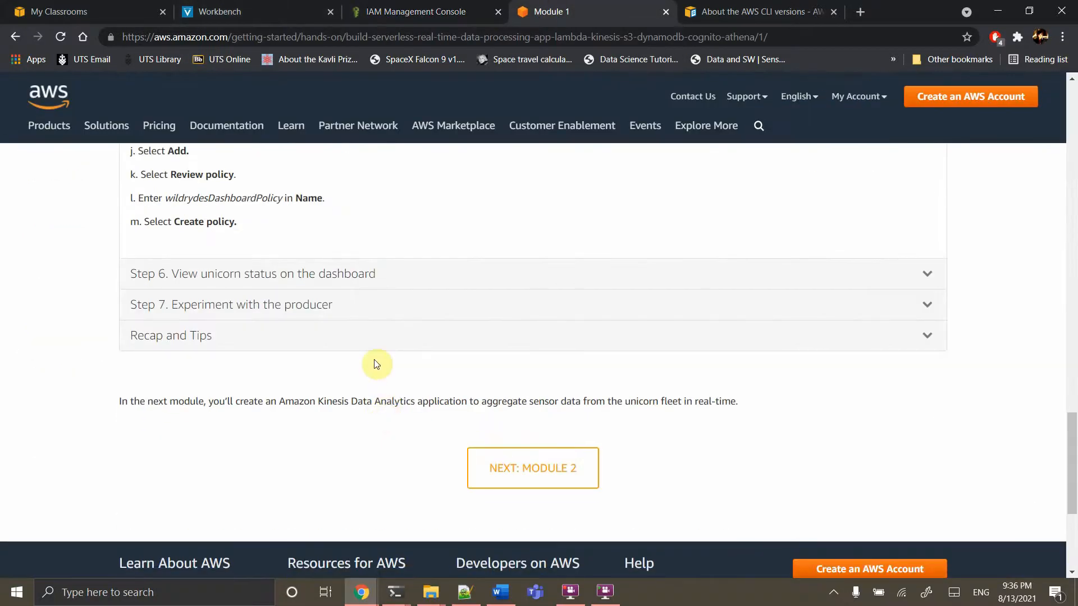
pyautogui.click(314, 274)
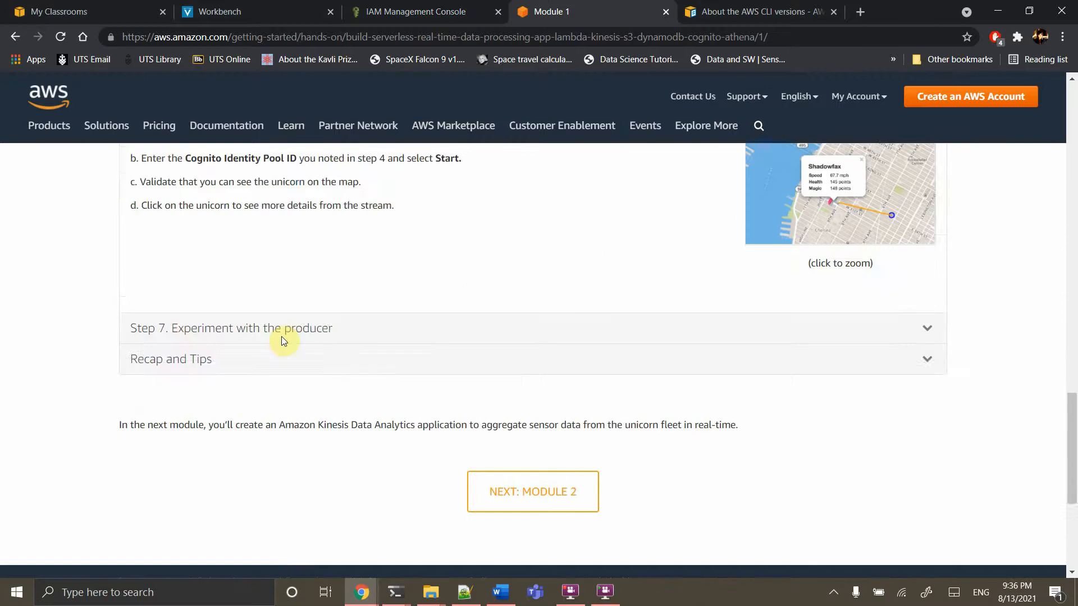
pyautogui.scroll(4, 281, 336)
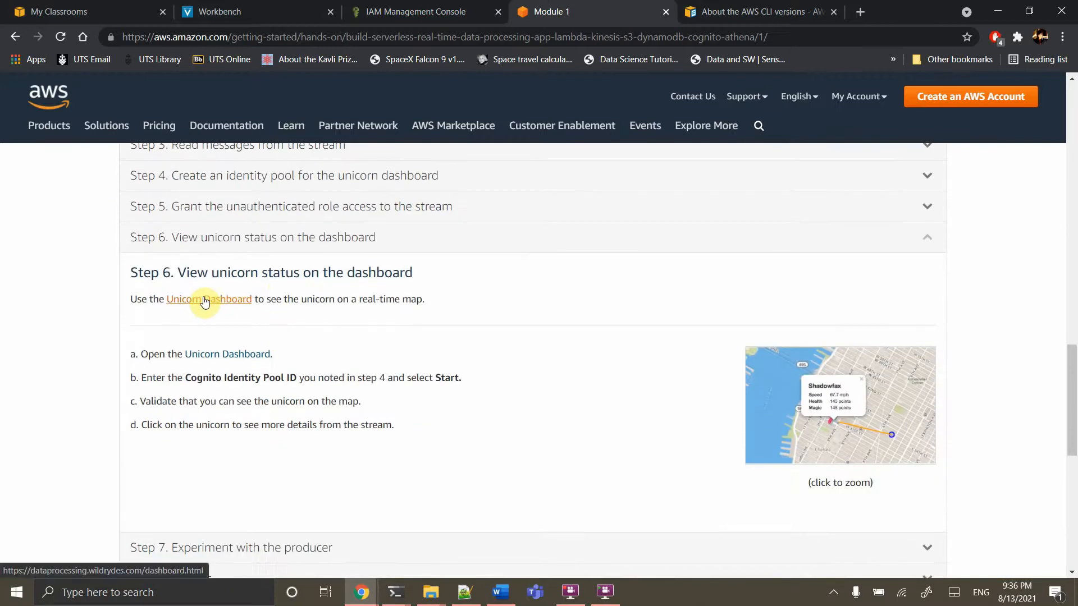
pyautogui.rightClick(205, 301)
pyautogui.click(233, 305)
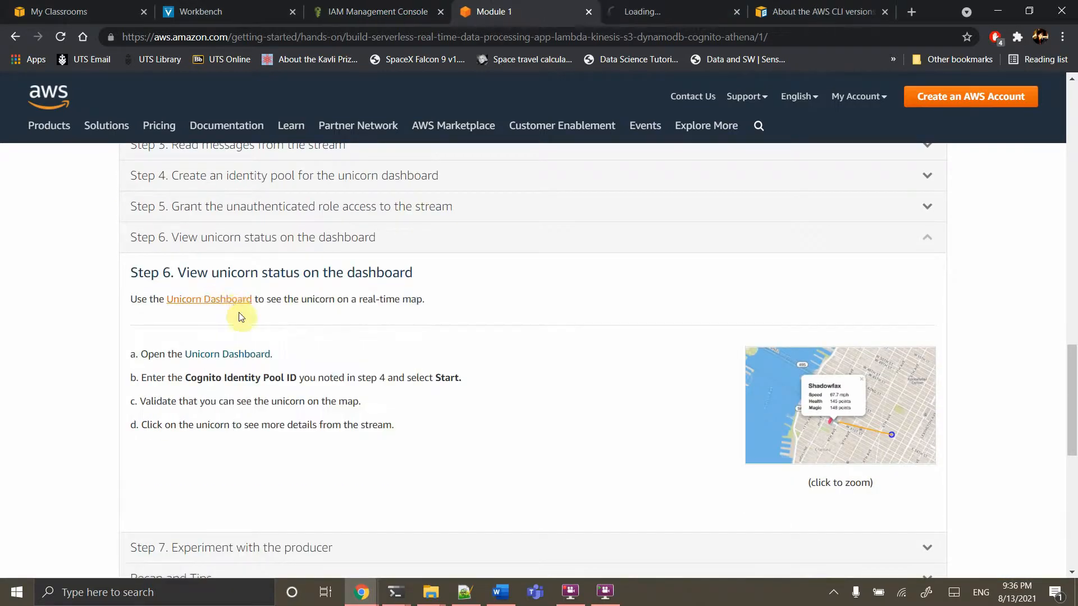
pyautogui.click(672, 9)
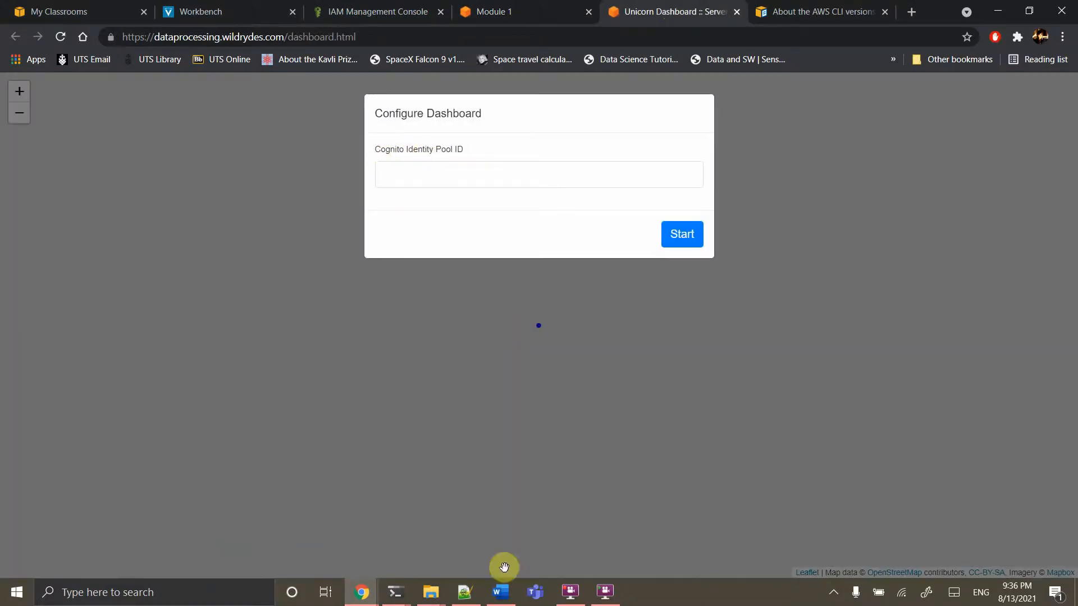
# Copy the Cognito Identity Pool ID from the Notepad++ notes
pyautogui.click(464, 593)
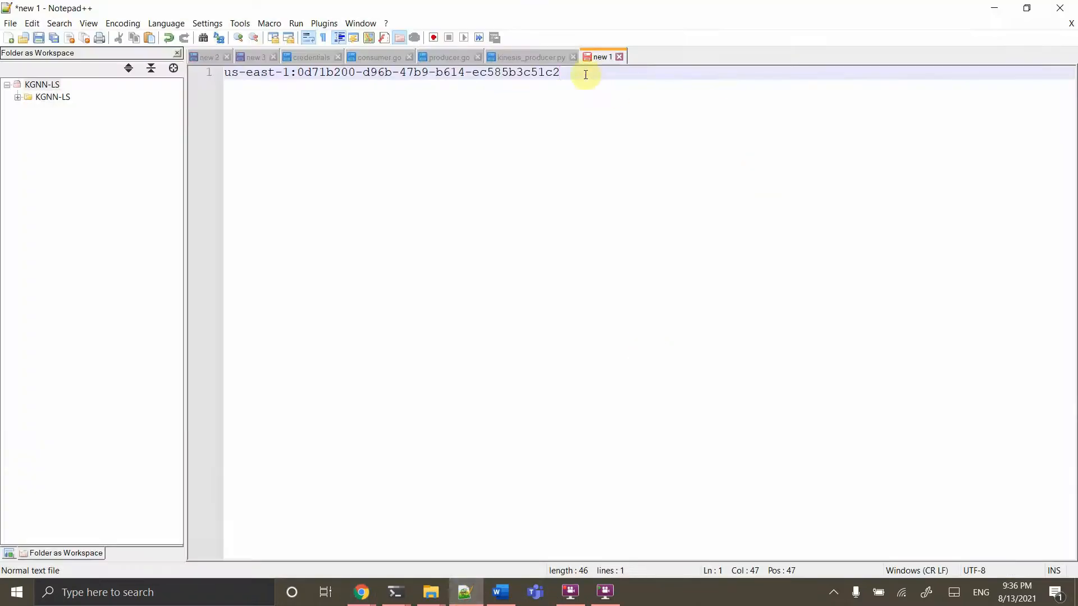
pyautogui.moveTo(584, 74); pyautogui.dragTo(187, 31)
pyautogui.hotkey('ctrl', 'c')
pyautogui.click(400, 434)
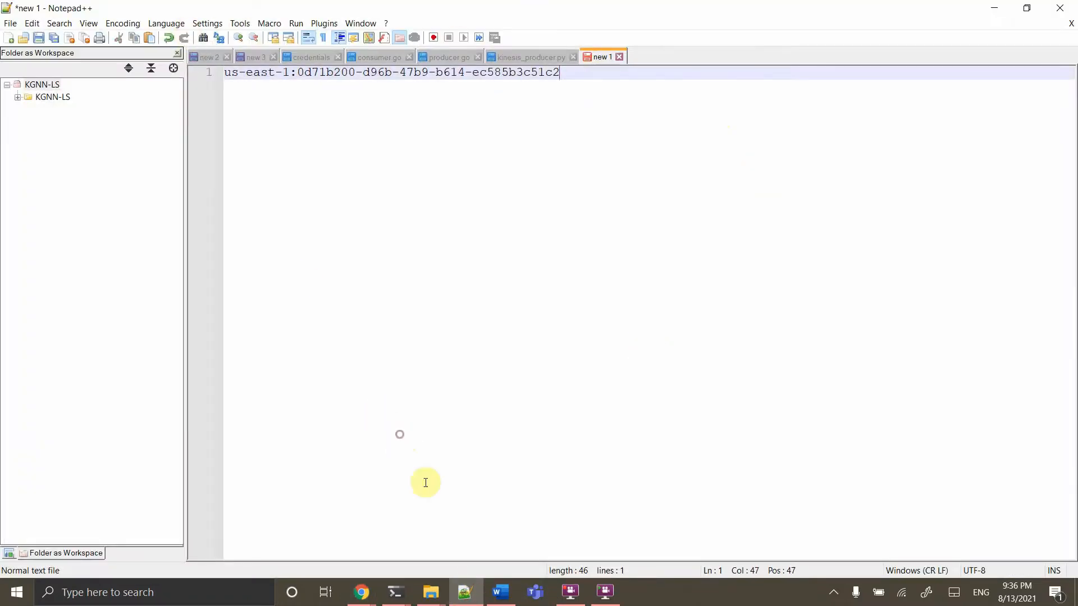
pyautogui.moveTo(362, 591)
pyautogui.click(439, 510)
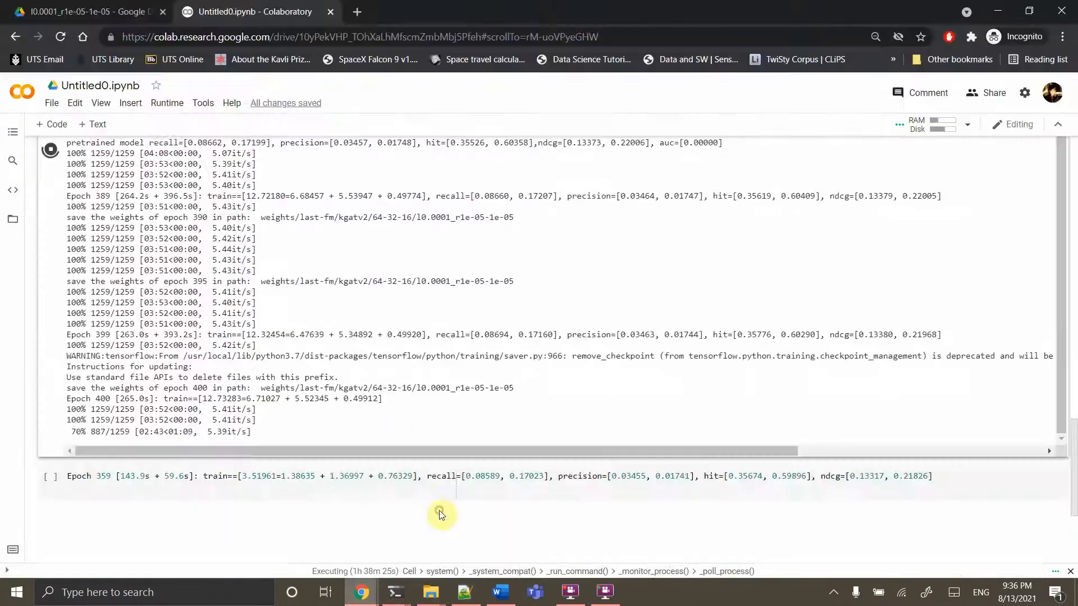
pyautogui.click(300, 545)
# Paste the pool ID into the dashboard's field and start it to show the map
pyautogui.click(448, 171)
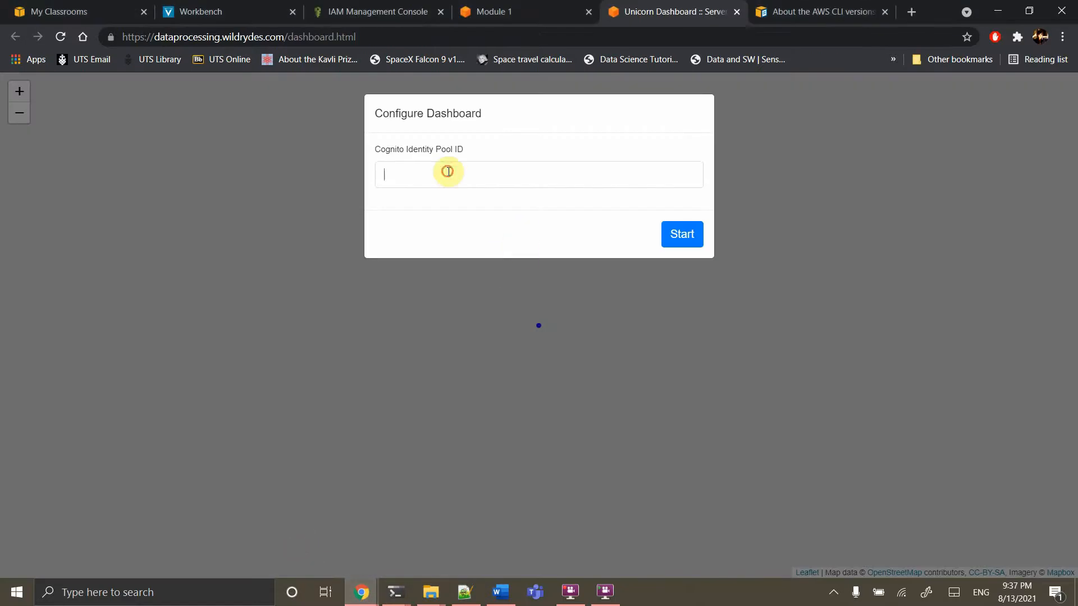
pyautogui.hotkey('ctrl', 'v')
pyautogui.click(690, 245)
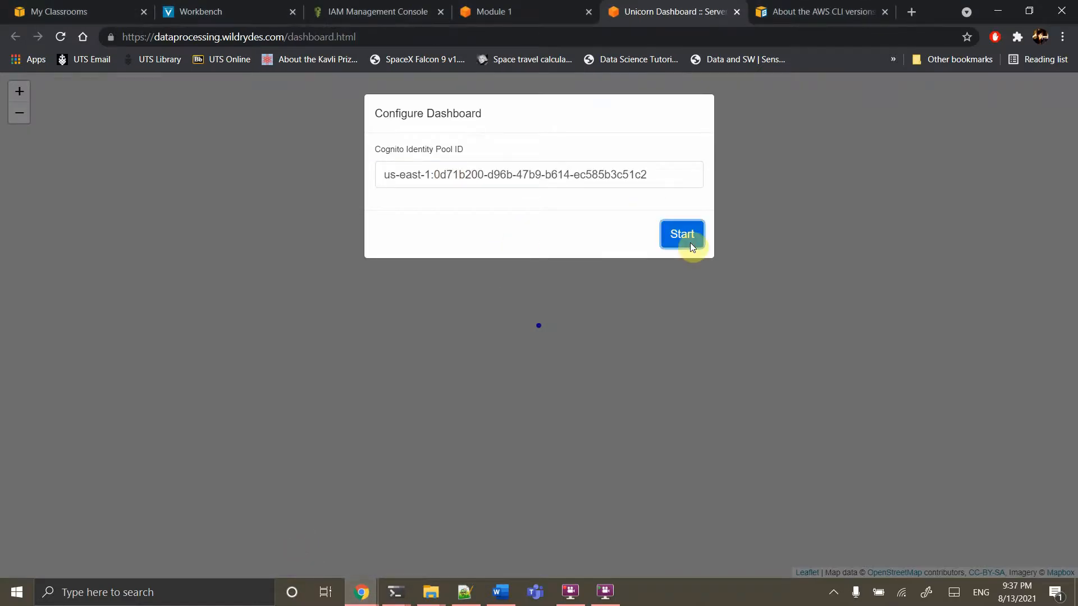
pyautogui.click(690, 244)
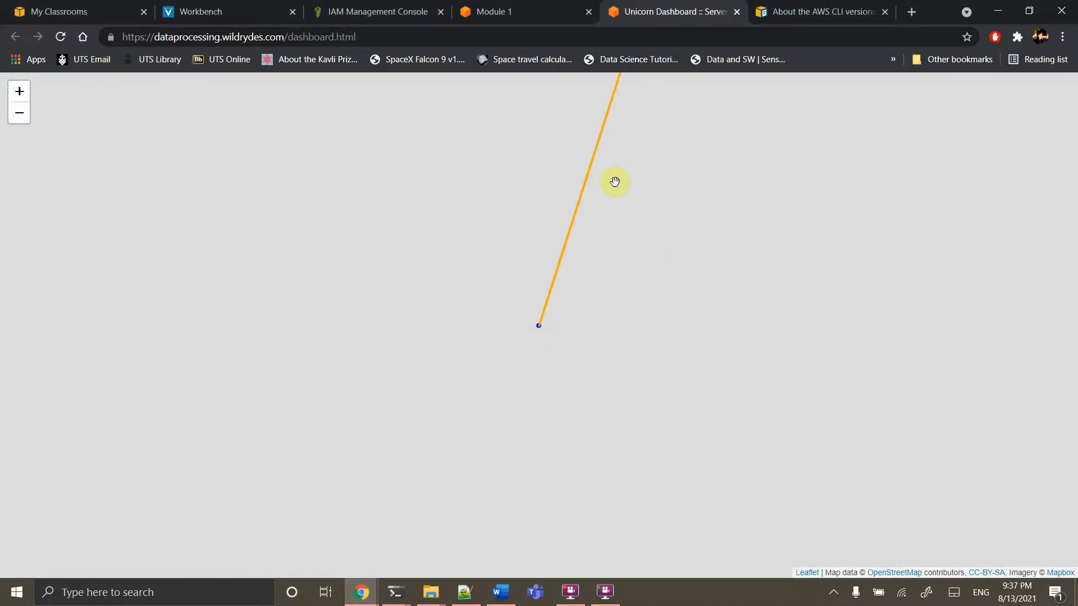
# Zoom the map out and in to frame the unicorn's full trail, then return to Module 1
pyautogui.click(19, 113)
pyautogui.click(19, 113)
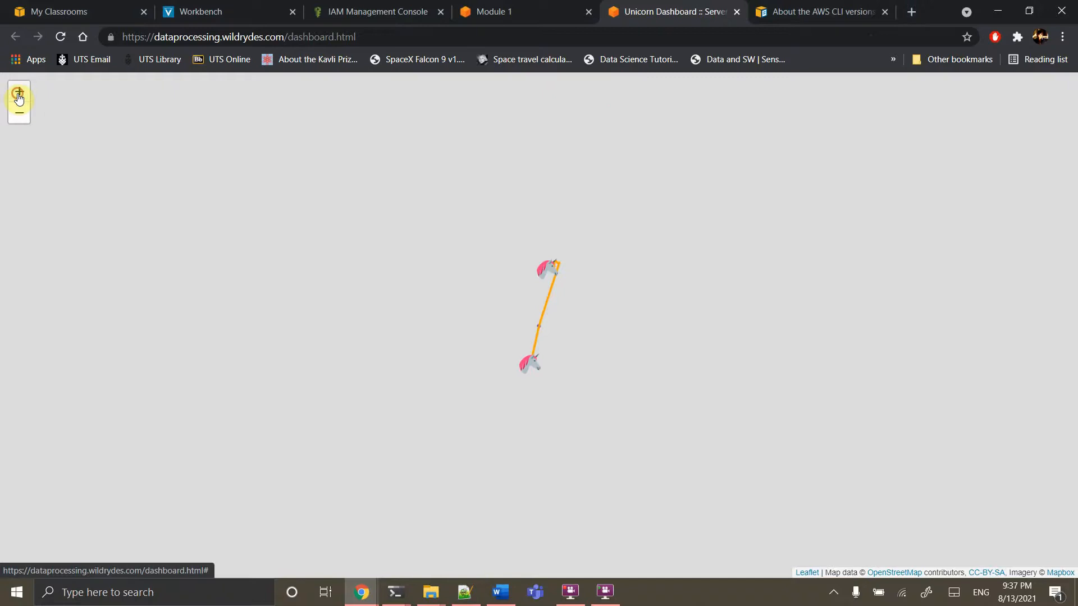
pyautogui.click(20, 96)
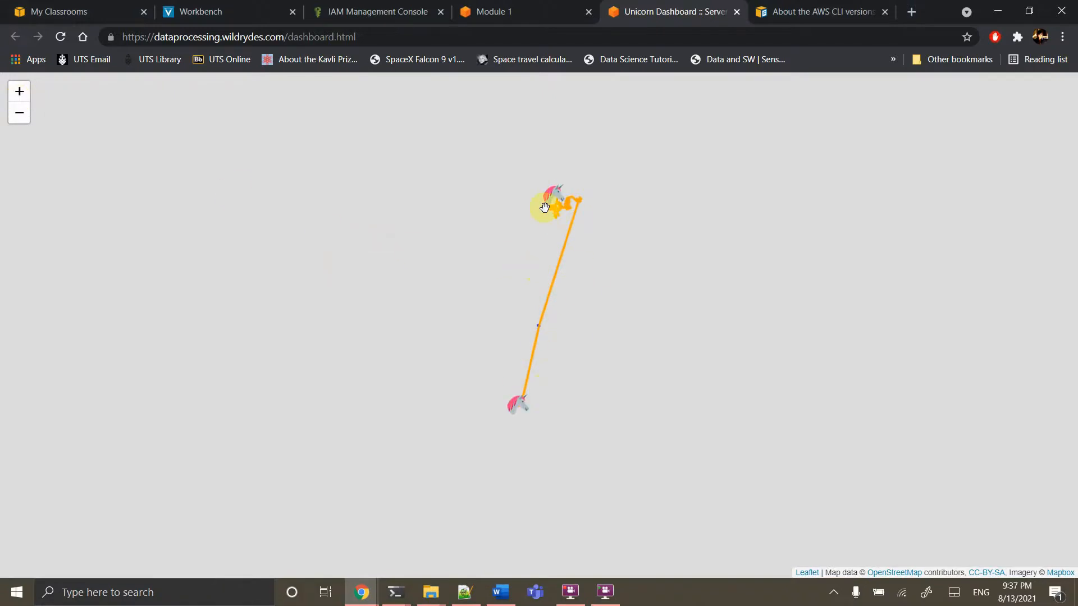
pyautogui.click(18, 96)
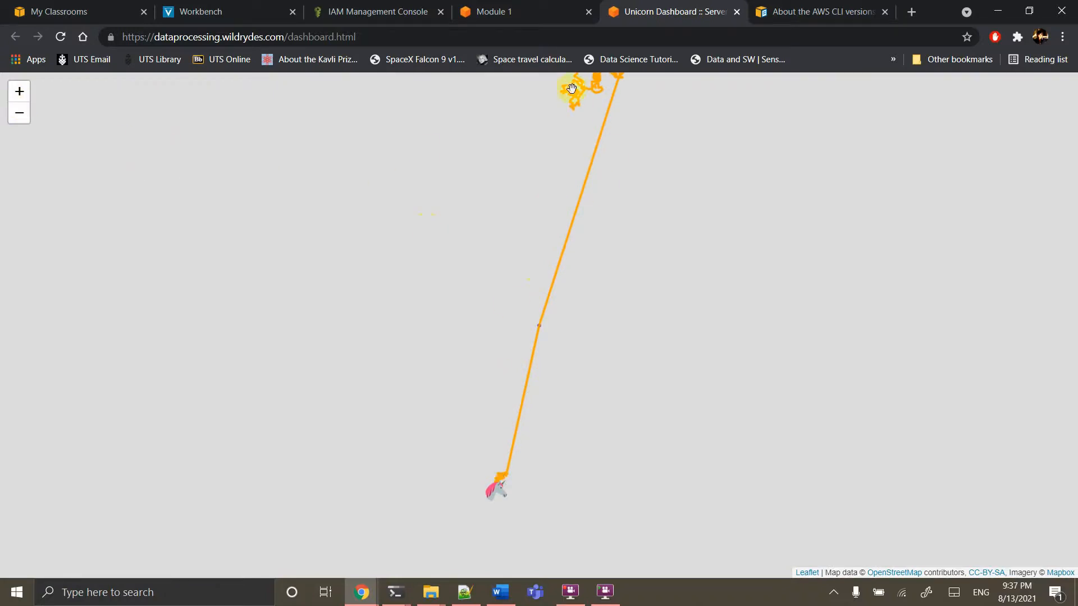
pyautogui.click(16, 120)
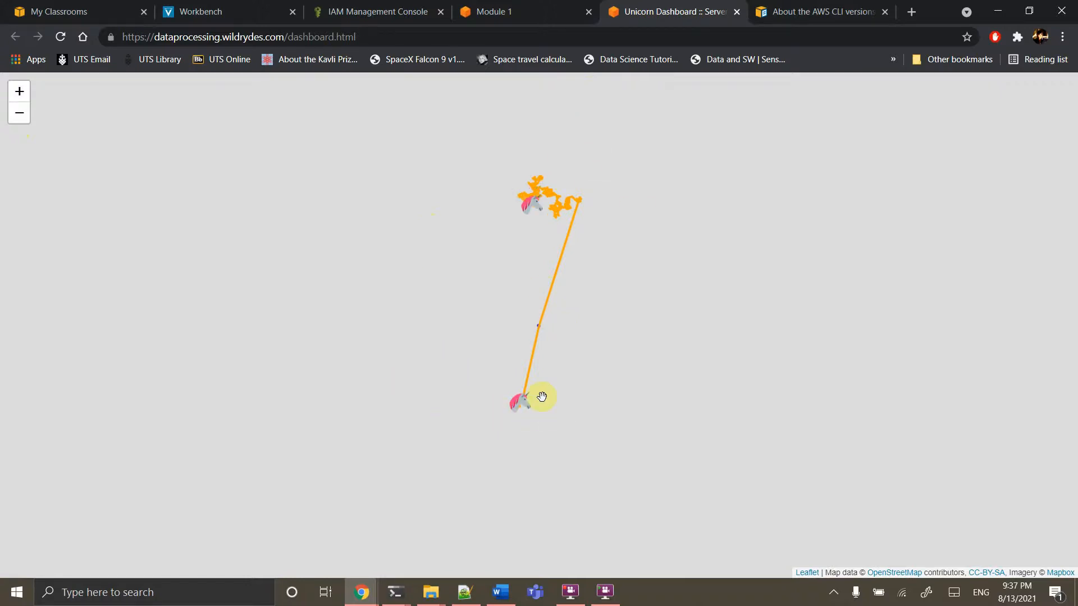
pyautogui.click(517, 12)
pyautogui.scroll(-4, 486, 402)
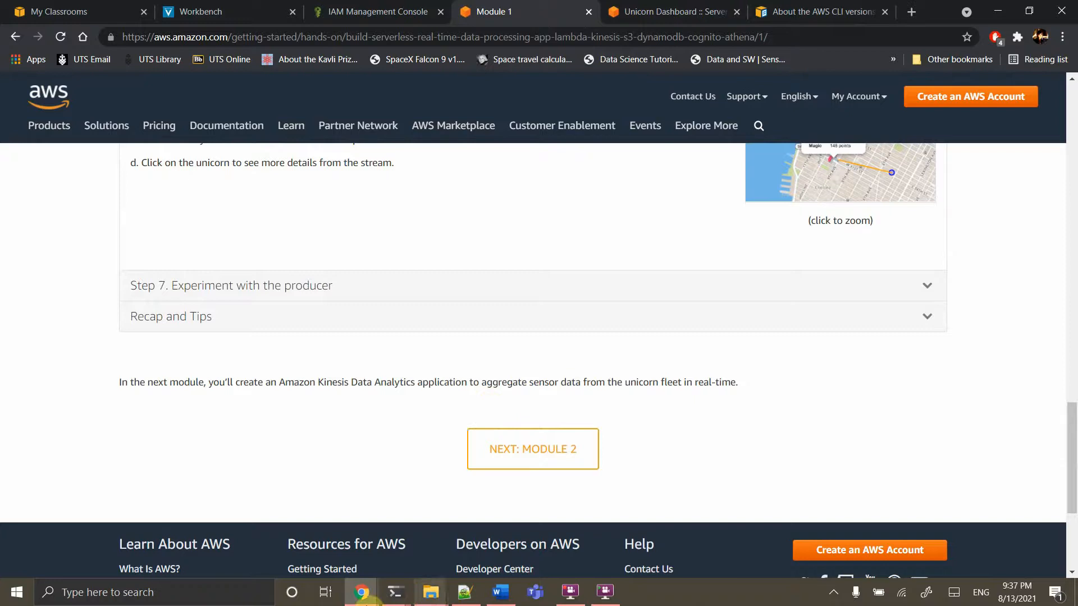
# Go to the Module 2 page and review its architecture diagram showing Kinesis Data Analytics feeding an aggregated stream
pyautogui.click(396, 592)
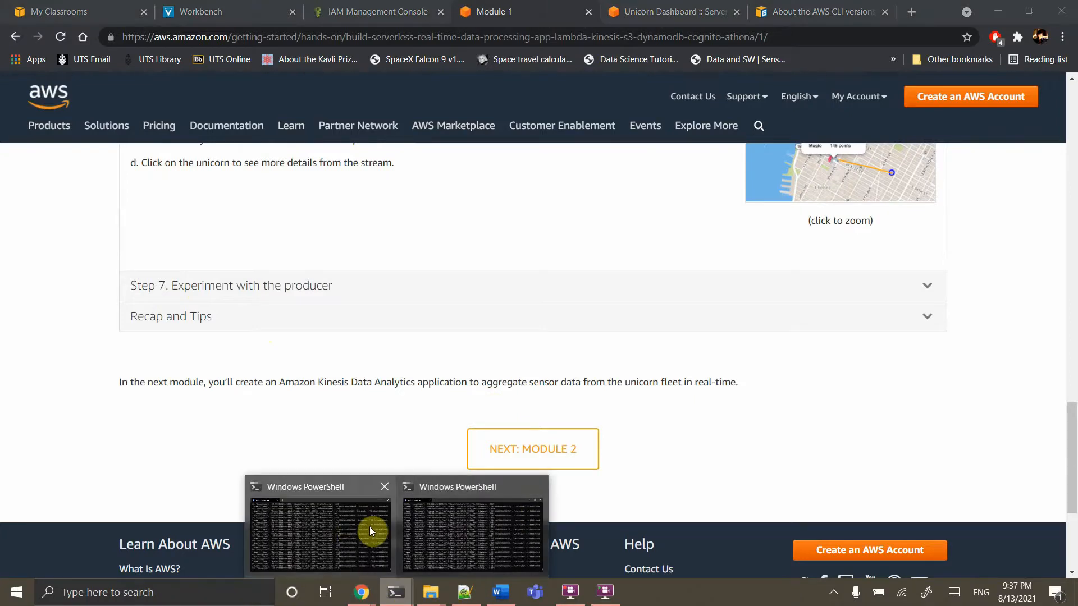
pyautogui.click(549, 449)
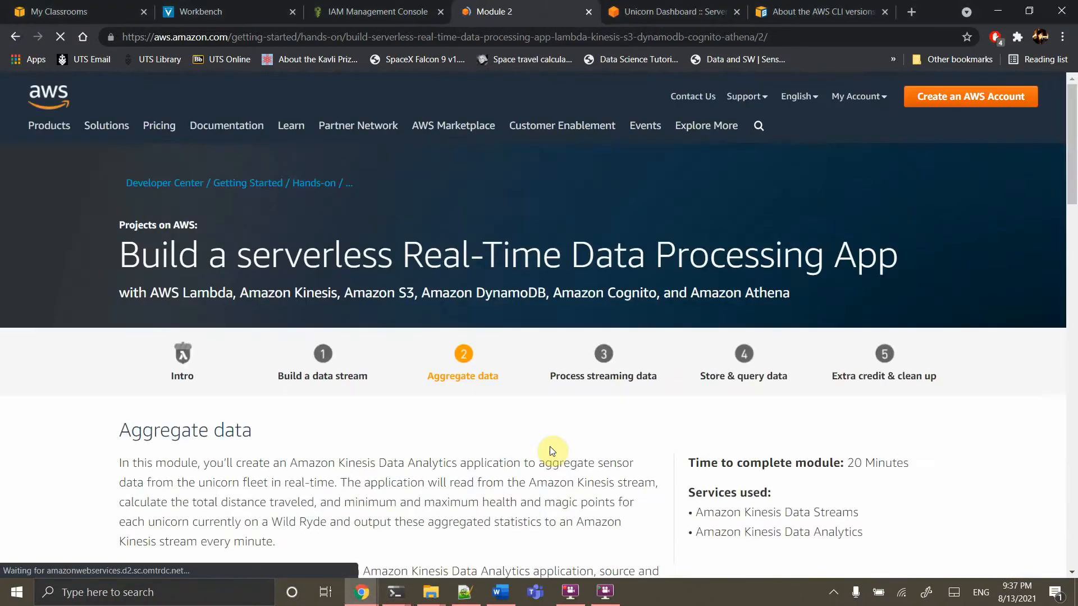
pyautogui.scroll(-3, 550, 447)
pyautogui.scroll(-6, 552, 451)
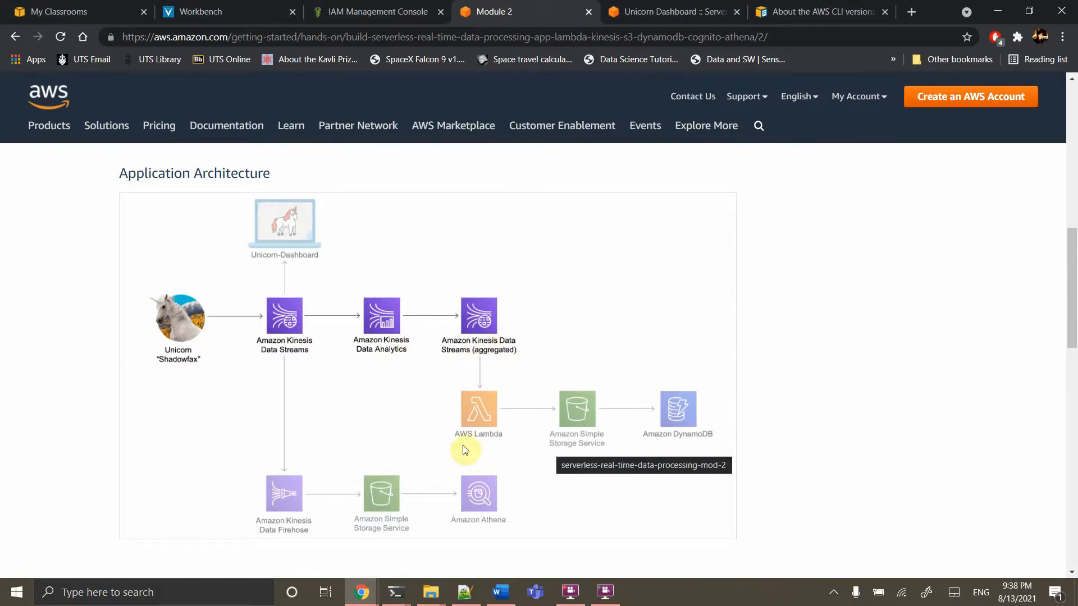
pyautogui.scroll(-6, 464, 449)
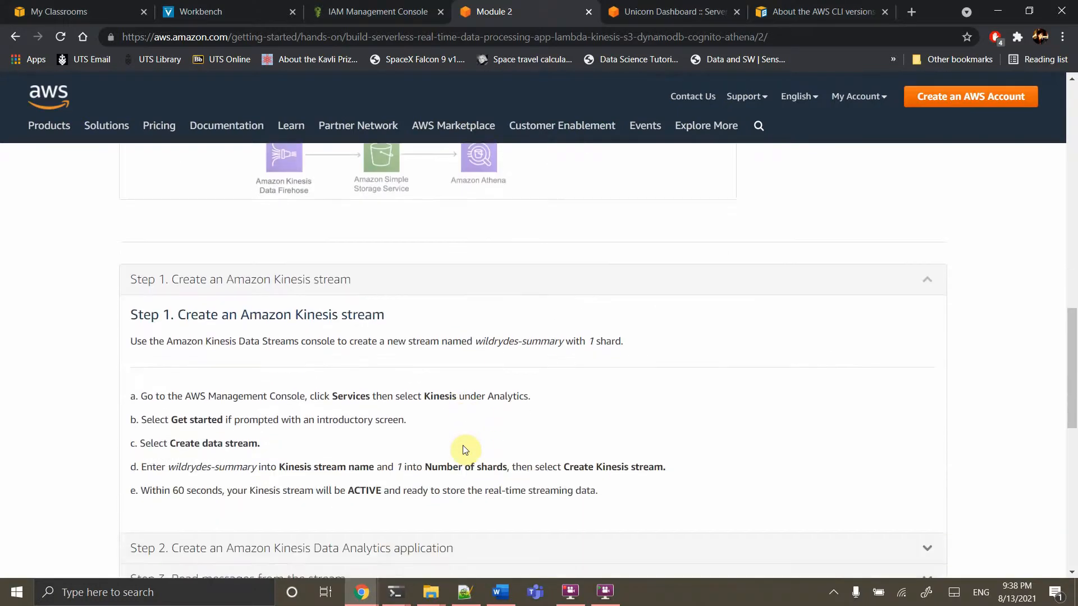
pyautogui.scroll(5, 463, 446)
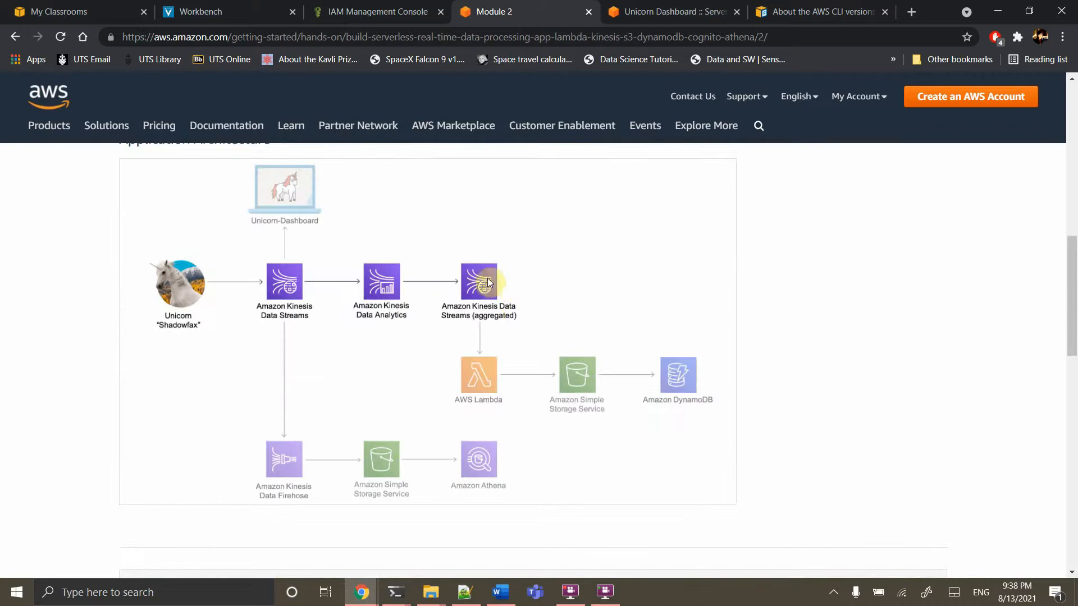
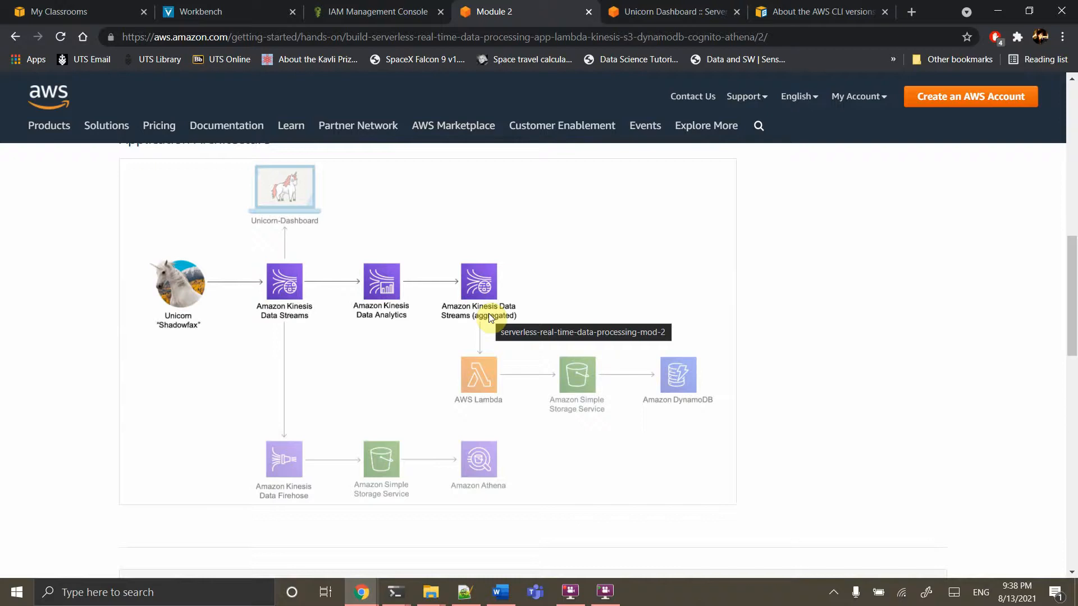
# Scroll to Step 1 and select the stream name 'wildrydes-summary' in step d
pyautogui.scroll(-5, 488, 314)
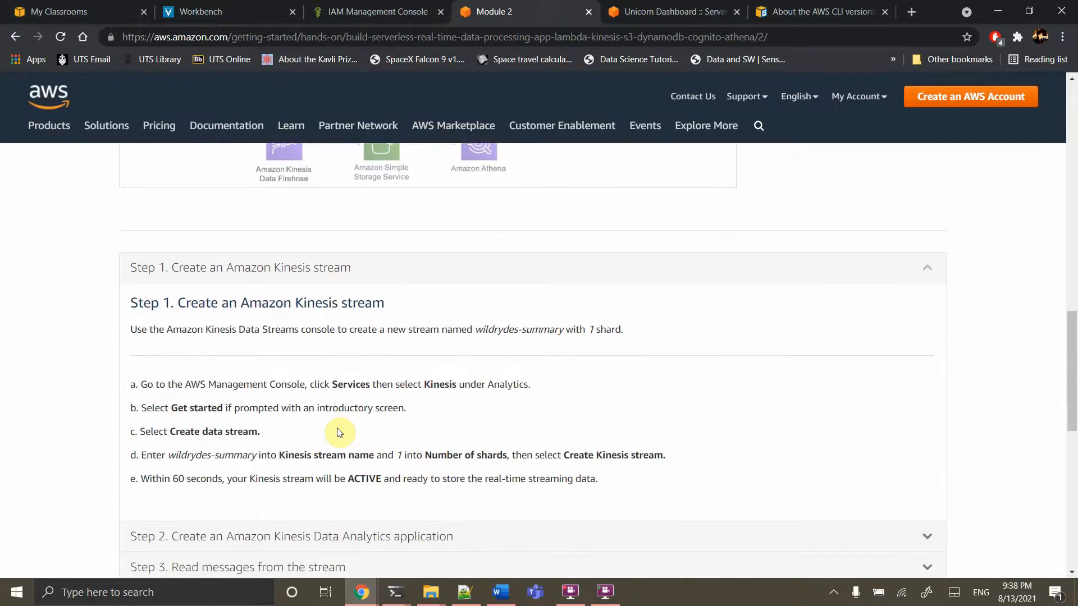
pyautogui.scroll(-1, 337, 429)
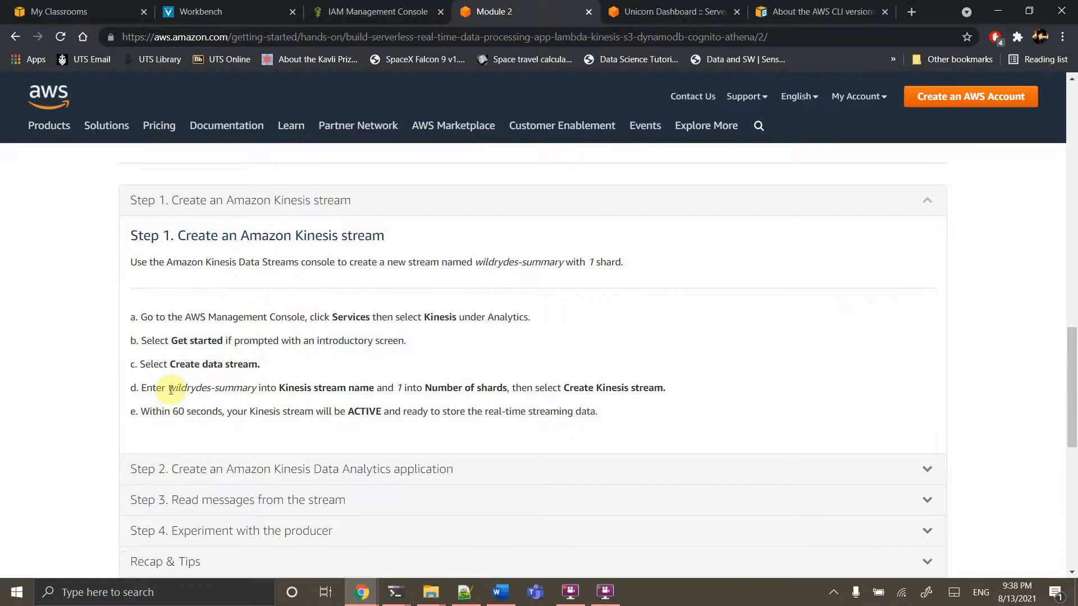
pyautogui.moveTo(257, 389); pyautogui.dragTo(174, 392)
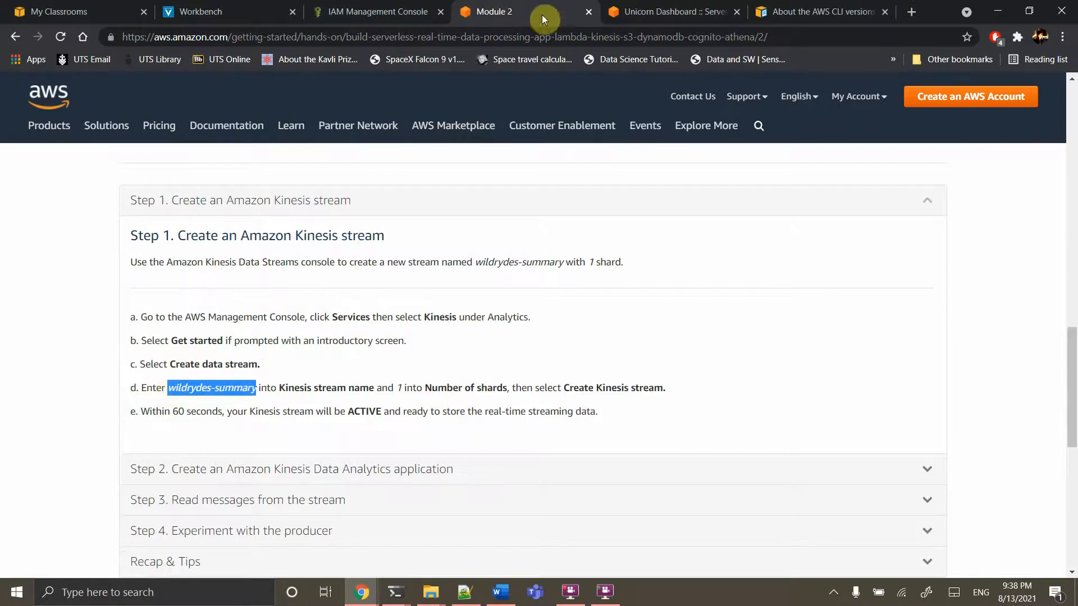
# Close the Unicorn Dashboard map and AWS CLI versions tabs, returning to the IAM console
pyautogui.click(688, 8)
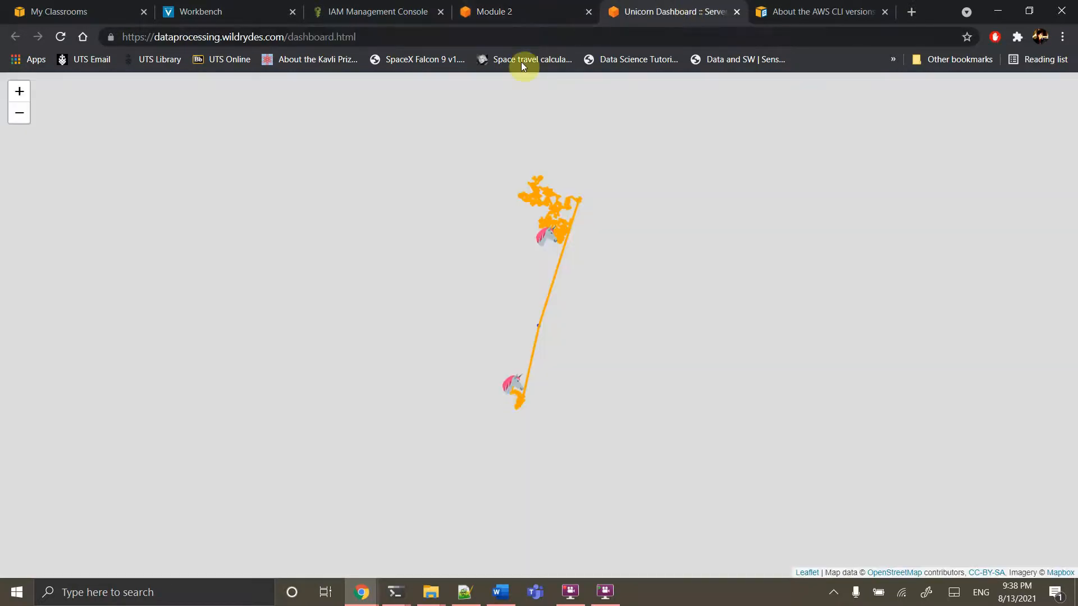
pyautogui.click(503, 43)
pyautogui.click(502, 42)
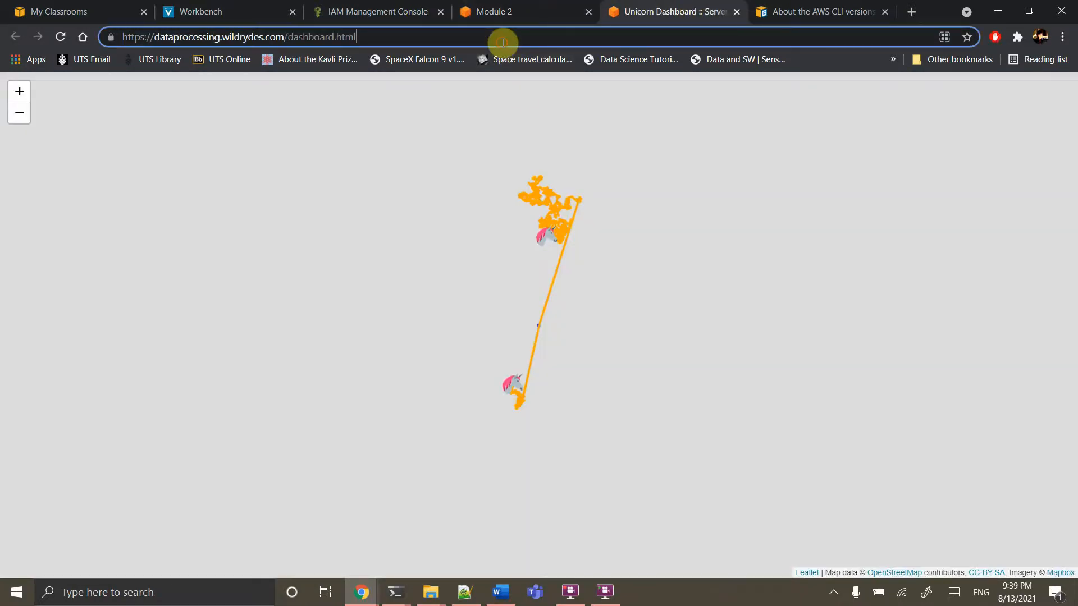
pyautogui.write('ki')
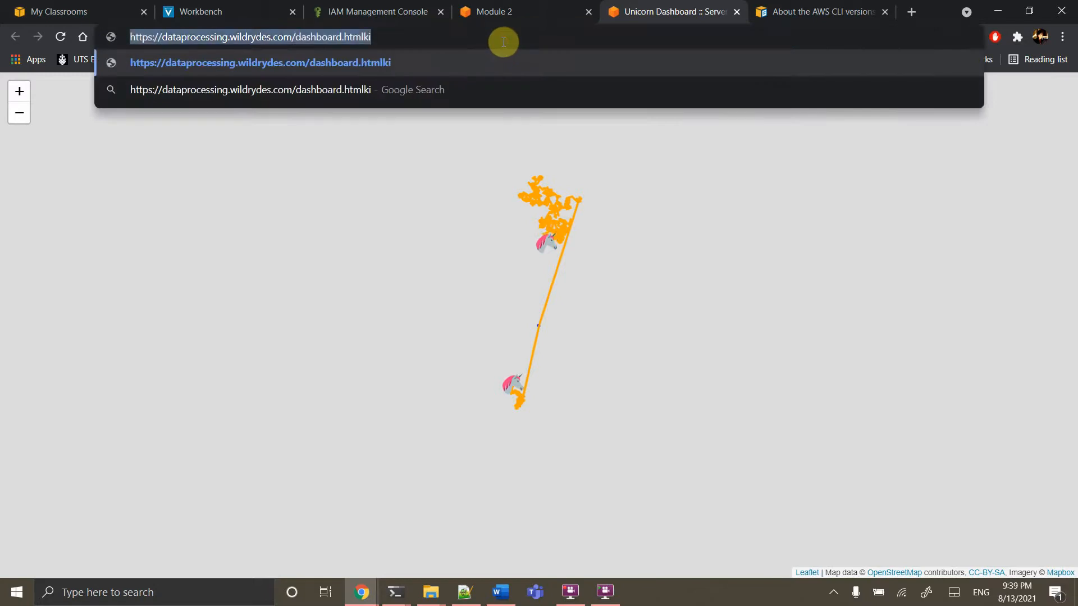
pyautogui.click(257, 373)
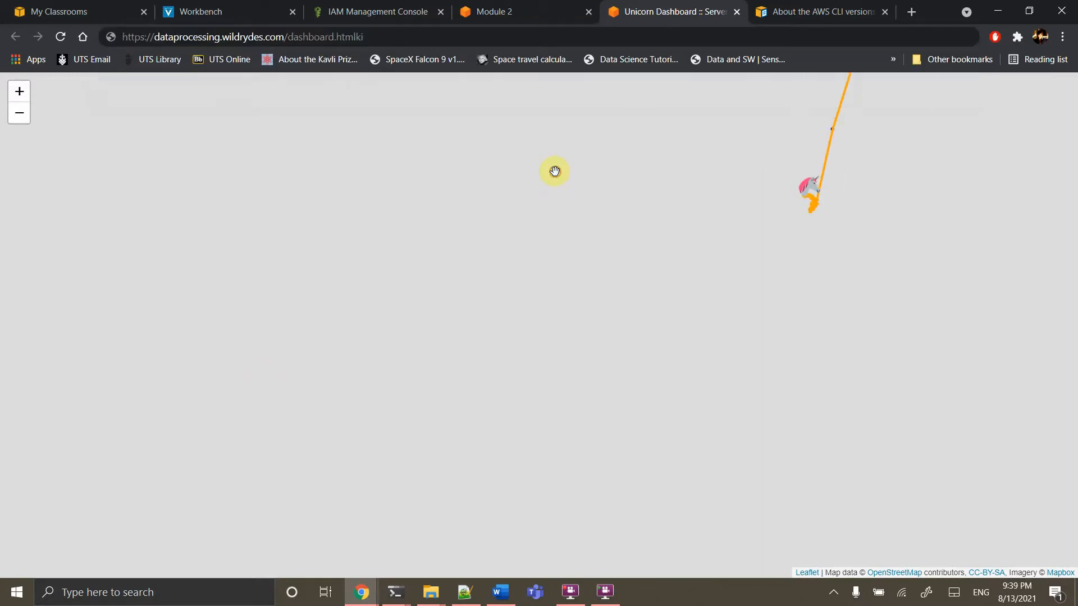
pyautogui.click(737, 12)
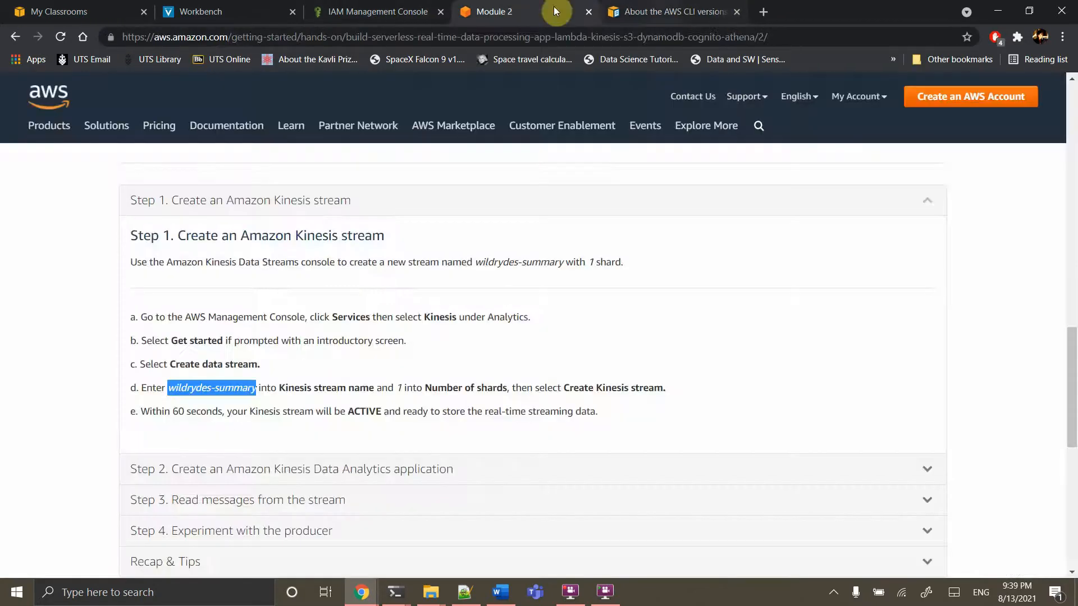
pyautogui.click(737, 12)
pyautogui.click(410, 12)
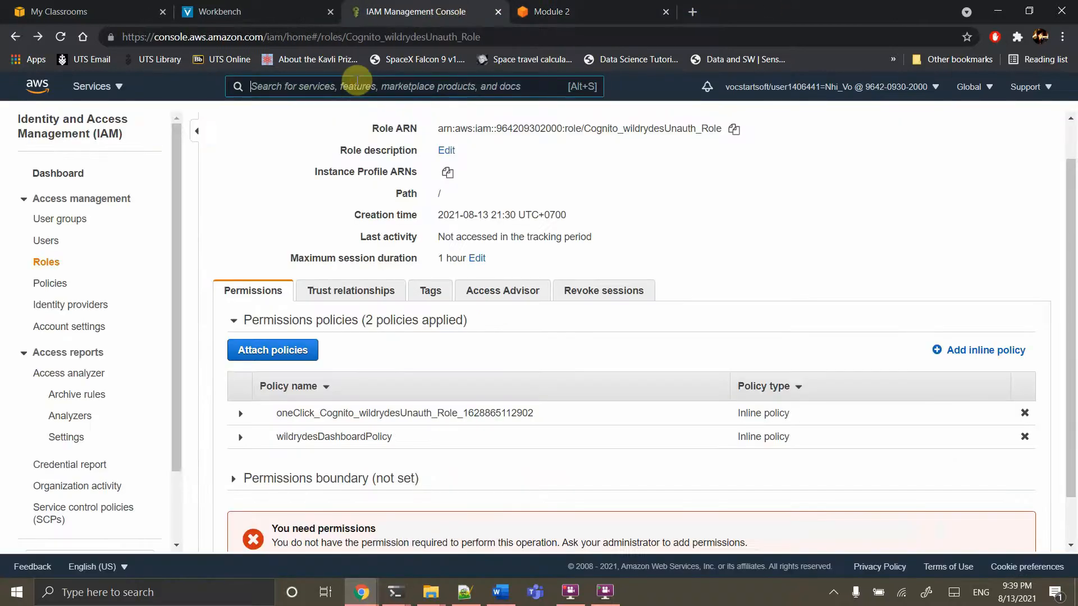
# Open Kinesis and create the data stream 'wildrydes-summary' with 1 shard
pyautogui.click(357, 80)
pyautogui.write('kin')
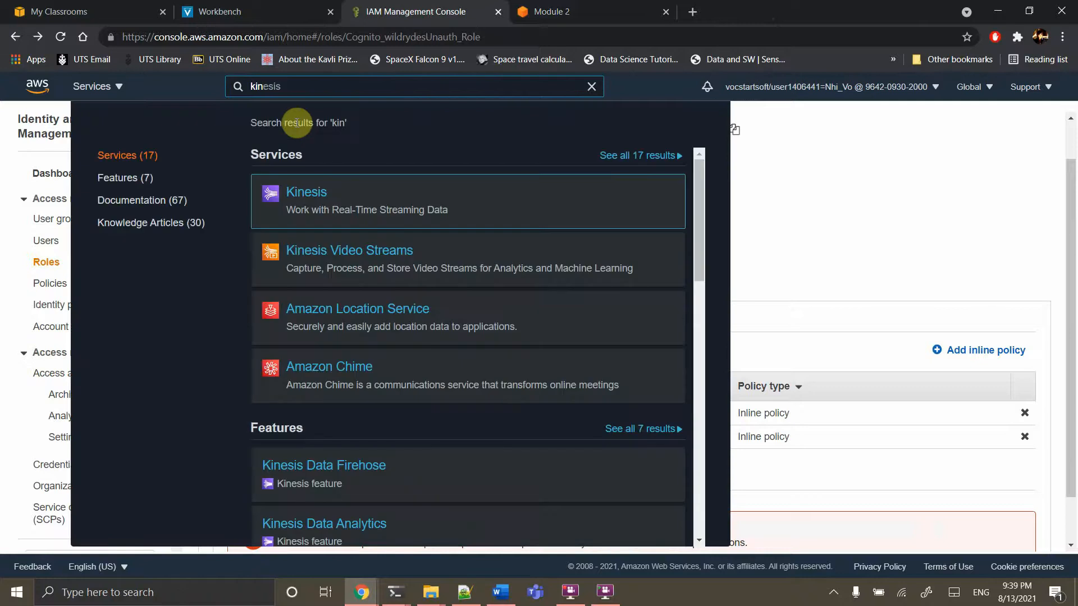
pyautogui.click(312, 199)
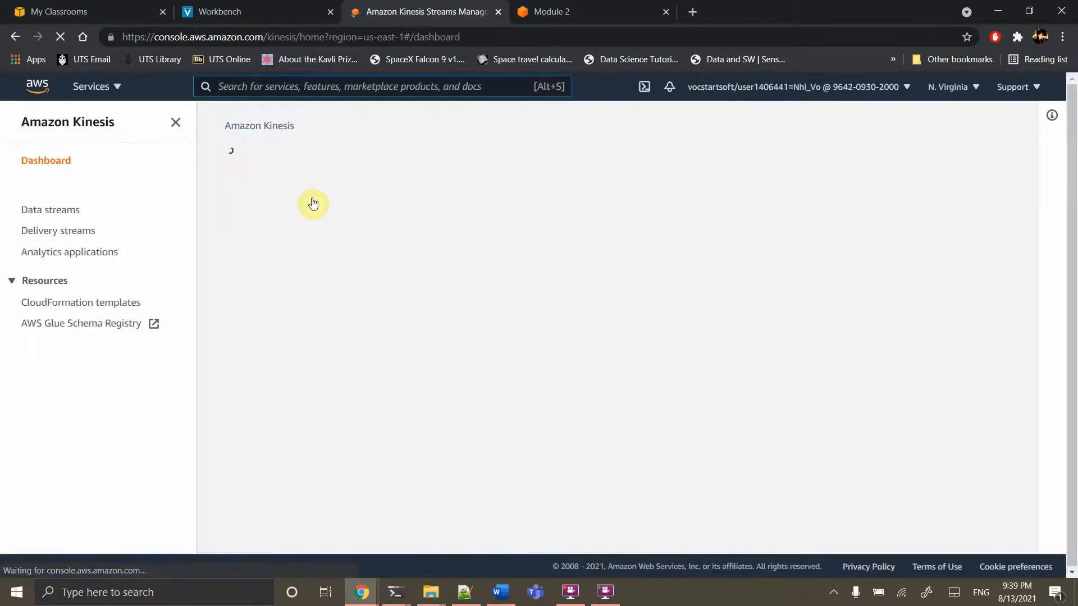
pyautogui.click(275, 342)
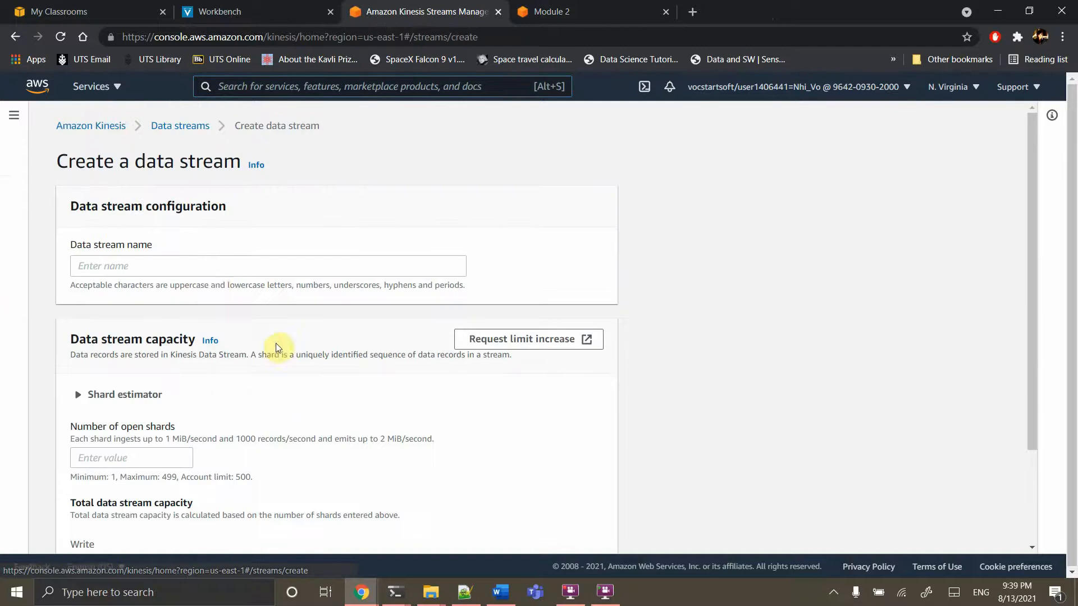
pyautogui.click(211, 267)
pyautogui.write('wildrydes-summary')
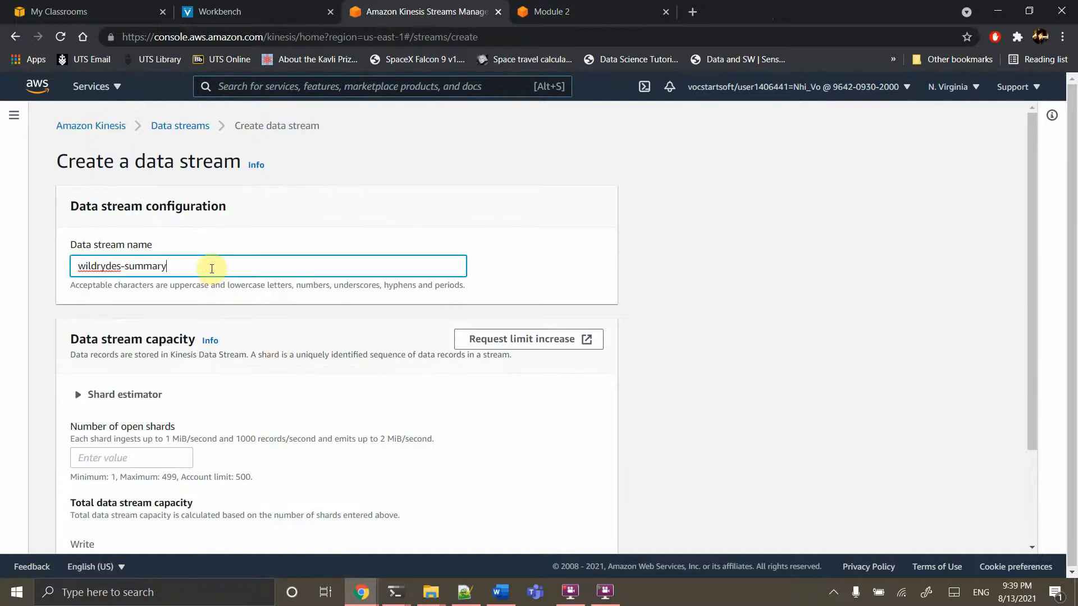
pyautogui.click(113, 458)
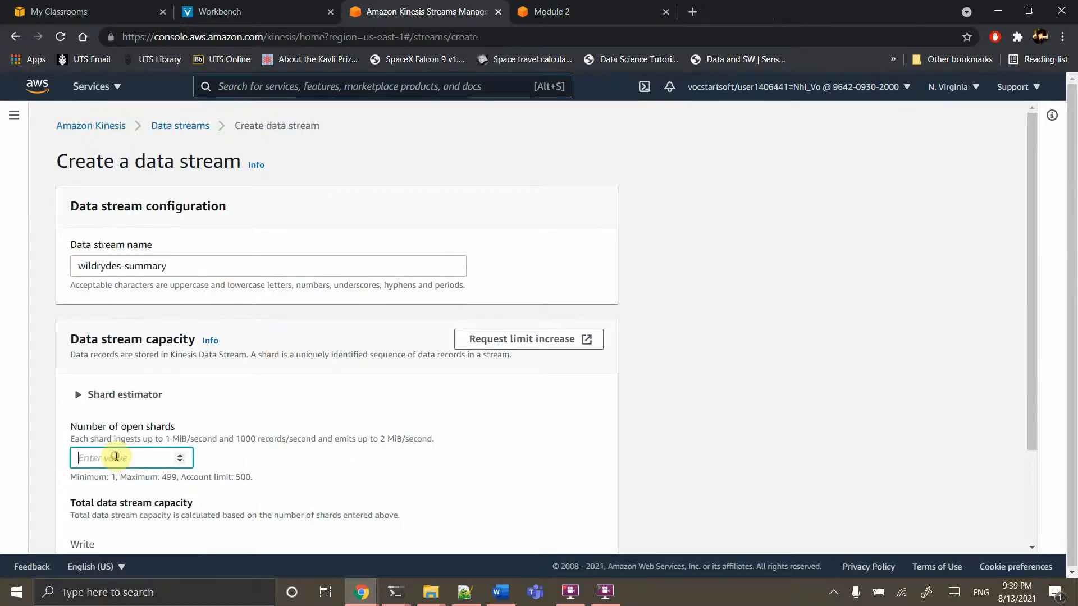
pyautogui.write('1')
pyautogui.scroll(-3, 288, 449)
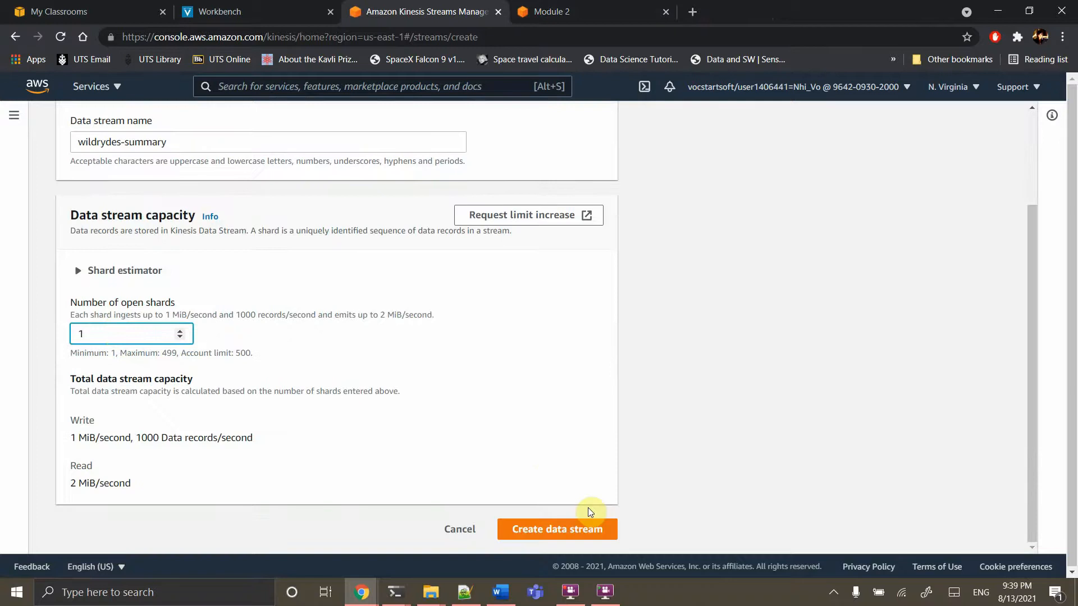
pyautogui.click(564, 535)
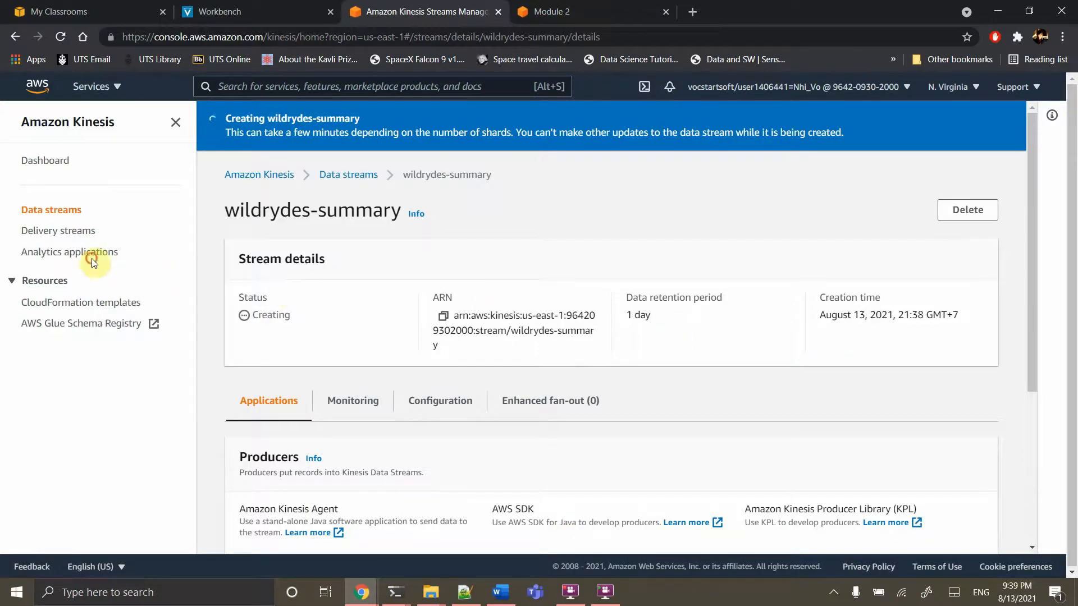
# From Analytics applications, create a new SQL application named 'wildrydes'
pyautogui.click(70, 257)
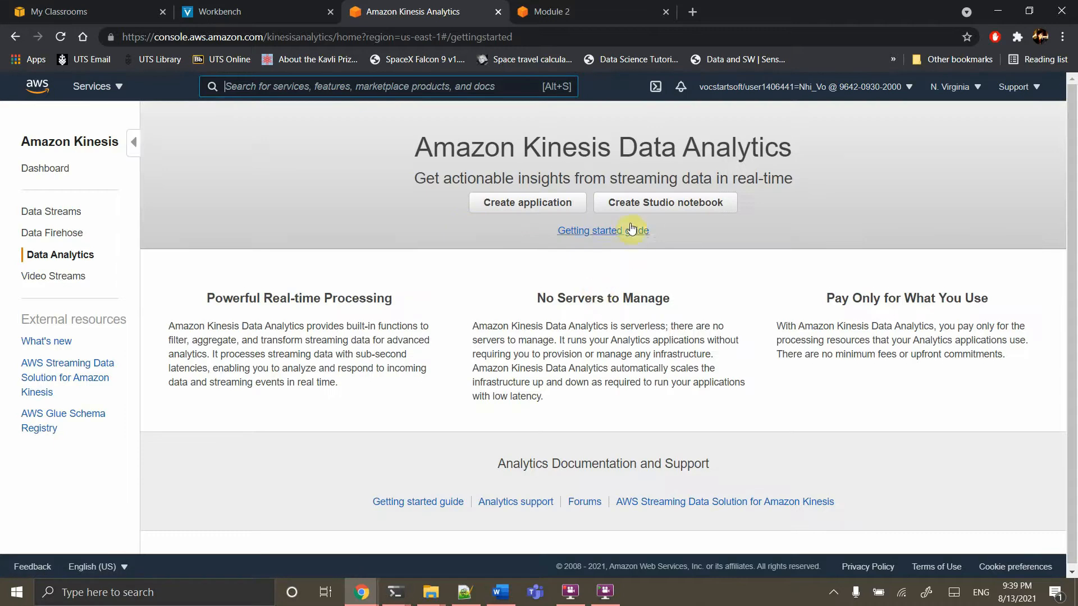
pyautogui.click(554, 204)
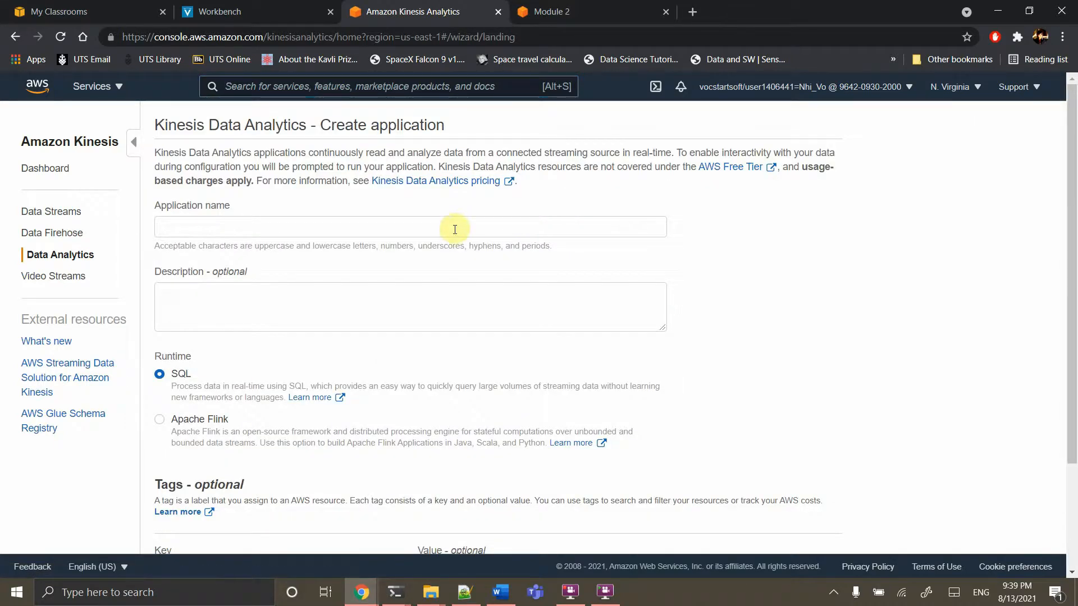
pyautogui.click(453, 231)
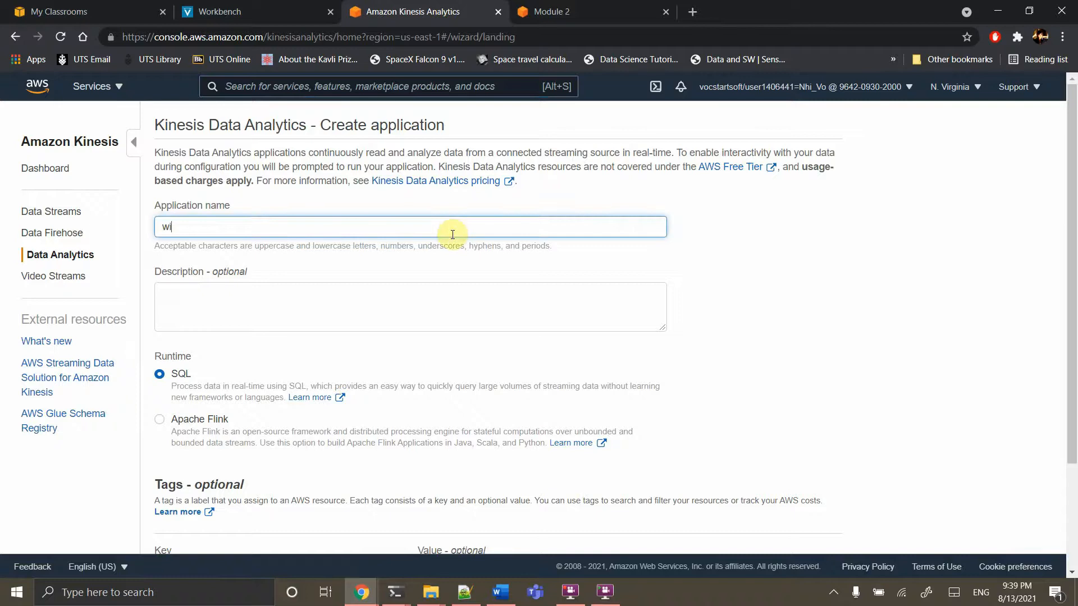
pyautogui.write('wildrydes')
pyautogui.scroll(-2, 348, 372)
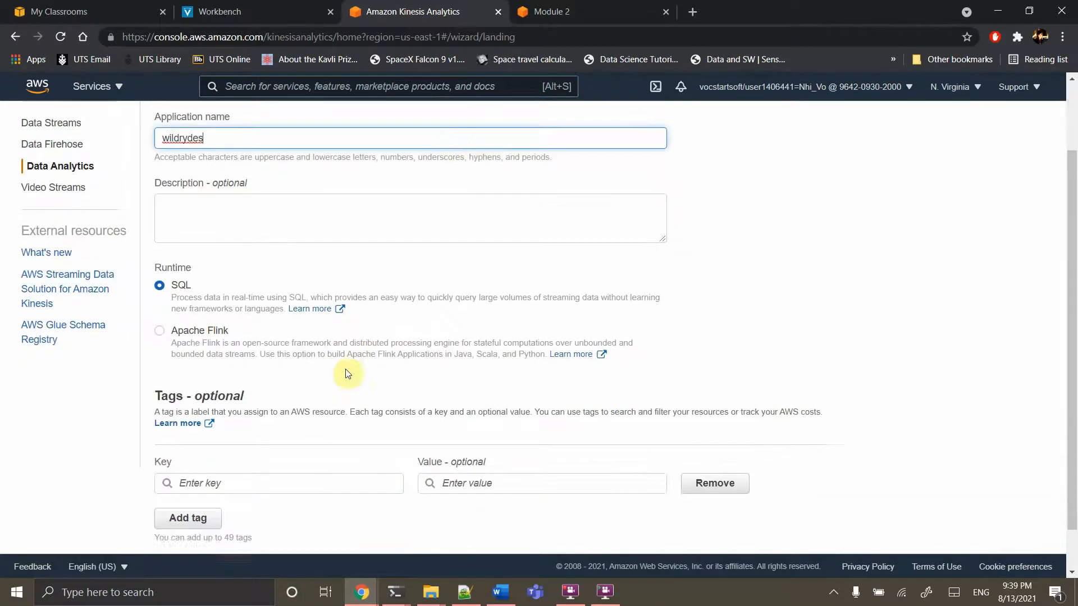
pyautogui.press('super+Tab')
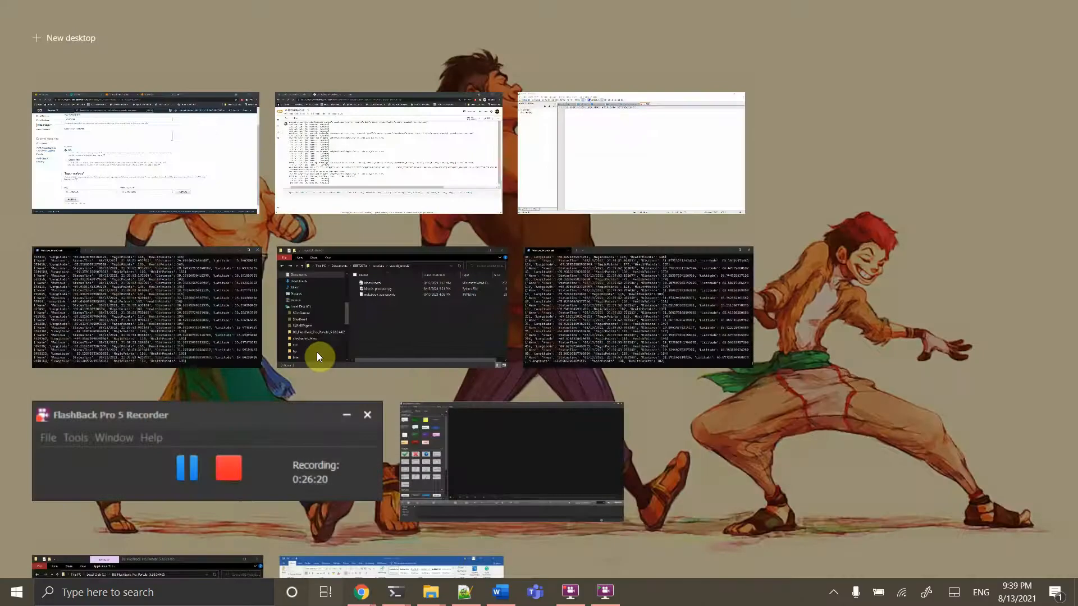
pyautogui.click(141, 157)
pyautogui.scroll(-1, 262, 304)
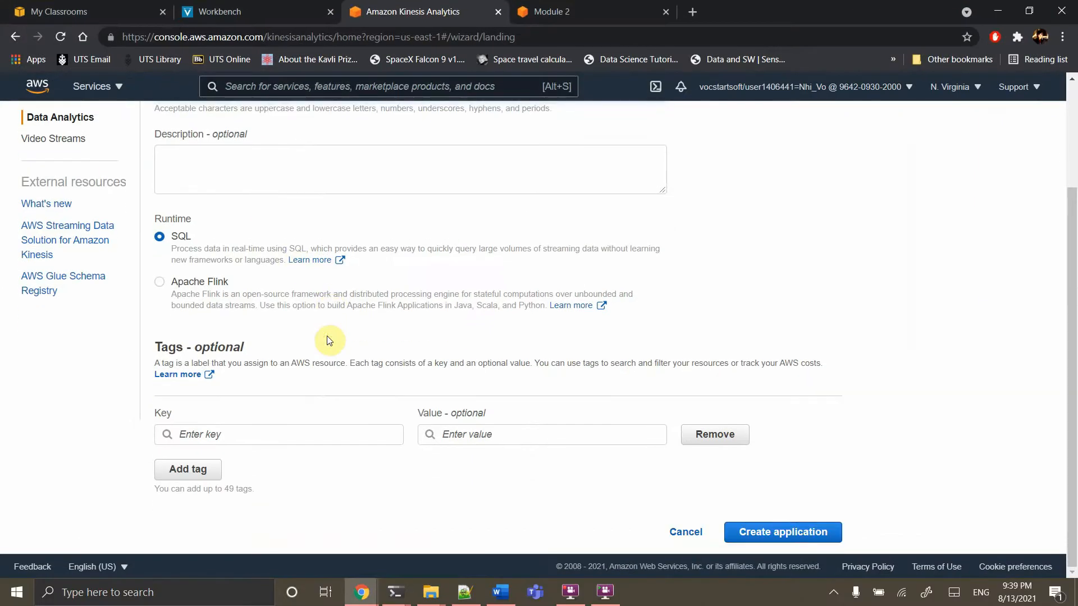
pyautogui.click(762, 532)
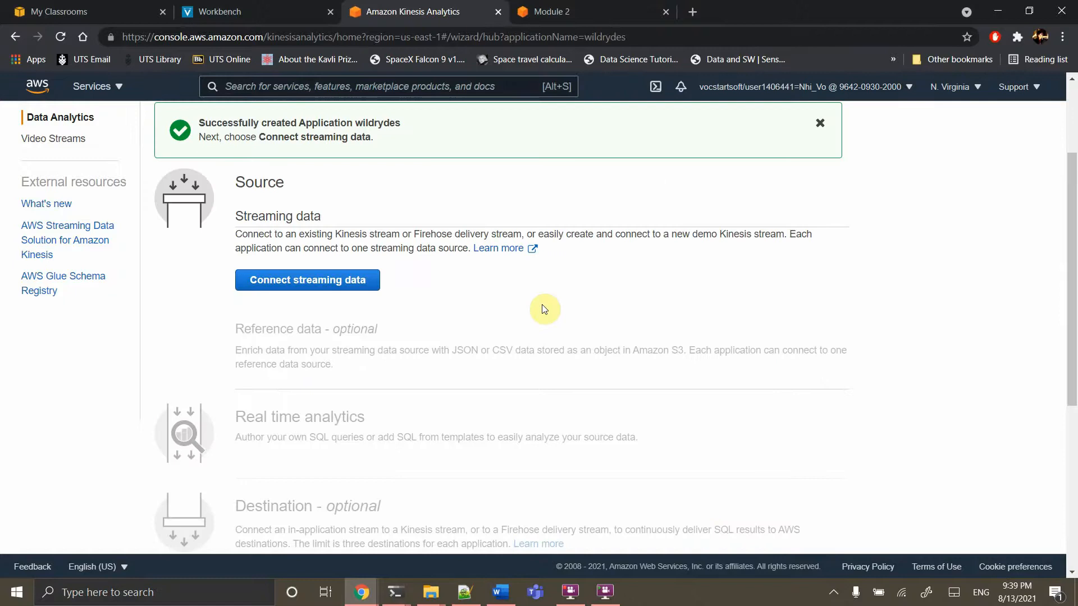
# Connect the wildrydes stream as source, discover its schema (Name, StatusTime, Distance, etc.), and save
pyautogui.click(355, 283)
pyautogui.click(303, 302)
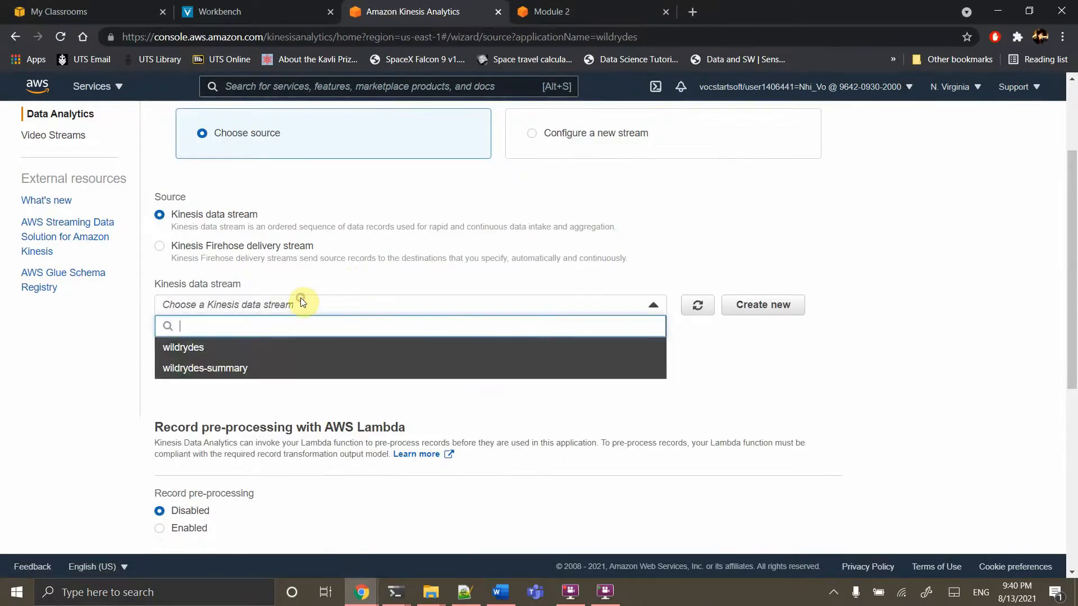
pyautogui.click(200, 350)
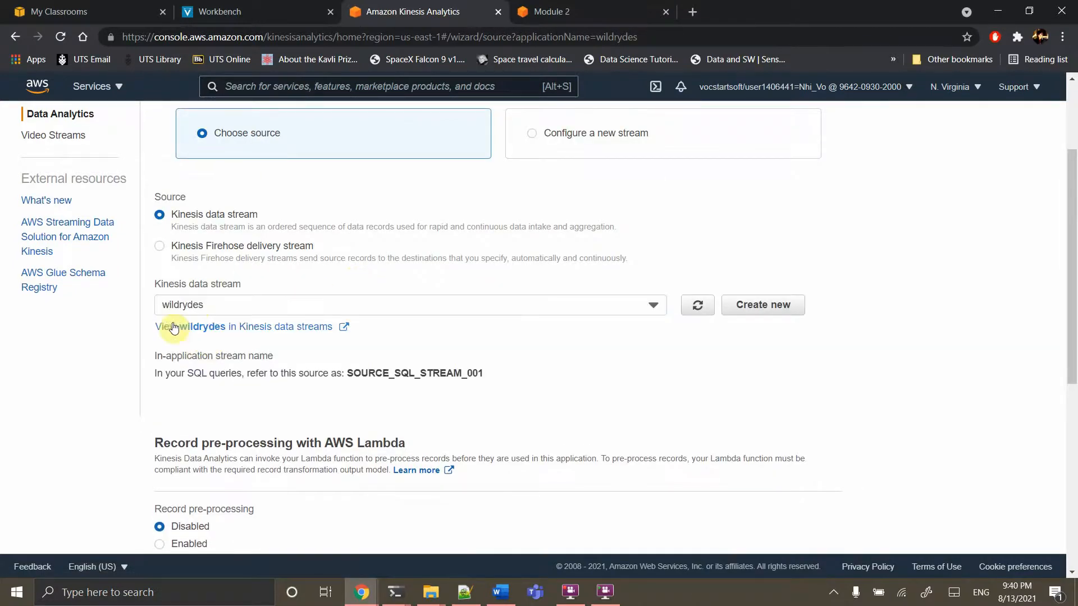
pyautogui.scroll(-2, 277, 426)
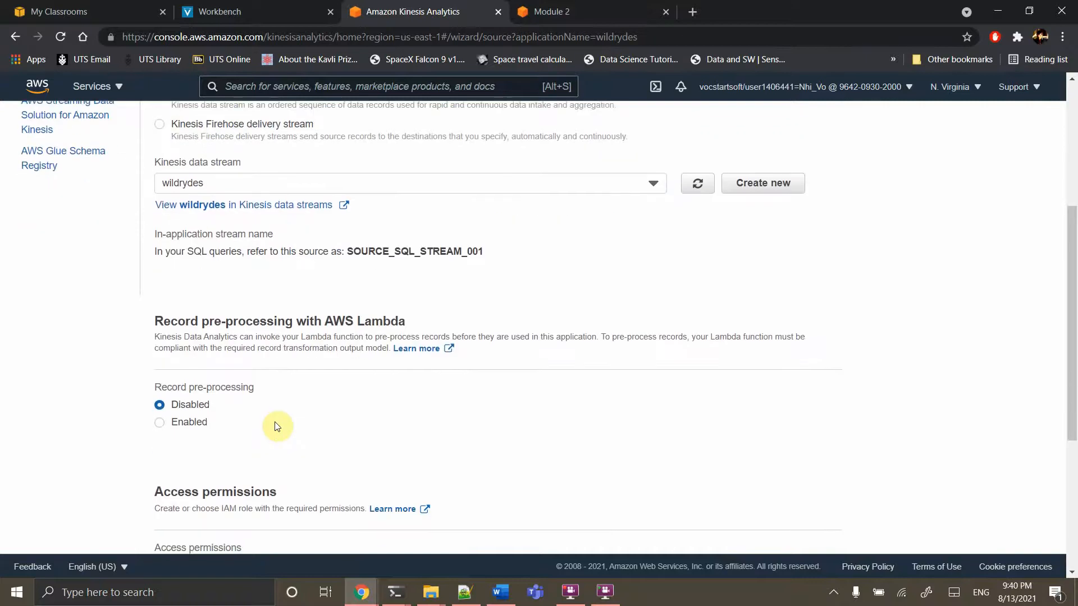
pyautogui.scroll(-2, 276, 426)
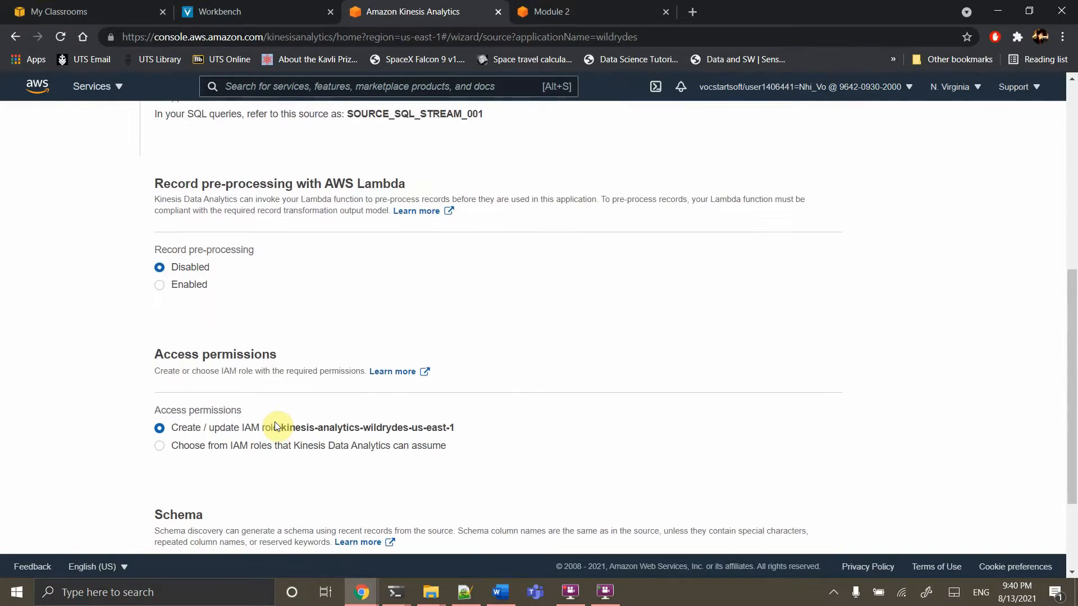
pyautogui.scroll(-2, 277, 426)
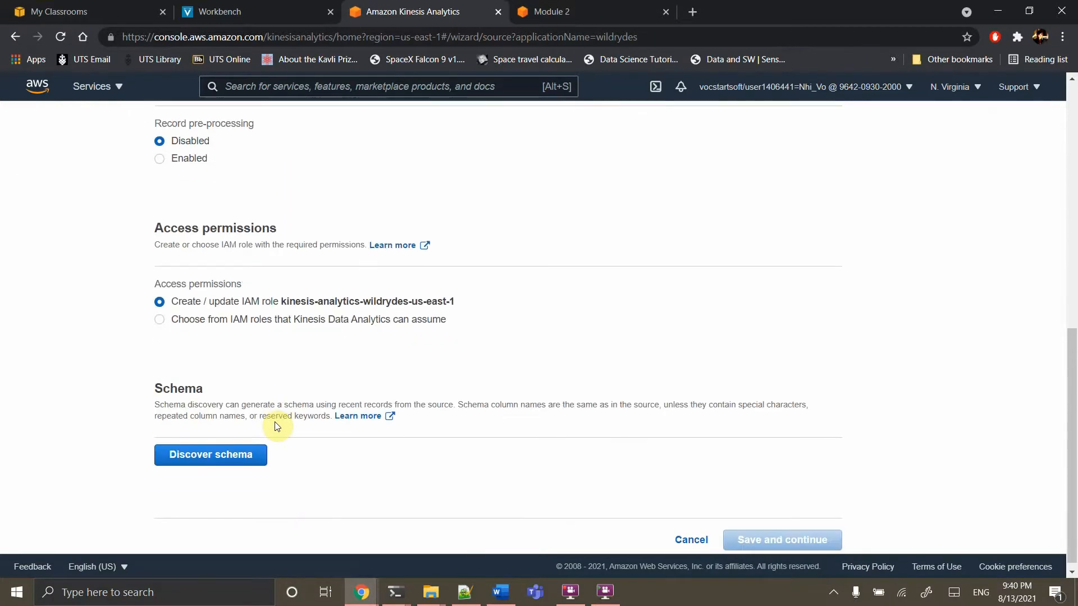
pyautogui.click(200, 445)
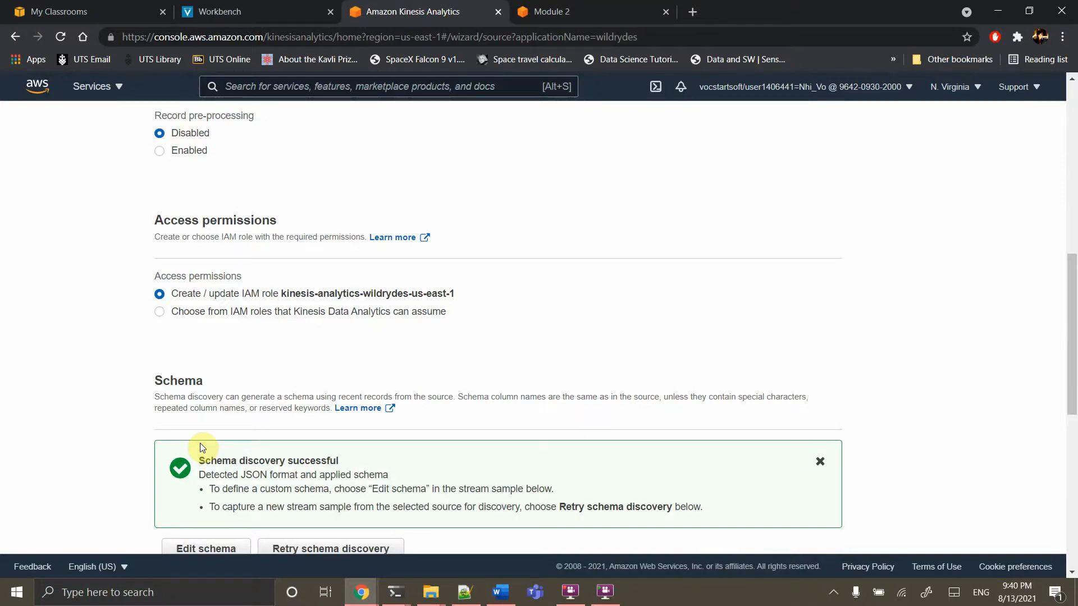
pyautogui.scroll(-8, 199, 443)
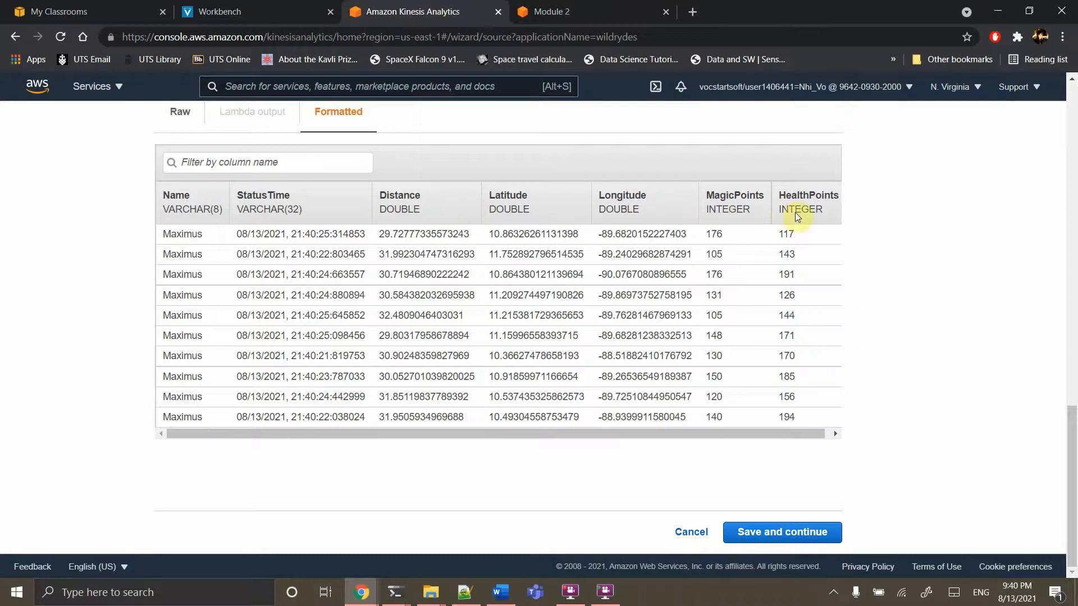
pyautogui.hscroll(1, 783, 219)
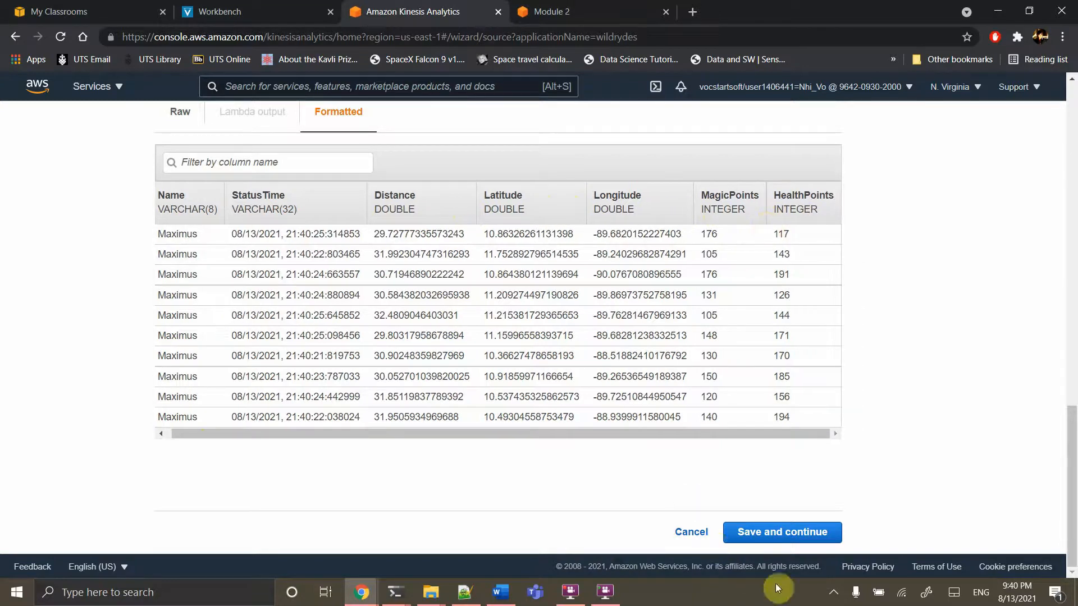
pyautogui.click(773, 542)
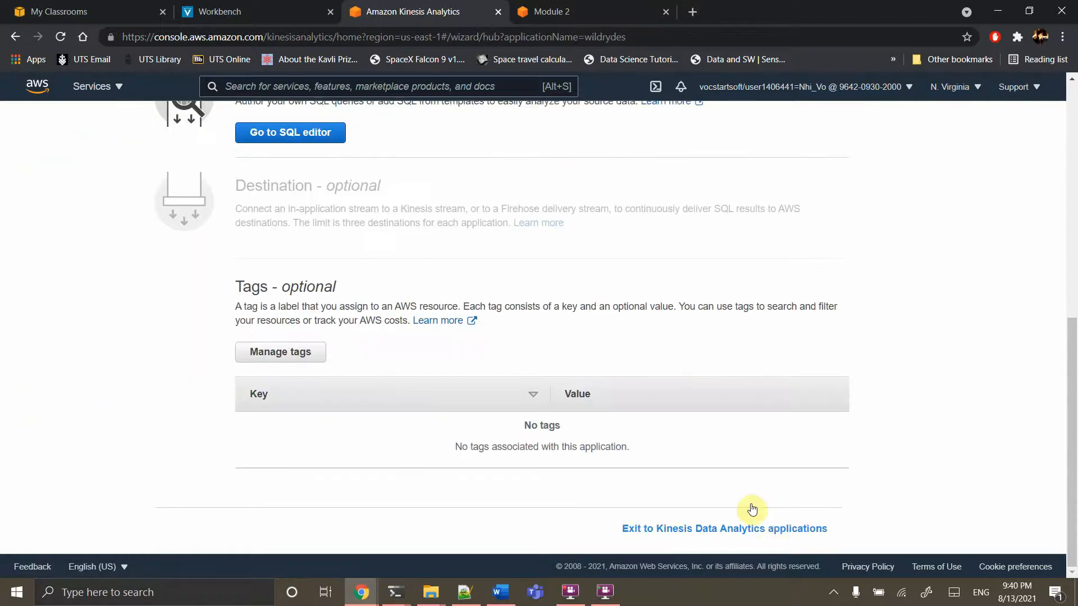
# Open the wildrydes SQL editor and confirm 'Yes, start application'
pyautogui.scroll(6, 587, 332)
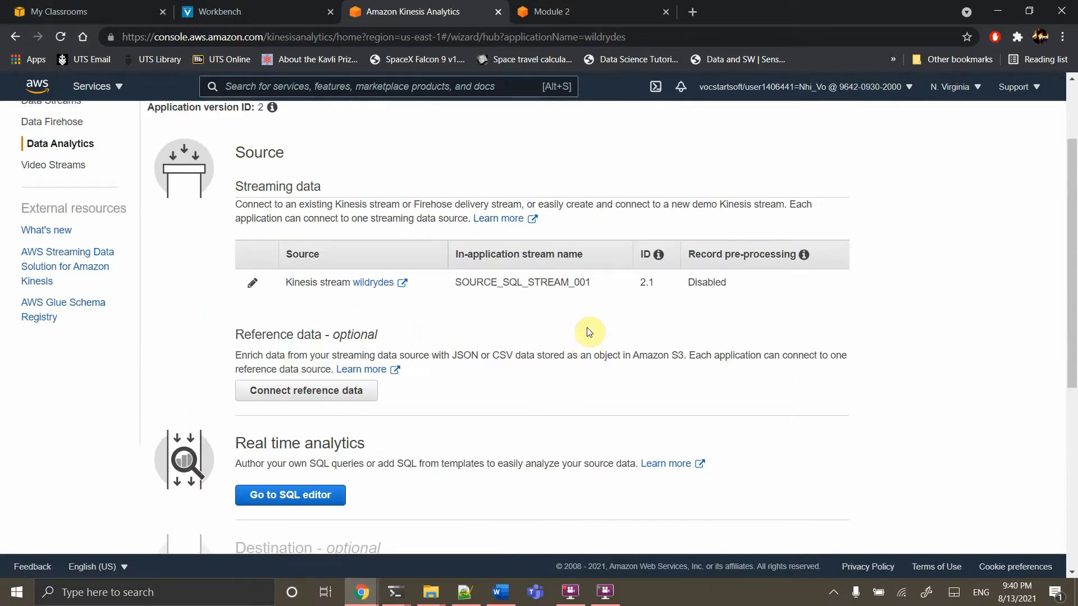
pyautogui.click(315, 499)
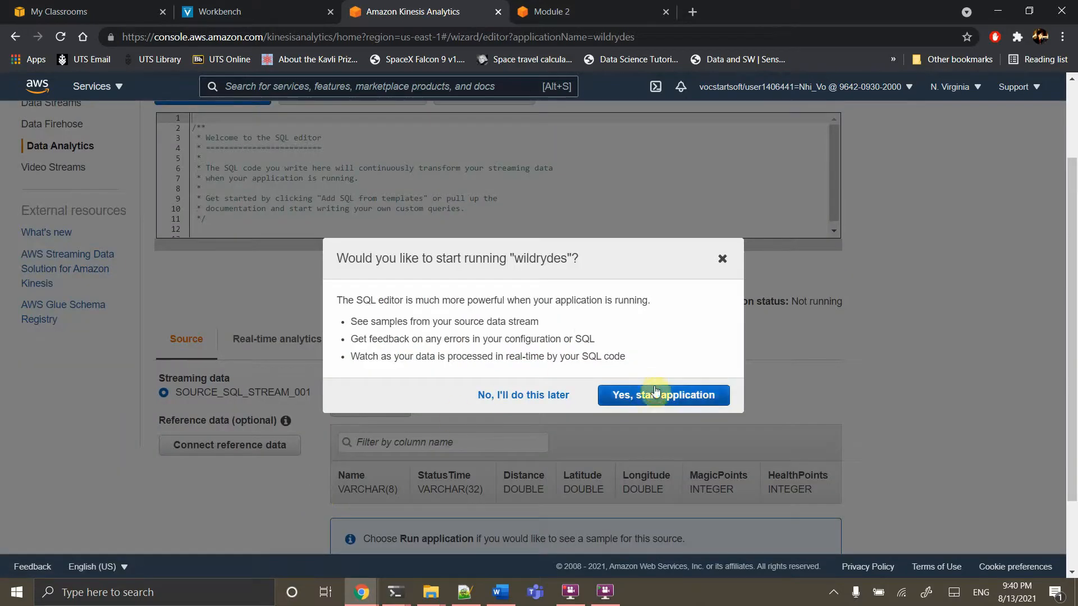
pyautogui.click(655, 395)
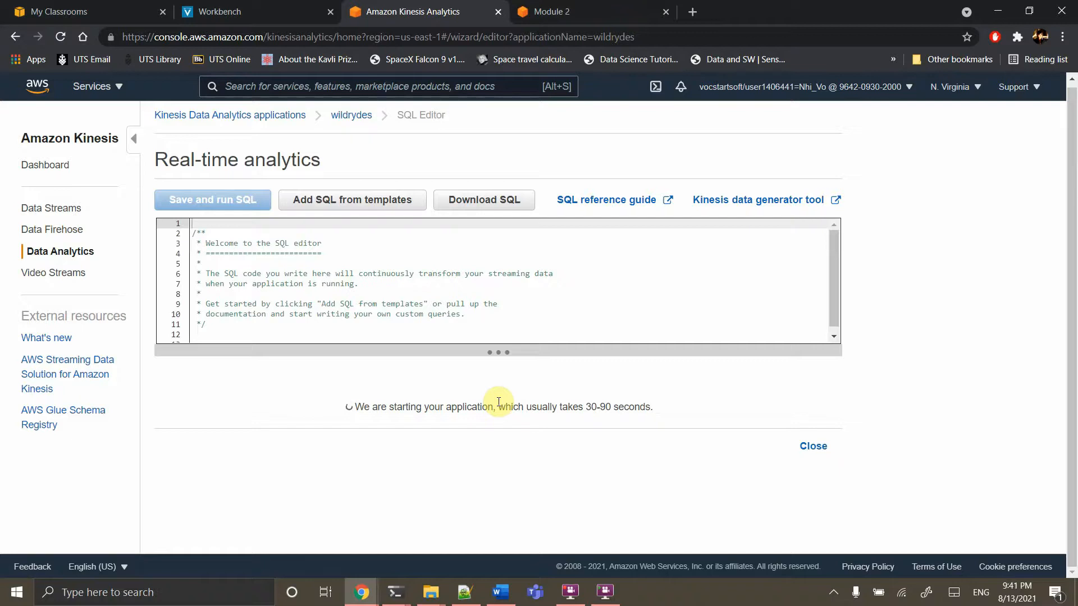
# In the Module 2 tutorial, expand Step 2 and copy the CREATE STREAM and CREATE PUMP query
pyautogui.click(585, 7)
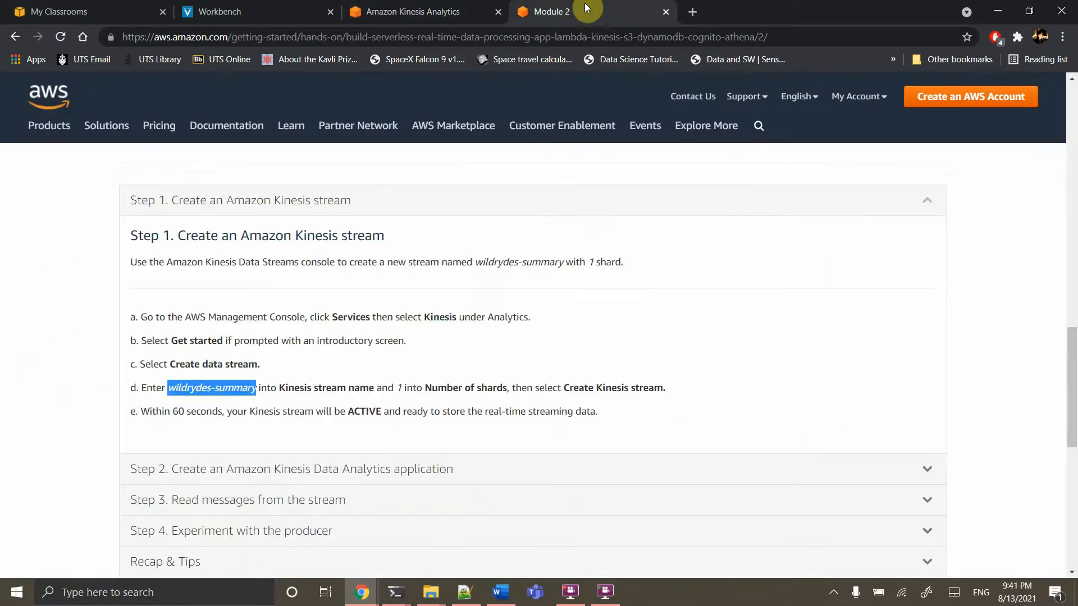
pyautogui.scroll(-2, 375, 404)
pyautogui.scroll(1, 377, 407)
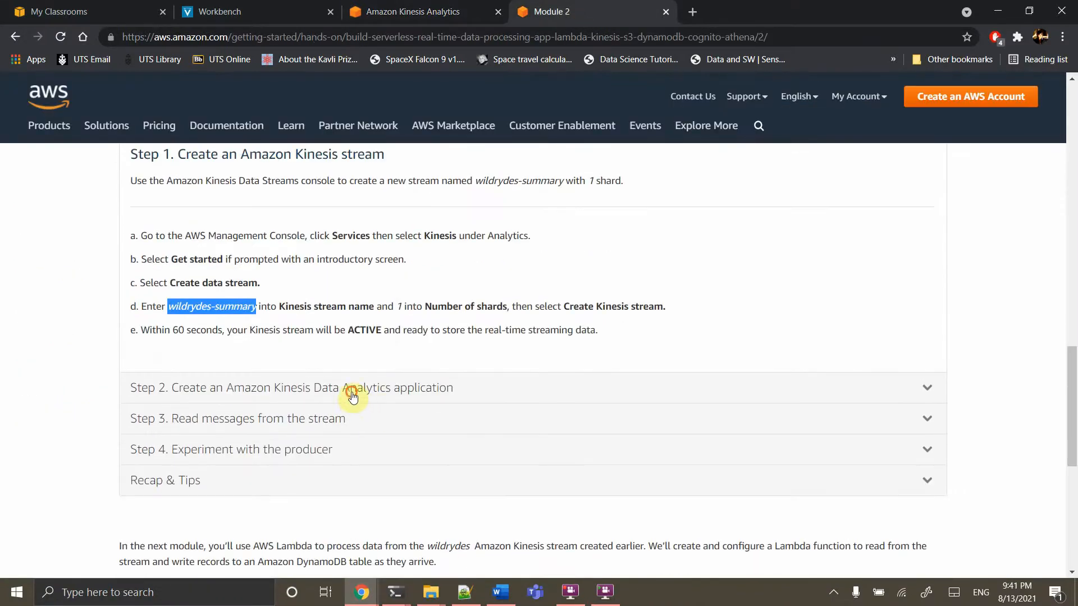
pyautogui.click(353, 392)
pyautogui.scroll(-4, 354, 397)
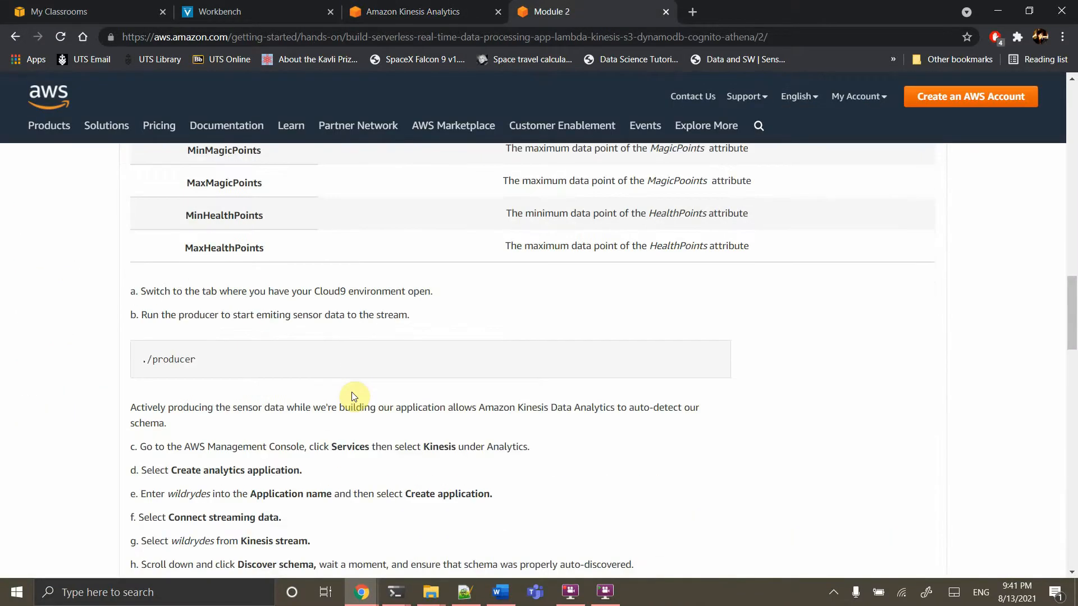
pyautogui.scroll(-5, 354, 397)
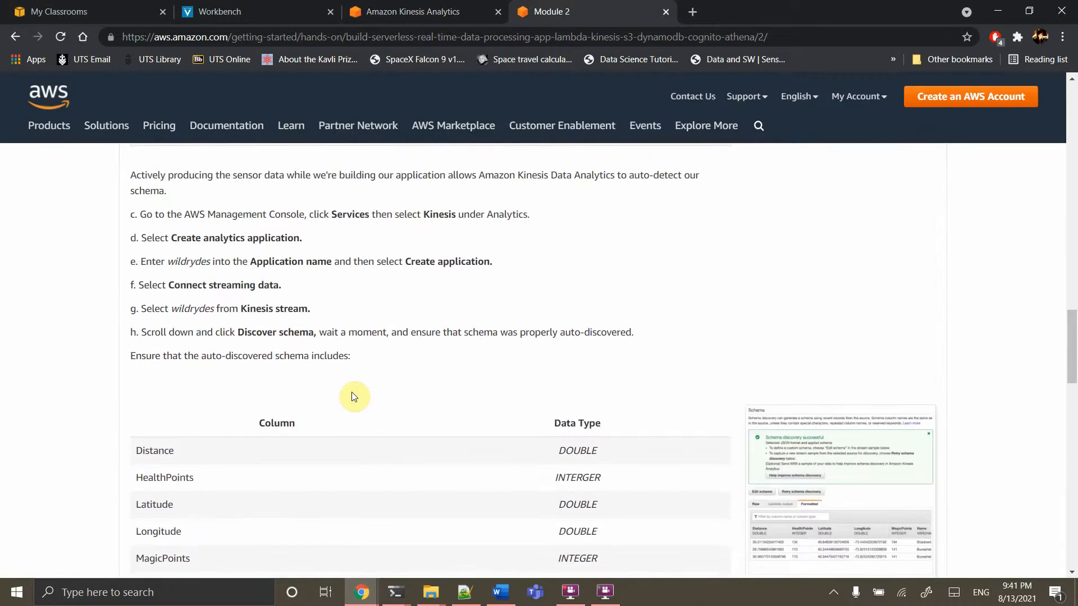
pyautogui.scroll(-8, 354, 396)
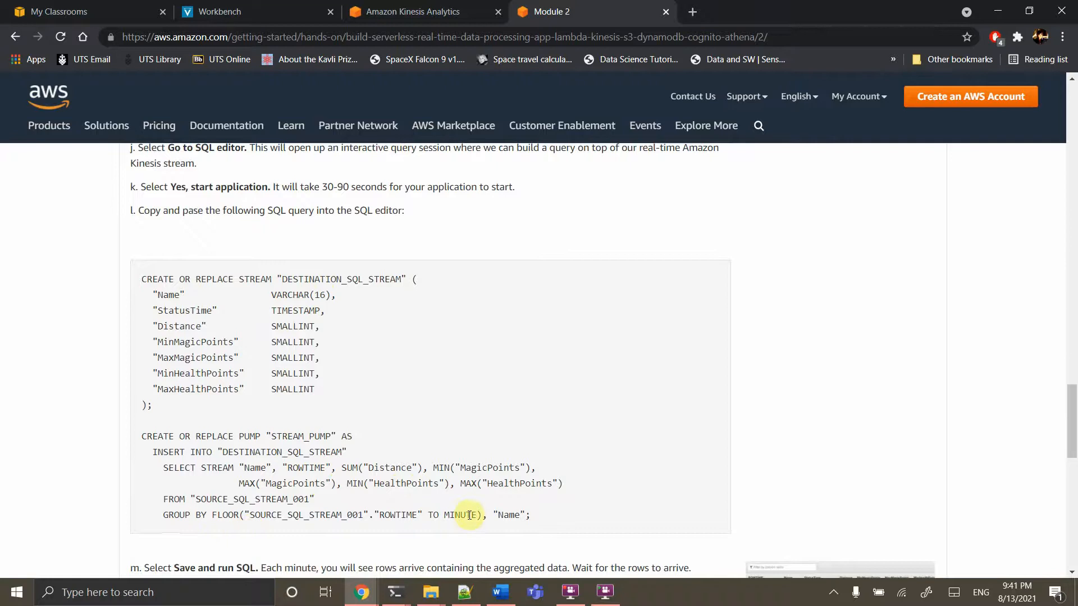
pyautogui.moveTo(540, 520); pyautogui.dragTo(101, 282)
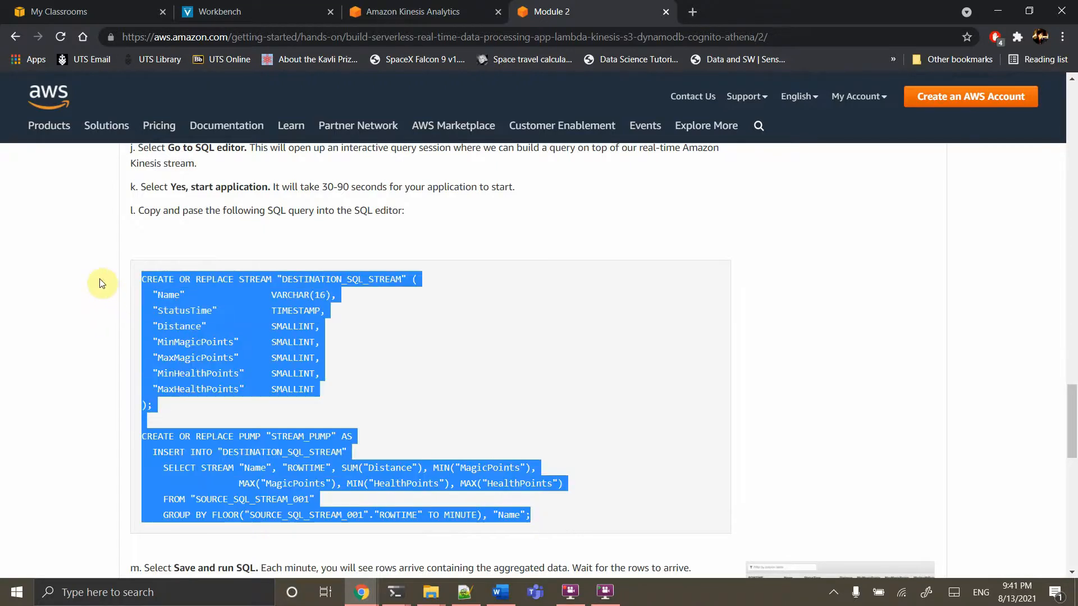
pyautogui.hotkey('ctrl', 'c')
pyautogui.click(393, 11)
# Paste the CREATE STREAM and STREAM_PUMP query over the editor's contents, then Save and run SQL
pyautogui.click(330, 198)
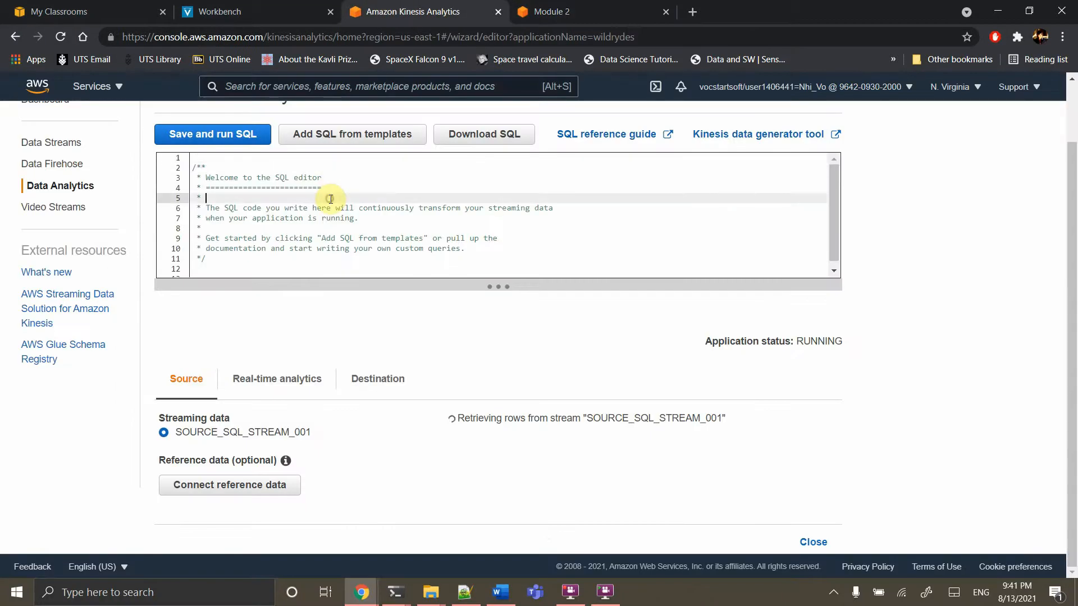
pyautogui.hotkey('ctrl', 'a')
pyautogui.hotkey('ctrl', 'v')
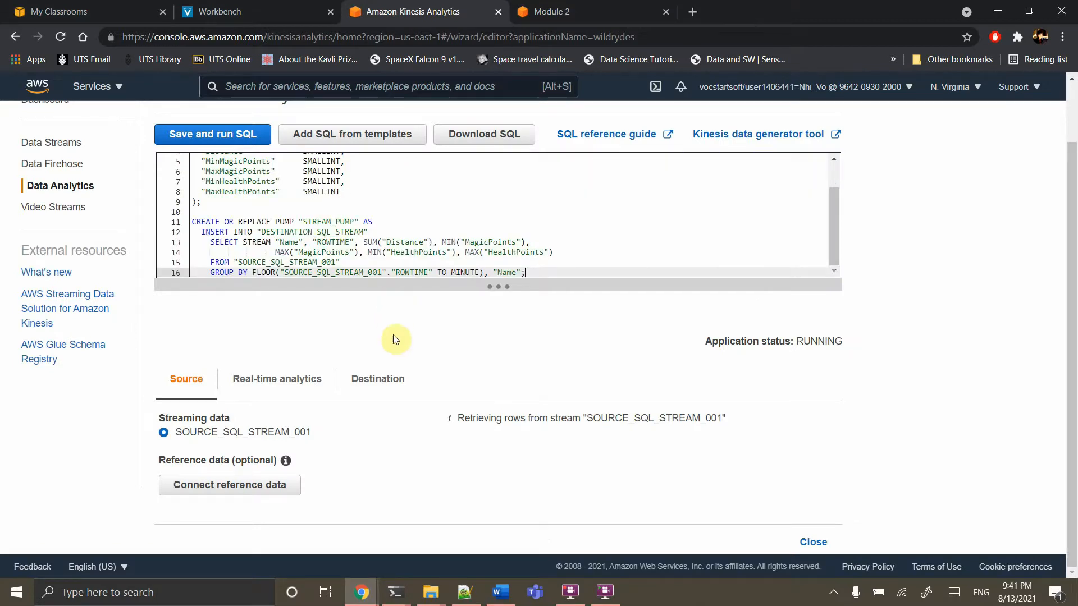
pyautogui.scroll(-3, 393, 335)
pyautogui.scroll(5, 393, 334)
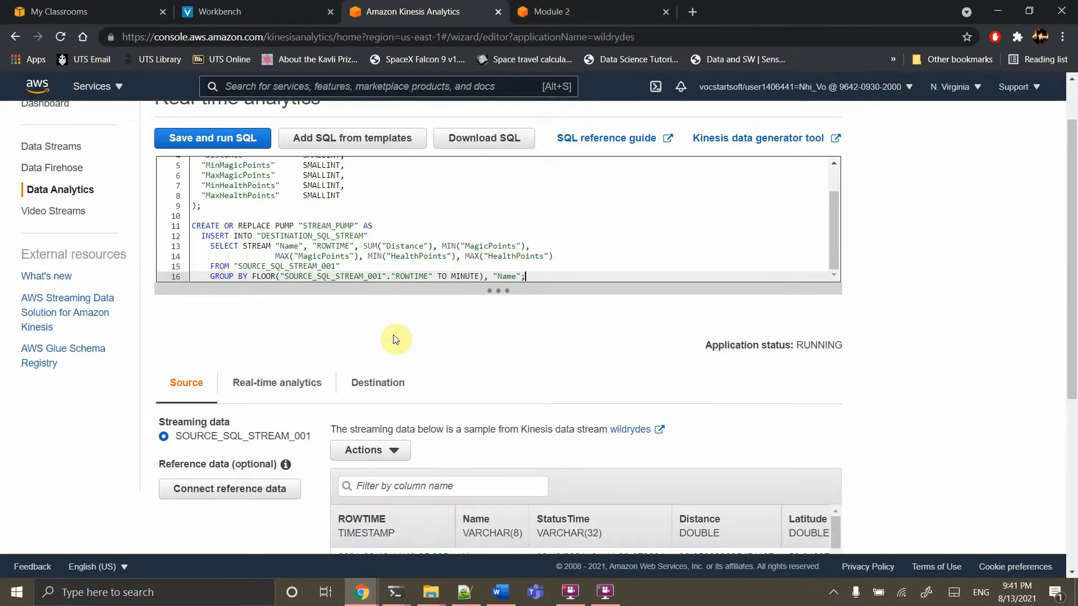
pyautogui.click(223, 212)
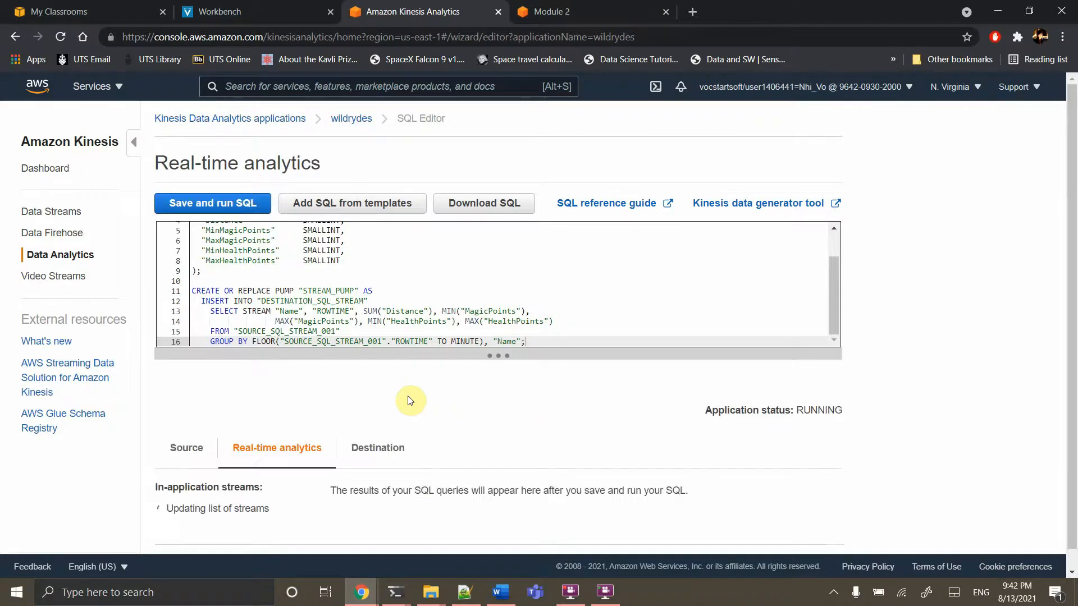
# Scroll through the Real-time analytics results to review DESTINATION_SQL_STREAM's first per-minute row
pyautogui.scroll(-1, 411, 401)
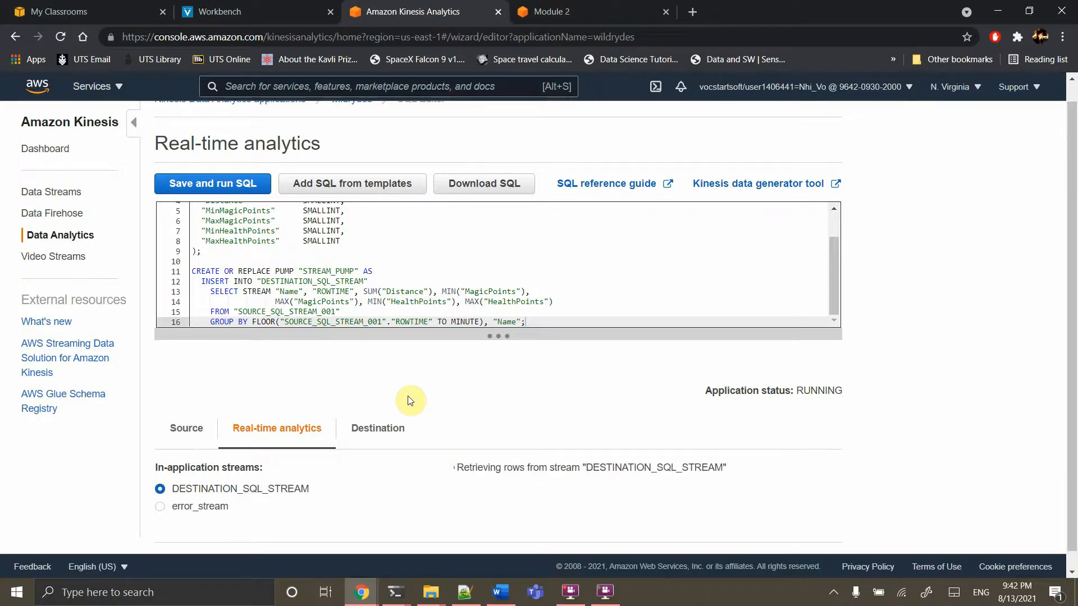
pyautogui.scroll(-1, 409, 401)
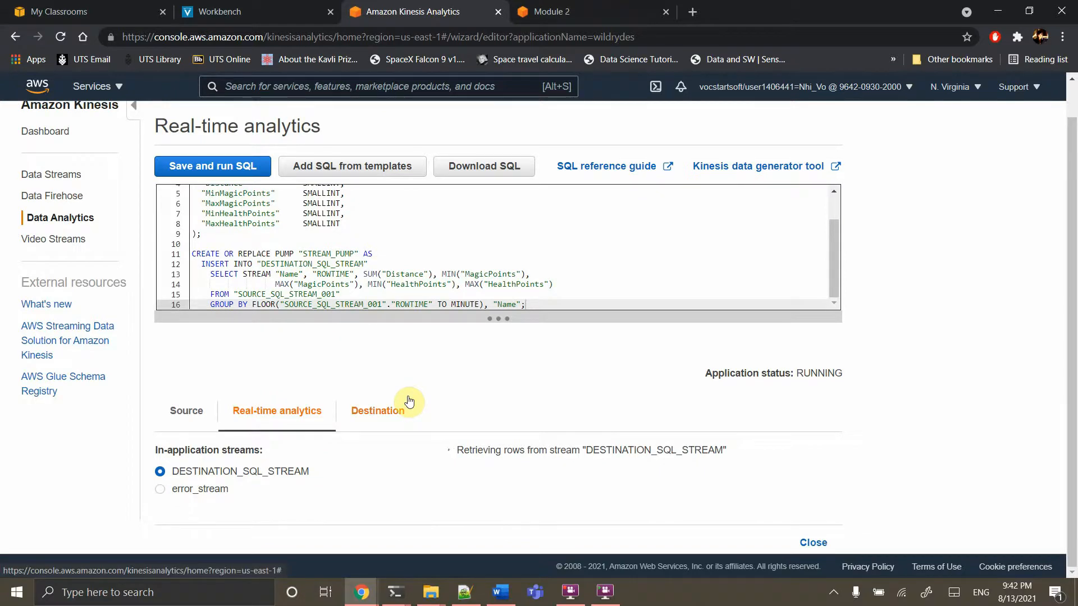
pyautogui.scroll(-3, 409, 401)
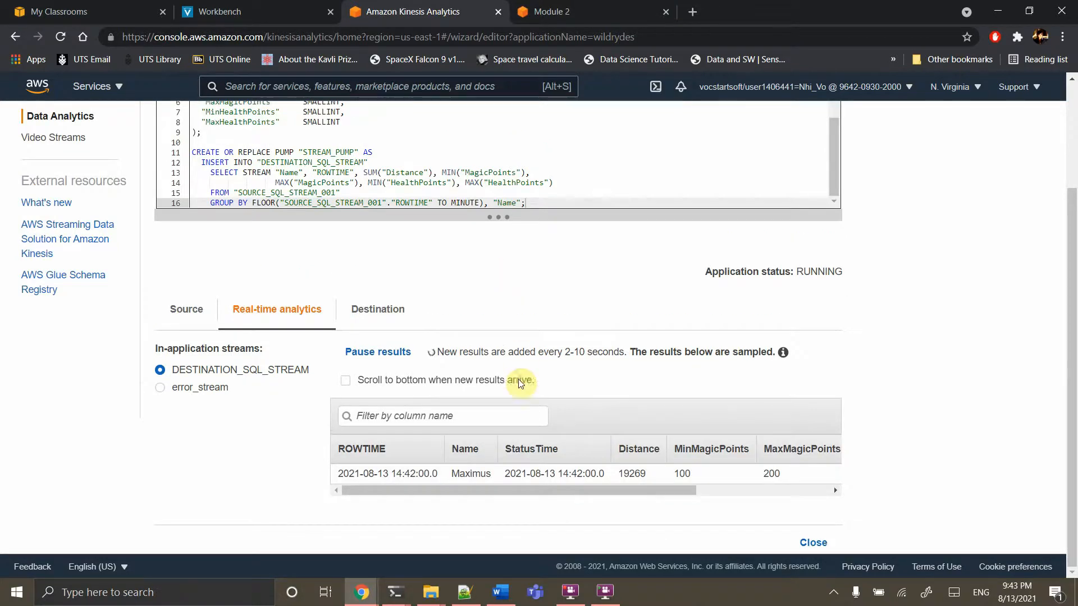
pyautogui.hscroll(4, 515, 444)
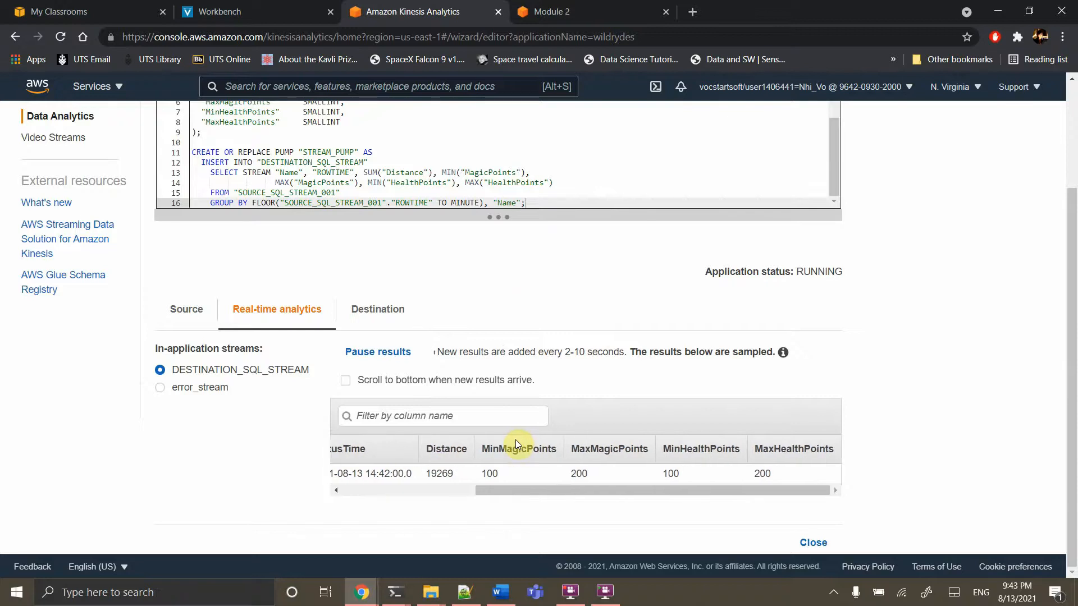
pyautogui.hscroll(-4, 499, 446)
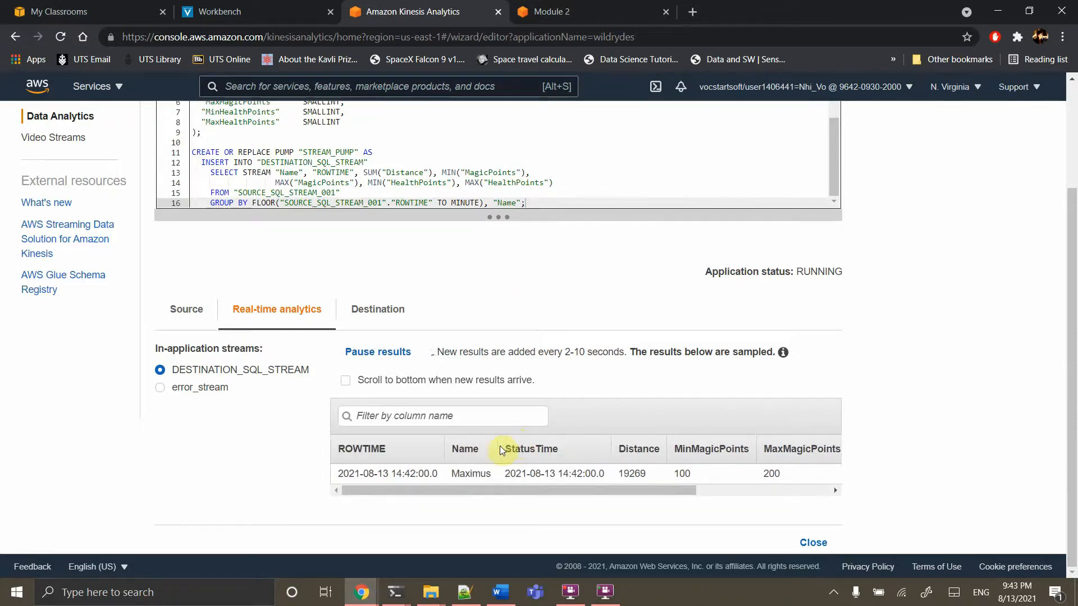
# Start connecting a destination and choose wildrydes-summary as the output Kinesis stream
pyautogui.click(384, 309)
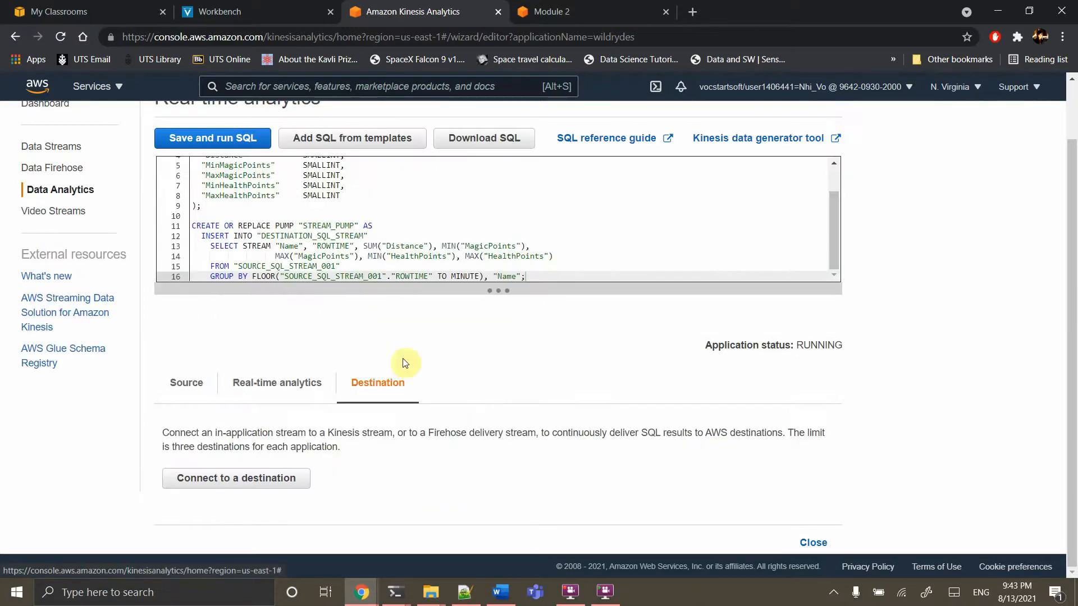
pyautogui.click(254, 477)
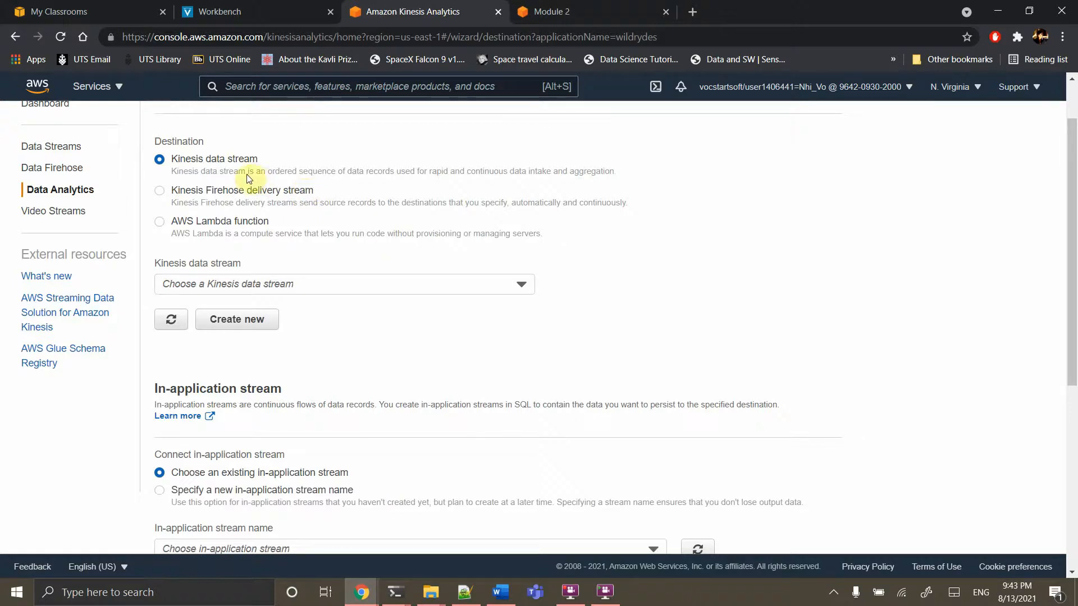
pyautogui.click(324, 283)
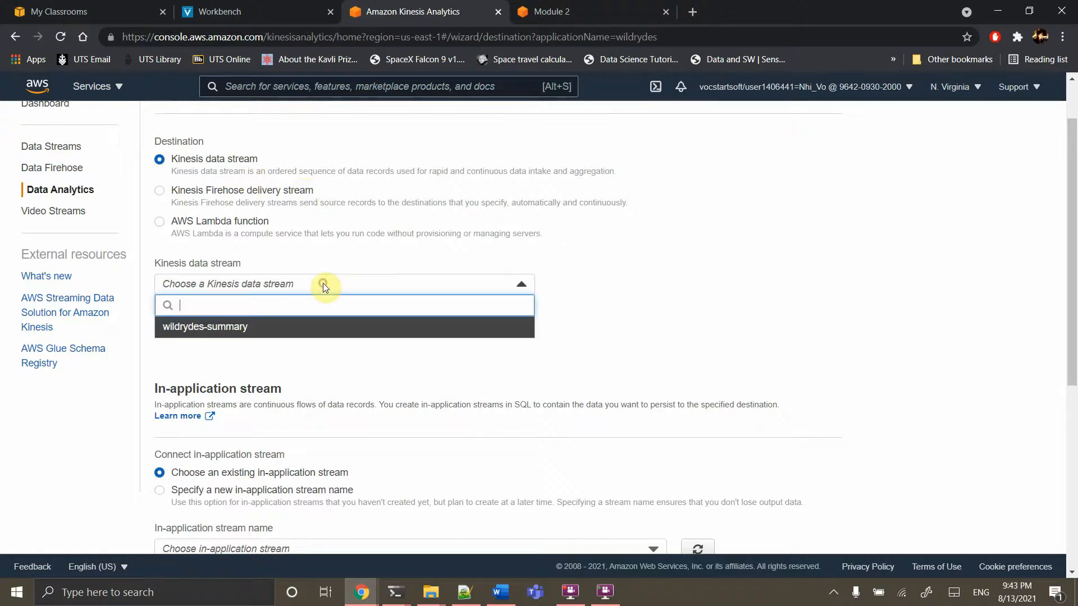
pyautogui.click(255, 335)
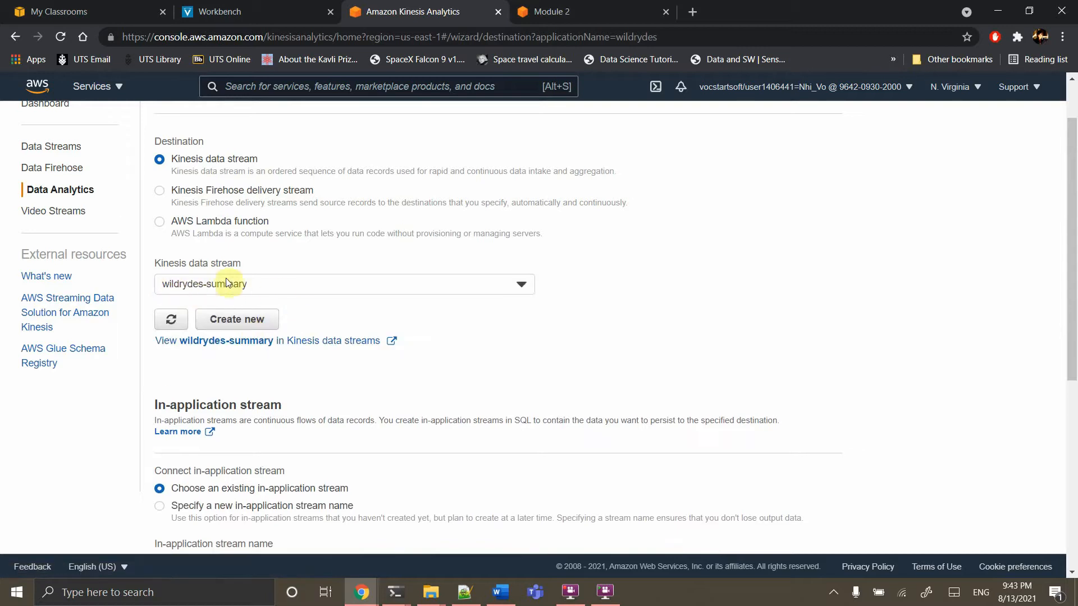
pyautogui.scroll(-2, 413, 375)
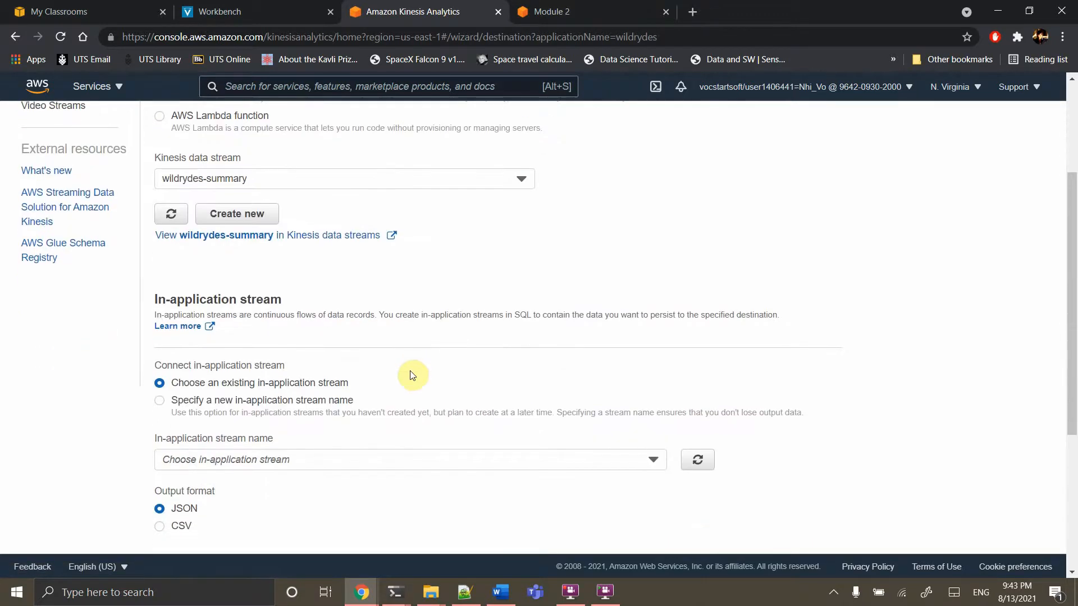
pyautogui.scroll(-1, 413, 375)
# Select DESTINATION_SQL_STREAM as the in-application stream and save the destination
pyautogui.click(324, 416)
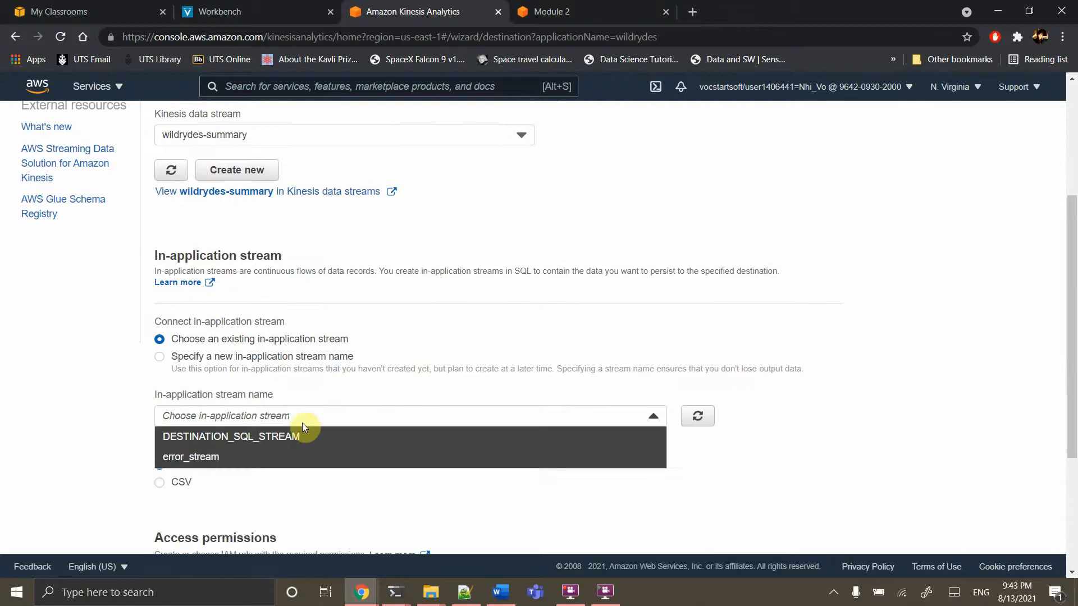
pyautogui.click(249, 439)
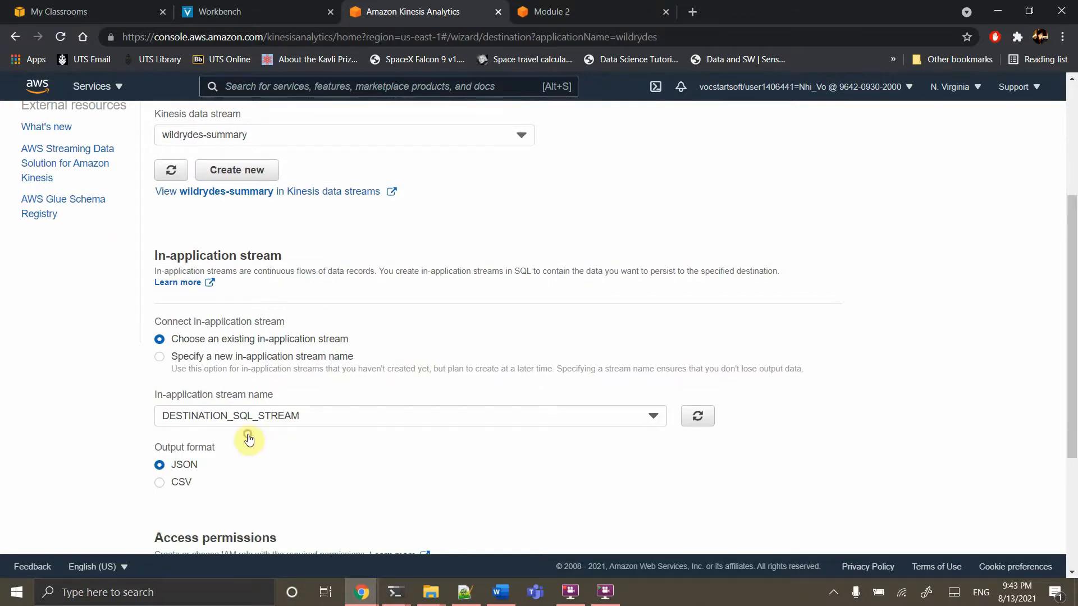
pyautogui.scroll(1, 396, 465)
pyautogui.scroll(1, 397, 465)
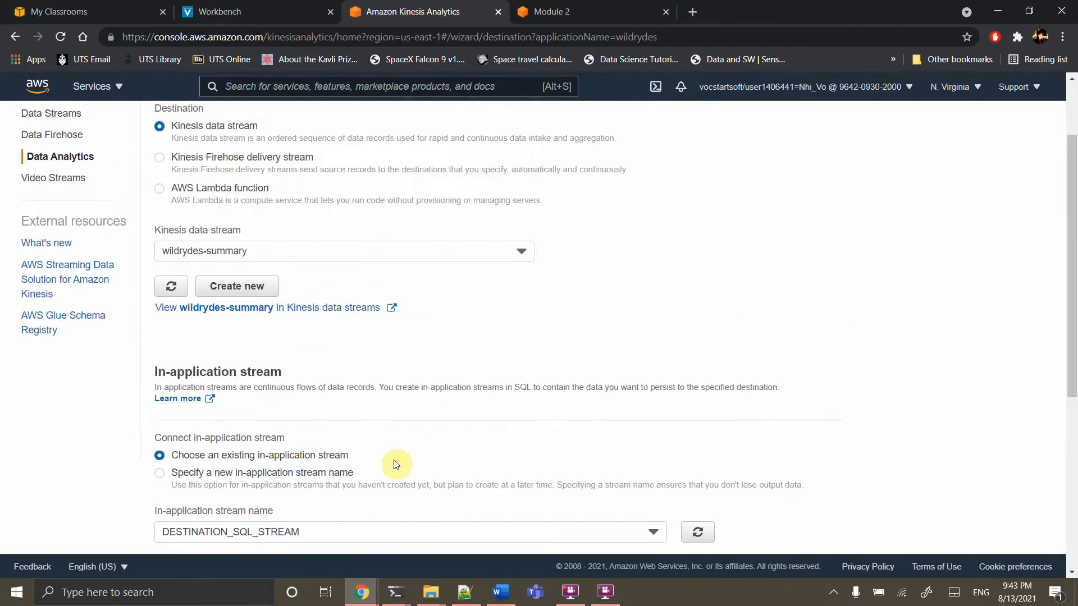
pyautogui.scroll(-5, 394, 465)
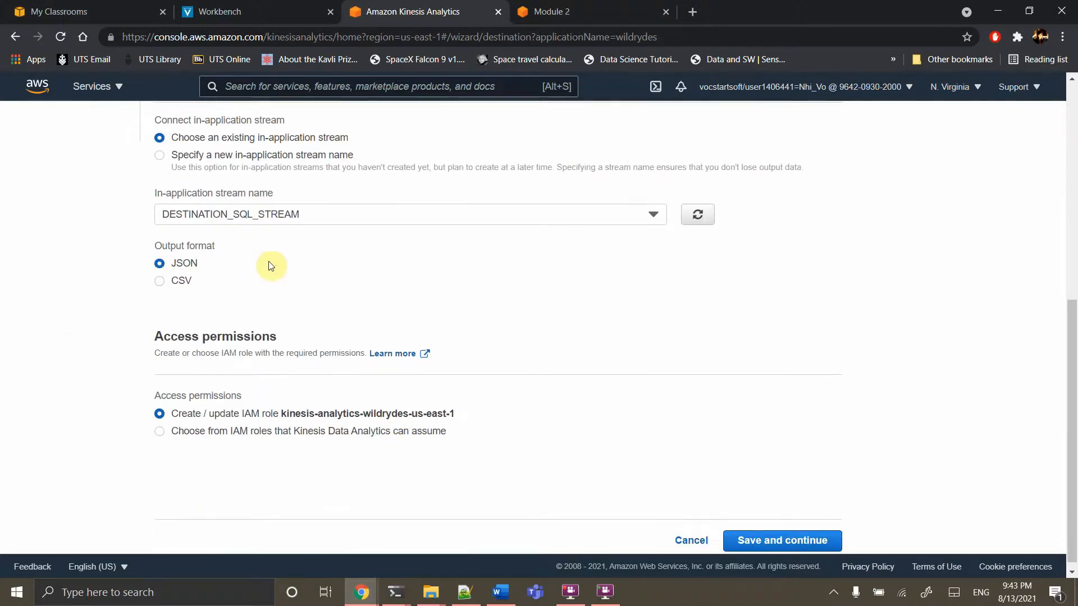
pyautogui.scroll(1, 402, 331)
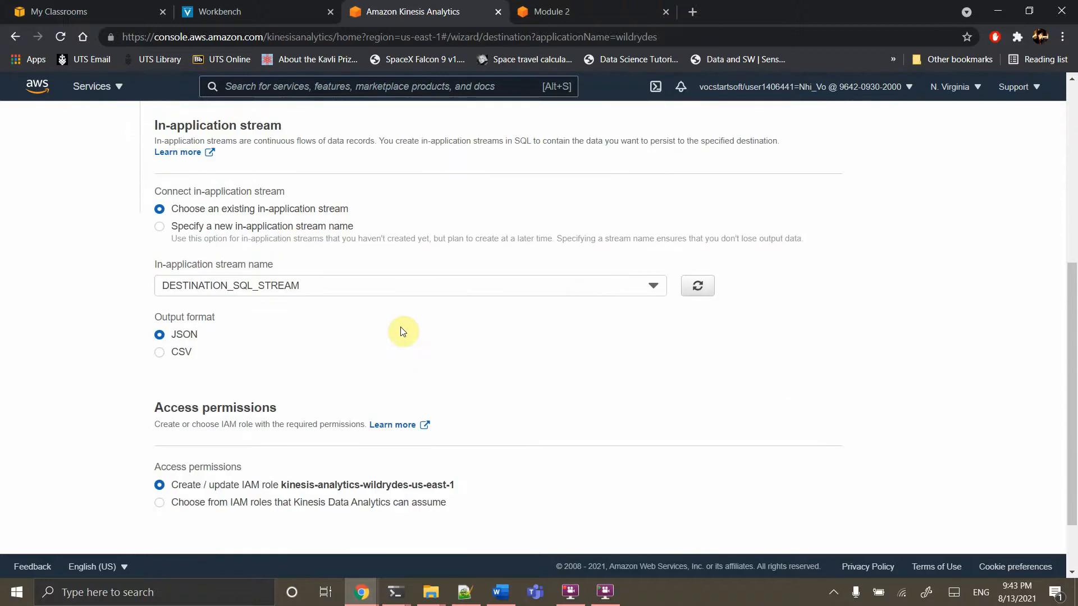
pyautogui.scroll(-1, 395, 487)
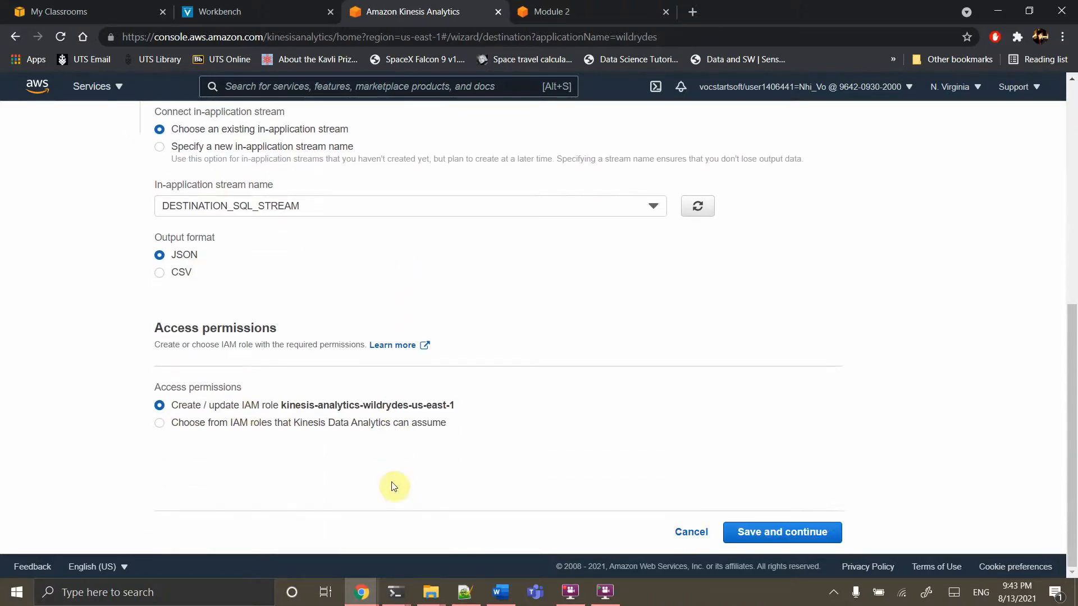
pyautogui.click(809, 533)
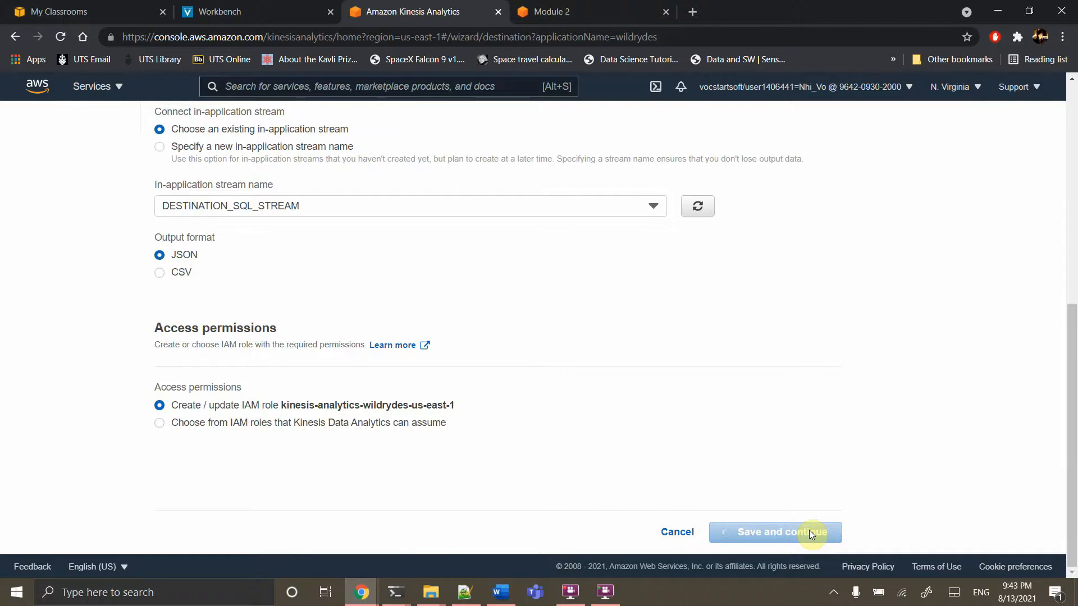
pyautogui.scroll(2, 669, 402)
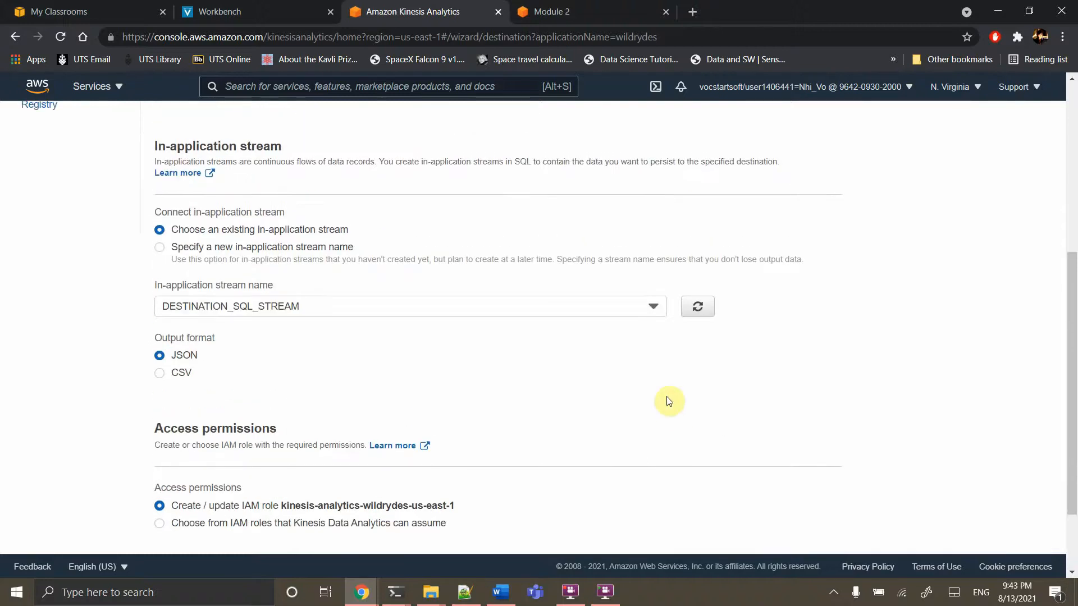
pyautogui.scroll(2, 669, 402)
pyautogui.scroll(-4, 669, 401)
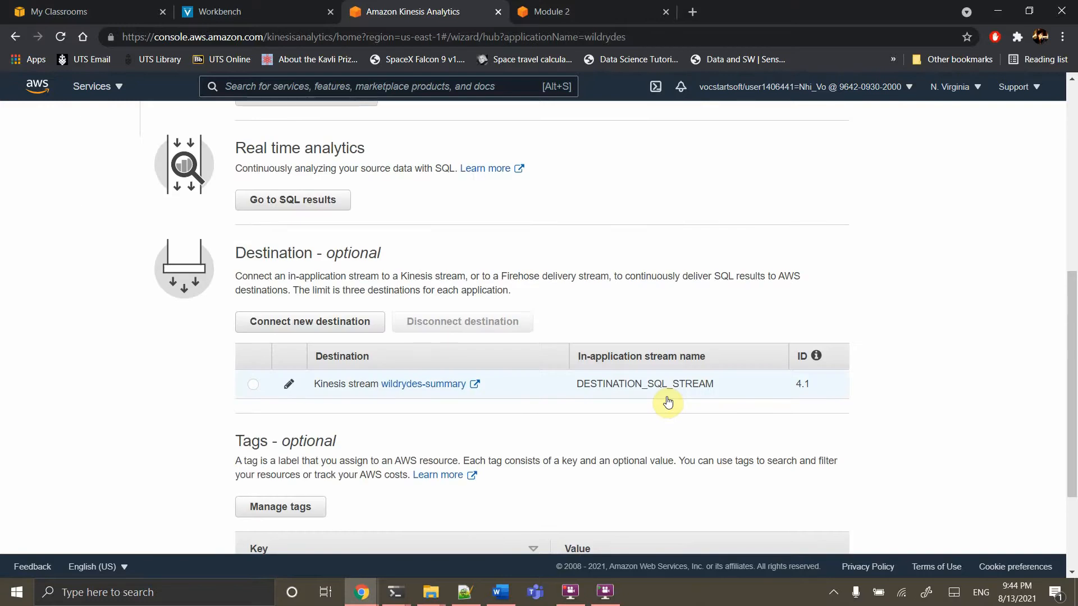
pyautogui.scroll(8, 668, 401)
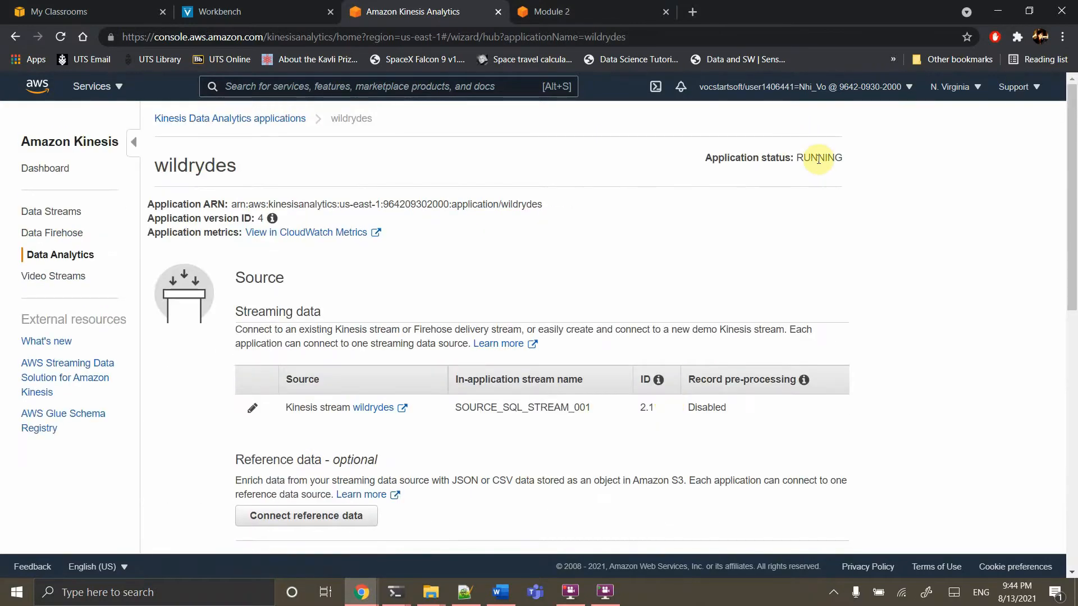
pyautogui.scroll(-9, 753, 315)
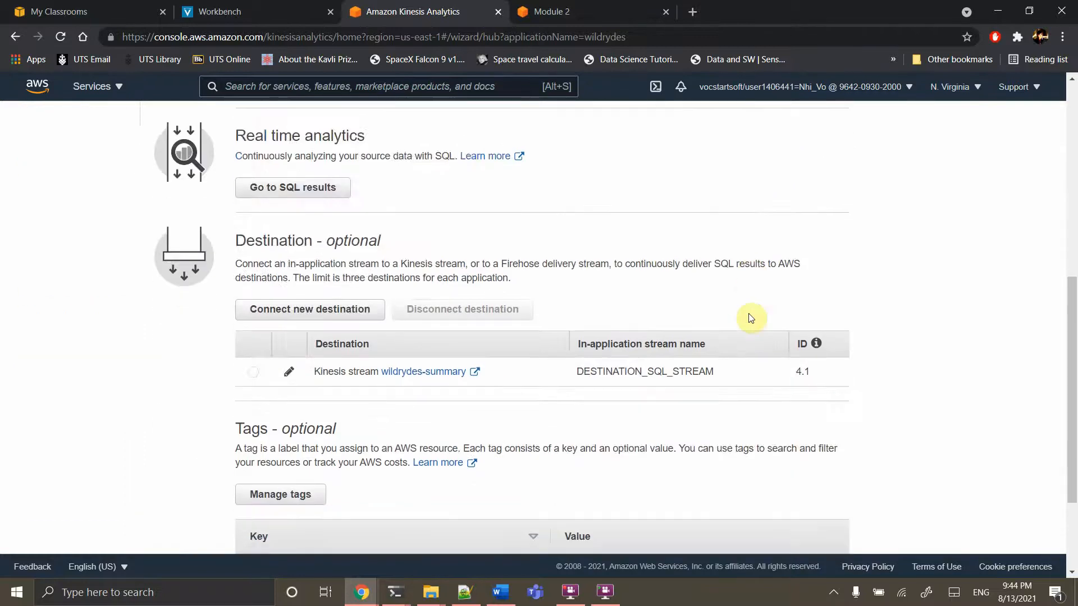
pyautogui.scroll(9, 613, 344)
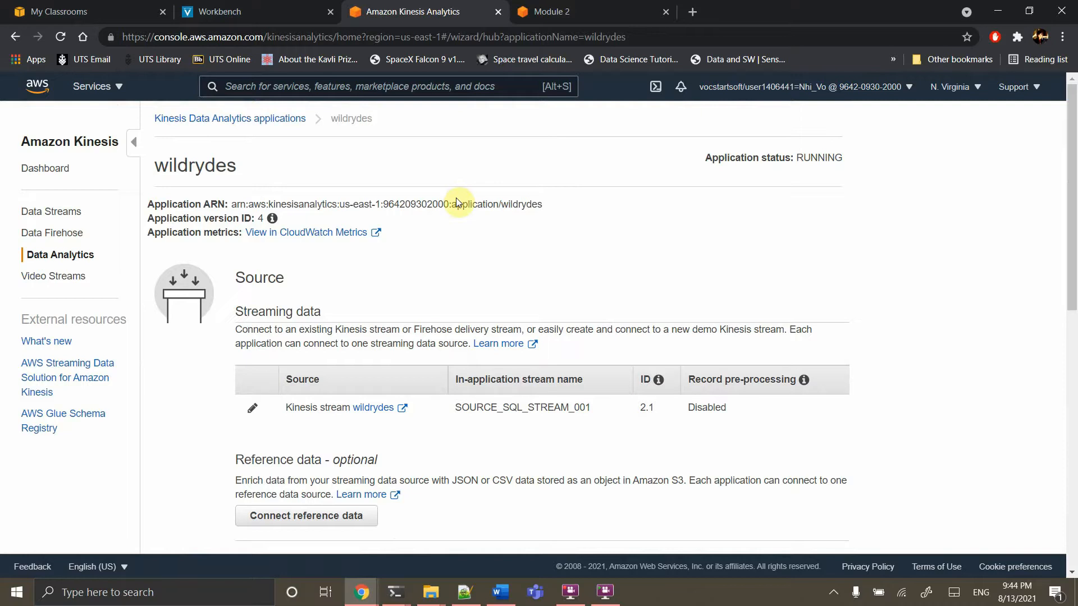
# Go from the Module 2 tutorial page on to Module 3
pyautogui.click(592, 10)
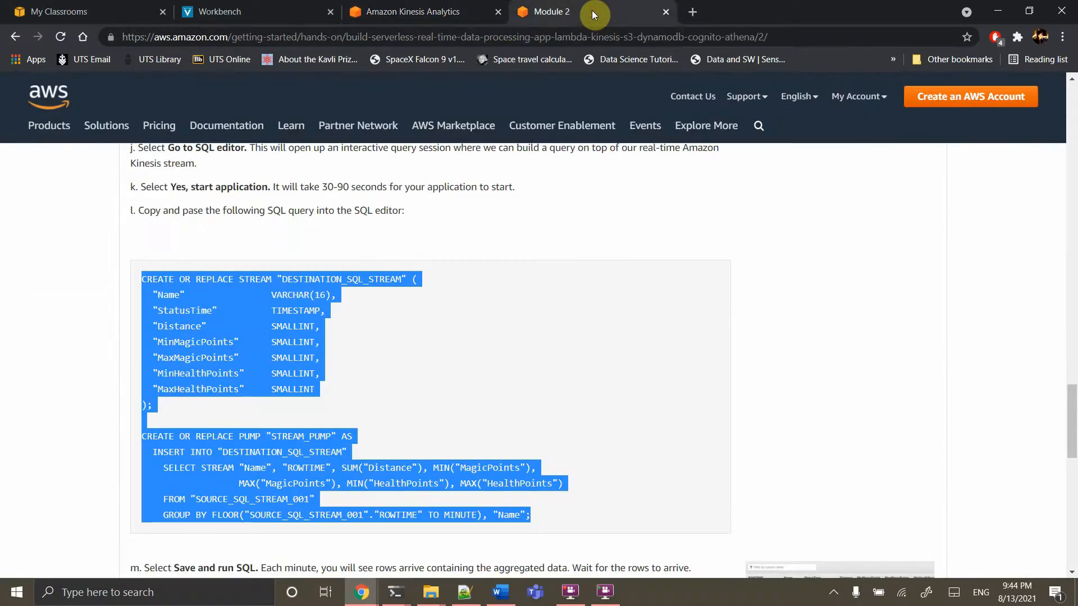
pyautogui.scroll(-6, 489, 337)
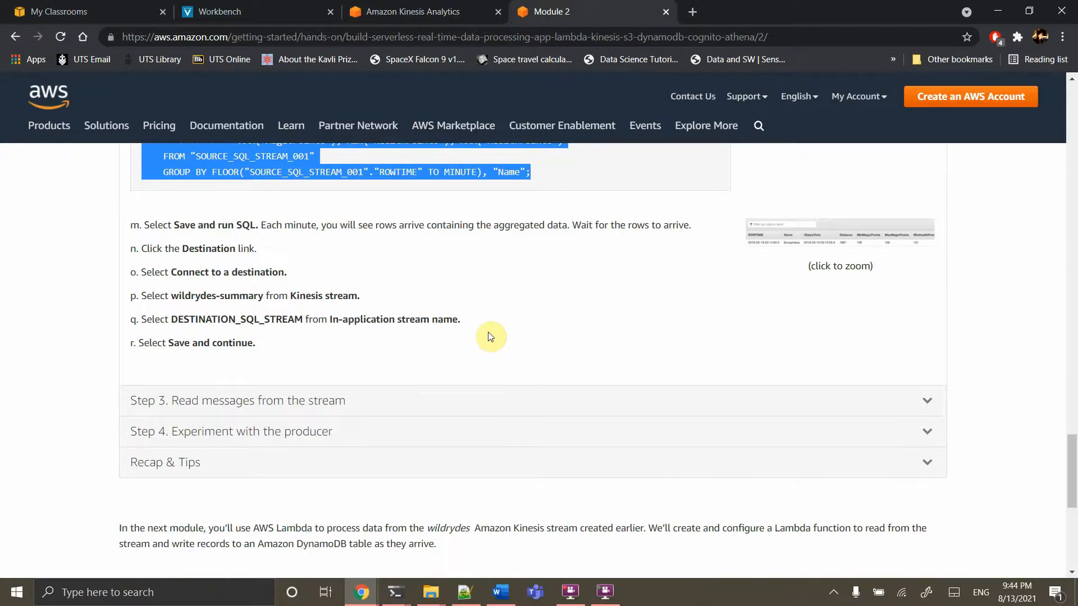
pyautogui.scroll(-2, 488, 337)
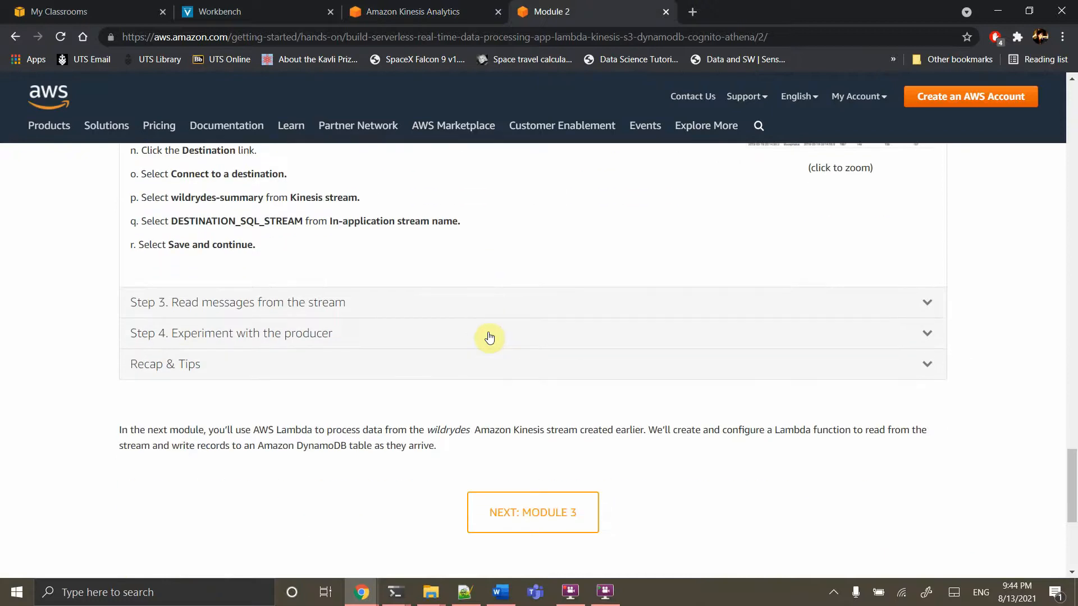
pyautogui.click(515, 521)
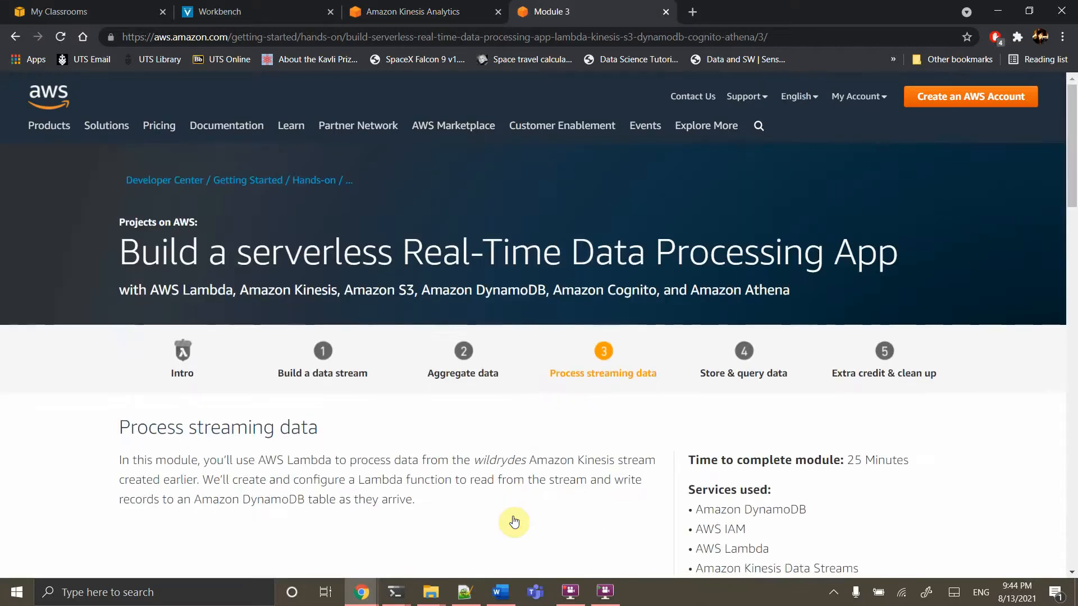
# In Module 3's Step 1, select the sort key name 'StatusTime' for copying
pyautogui.scroll(-12, 515, 521)
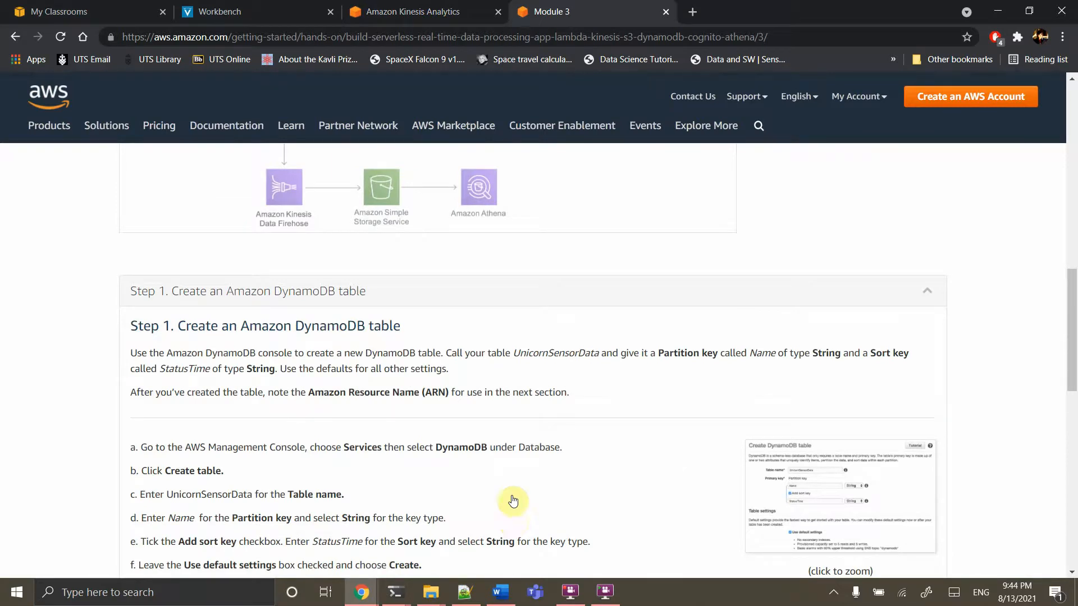
pyautogui.scroll(-2, 508, 399)
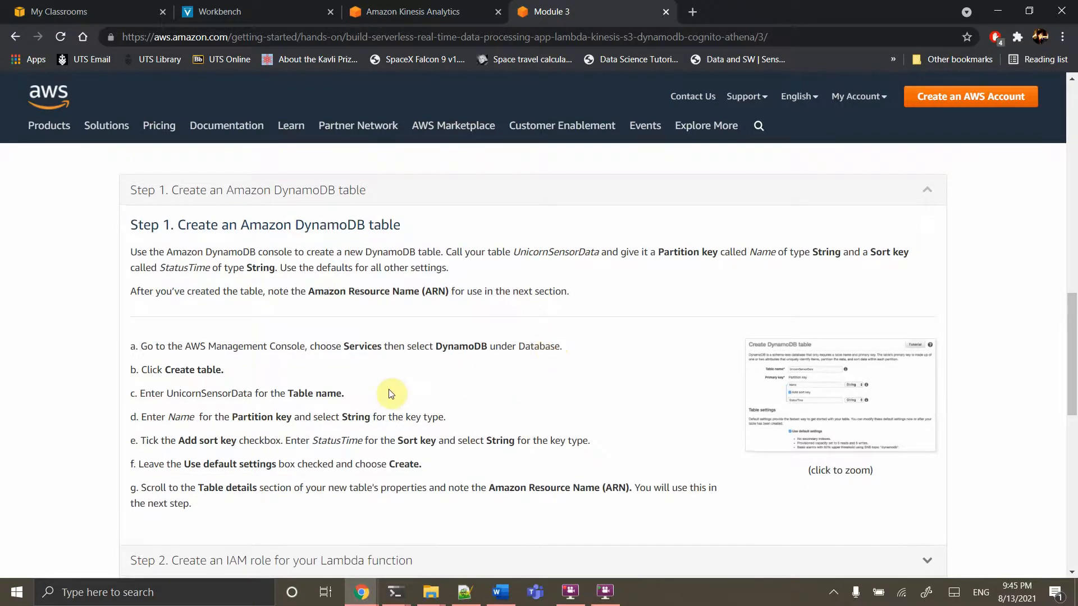
pyautogui.scroll(-3, 388, 389)
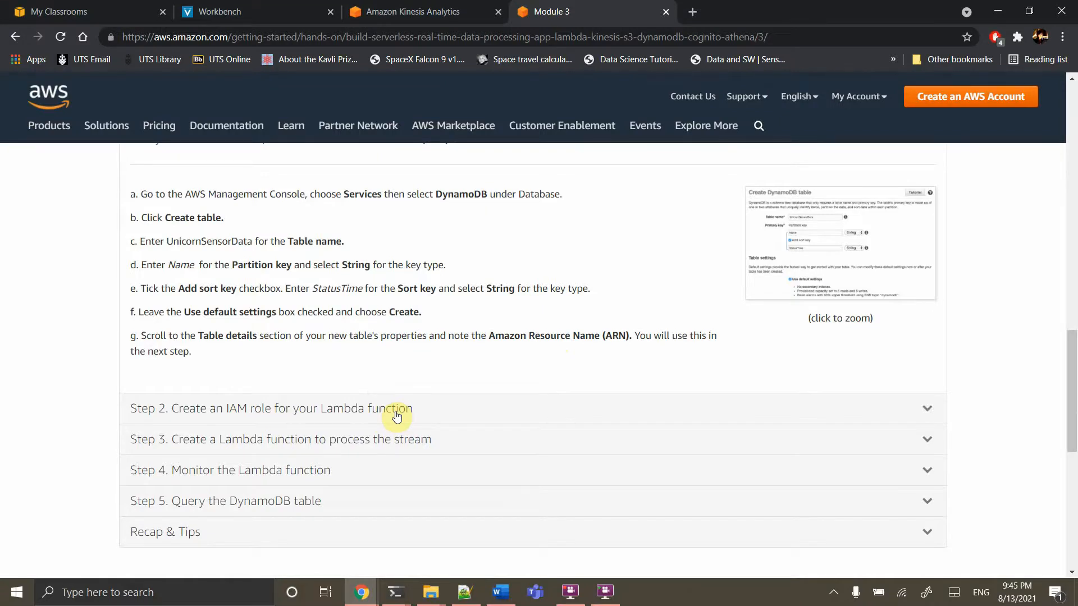
pyautogui.scroll(10, 396, 416)
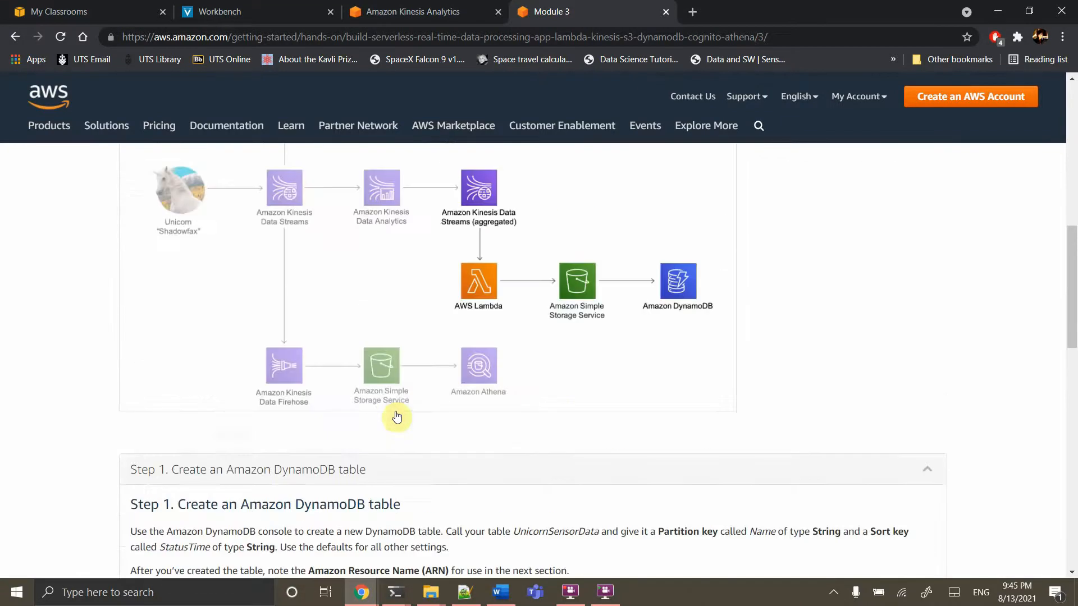
pyautogui.scroll(-5, 396, 416)
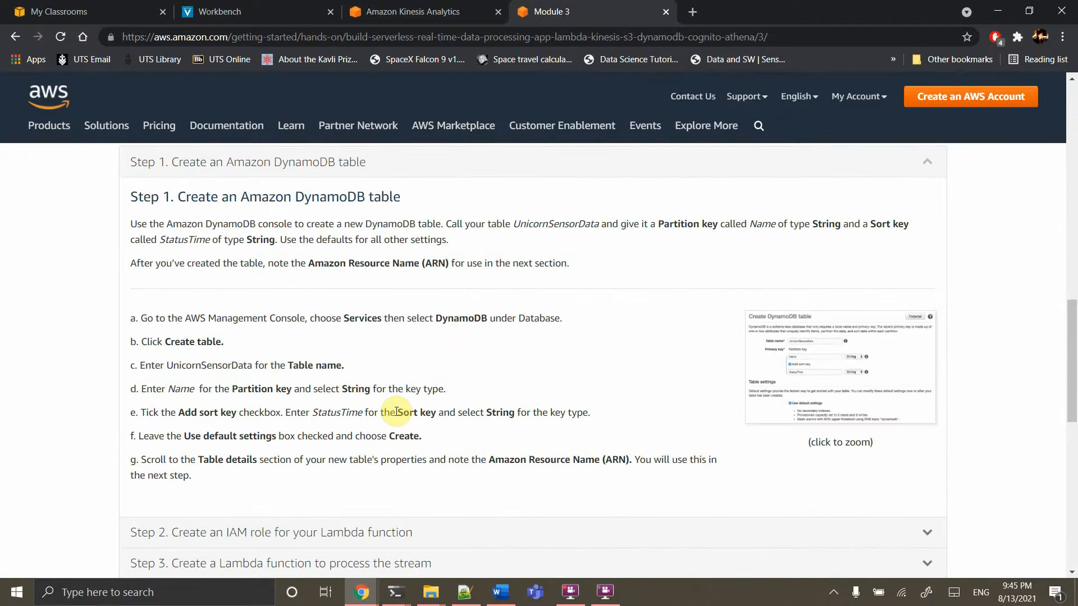
pyautogui.doubleClick(343, 413)
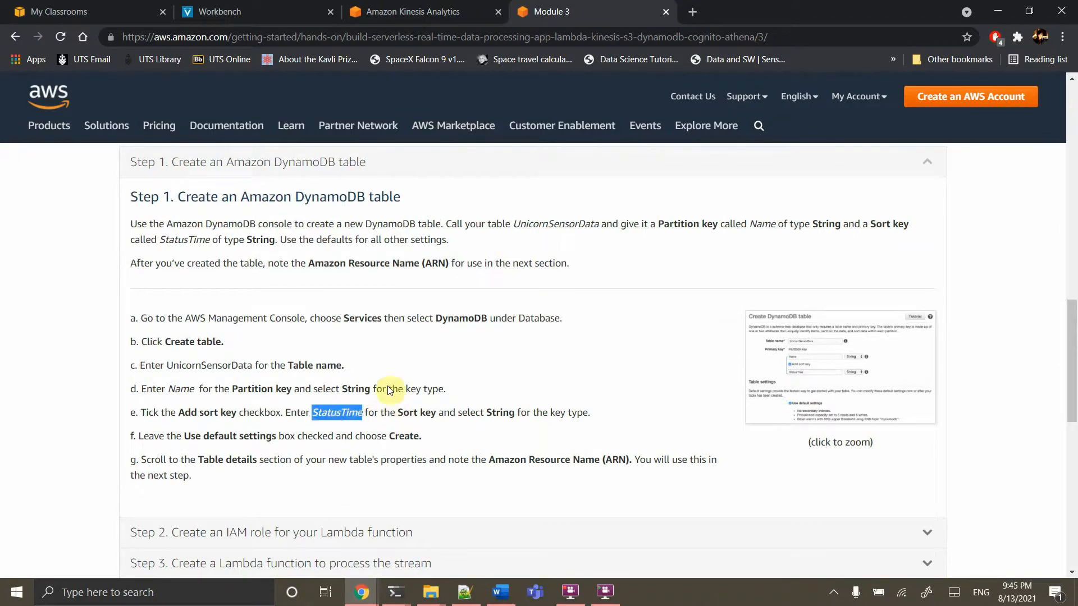
pyautogui.click(427, 11)
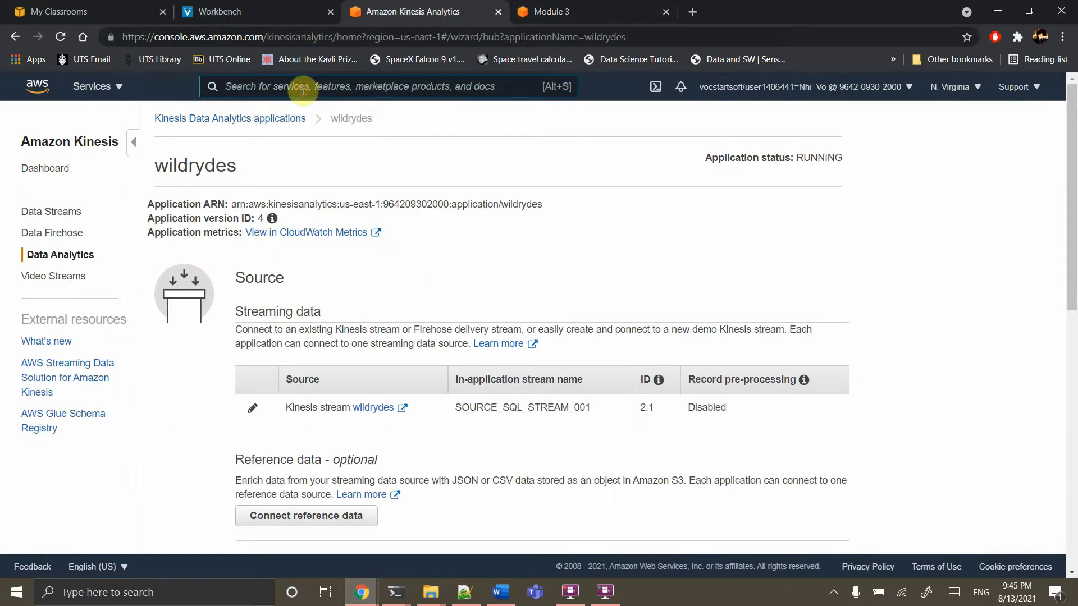
# Find DynamoDB through a 'Dyna' search, leave the Kinesis page, and open the Create table form
pyautogui.click(304, 90)
pyautogui.write('Dyna')
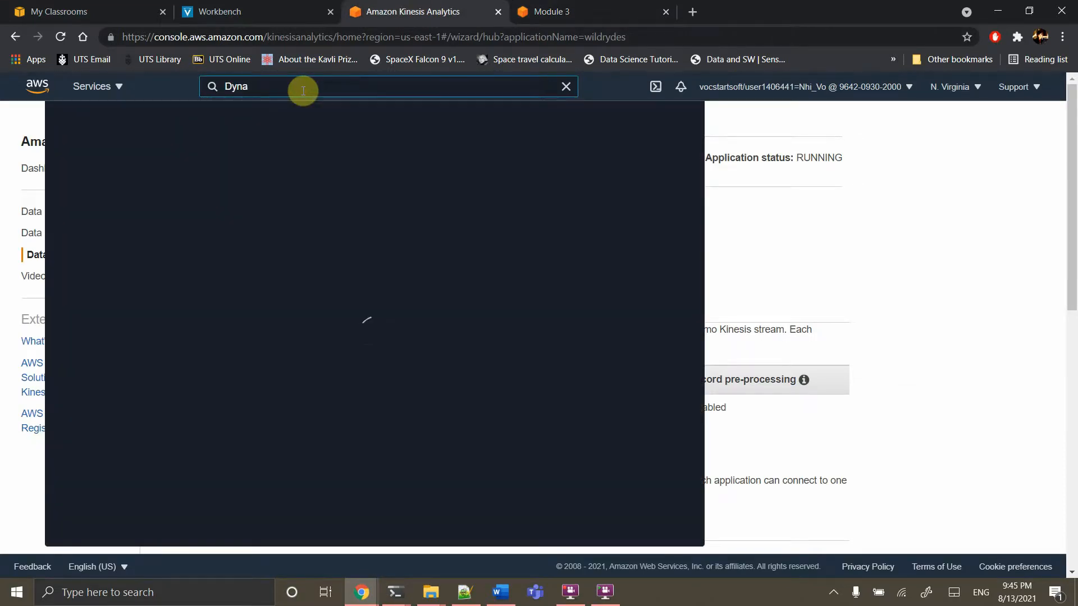
pyautogui.click(299, 198)
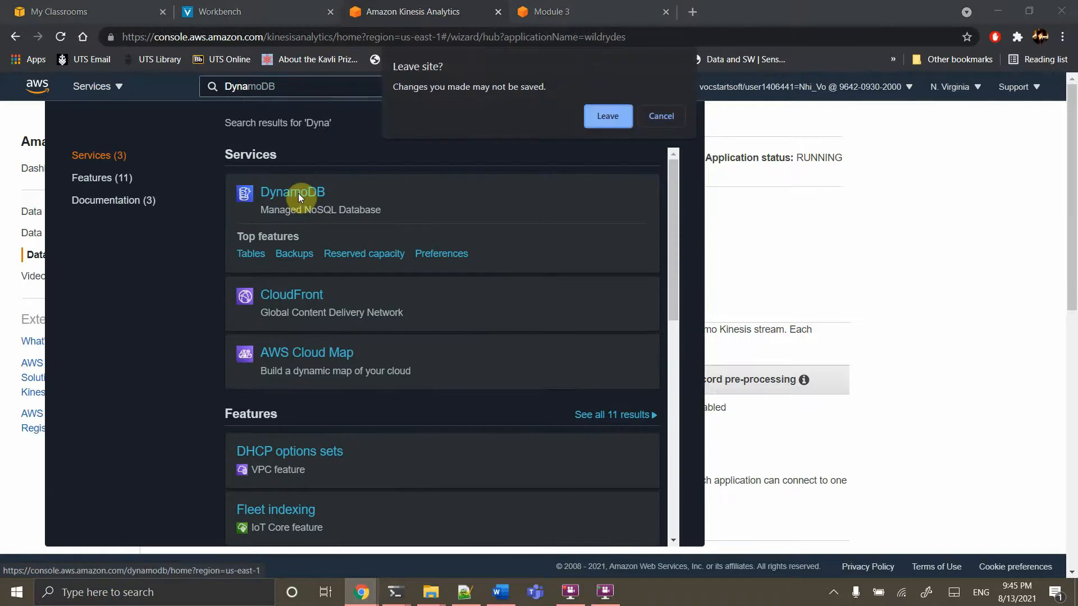
pyautogui.click(596, 117)
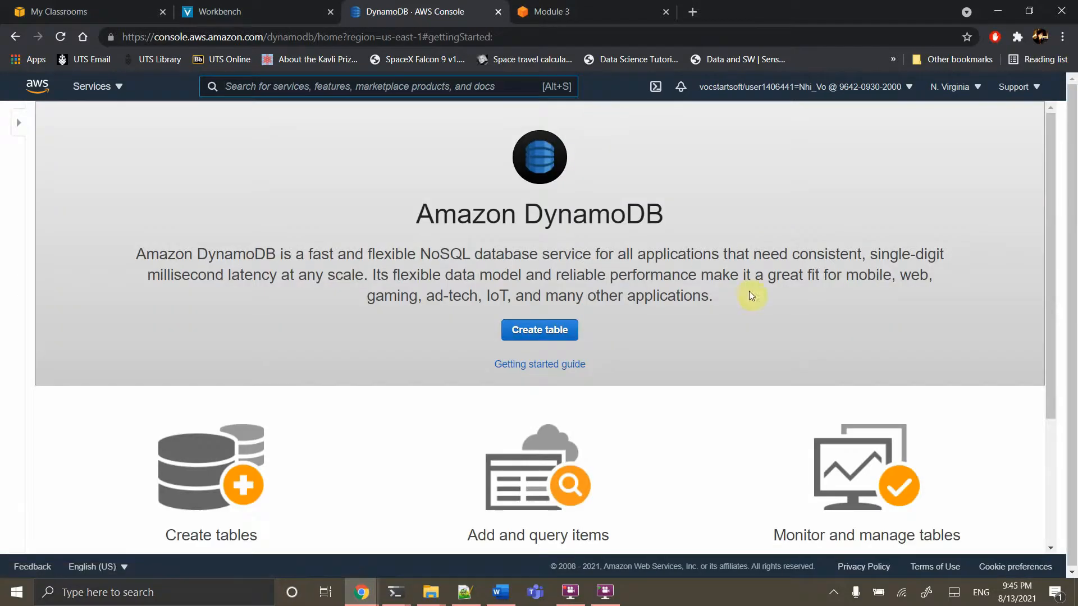
pyautogui.click(539, 330)
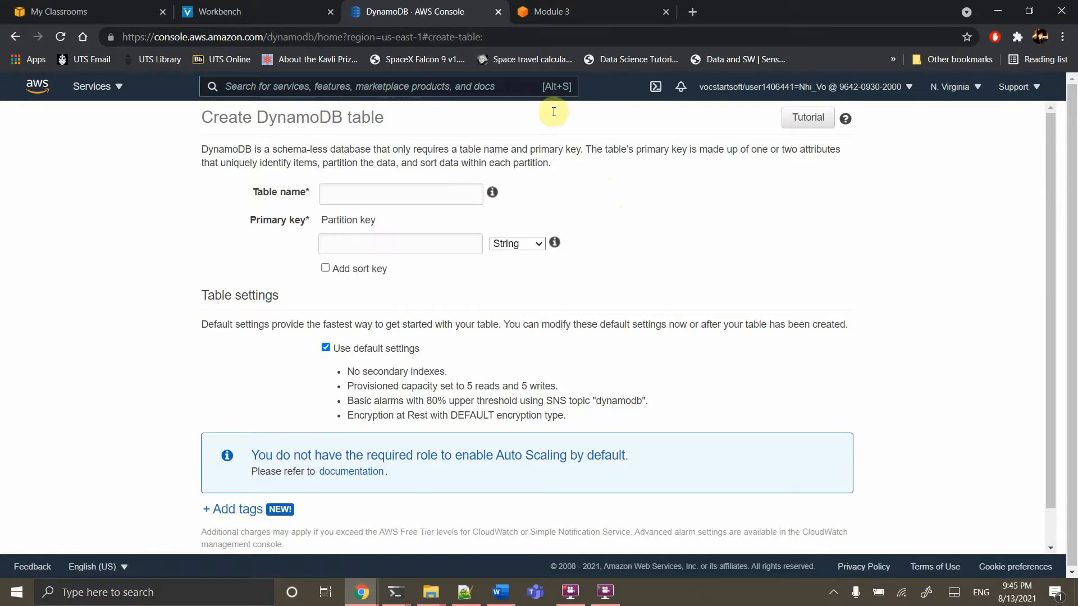
# After checking the tutorial, enter table name UnicornSensorData and partition key Name
pyautogui.click(550, 11)
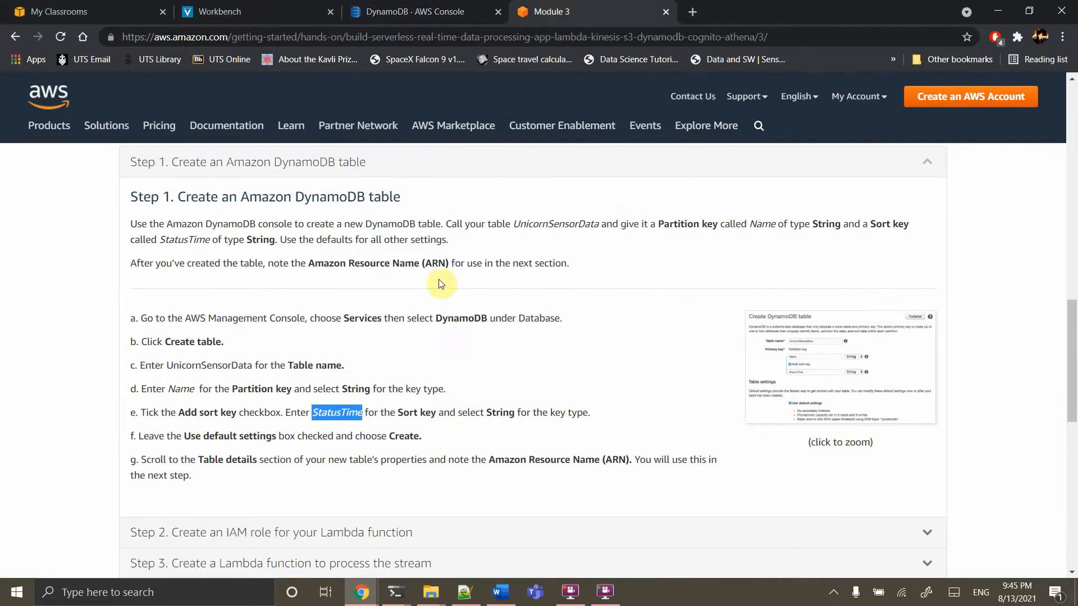
pyautogui.click(404, 11)
pyautogui.click(343, 192)
pyautogui.write('Un')
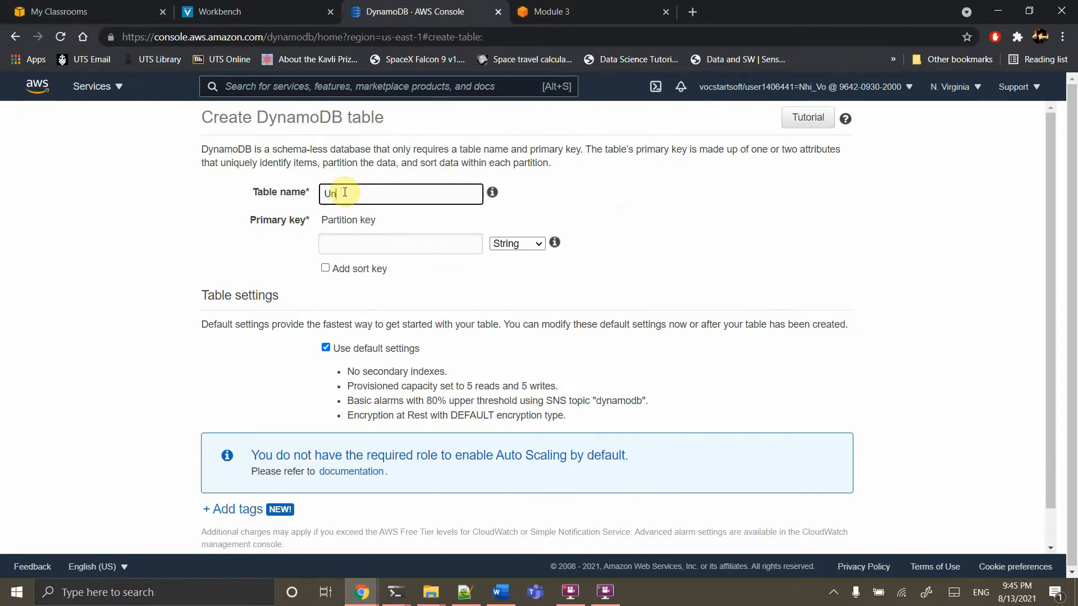
pyautogui.write('icornSensorData')
pyautogui.click(365, 246)
pyautogui.write('Na')
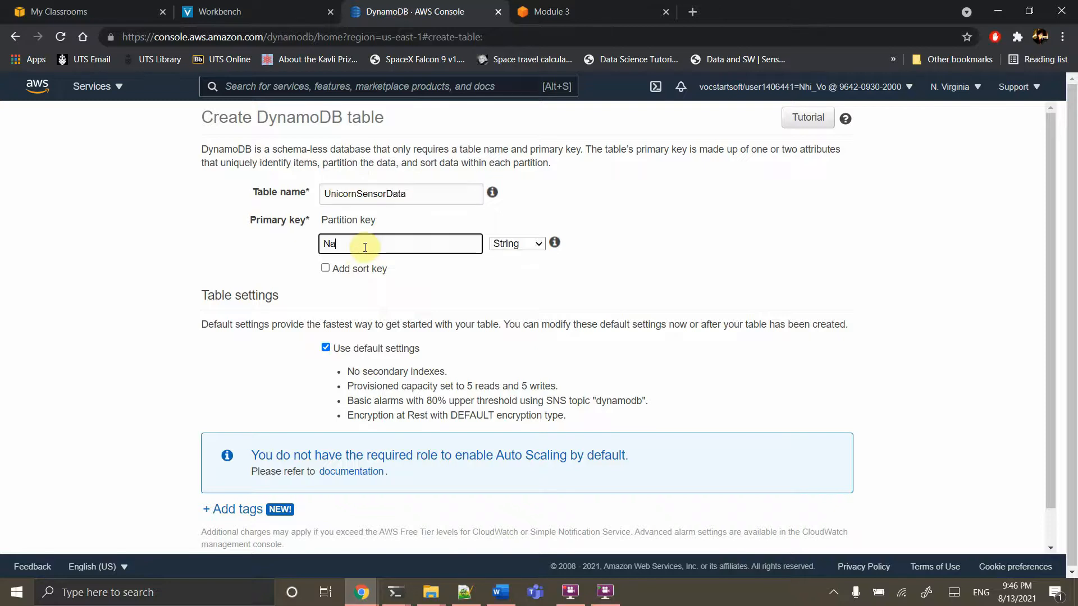
pyautogui.write('me')
# Add sort key StatusTime and create the table with default settings
pyautogui.click(324, 269)
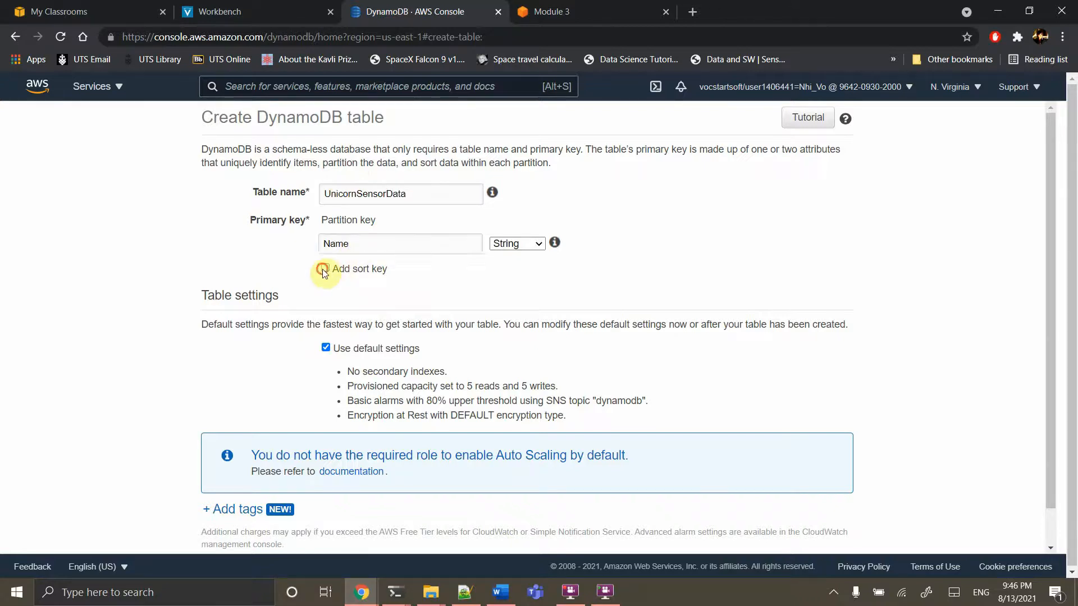
pyautogui.click(369, 292)
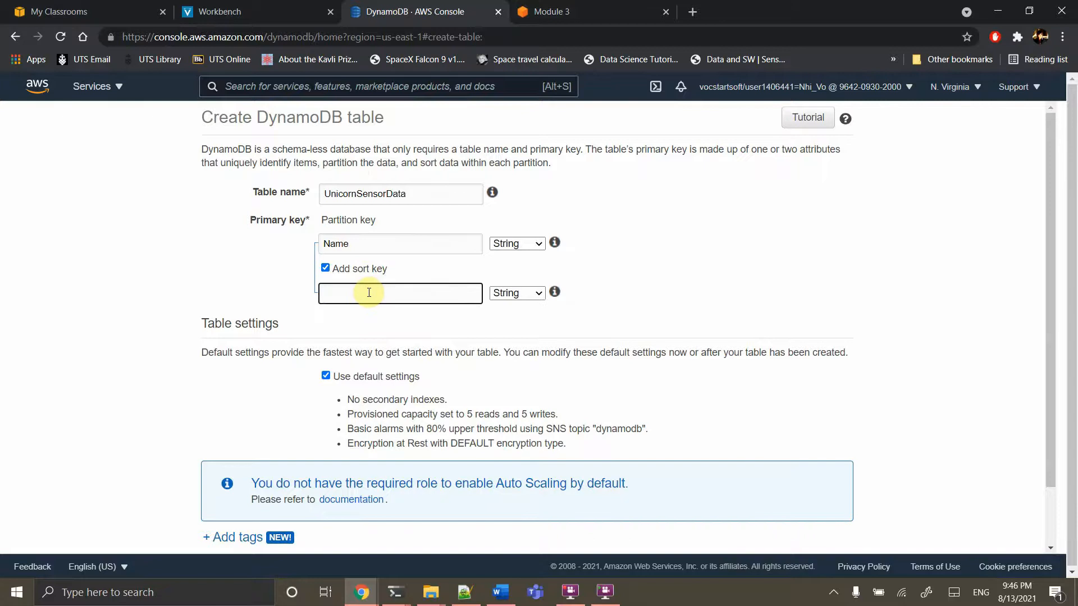
pyautogui.write('StatusTime')
pyautogui.scroll(-1, 429, 380)
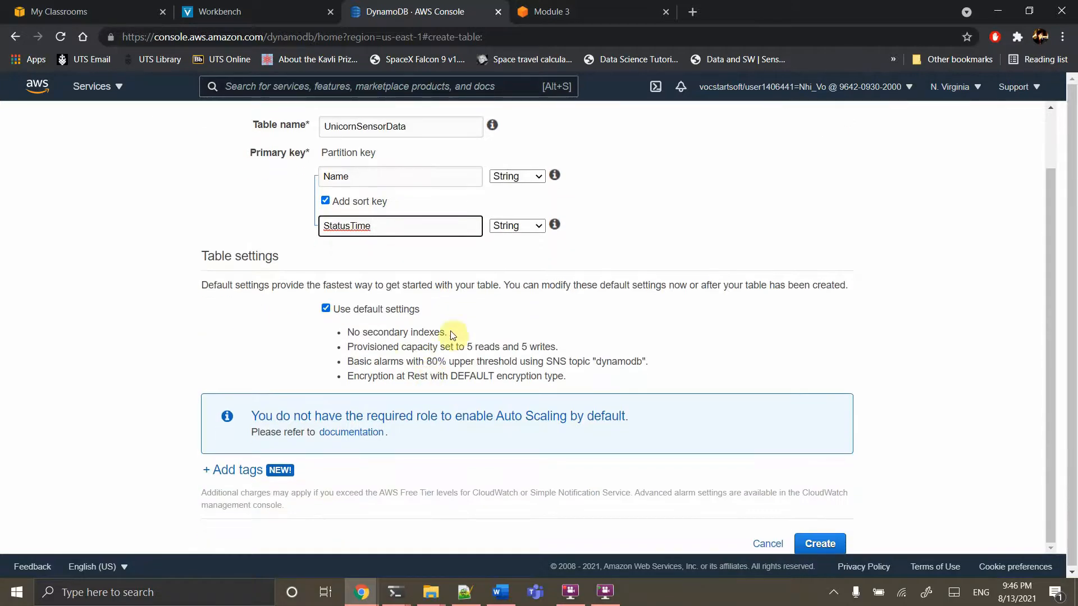
pyautogui.click(819, 543)
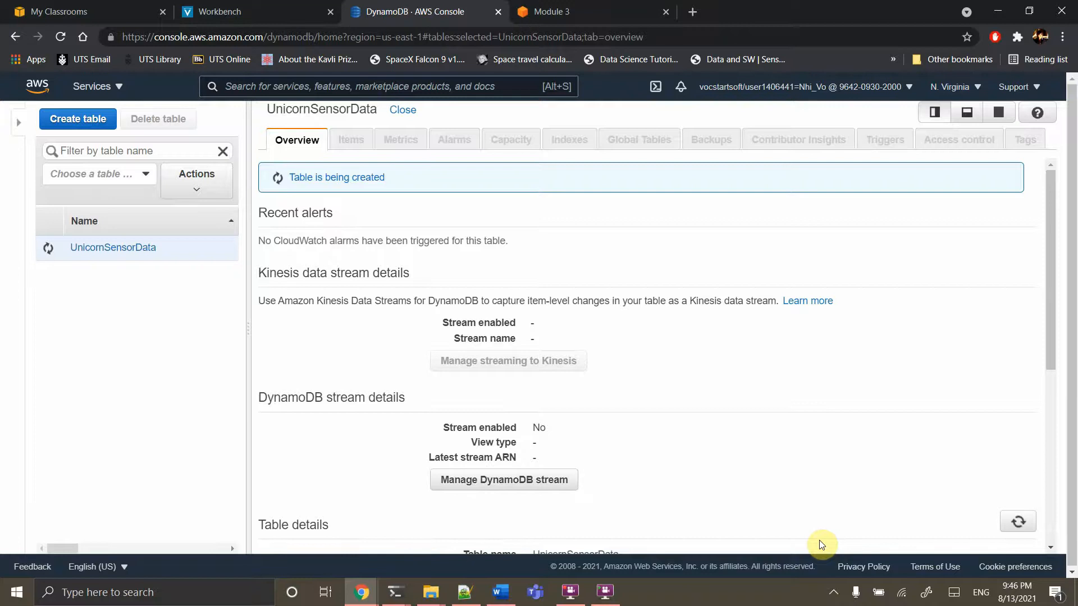
pyautogui.scroll(-2, 820, 543)
pyautogui.scroll(-3, 820, 545)
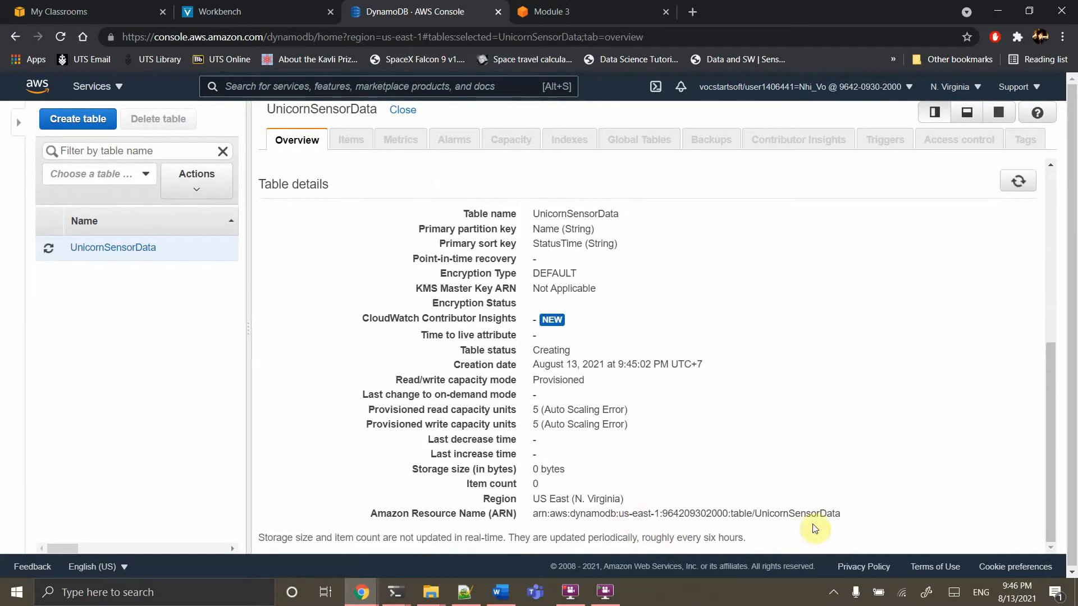
# Copy the UnicornSensorData table ARN into the Notepad++ notes, then return to the Module 3 tutorial
pyautogui.moveTo(846, 523); pyautogui.dragTo(523, 514)
pyautogui.hotkey('ctrl', 'c')
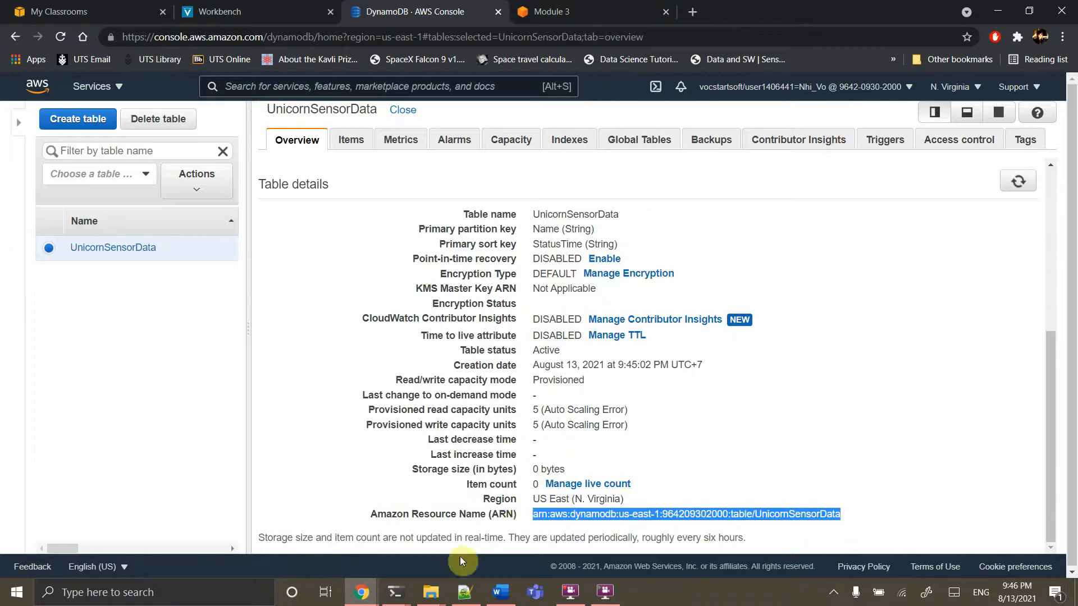
pyautogui.click(456, 597)
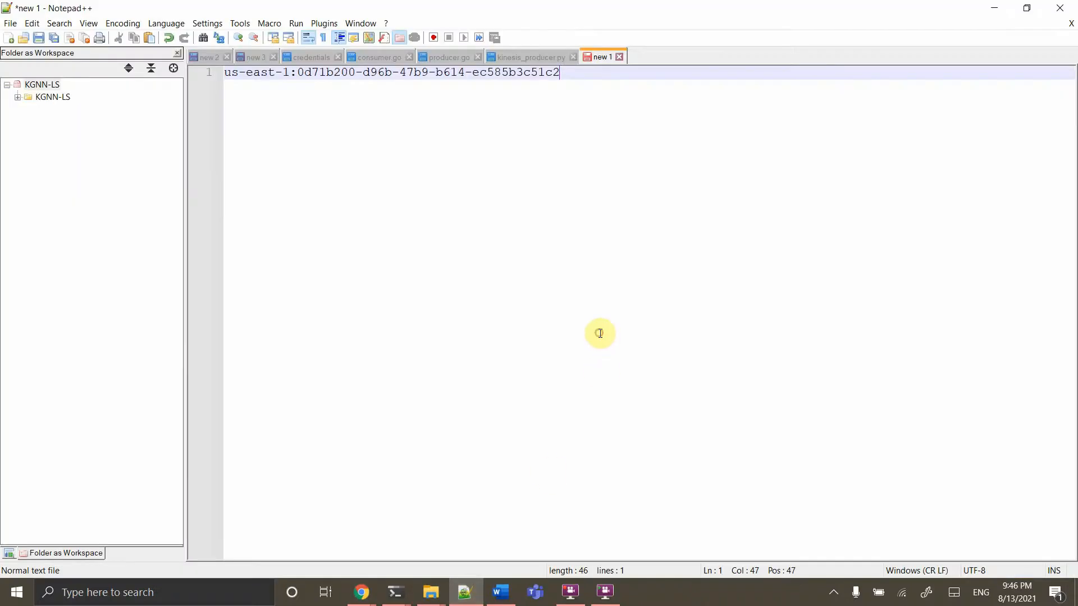
pyautogui.hotkey('ctrl', 'v')
pyautogui.press('Return')
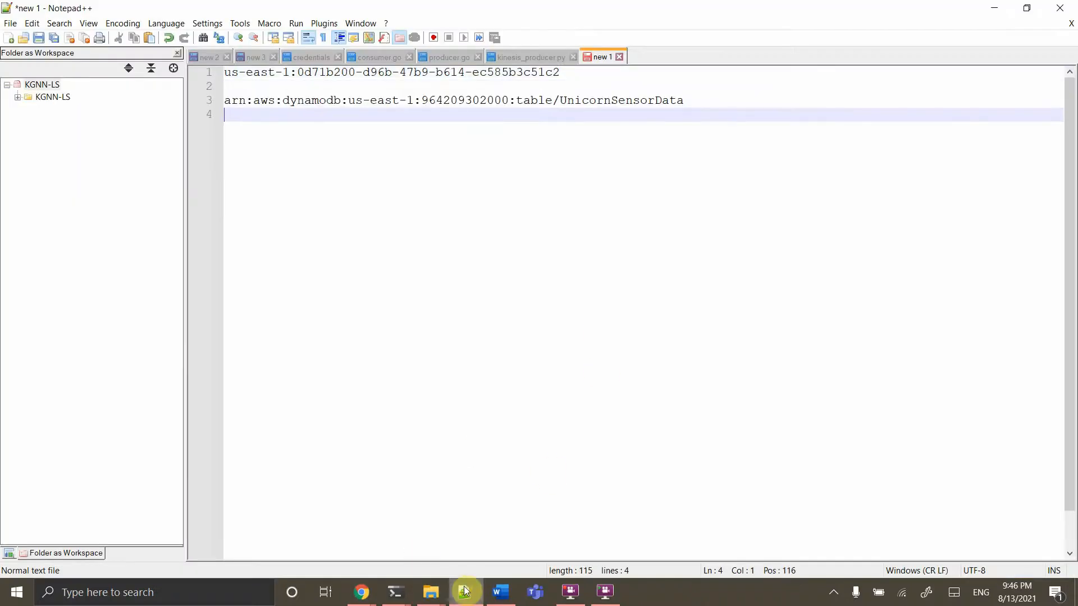
pyautogui.click(474, 596)
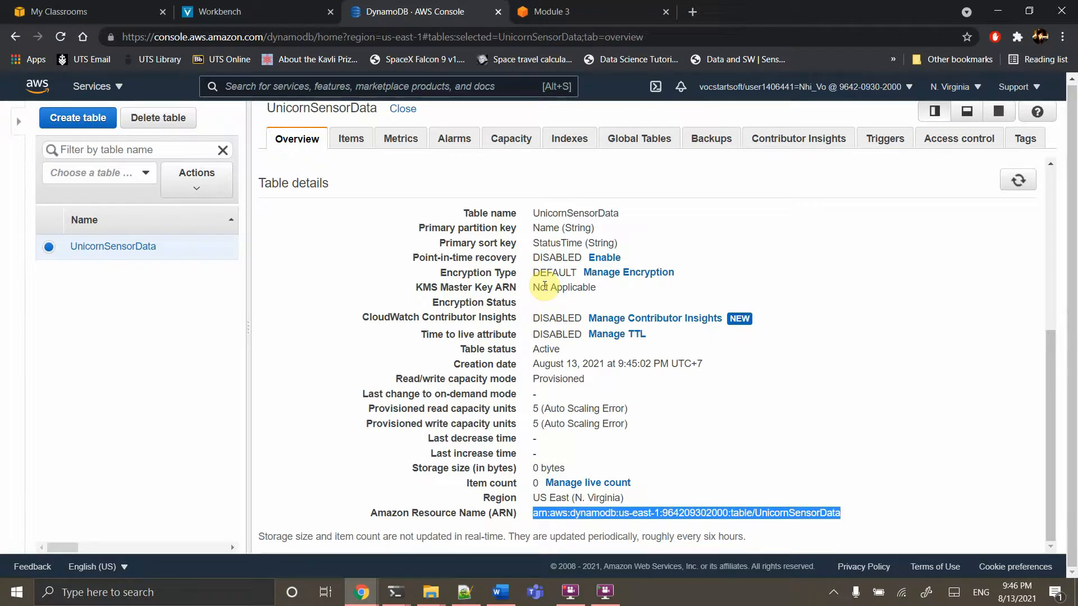
pyautogui.click(542, 12)
# Expand the tutorial's Step 2 IAM role instructions, then go back to the UnicornSensorData table details
pyautogui.scroll(-2, 385, 373)
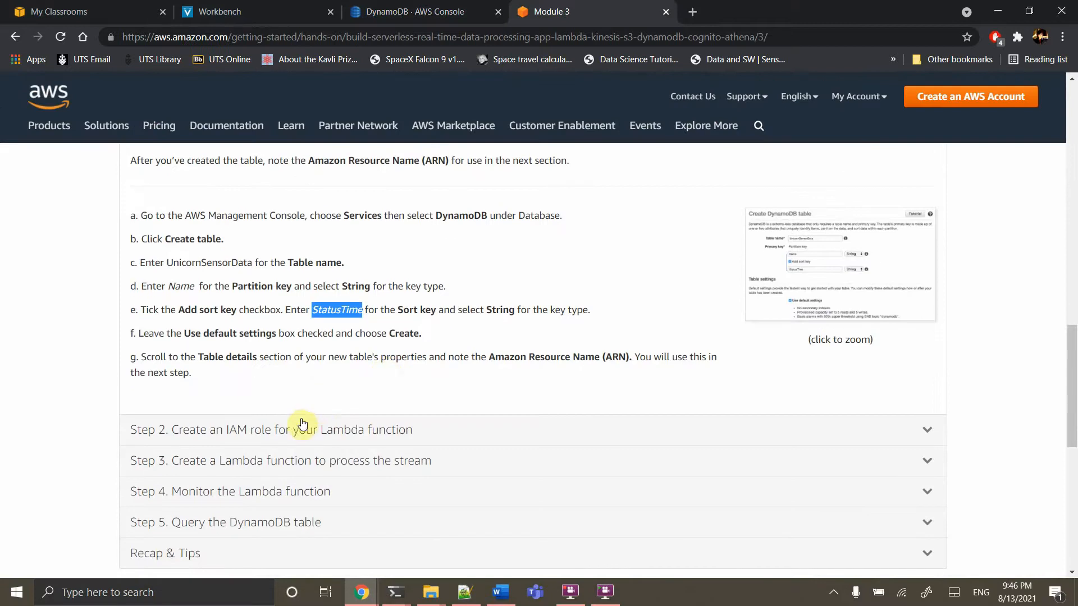
pyautogui.click(300, 428)
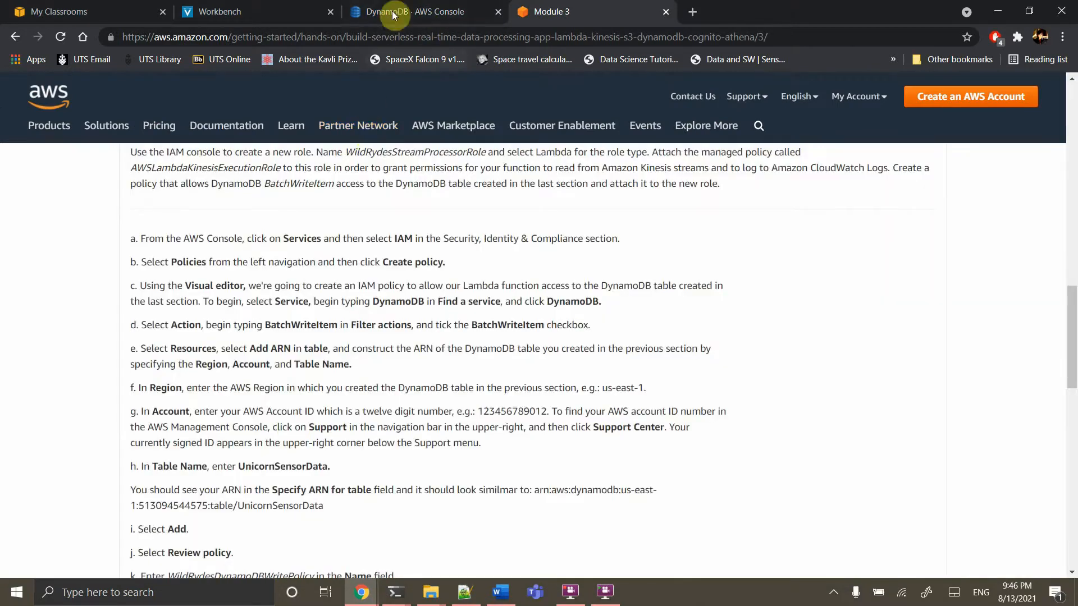
pyautogui.click(394, 13)
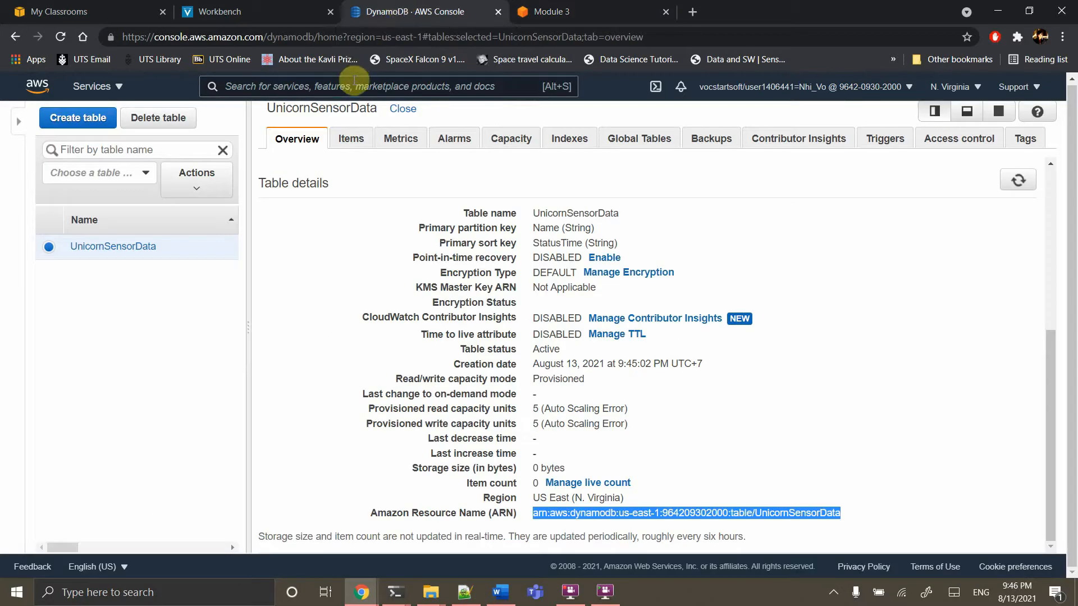
# Open IAM via an 'iam' search and start a new policy from the Policies list
pyautogui.click(355, 81)
pyautogui.write('iam')
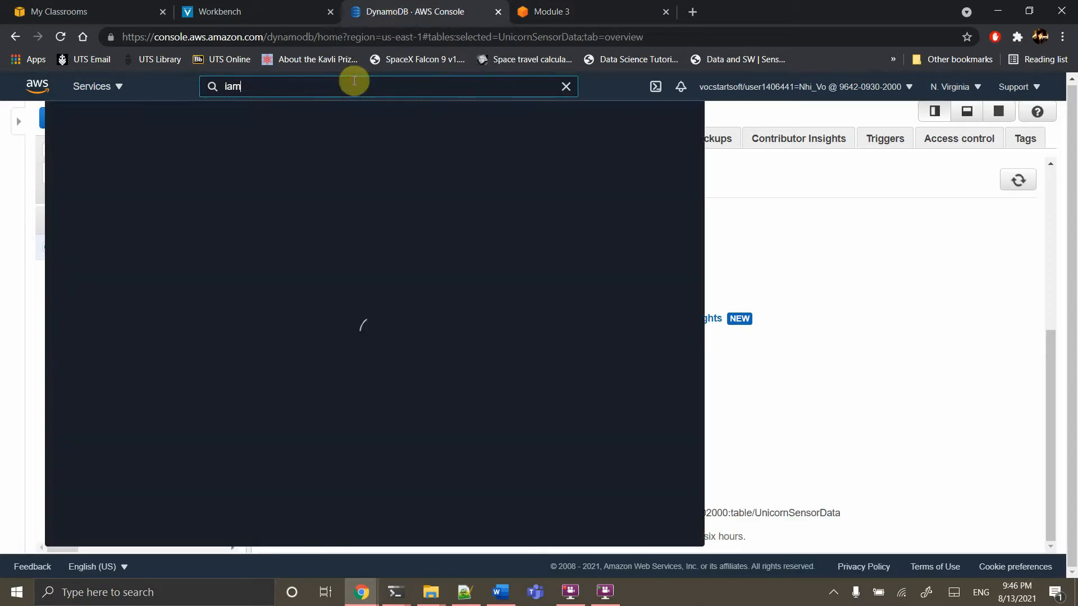
pyautogui.press('Return')
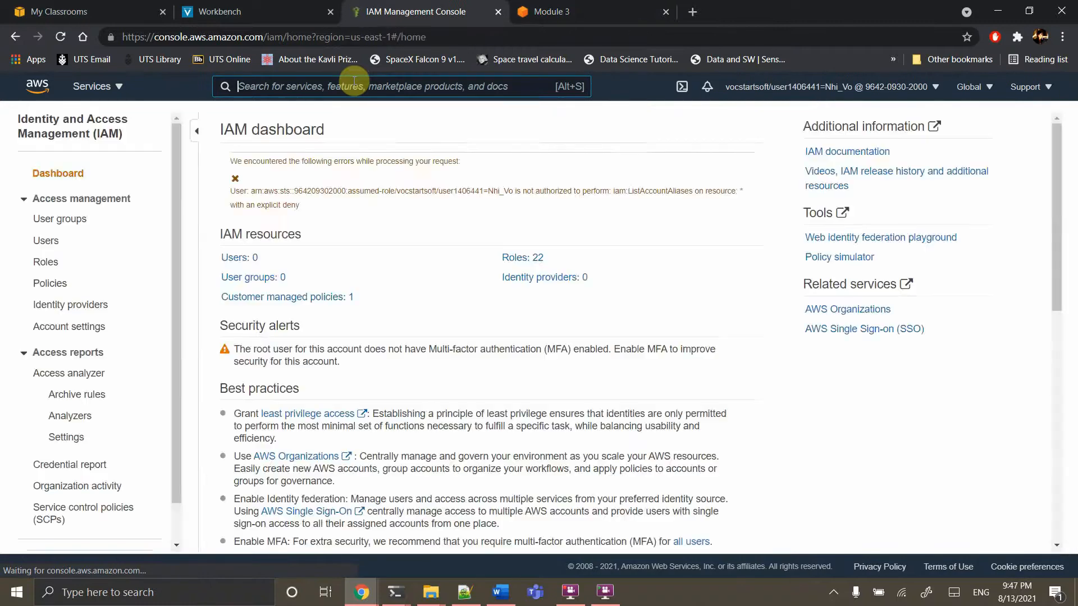
pyautogui.click(58, 287)
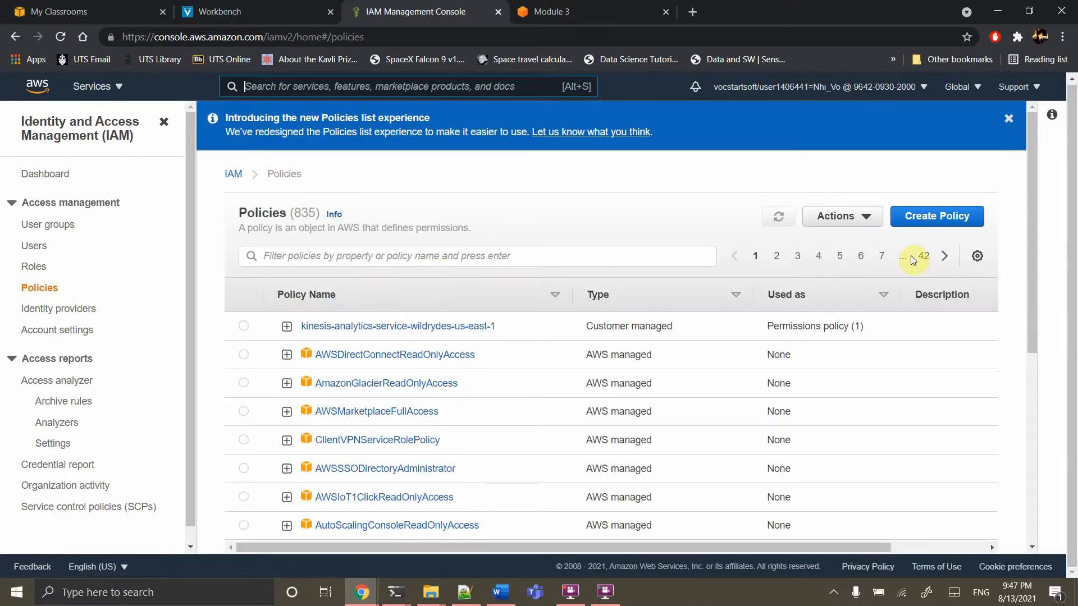
pyautogui.click(916, 223)
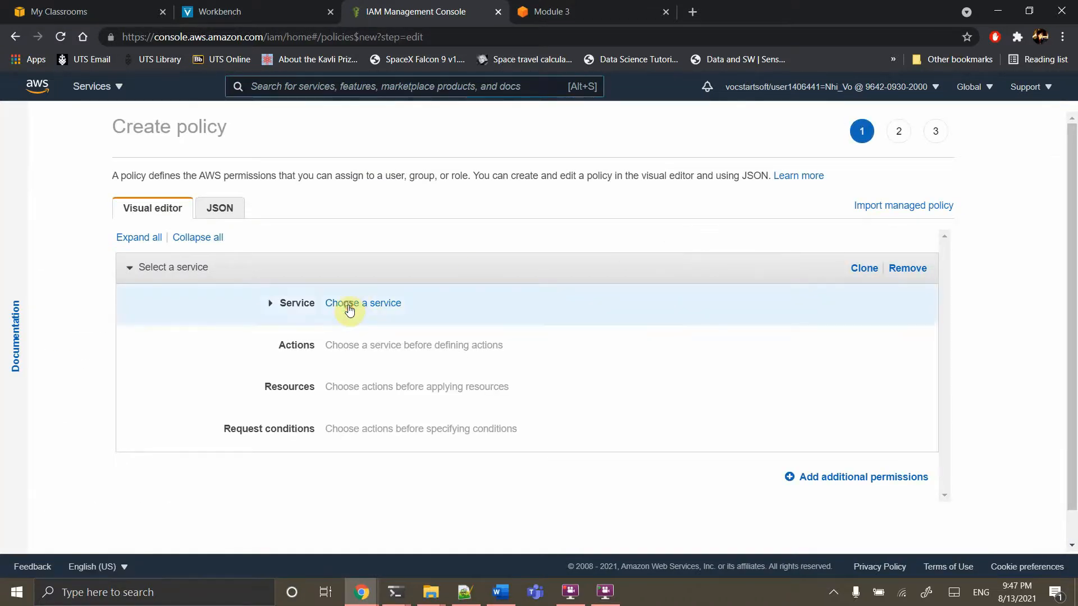
# Set the policy's service to DynamoDB, allow BatchWriteItem, and open Add ARN for the table resource
pyautogui.click(352, 306)
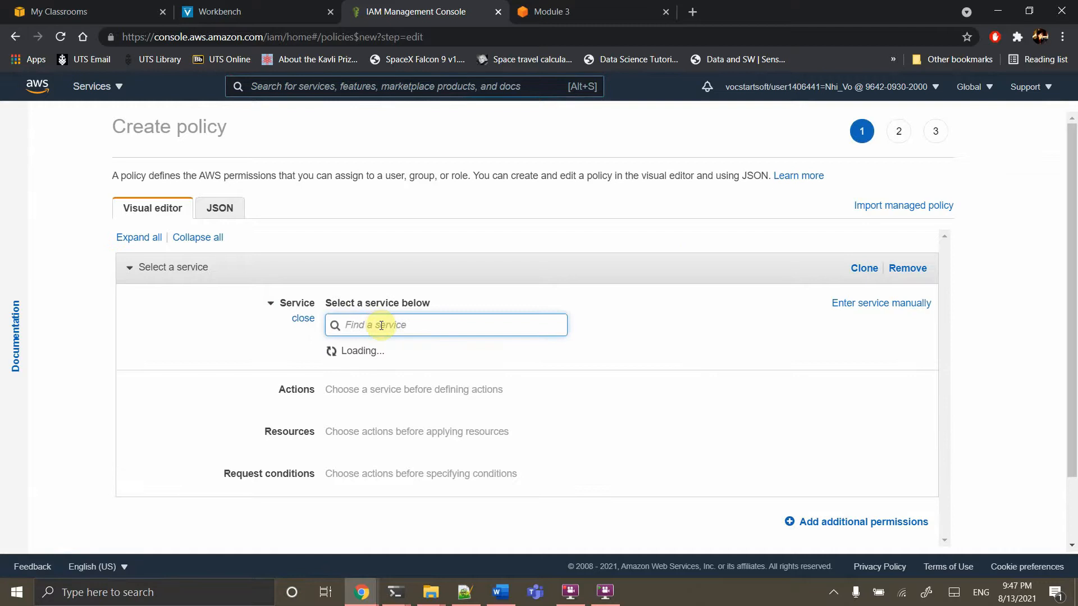
pyautogui.write('dyn')
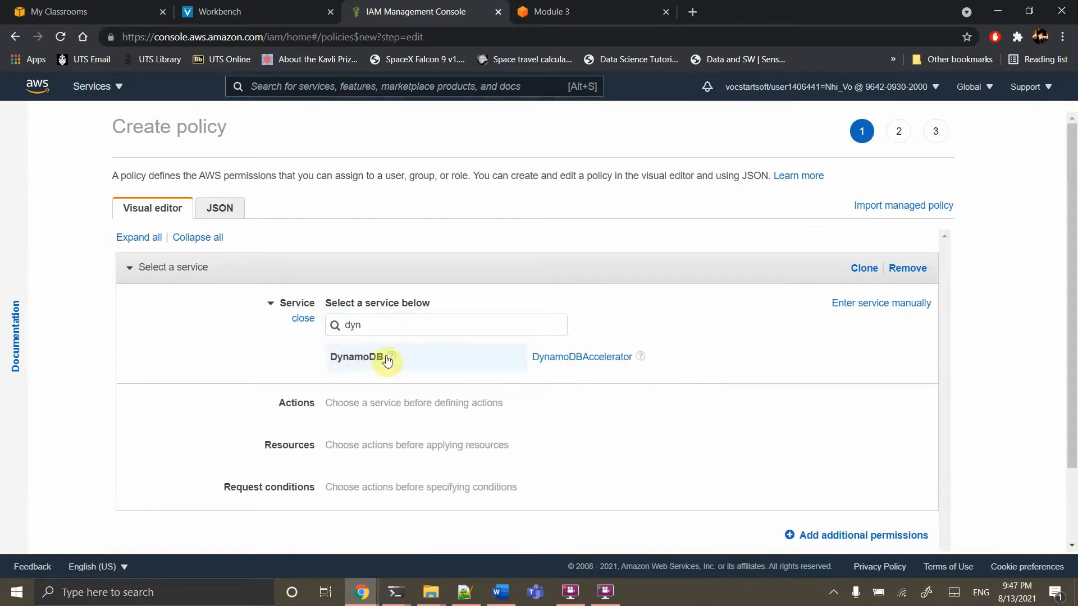
pyautogui.click(348, 363)
pyautogui.write('bat')
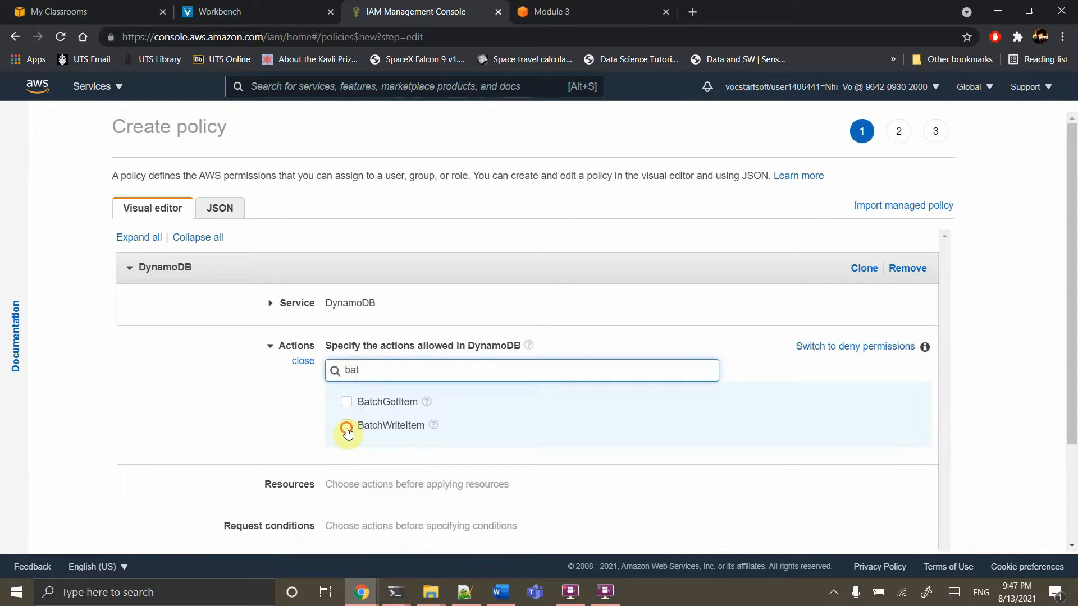
pyautogui.click(347, 425)
pyautogui.scroll(-1, 509, 429)
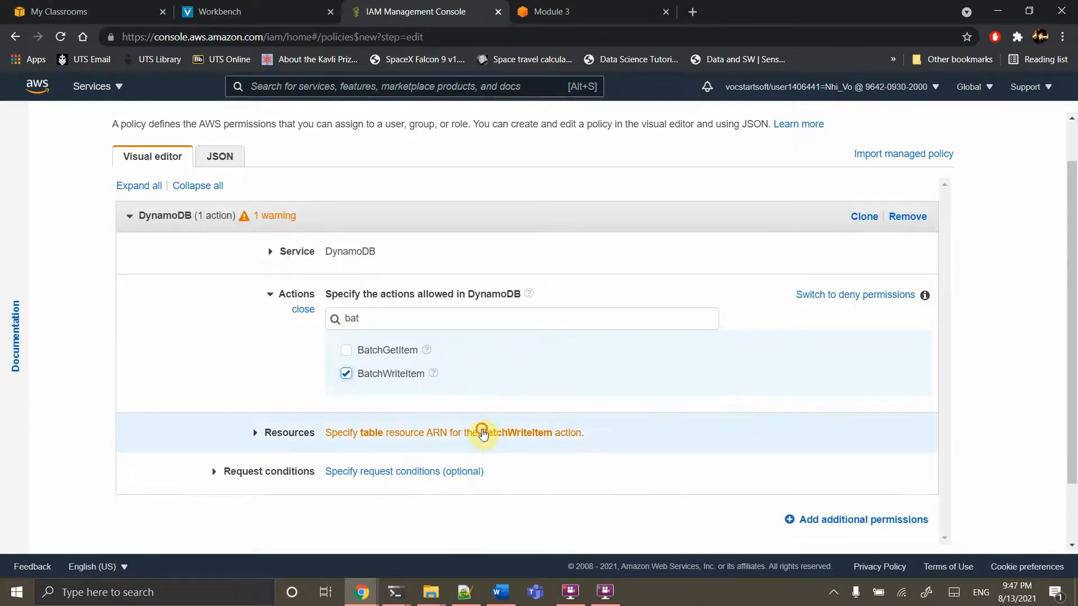
pyautogui.click(481, 431)
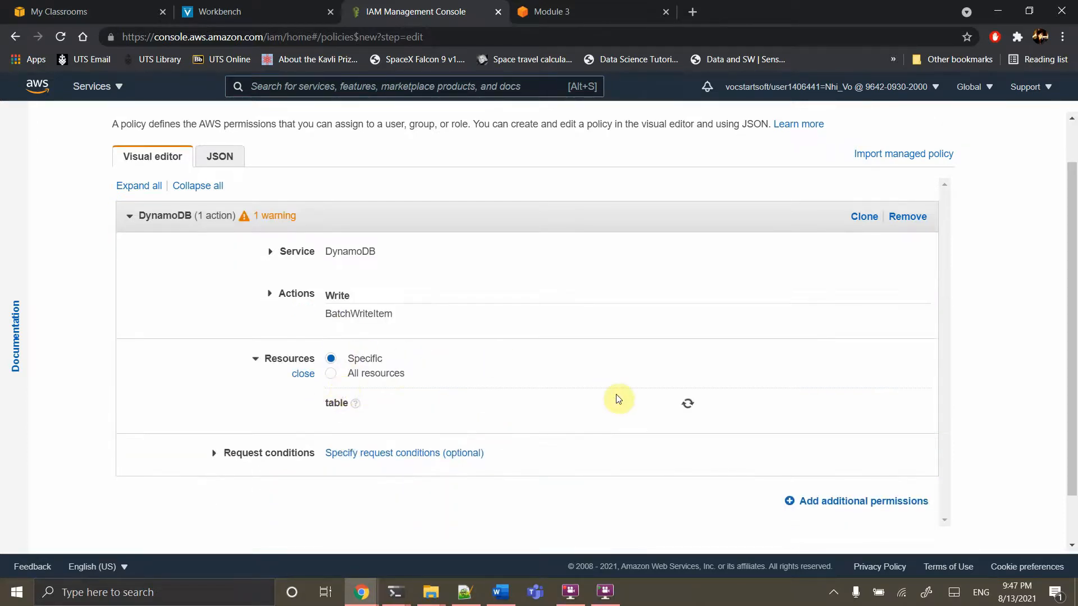
pyautogui.click(480, 424)
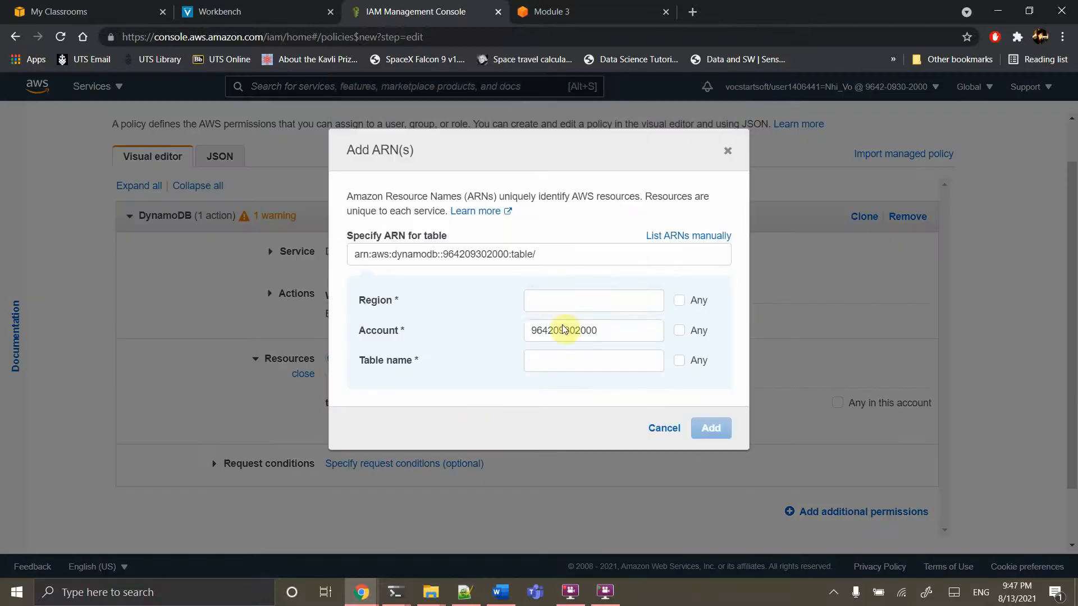
# Enter us-east-1 as the table ARN's region, keeping the existing account value
pyautogui.click(561, 298)
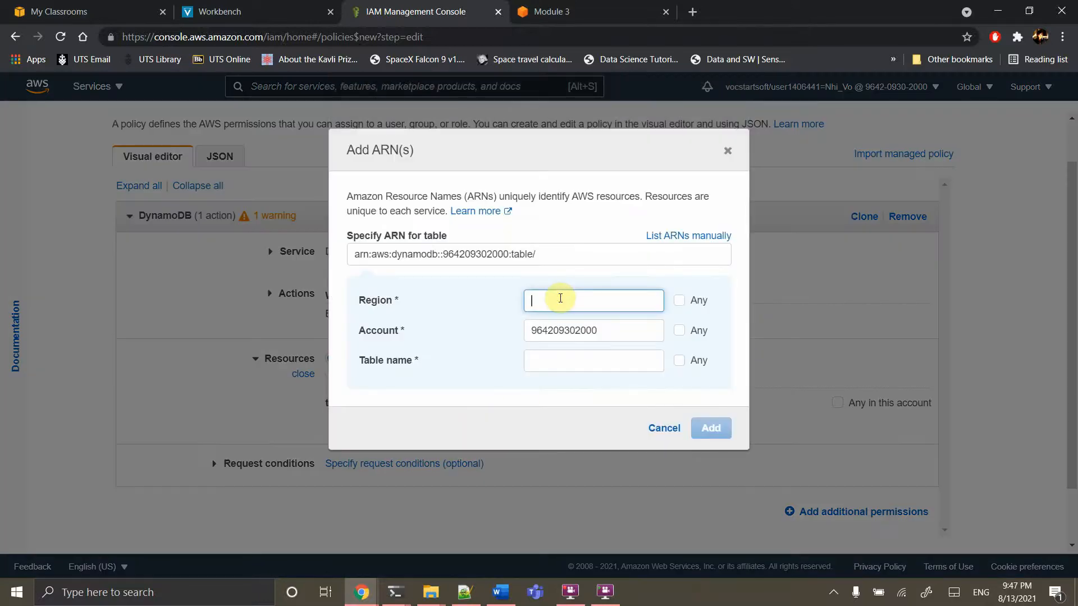
pyautogui.write('us')
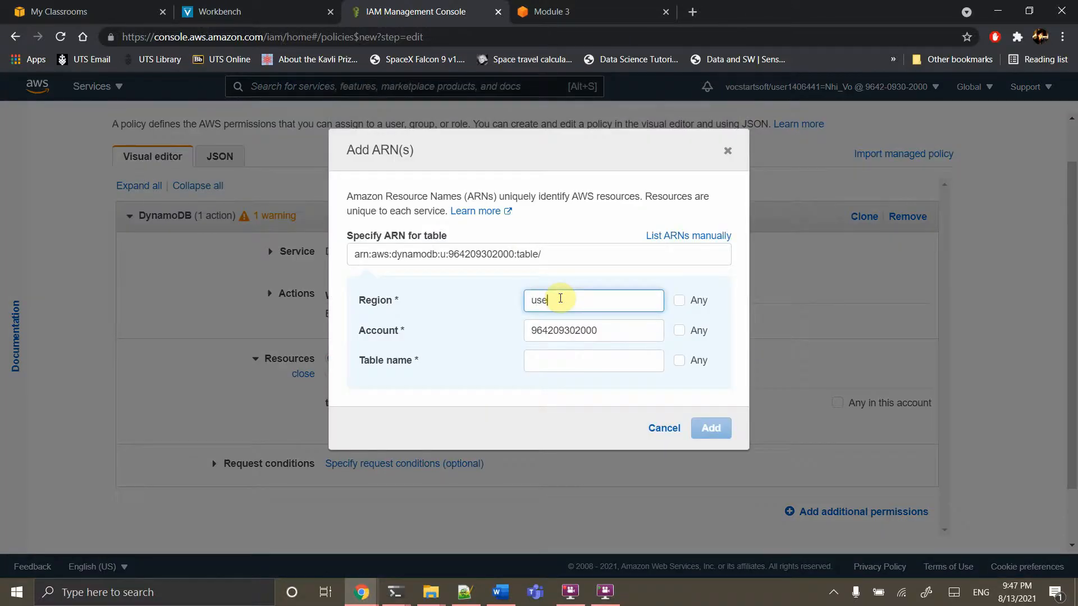
pyautogui.write('-Ea')
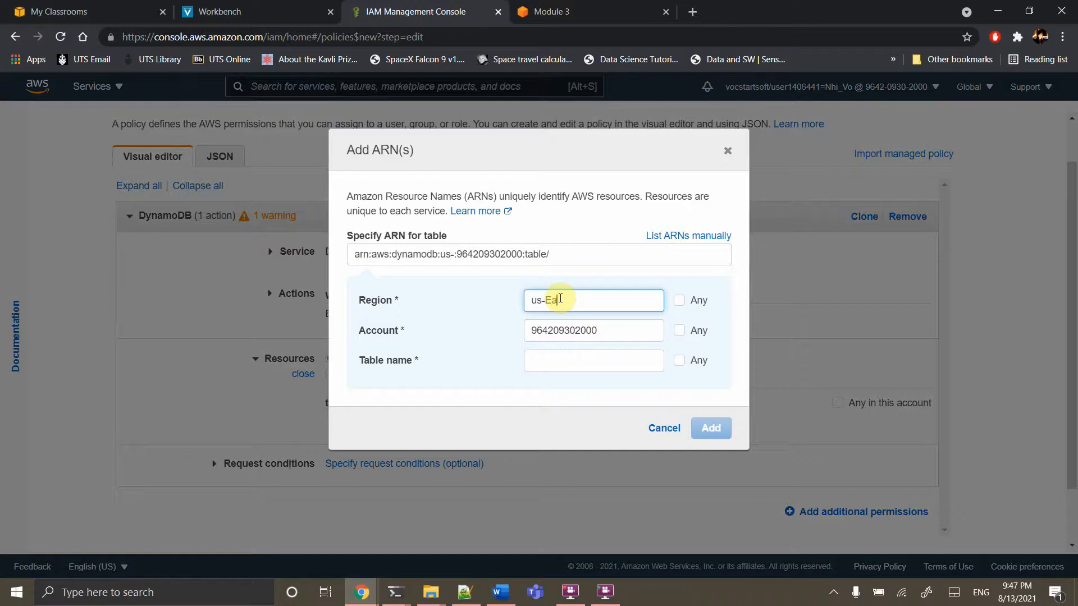
pyautogui.press('BackSpace')
pyautogui.press('BackSpace')
pyautogui.write('east-1')
pyautogui.press('Tab')
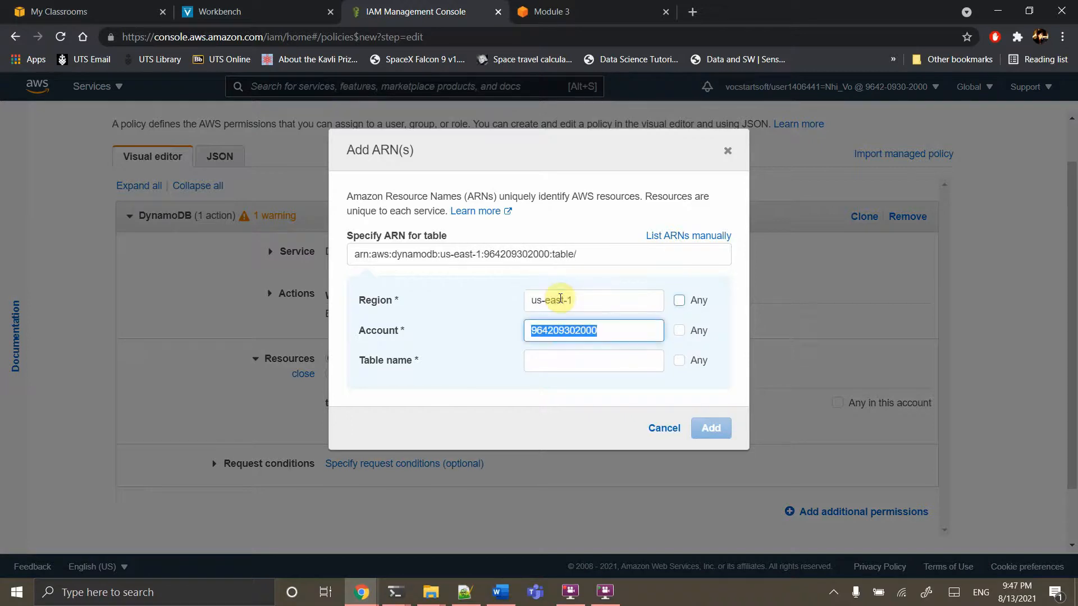
pyautogui.press('Tab')
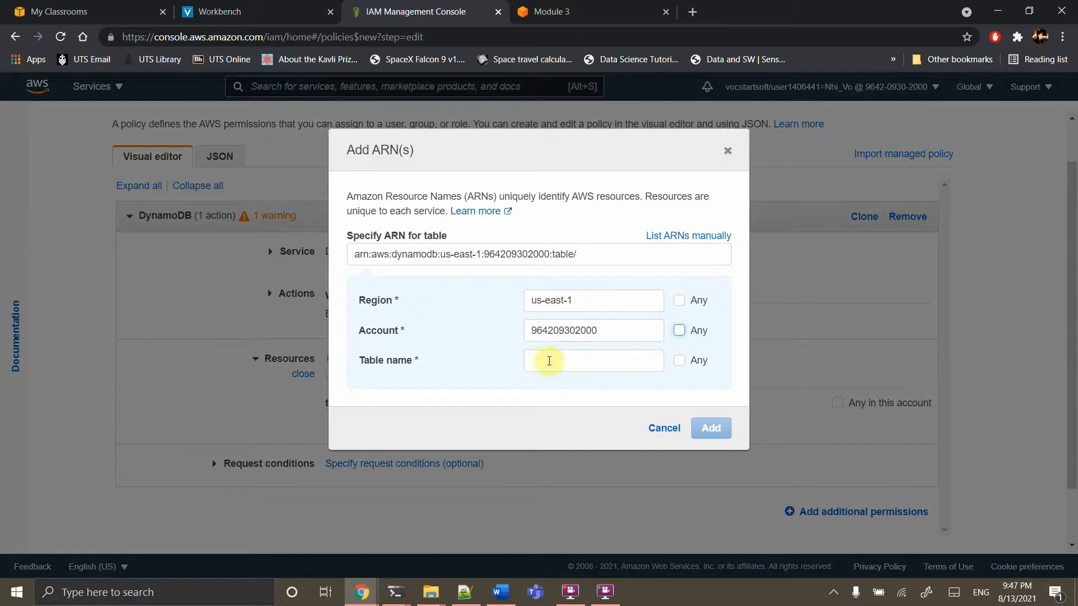
# Enter table name UnicornSensorData, correcting it to a capital U, and add the ARN
pyautogui.click(549, 364)
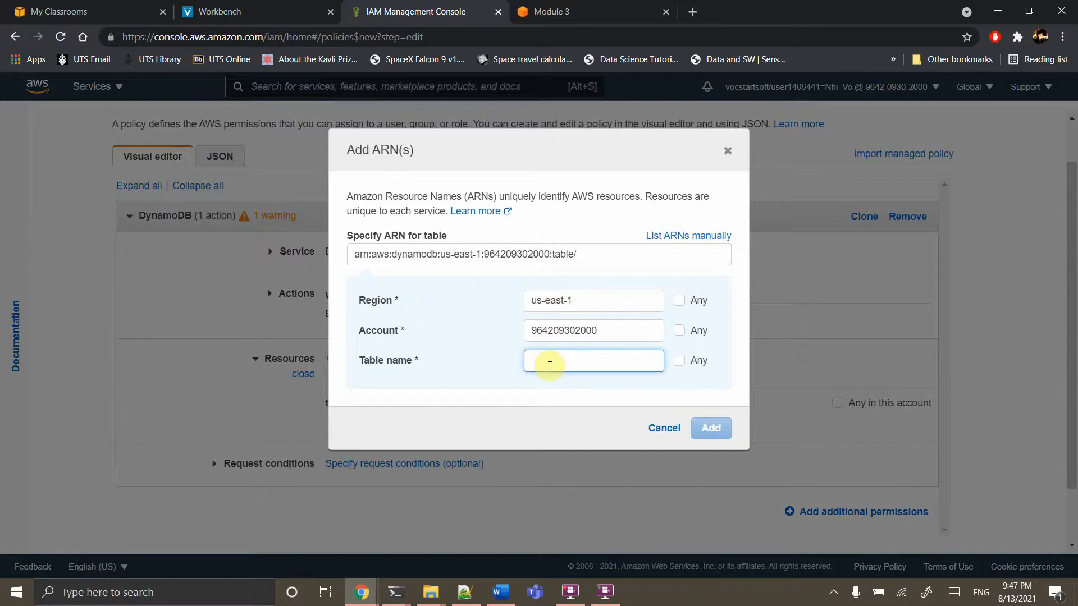
pyautogui.write('unicor')
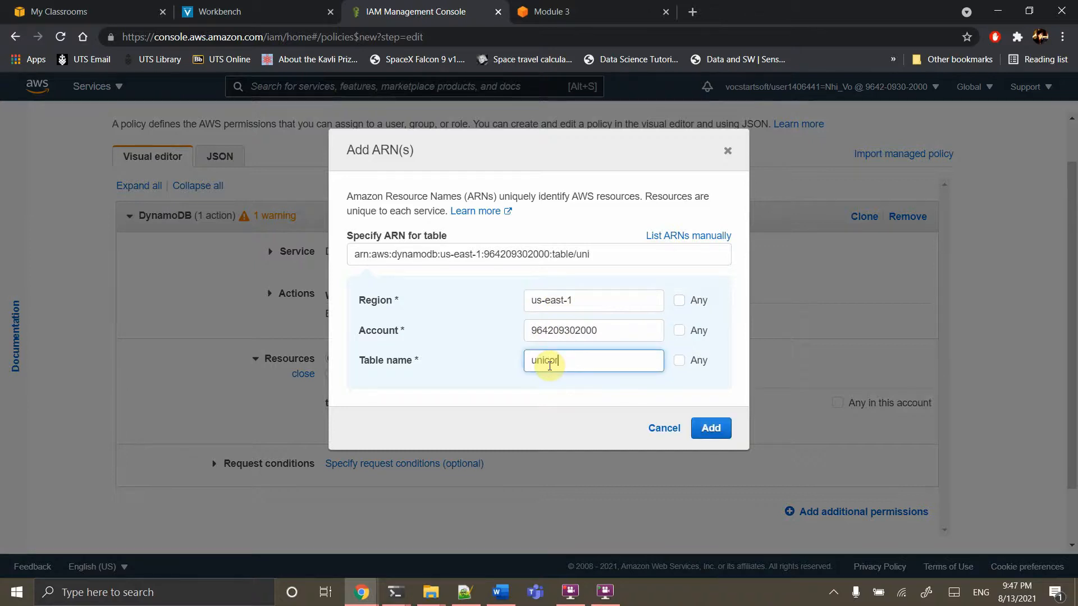
pyautogui.write('nSensorData')
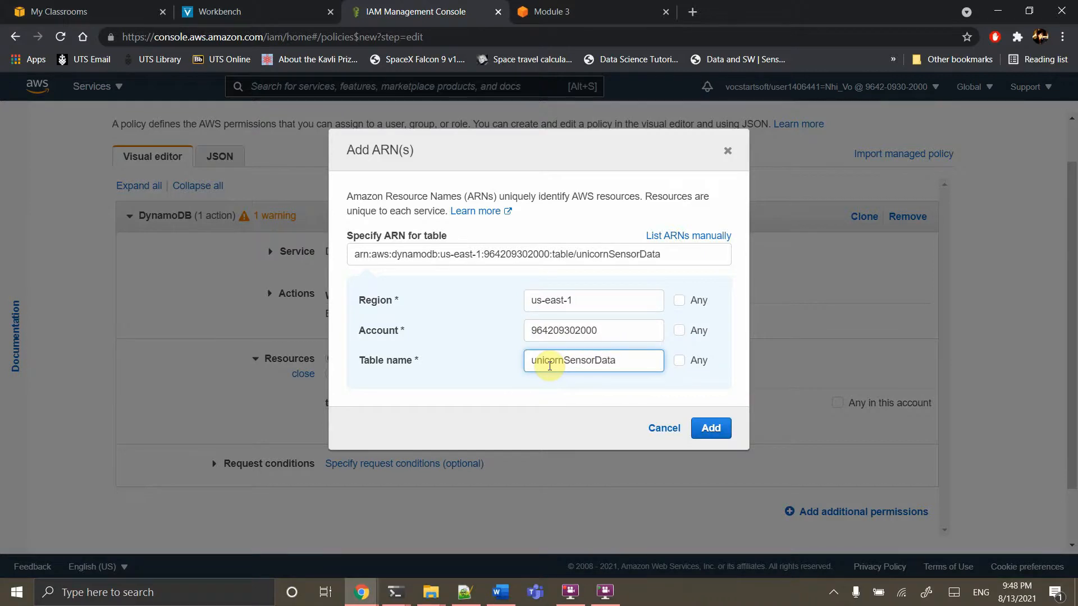
pyautogui.click(553, 12)
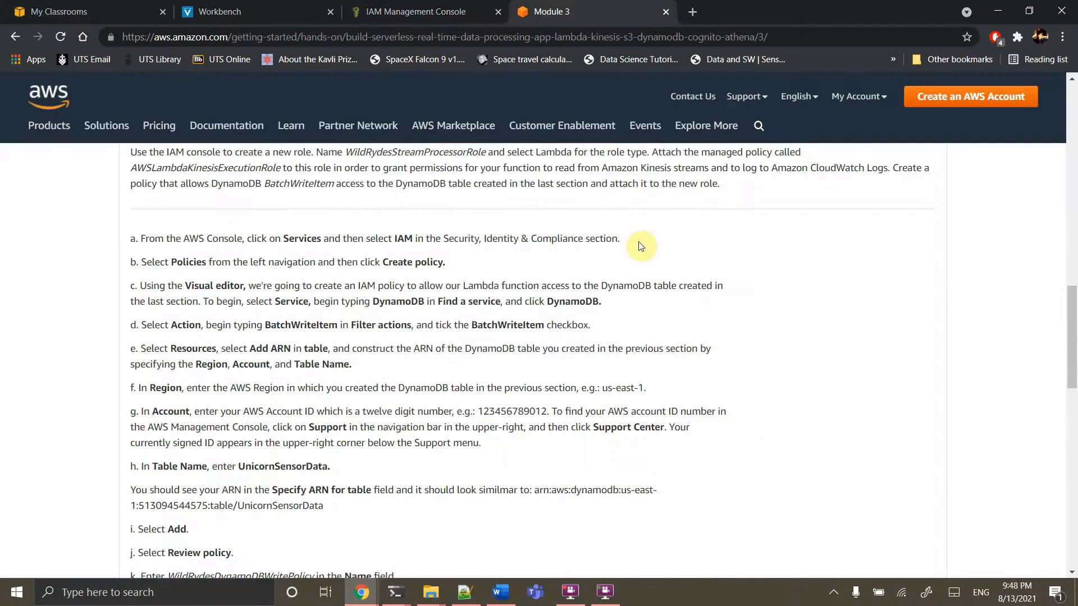
pyautogui.scroll(1, 642, 246)
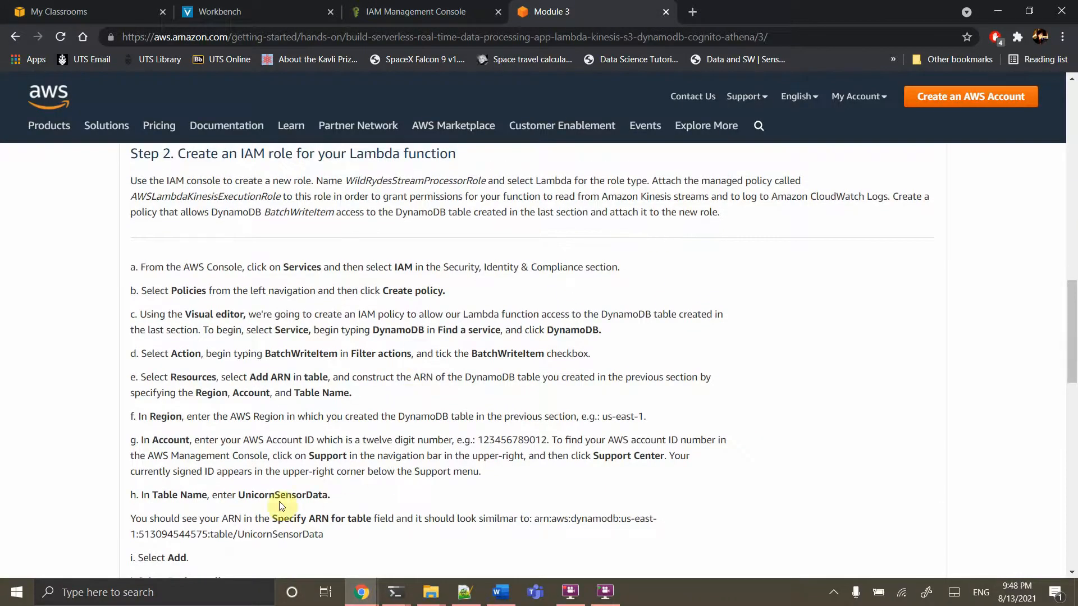
pyautogui.click(433, 12)
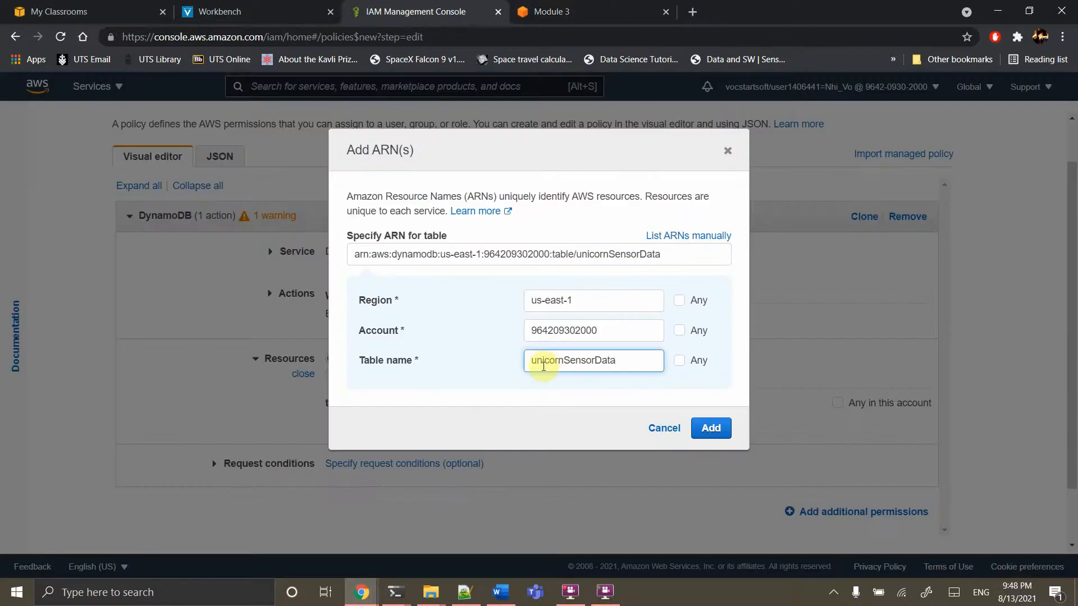
pyautogui.click(531, 362)
pyautogui.press('Delete')
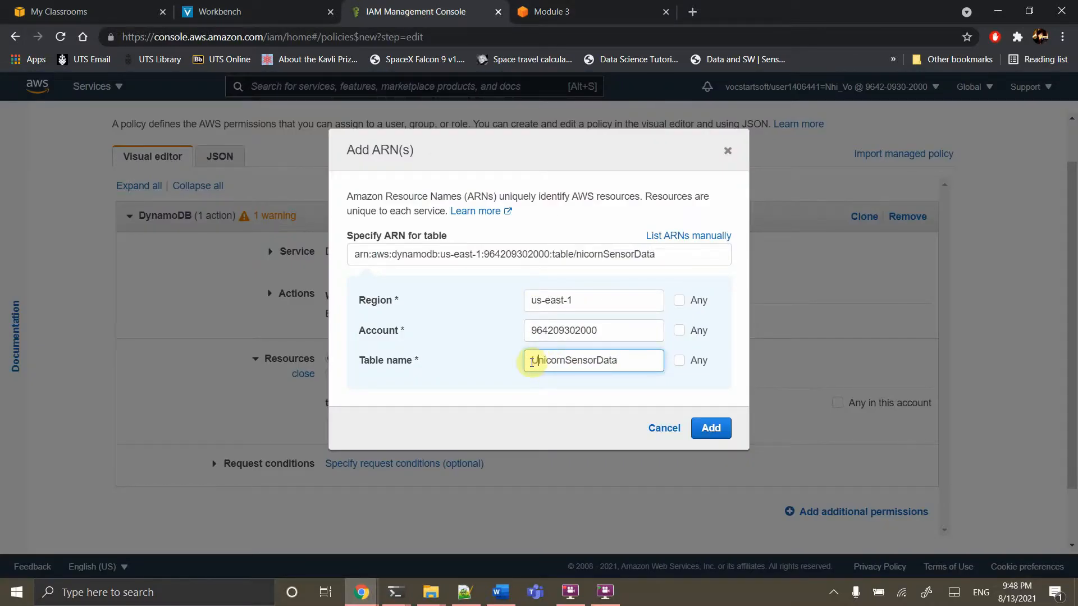
pyautogui.write('U')
pyautogui.click(709, 429)
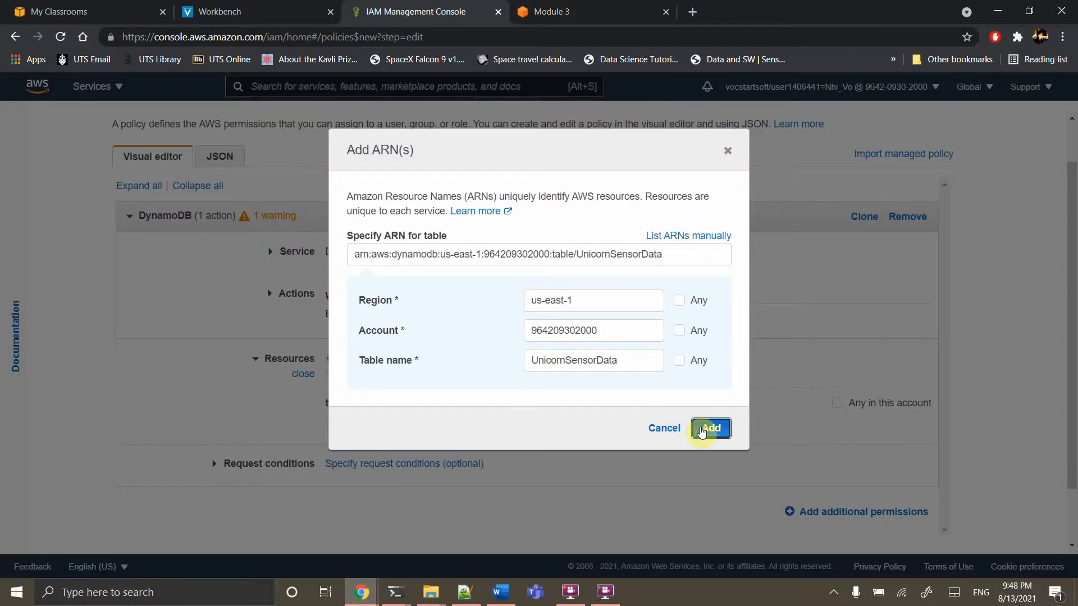
pyautogui.scroll(-2, 702, 433)
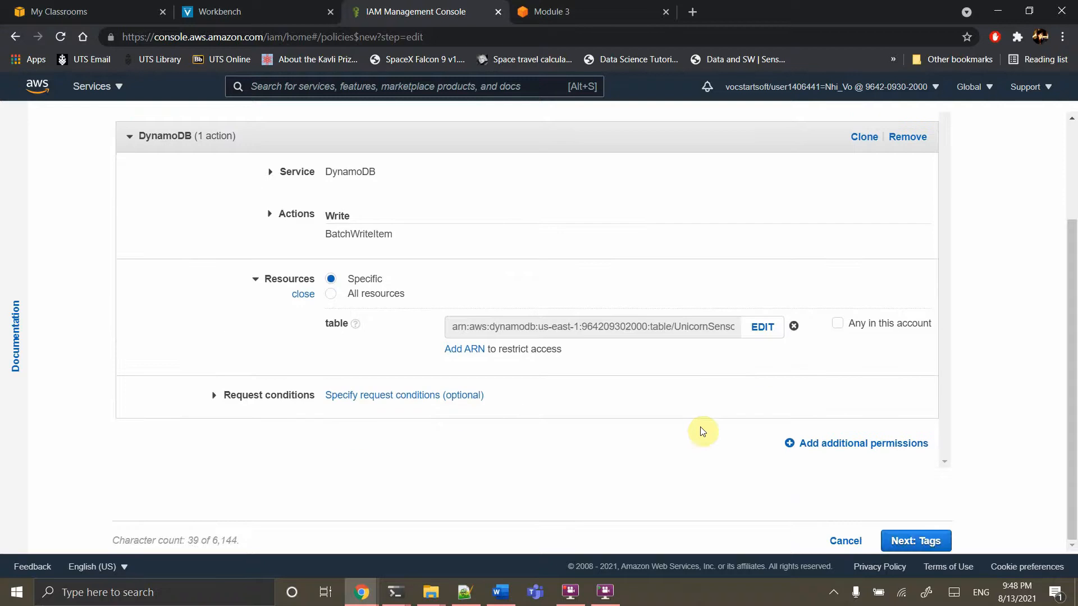
# Skip tags, name the policy DynamoDBBatchwriteWildrydes, and create it
pyautogui.click(932, 543)
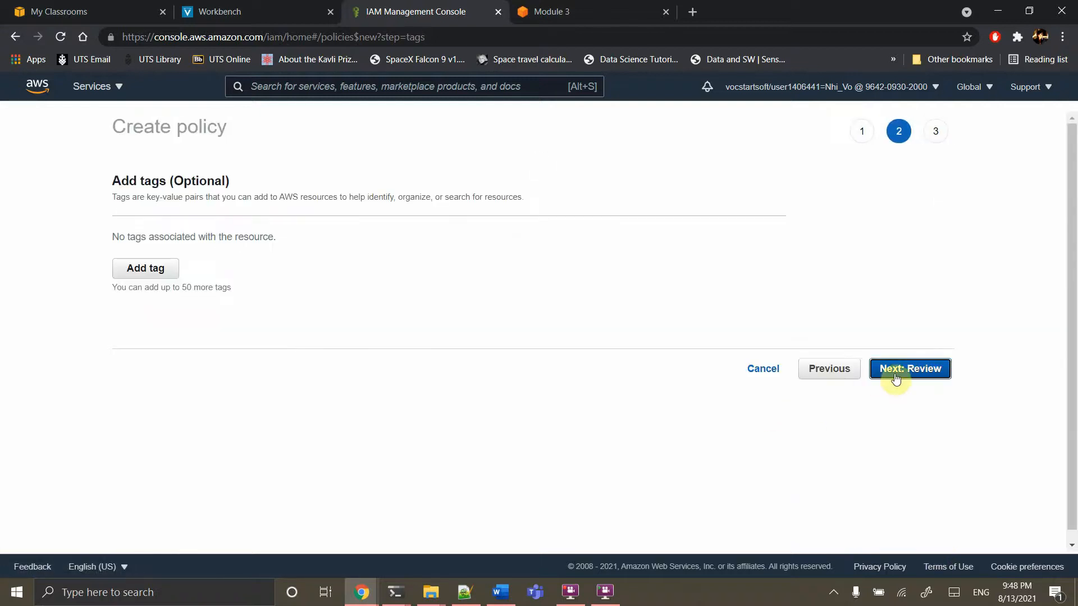
pyautogui.click(901, 371)
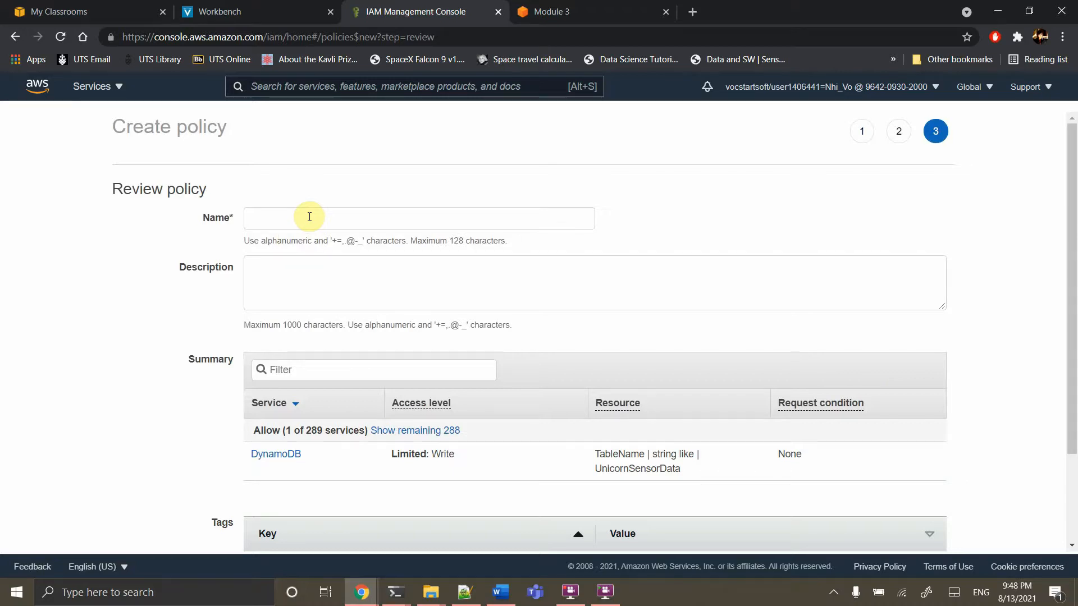
pyautogui.click(300, 220)
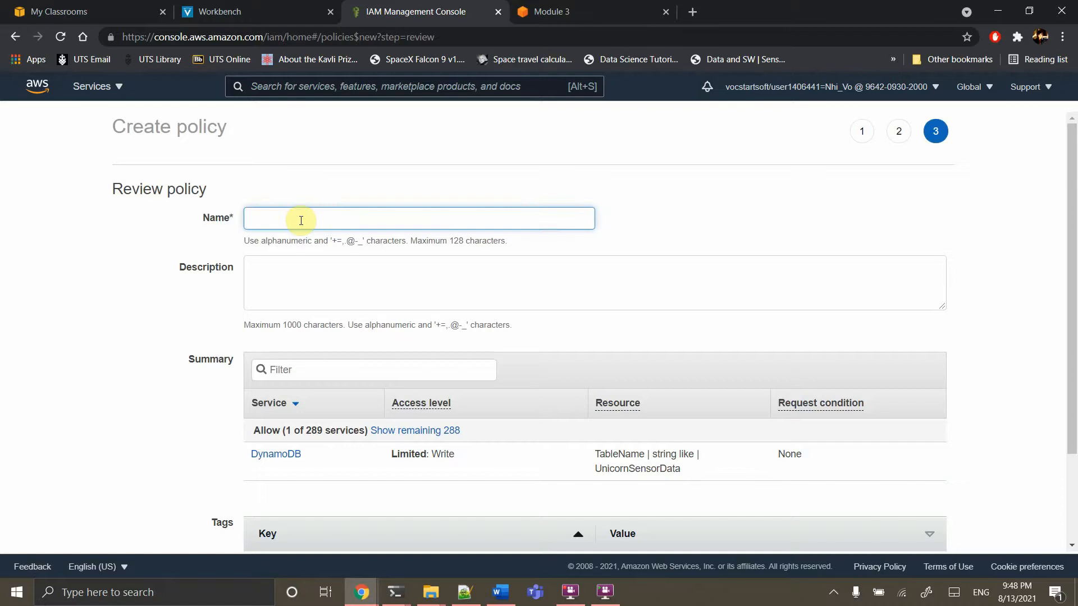
pyautogui.write('Dyna')
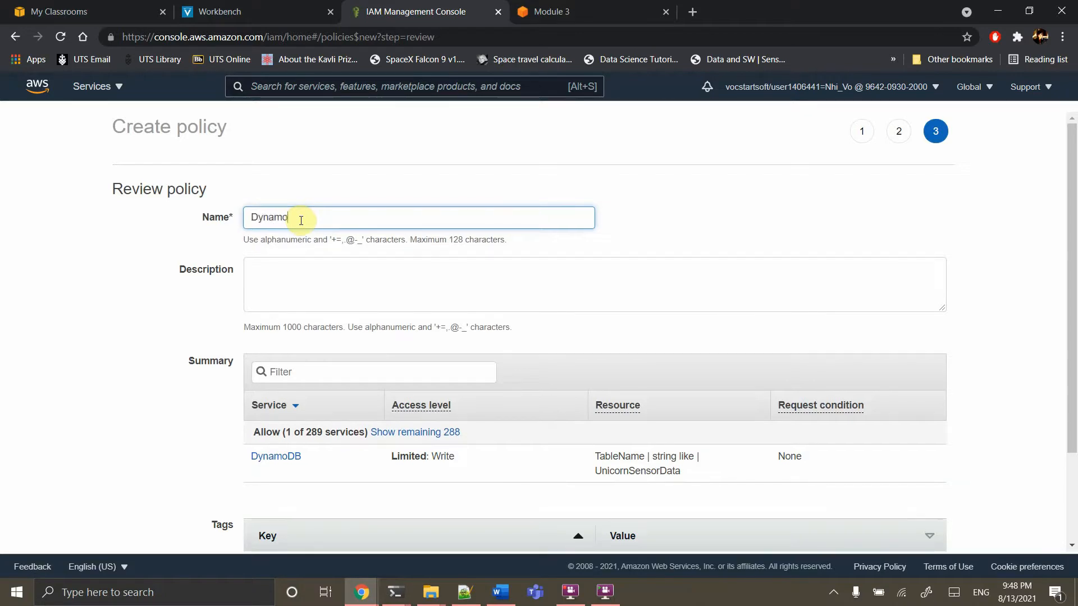
pyautogui.write('moDBBatchwriteWildrydes')
pyautogui.scroll(-2, 455, 326)
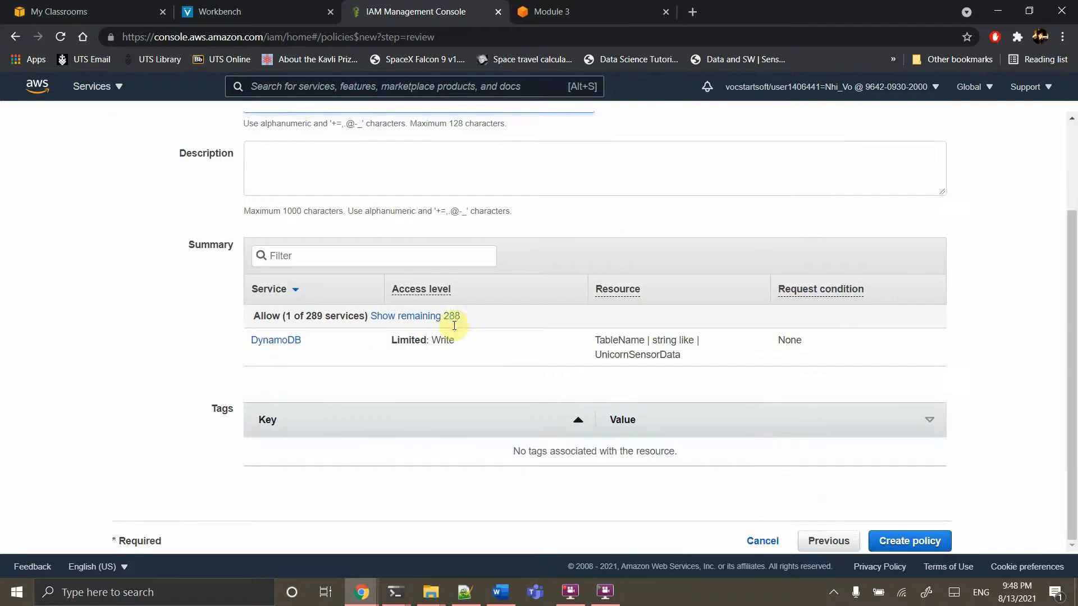
pyautogui.click(928, 546)
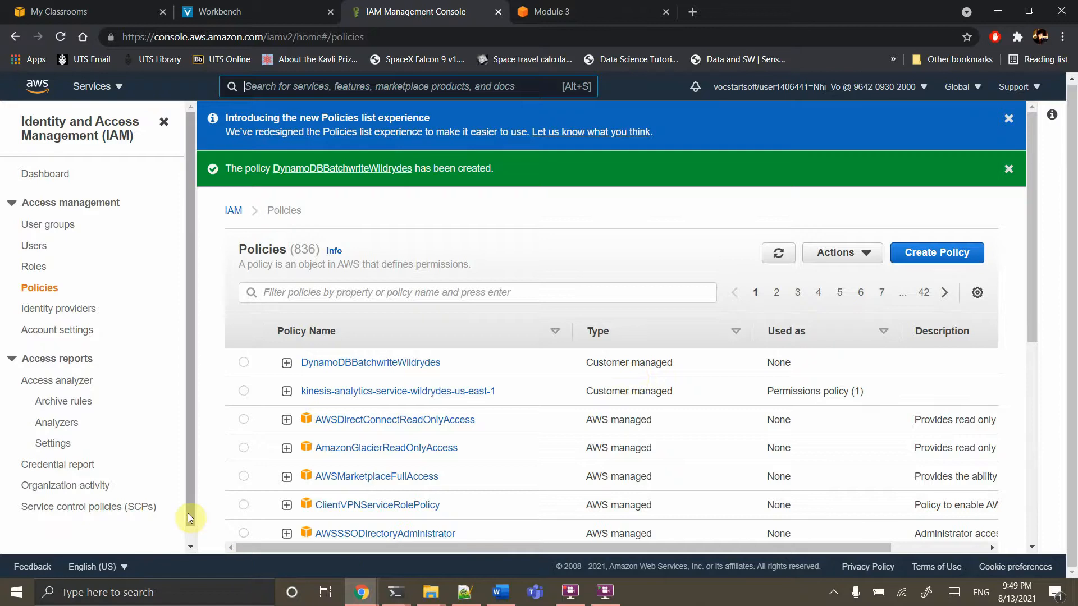
# Begin a new IAM role with Lambda as the trusted service and continue to permissions
pyautogui.click(29, 270)
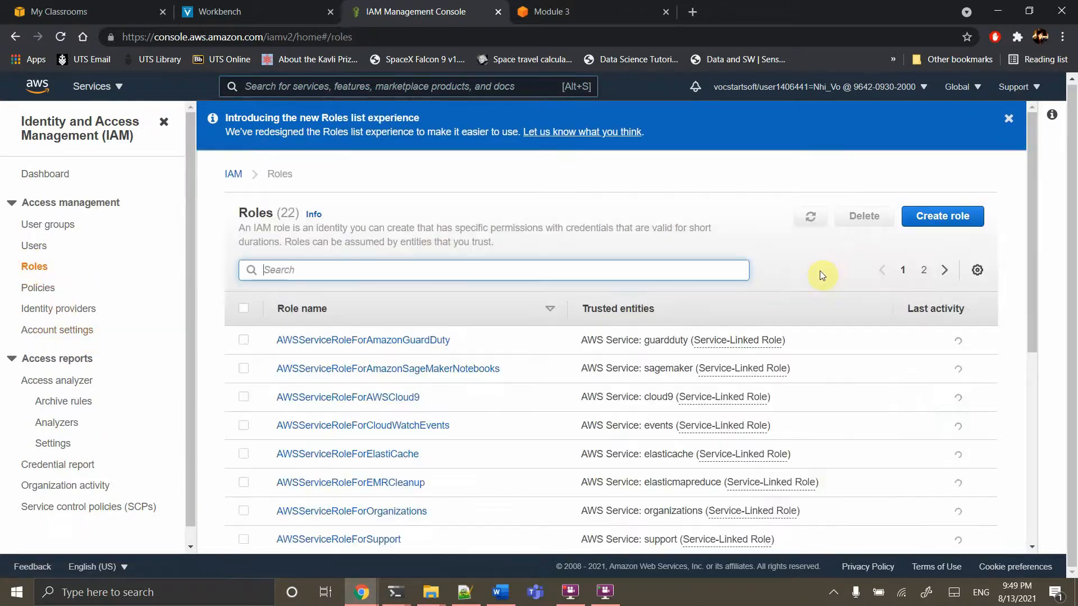
pyautogui.click(933, 224)
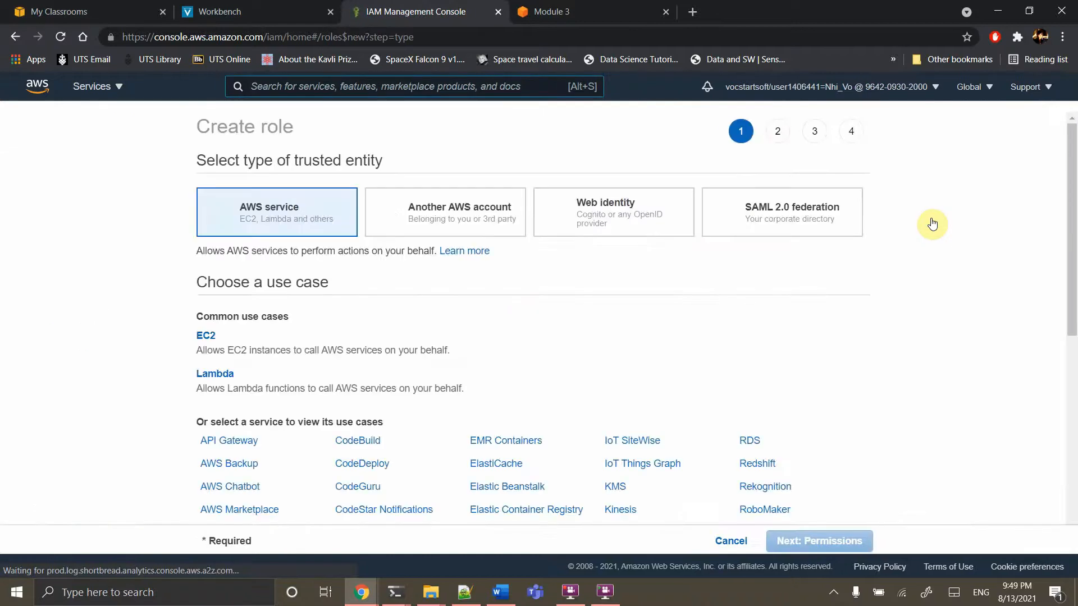
pyautogui.scroll(-1, 573, 320)
pyautogui.scroll(-2, 574, 320)
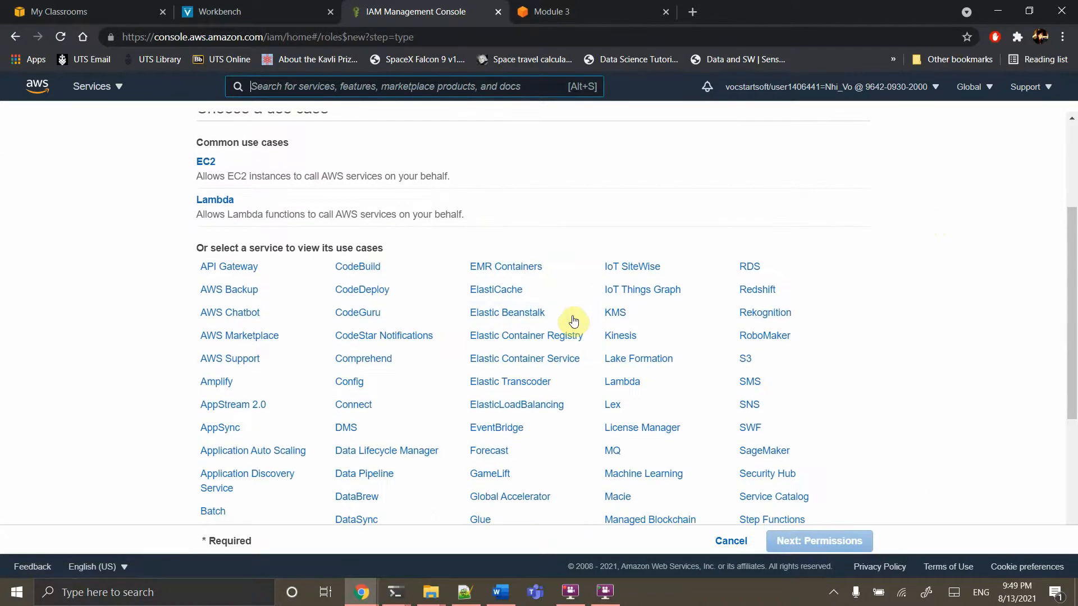
pyautogui.click(620, 383)
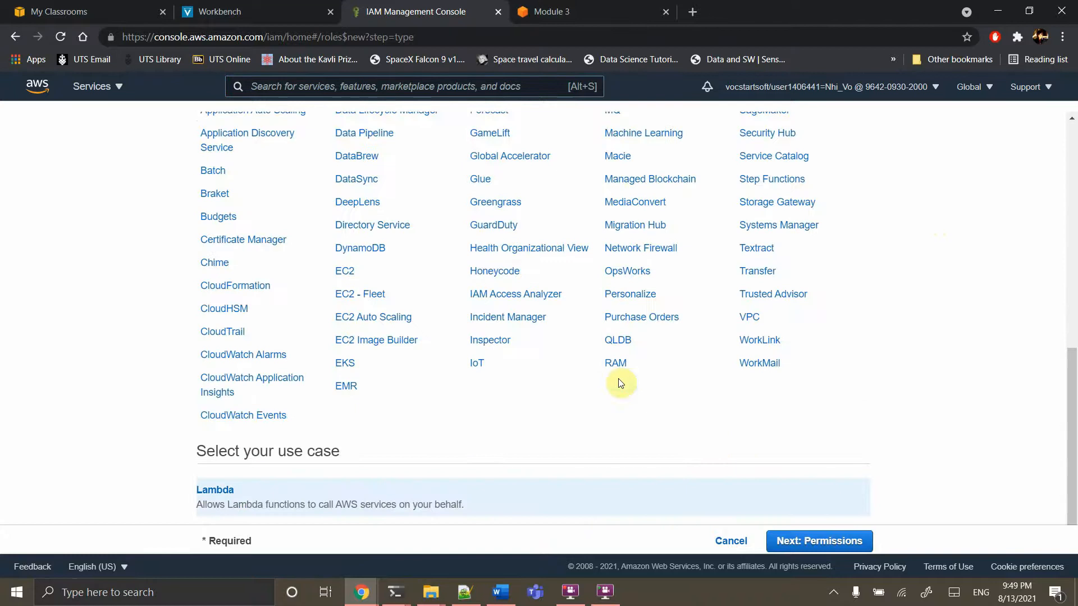
pyautogui.click(813, 543)
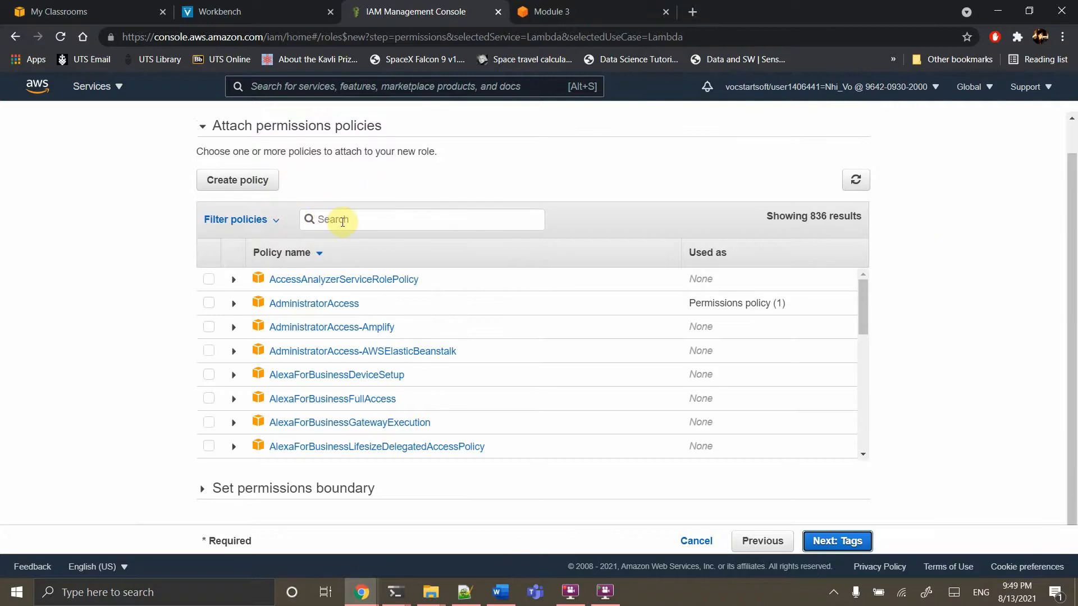
# Attach the DynamoDBBatchwriteWildrydes and AWSLambdaKinesisExecutionRole policies to the role, then continue to tags
pyautogui.click(339, 220)
pyautogui.write('batc')
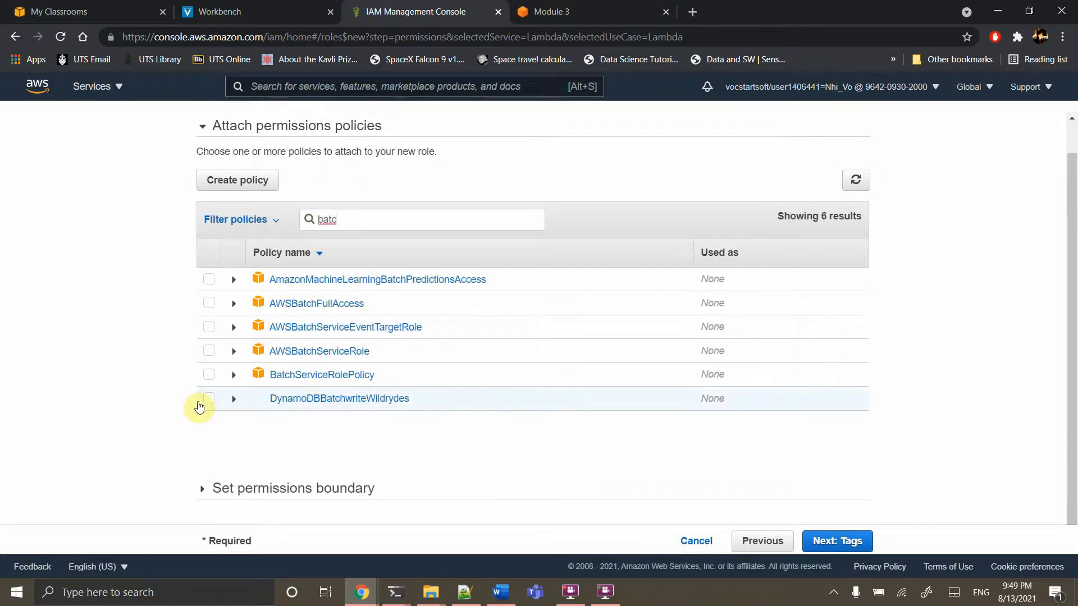
pyautogui.click(210, 399)
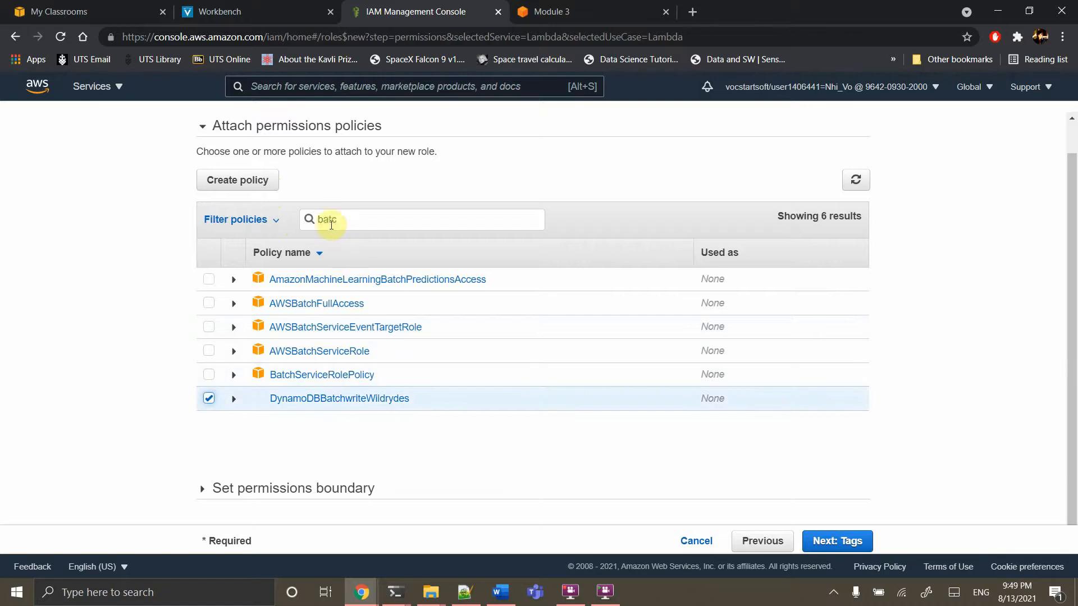
pyautogui.doubleClick(330, 222)
pyautogui.write('aws')
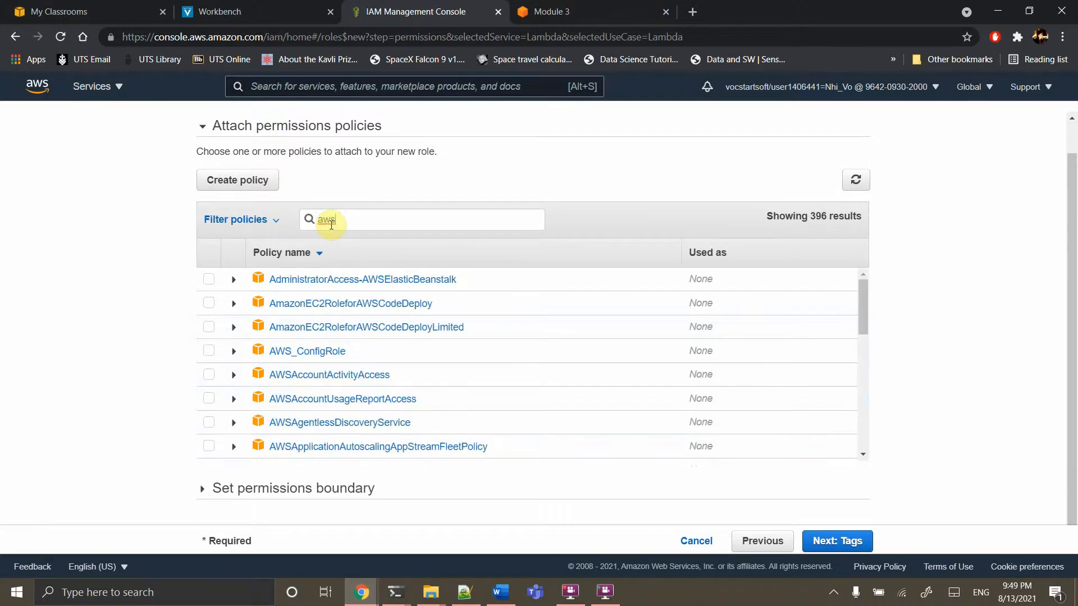
pyautogui.write('lam')
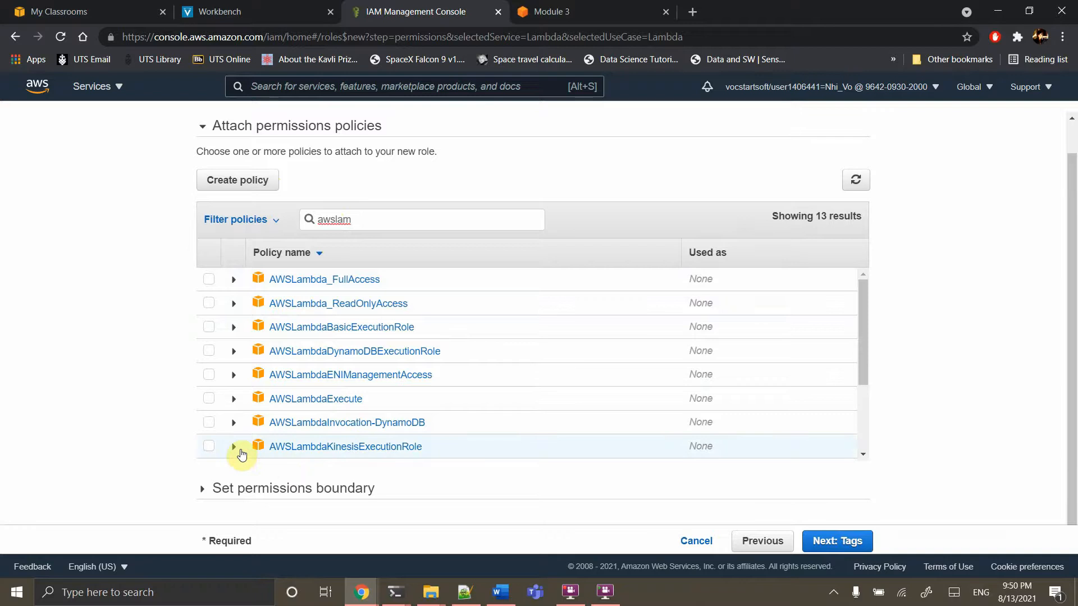
pyautogui.click(209, 447)
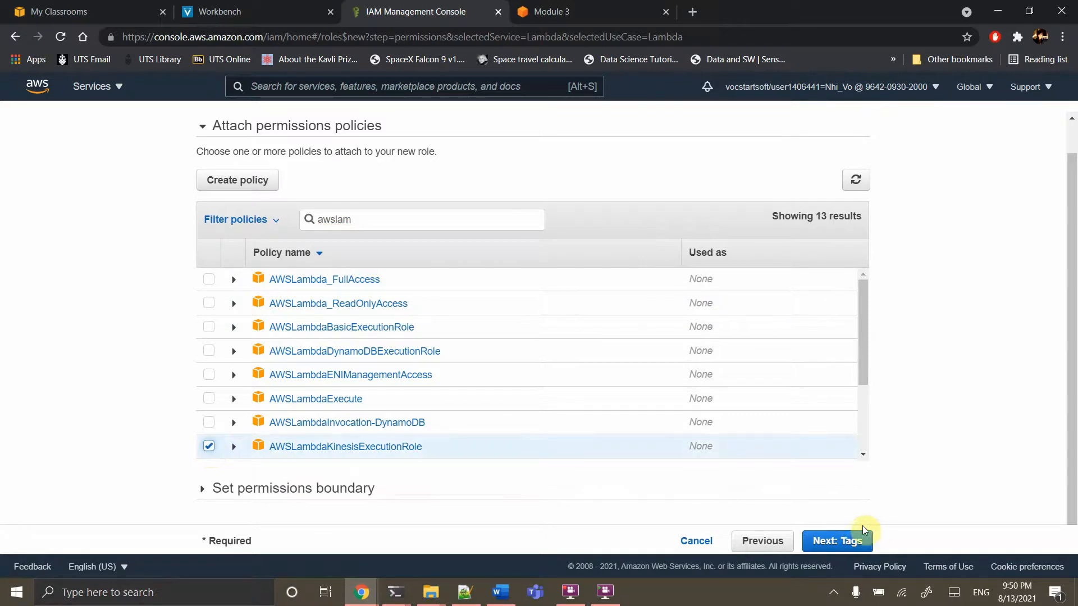
pyautogui.click(834, 541)
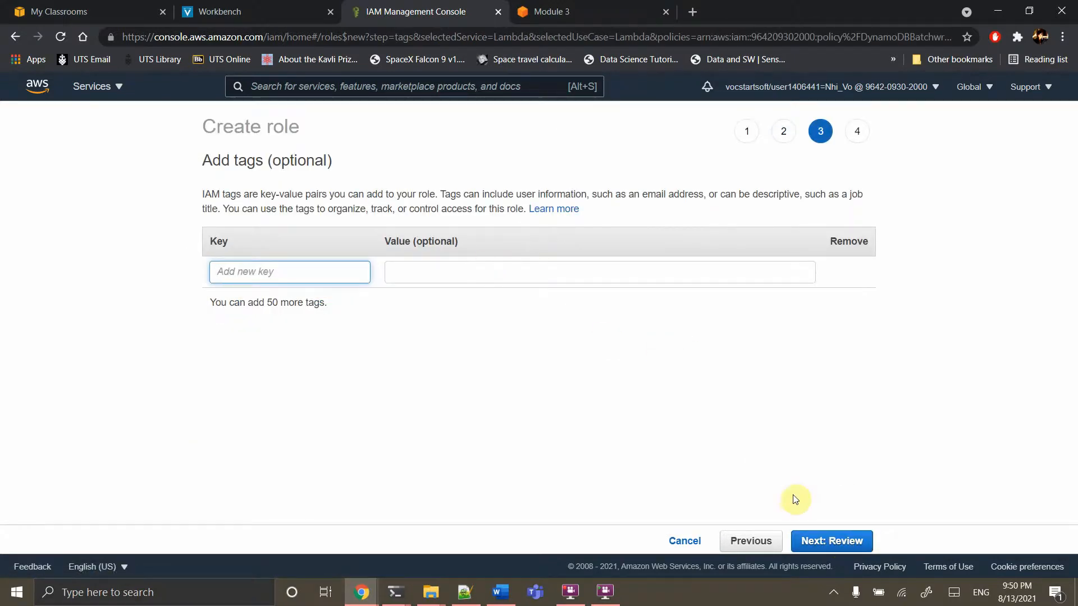
# Skip tags, name the role WildrydesProcessingRole on the review page, and create it
pyautogui.click(843, 564)
pyautogui.click(830, 539)
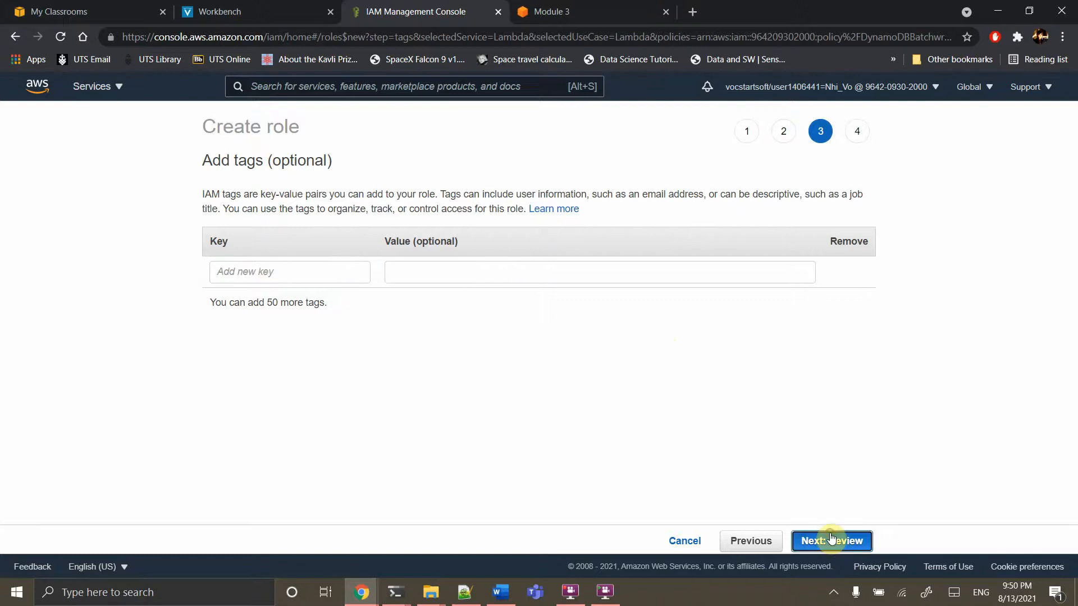
pyautogui.click(490, 209)
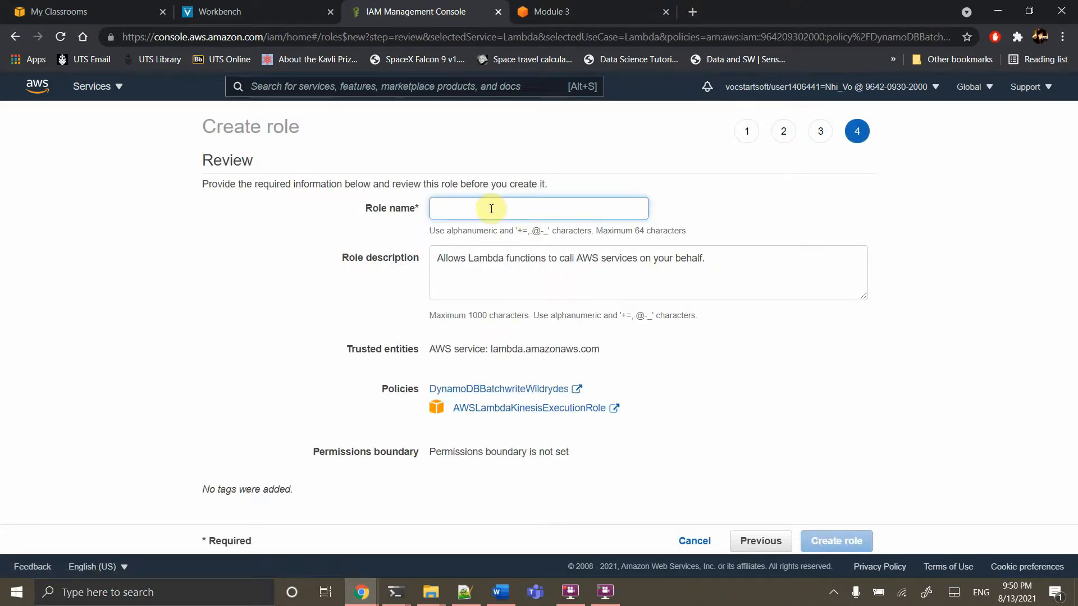
pyautogui.write('Wild')
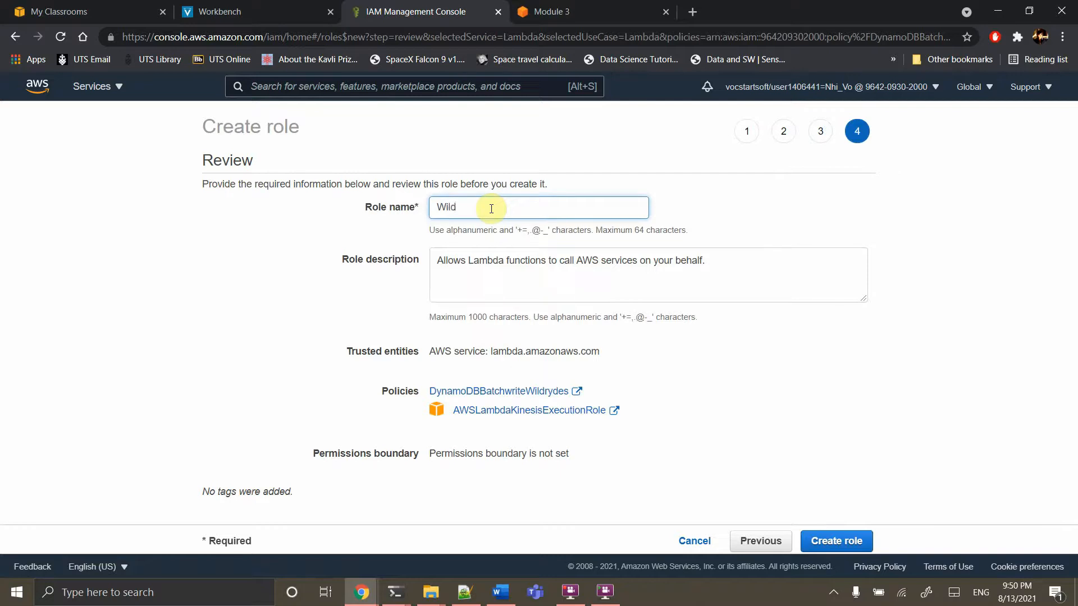
pyautogui.write('rydesProcessingRole')
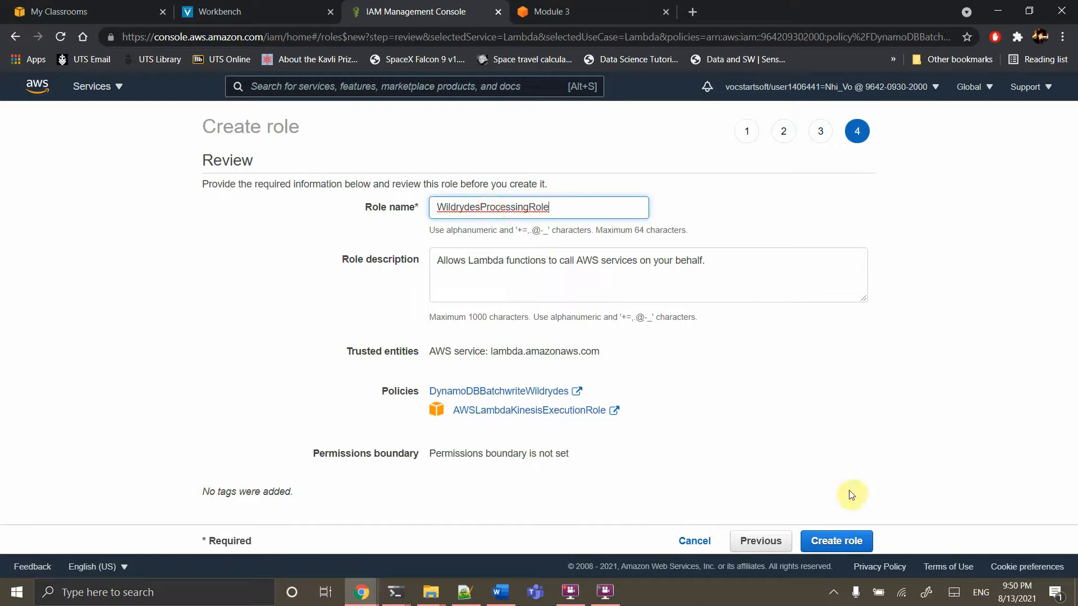
pyautogui.click(835, 543)
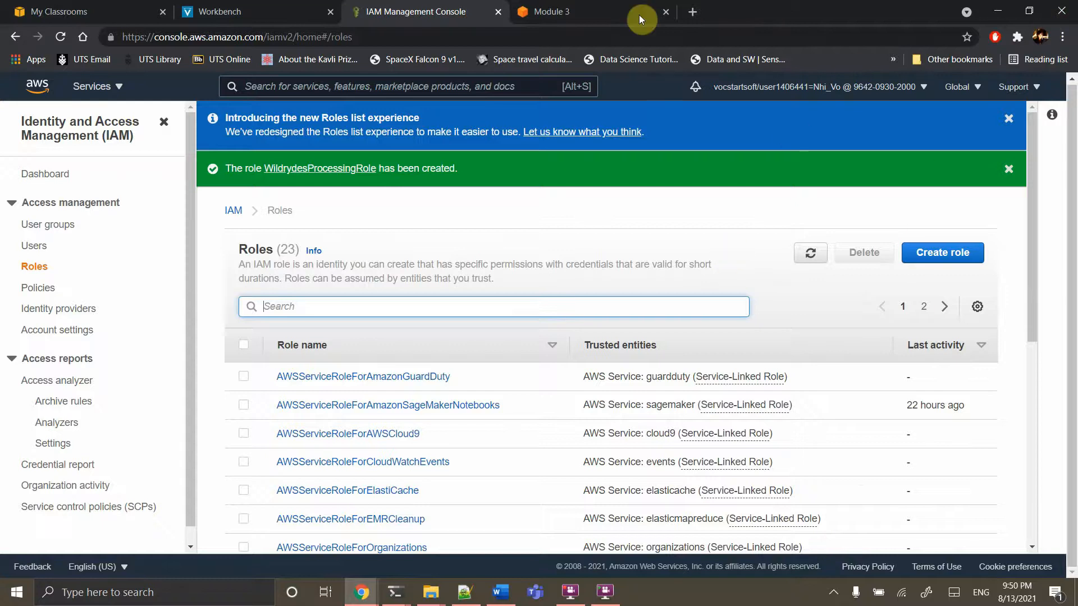
pyautogui.click(547, 11)
# Expand the tutorial's Step 3 instructions for creating the Lambda function
pyautogui.scroll(-7, 491, 391)
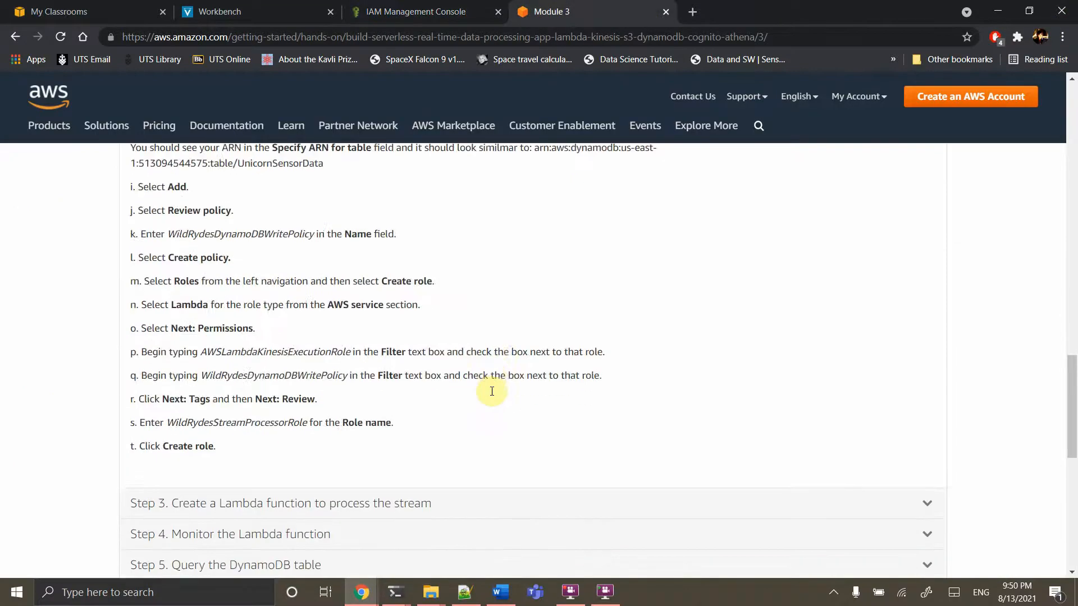
pyautogui.scroll(-4, 492, 391)
pyautogui.click(308, 261)
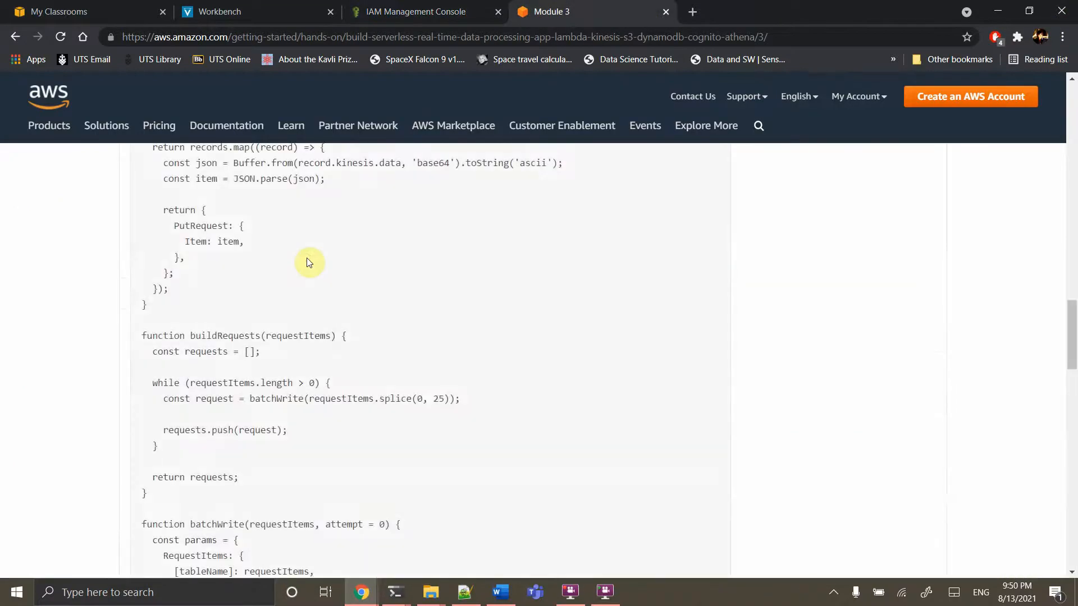
pyautogui.scroll(10, 307, 261)
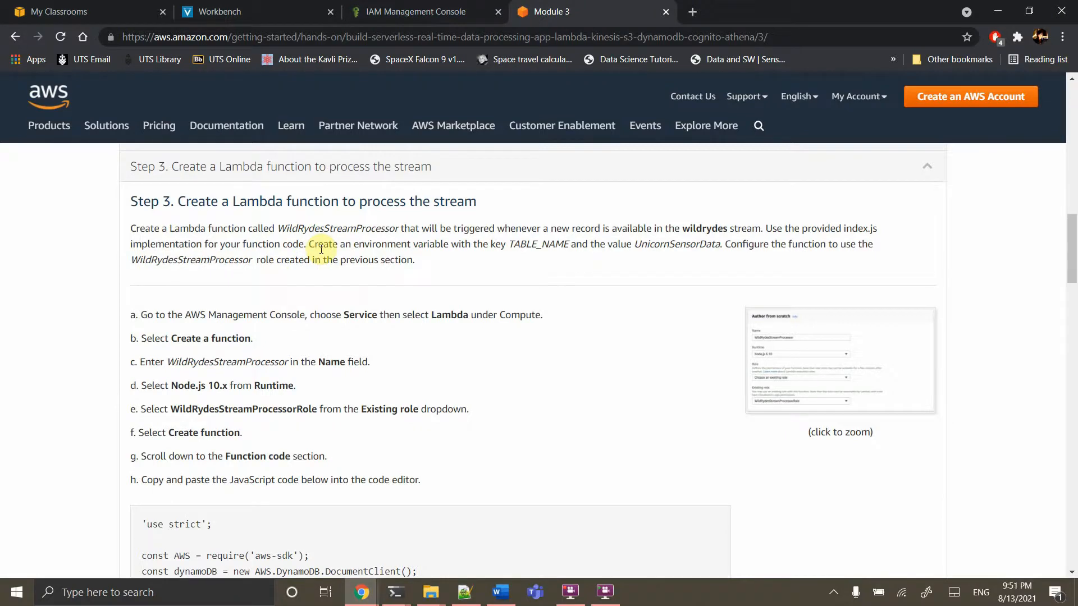
# Search the console's services bar and open the Lambda Functions list
pyautogui.click(395, 8)
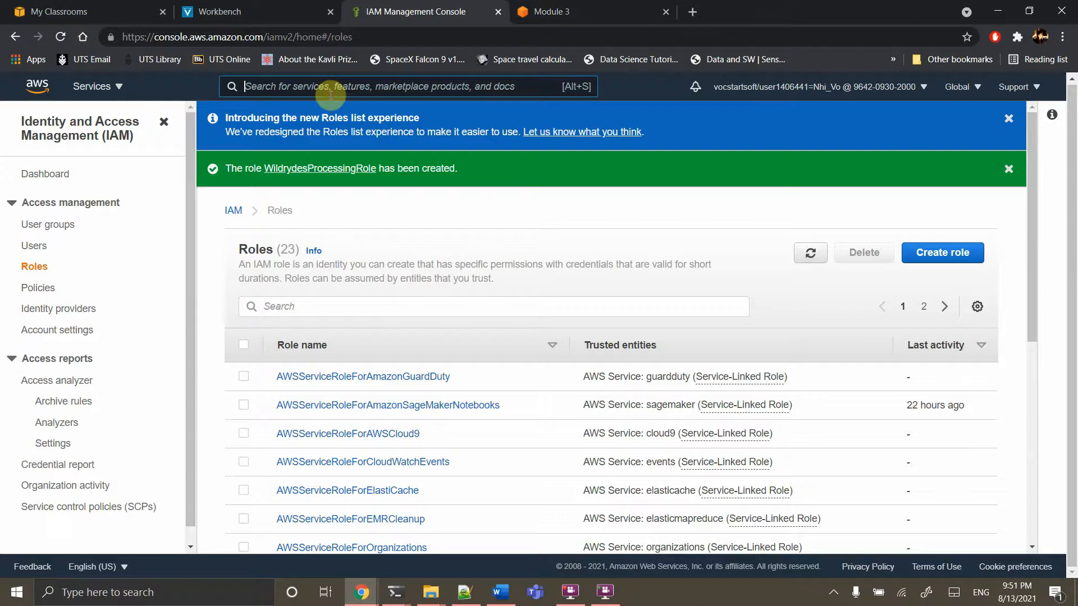
pyautogui.write('Iam')
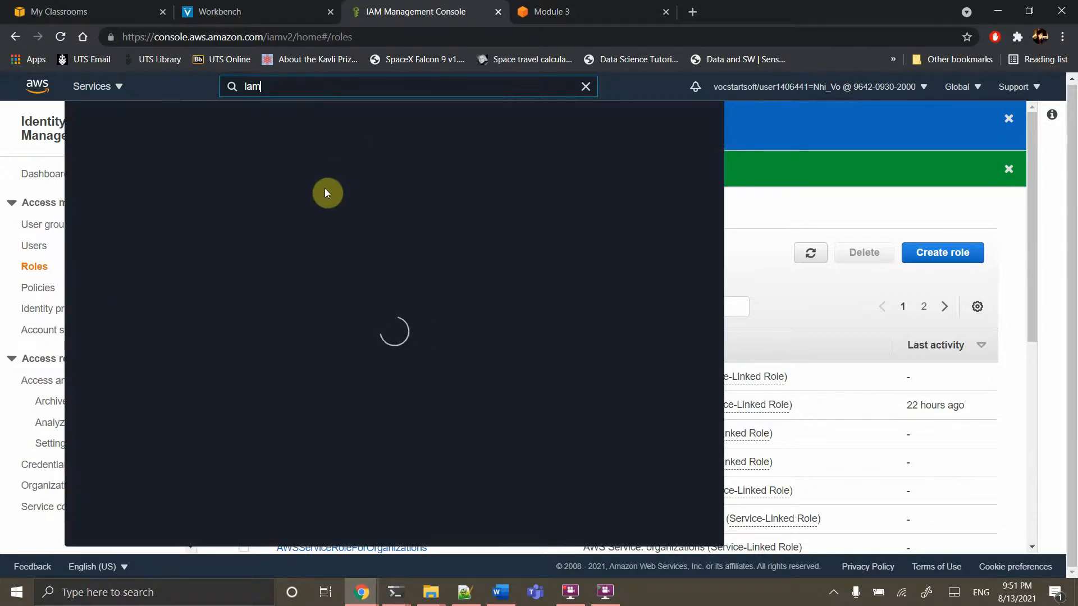
pyautogui.click(318, 194)
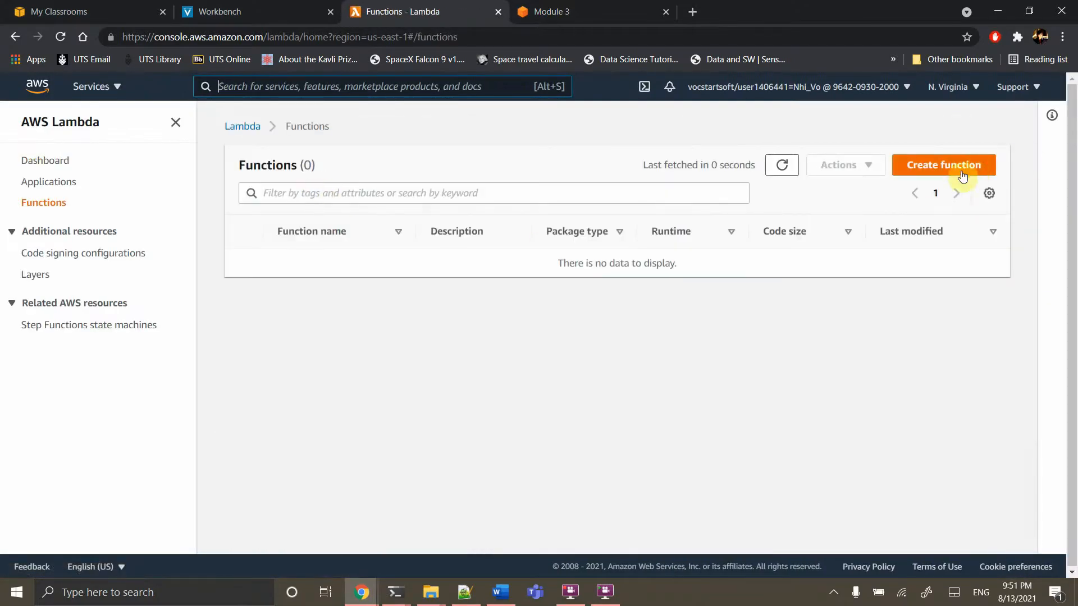
# Start a new Lambda function and name it wildrydes
pyautogui.click(961, 168)
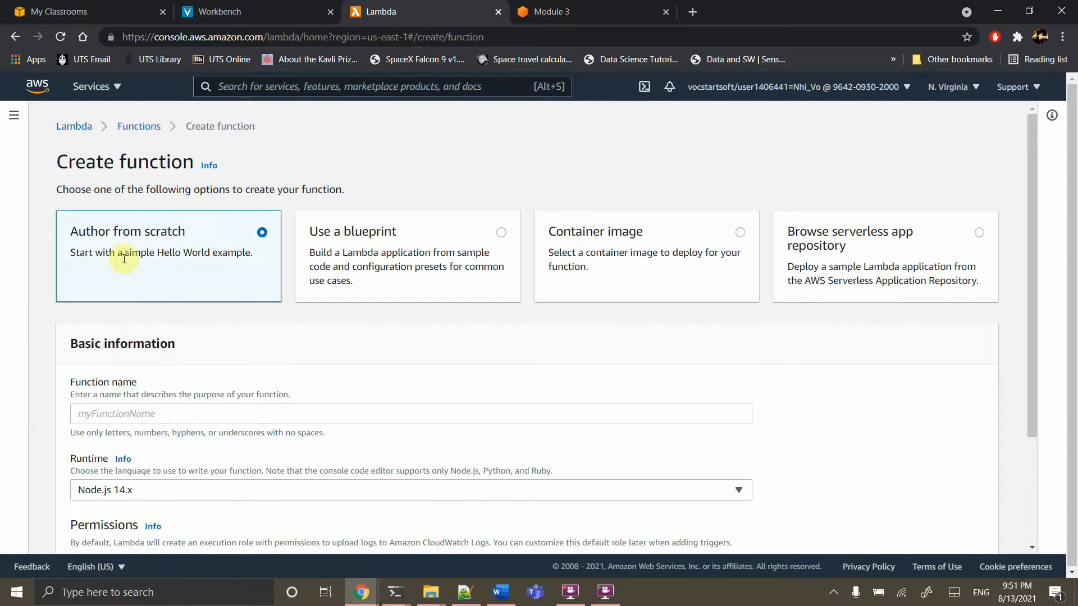
pyautogui.click(137, 414)
pyautogui.scroll(-2, 136, 414)
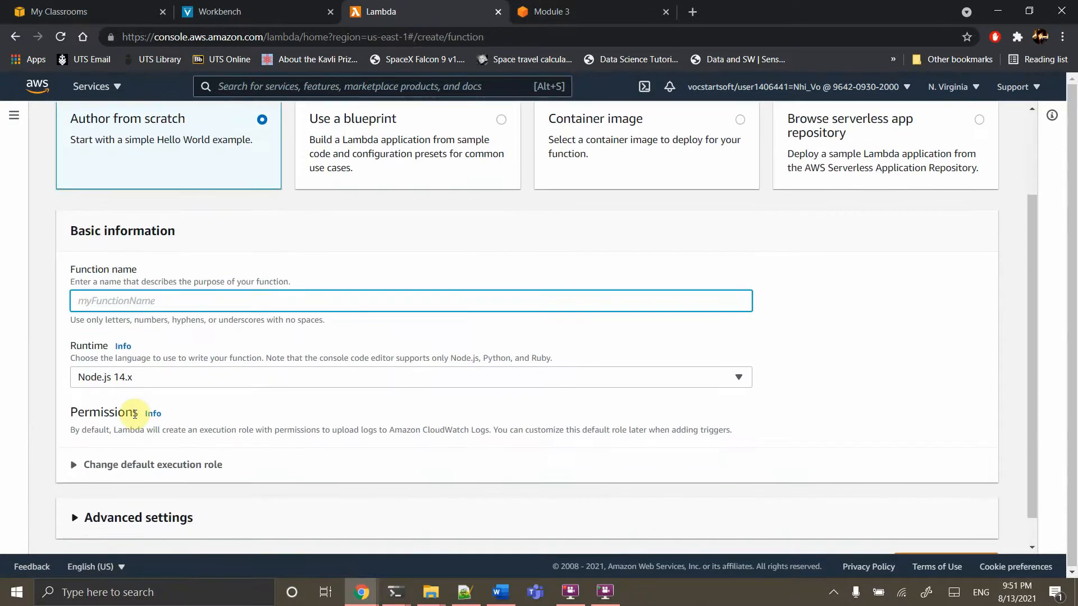
pyautogui.write('wildrydes')
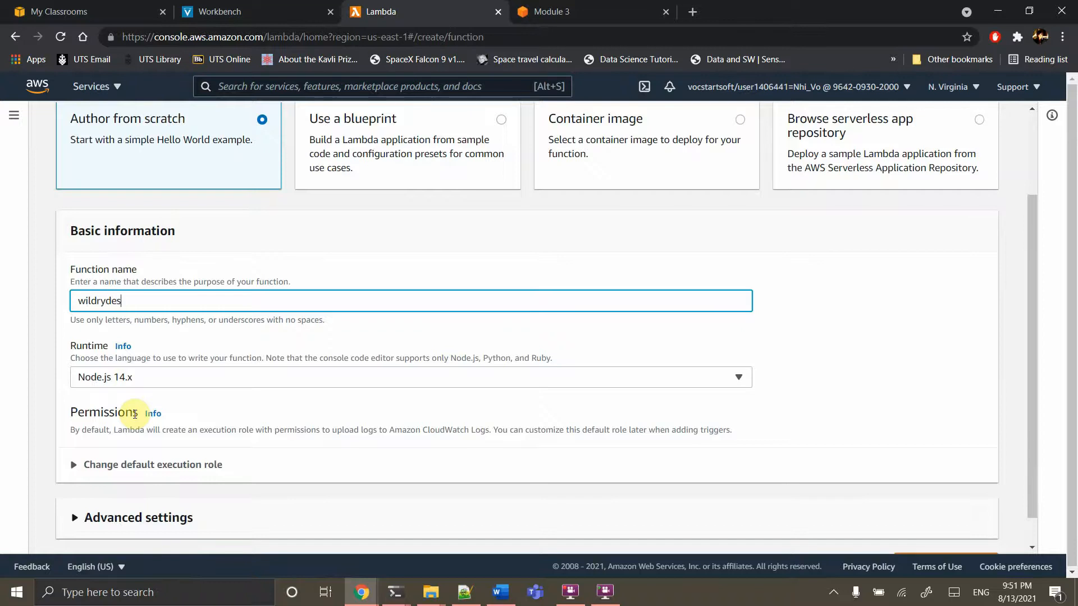
pyautogui.scroll(-1, 135, 415)
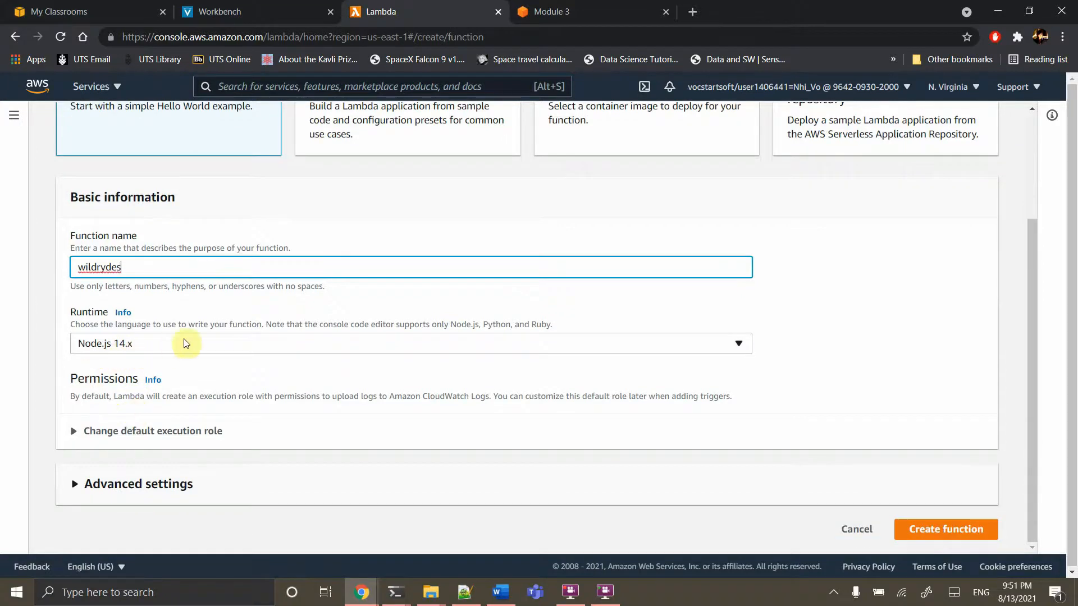
# After checking the tutorial, set the function's runtime to Node.js 12.x
pyautogui.click(563, 12)
pyautogui.scroll(-3, 424, 298)
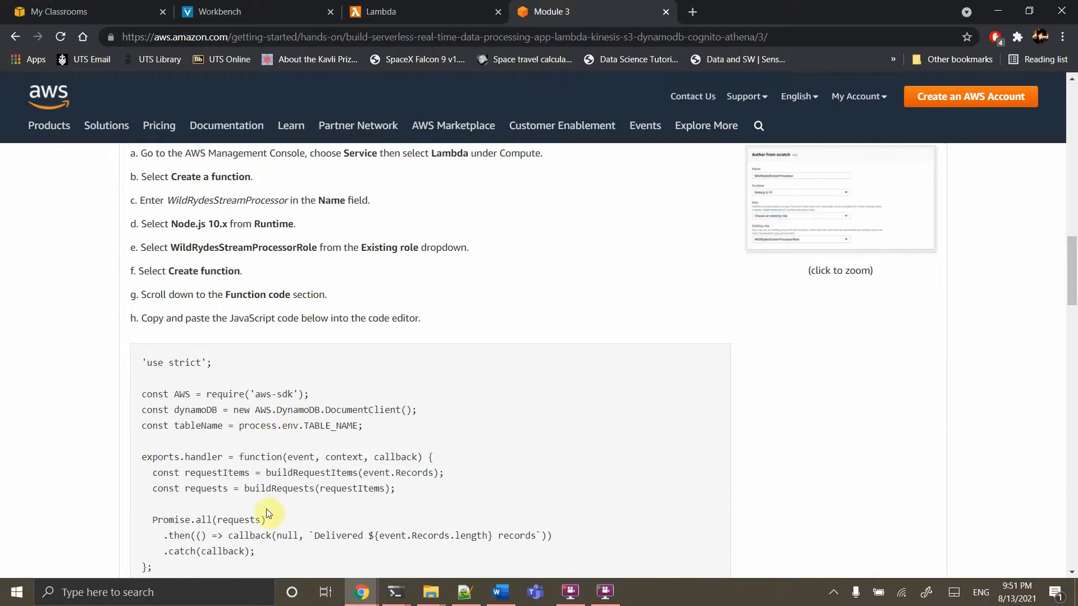
pyautogui.click(415, 12)
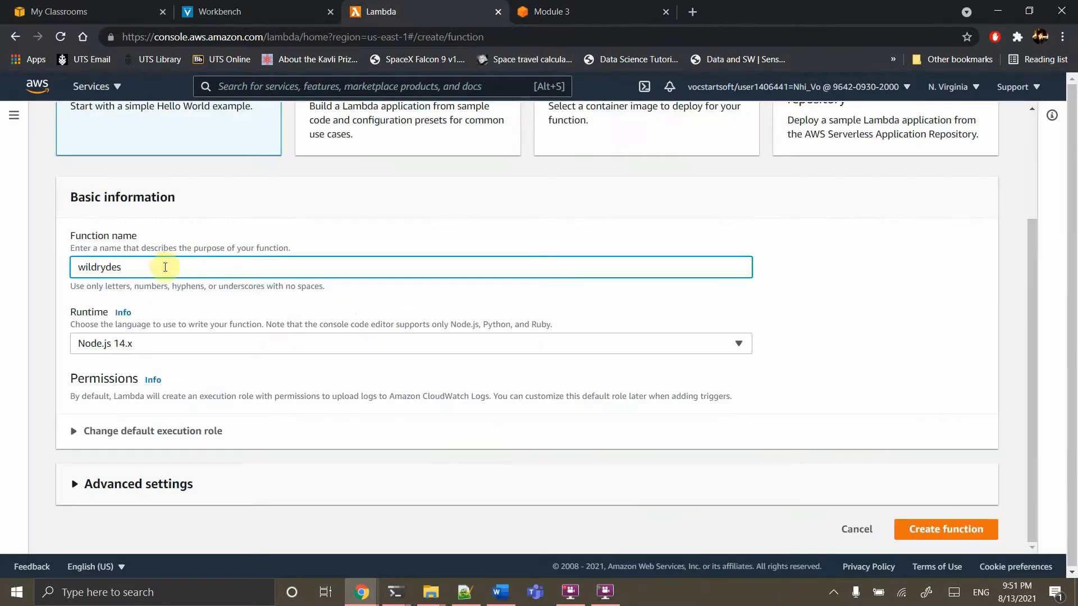
pyautogui.click(601, 9)
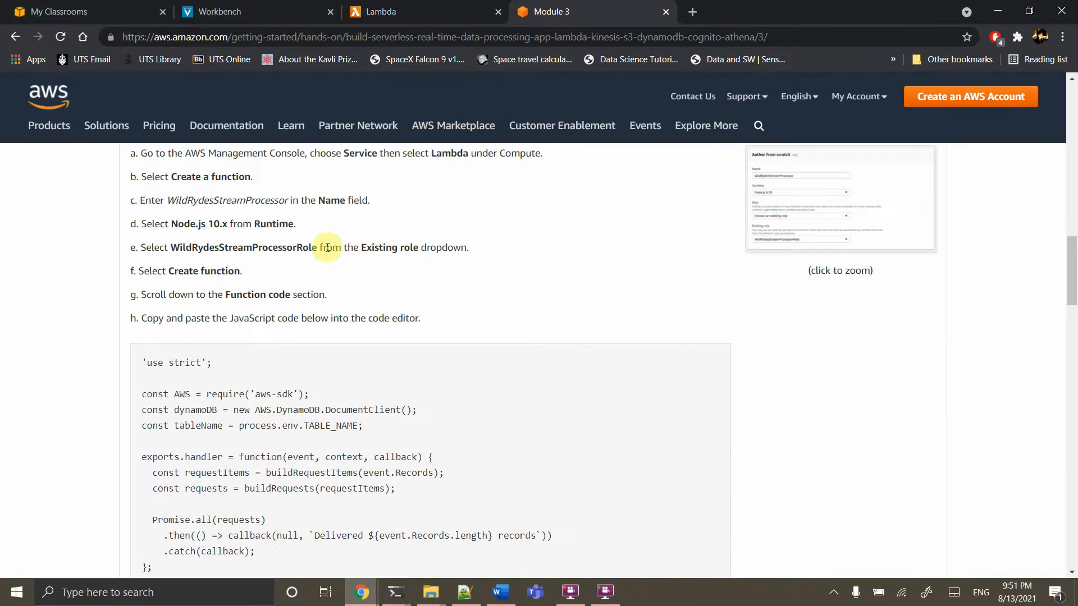
pyautogui.click(449, 11)
pyautogui.click(139, 350)
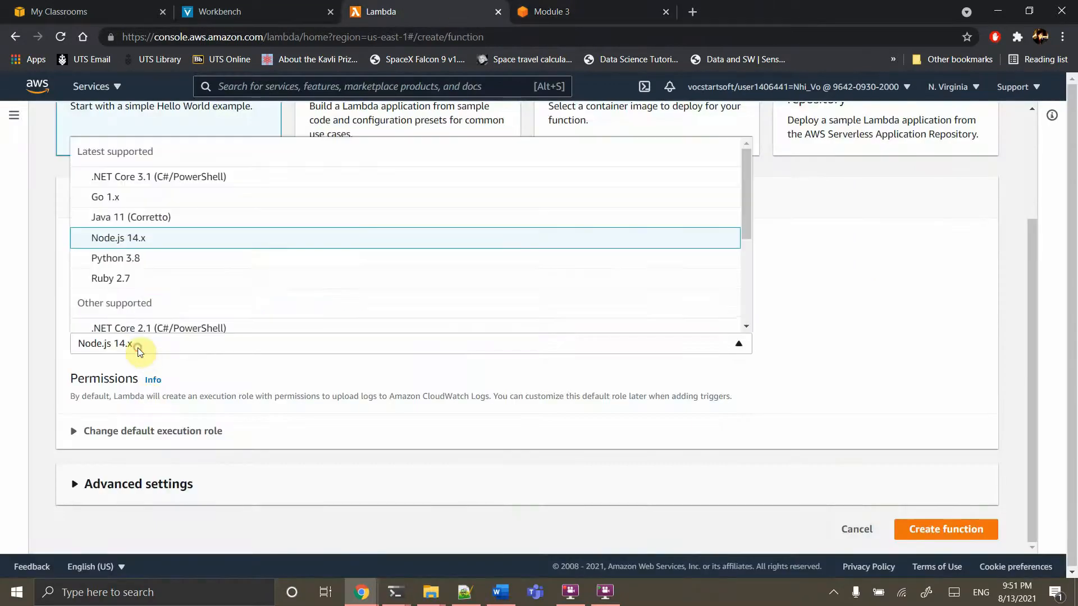
pyautogui.scroll(-2, 151, 286)
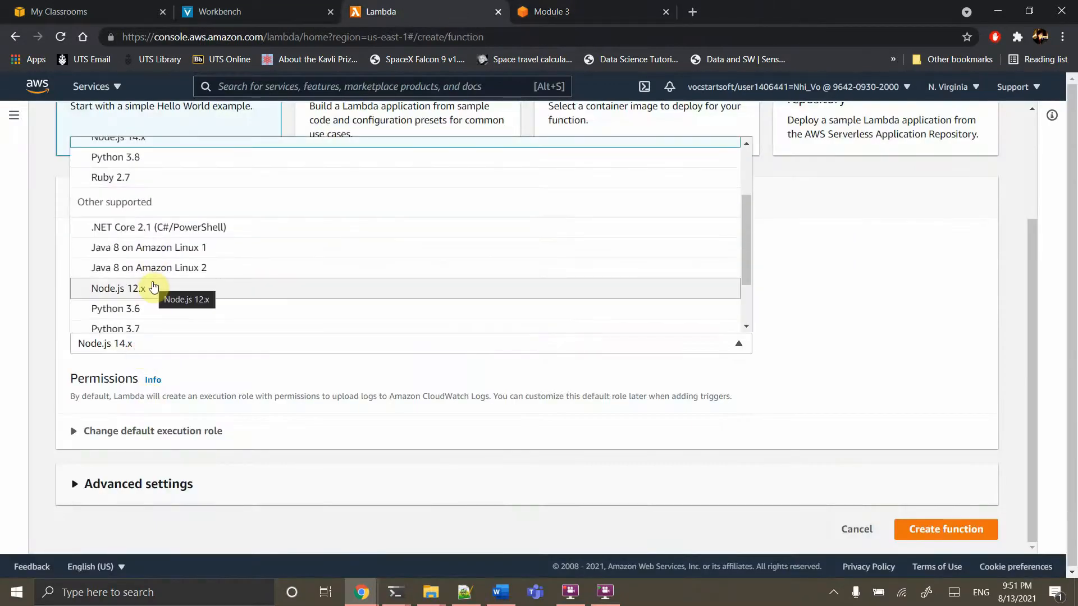
pyautogui.scroll(-1, 154, 286)
pyautogui.scroll(-2, 154, 286)
pyautogui.scroll(3, 153, 286)
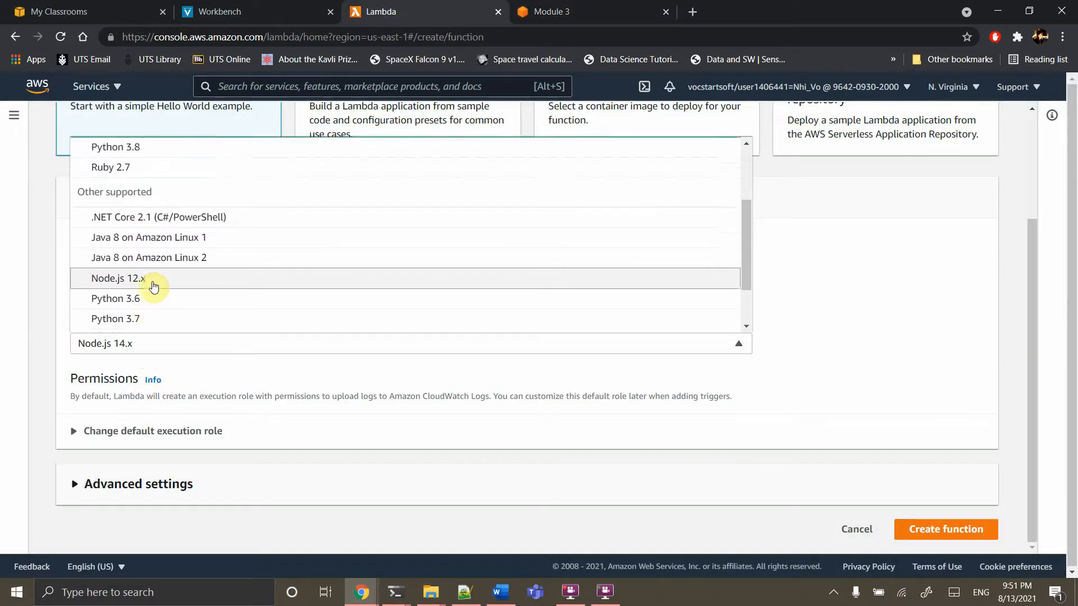
pyautogui.click(154, 289)
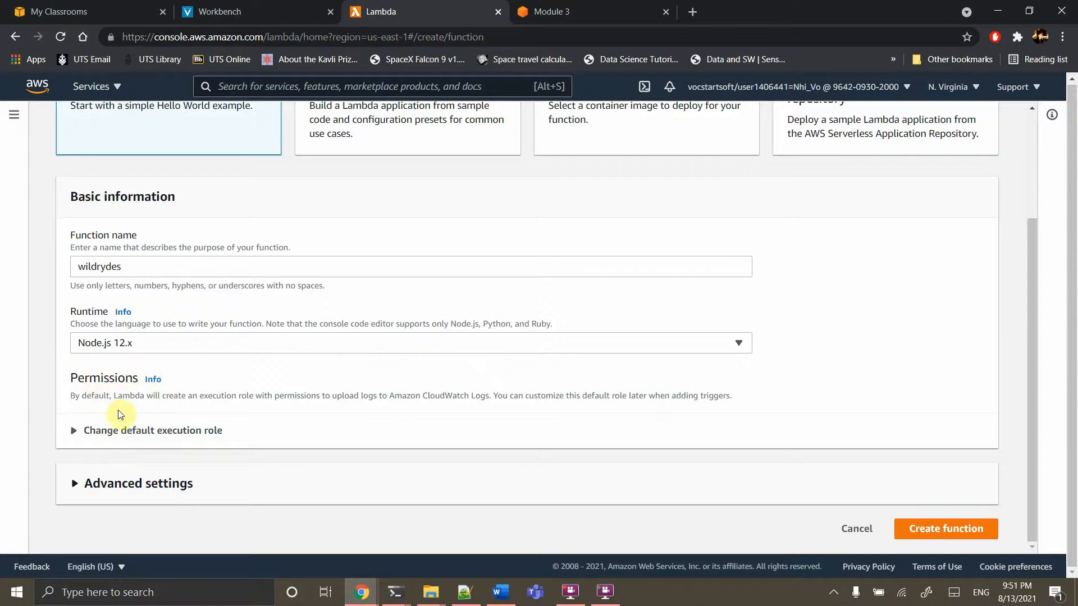
# Use the existing role WildrydesProcessingRole as the execution role and create the function
pyautogui.click(137, 431)
pyautogui.scroll(-3, 247, 410)
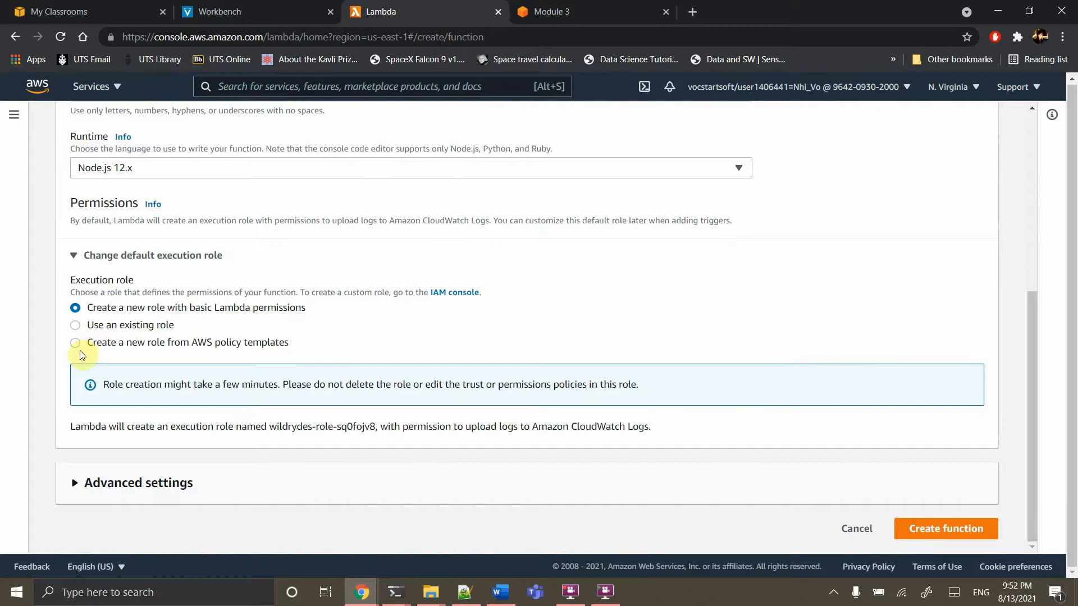
pyautogui.click(75, 325)
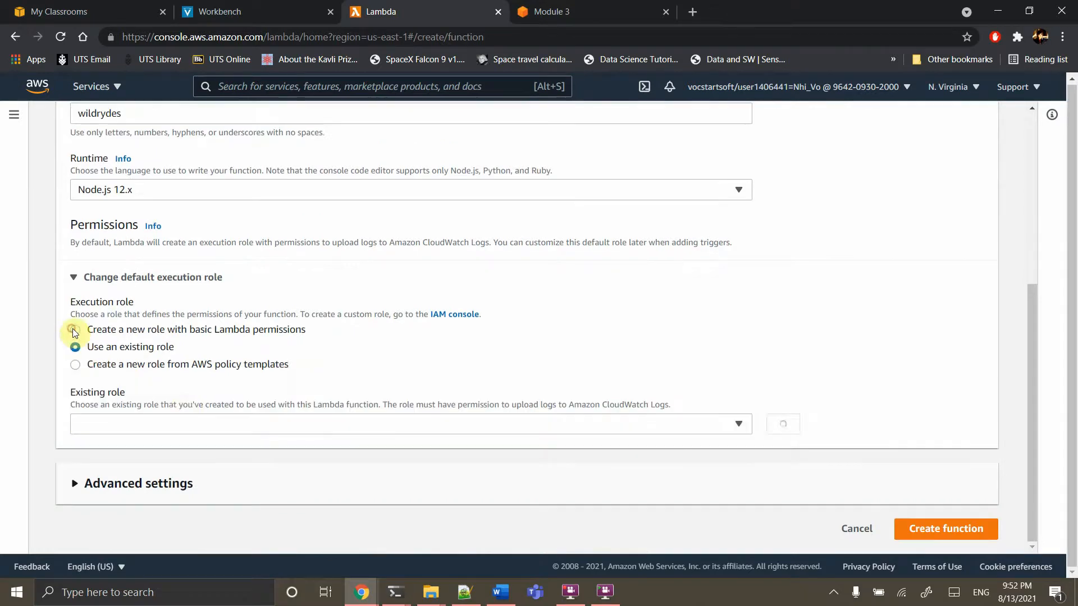
pyautogui.click(179, 425)
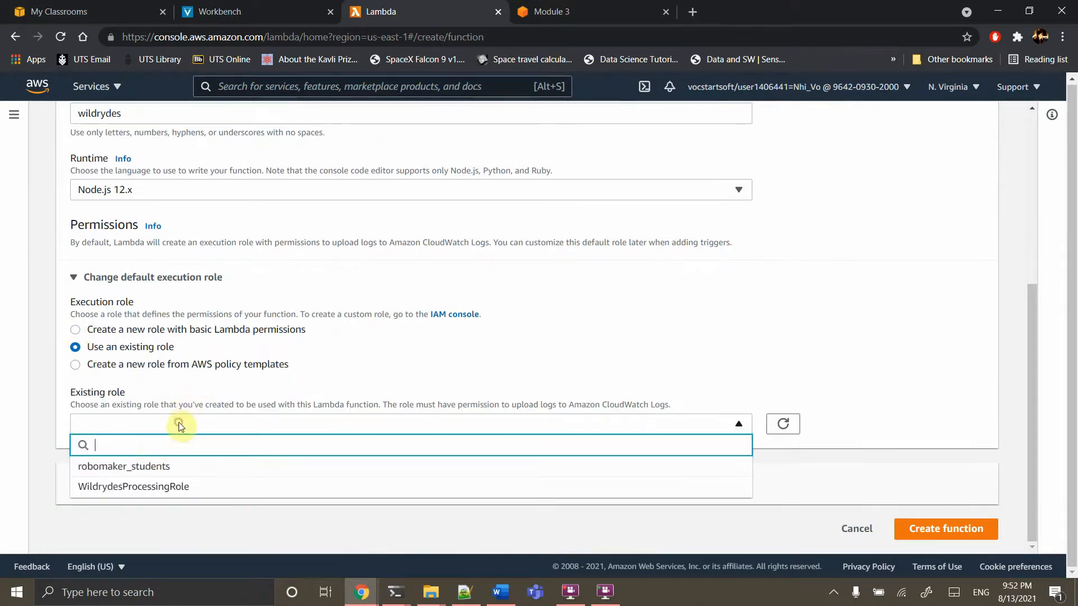
pyautogui.click(134, 487)
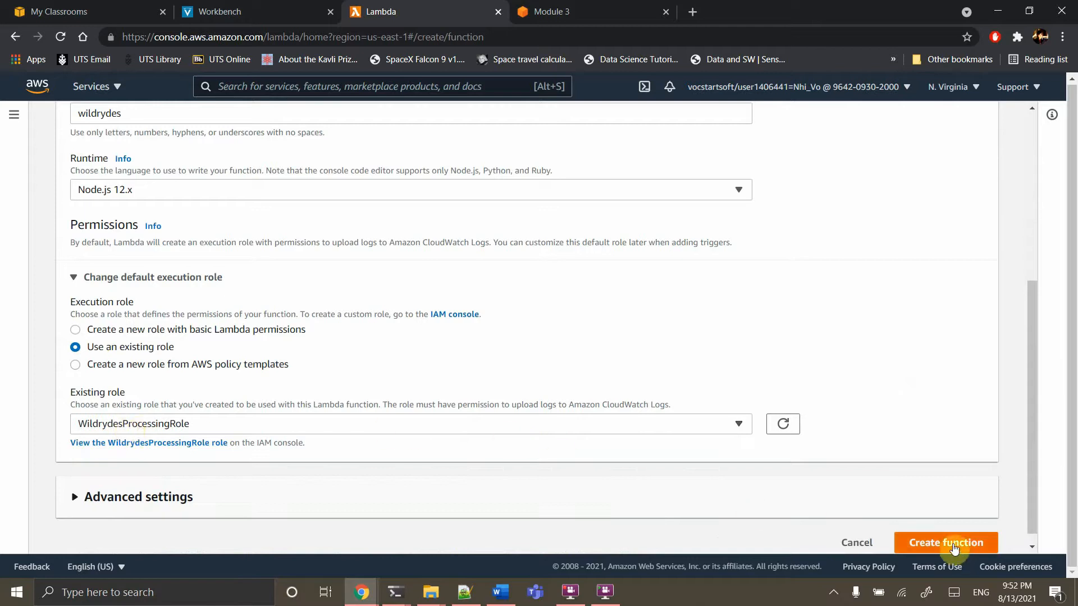
pyautogui.click(950, 543)
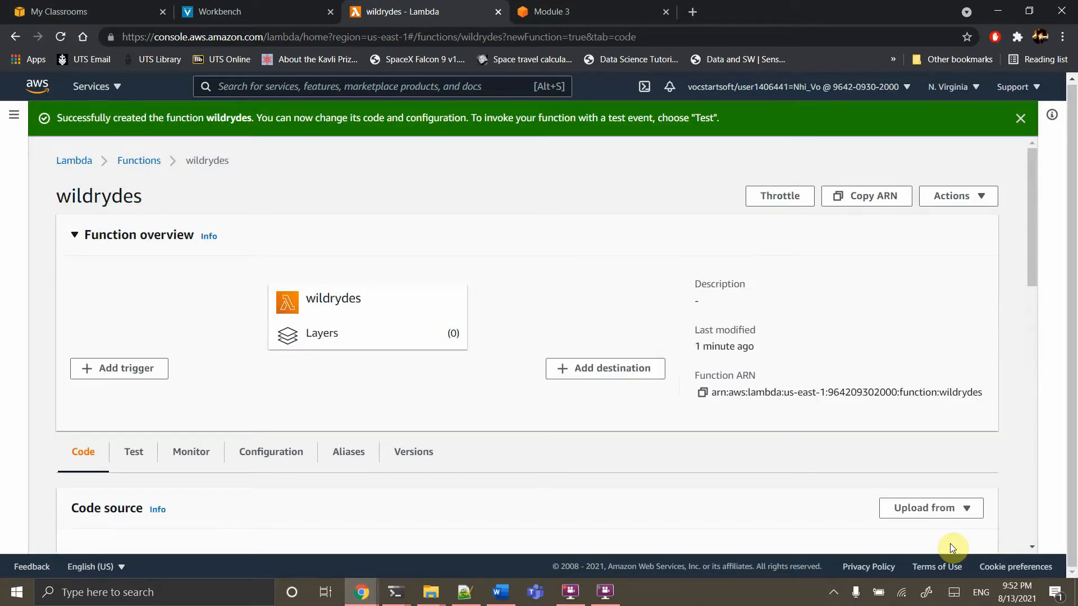
# Select and copy the full JavaScript code block from the Module 3 tutorial
pyautogui.click(564, 4)
pyautogui.scroll(-3, 222, 368)
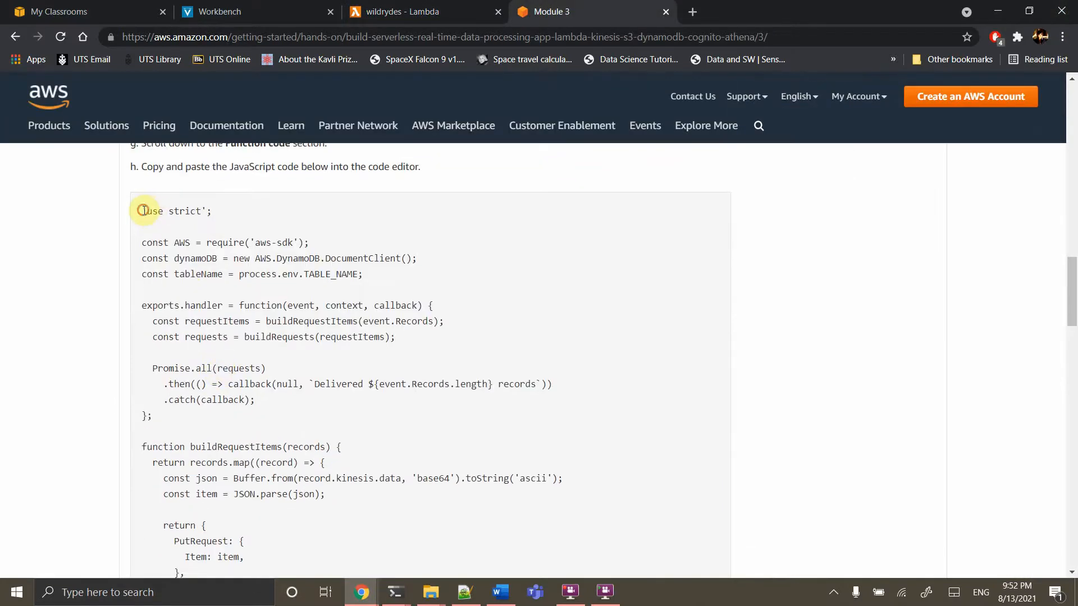
pyautogui.moveTo(140, 210); pyautogui.dragTo(328, 394)
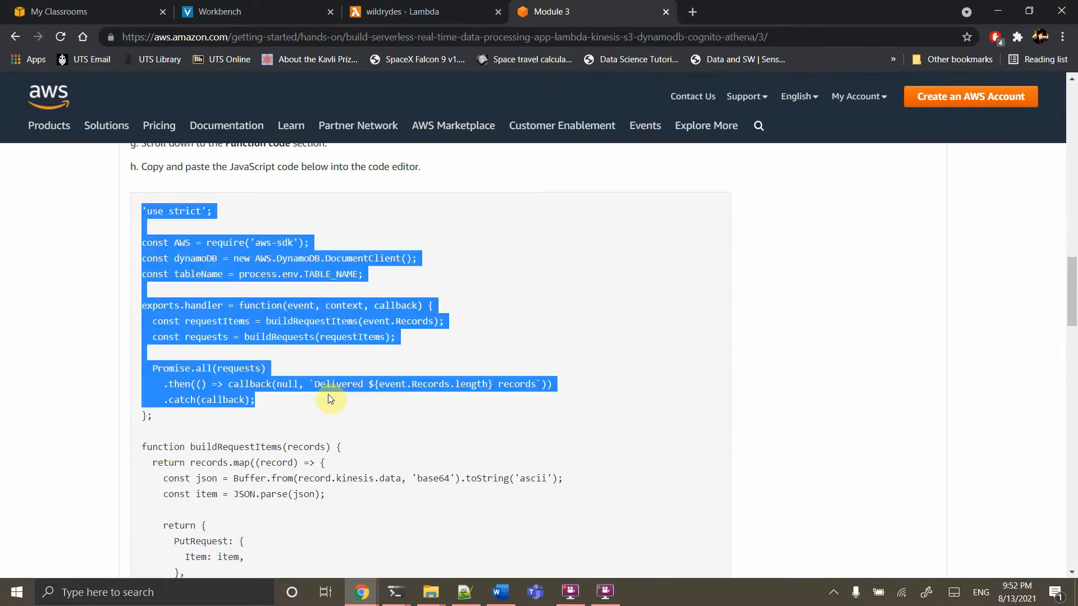
pyautogui.scroll(-10, 328, 394)
pyautogui.scroll(-2, 328, 394)
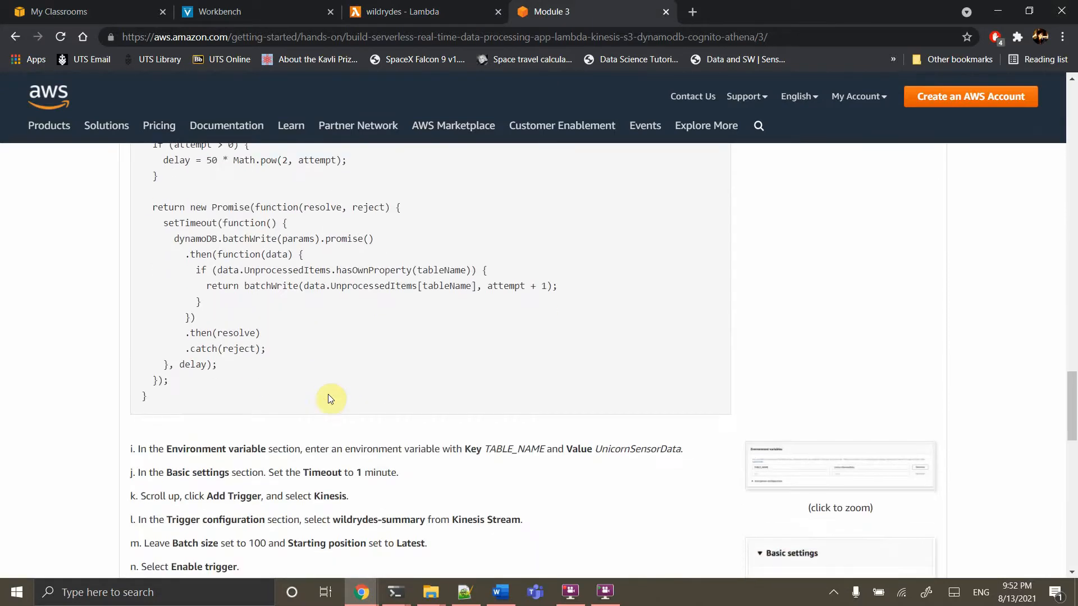
pyautogui.keyDown('shift'); pyautogui.click(163, 397); pyautogui.keyUp('shift')
pyautogui.scroll(4, 380, 319)
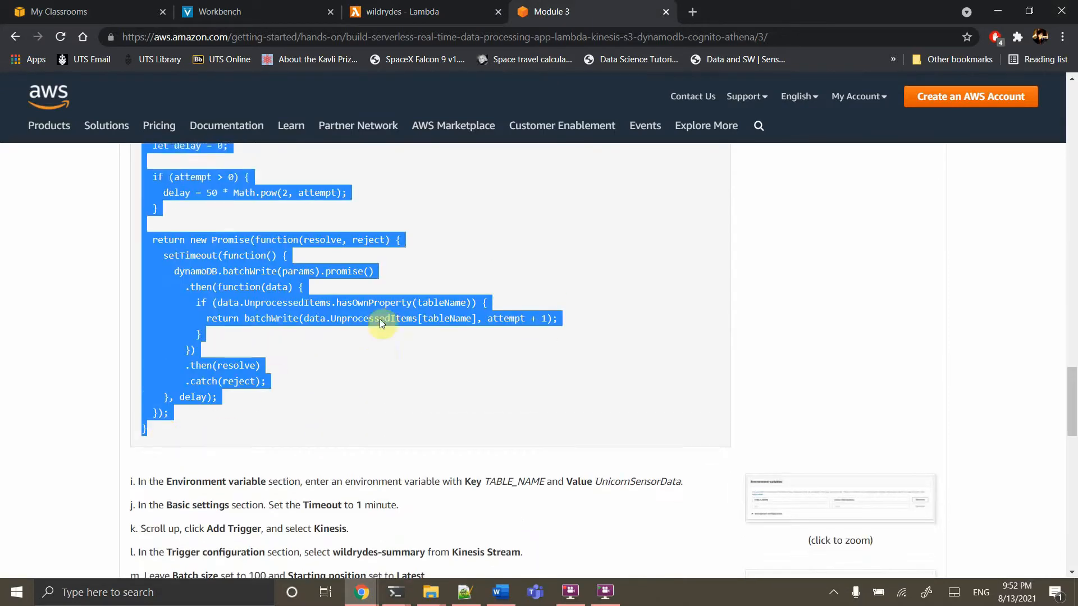
pyautogui.hotkey('ctrl', 'shift', 'Tab')
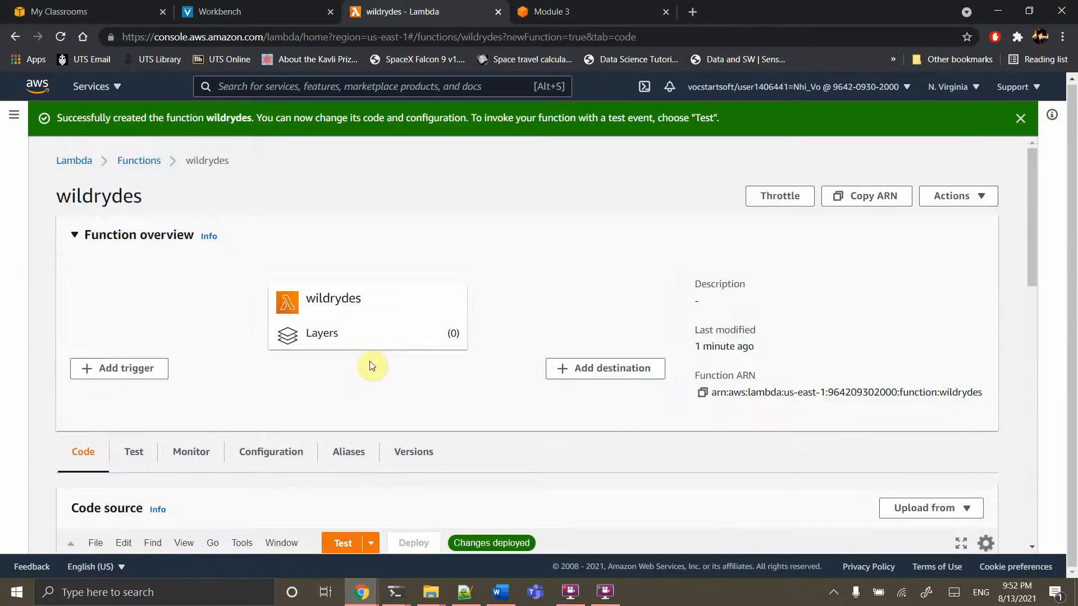
# Replace the default handler in index.js with the pasted Kinesis-to-DynamoDB code
pyautogui.scroll(-7, 373, 365)
pyautogui.click(374, 145)
pyautogui.hotkey('ctrl', 'a')
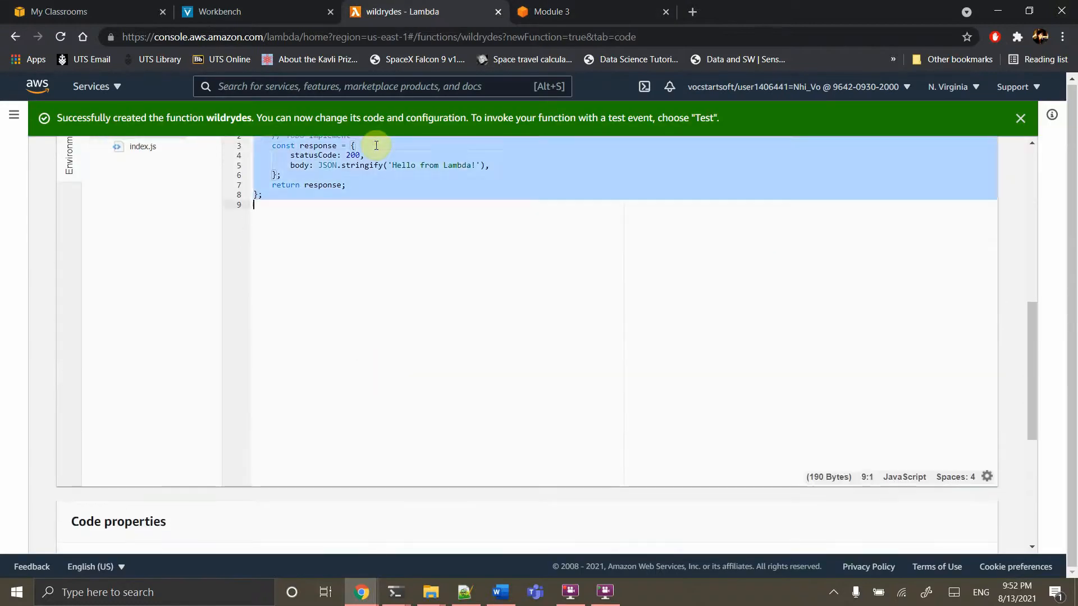
pyautogui.hotkey('ctrl', 'v')
pyautogui.scroll(4, 442, 359)
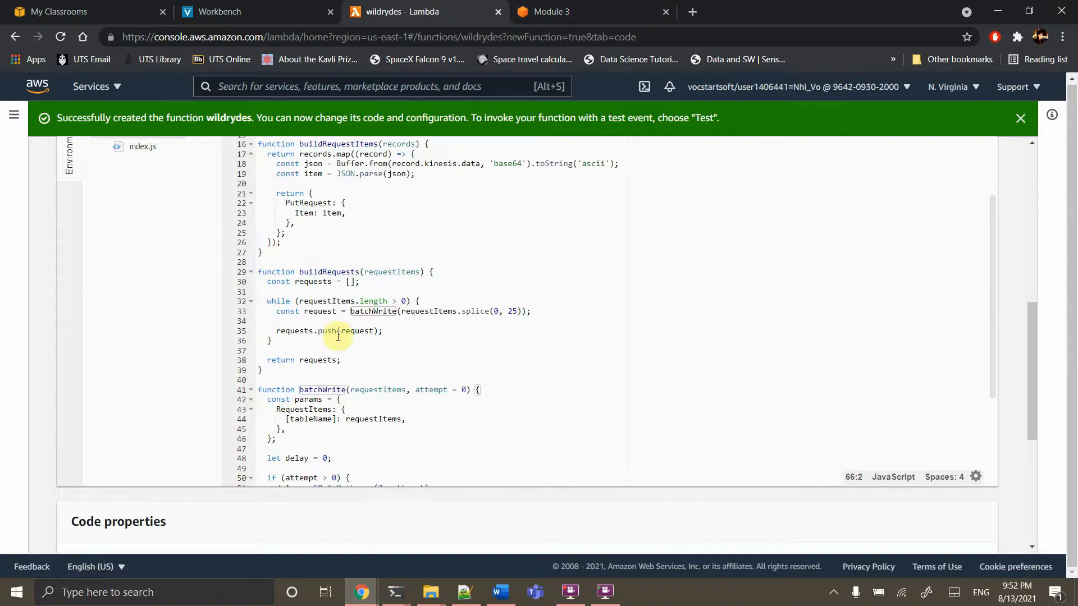
pyautogui.scroll(5, 338, 336)
pyautogui.scroll(-5, 338, 335)
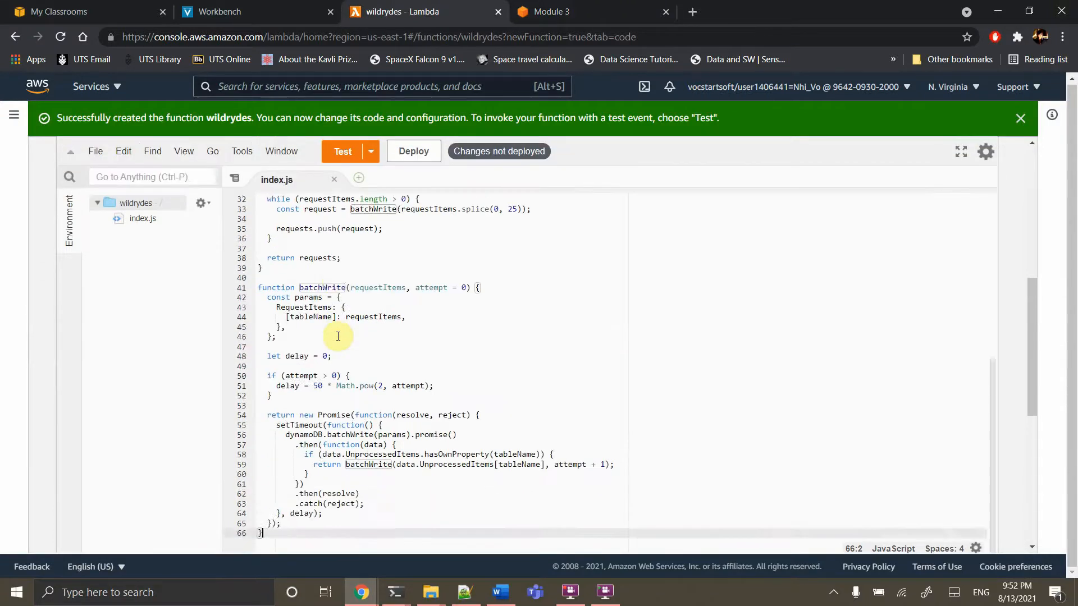
pyautogui.scroll(-7, 338, 336)
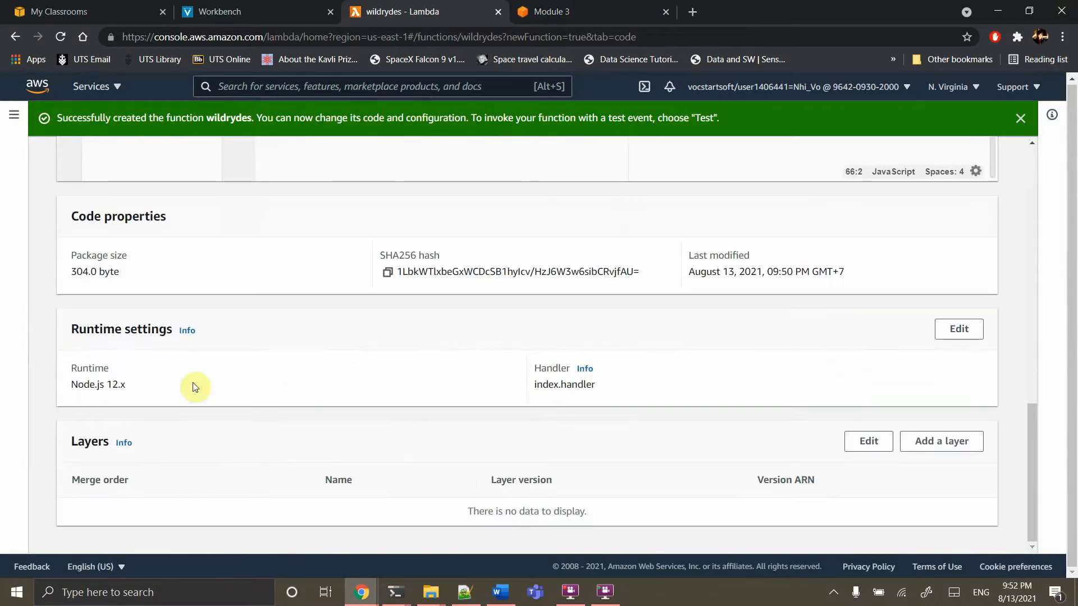
# Change the function's runtime setting to Node.js 10.x
pyautogui.click(961, 329)
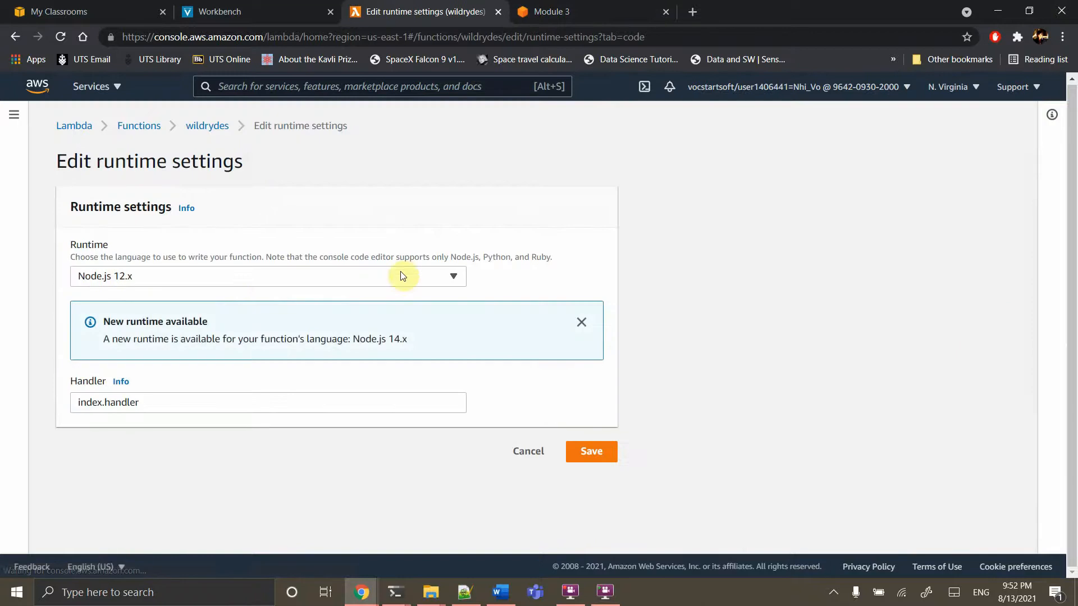
pyautogui.click(230, 278)
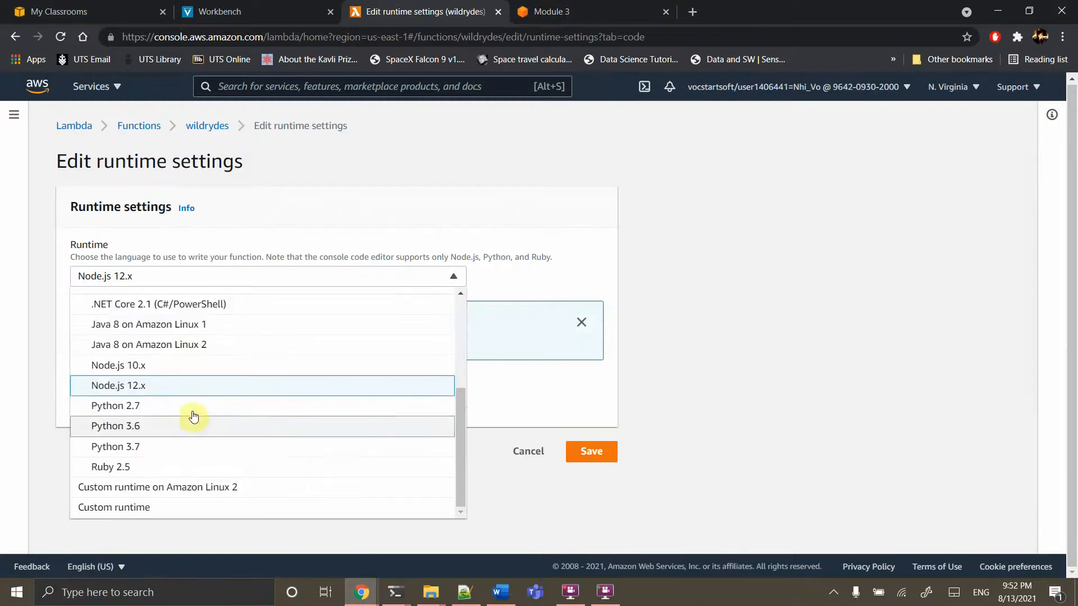
pyautogui.click(177, 366)
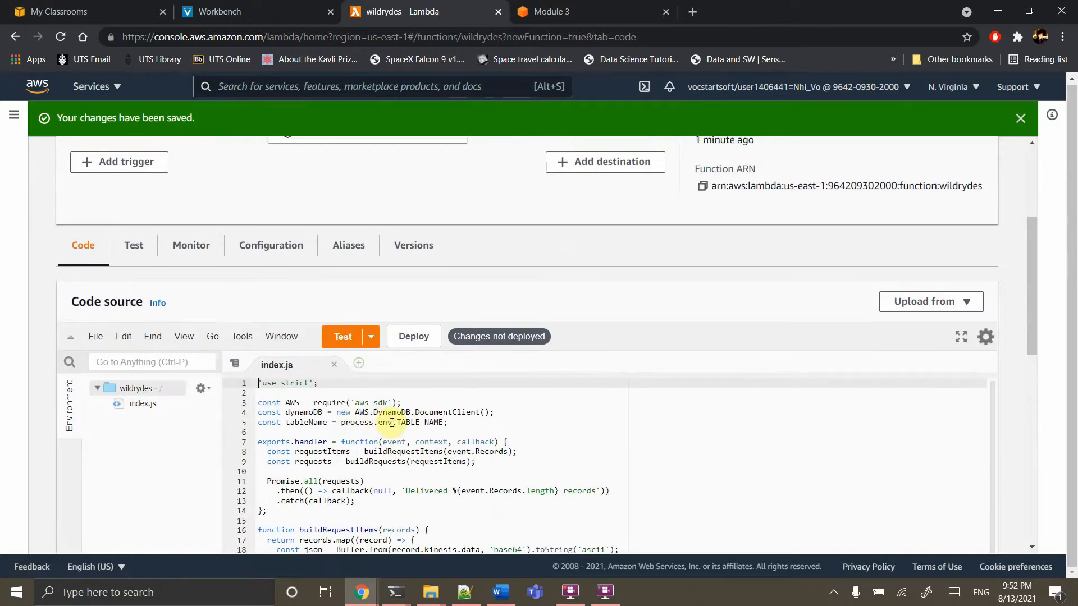
# Copy TABLE_NAME from the code and open the Configuration's Environment variables section
pyautogui.doubleClick(415, 423)
pyautogui.hotkey('ctrl', 'c')
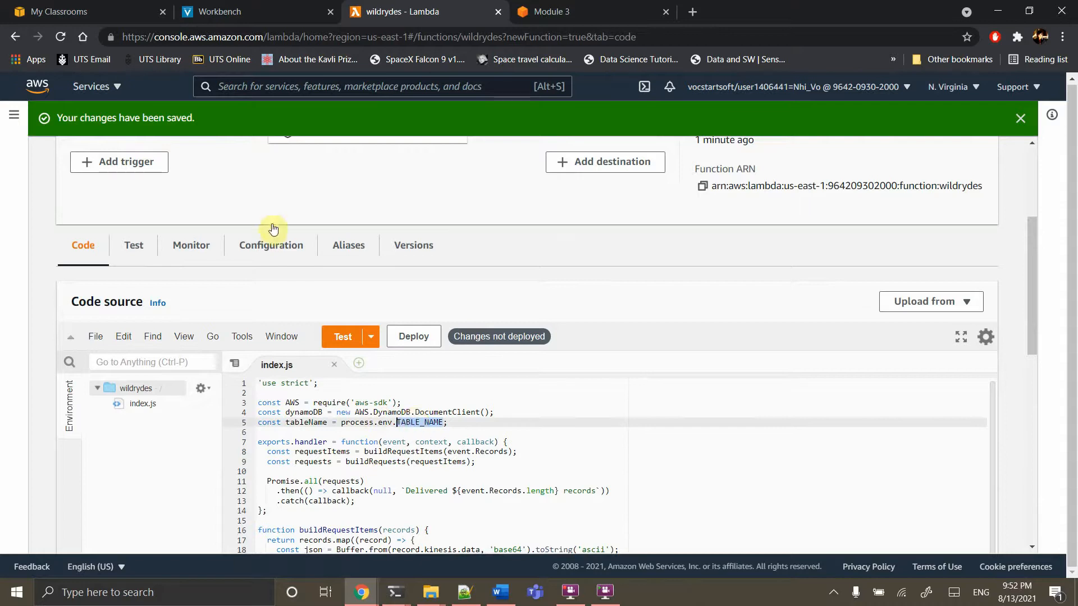
pyautogui.click(286, 252)
pyautogui.scroll(-4, 267, 469)
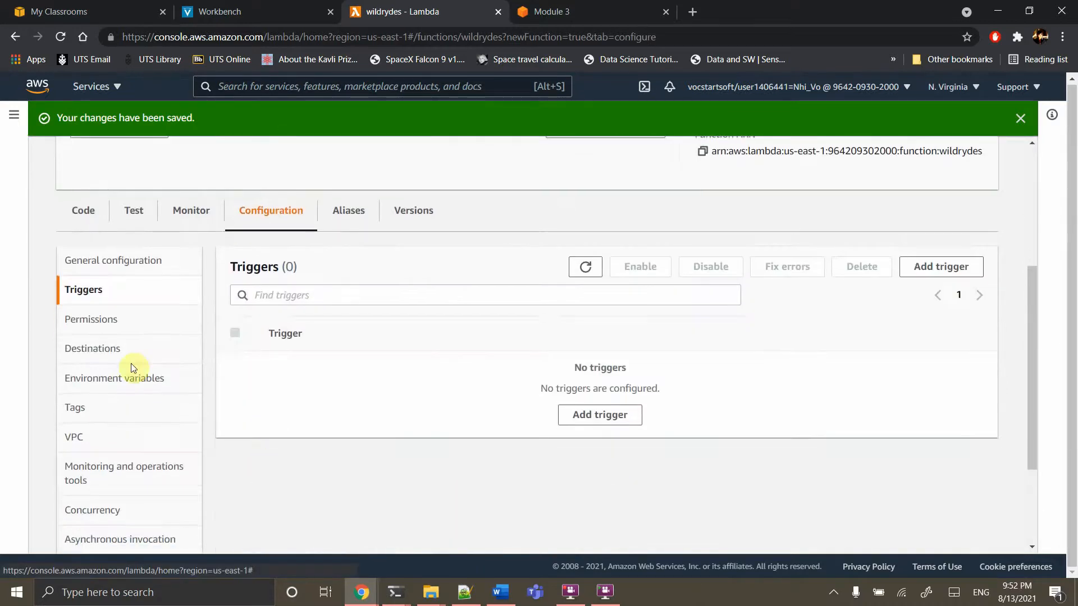
pyautogui.click(100, 379)
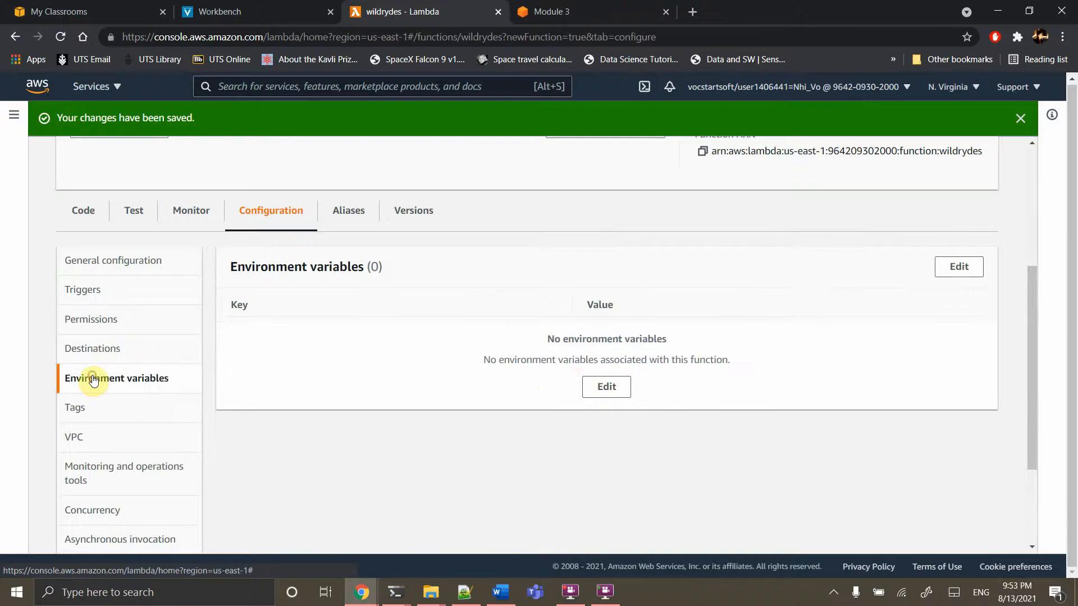
# Add environment variable key TABLE_NAME with value UnicornSensorData and save it
pyautogui.click(596, 386)
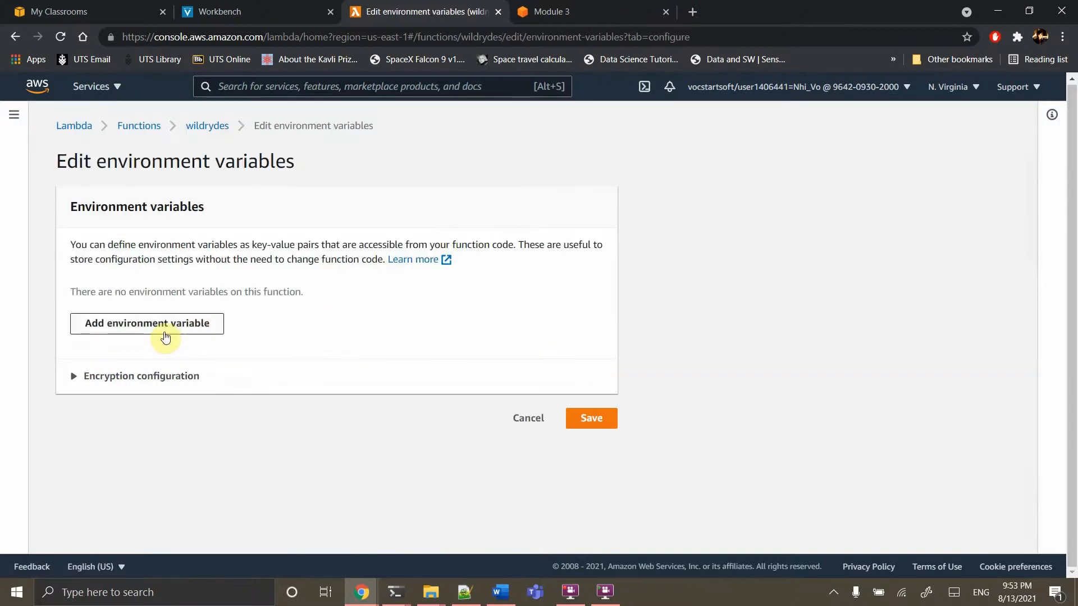
pyautogui.click(165, 337)
pyautogui.click(127, 307)
pyautogui.hotkey('ctrl', 'v')
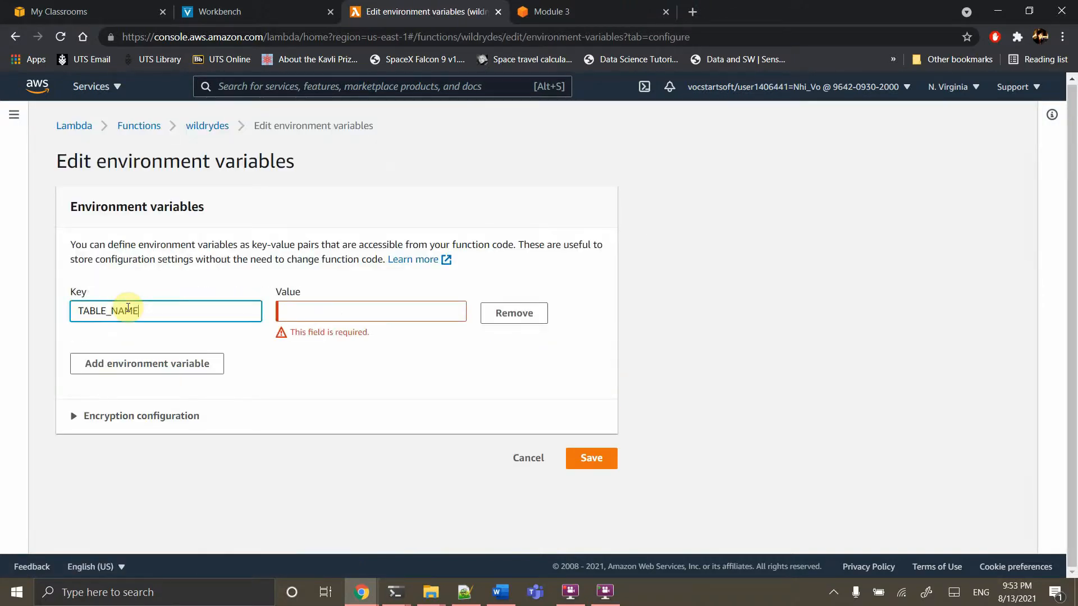
pyautogui.click(310, 316)
pyautogui.write('UnicornSensorData')
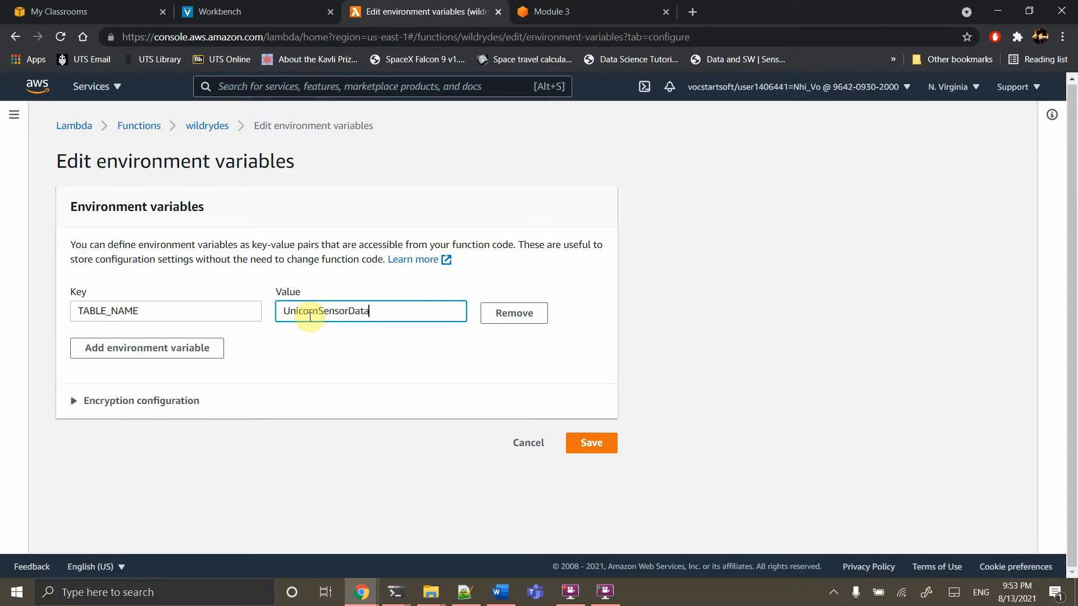
pyautogui.click(590, 12)
pyautogui.scroll(-7, 436, 336)
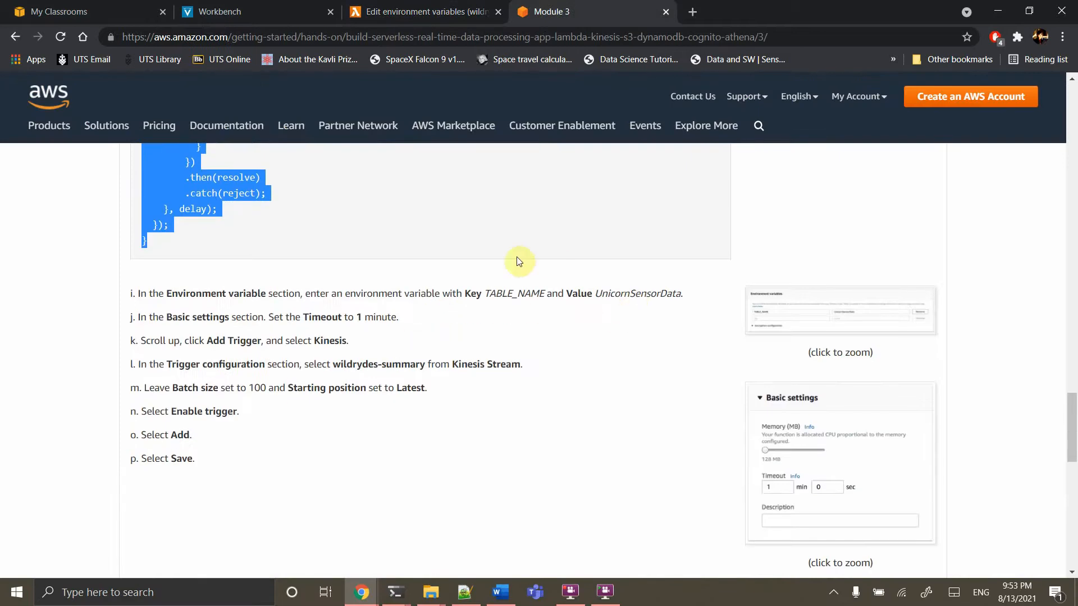
pyautogui.click(381, 9)
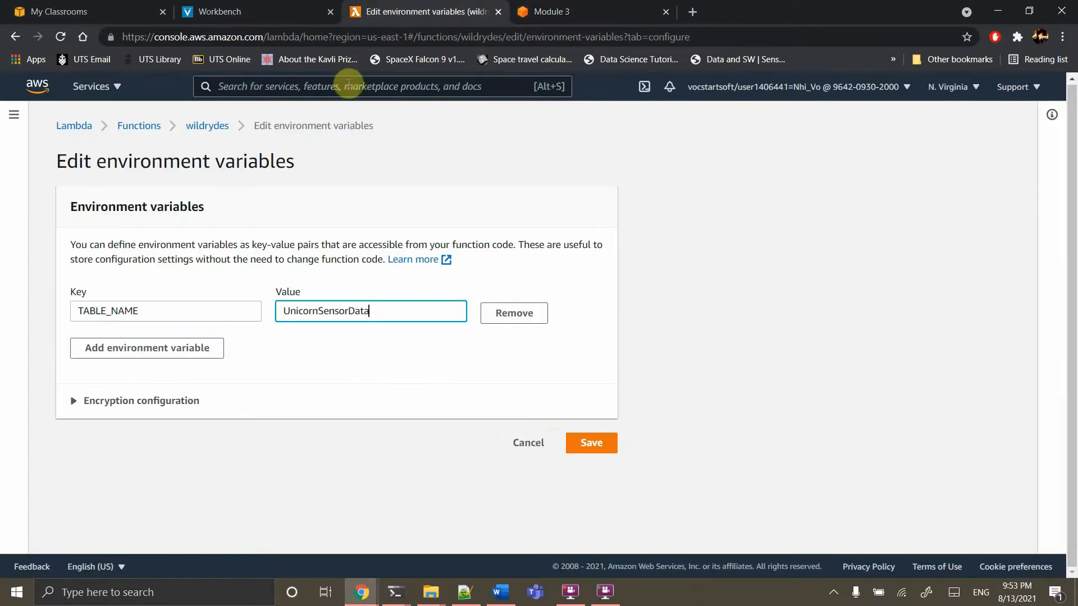
pyautogui.click(574, 440)
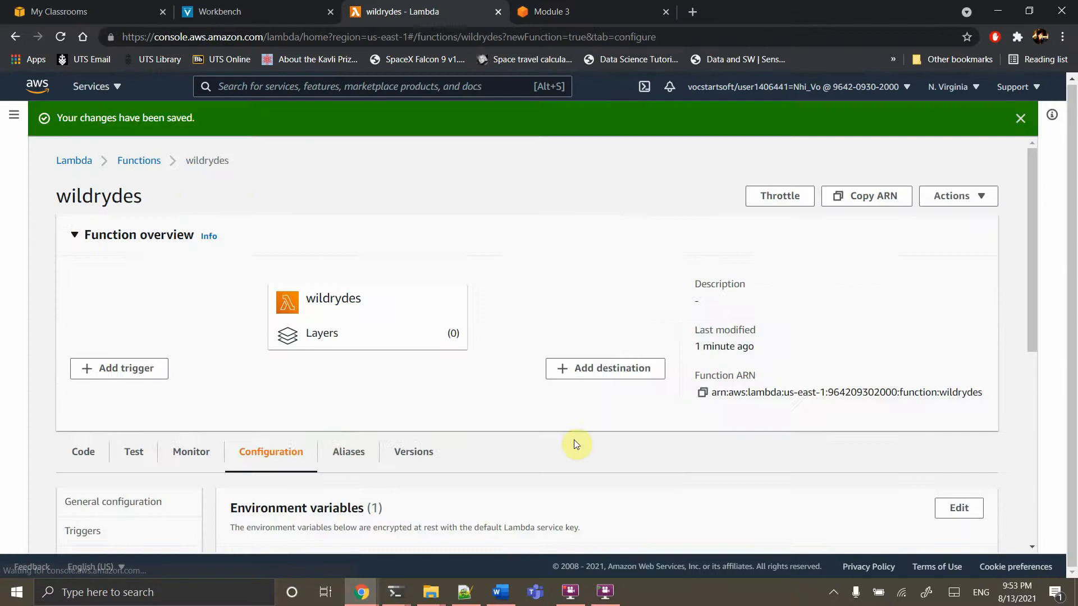
pyautogui.scroll(-3, 303, 438)
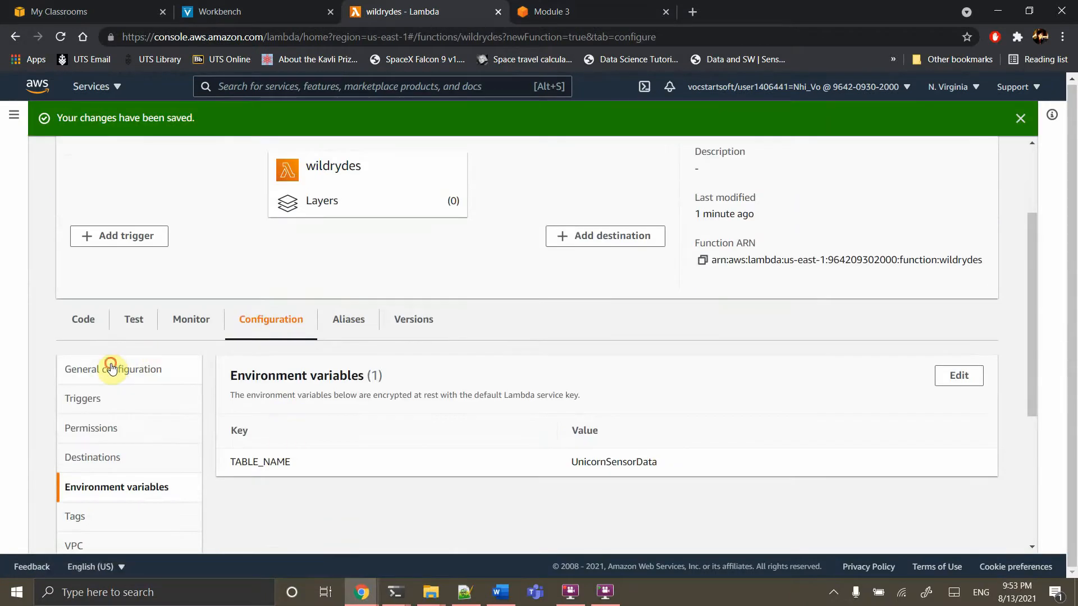
# In General configuration, set the timeout to 1 min 0 sec and save
pyautogui.click(111, 368)
pyautogui.scroll(-1, 503, 469)
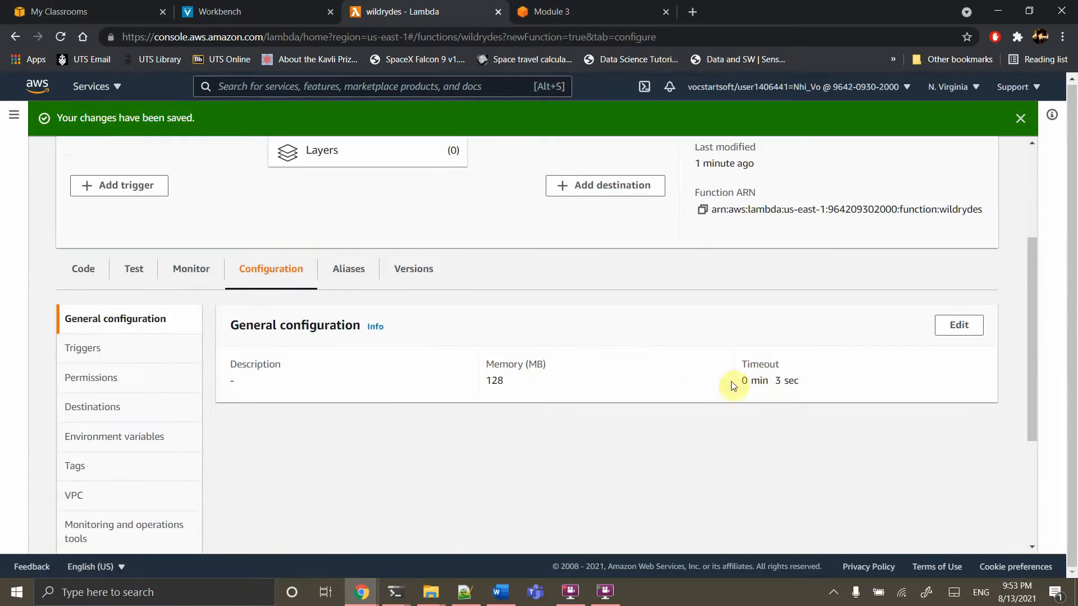
pyautogui.click(980, 328)
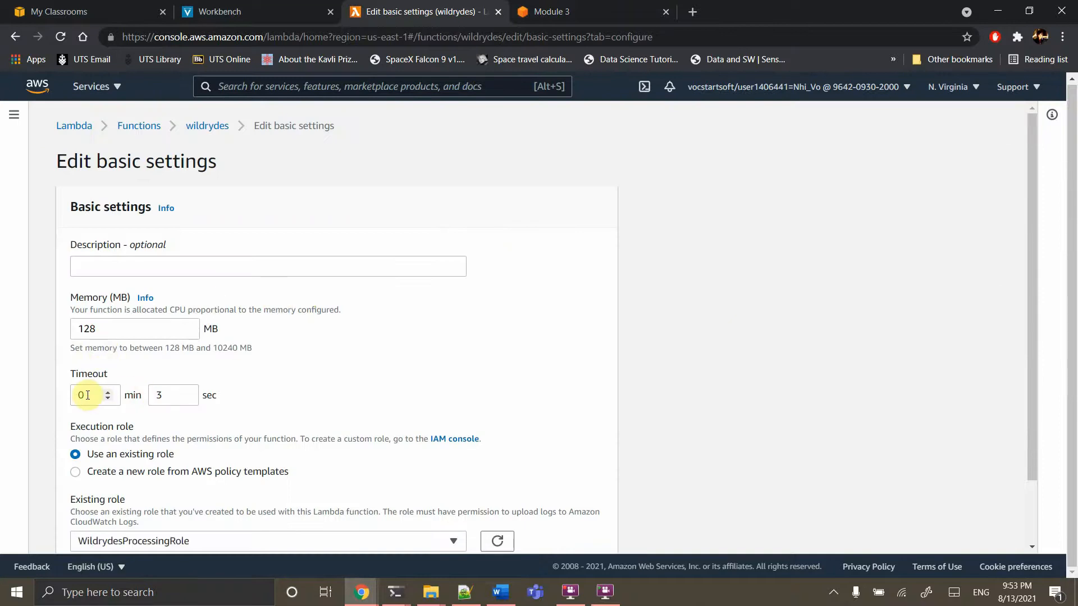
pyautogui.click(87, 395)
pyautogui.press('BackSpace')
pyautogui.write('1')
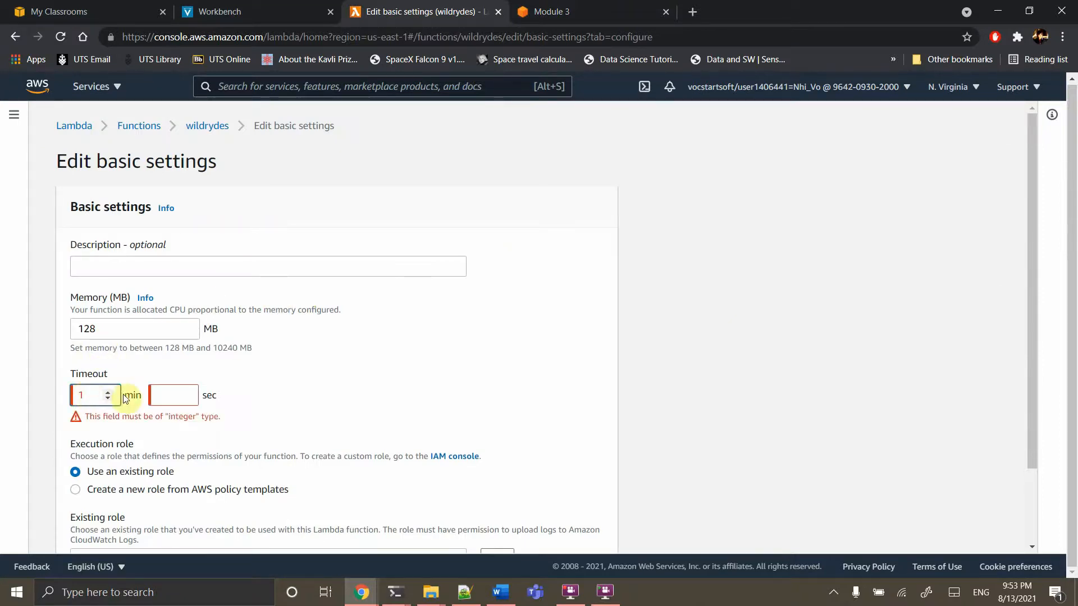
pyautogui.click(159, 395)
pyautogui.write('0')
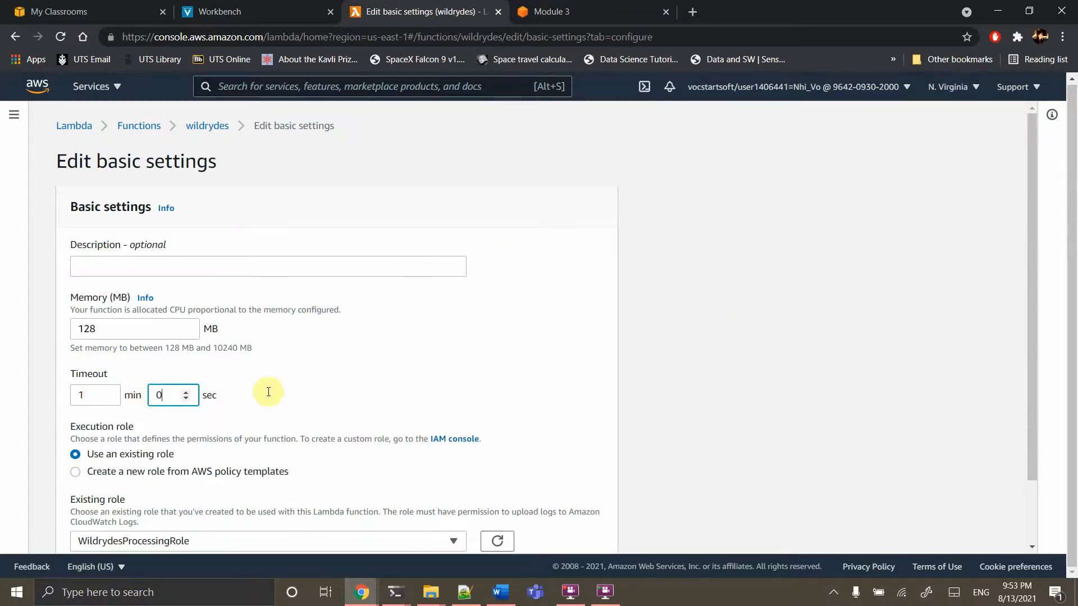
pyautogui.scroll(-2, 338, 401)
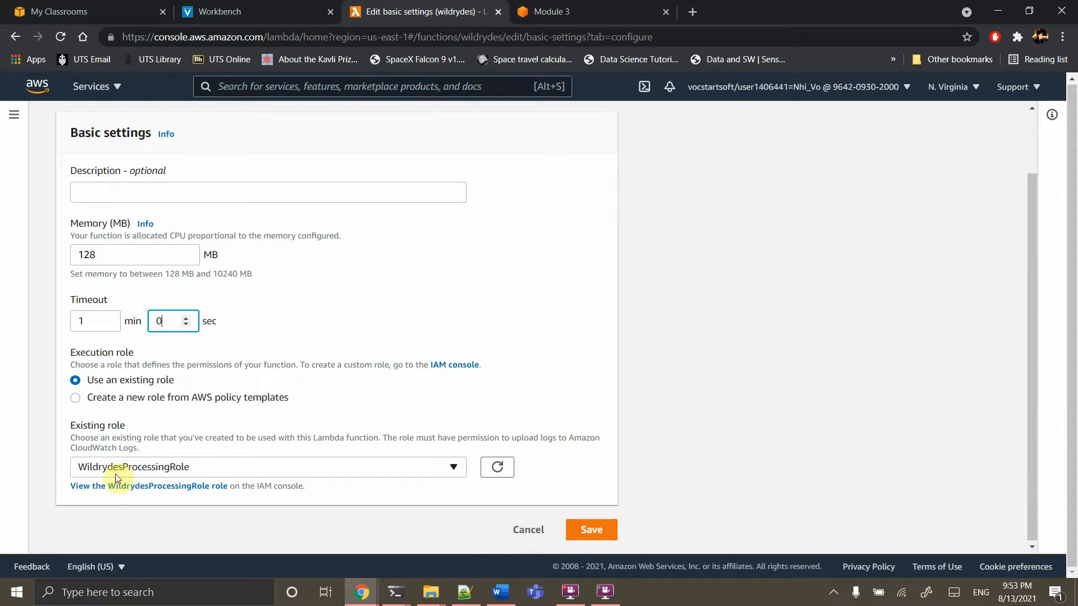
pyautogui.click(581, 527)
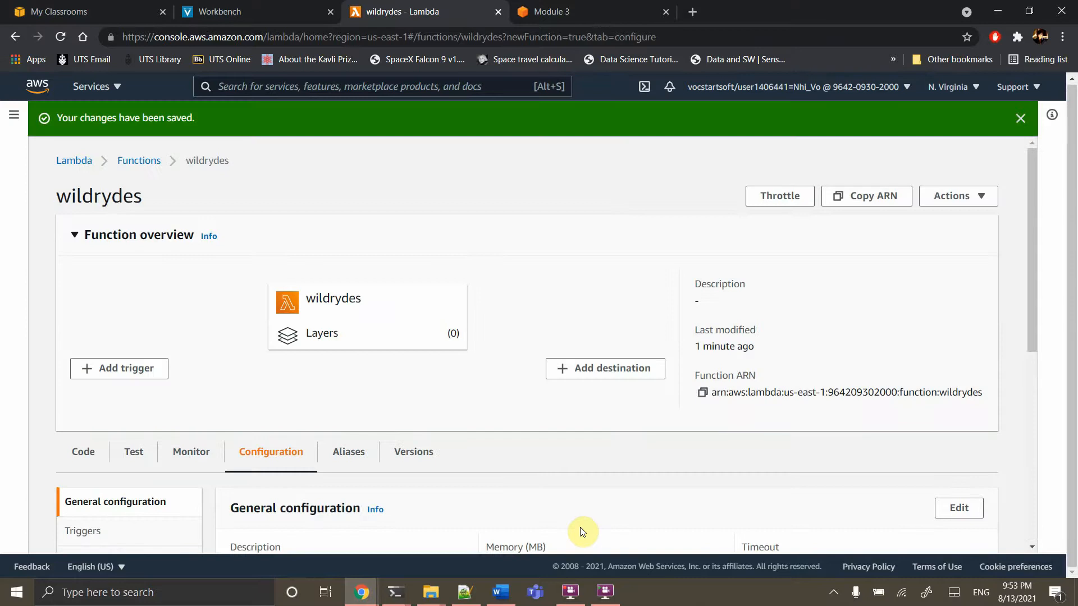
pyautogui.scroll(-2, 581, 529)
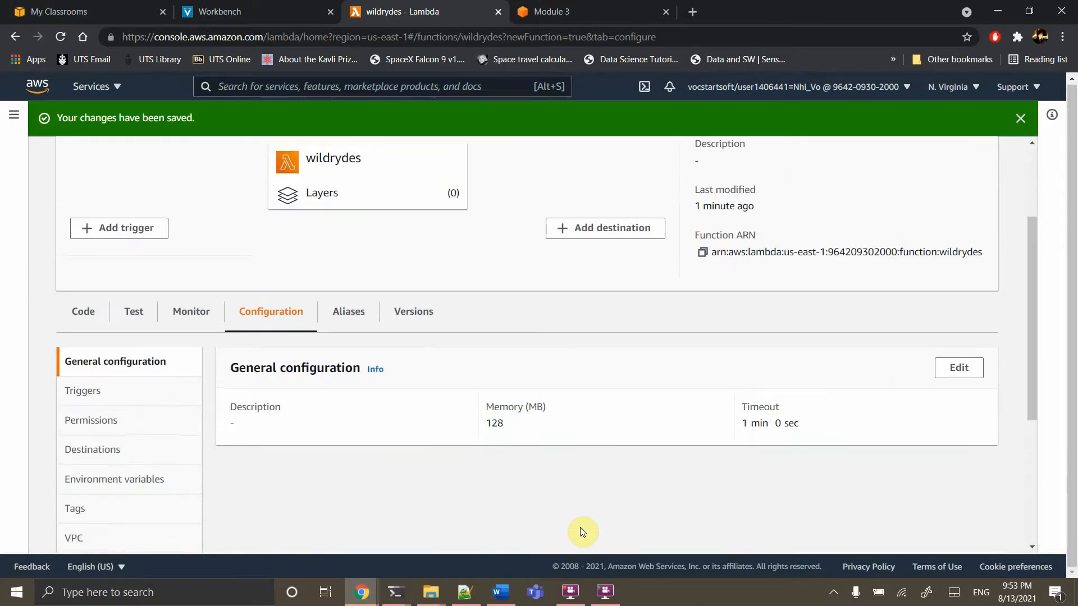
# Add a Kinesis trigger on the wildrydes-summary stream, keeping the default settings
pyautogui.click(105, 234)
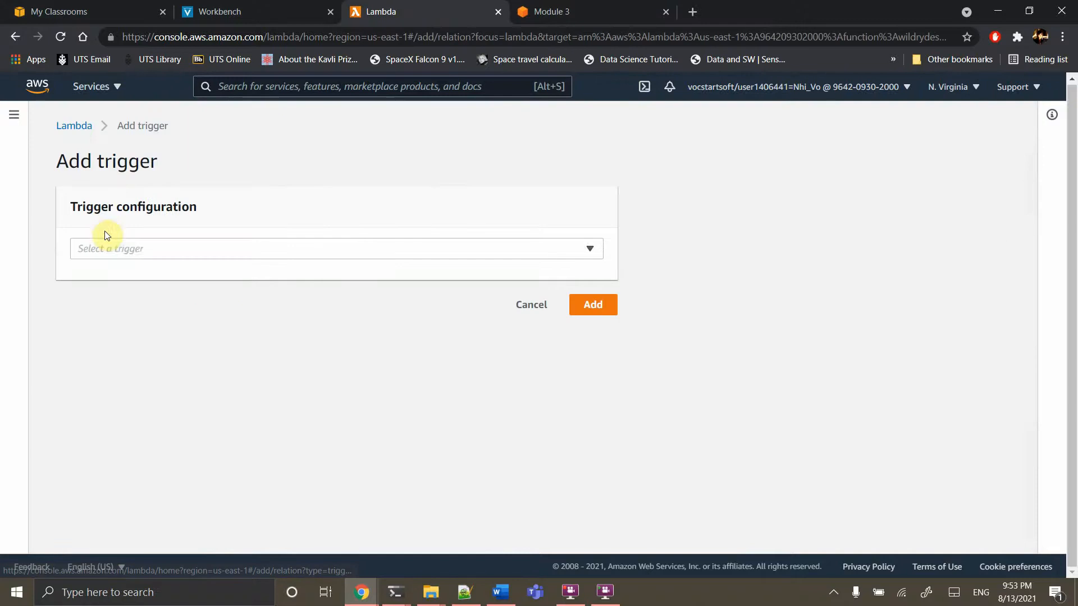
pyautogui.click(132, 248)
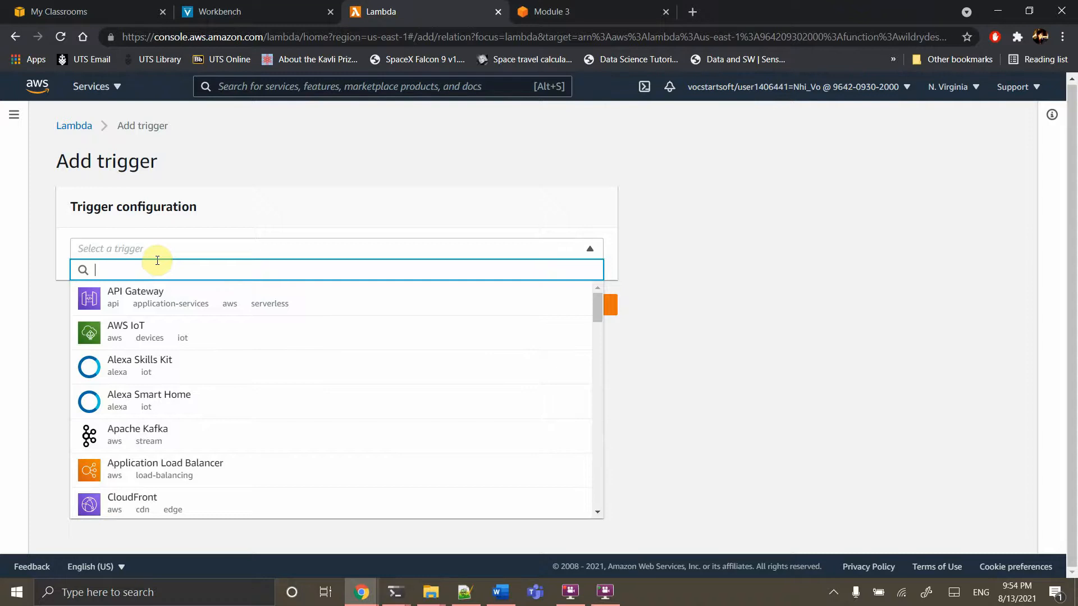
pyautogui.write('kin')
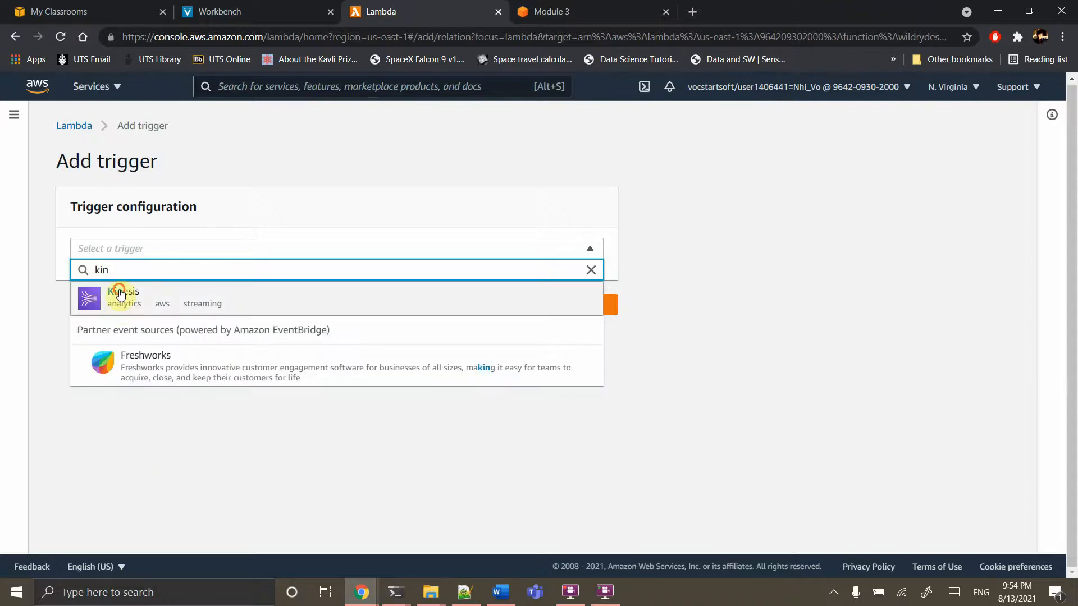
pyautogui.click(121, 296)
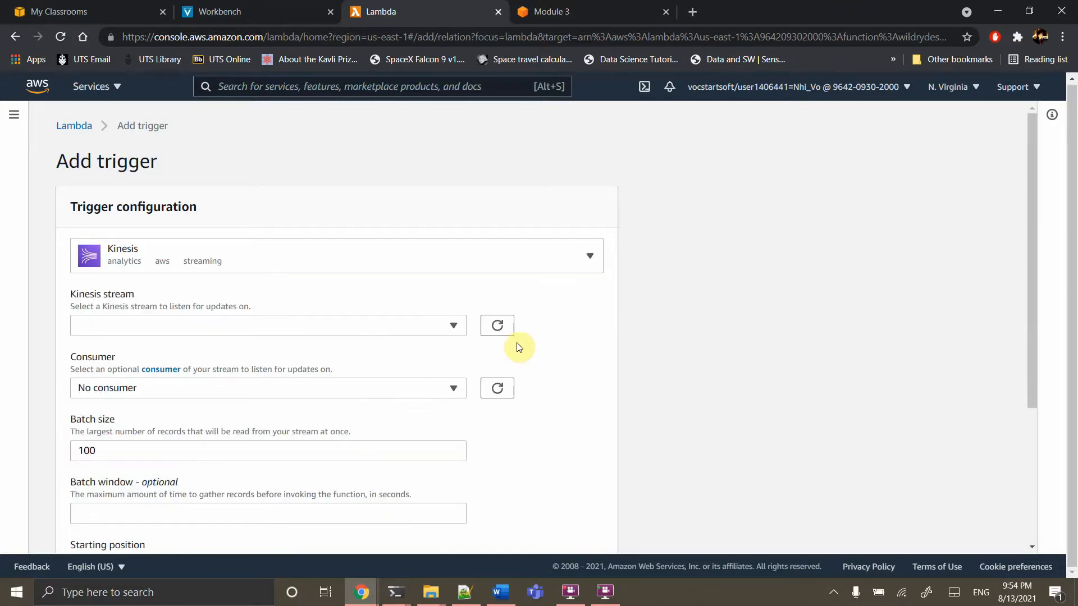
pyautogui.scroll(-2, 517, 349)
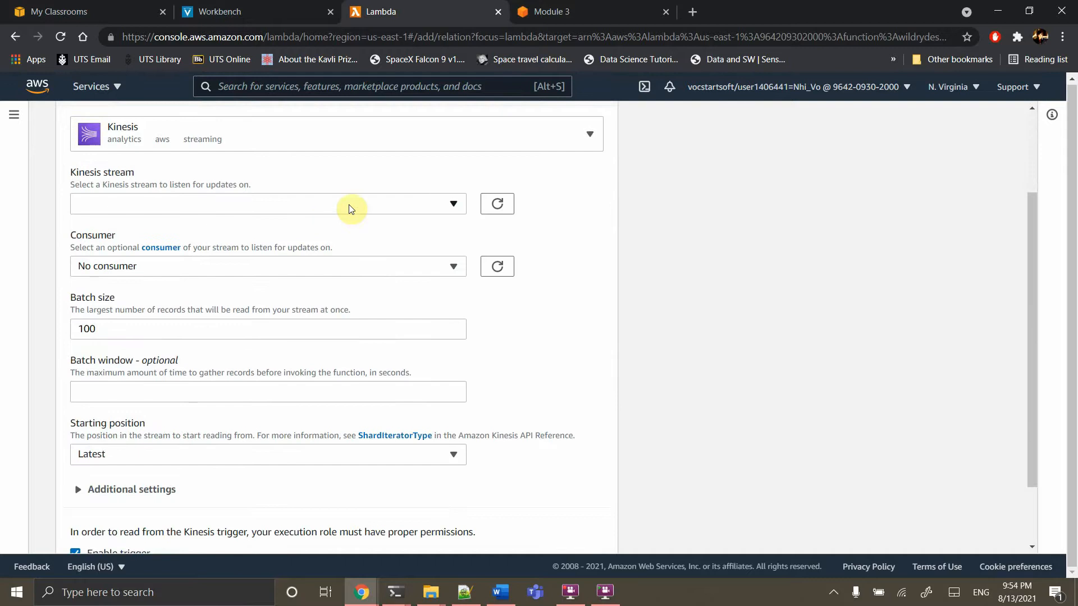
pyautogui.click(369, 205)
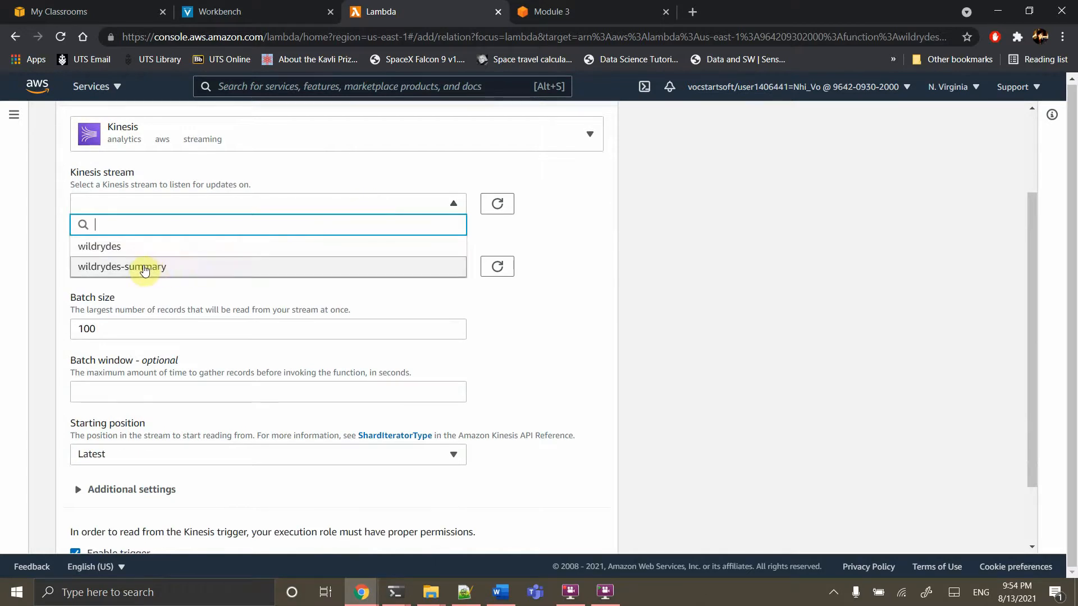
pyautogui.click(144, 268)
pyautogui.scroll(-1, 493, 399)
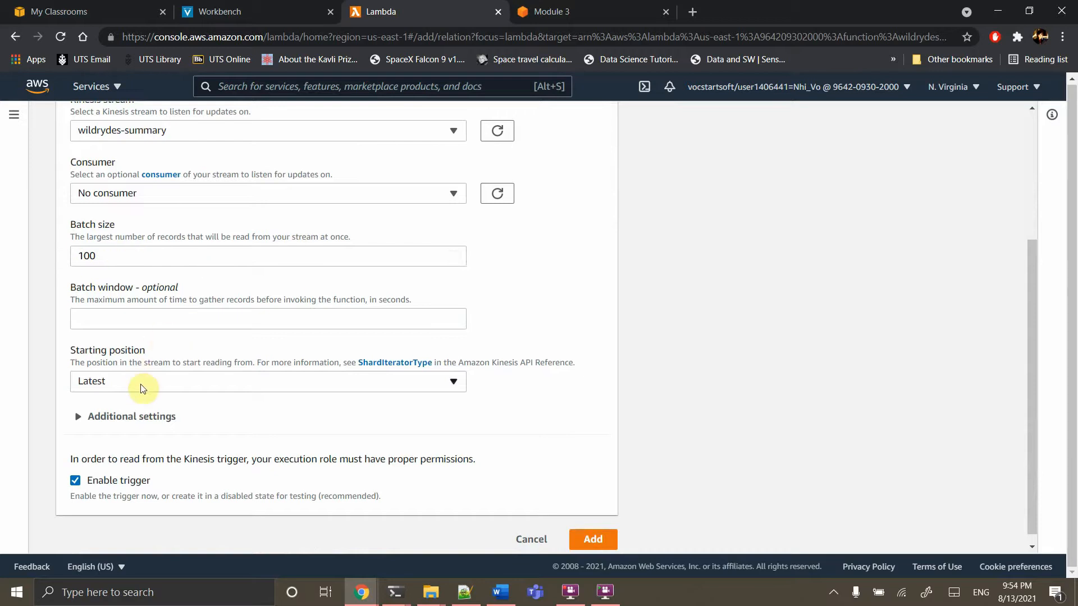
pyautogui.scroll(-1, 359, 418)
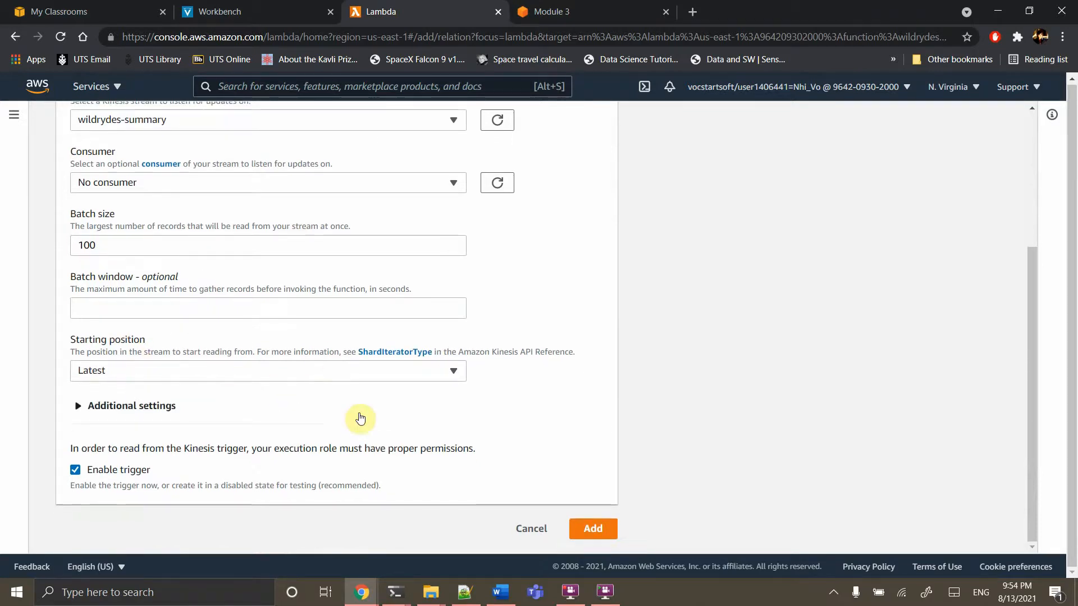
pyautogui.click(584, 528)
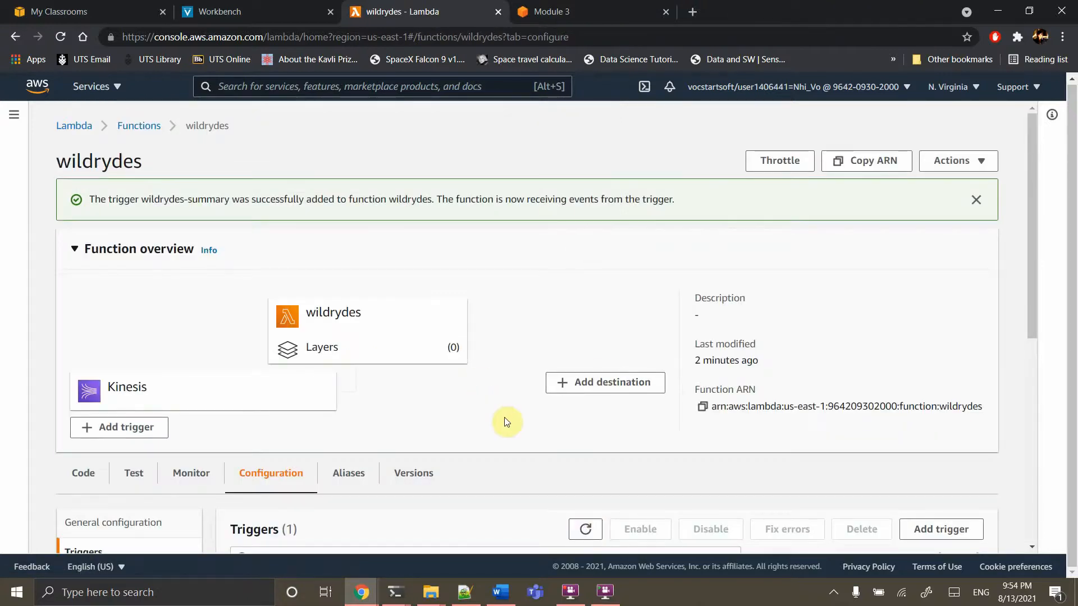
pyautogui.scroll(-4, 505, 422)
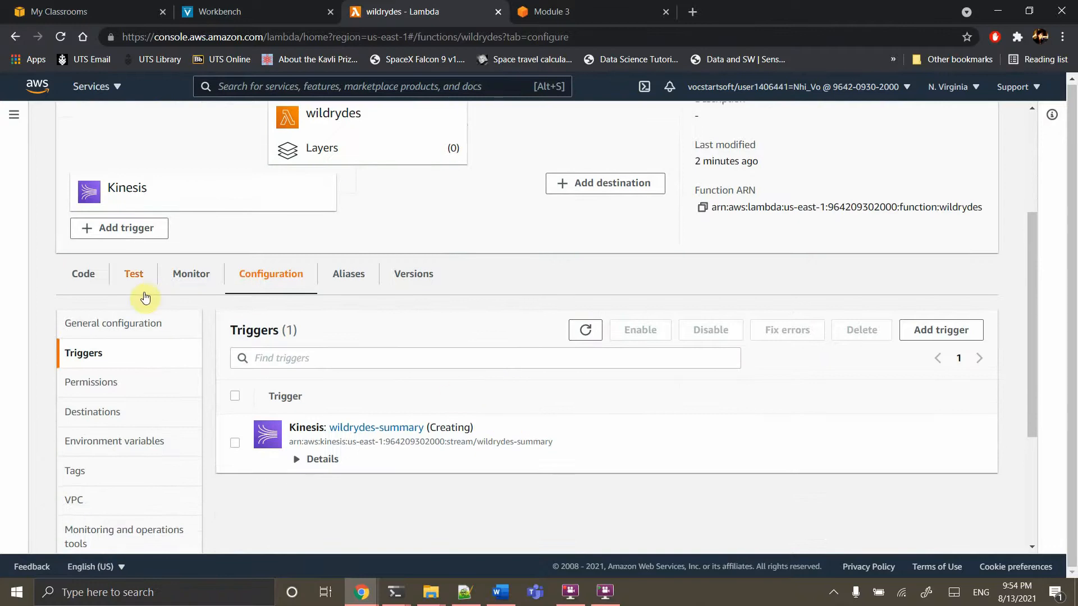
# Deploy the wildrydes code changes and open the console home in a new tab
pyautogui.click(81, 275)
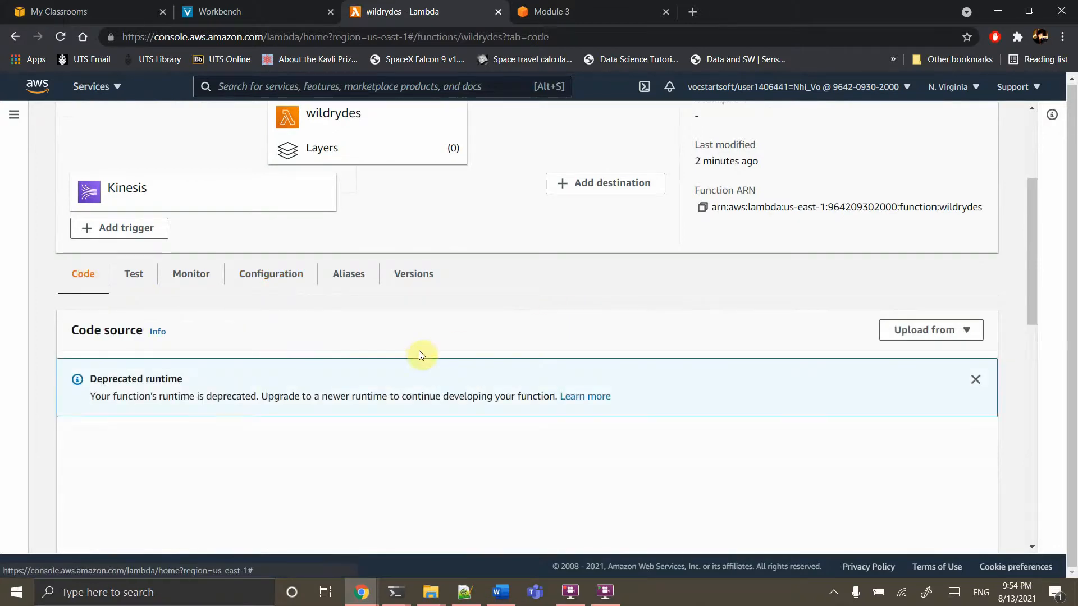
pyautogui.scroll(-2, 483, 354)
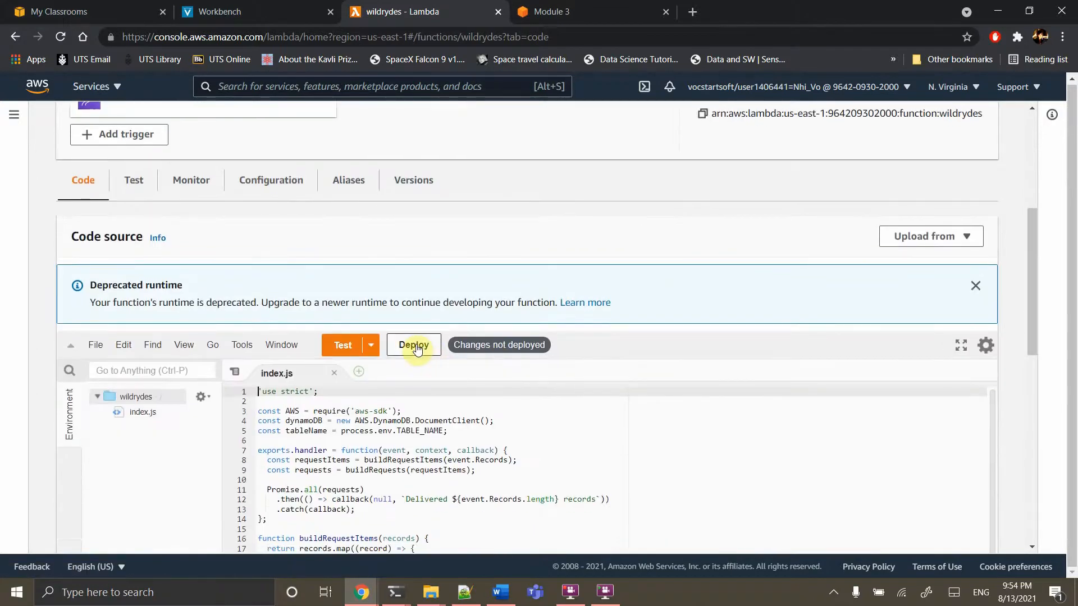
pyautogui.click(417, 347)
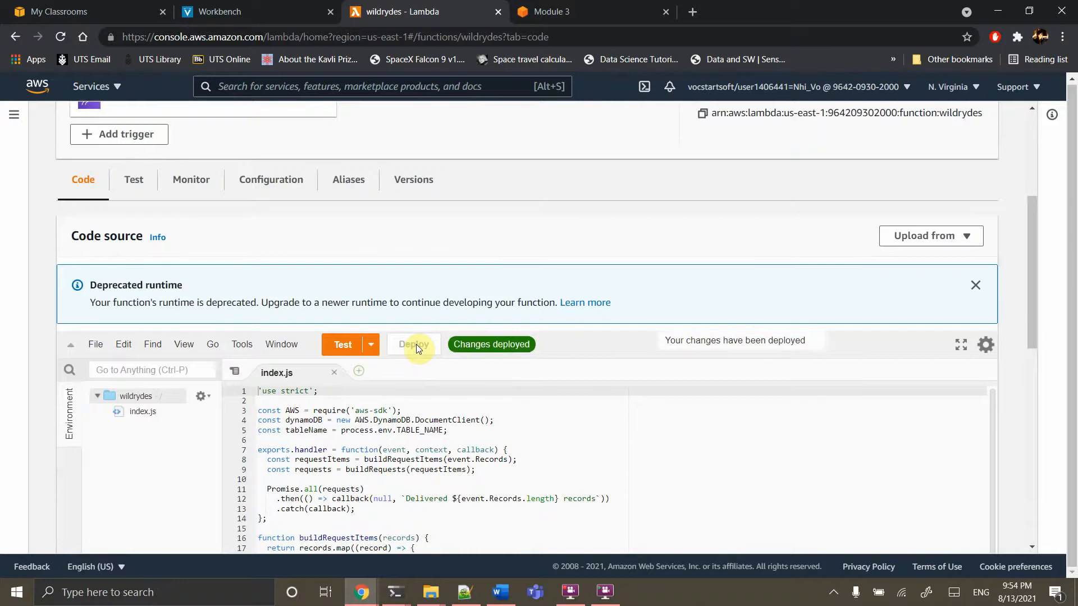
pyautogui.scroll(5, 416, 344)
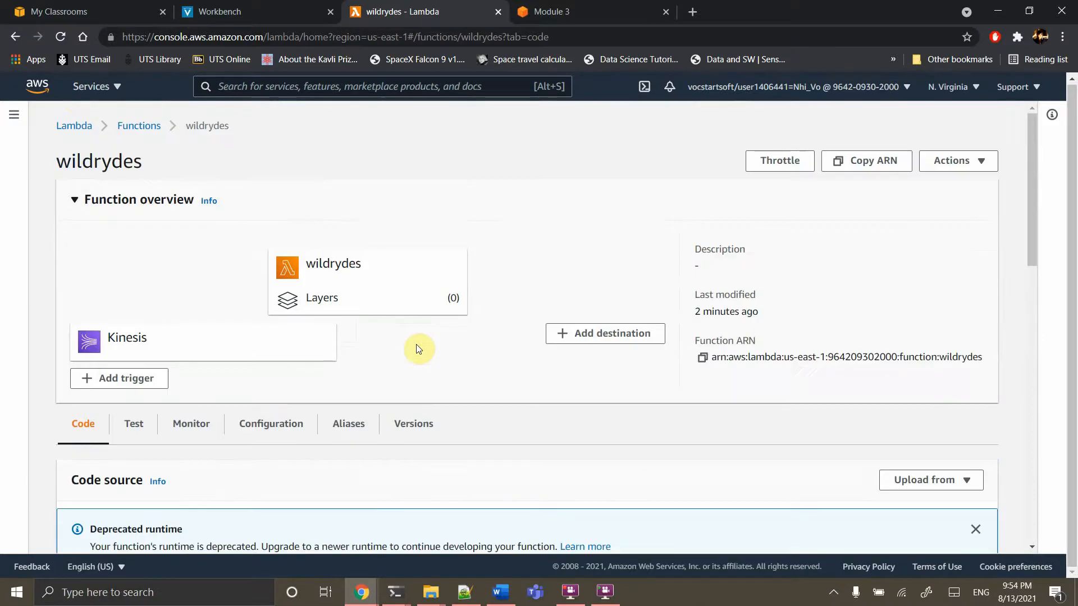
pyautogui.rightClick(32, 87)
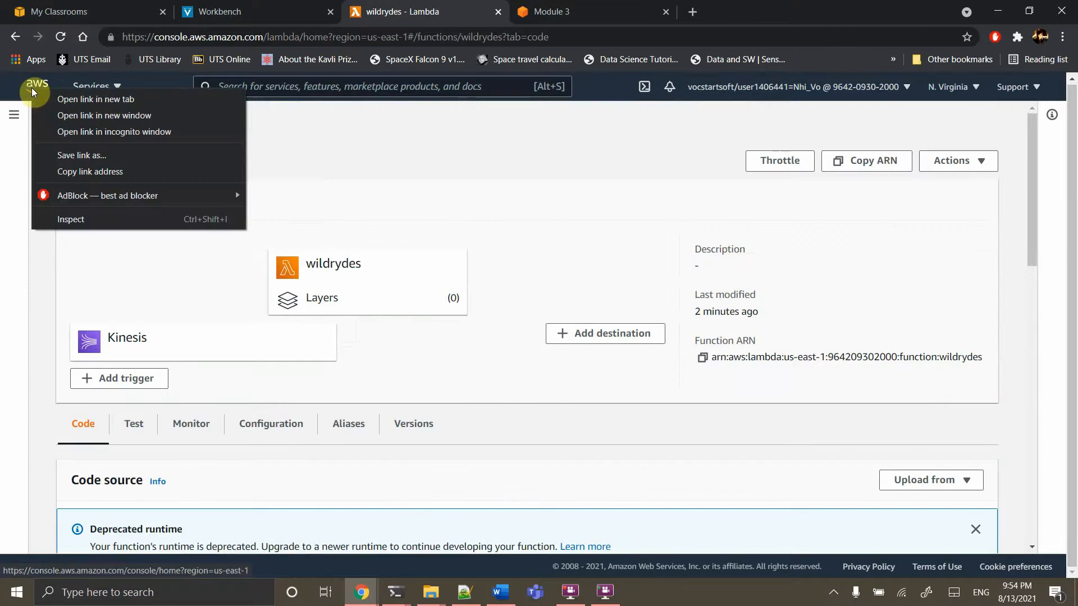
pyautogui.click(60, 99)
# Scan the DynamoDB UnicornSensorData table's items, revealing the Kmax and Maximus records
pyautogui.click(618, 11)
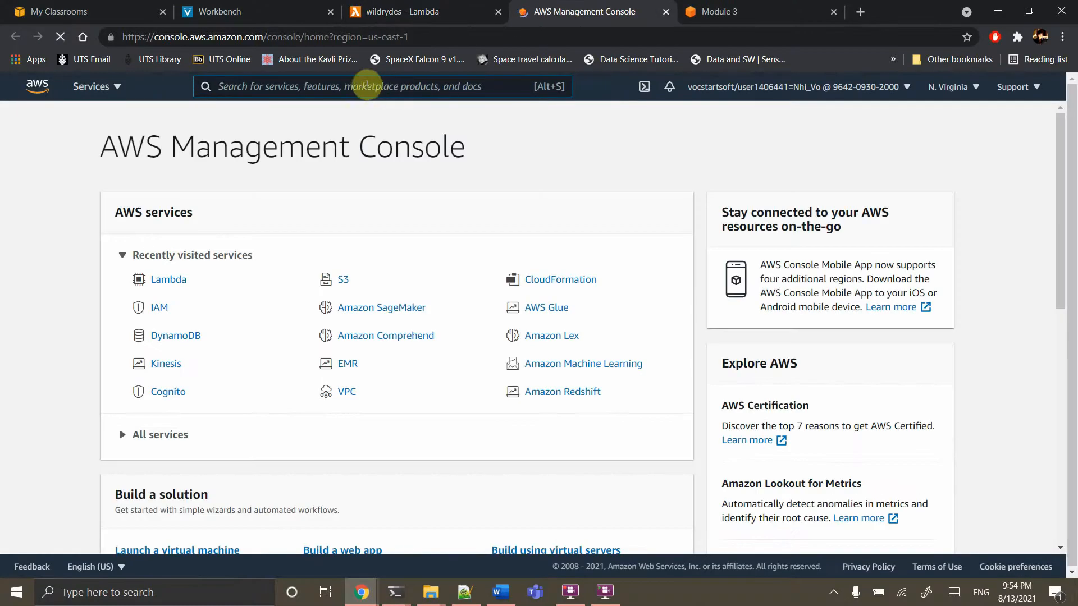
pyautogui.click(362, 83)
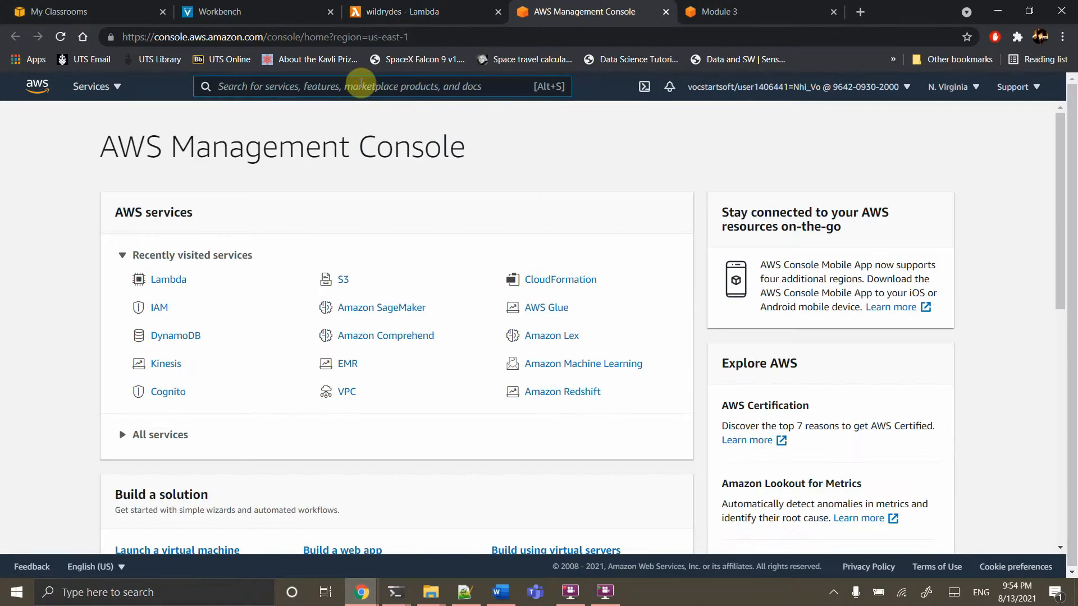
pyautogui.write('dyna')
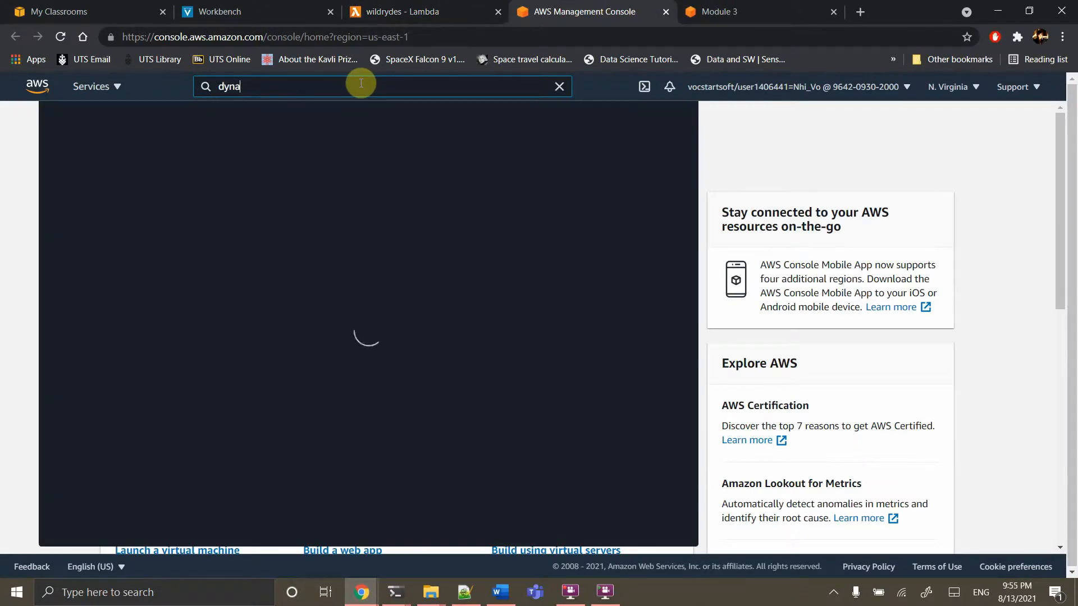
pyautogui.click(282, 196)
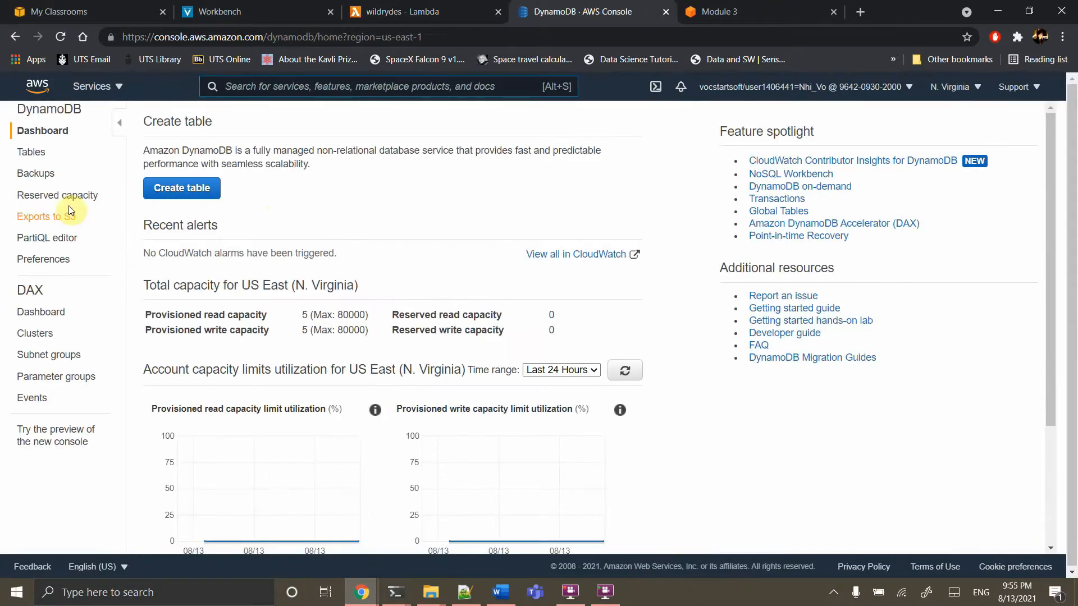
pyautogui.click(29, 155)
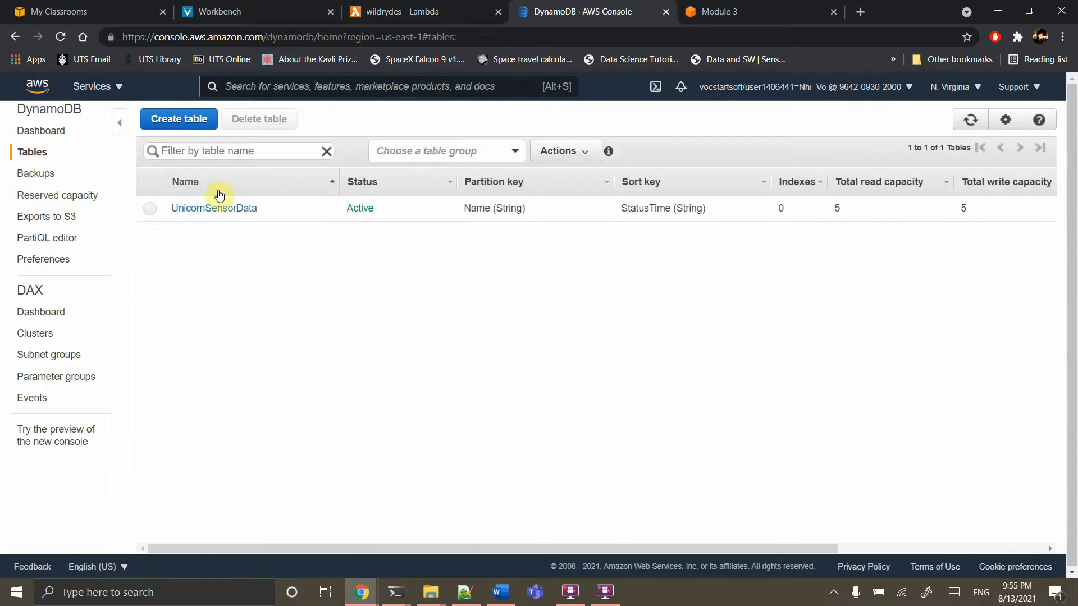
pyautogui.click(224, 208)
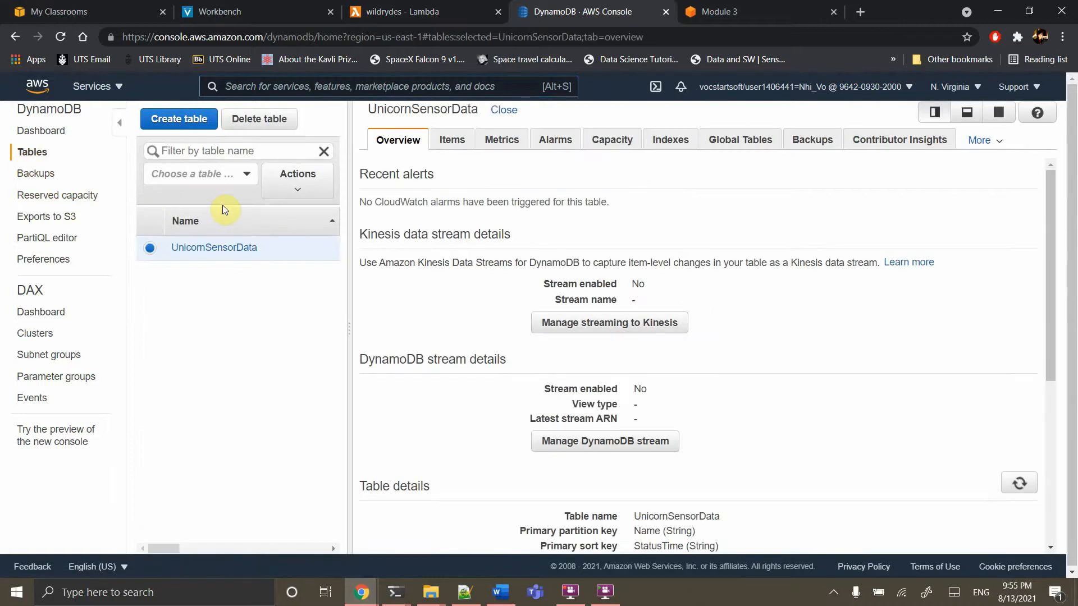
pyautogui.click(457, 151)
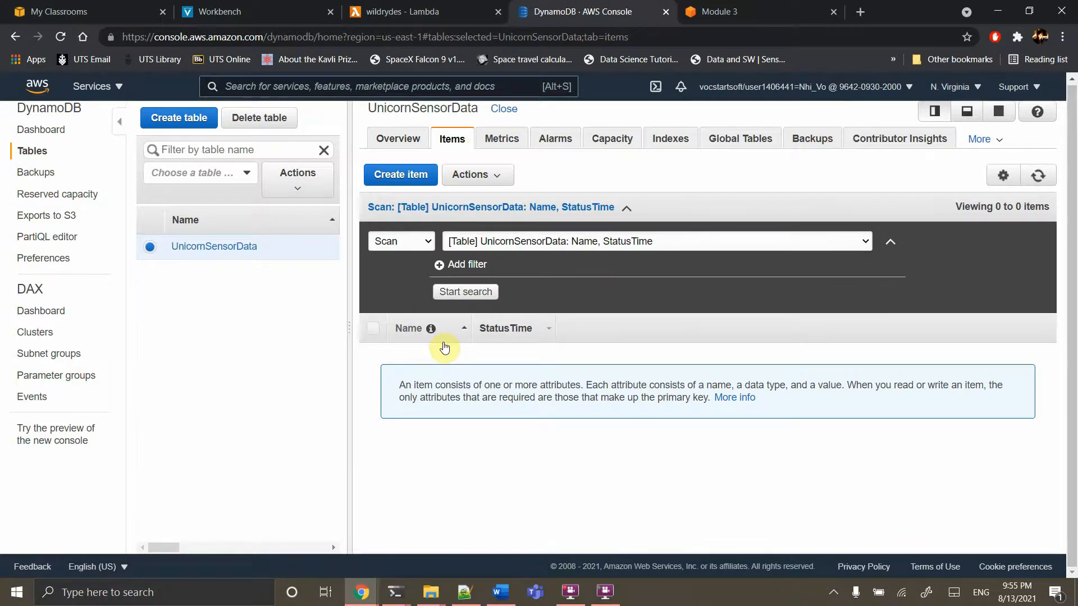
pyautogui.click(478, 291)
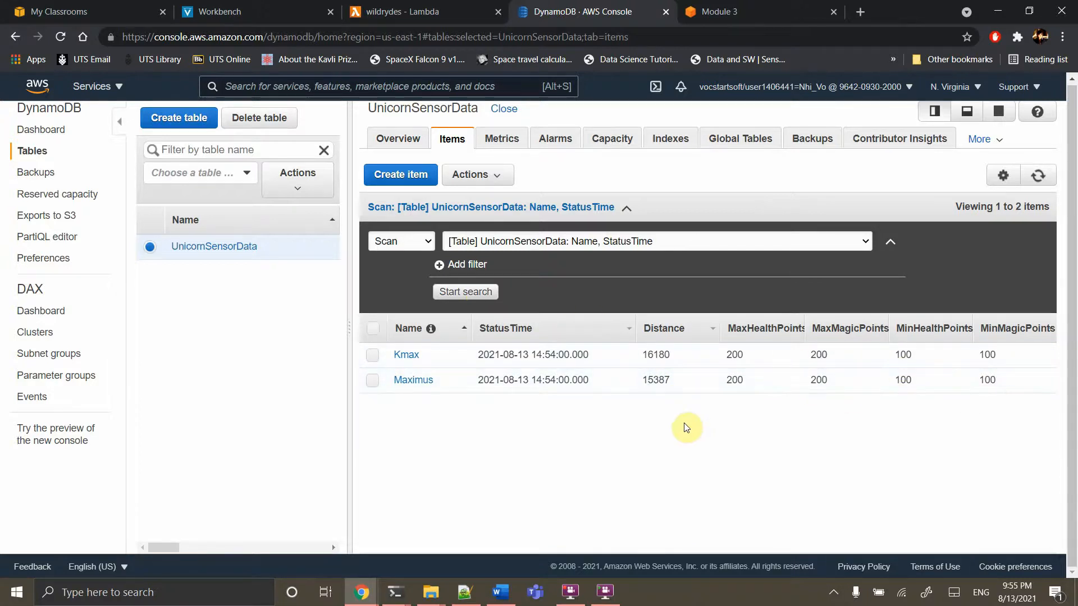
pyautogui.click(755, 11)
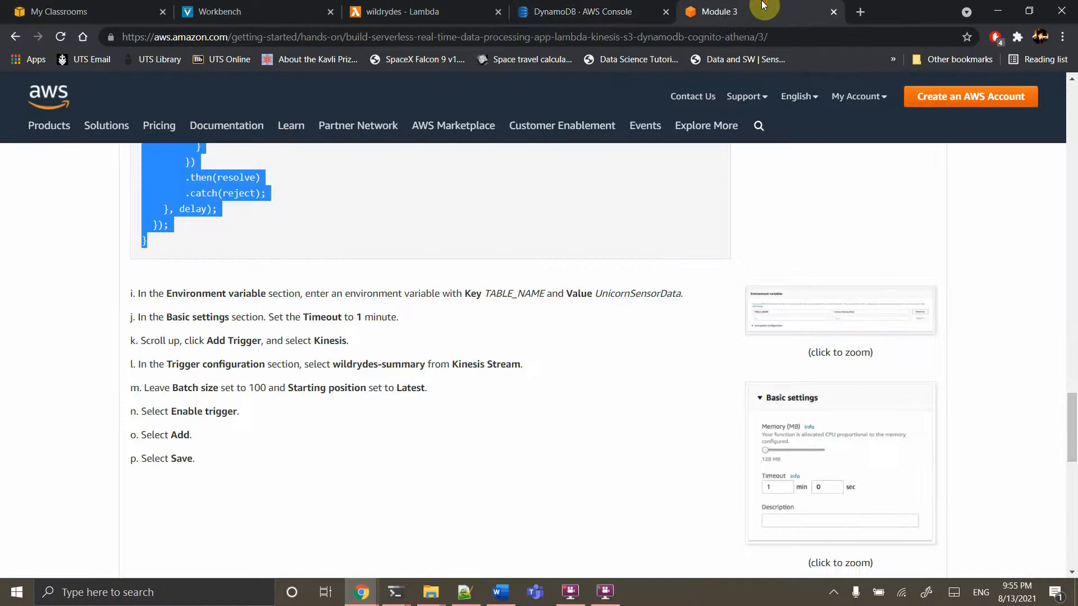
# Scroll the Module 3 tutorial page back up to the Application Architecture diagram
pyautogui.scroll(-4, 538, 362)
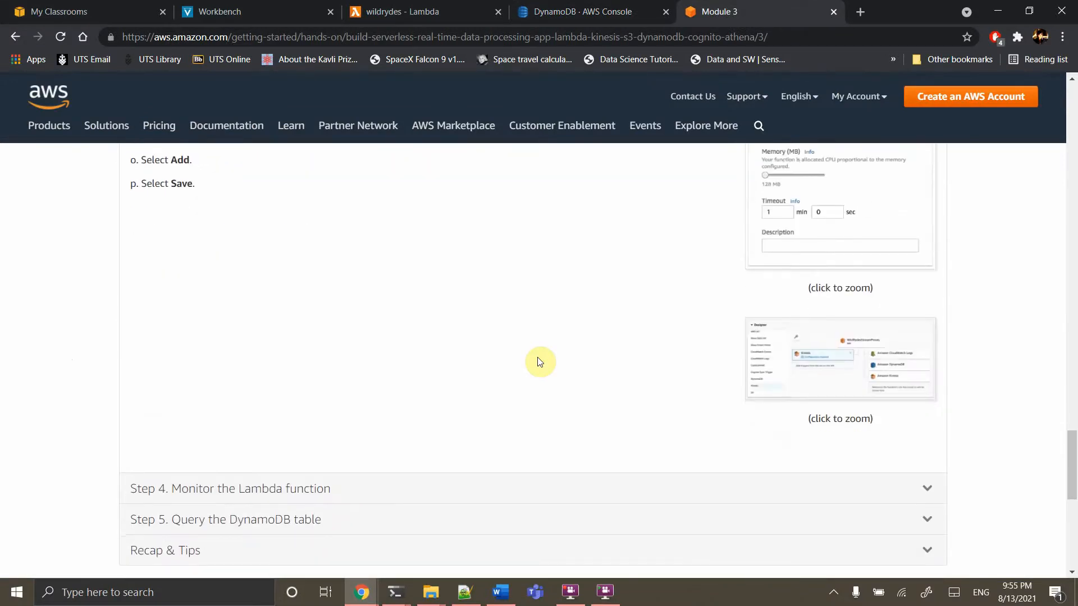
pyautogui.scroll(19, 538, 362)
pyautogui.scroll(10, 538, 362)
pyautogui.scroll(-1, 539, 356)
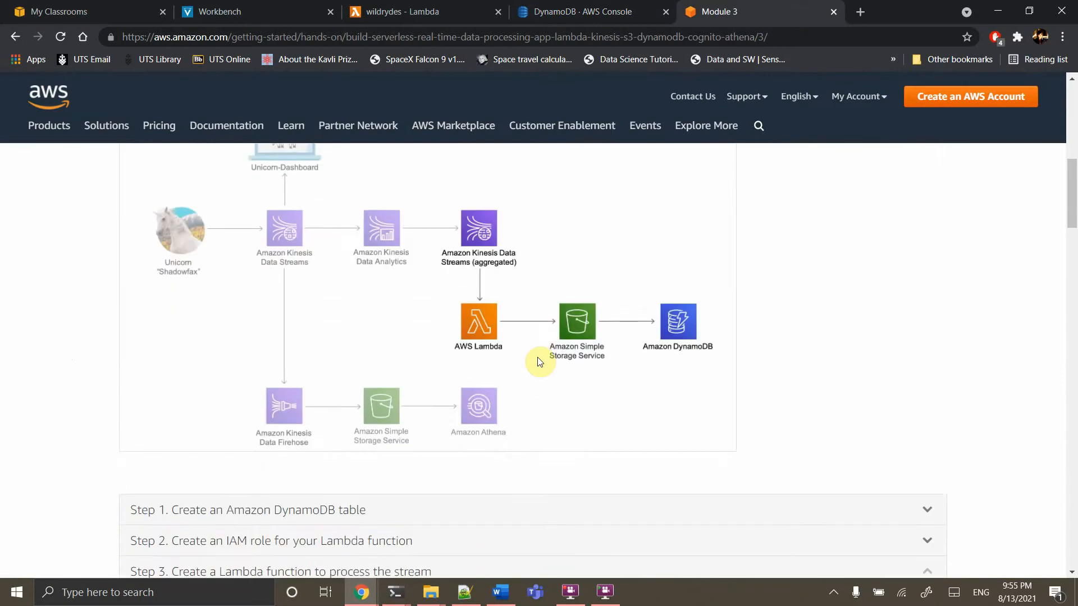
pyautogui.scroll(1, 524, 342)
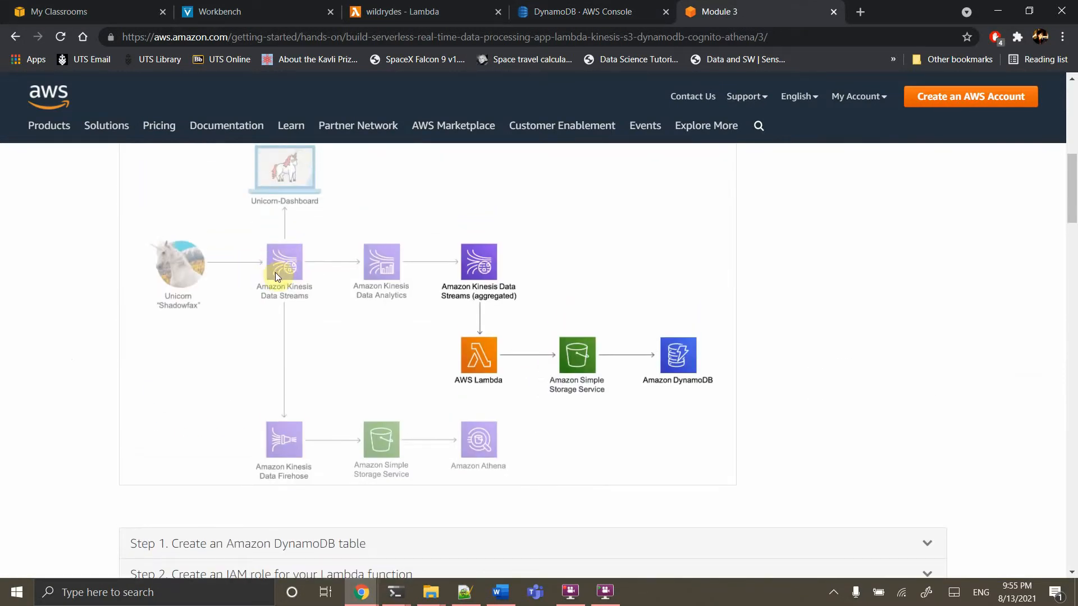
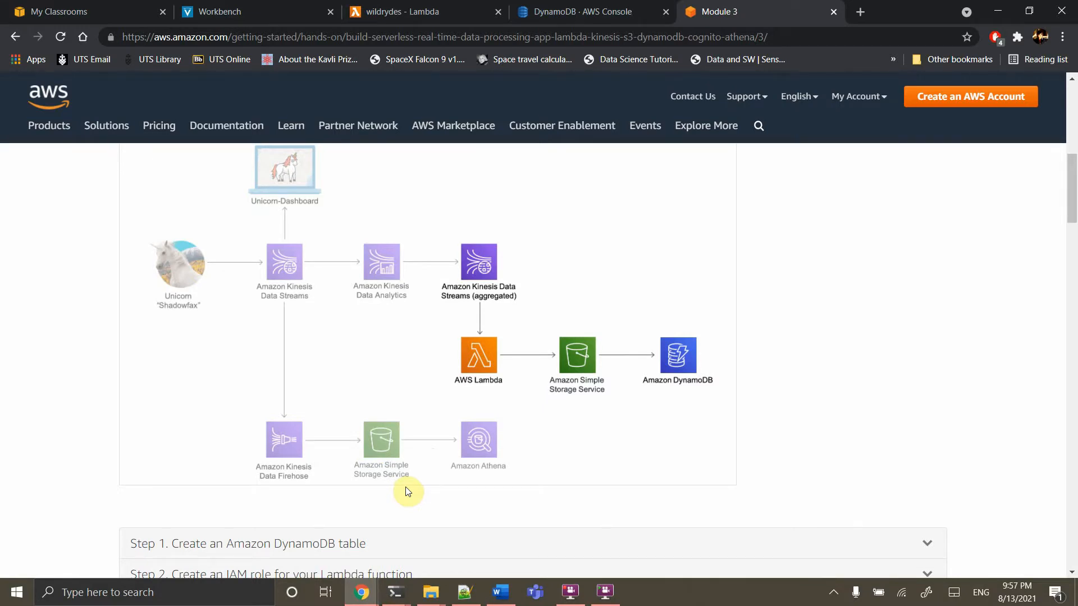
# Advance to the Module 4 'Store & query Data' page and scroll to Step 1: Create an Amazon S3 bucket
pyautogui.scroll(-20, 408, 492)
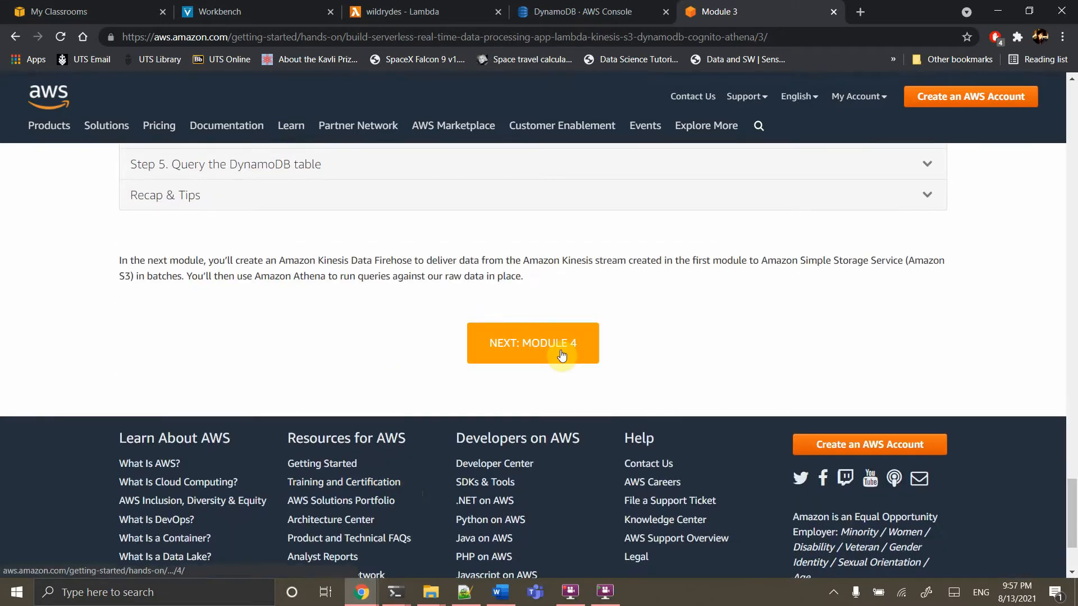
pyautogui.click(560, 349)
pyautogui.scroll(-9, 562, 356)
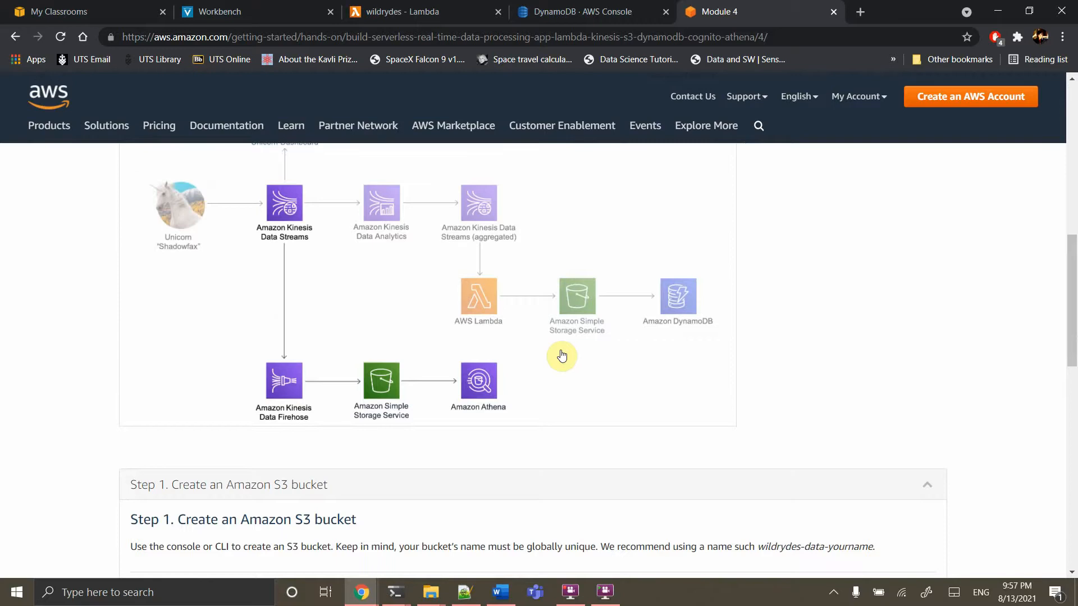
# Back in the AWS Console tab, search for 'emr' and open the EMR service
pyautogui.click(542, 13)
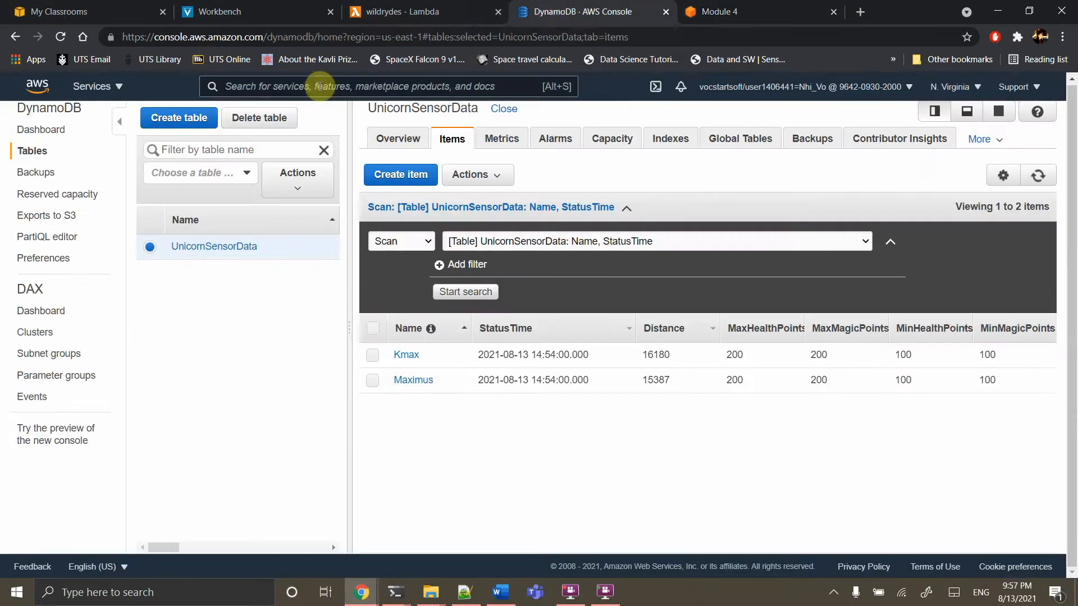
pyautogui.click(320, 87)
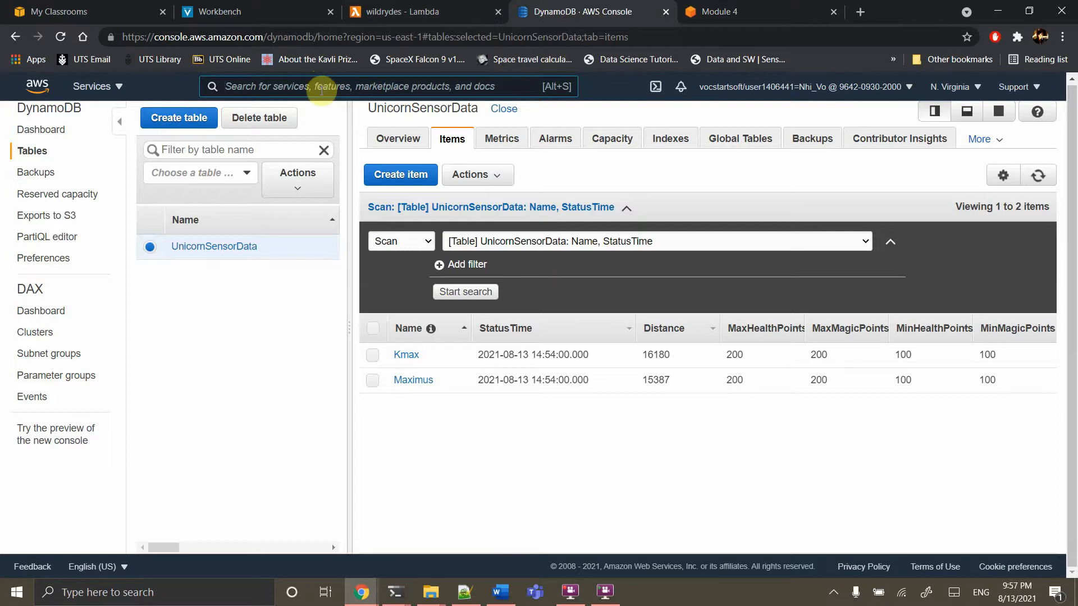
pyautogui.write('emr')
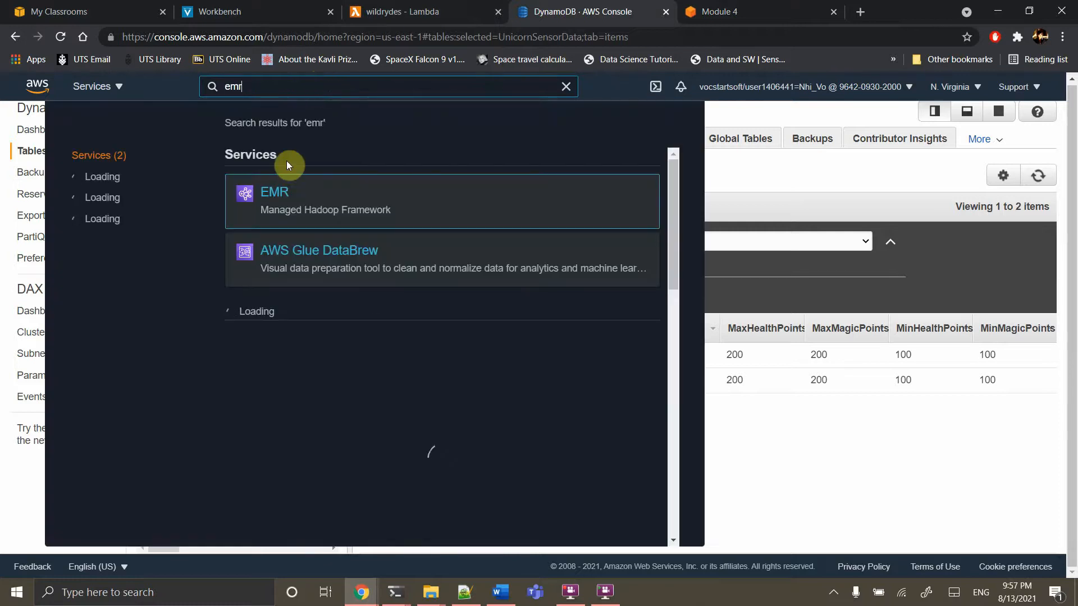
pyautogui.click(274, 195)
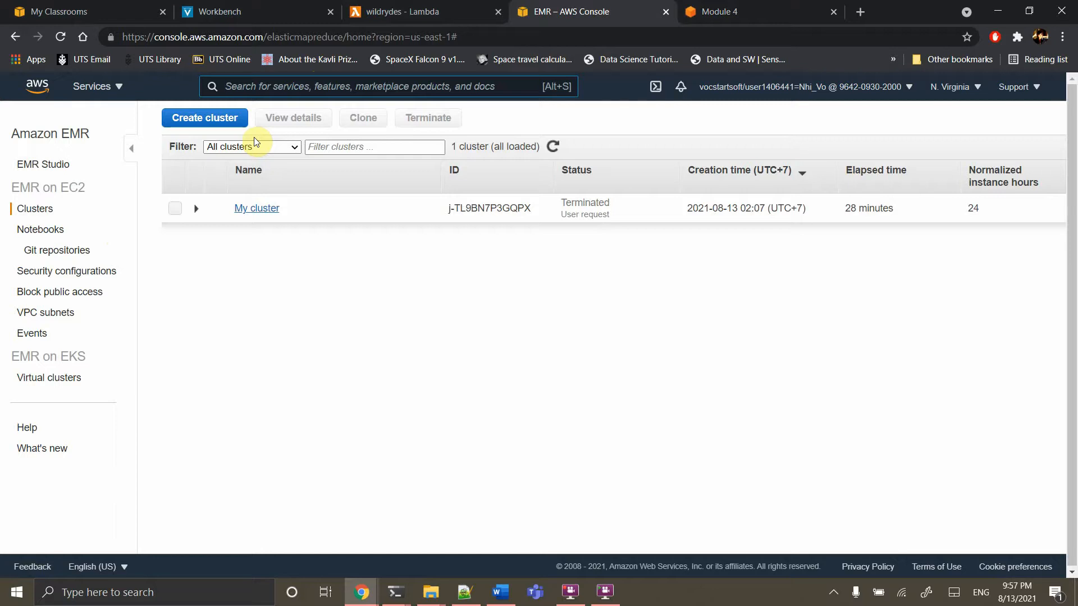
# Start a new cluster named kinesis-tu and switch to the advanced creation options
pyautogui.click(207, 125)
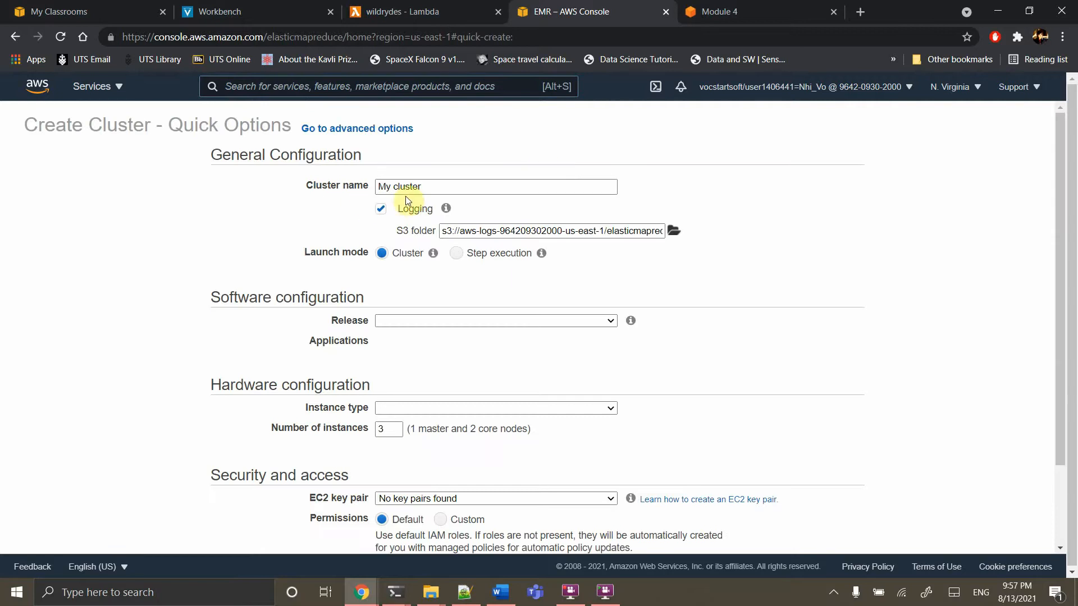
pyautogui.click(439, 188)
pyautogui.moveTo(439, 188); pyautogui.dragTo(323, 184)
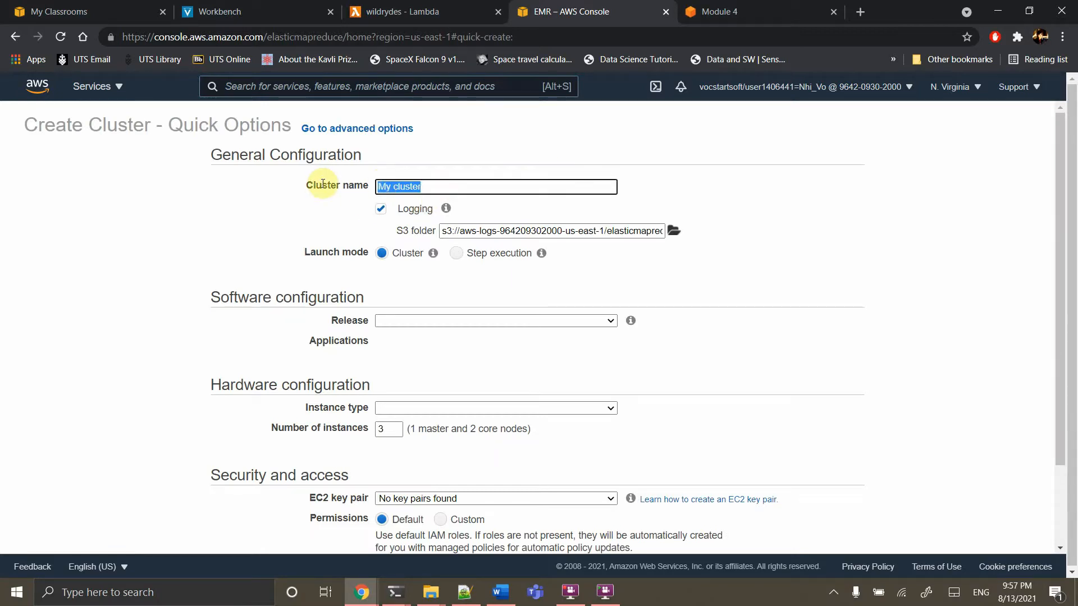
pyautogui.write('kinesis-tu')
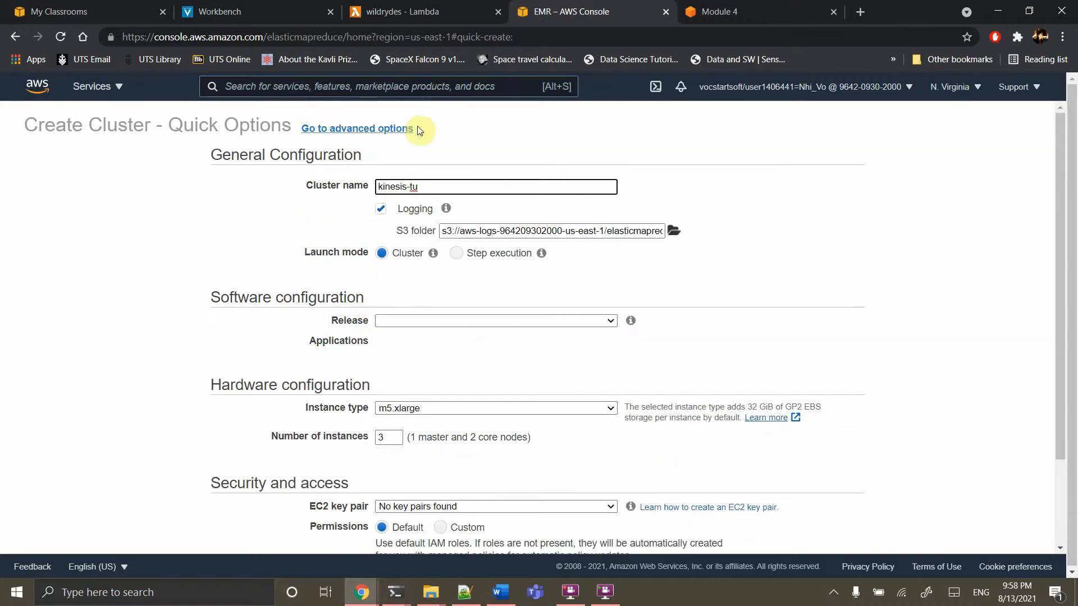
pyautogui.click(369, 130)
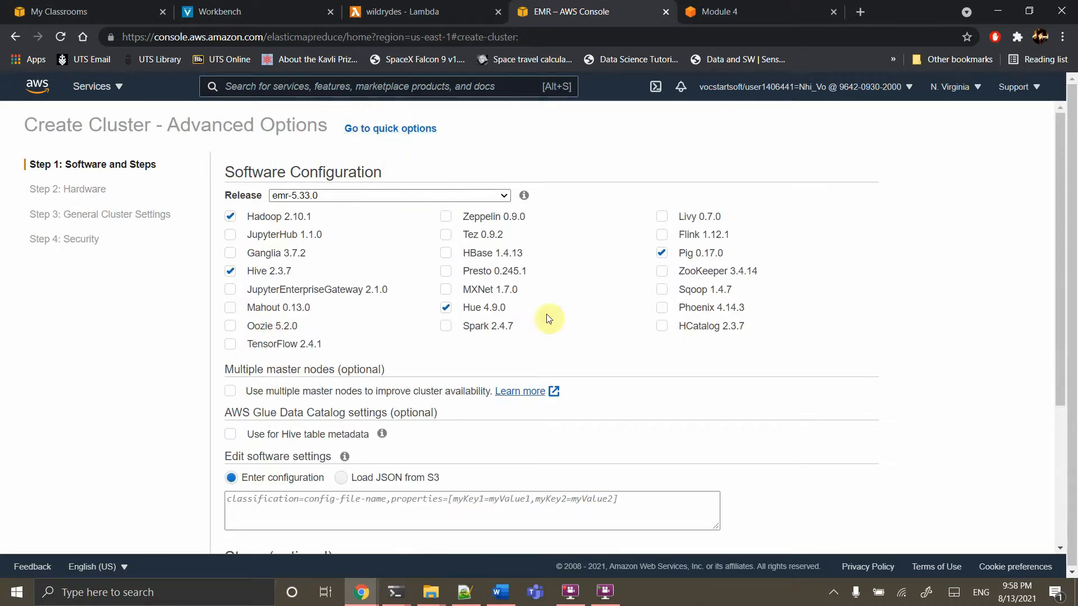
# Choose release emr-6.3.0 and add JupyterHub, JupyterEnterpriseGateway and Spark 3.1.1 to the applications
pyautogui.click(333, 197)
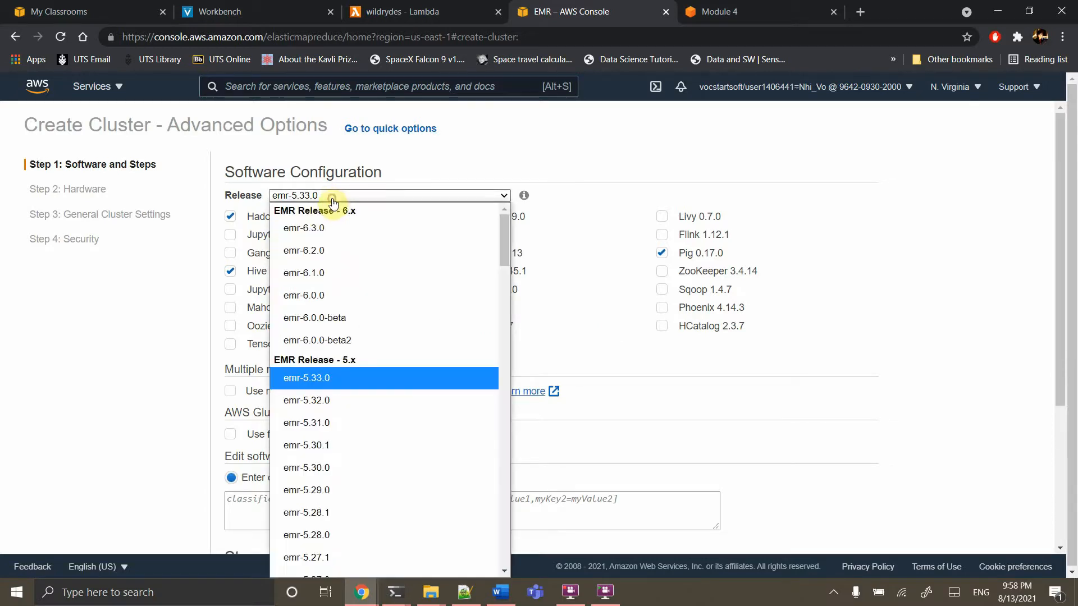
pyautogui.click(314, 234)
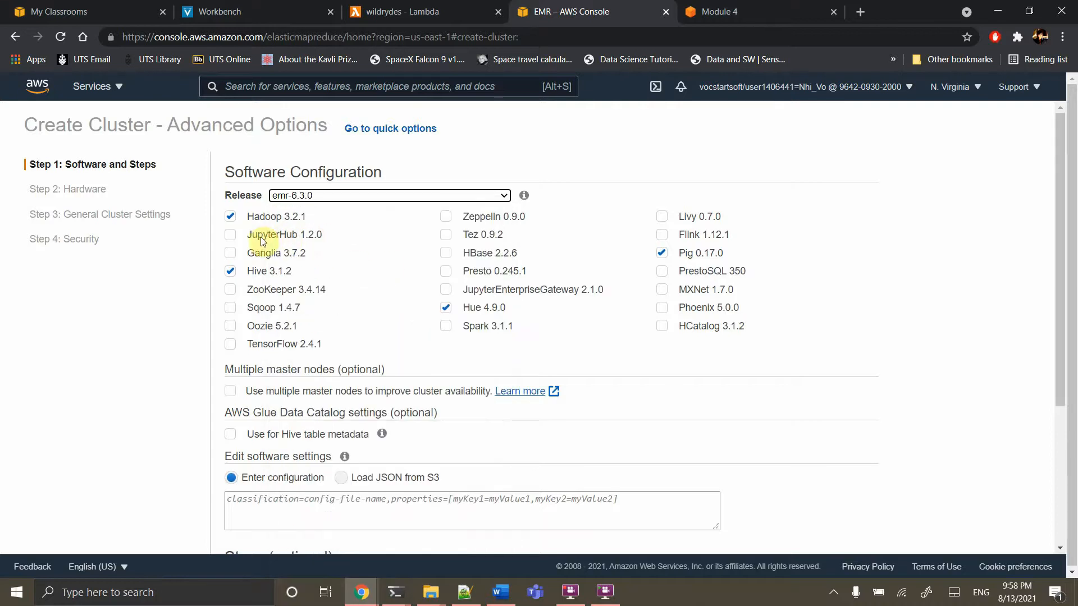
pyautogui.click(230, 235)
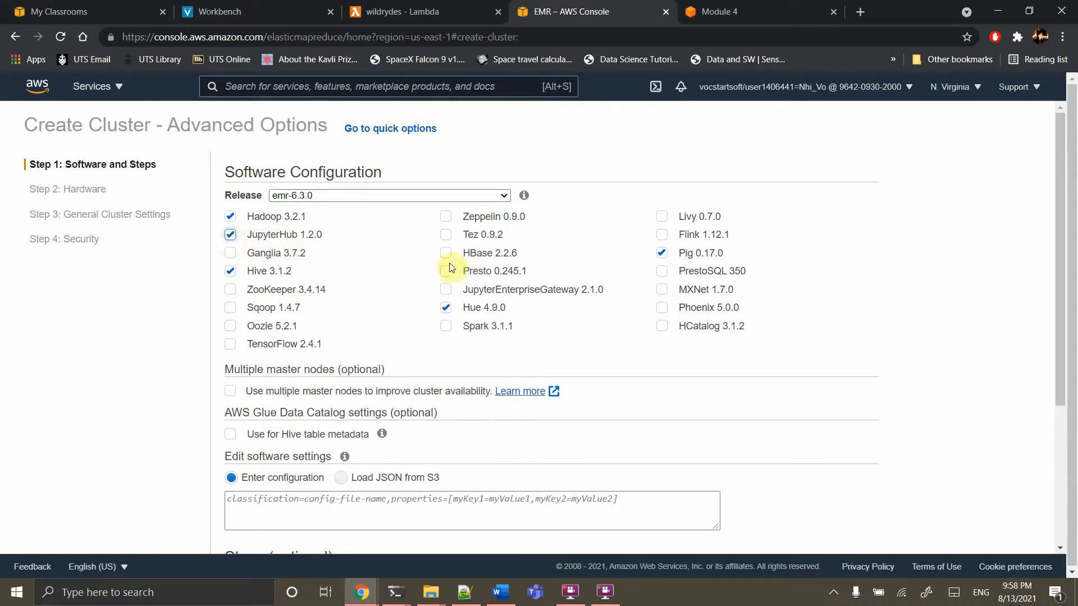
pyautogui.click(447, 291)
pyautogui.click(447, 330)
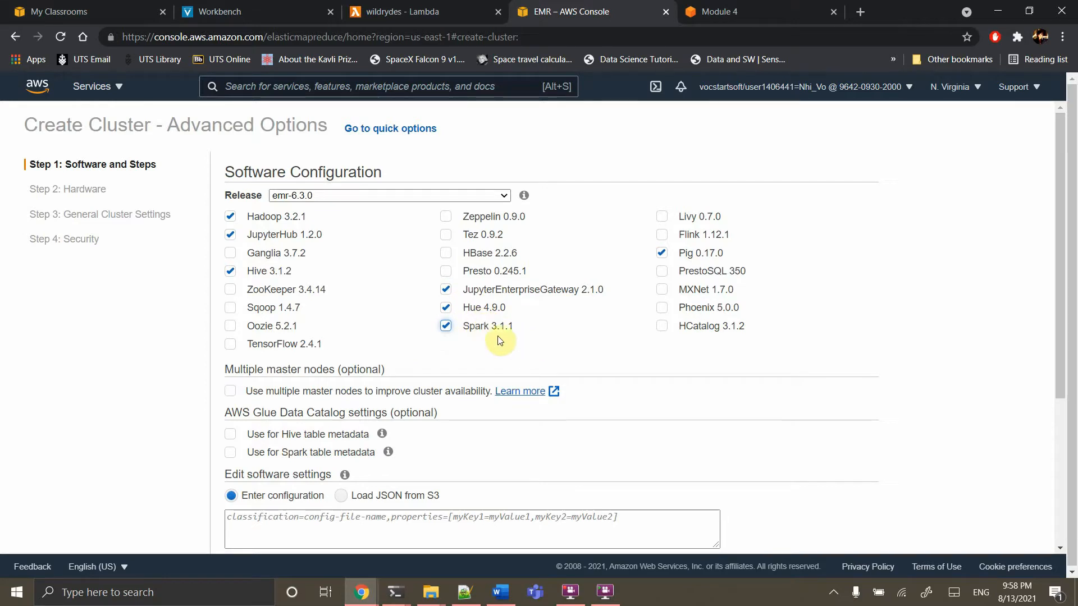
# Enable the Glue Data Catalog for Spark table metadata
pyautogui.scroll(-1, 493, 336)
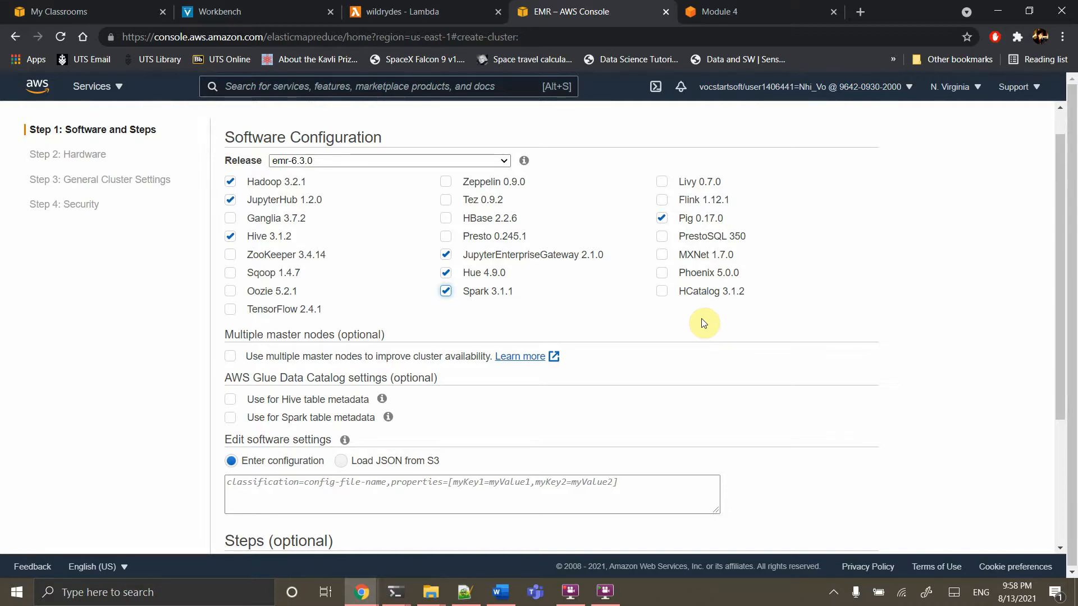
pyautogui.scroll(-2, 703, 324)
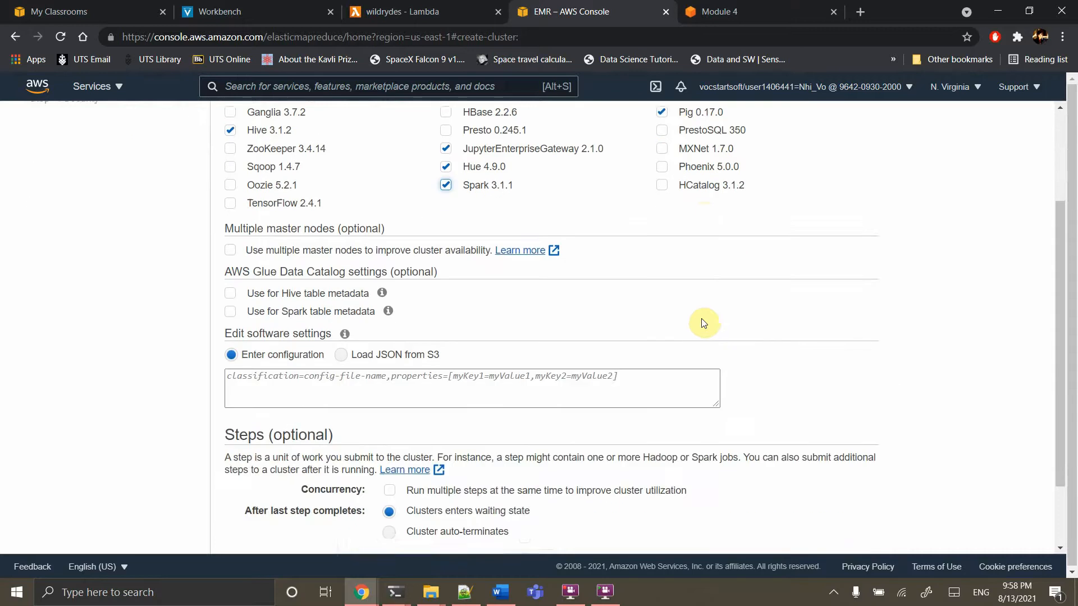
pyautogui.click(324, 308)
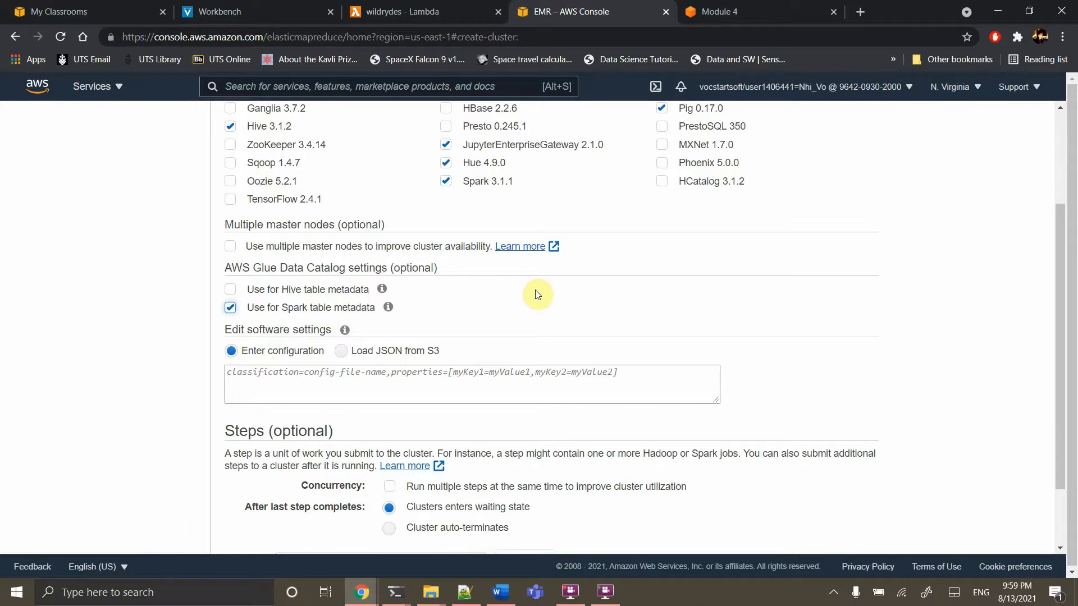
pyautogui.scroll(1, 534, 290)
pyautogui.scroll(-2, 534, 290)
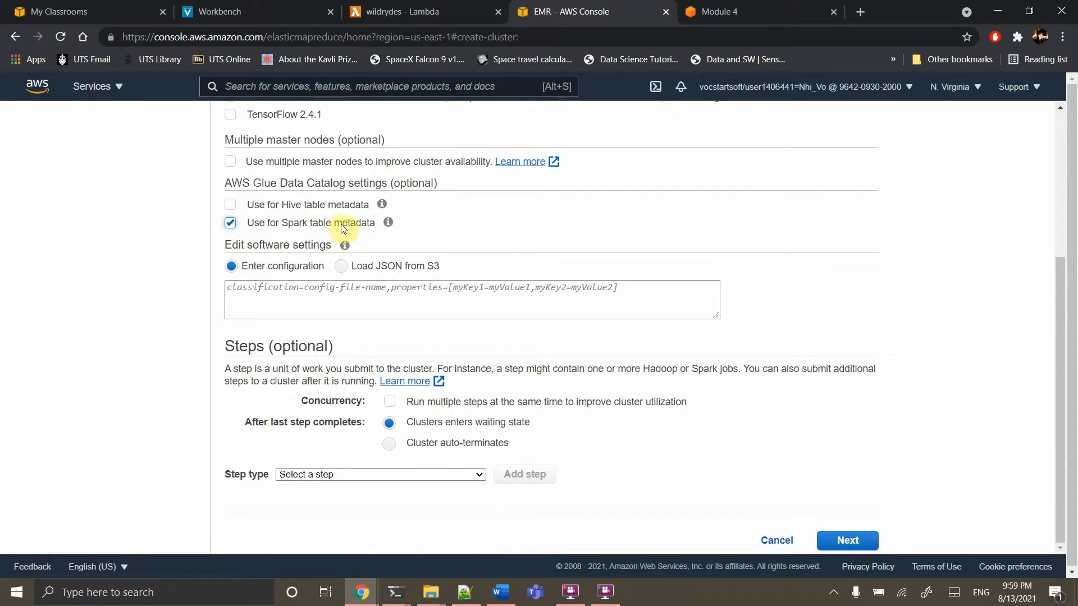
pyautogui.moveTo(388, 225)
# Move to the hardware step and check the Network list, keeping the default VPC (172.31.0.0/16)
pyautogui.click(847, 541)
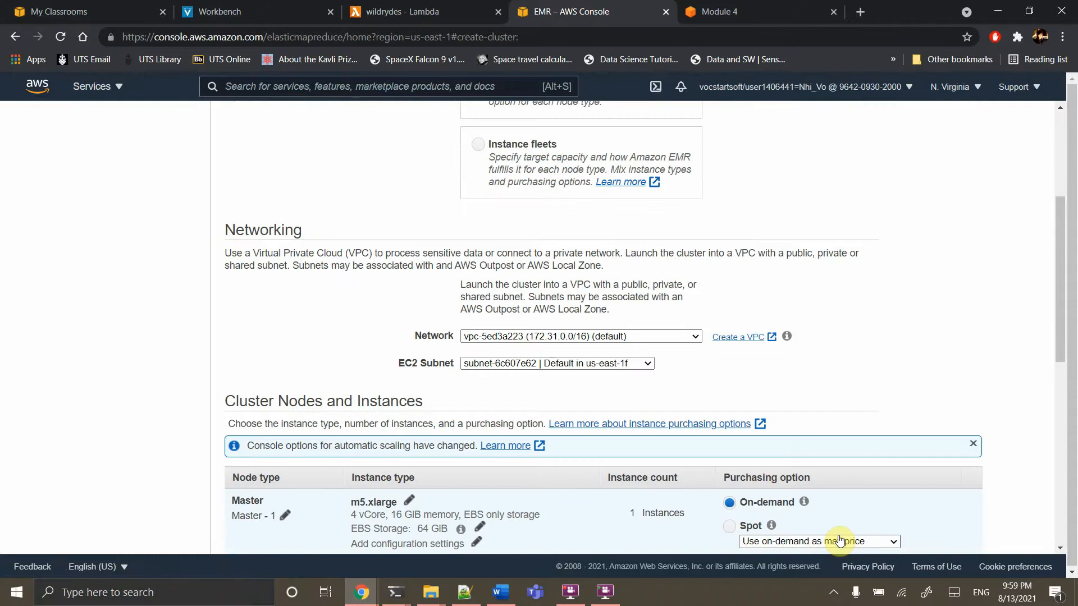
pyautogui.scroll(4, 520, 216)
pyautogui.scroll(-3, 520, 216)
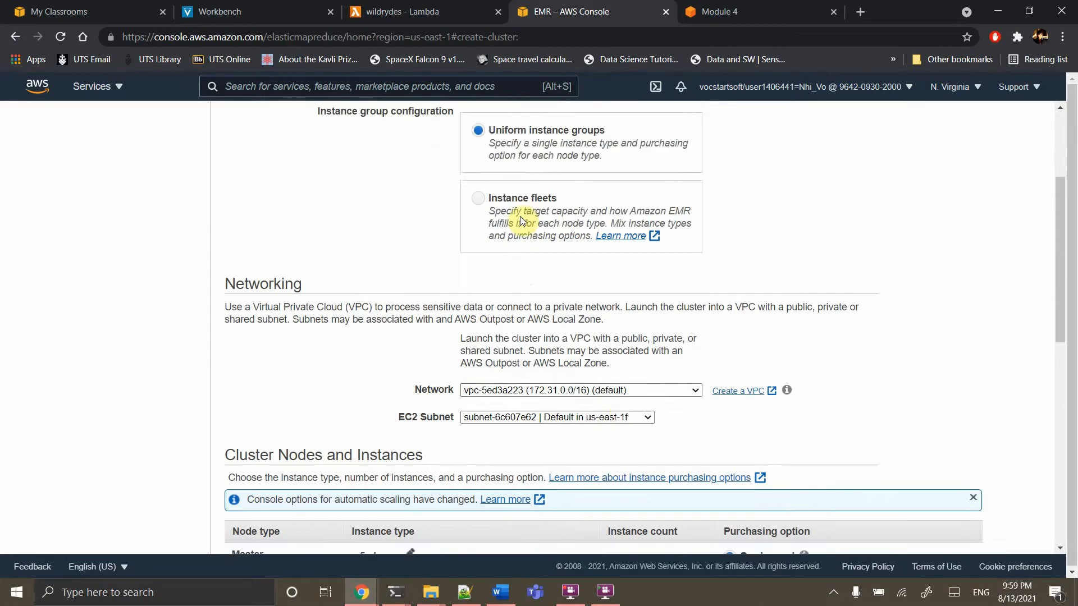
pyautogui.scroll(-1, 520, 217)
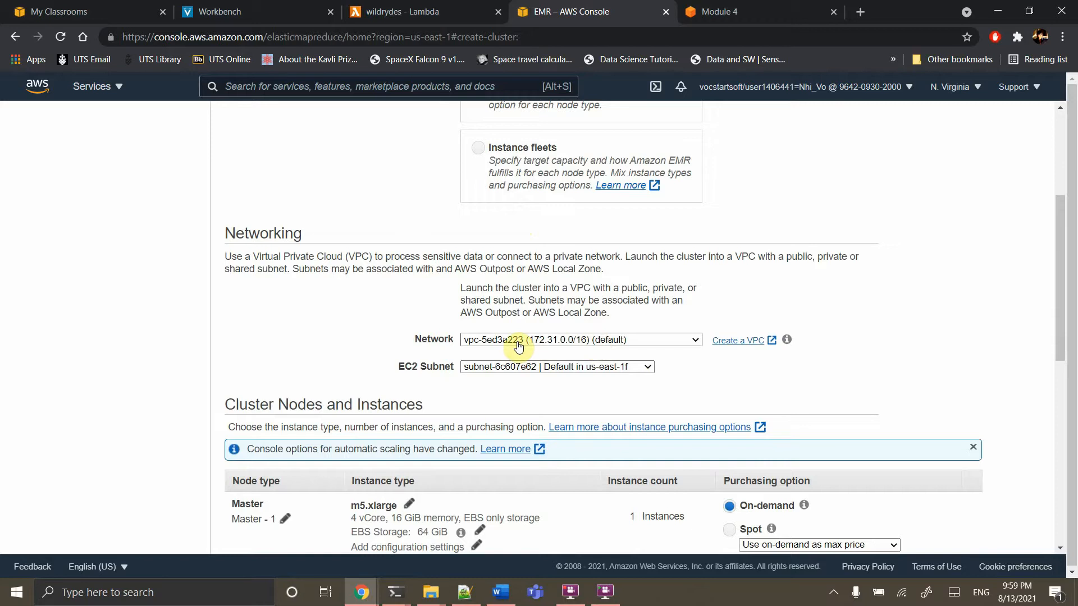
pyautogui.click(592, 343)
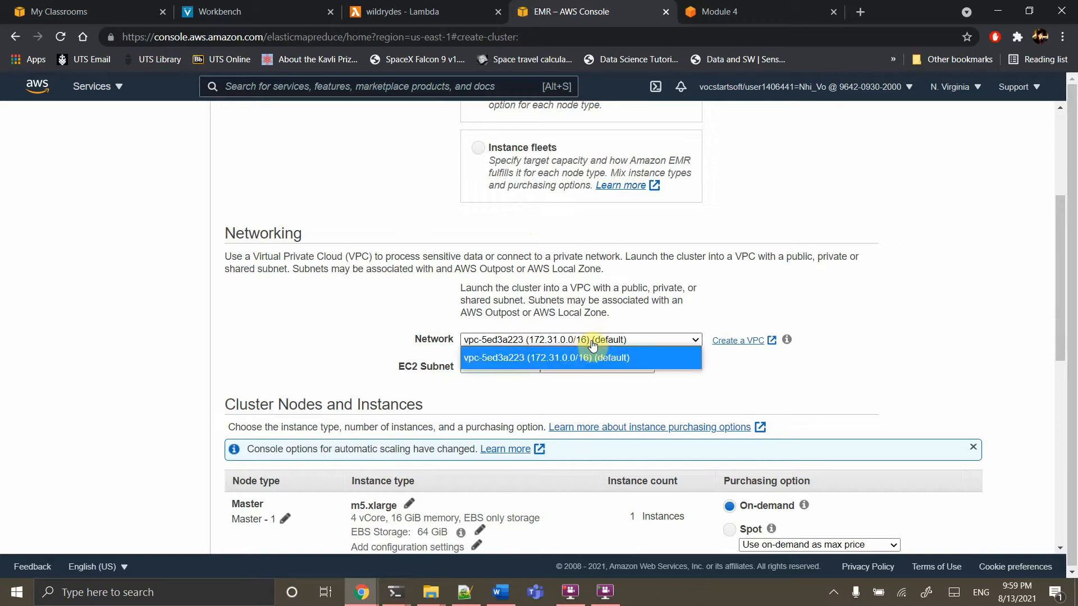
pyautogui.click(378, 344)
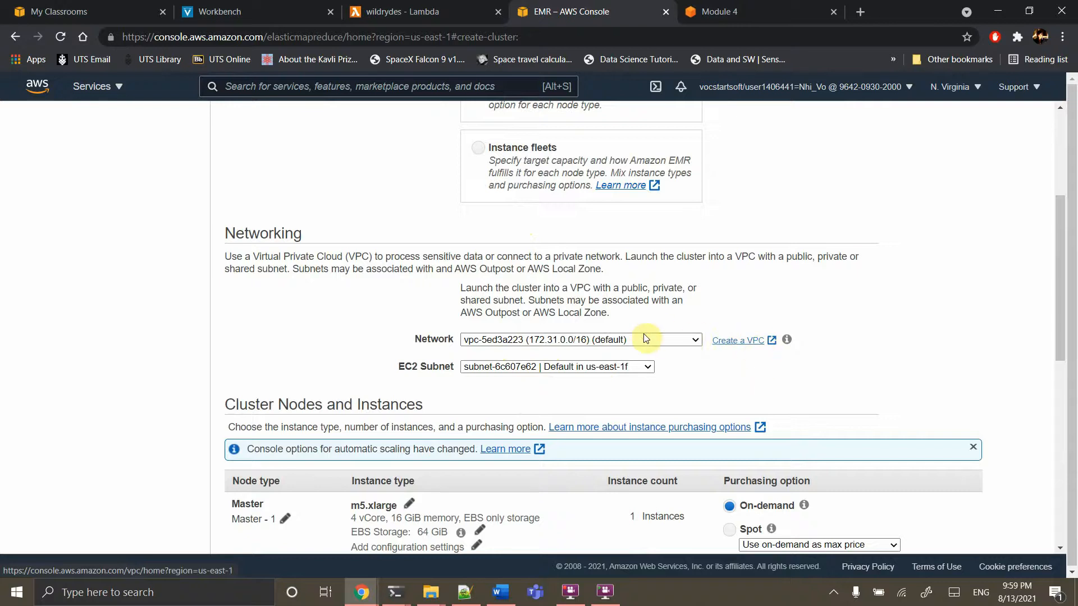
pyautogui.click(627, 342)
pyautogui.click(626, 341)
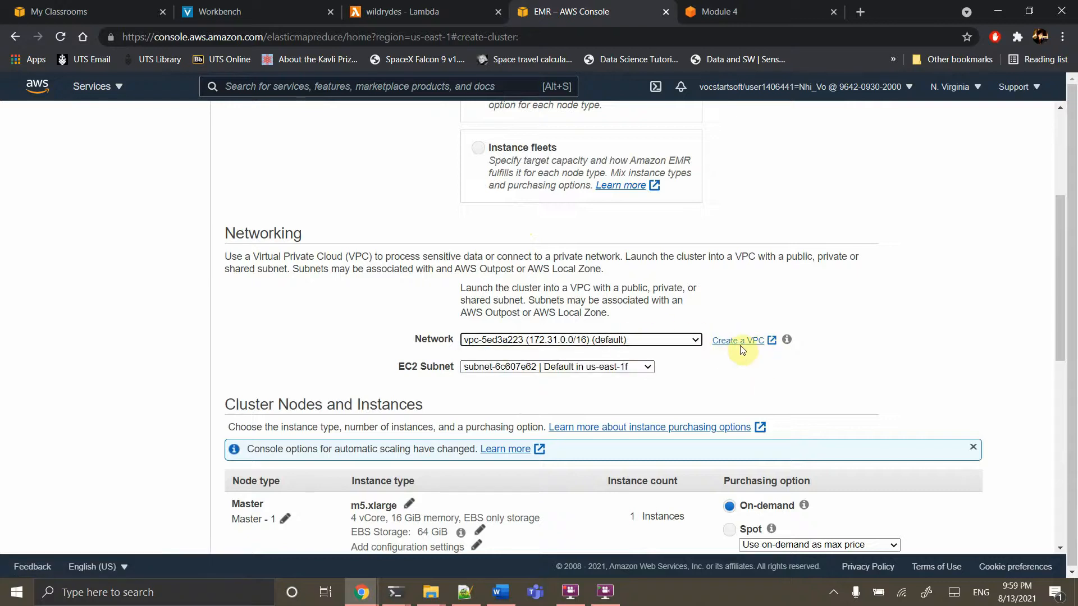
# Open the 'Create a VPC' link in a new browser tab
pyautogui.rightClick(724, 341)
pyautogui.click(752, 354)
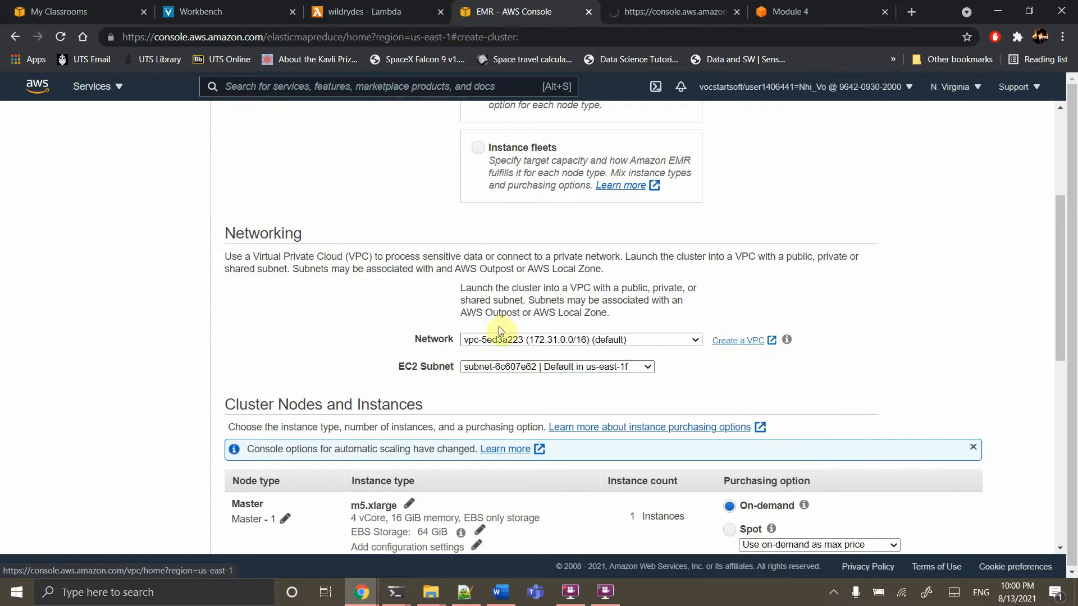
pyautogui.scroll(4, 397, 324)
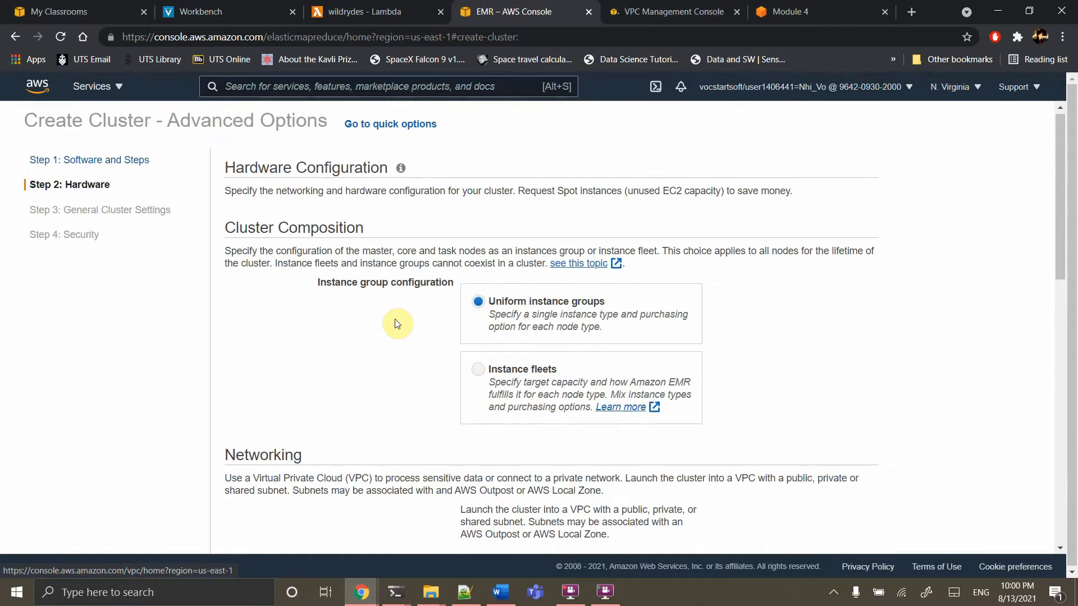
pyautogui.scroll(-5, 397, 324)
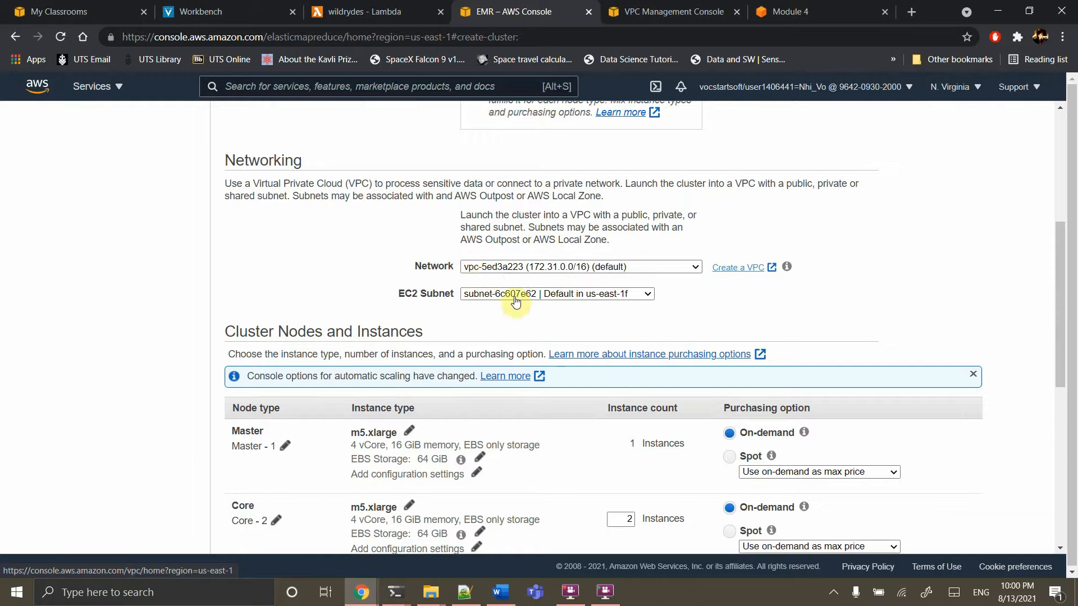
# Start the VPC wizard, select 'VPC with a Single Public Subnet', then close the VPC tab
pyautogui.click(673, 11)
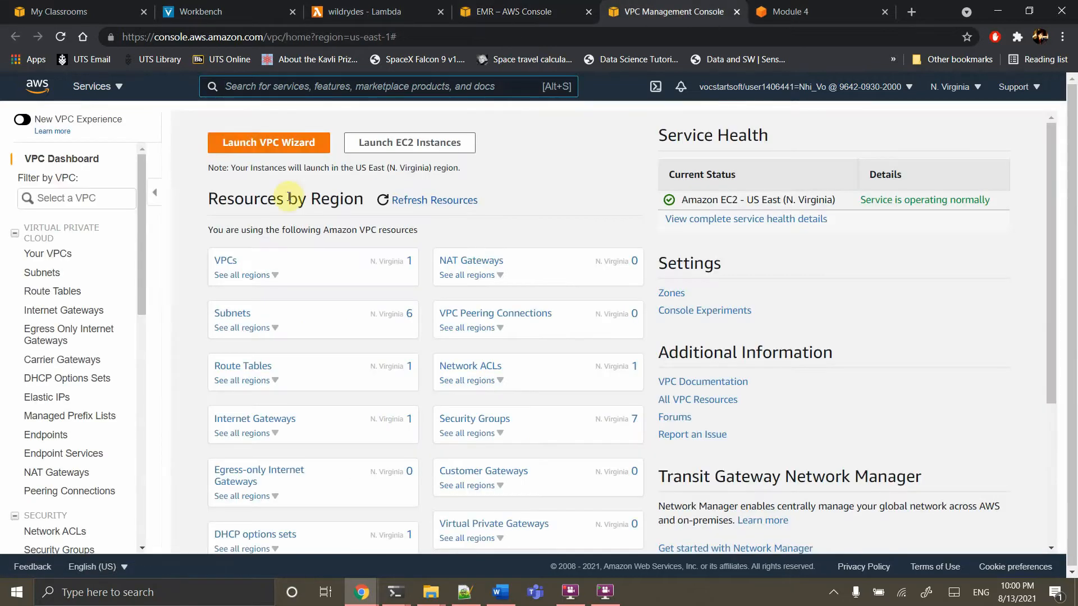
pyautogui.click(251, 144)
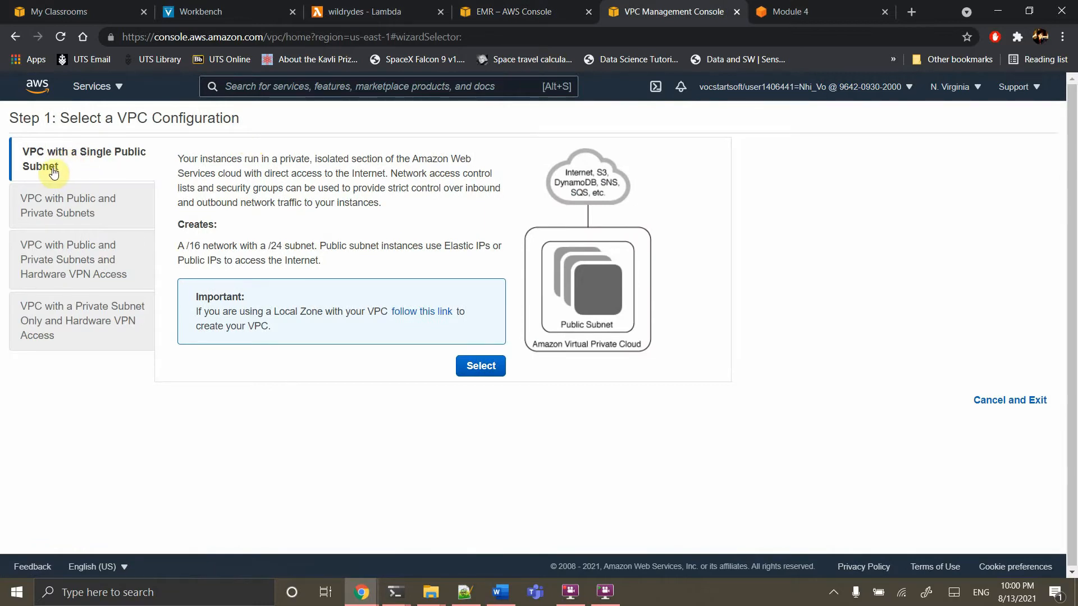
pyautogui.click(480, 366)
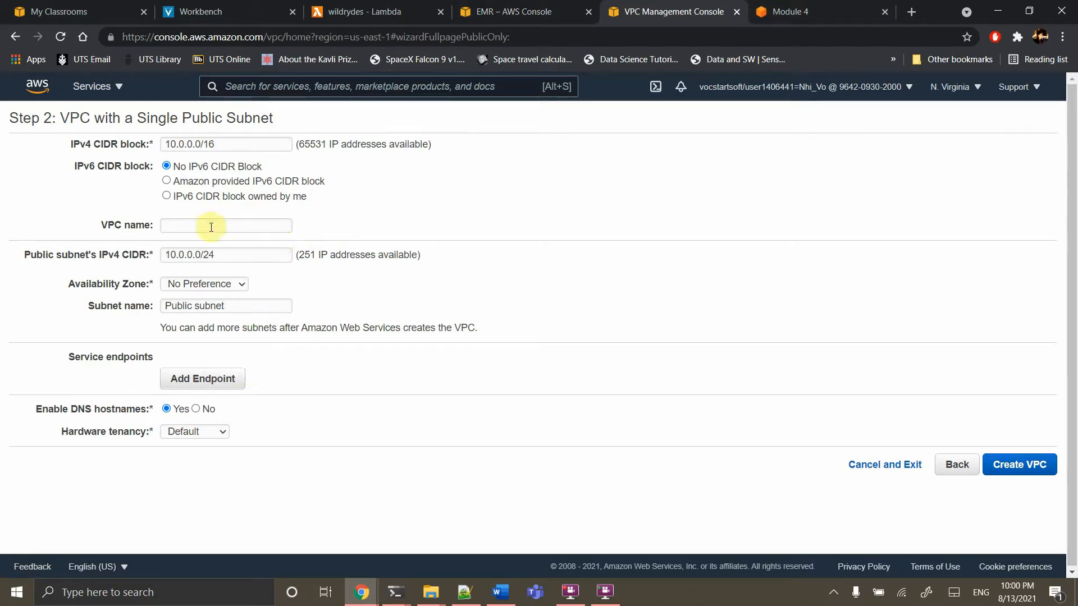
pyautogui.click(737, 12)
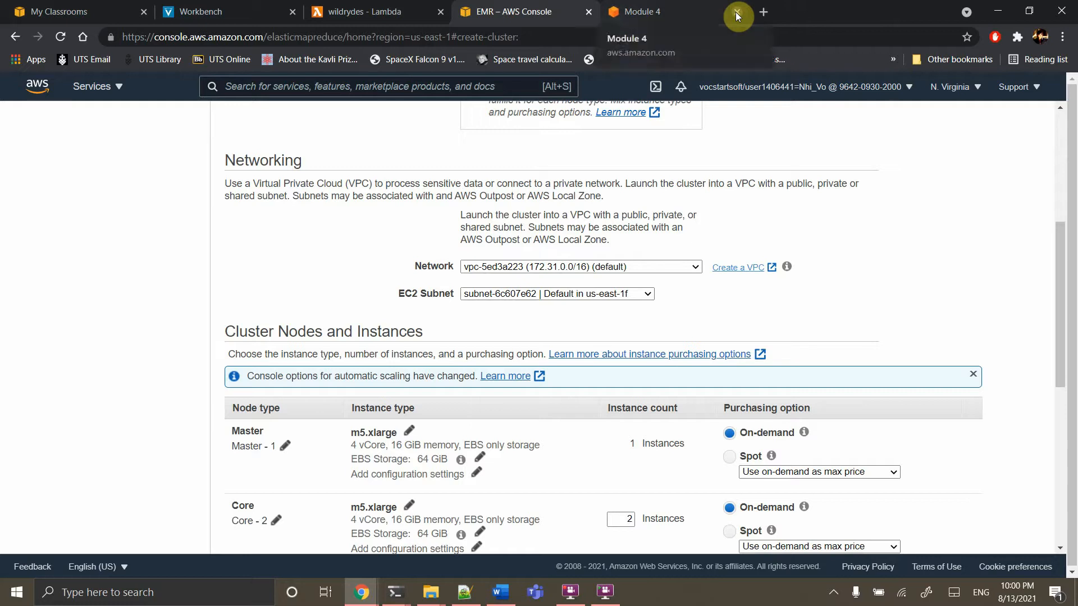
pyautogui.scroll(-3, 685, 207)
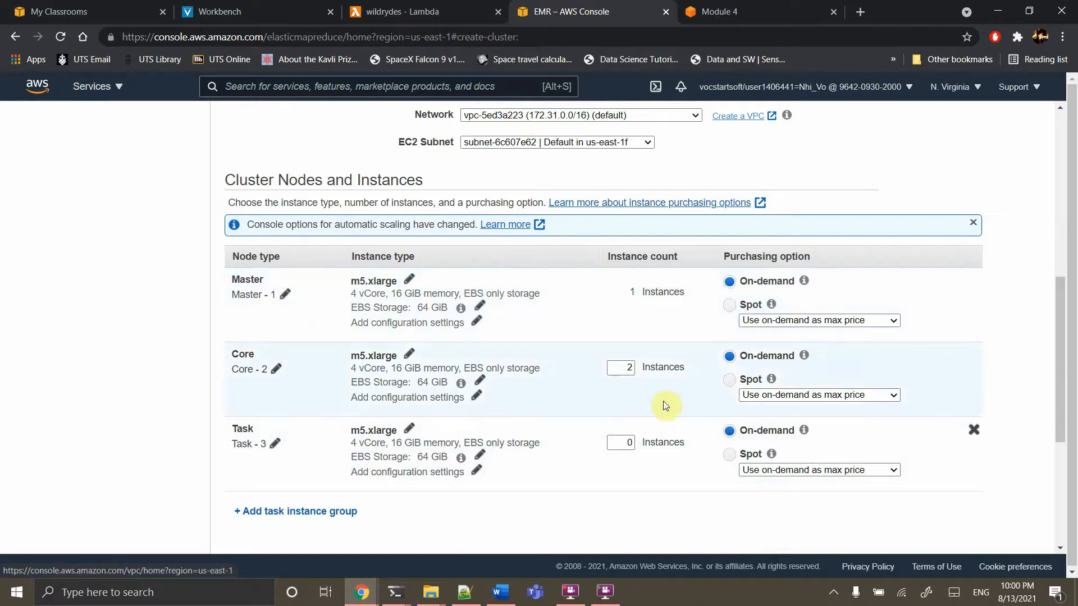
pyautogui.scroll(-3, 626, 399)
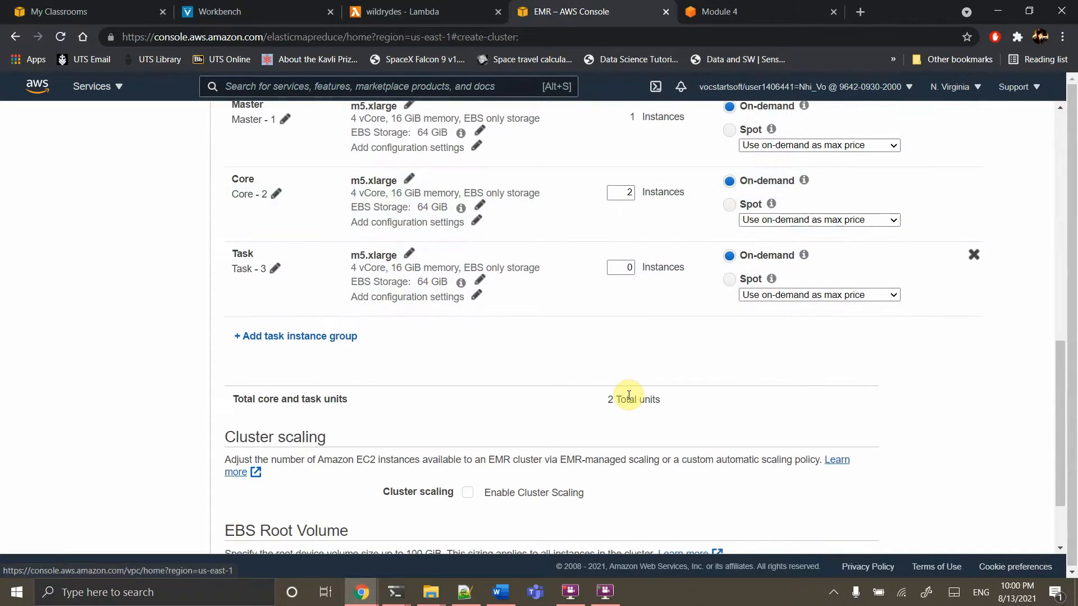
pyautogui.scroll(-2, 629, 396)
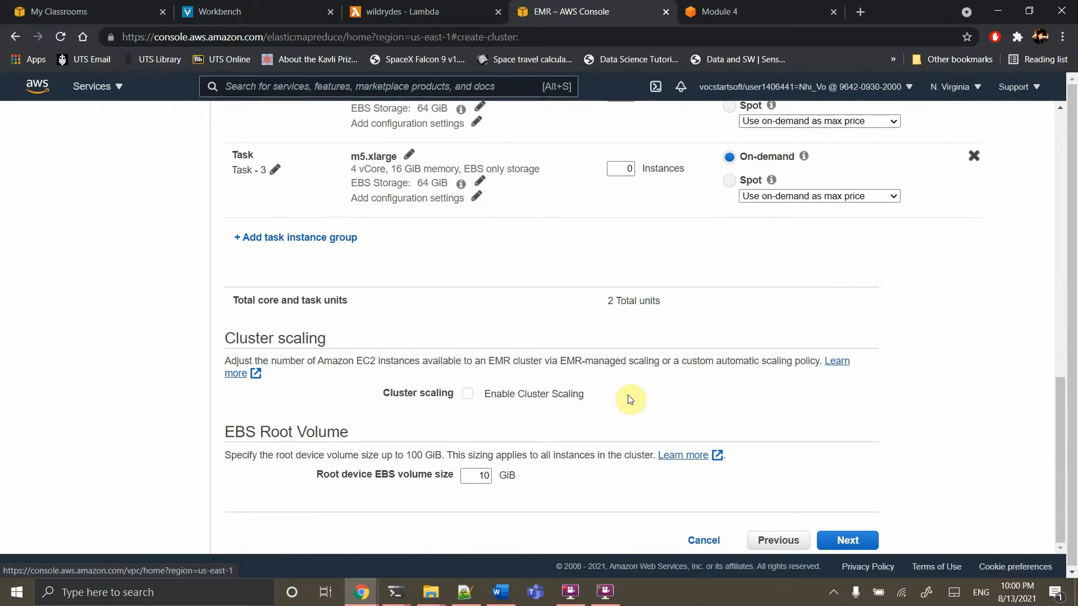
pyautogui.click(467, 396)
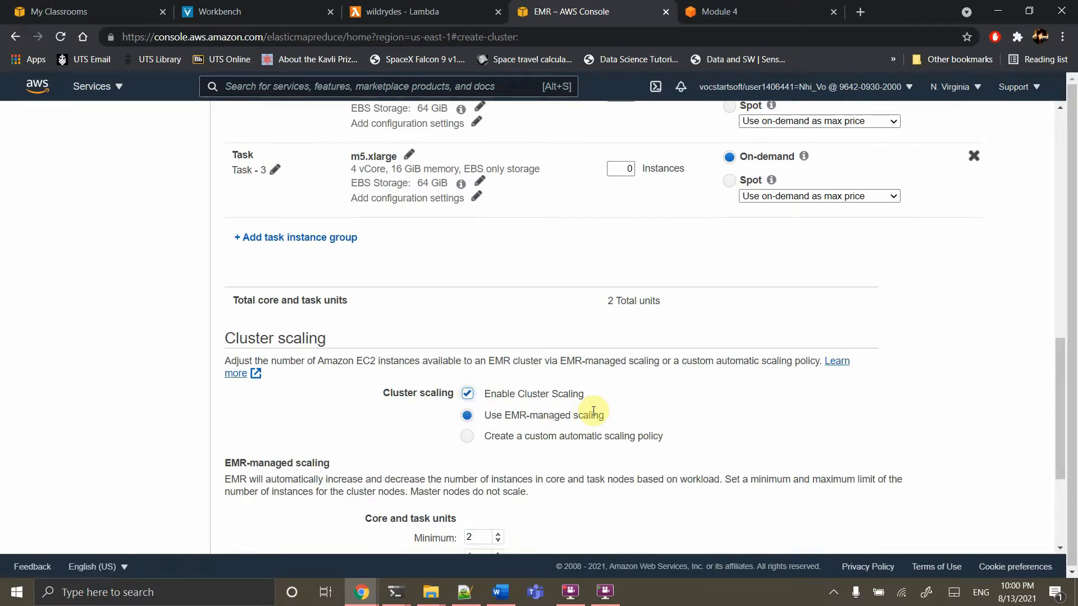
pyautogui.scroll(-1, 592, 413)
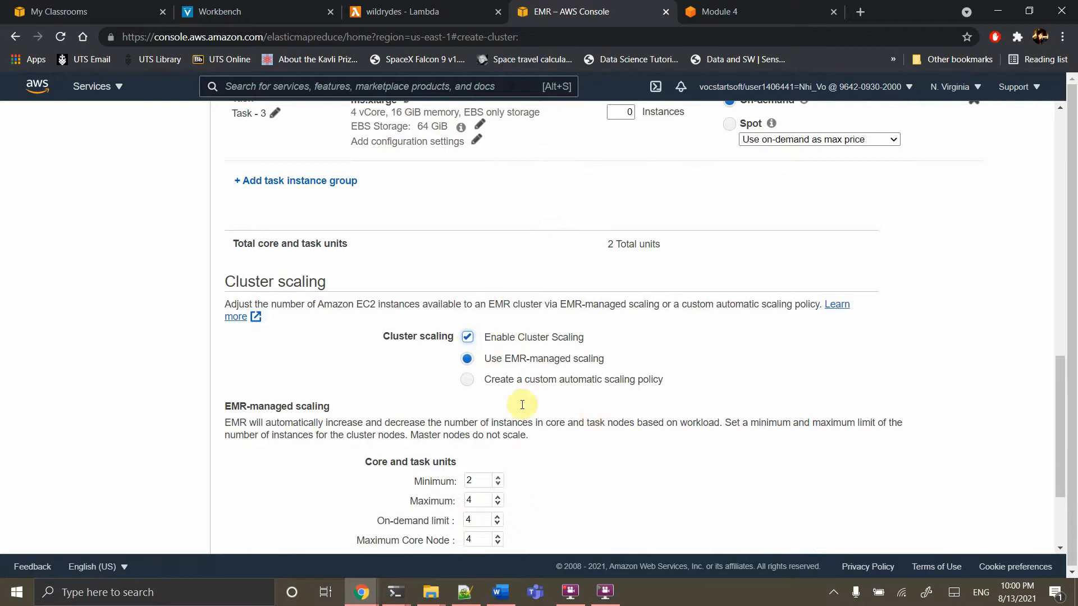
pyautogui.scroll(-1, 514, 427)
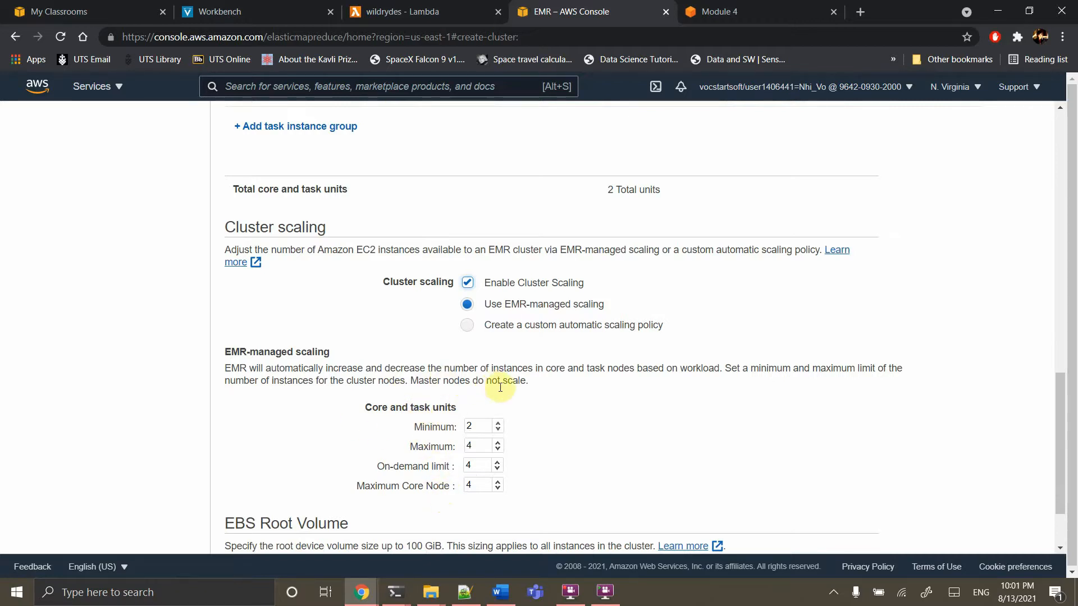
pyautogui.scroll(15, 500, 388)
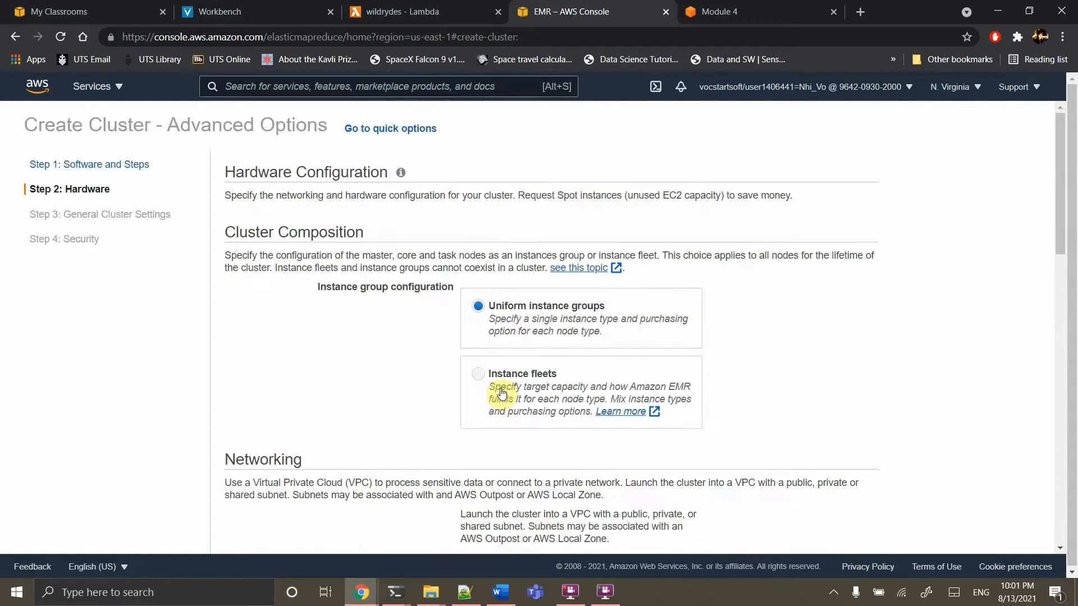
pyautogui.scroll(-14, 502, 388)
pyautogui.scroll(-3, 502, 389)
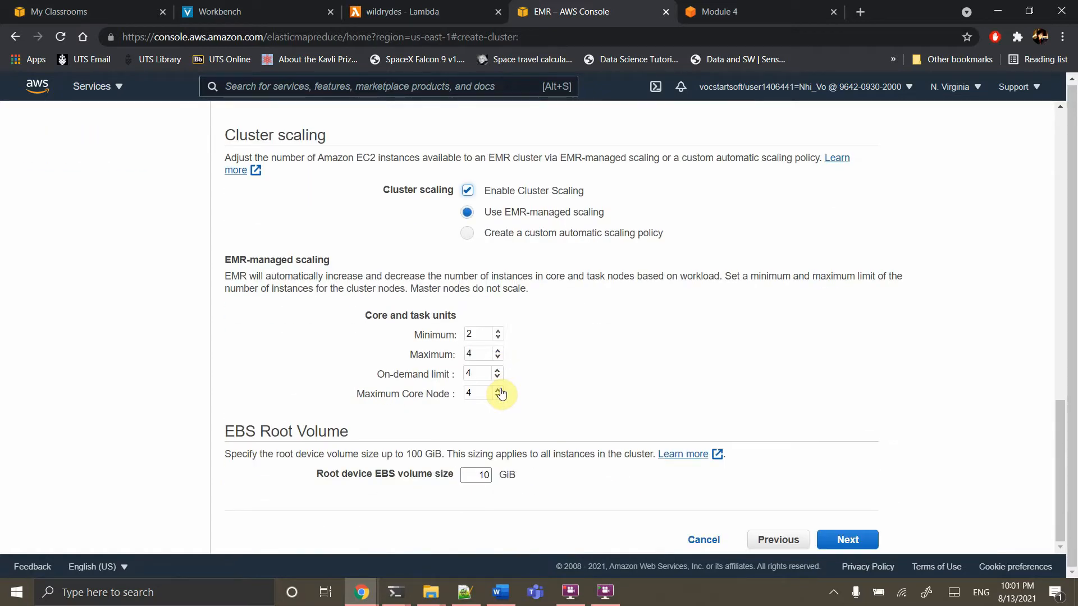
pyautogui.click(772, 541)
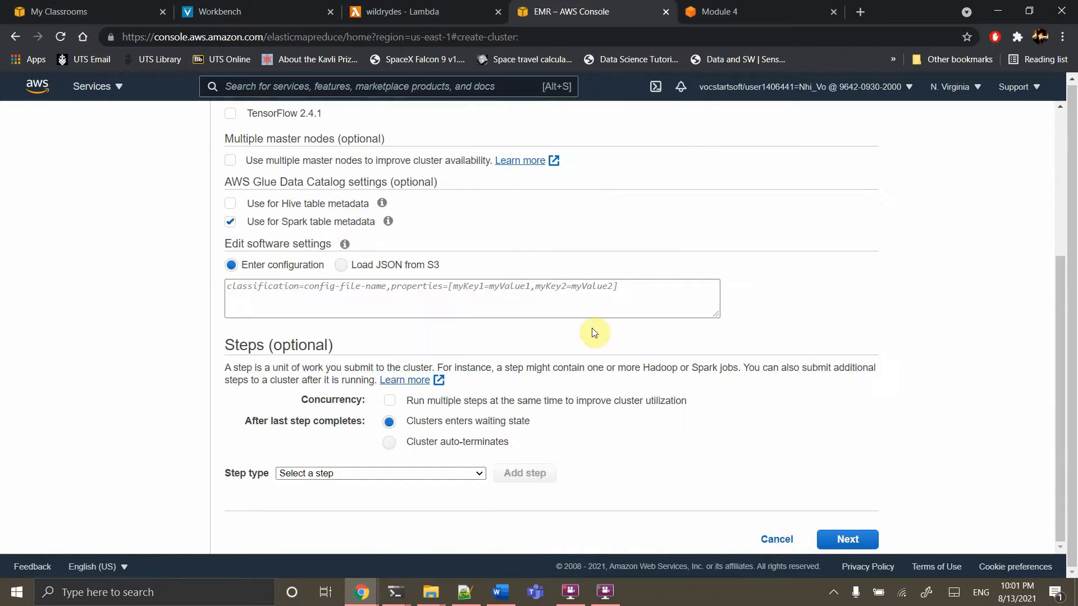
pyautogui.scroll(1, 595, 332)
pyautogui.scroll(3, 595, 332)
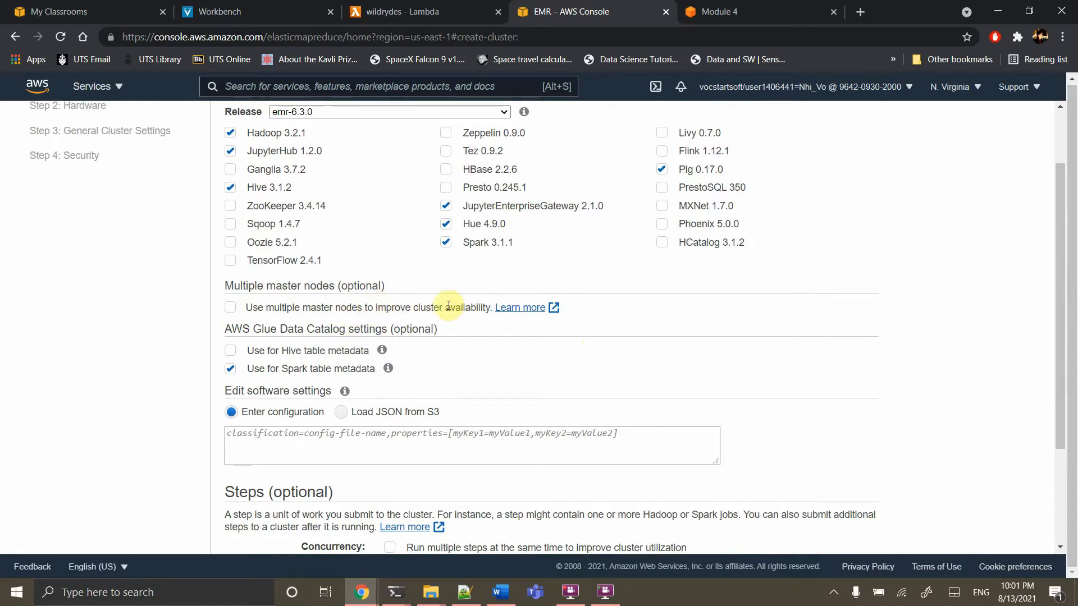
pyautogui.scroll(-3, 620, 414)
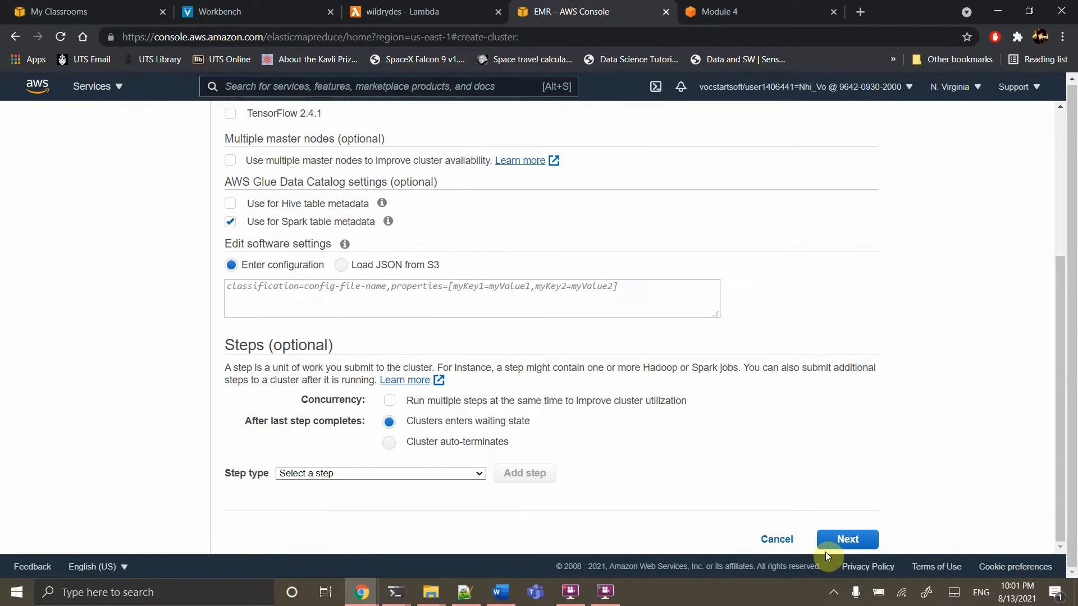
pyautogui.click(846, 539)
pyautogui.scroll(-8, 645, 424)
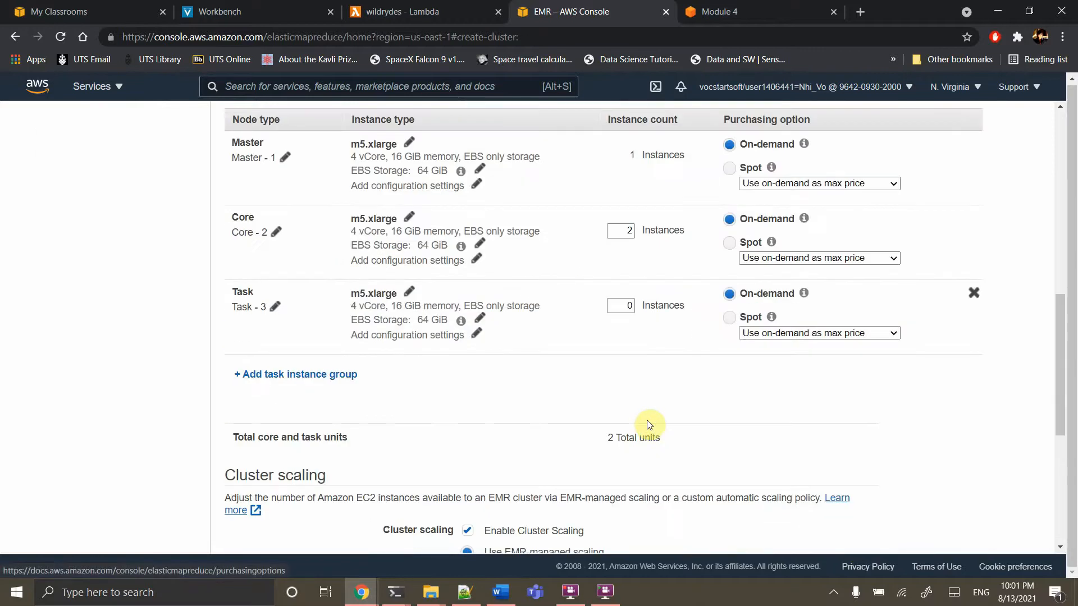
pyautogui.scroll(-4, 646, 424)
pyautogui.scroll(-3, 561, 449)
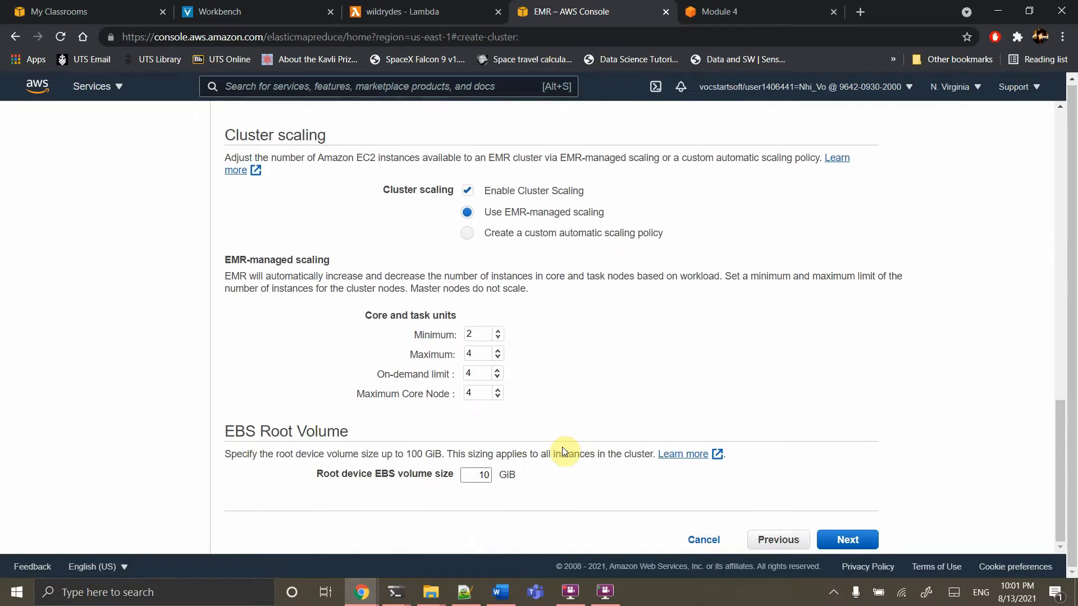
pyautogui.click(467, 190)
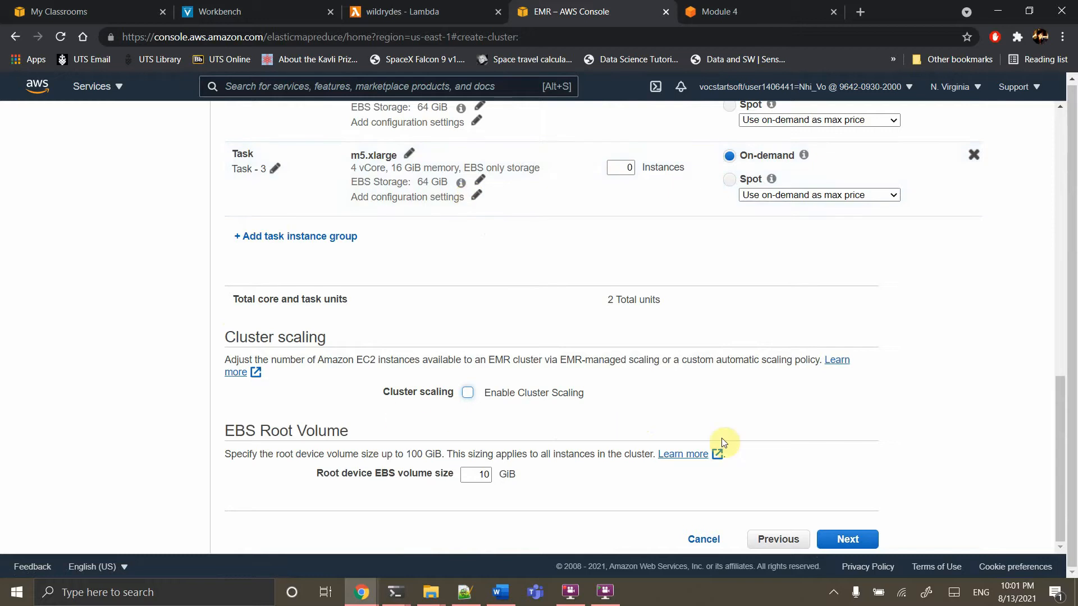
# Replace 'My cluster' with the name kinesis-tut in general settings and proceed to Security
pyautogui.click(849, 540)
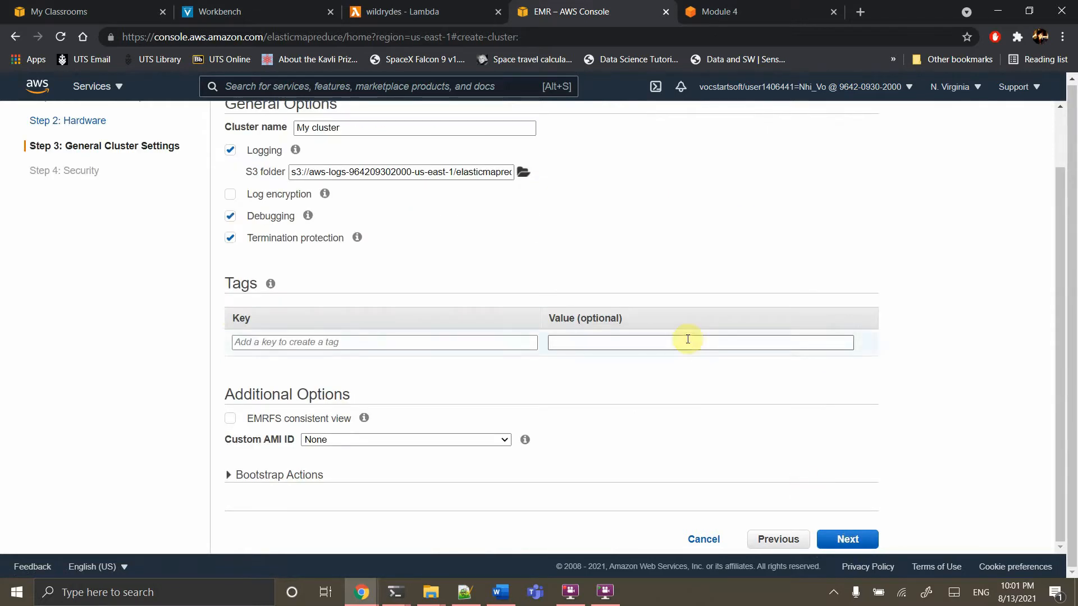
pyautogui.click(376, 201)
pyautogui.doubleClick(376, 201)
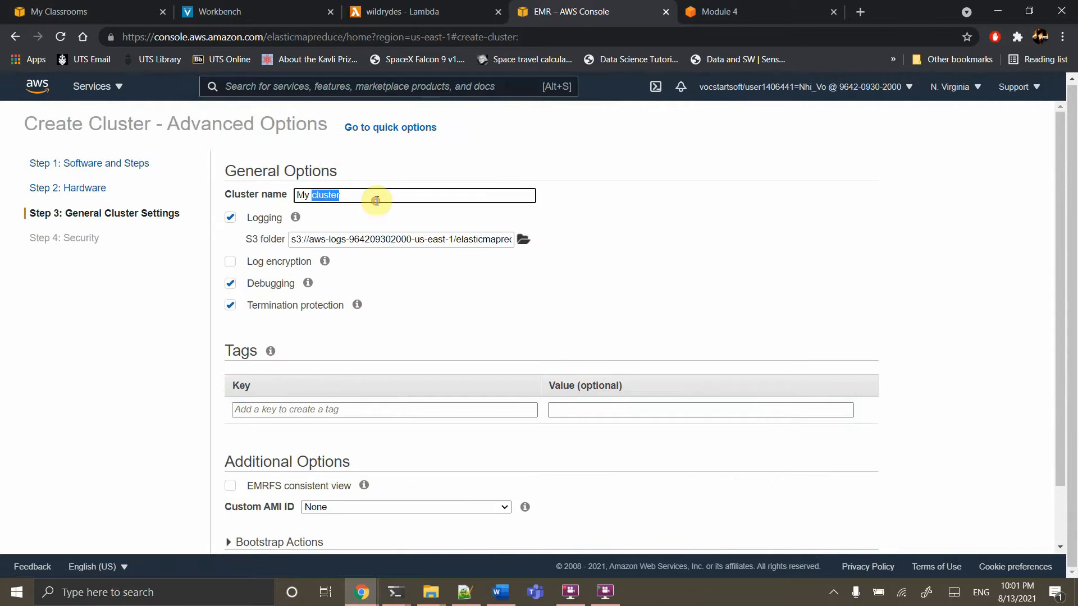
pyautogui.press('BackSpace')
pyautogui.press('BackSpace')
pyautogui.press('BackSpace')
pyautogui.press('BackSpace')
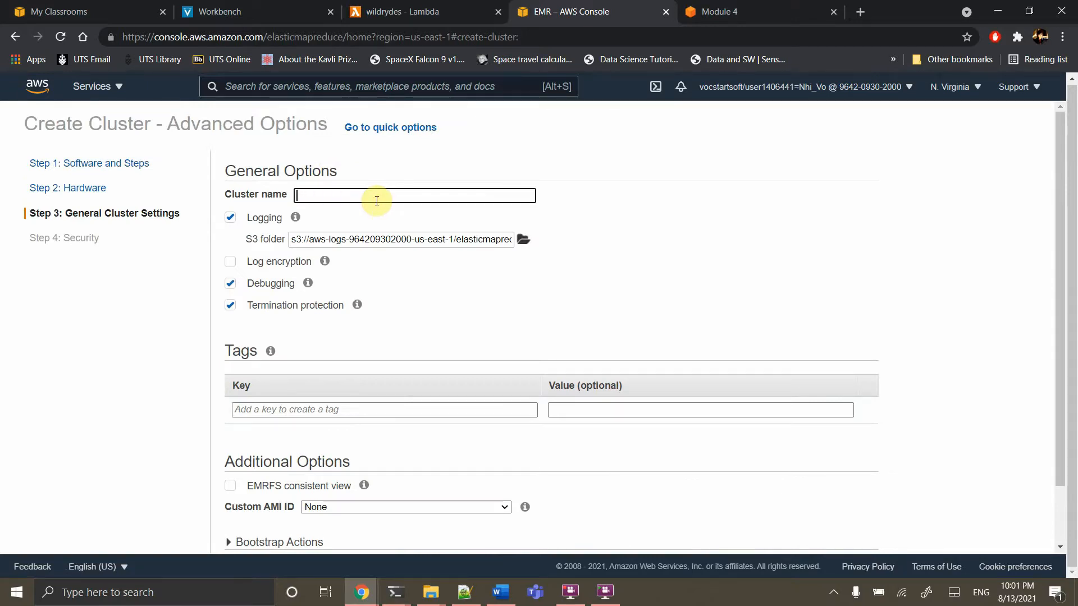
pyautogui.write('kinesis-tut')
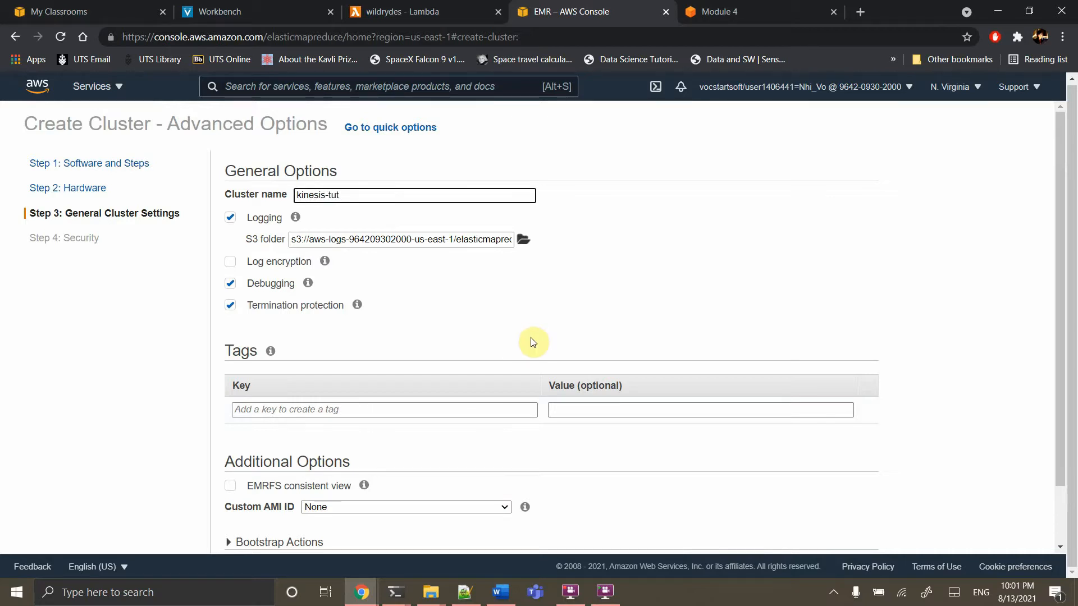
pyautogui.scroll(-1, 530, 342)
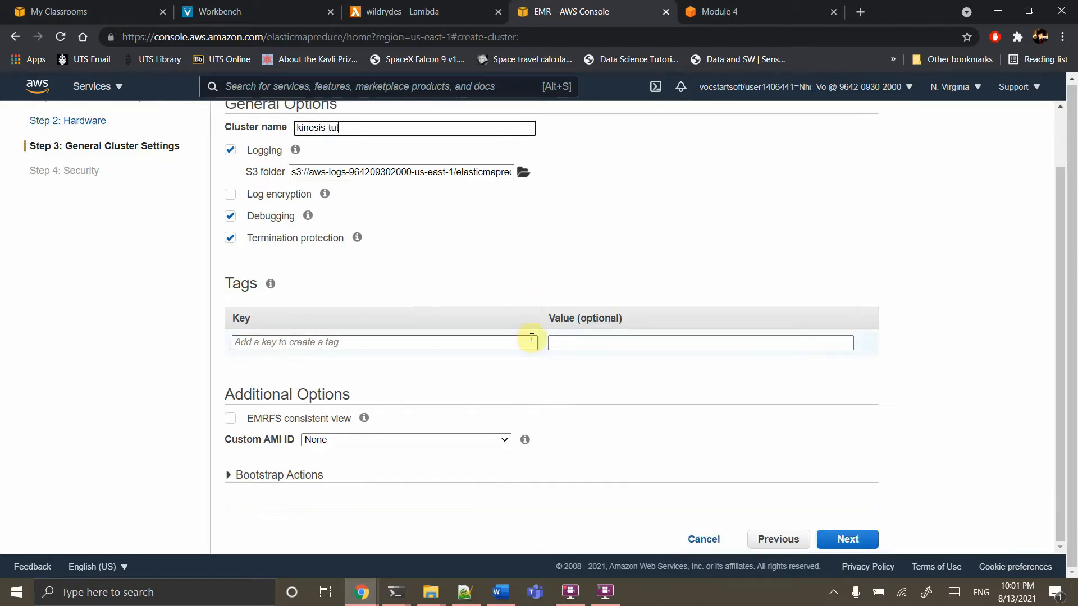
pyautogui.click(845, 540)
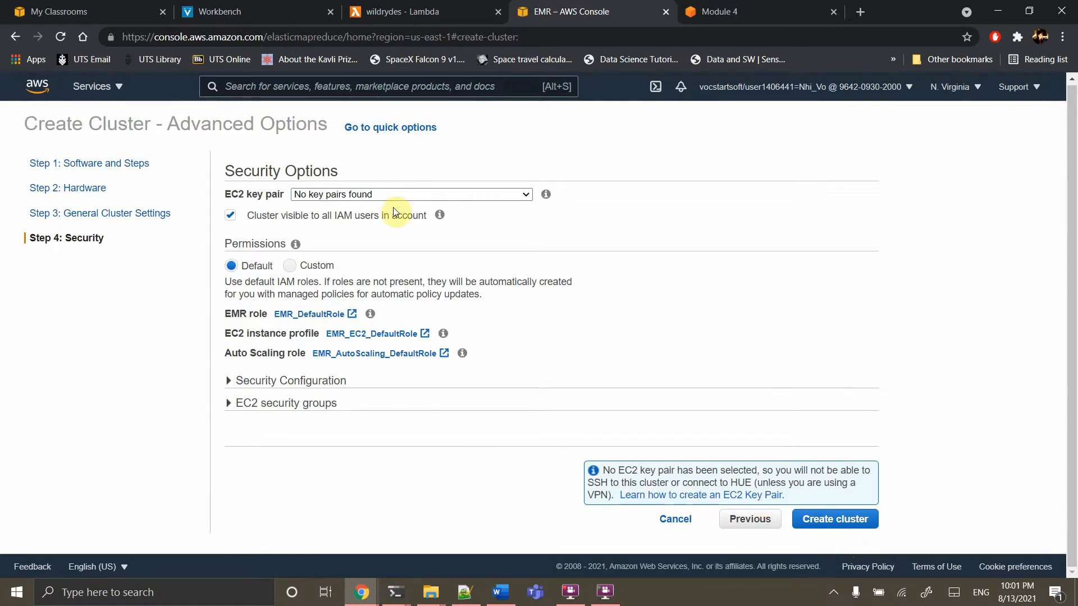
# Leave the EC2 key pair empty ('No key pairs found') and create the kinesis-tut cluster
pyautogui.click(362, 195)
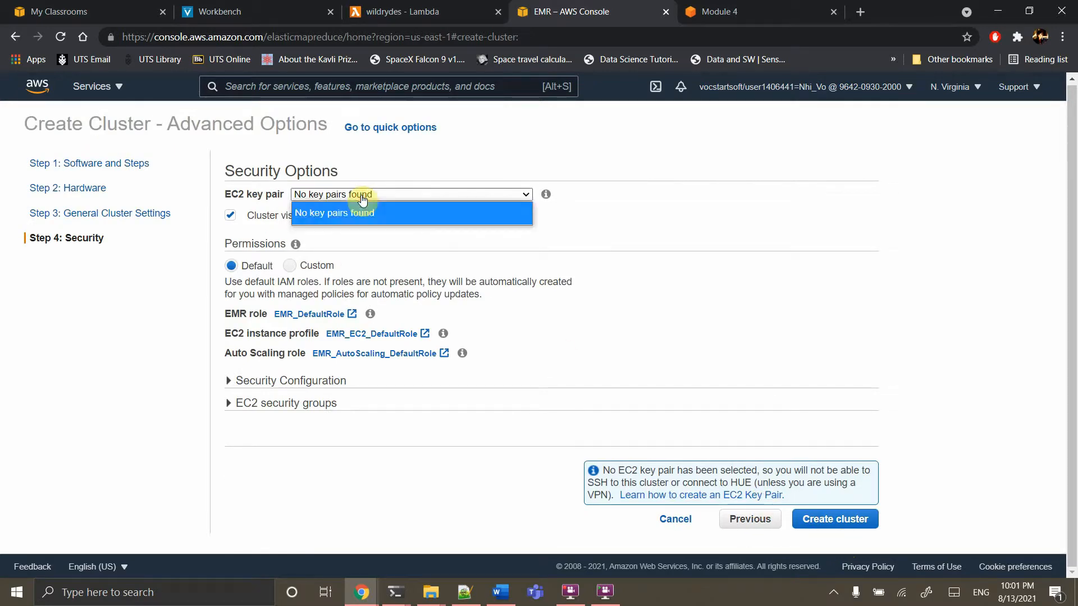
pyautogui.click(362, 197)
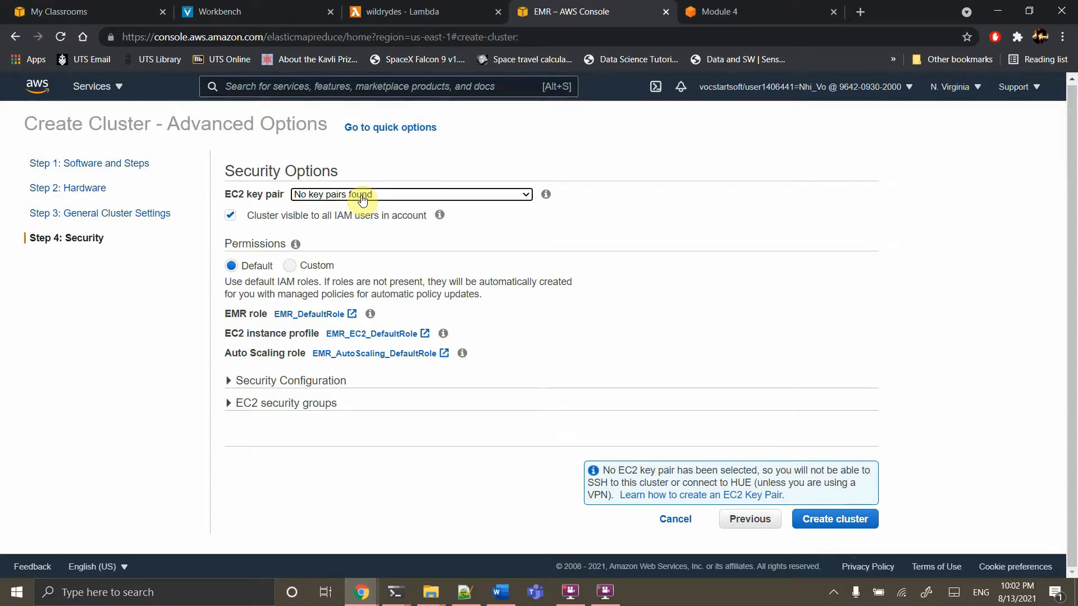
pyautogui.click(361, 197)
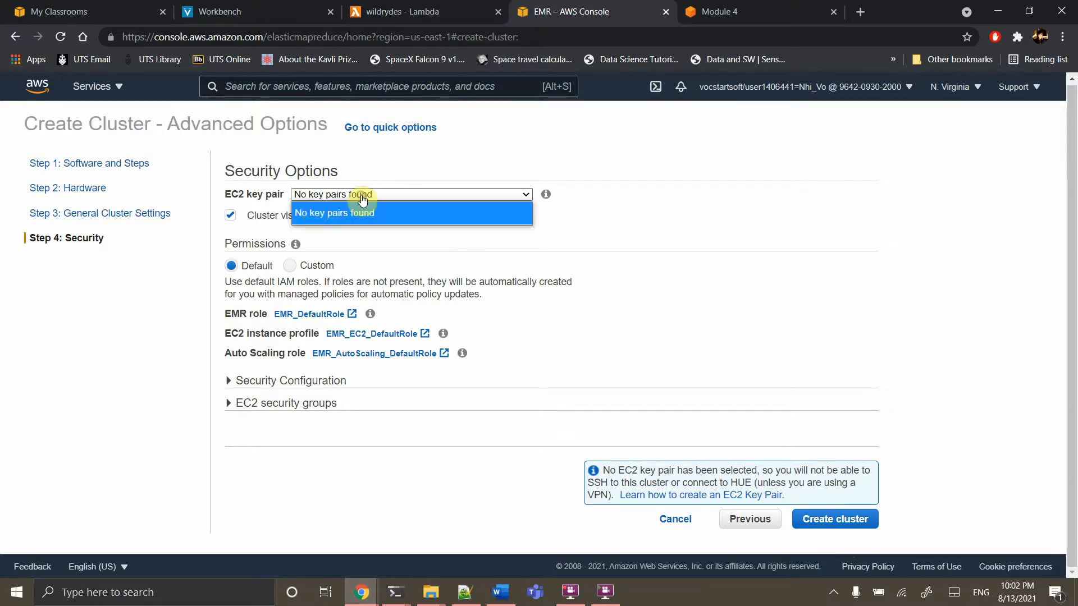
pyautogui.click(641, 229)
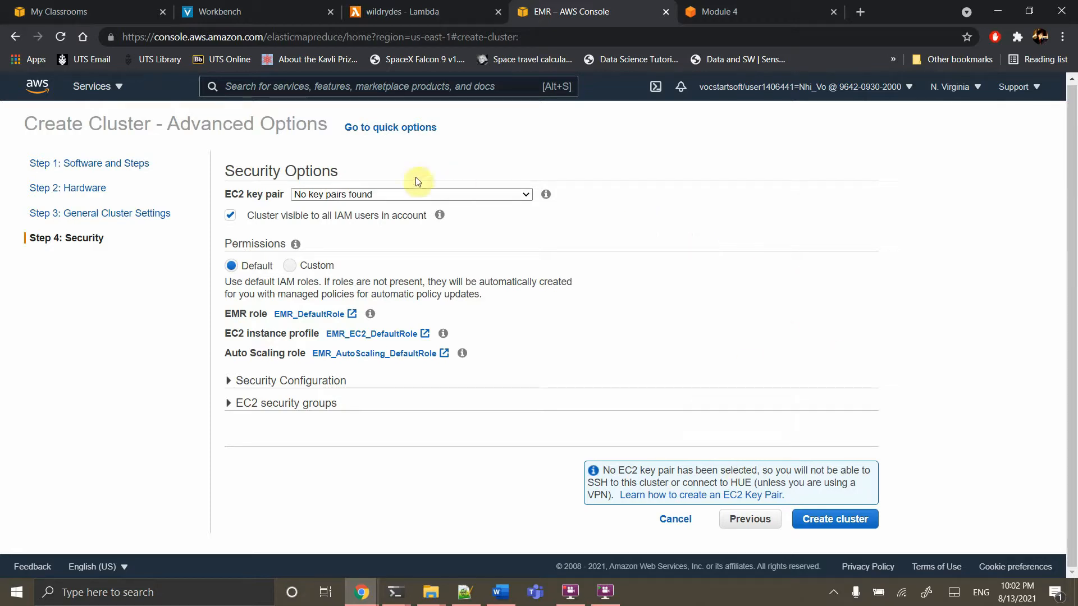
pyautogui.click(852, 521)
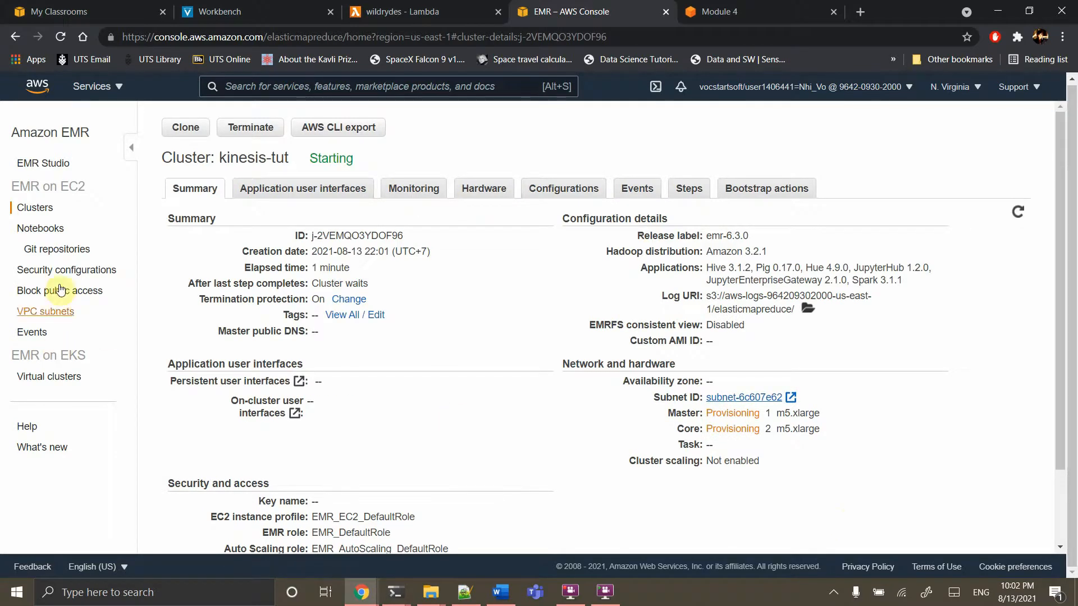
# Start a new EMR notebook and name it notebook
pyautogui.click(35, 230)
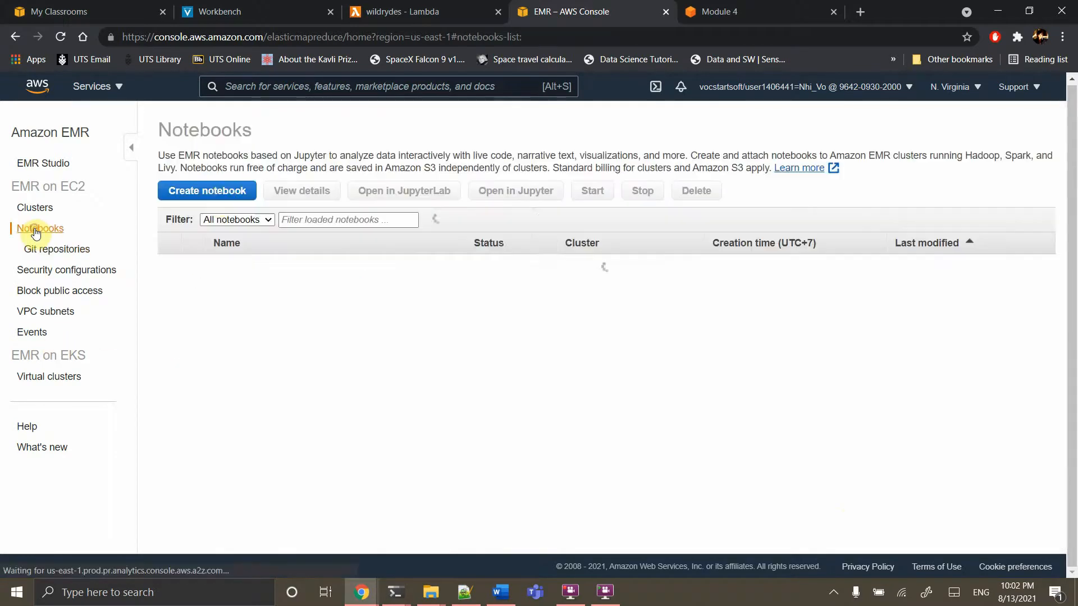
pyautogui.click(236, 190)
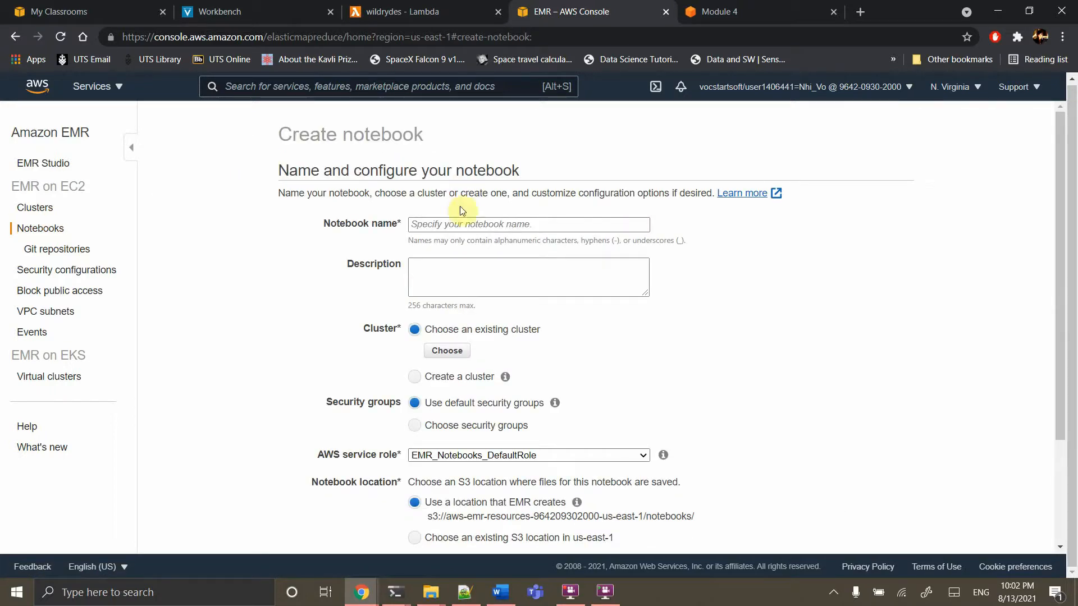
pyautogui.click(434, 227)
pyautogui.write('notebook')
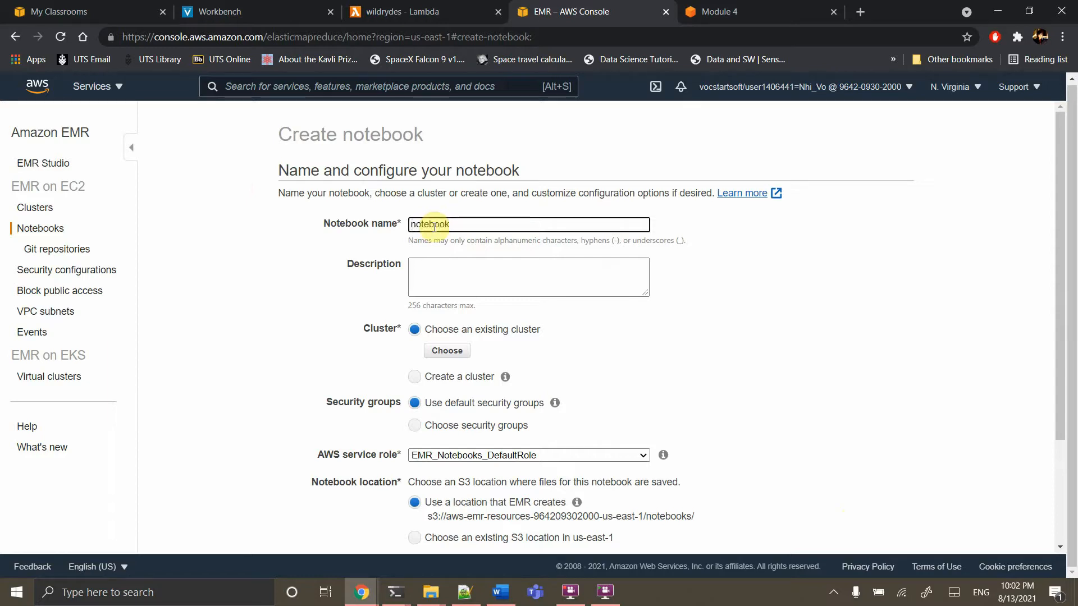
pyautogui.scroll(-3, 434, 226)
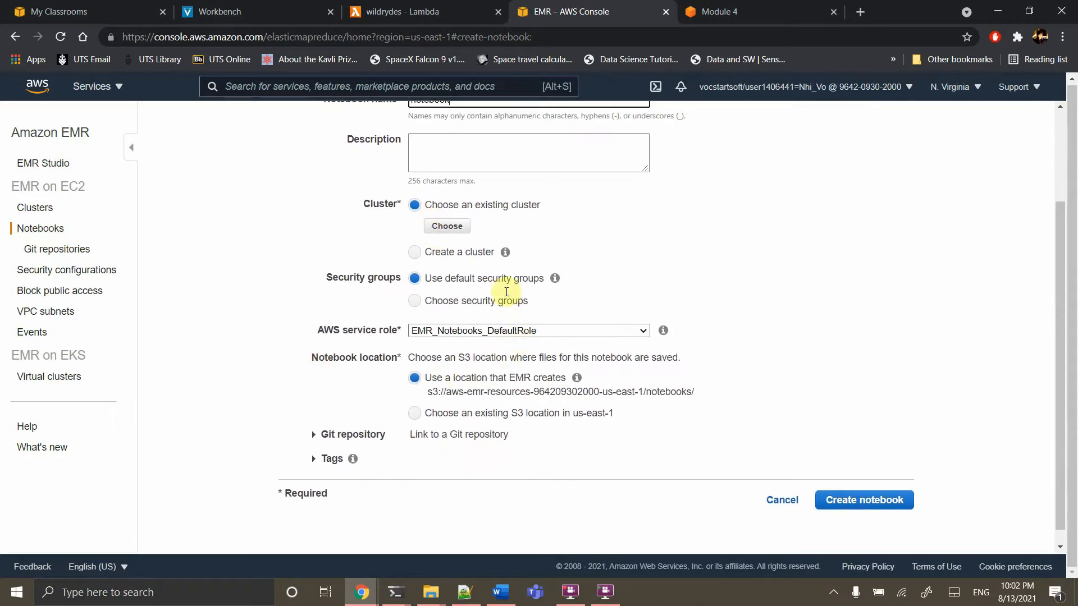
# Attach the kinesis-tut cluster, create the notebook, and view the Clusters list
pyautogui.click(447, 232)
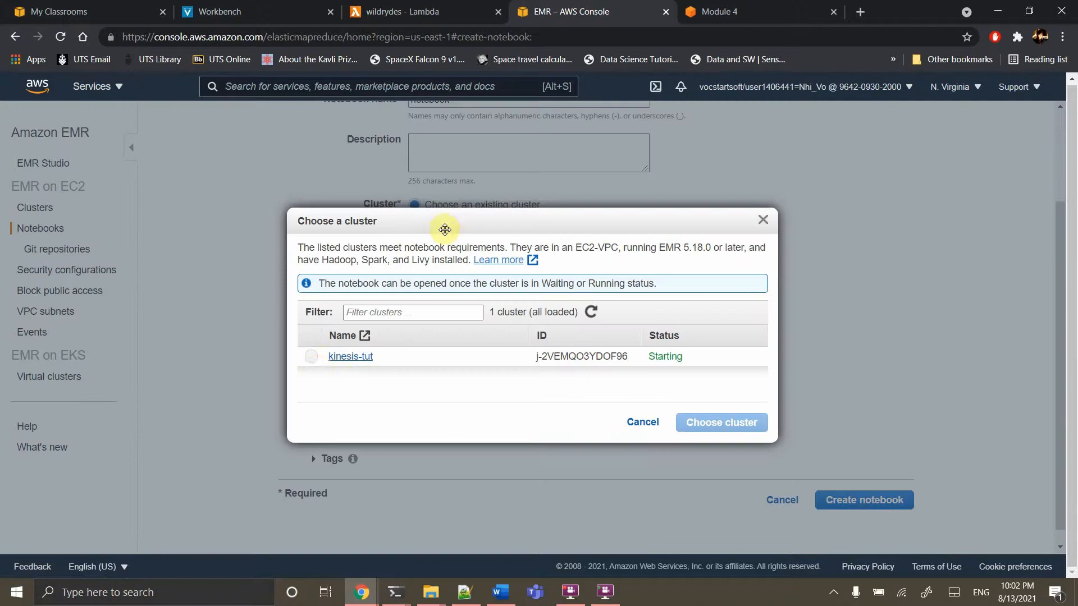
pyautogui.click(312, 357)
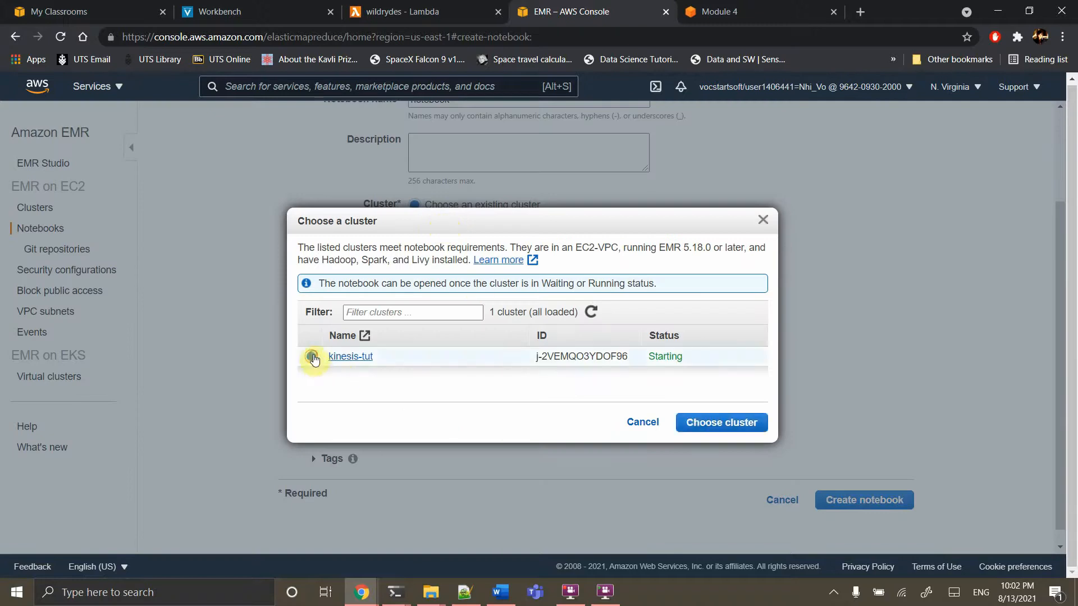
pyautogui.click(715, 427)
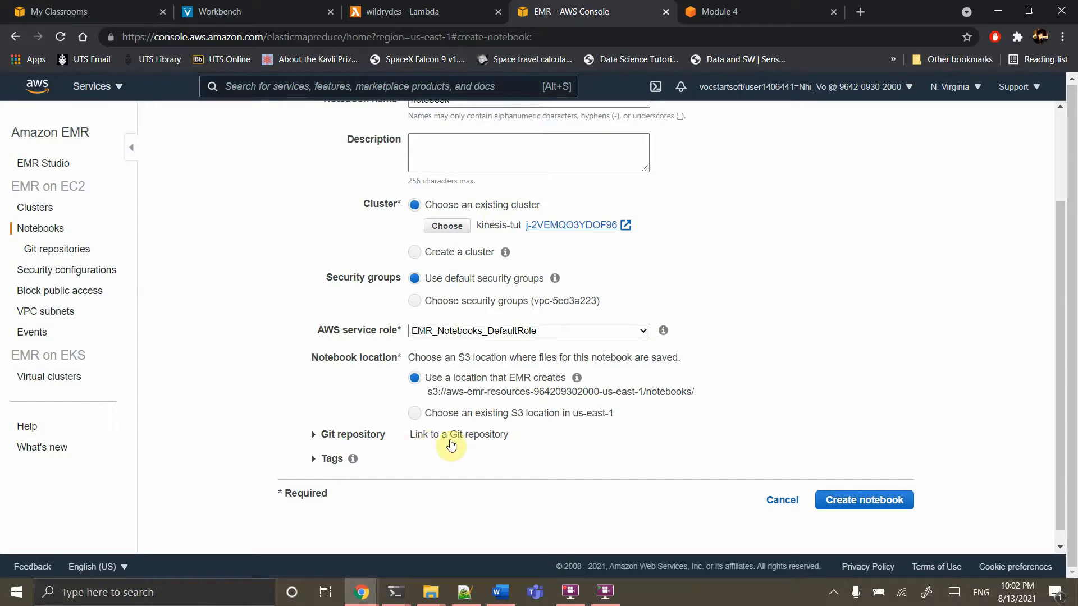
pyautogui.click(316, 436)
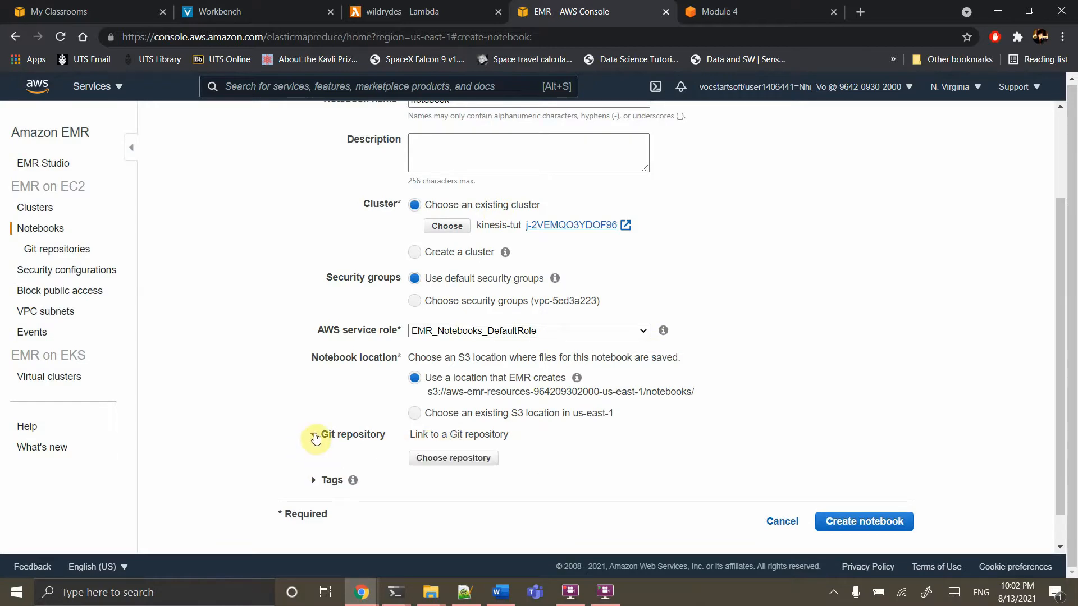
pyautogui.click(315, 436)
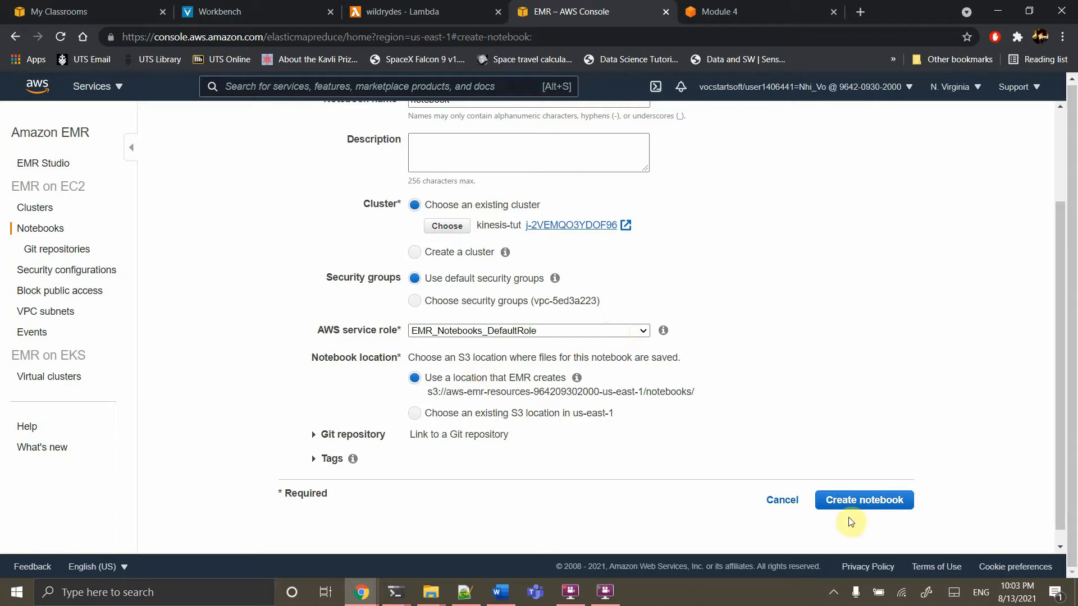
pyautogui.click(860, 503)
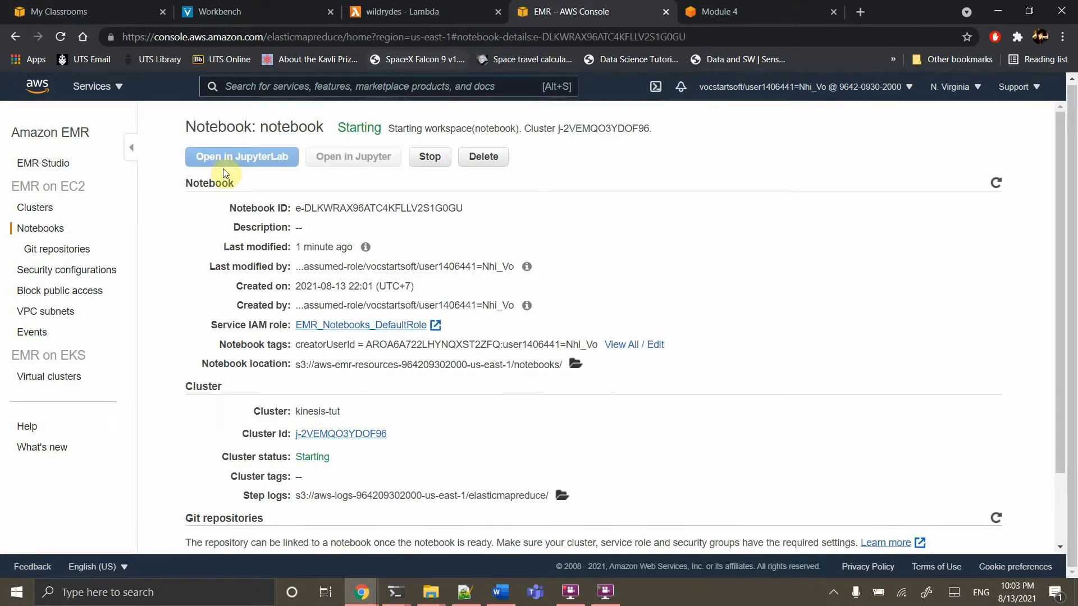
pyautogui.click(37, 209)
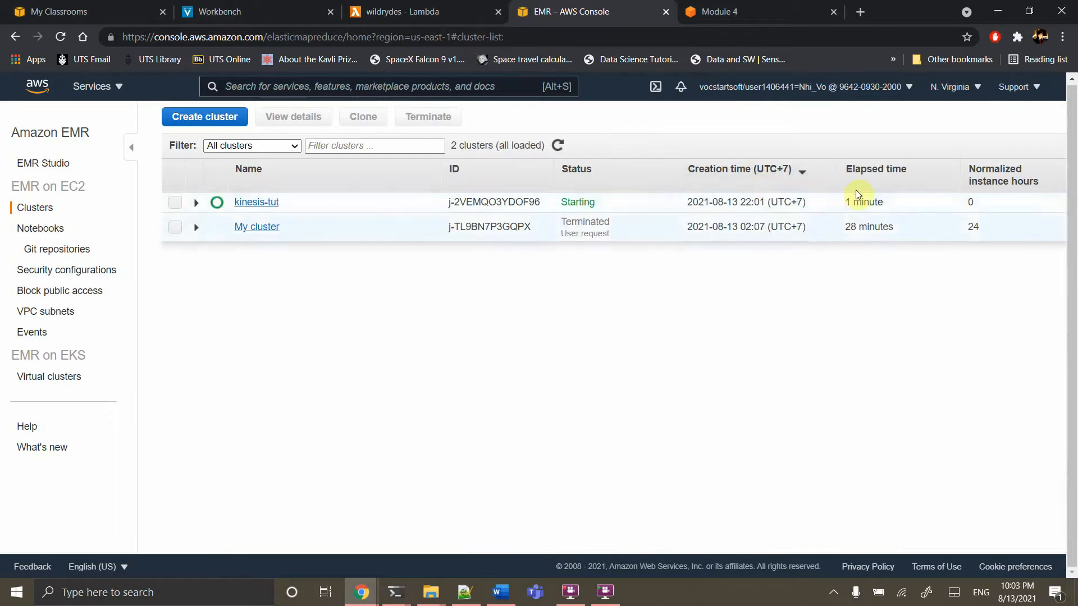
# Read Module 4's Step 1 'Create an Amazon S3 bucket', then return to the wildrydes Lambda tab
pyautogui.click(387, 10)
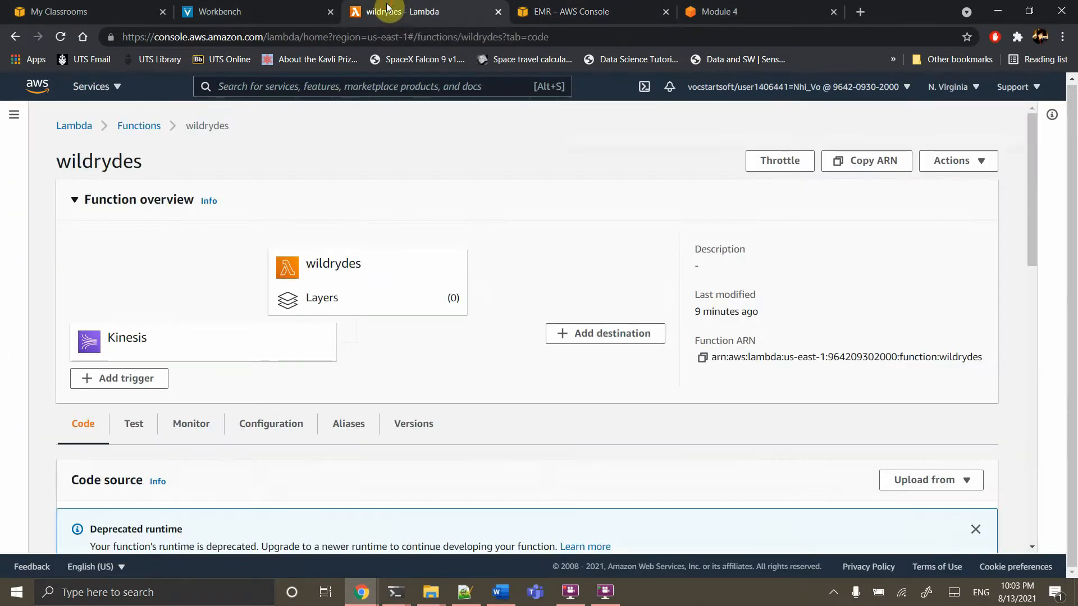
pyautogui.click(713, 11)
pyautogui.scroll(-3, 591, 366)
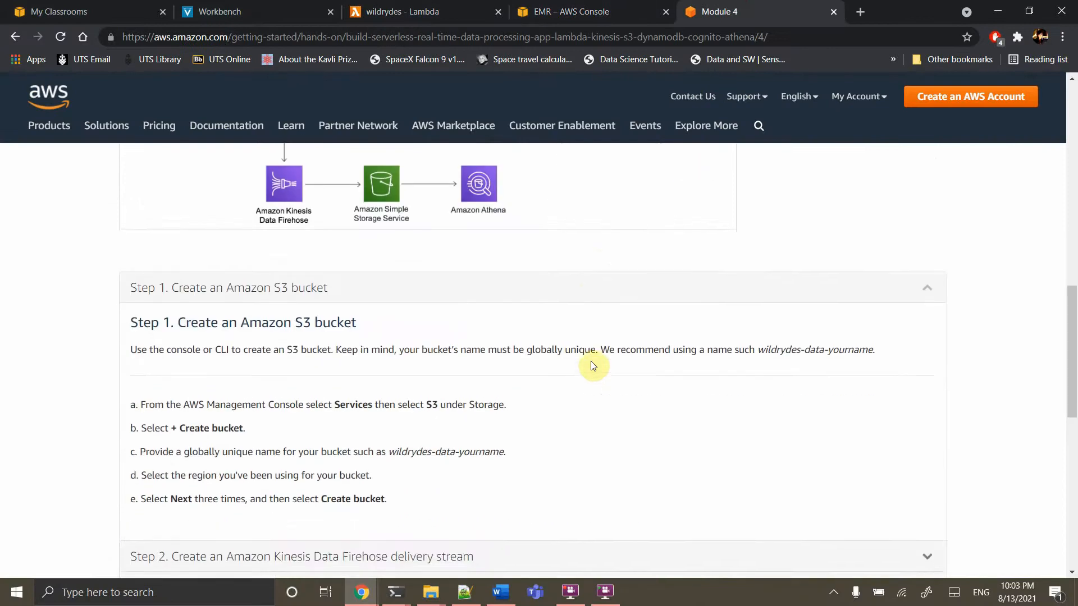
pyautogui.scroll(2, 592, 365)
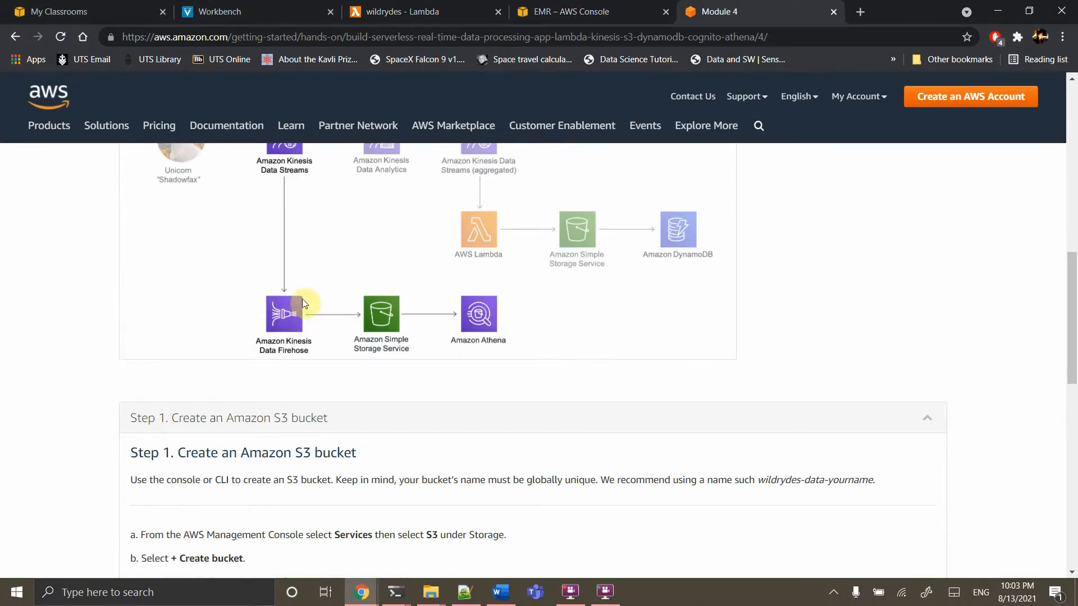
pyautogui.scroll(1, 265, 313)
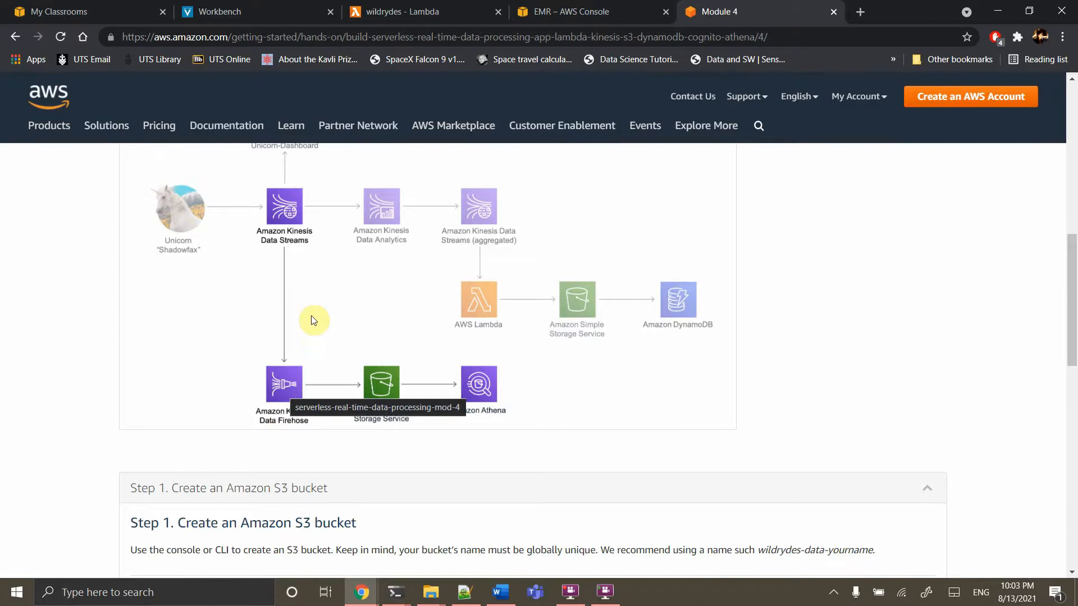
pyautogui.scroll(-2, 312, 389)
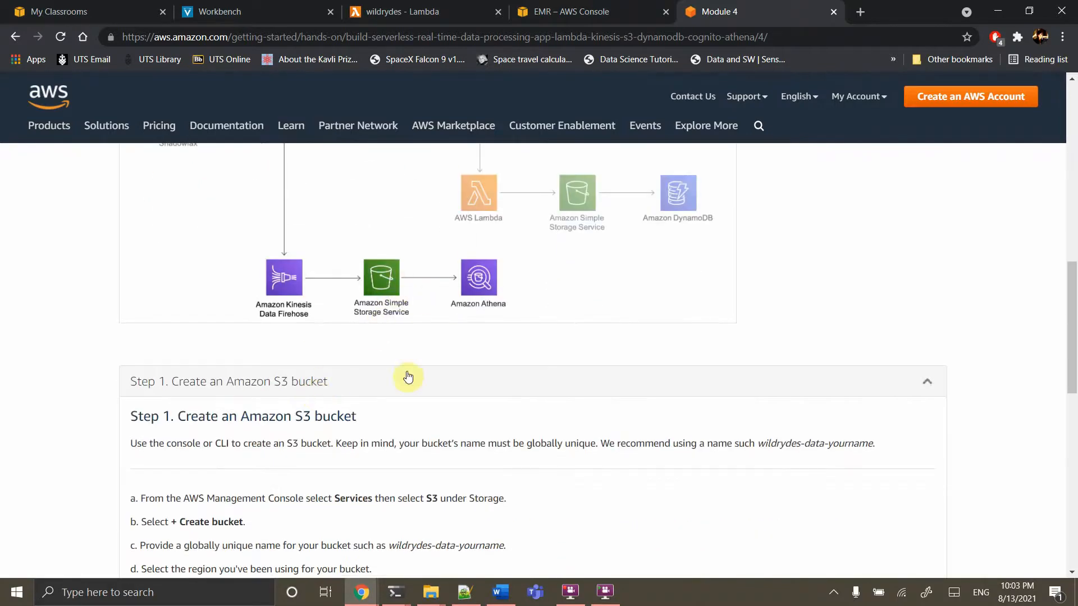
pyautogui.scroll(-1, 408, 377)
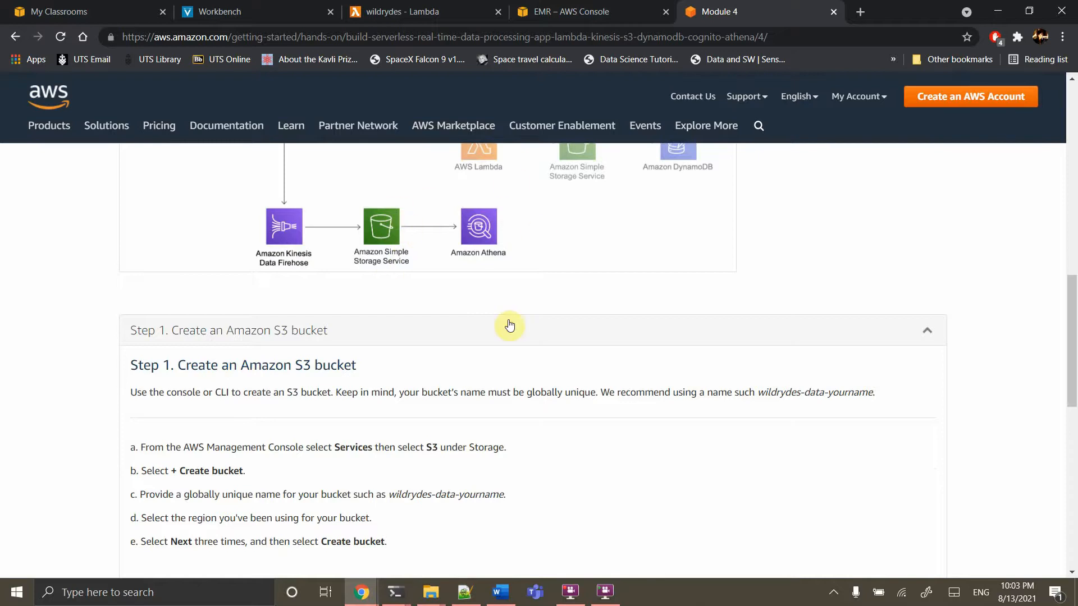
pyautogui.scroll(-3, 503, 314)
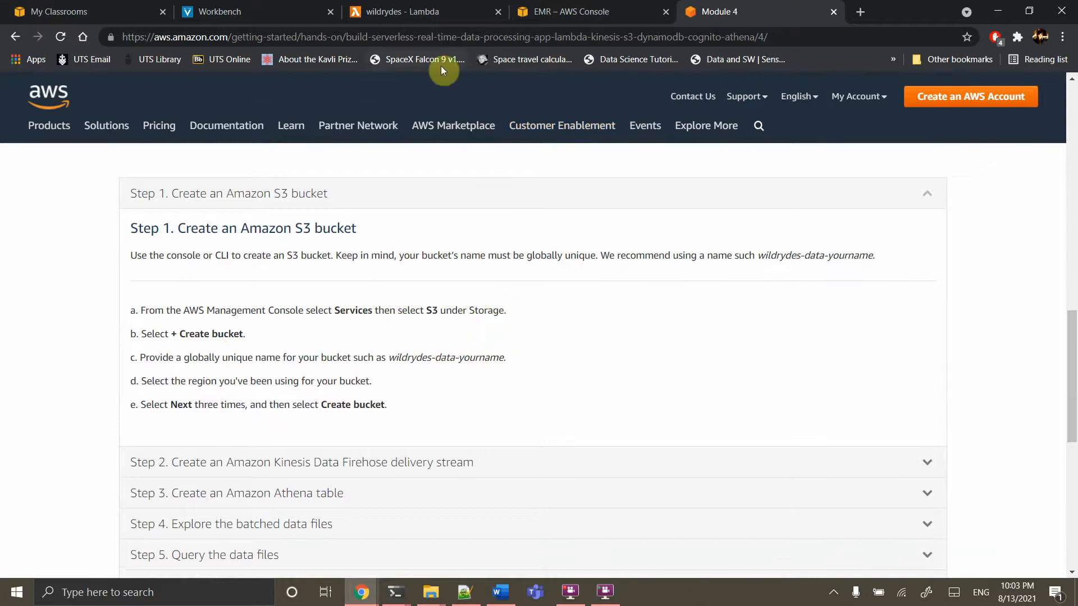
pyautogui.click(394, 11)
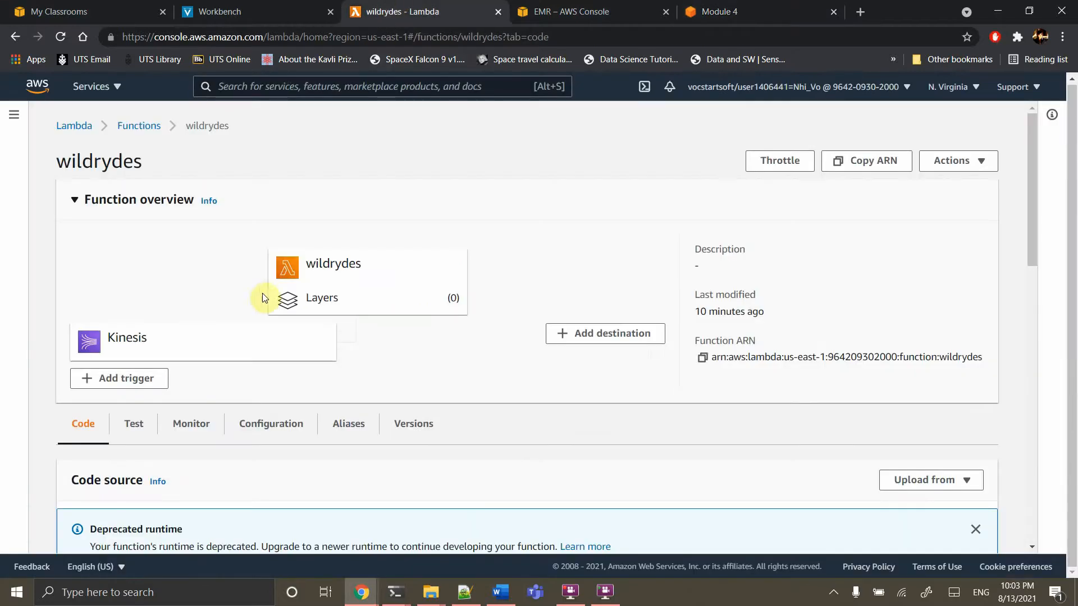
# Open S3 and begin creating a new bucket
pyautogui.click(281, 85)
pyautogui.write('s3')
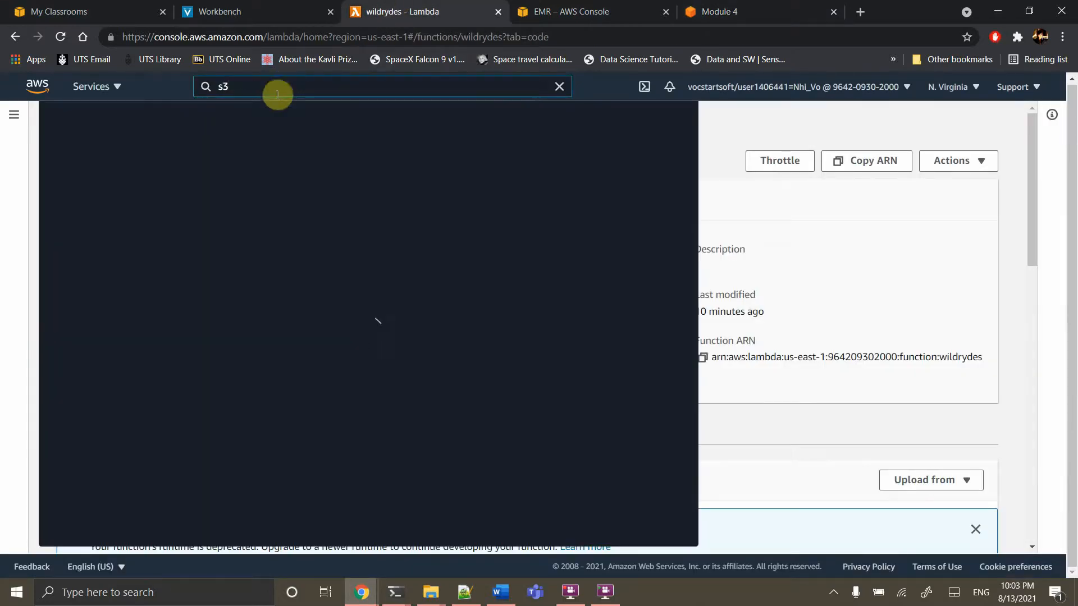
pyautogui.click(260, 194)
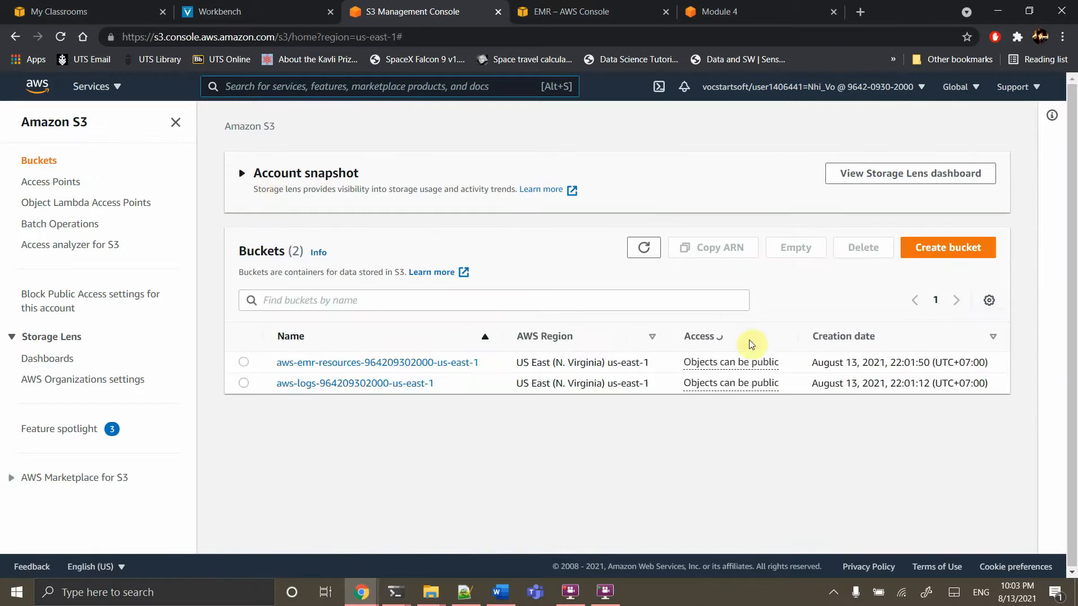
pyautogui.click(954, 248)
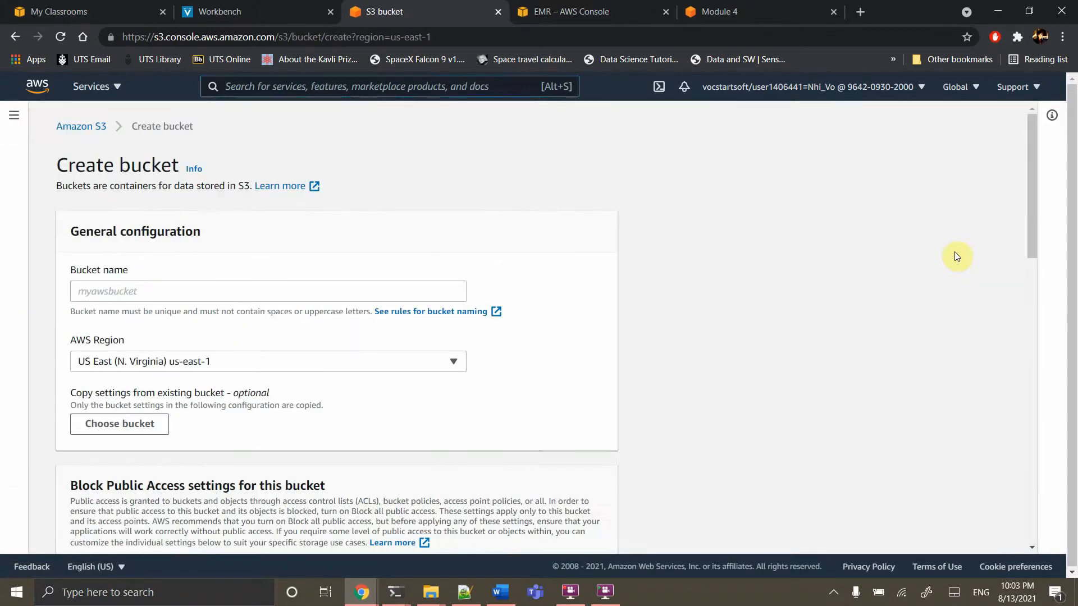
pyautogui.click(235, 289)
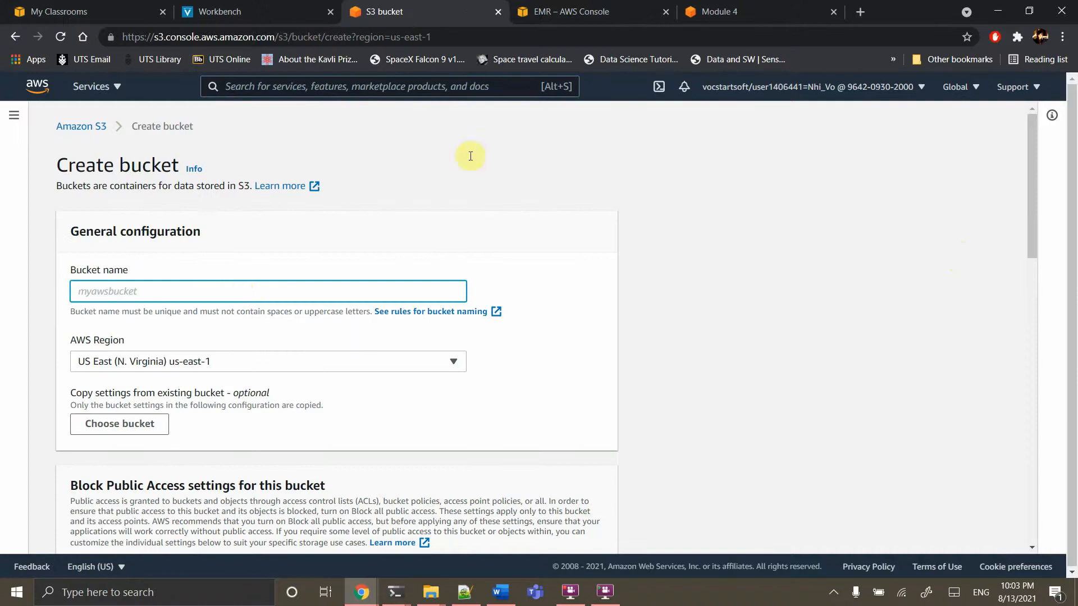
# Copy the wildrydes-data name prefix from the tutorial into the bucket name field
pyautogui.click(736, 10)
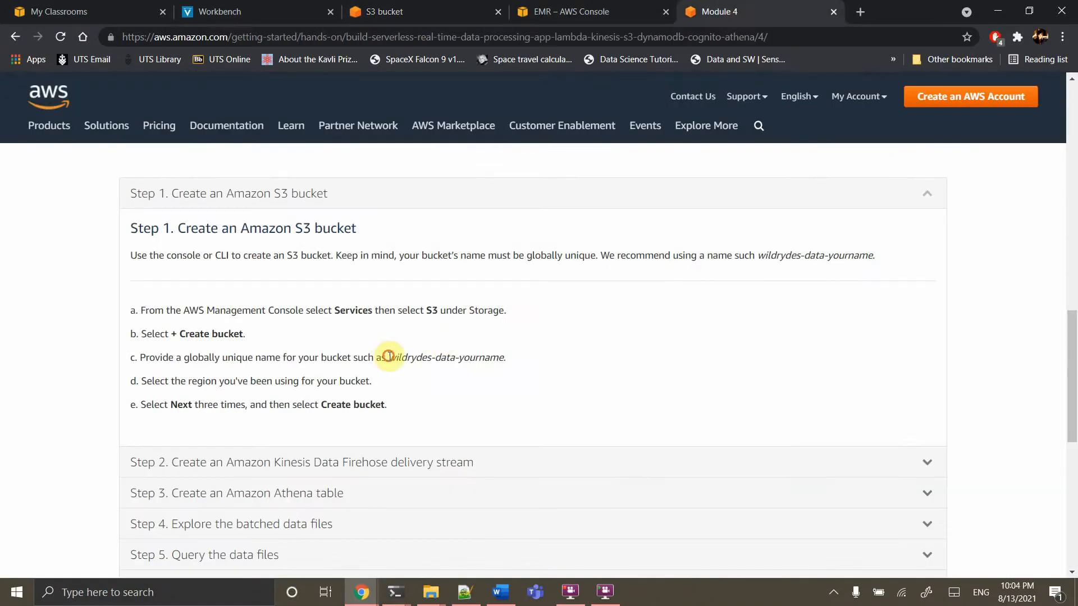
pyautogui.moveTo(388, 357); pyautogui.dragTo(459, 355)
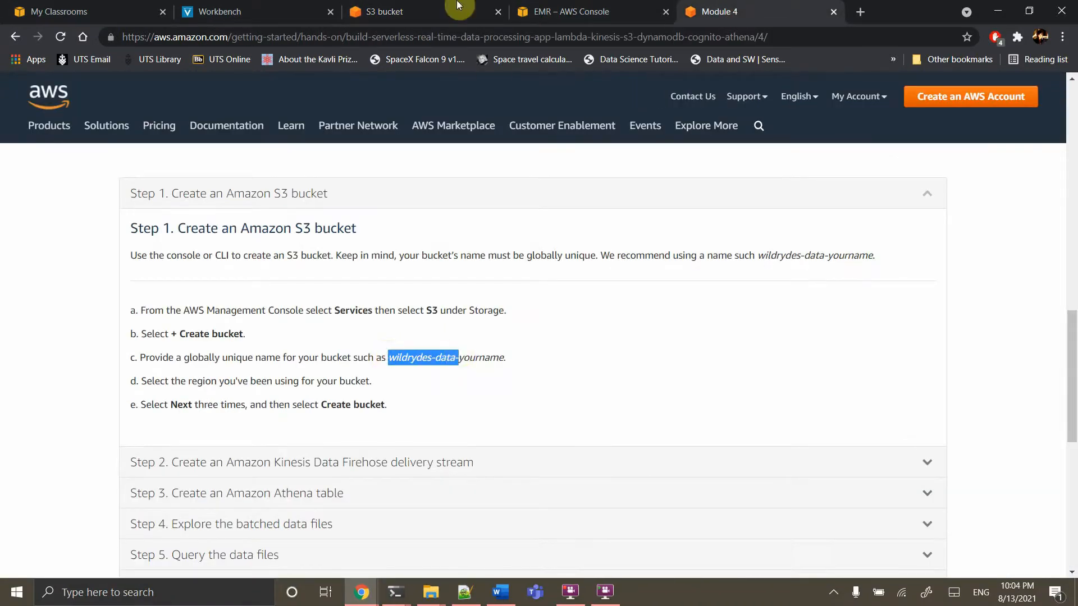
pyautogui.click(393, 12)
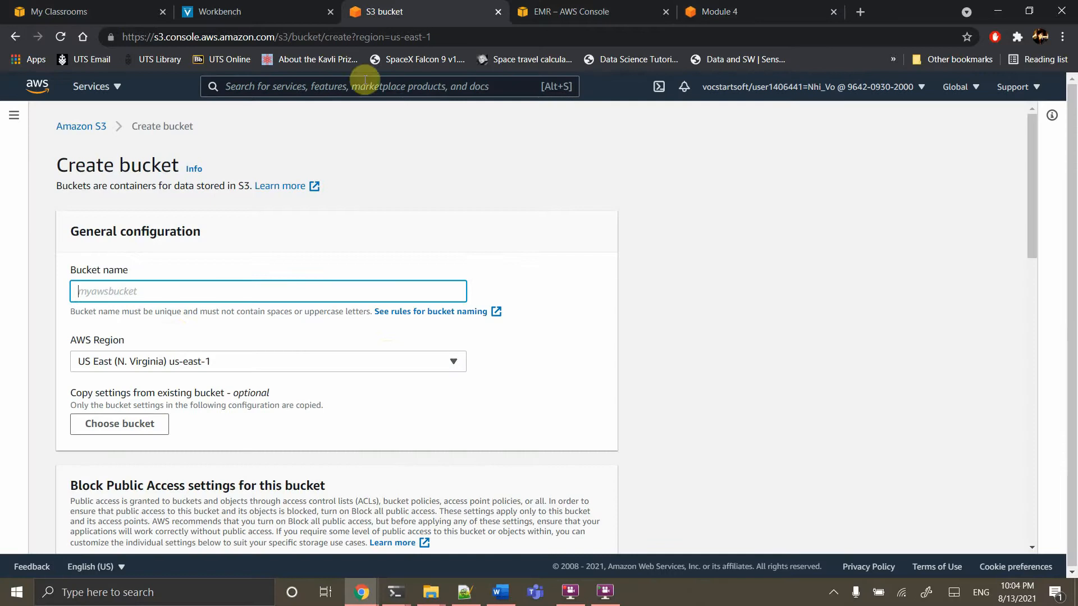
pyautogui.click(161, 287)
pyautogui.write('wildrydes-data-')
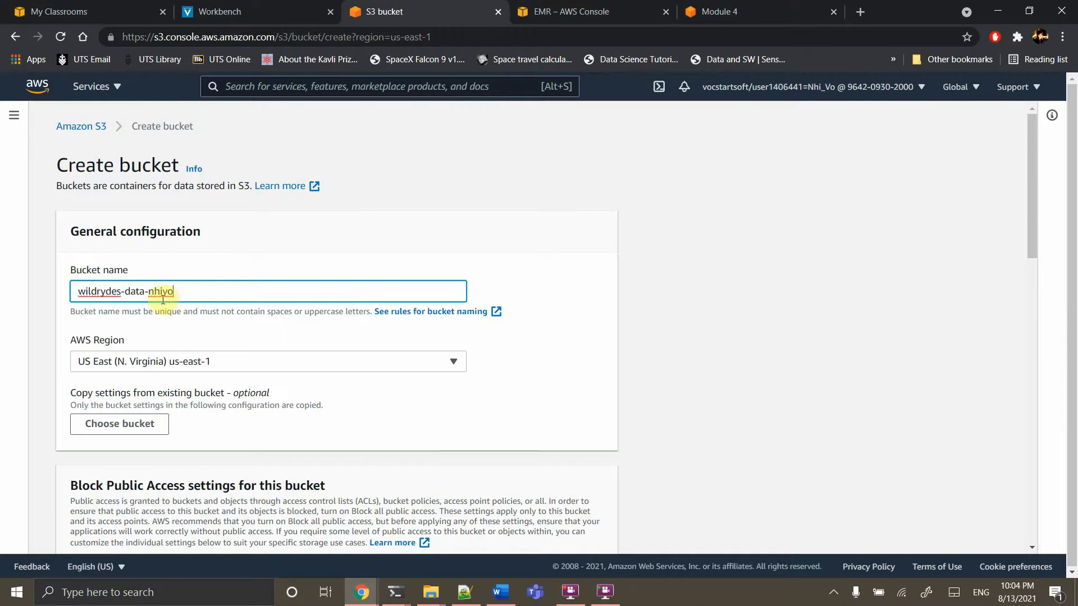
# Keep region us-east-1, create the wildrydes-data-nhivo bucket, and return to the tutorial's Step 1
pyautogui.scroll(-10, 236, 396)
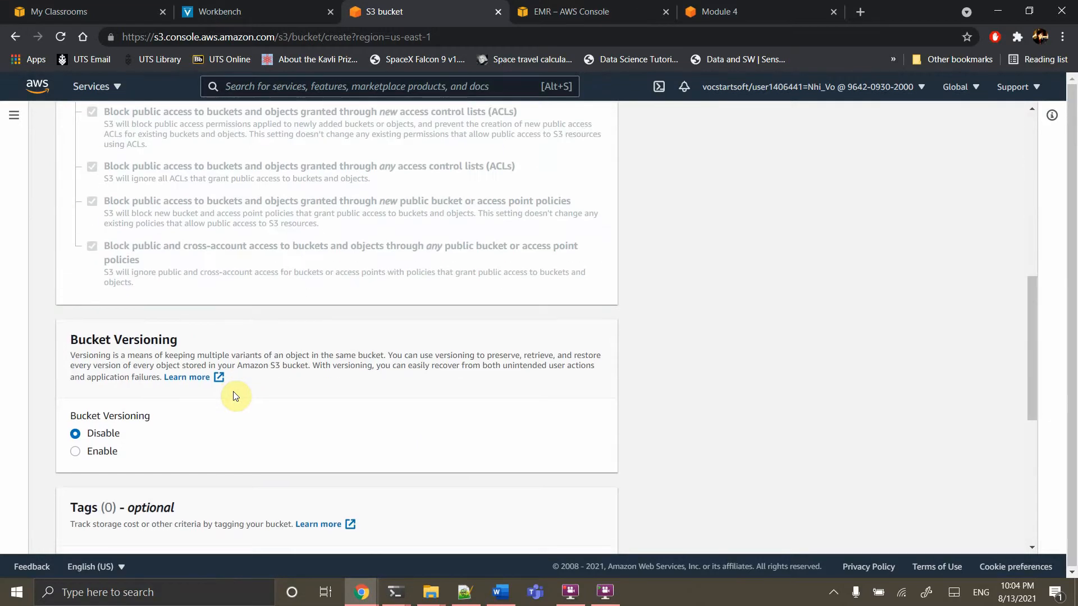
pyautogui.scroll(-5, 236, 396)
pyautogui.scroll(15, 236, 397)
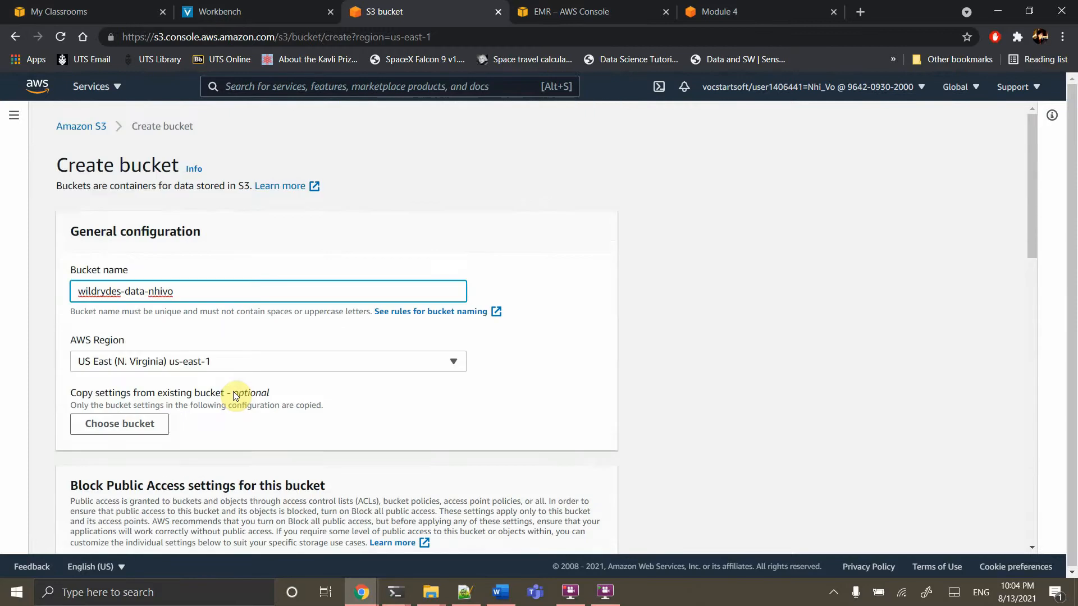
pyautogui.click(195, 359)
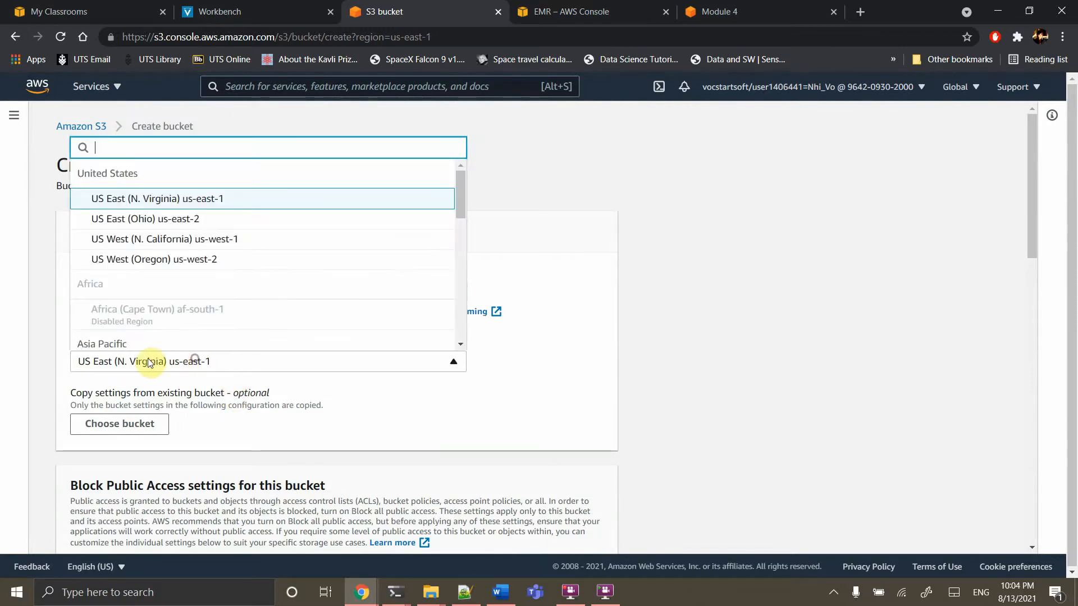
pyautogui.click(319, 420)
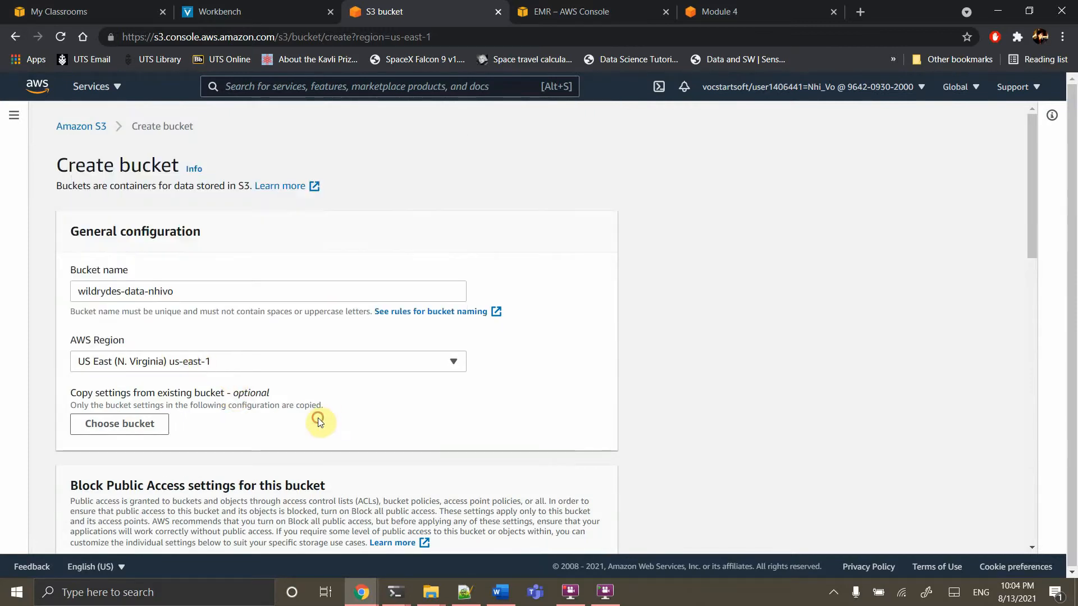
pyautogui.scroll(-5, 319, 420)
pyautogui.scroll(-5, 224, 386)
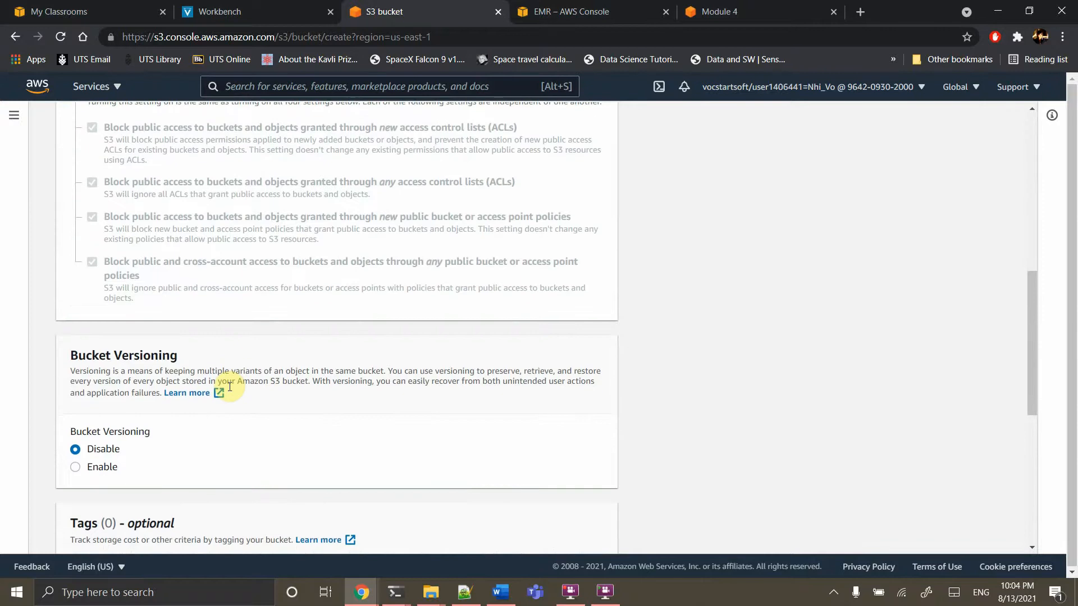
pyautogui.scroll(-2, 229, 386)
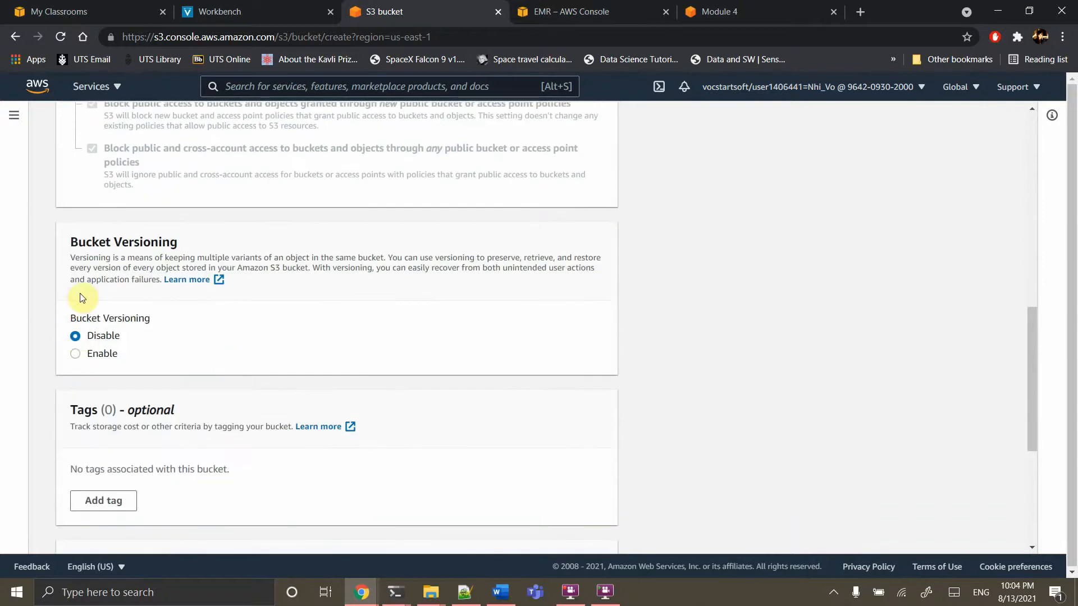
pyautogui.scroll(-5, 245, 361)
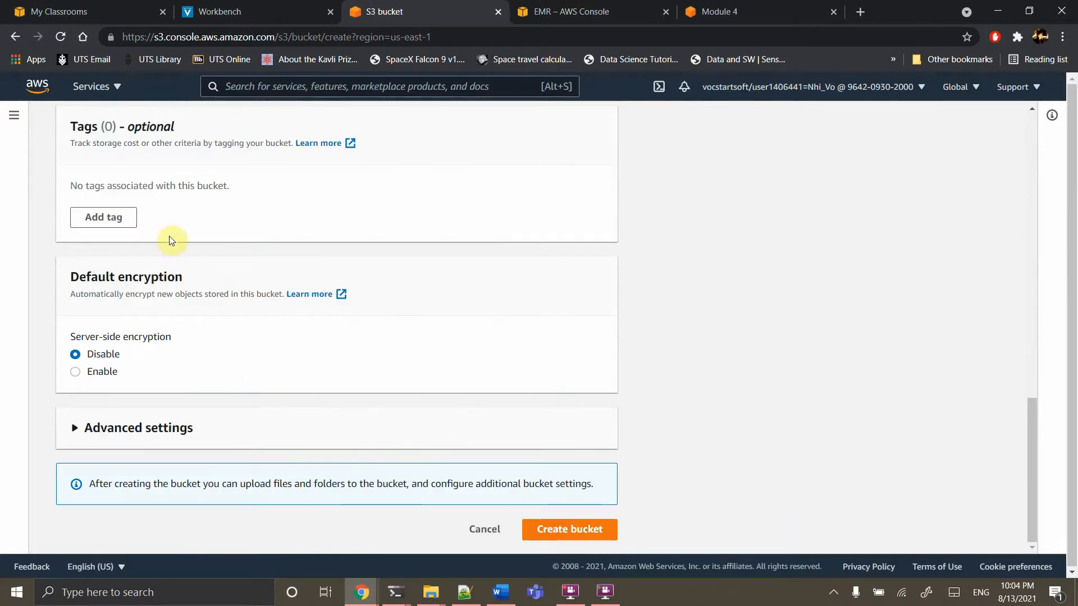
pyautogui.click(571, 531)
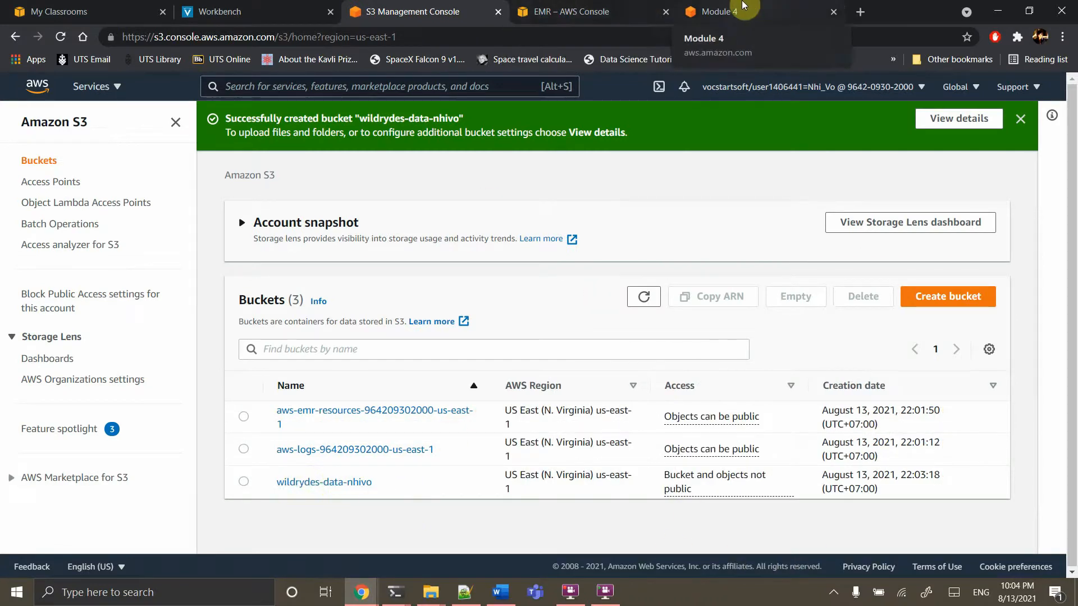
pyautogui.click(716, 12)
pyautogui.scroll(-2, 551, 193)
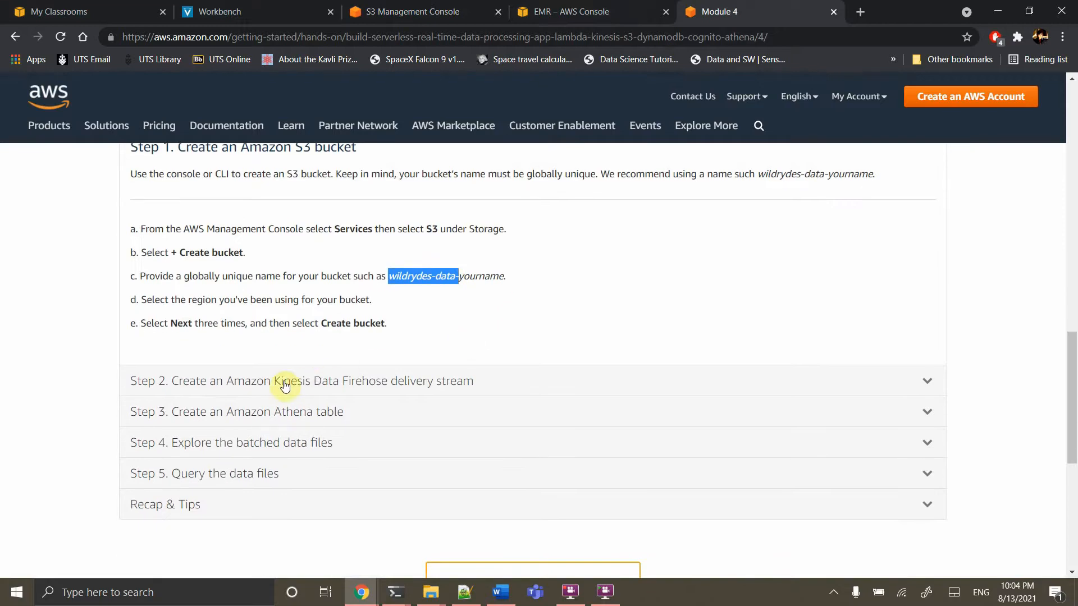
# Expand the tutorial's Step 2 Firehose delivery stream instructions and return to the S3 console tab
pyautogui.click(378, 387)
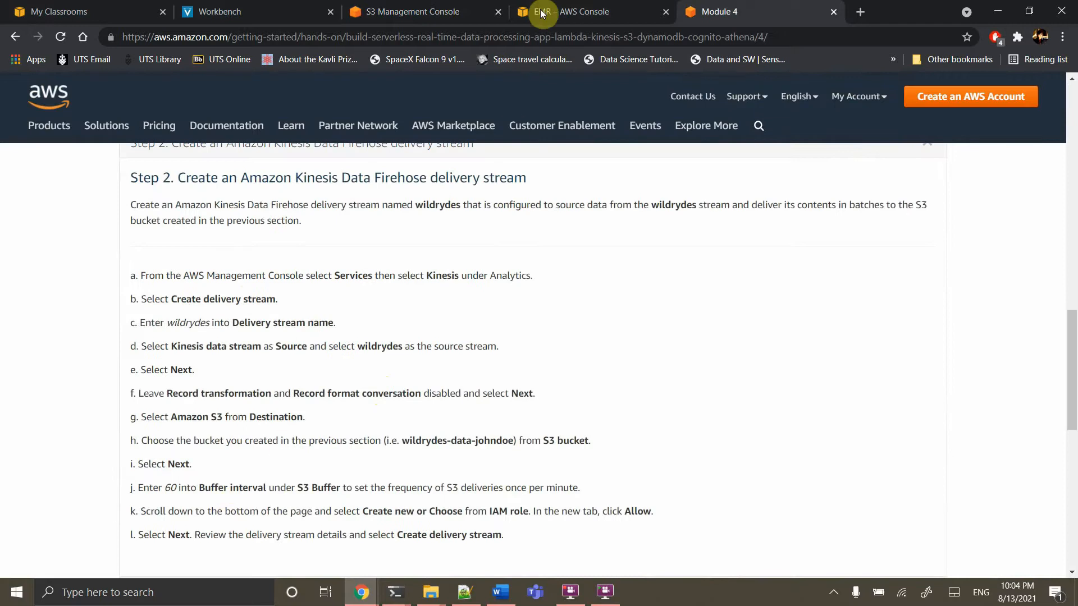
pyautogui.click(563, 10)
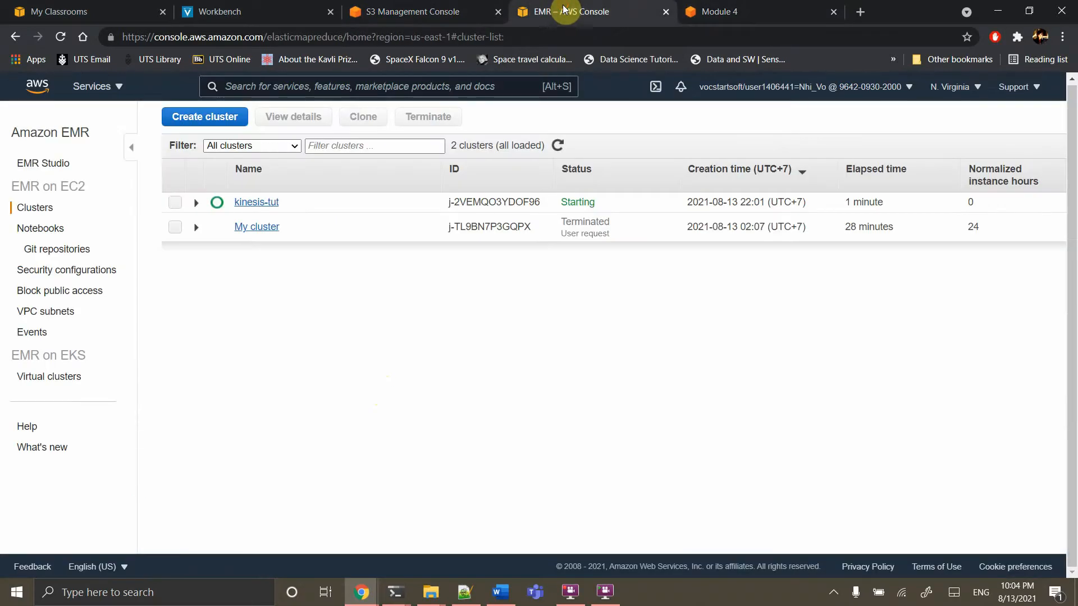
pyautogui.click(432, 11)
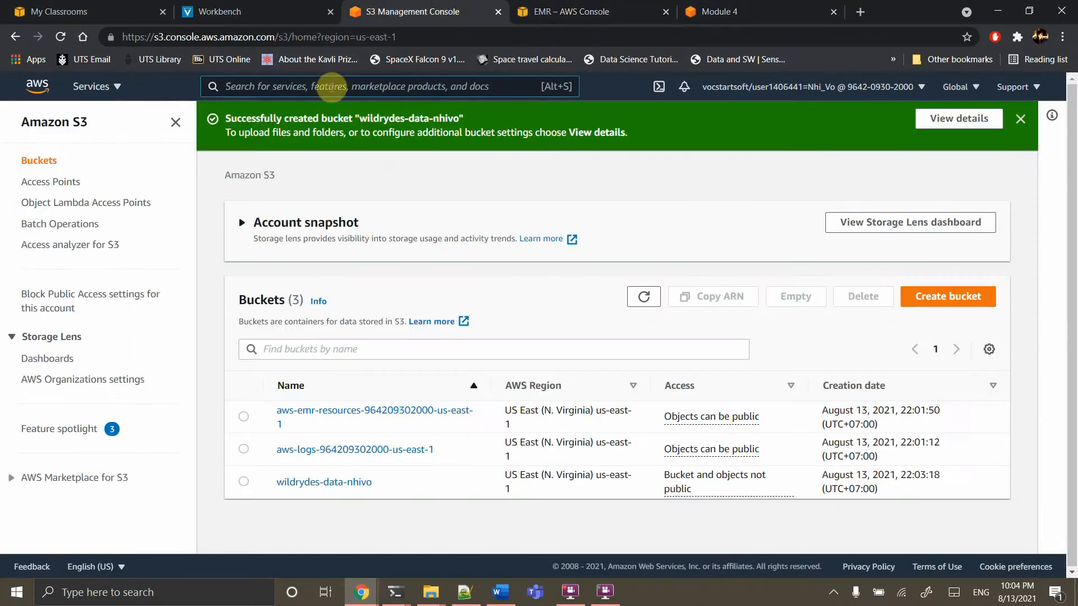
# Search services for 'kin' and open the Amazon Kinesis dashboard
pyautogui.click(331, 87)
pyautogui.write('kin')
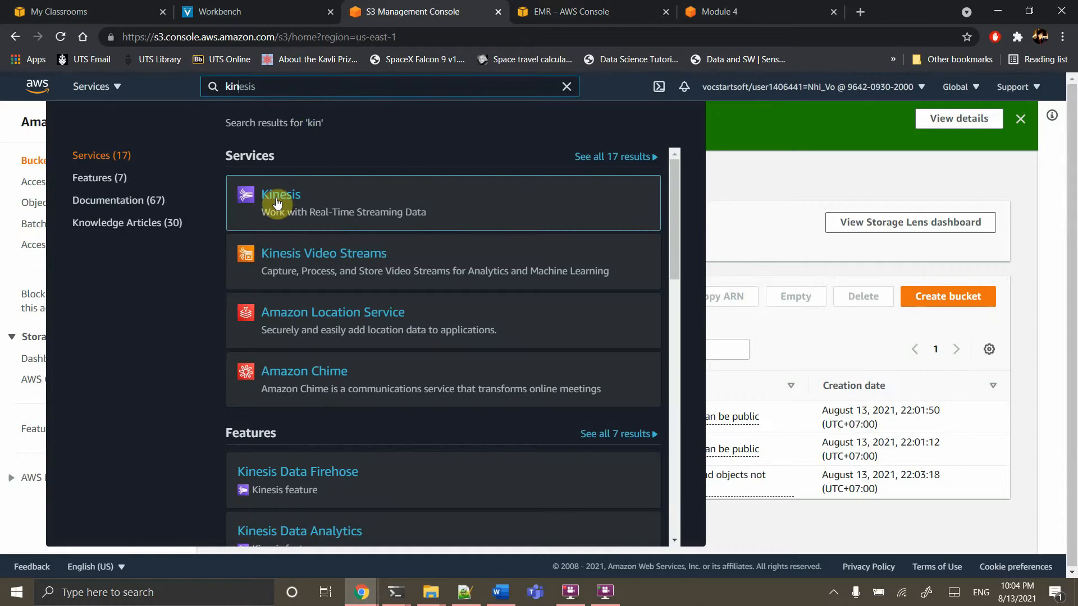
pyautogui.click(277, 201)
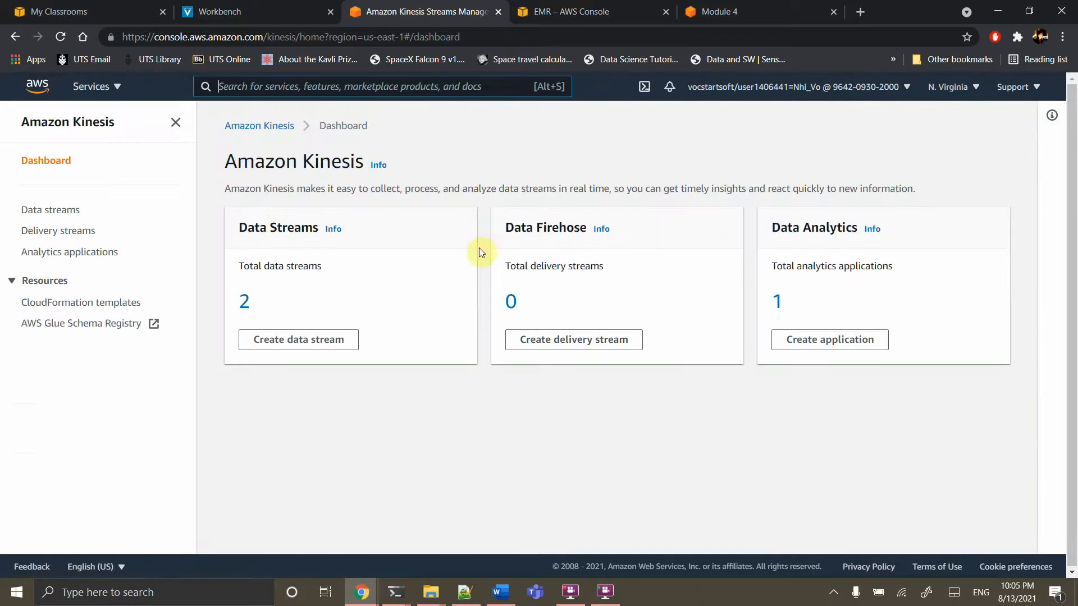
# Start a new Firehose delivery stream named wildrydesDelivery
pyautogui.click(559, 348)
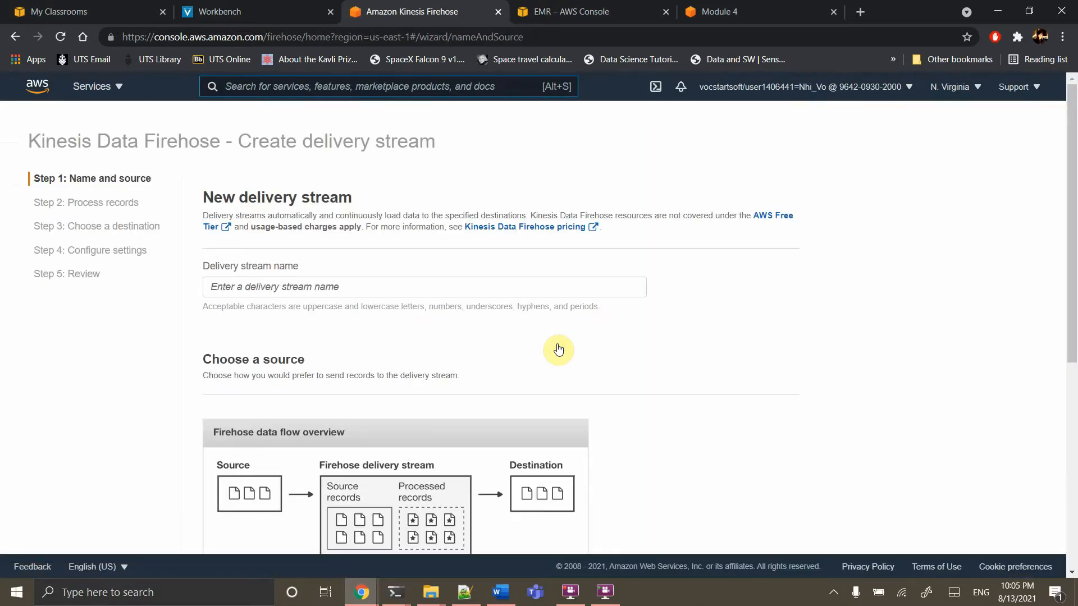
pyautogui.click(405, 283)
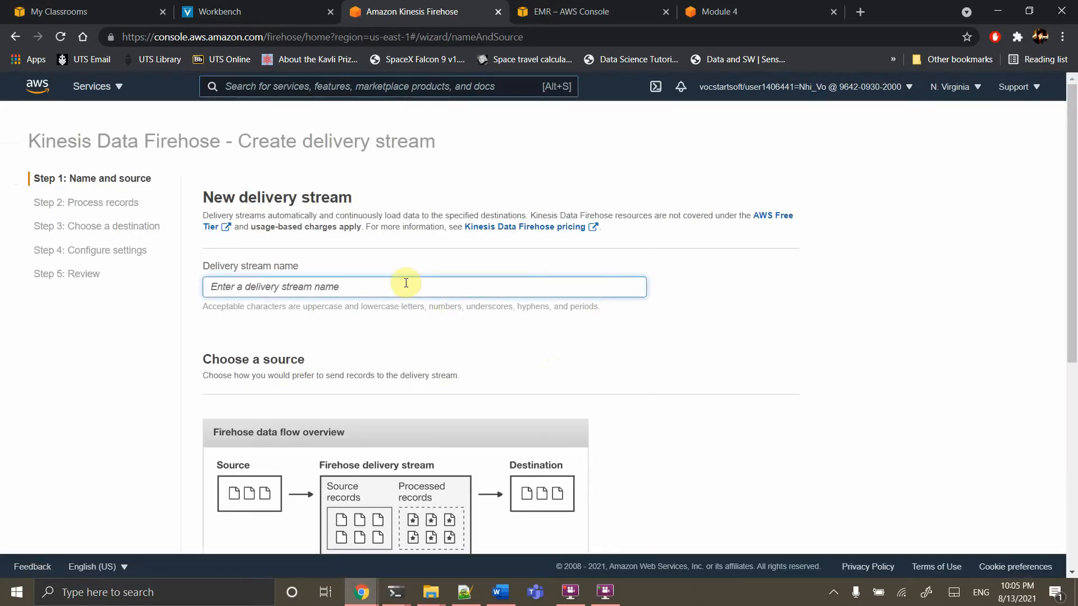
pyautogui.write('wildrydesDe')
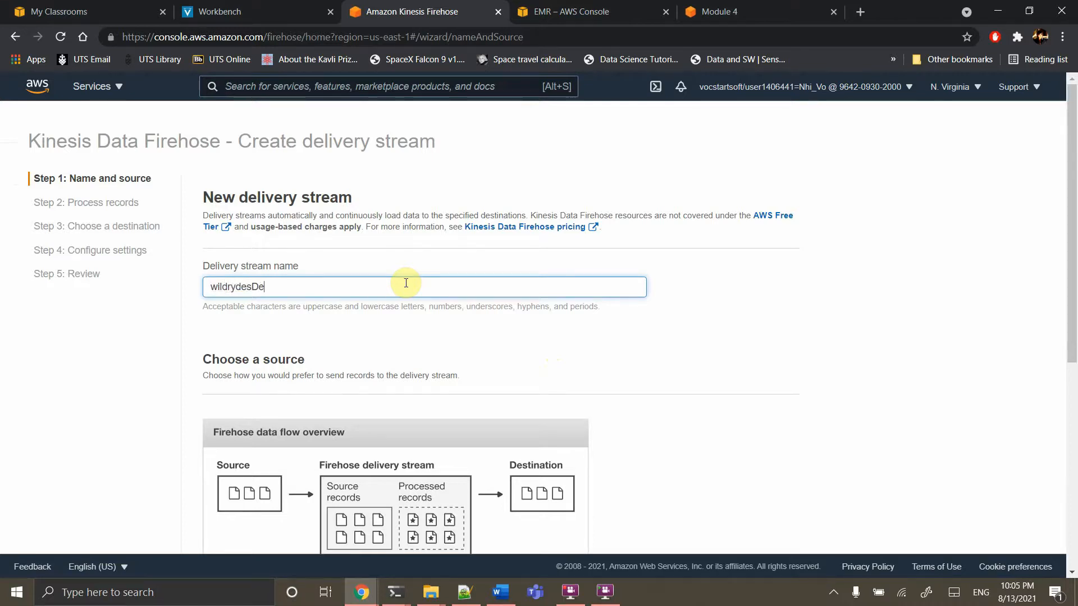
pyautogui.write('livery')
pyautogui.scroll(-5, 406, 282)
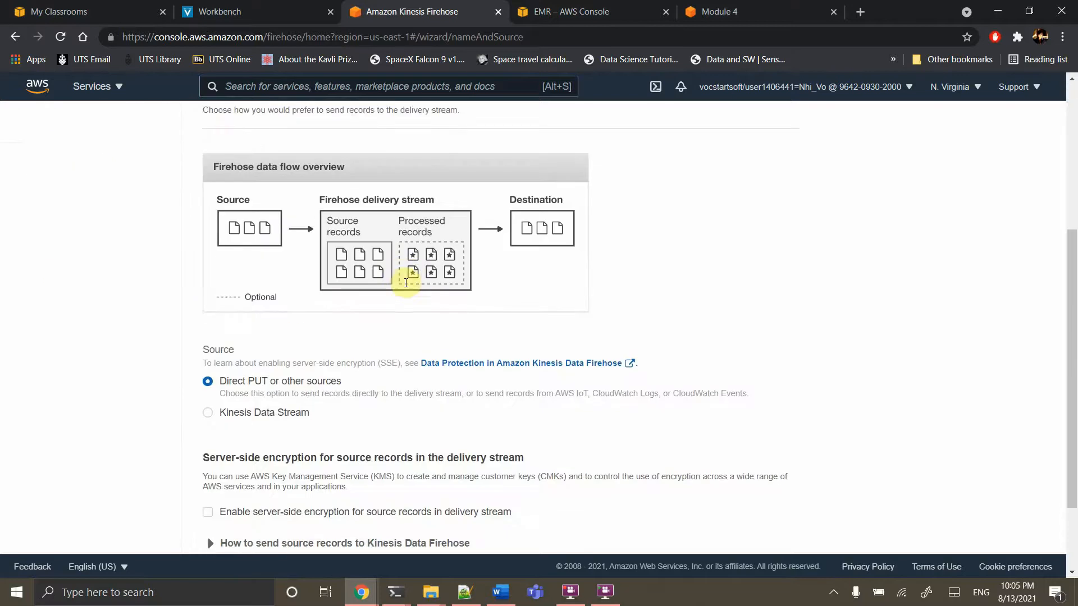
pyautogui.scroll(-2, 407, 286)
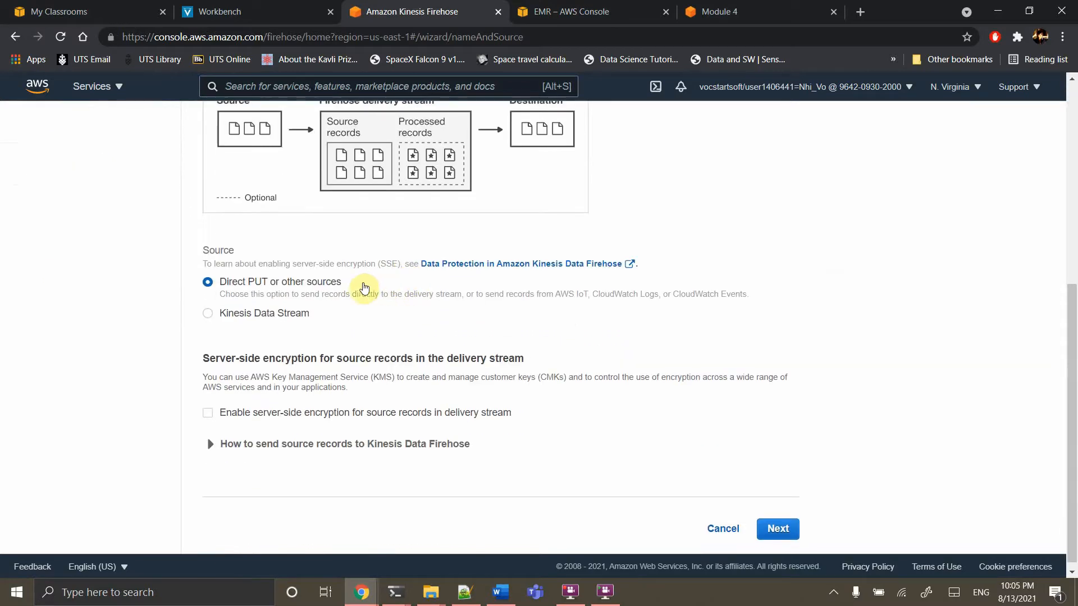
pyautogui.scroll(-1, 372, 424)
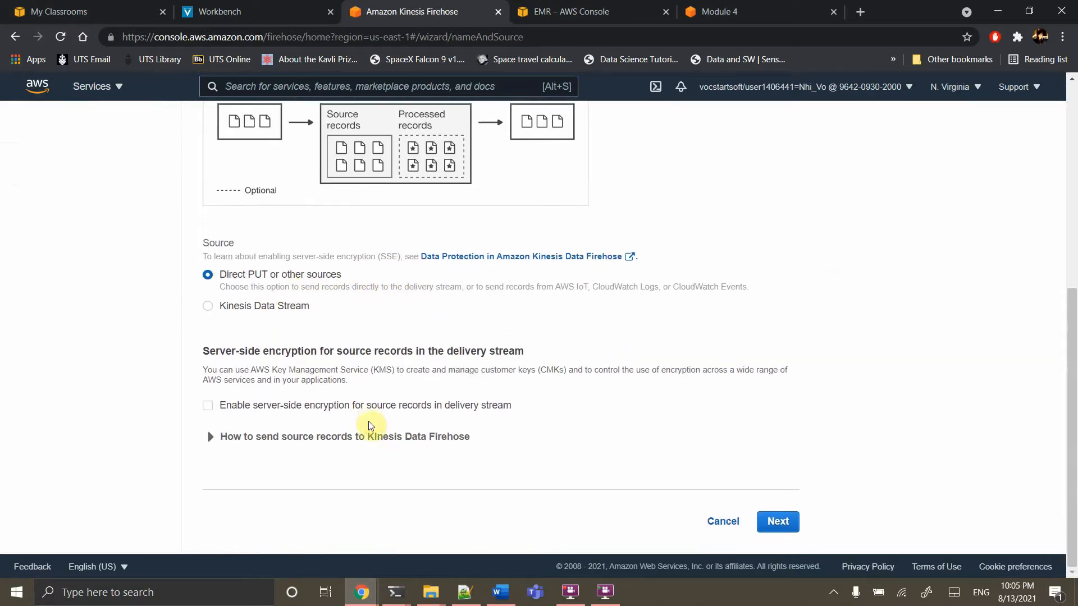
# Use the wildrydes Kinesis Data Stream as the source and continue to Process records
pyautogui.click(276, 308)
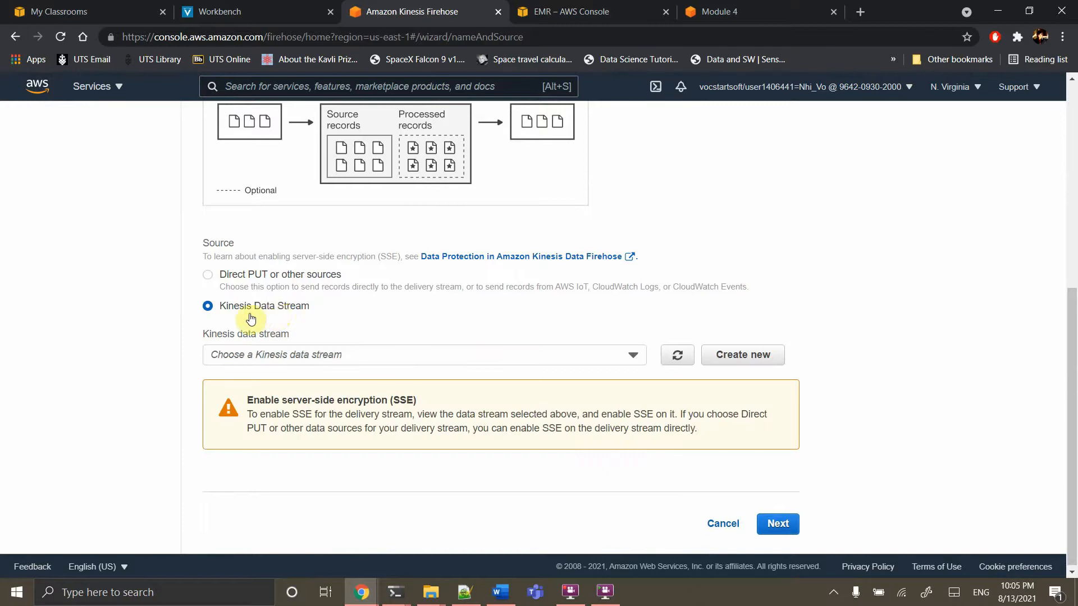
pyautogui.click(306, 355)
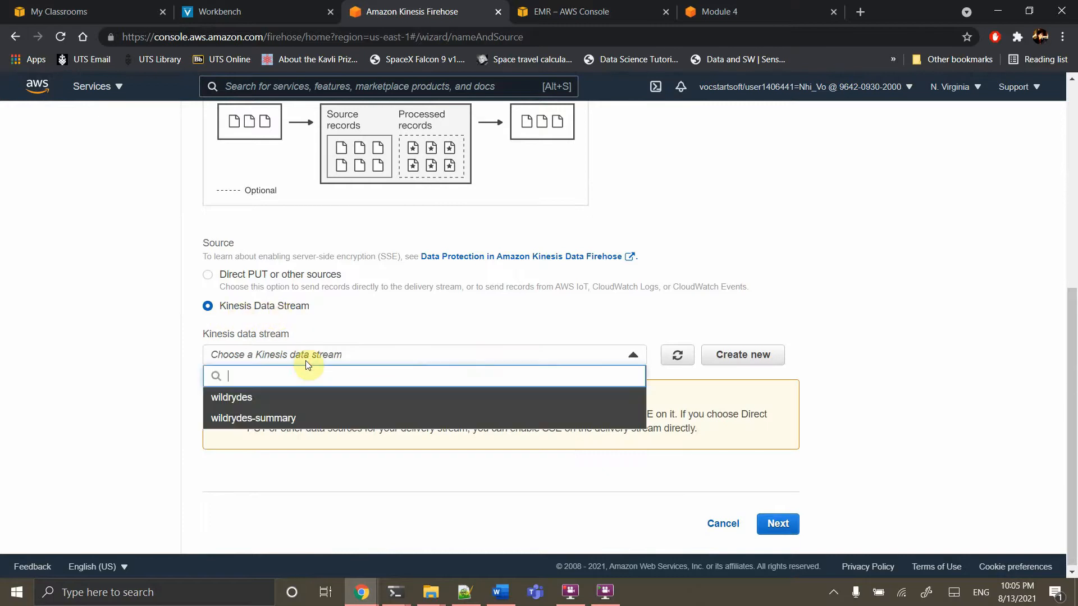
pyautogui.click(254, 401)
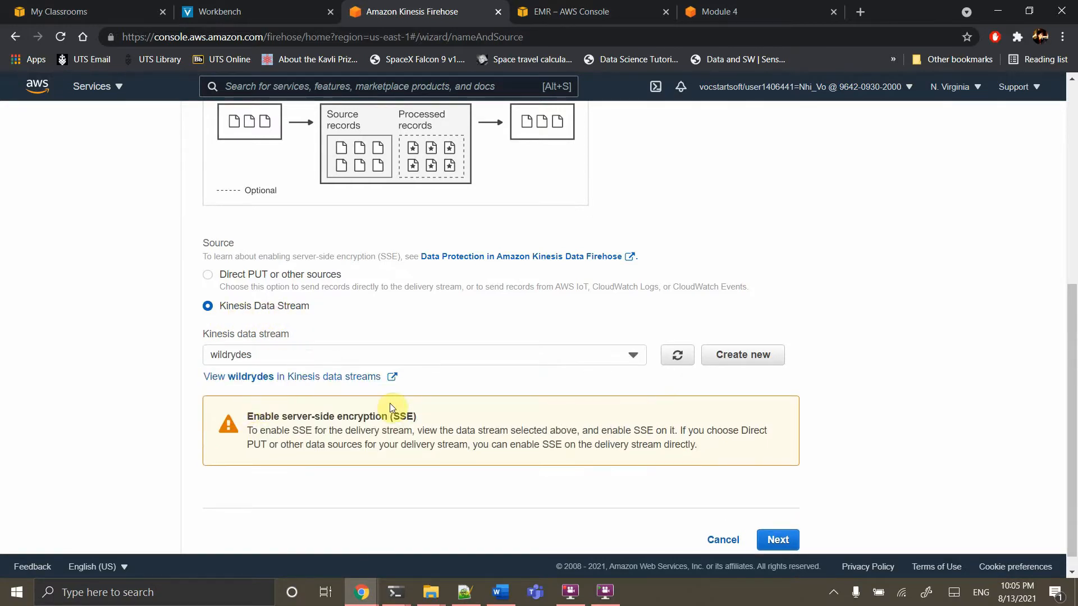
pyautogui.scroll(2, 522, 398)
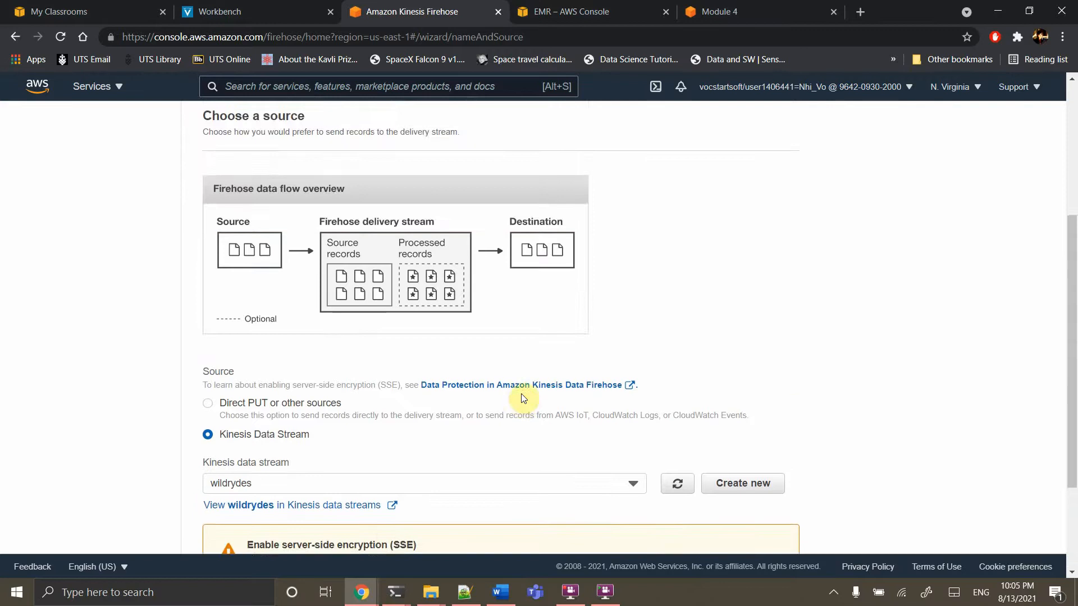
pyautogui.scroll(-3, 524, 399)
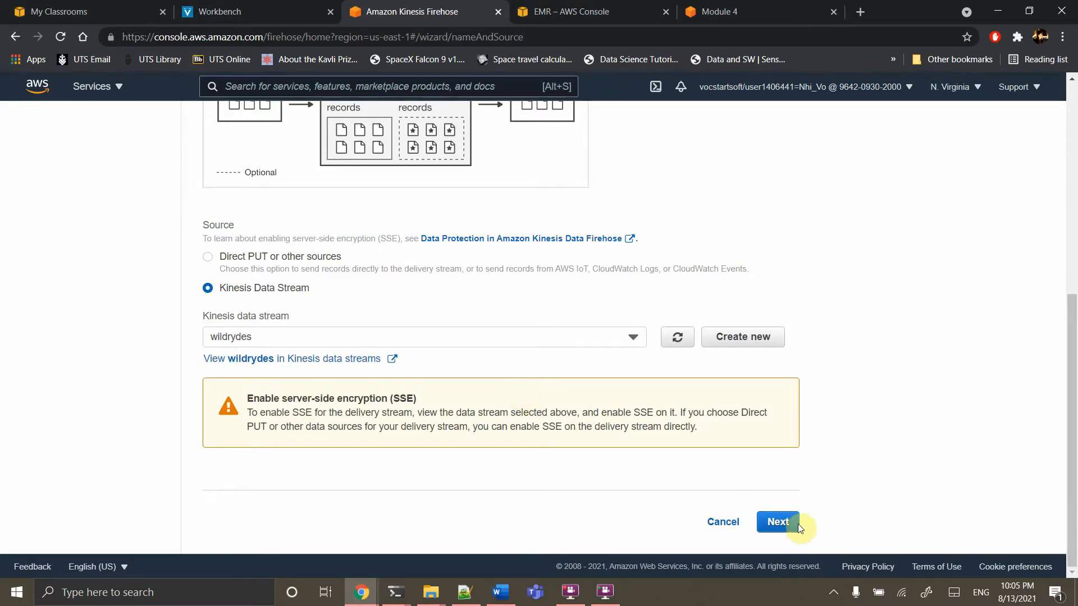
pyautogui.click(778, 522)
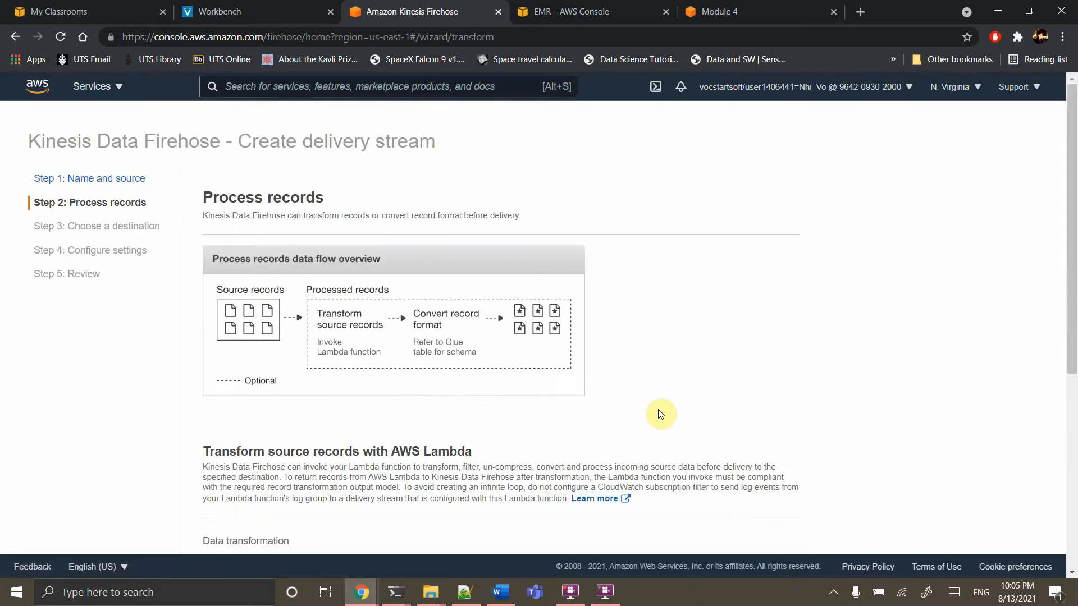
# Leave record processing unchanged and move on to the destination step
pyautogui.scroll(-2, 662, 415)
pyautogui.scroll(-2, 661, 413)
pyautogui.scroll(-2, 661, 414)
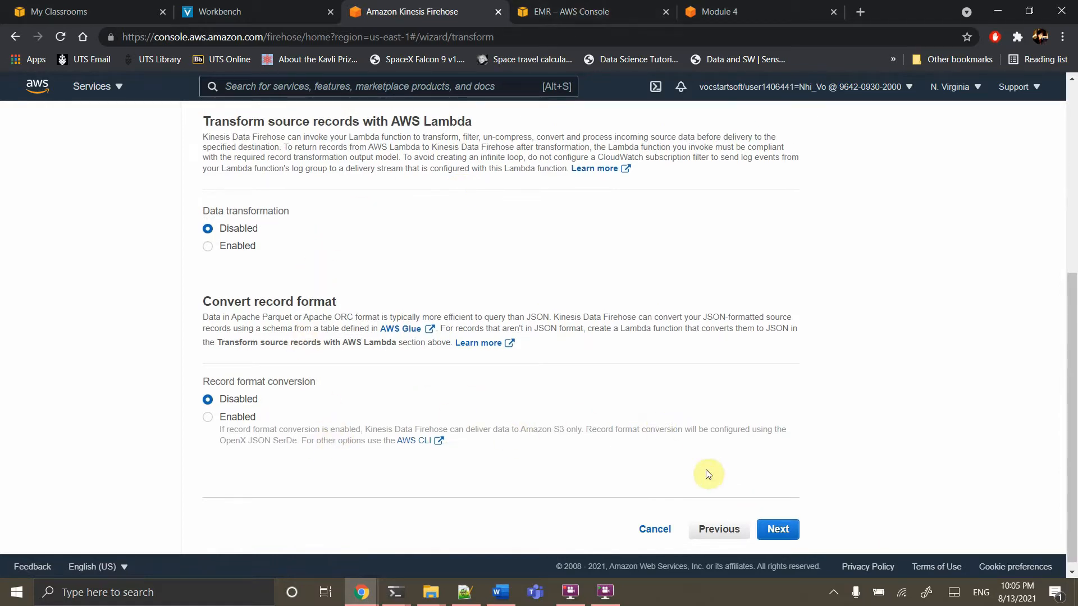
pyautogui.click(783, 531)
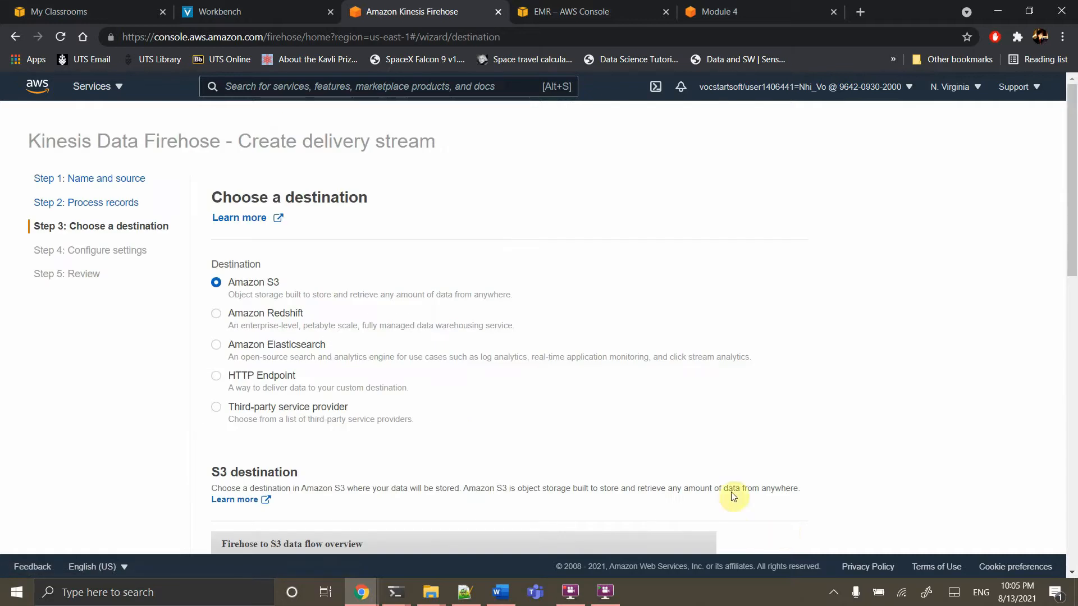
# Pick the wildrydes-data-nhivo bucket as destination, keeping the default YYYY/MM/dd/HH prefixes
pyautogui.scroll(-1, 589, 416)
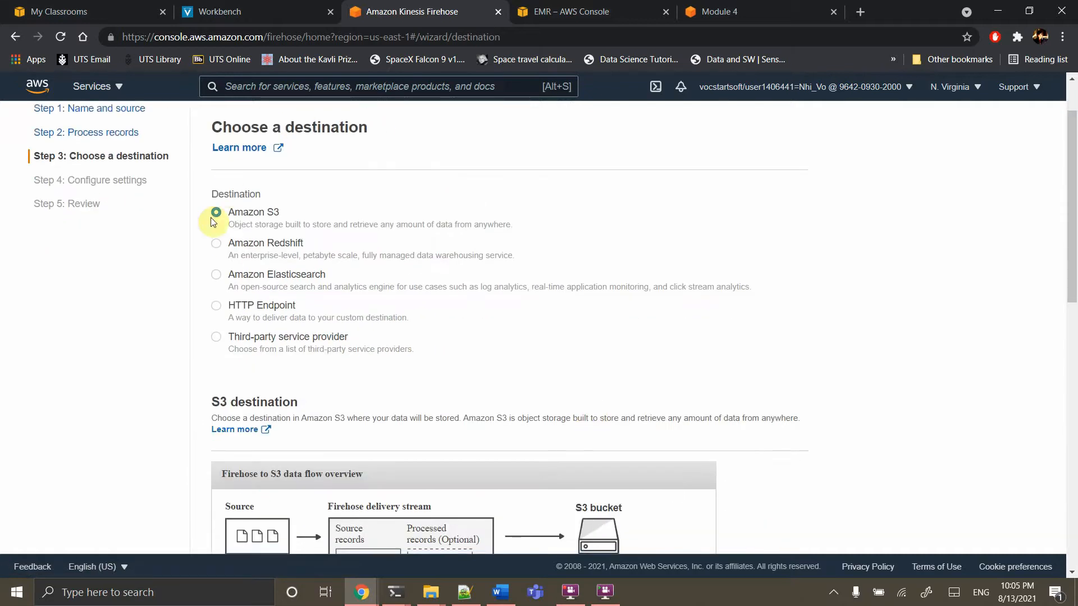
pyautogui.scroll(-4, 455, 297)
pyautogui.scroll(-2, 455, 297)
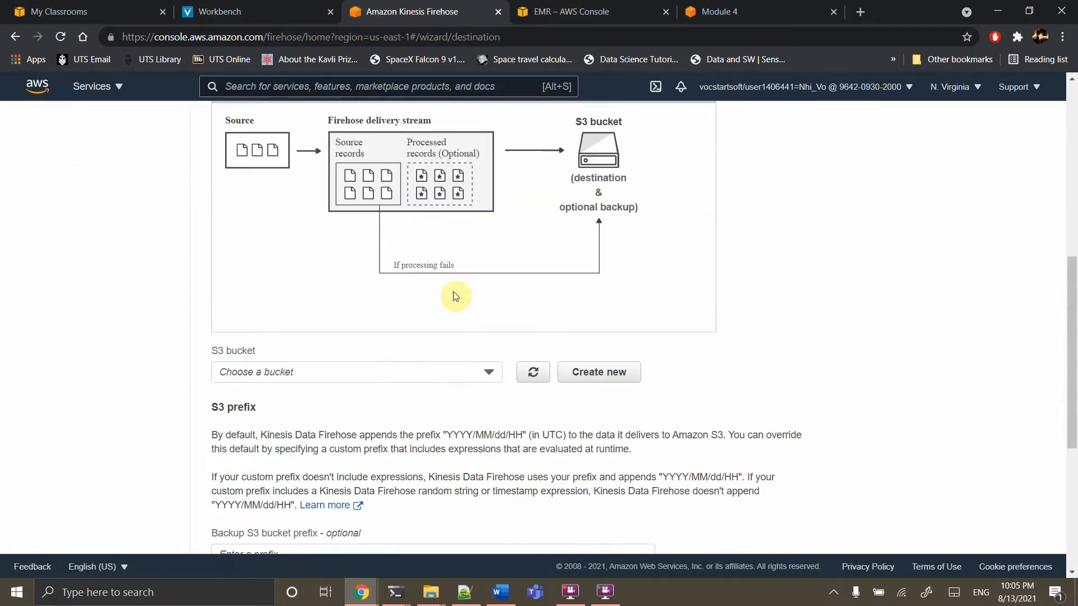
pyautogui.click(396, 359)
pyautogui.click(299, 441)
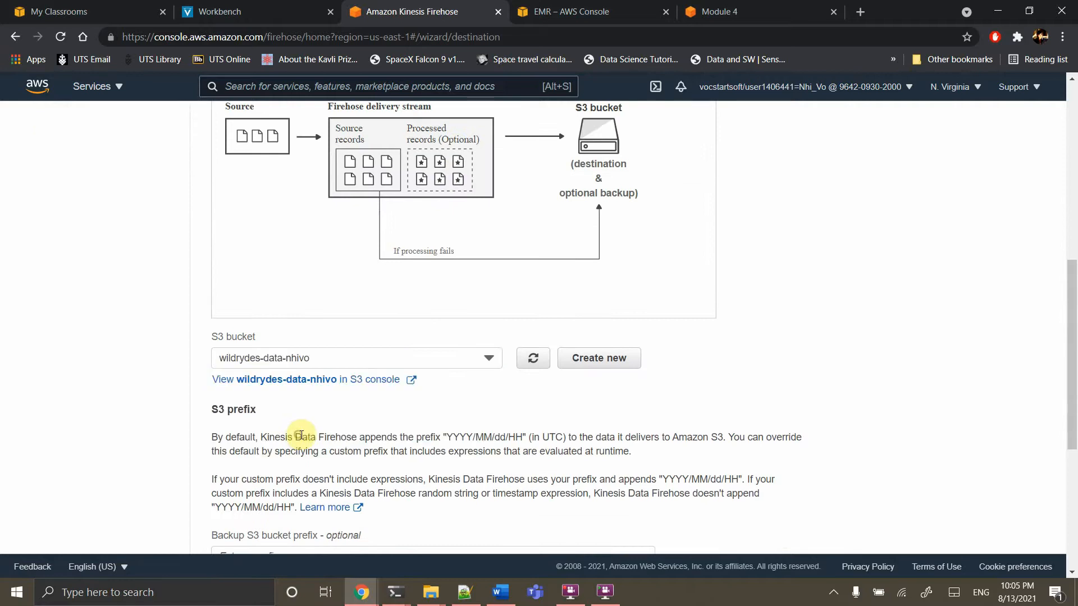
pyautogui.scroll(-5, 403, 454)
pyautogui.scroll(-1, 402, 452)
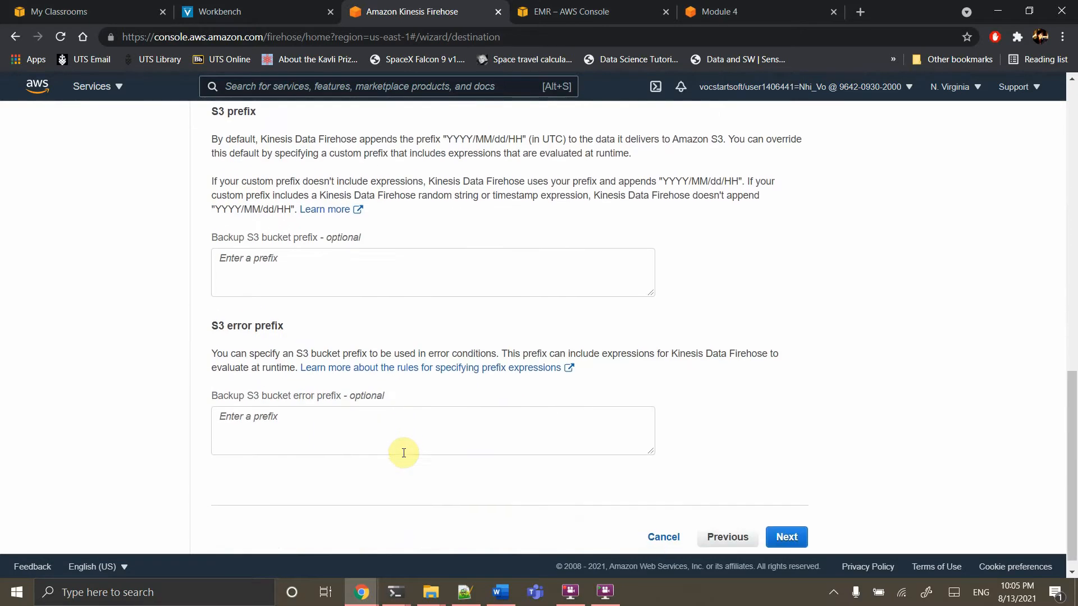
pyautogui.scroll(1, 406, 454)
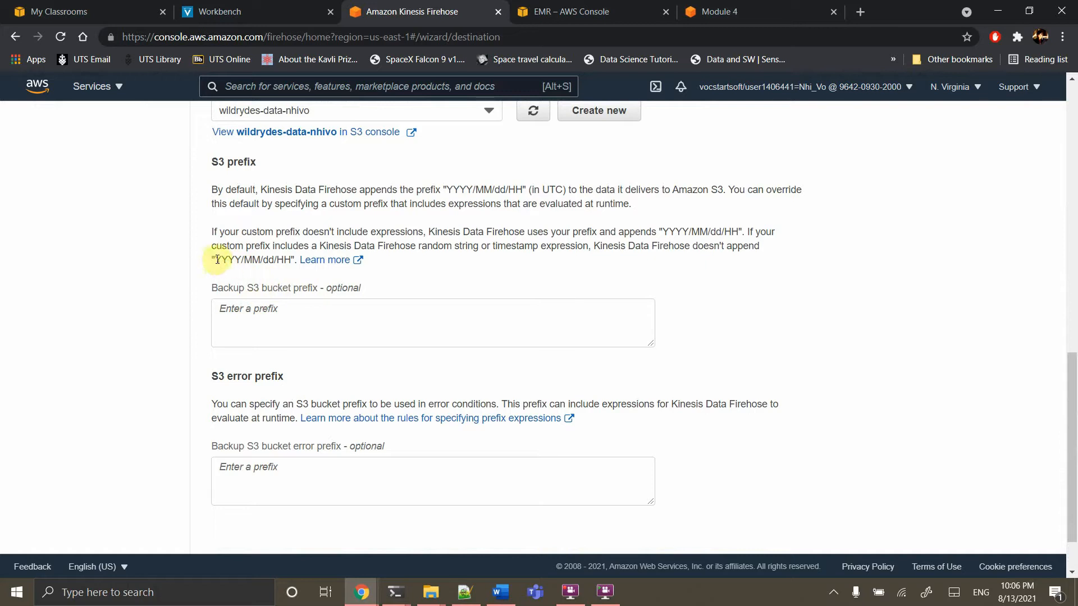
pyautogui.moveTo(217, 261); pyautogui.dragTo(274, 263)
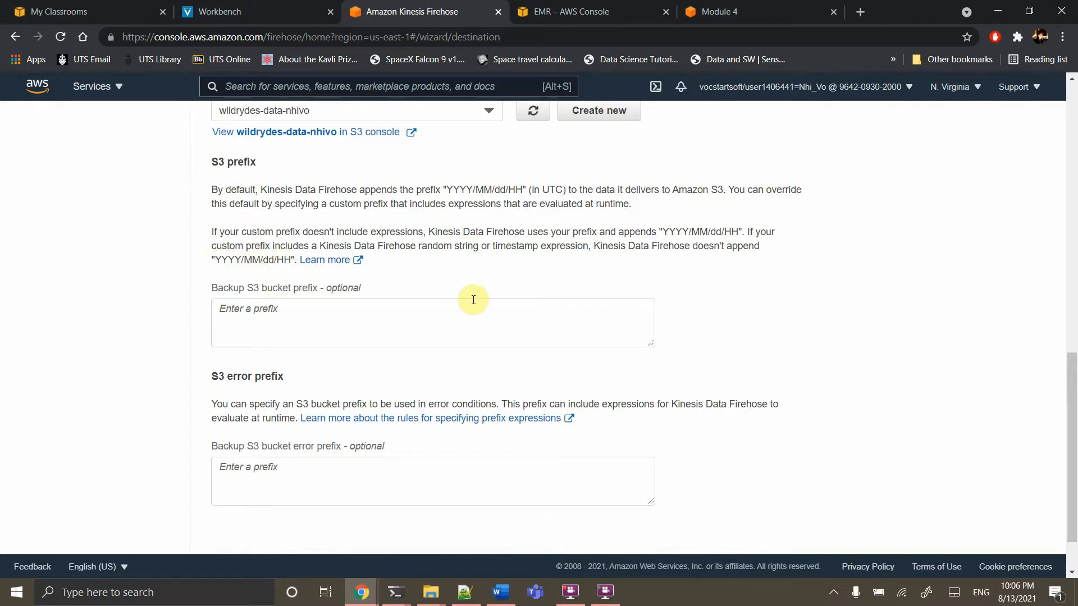
pyautogui.scroll(-1, 473, 300)
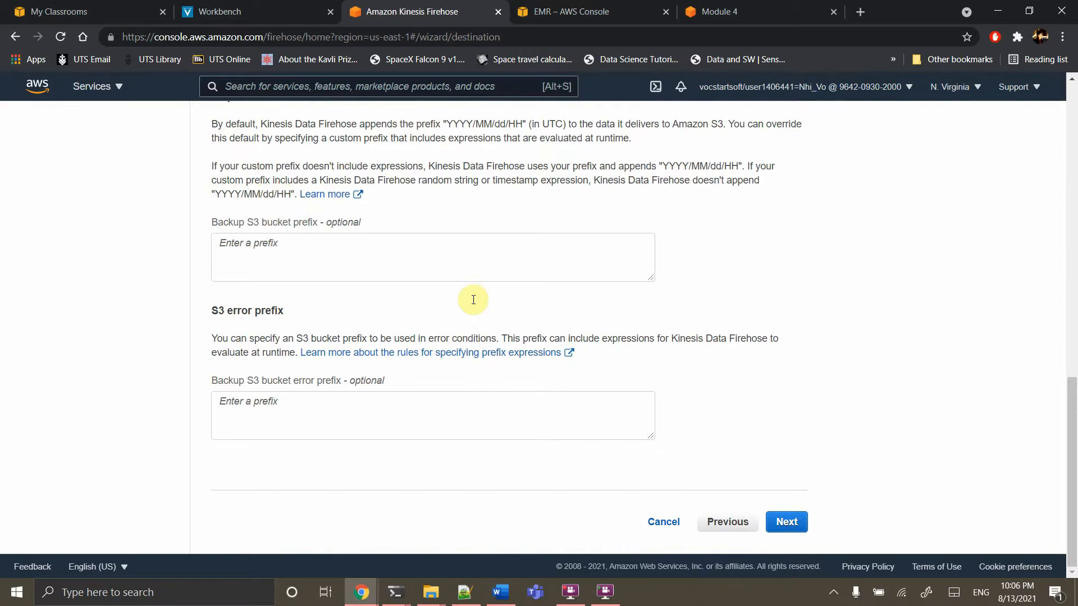
# Set the buffer size to 1 MiB and the buffer interval to 60 seconds
pyautogui.click(796, 525)
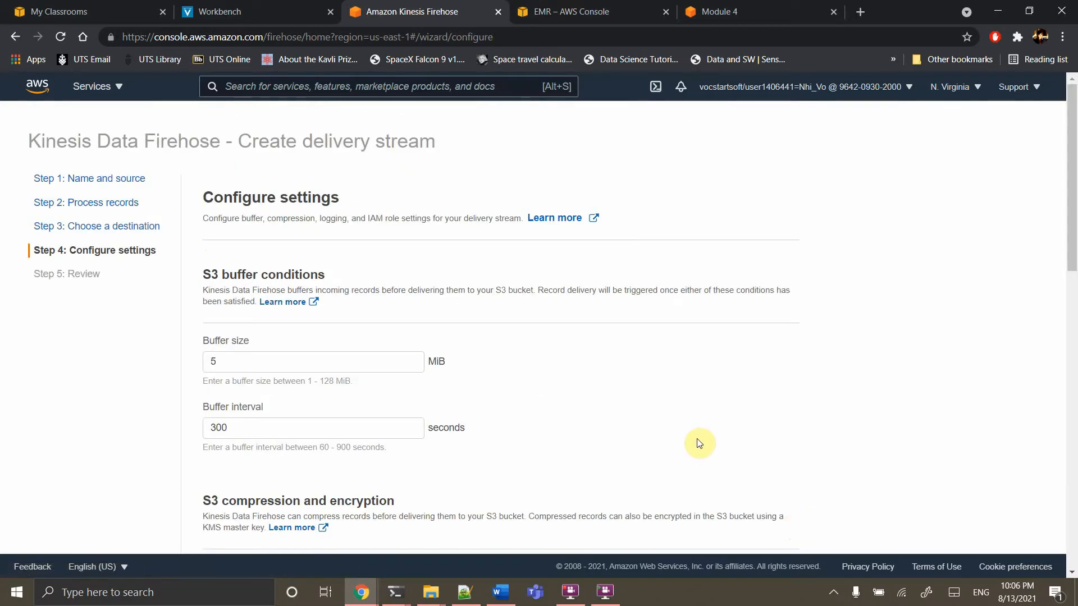
pyautogui.scroll(-1, 315, 409)
pyautogui.doubleClick(239, 303)
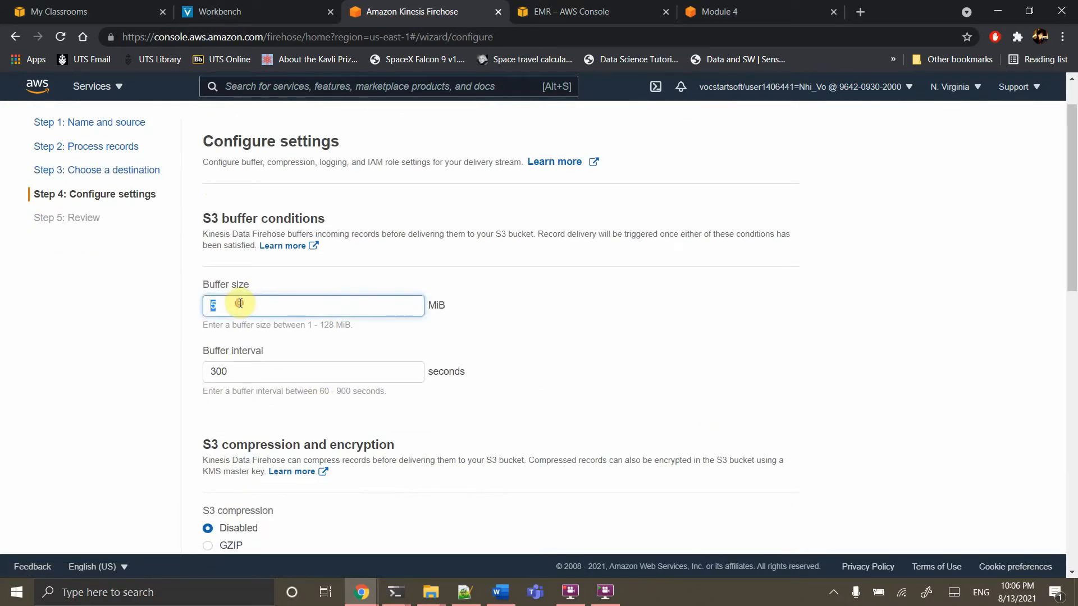
pyautogui.doubleClick(243, 373)
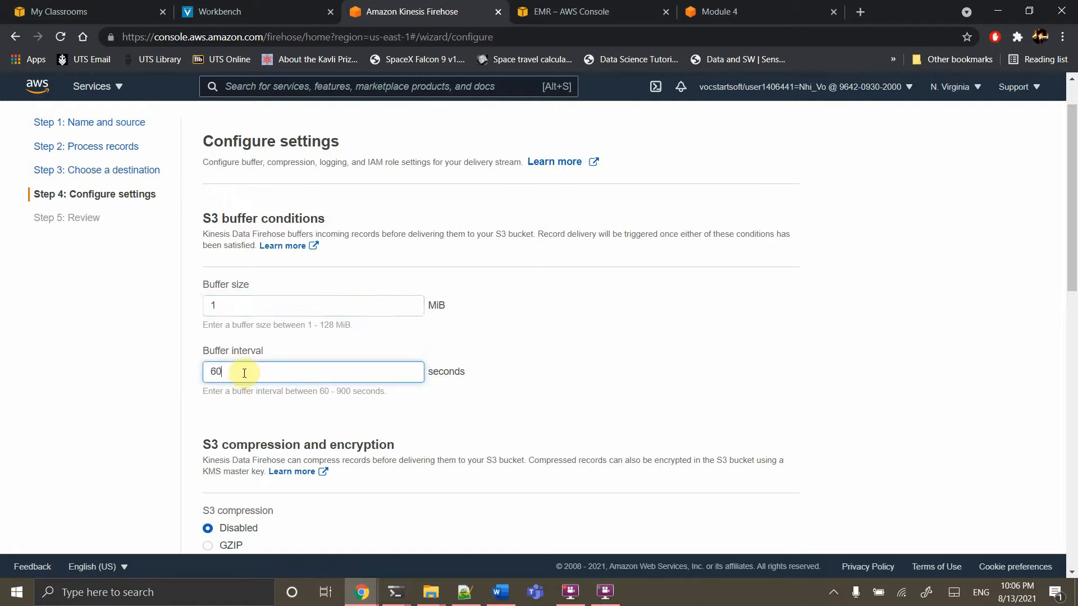
pyautogui.click(612, 375)
pyautogui.scroll(-2, 612, 375)
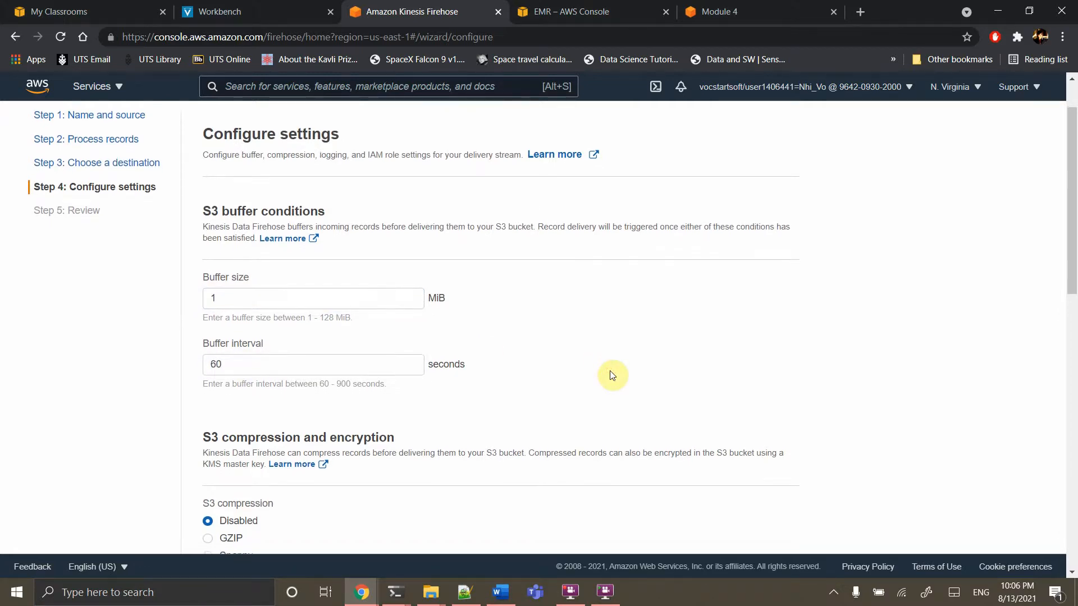
pyautogui.scroll(-3, 612, 375)
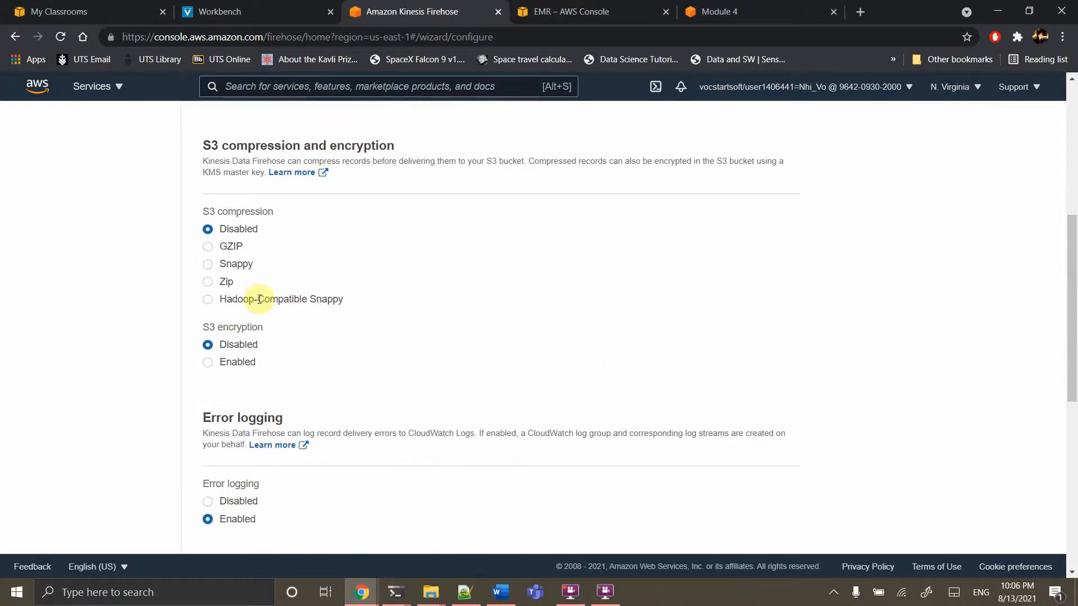
pyautogui.scroll(-2, 483, 330)
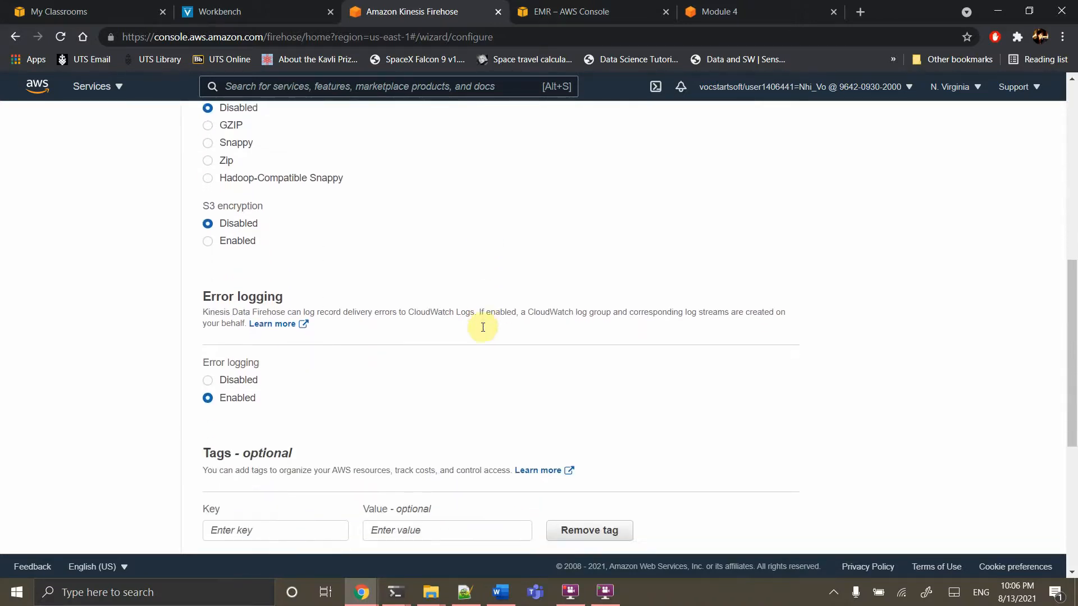
pyautogui.scroll(-6, 373, 363)
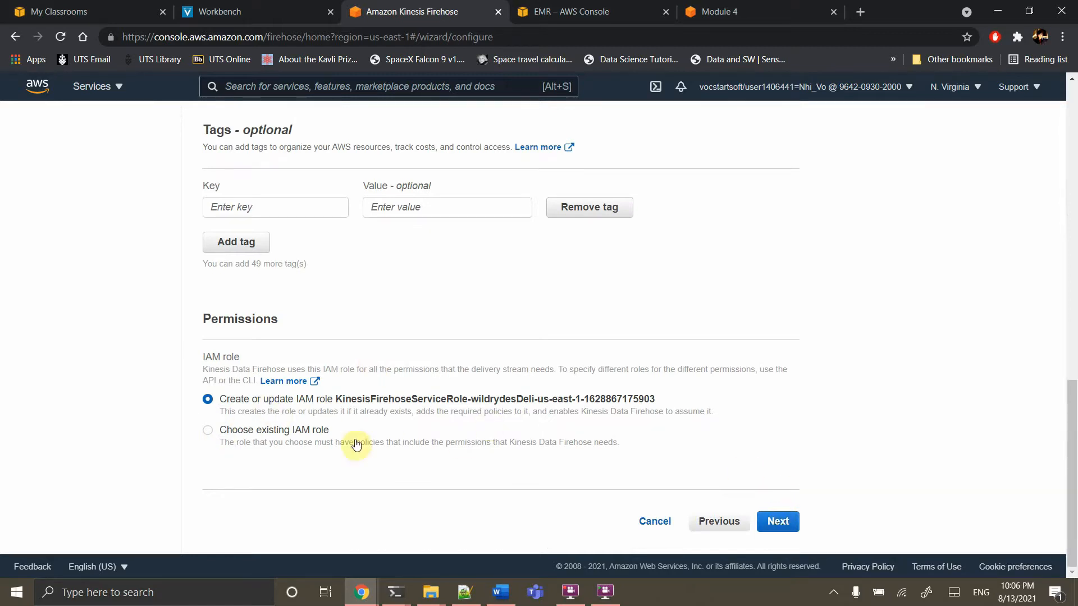
# Review the settings and create the wildrydesDelivery delivery stream
pyautogui.click(784, 523)
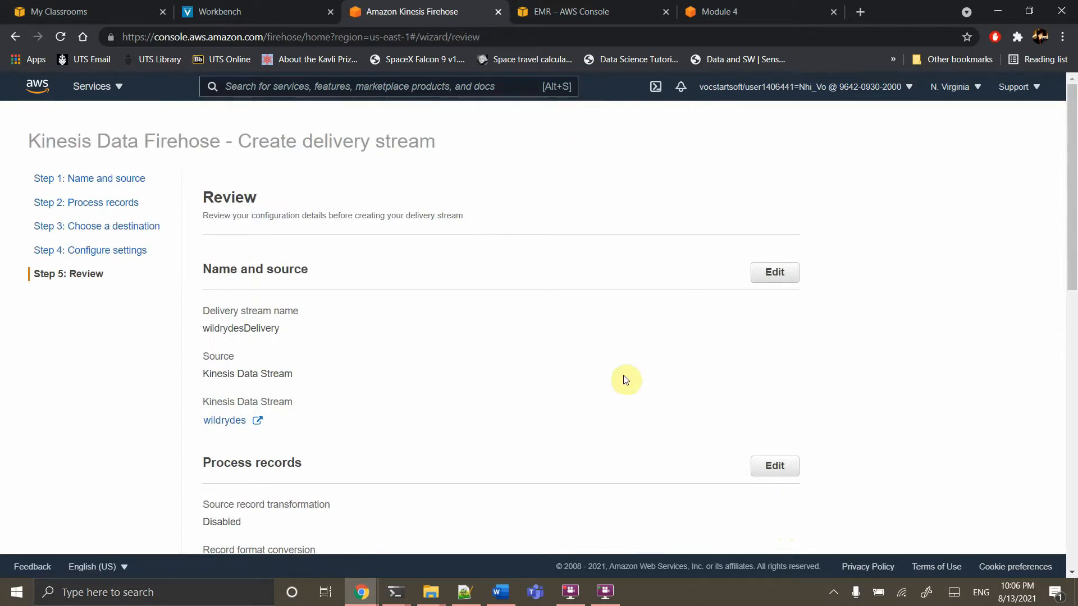
pyautogui.scroll(-15, 624, 378)
pyautogui.click(730, 522)
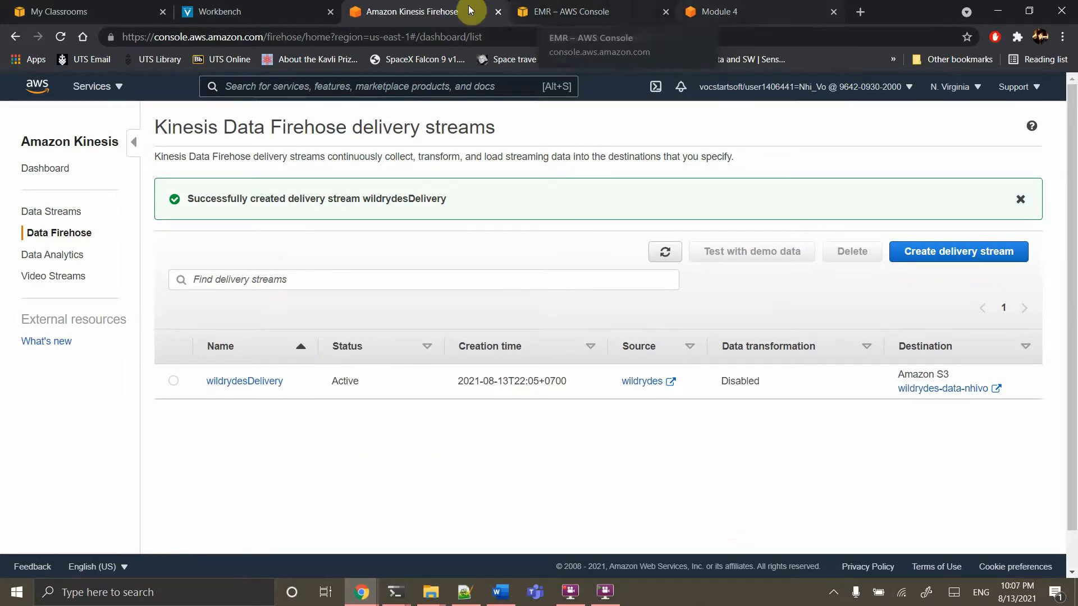
# Search 's3' and open the wildrydes-data-nhivo bucket, which shows Objects (0)
pyautogui.click(395, 86)
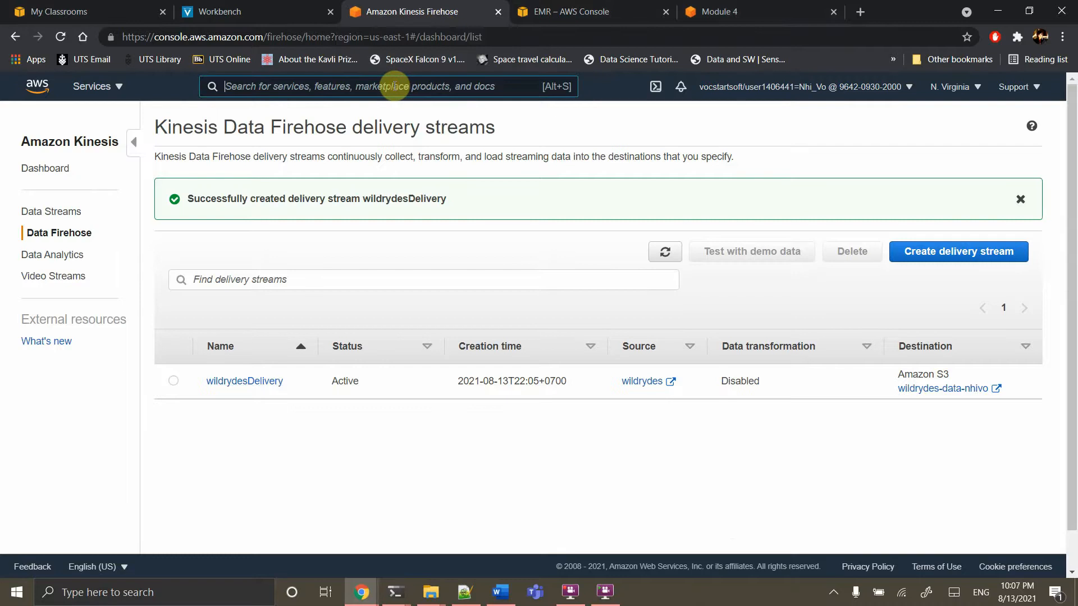
pyautogui.write('s3')
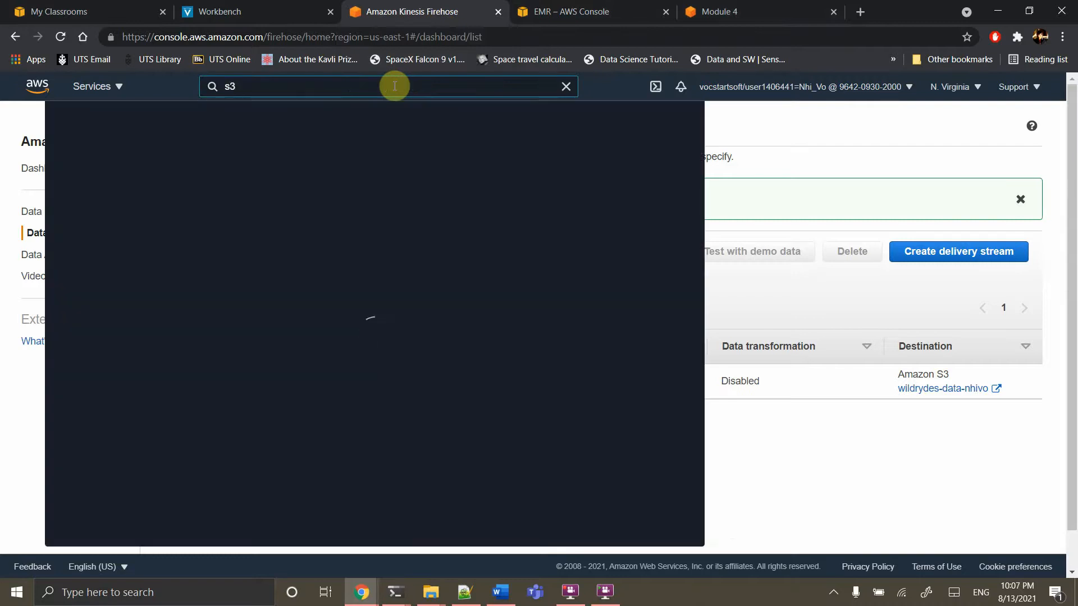
pyautogui.click(268, 192)
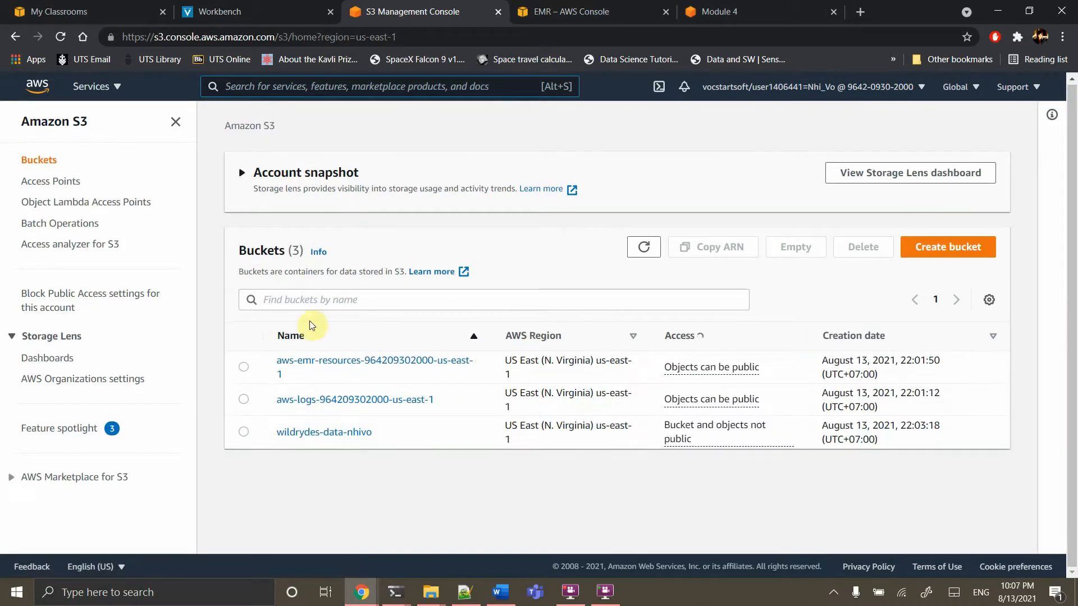
pyautogui.click(329, 435)
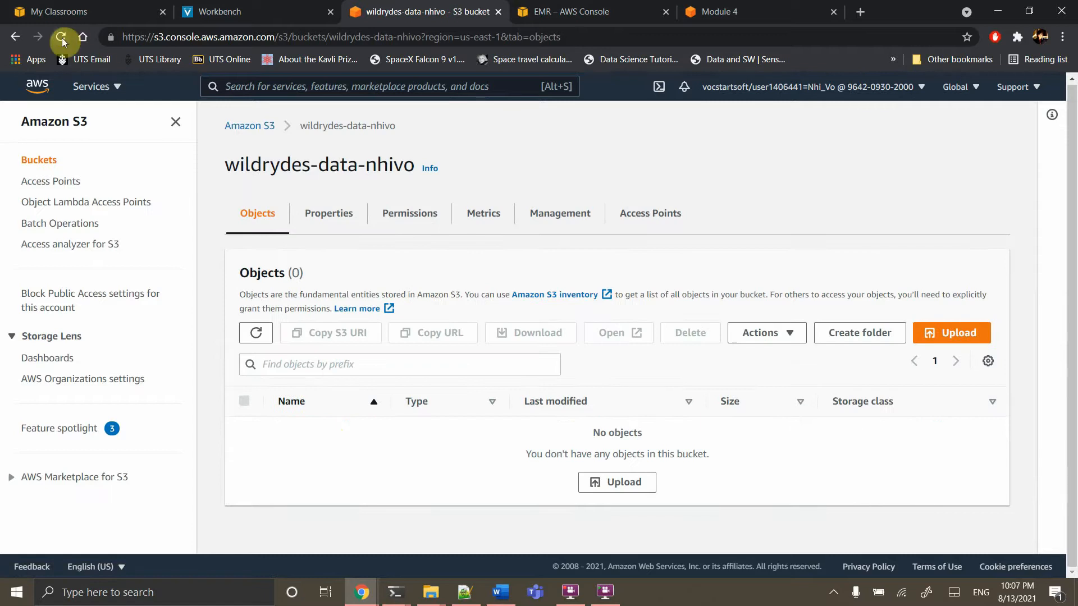
pyautogui.click(395, 593)
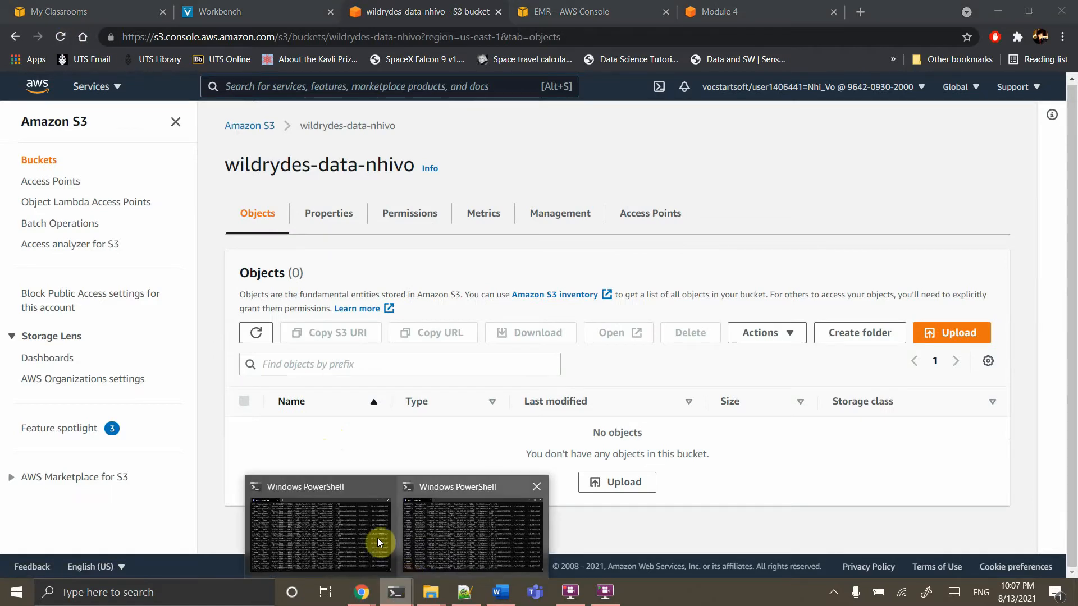
pyautogui.click(378, 541)
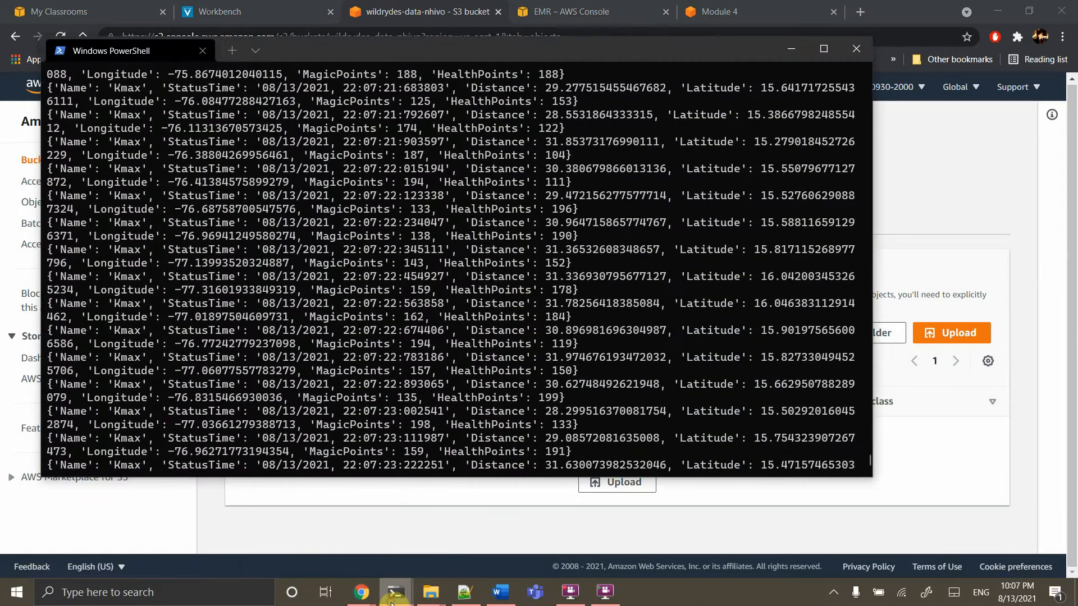
pyautogui.moveTo(395, 593)
pyautogui.click(459, 550)
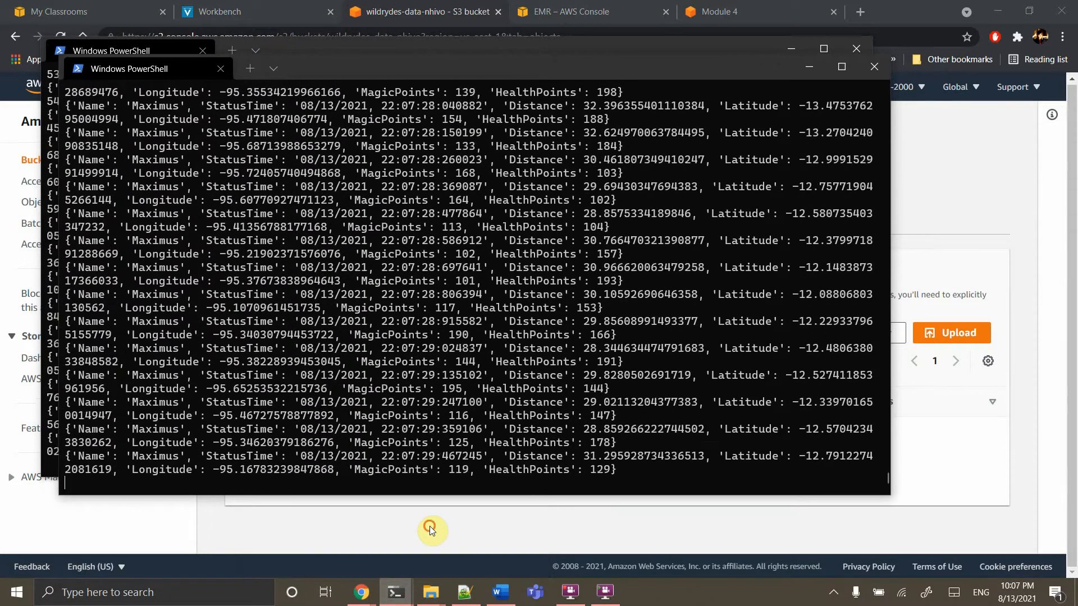
pyautogui.click(429, 527)
pyautogui.click(53, 39)
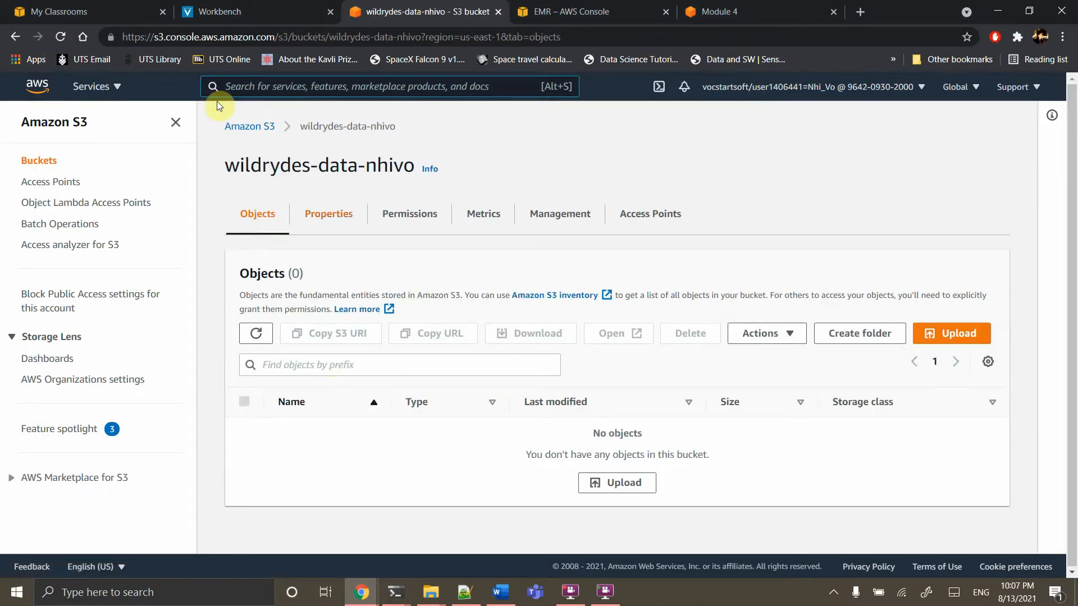
pyautogui.click(61, 36)
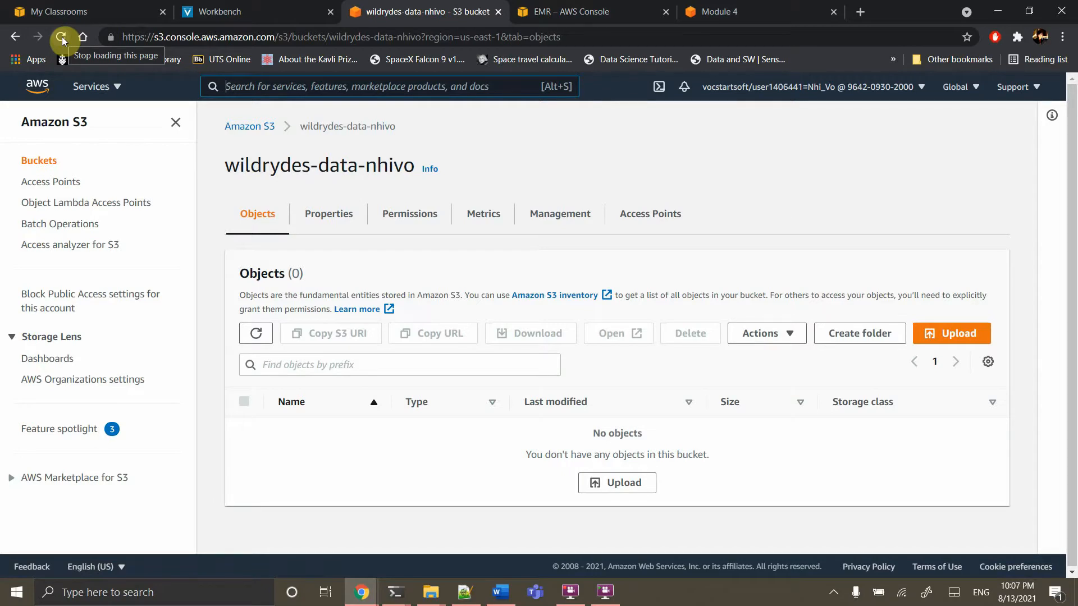
pyautogui.click(62, 36)
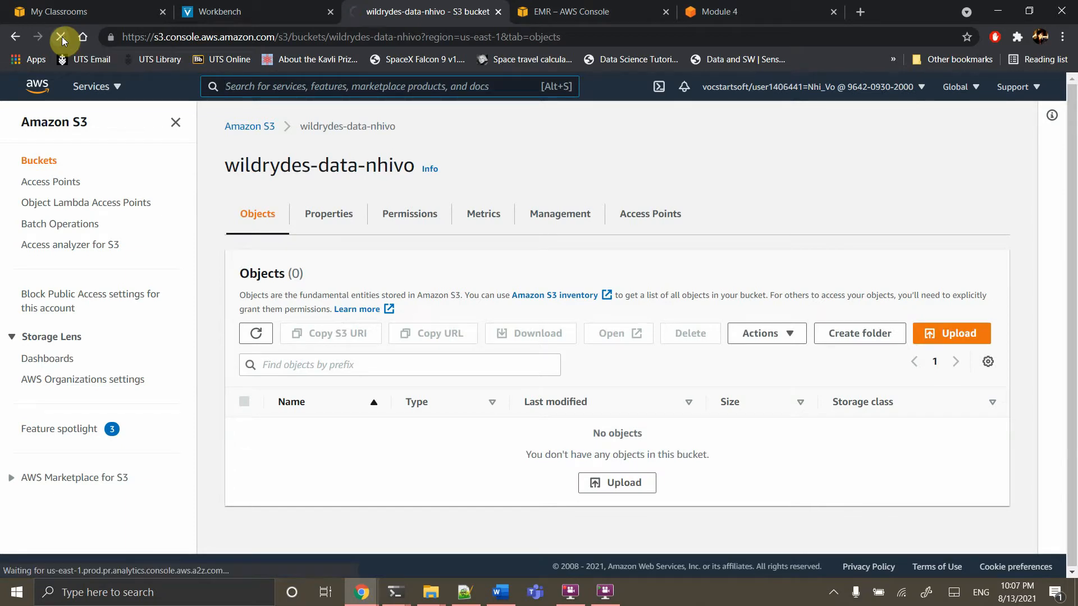
pyautogui.click(62, 36)
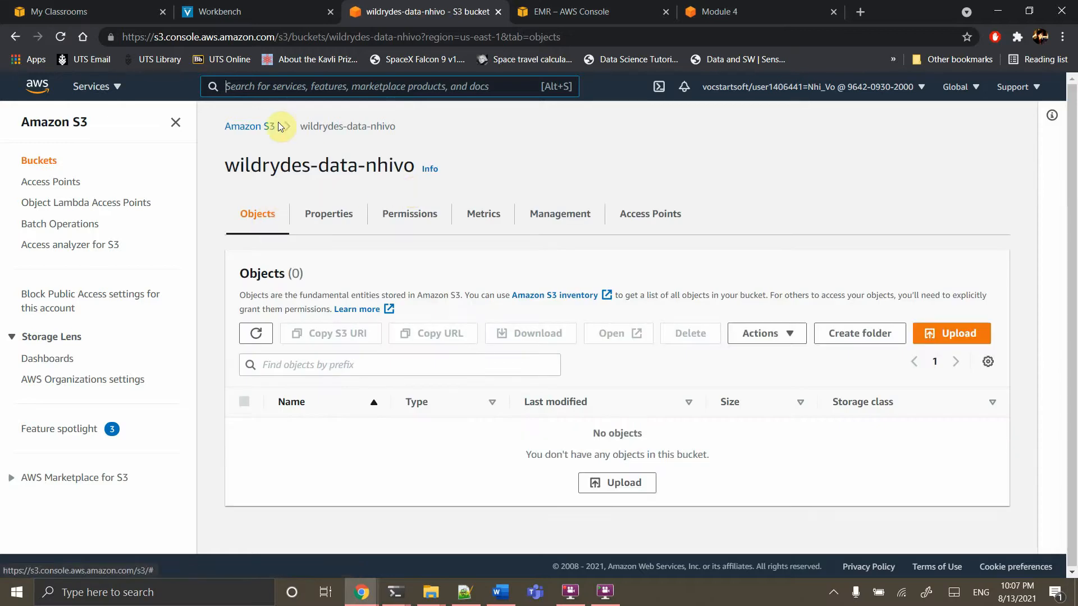
pyautogui.click(239, 126)
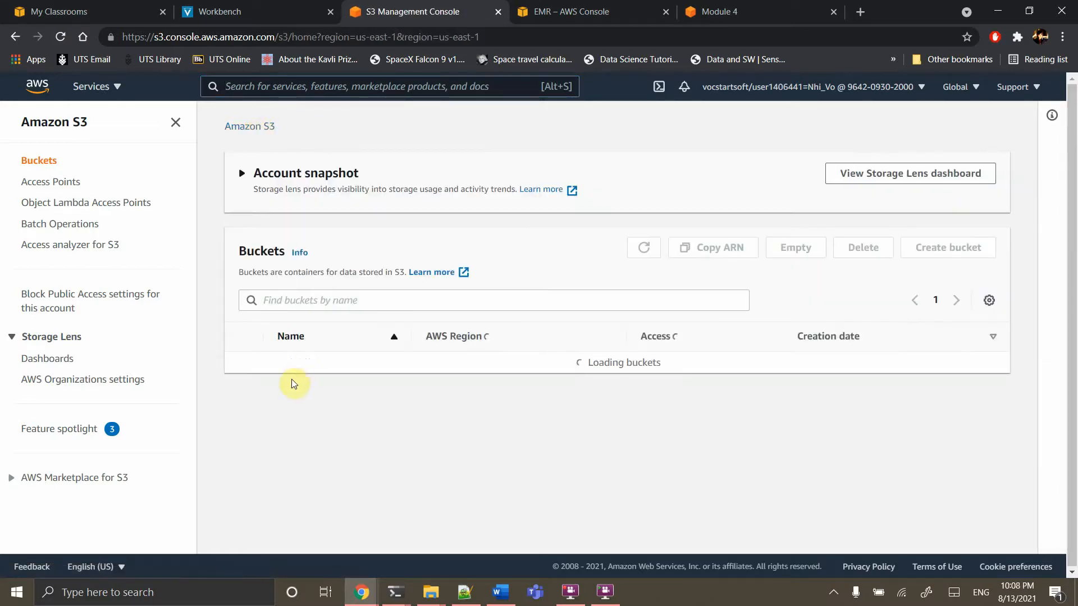
pyautogui.click(291, 439)
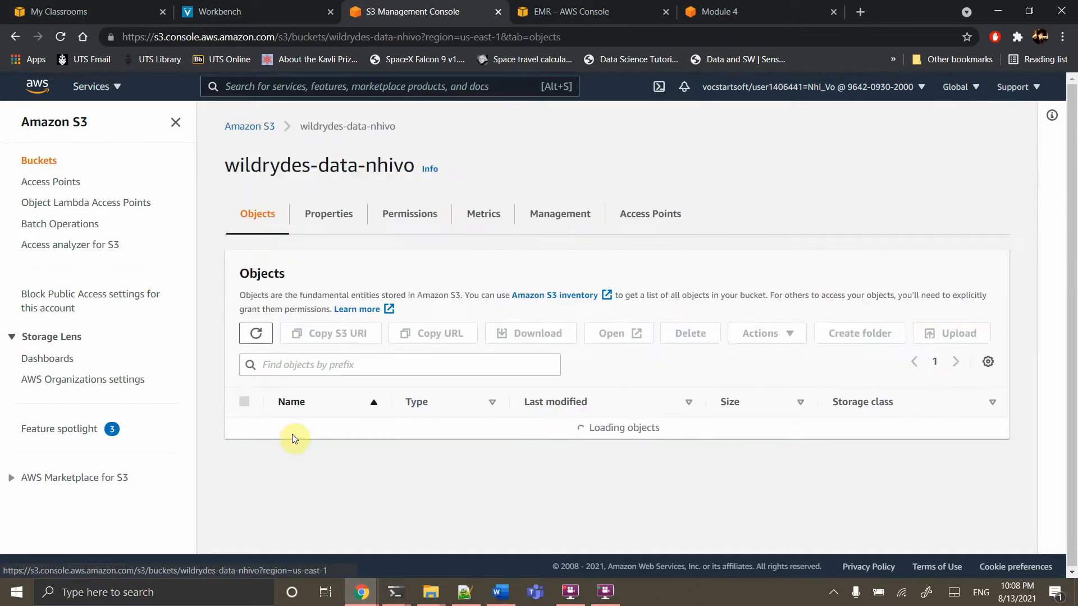
pyautogui.click(61, 37)
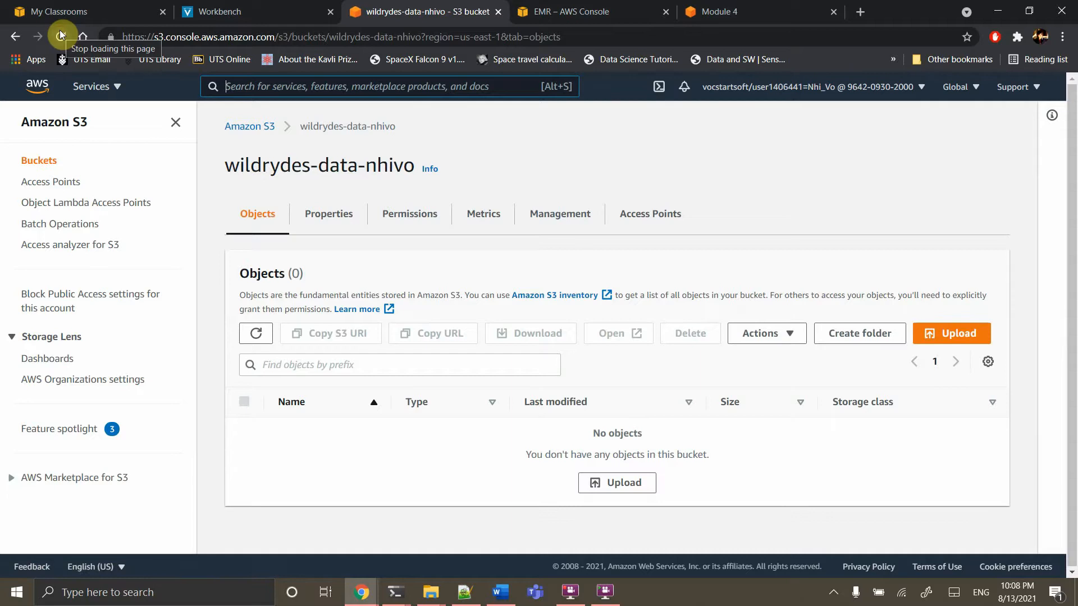
pyautogui.click(61, 35)
pyautogui.click(61, 35)
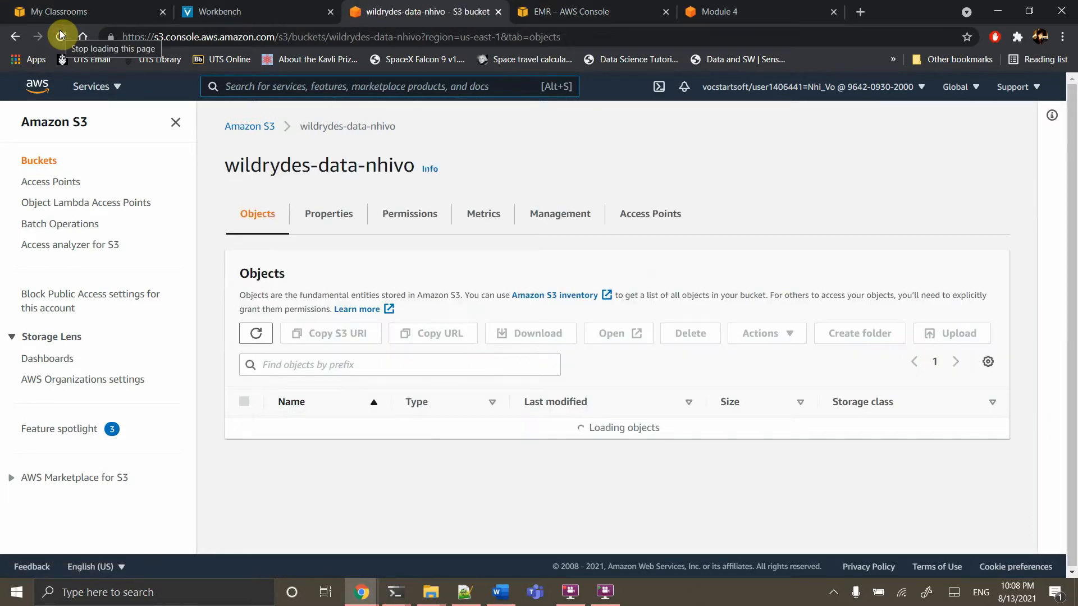
pyautogui.click(61, 35)
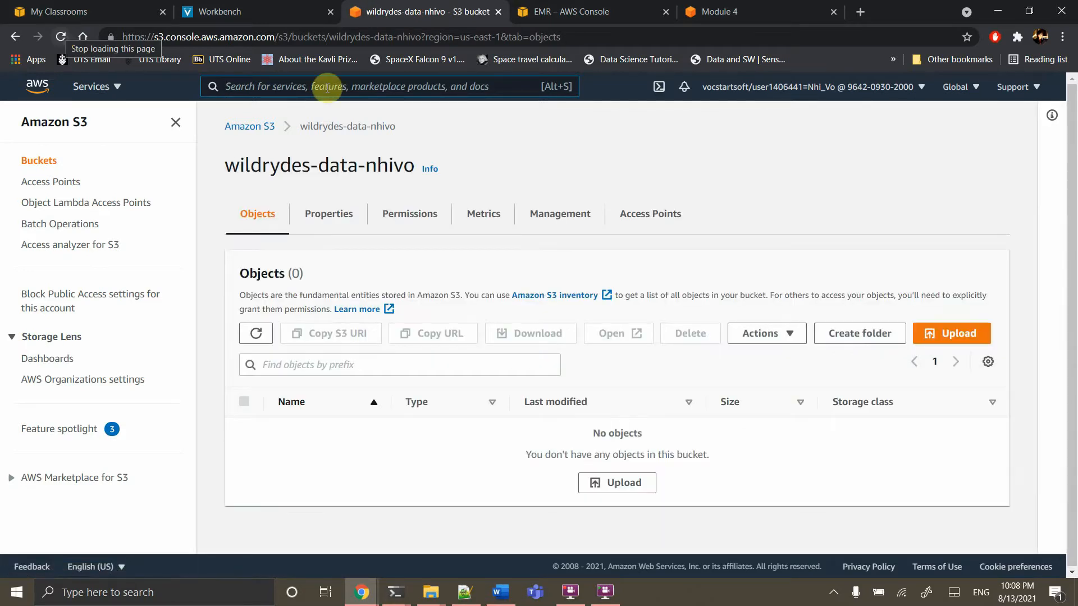
pyautogui.click(55, 37)
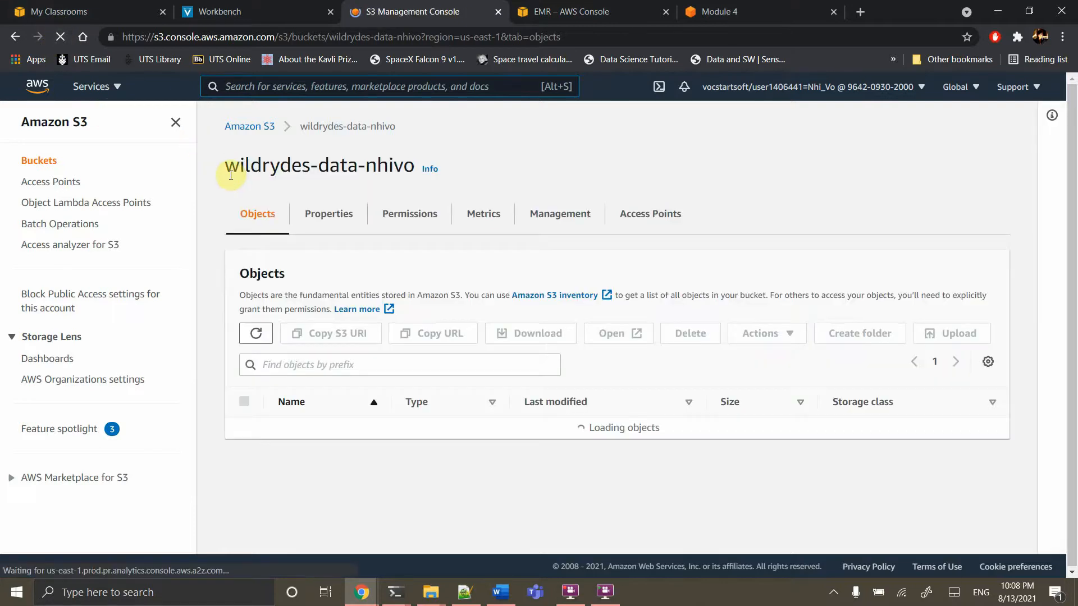
pyautogui.click(775, 11)
# Expand the tutorial's 'Step 3. Create an Amazon Athena table' section, then return to the wildrydes-data-nhivo tab
pyautogui.scroll(-3, 612, 260)
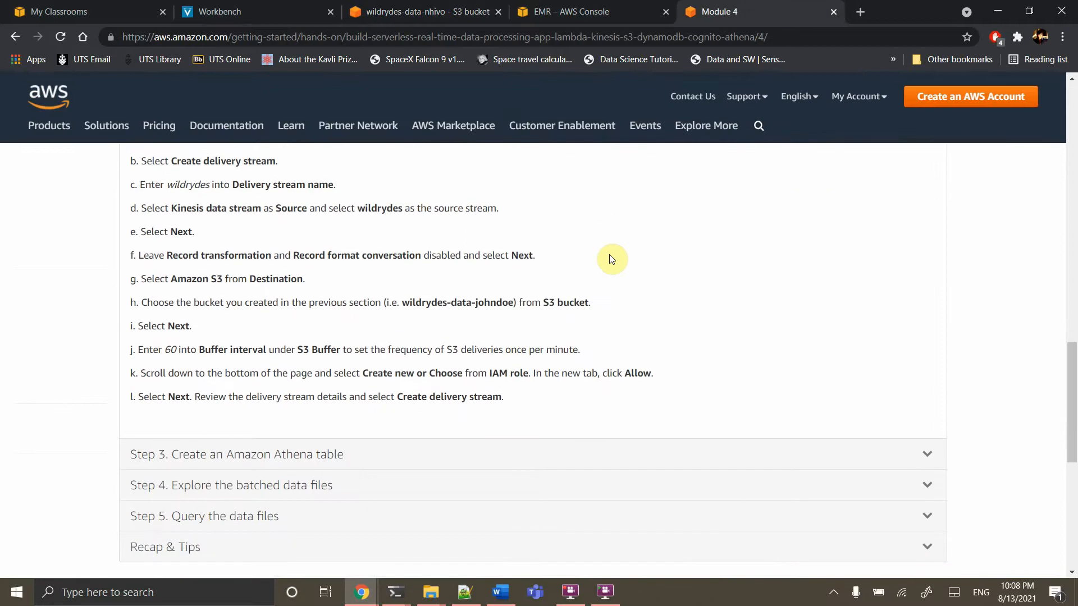
pyautogui.scroll(-4, 612, 259)
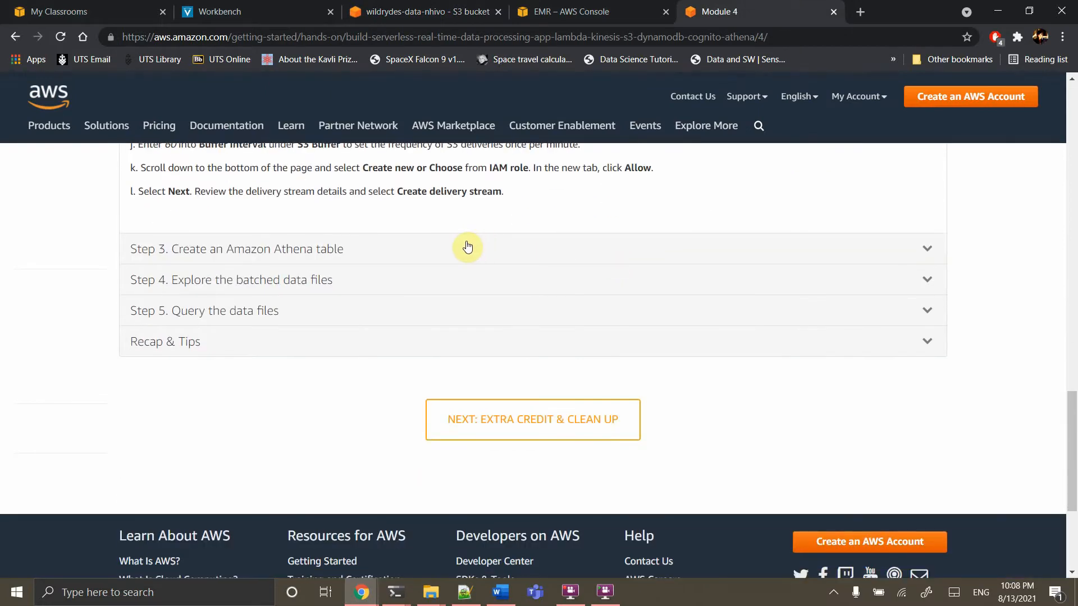
pyautogui.click(467, 248)
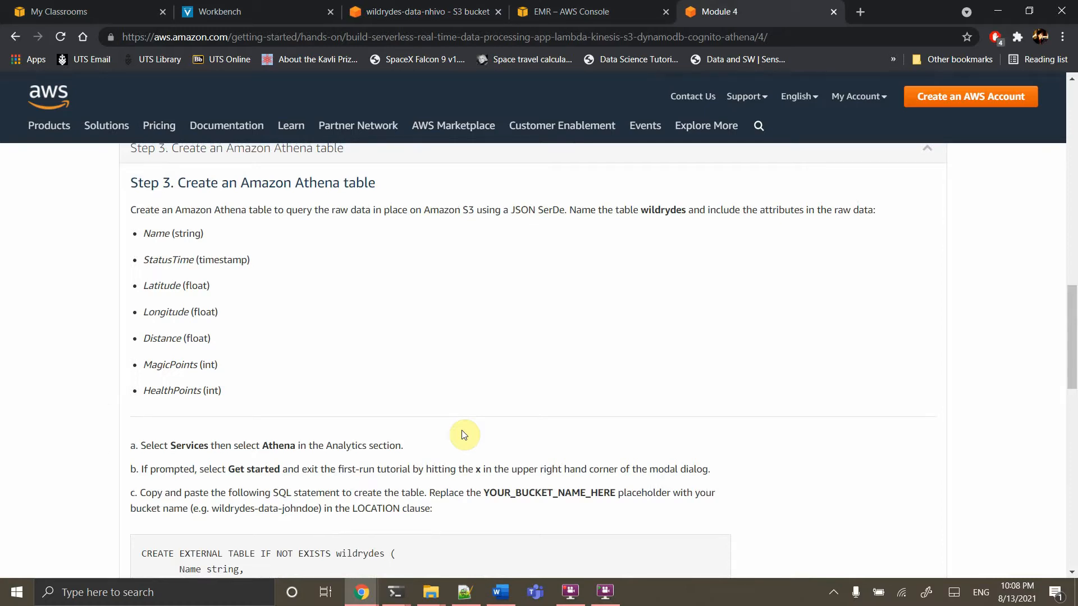
pyautogui.click(393, 12)
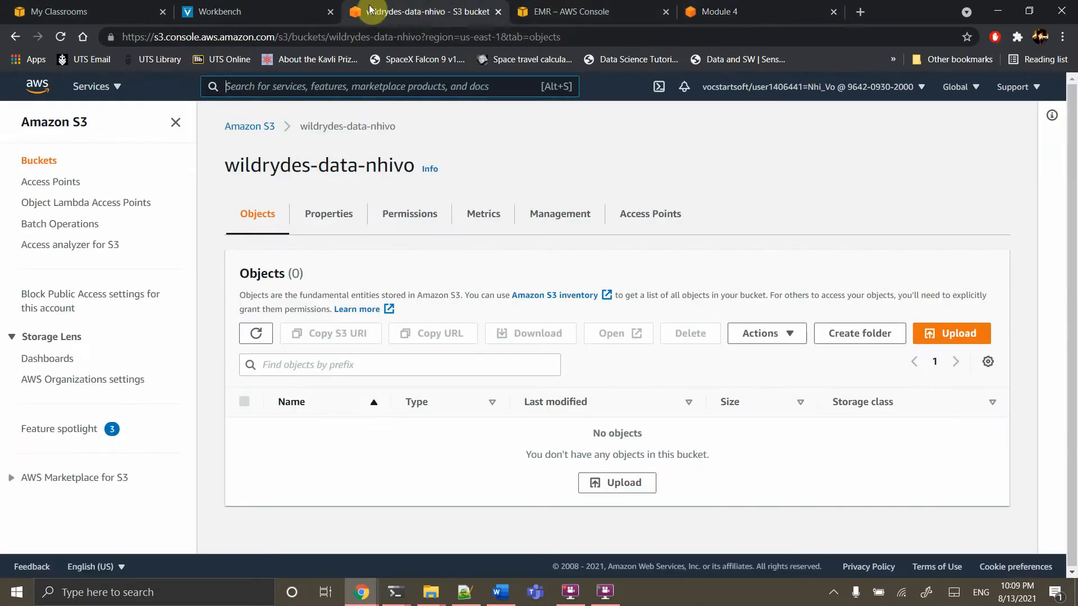
# Back on the S3 bucket page, search 'ath' and open the Athena query editor
pyautogui.click(79, 41)
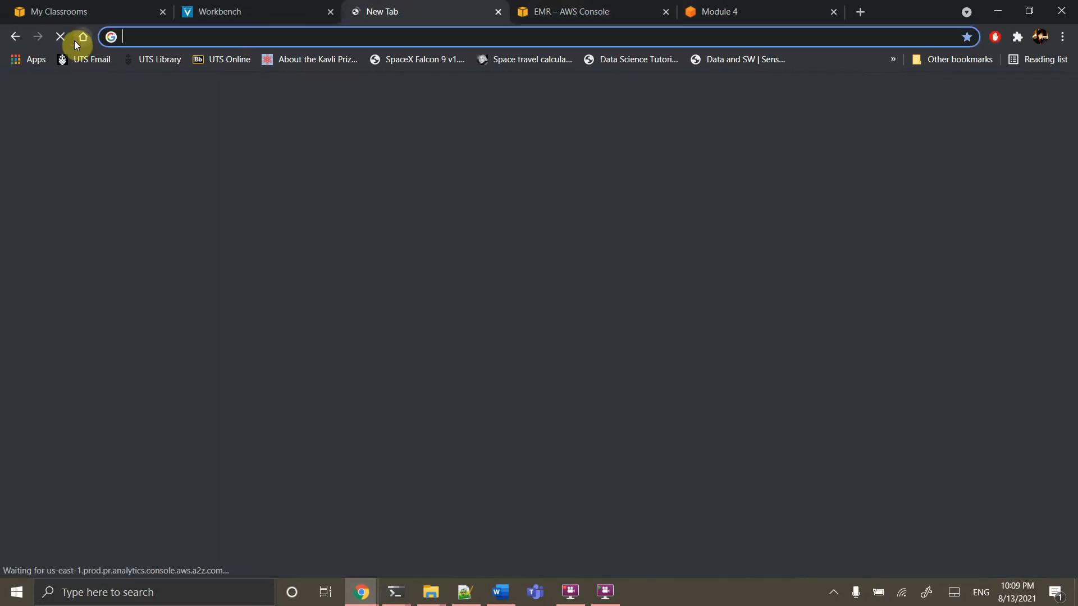
pyautogui.click(17, 38)
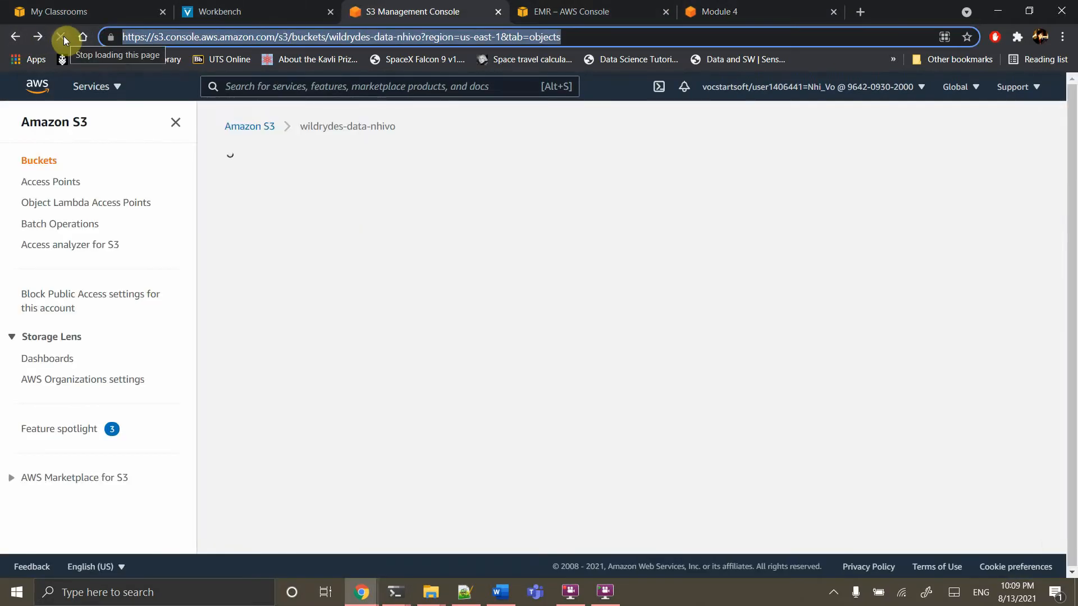
pyautogui.click(287, 80)
pyautogui.write('ath')
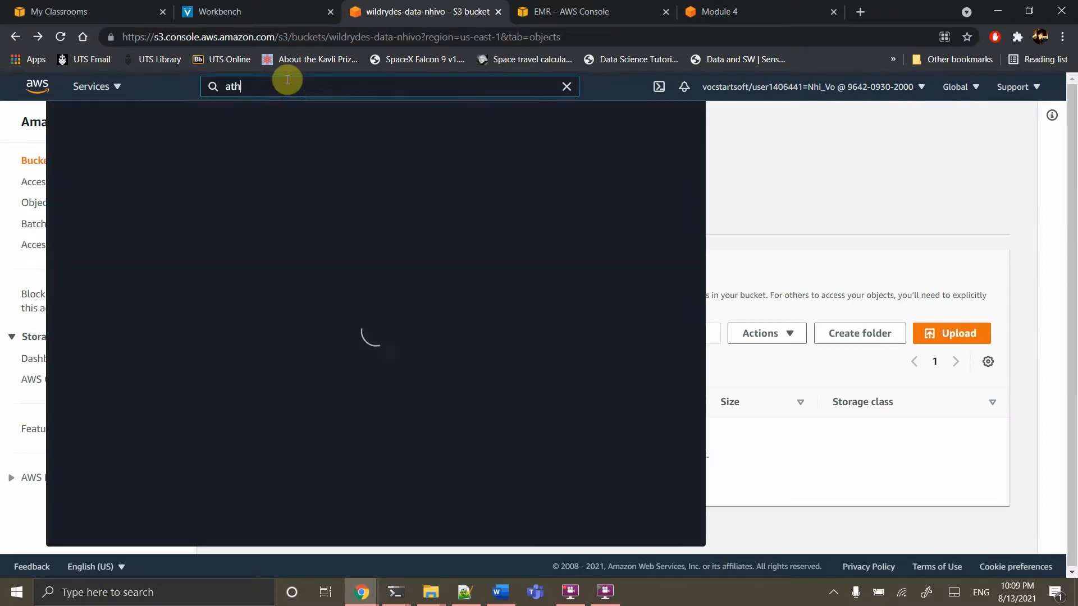
pyautogui.click(275, 203)
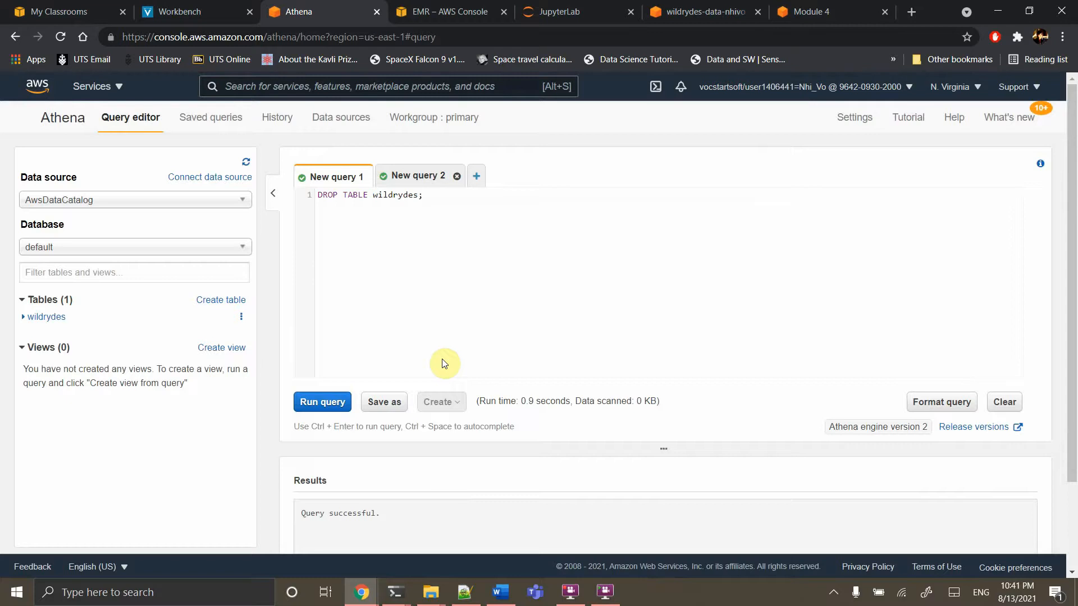
pyautogui.click(473, 601)
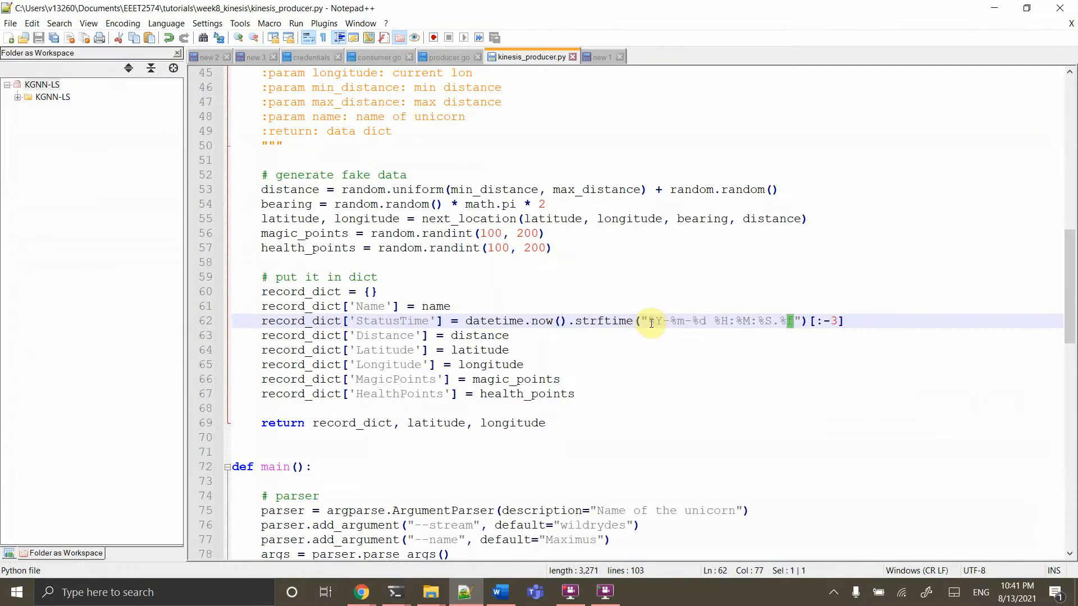
pyautogui.click(653, 321)
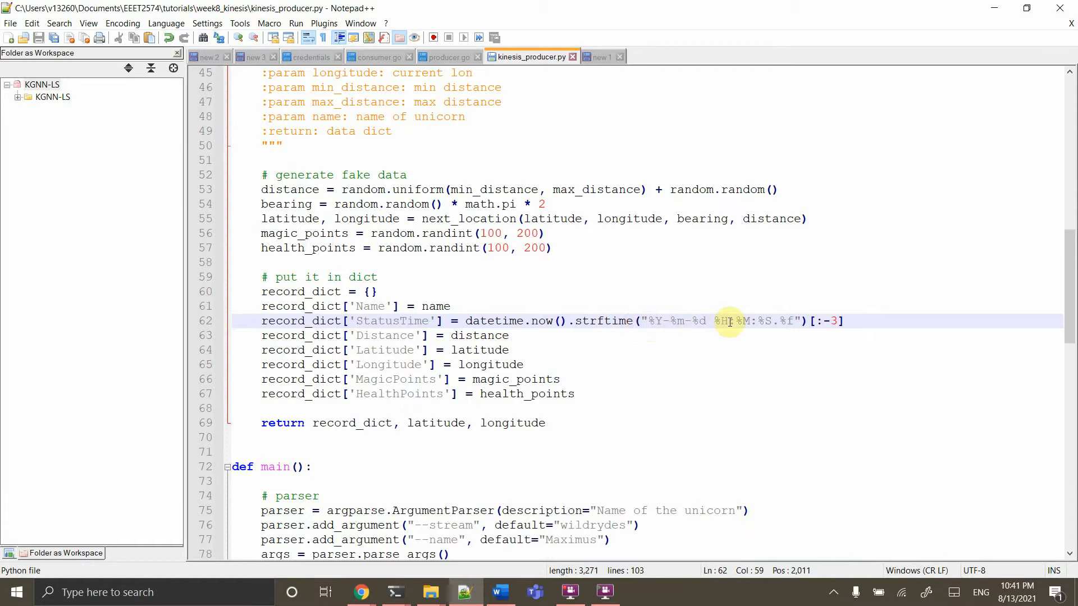
pyautogui.click(664, 325)
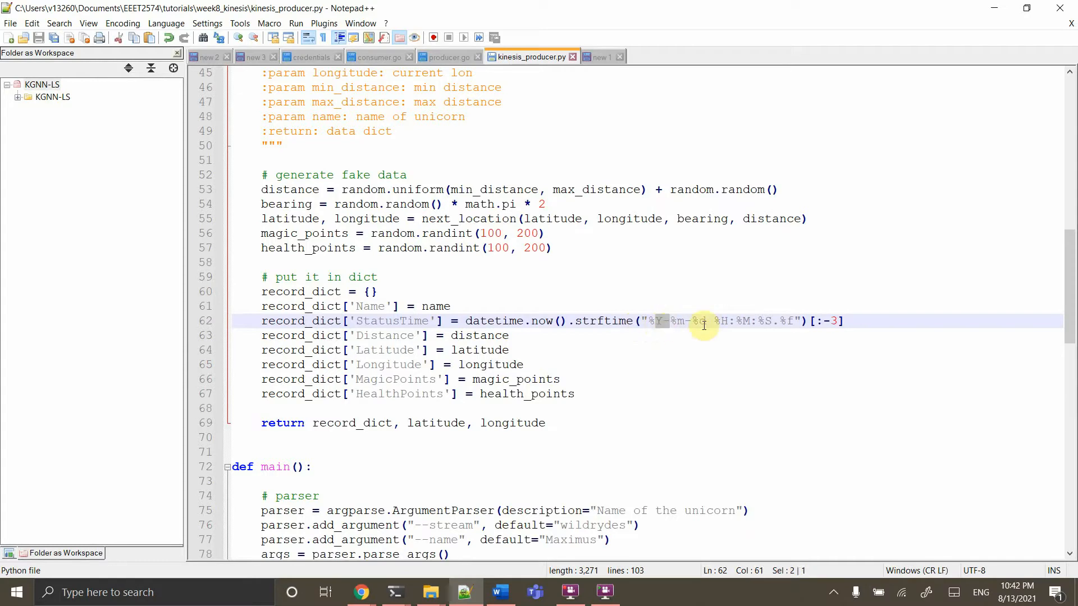
pyautogui.click(736, 326)
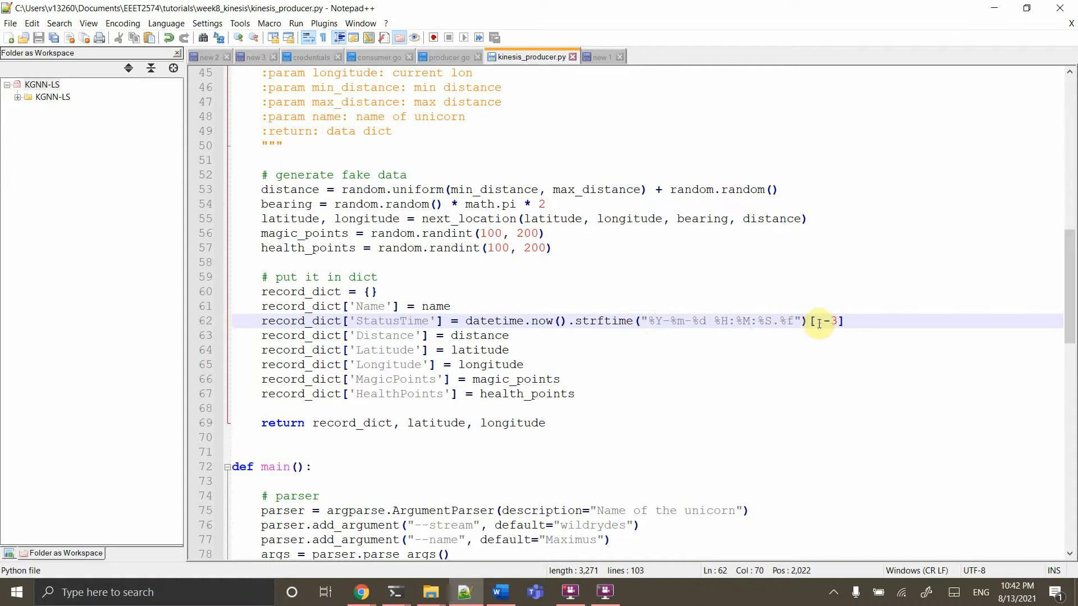
pyautogui.moveTo(836, 321); pyautogui.dragTo(817, 322)
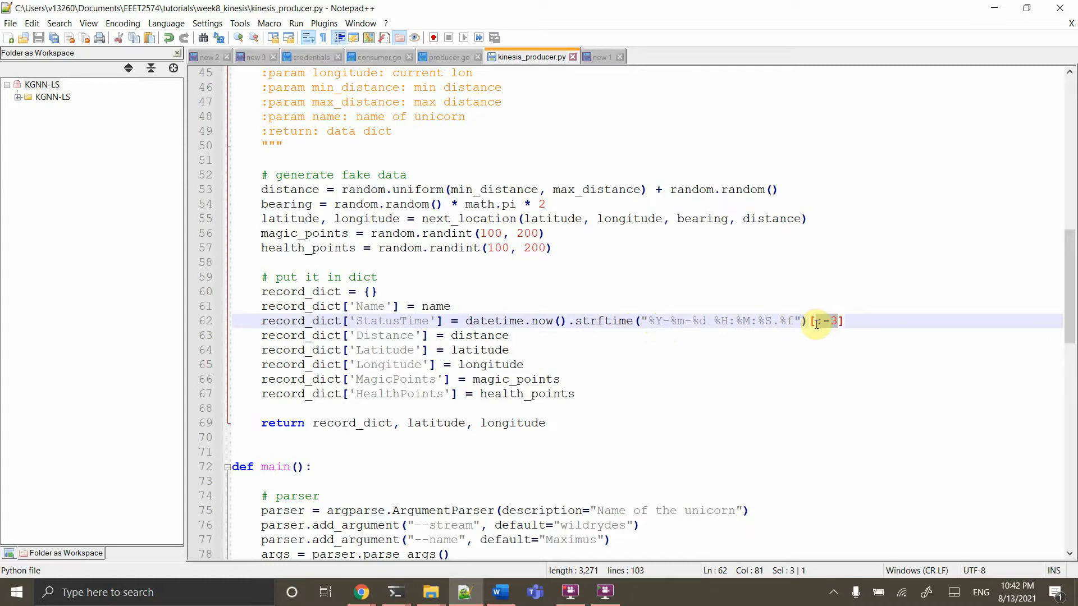
pyautogui.click(702, 334)
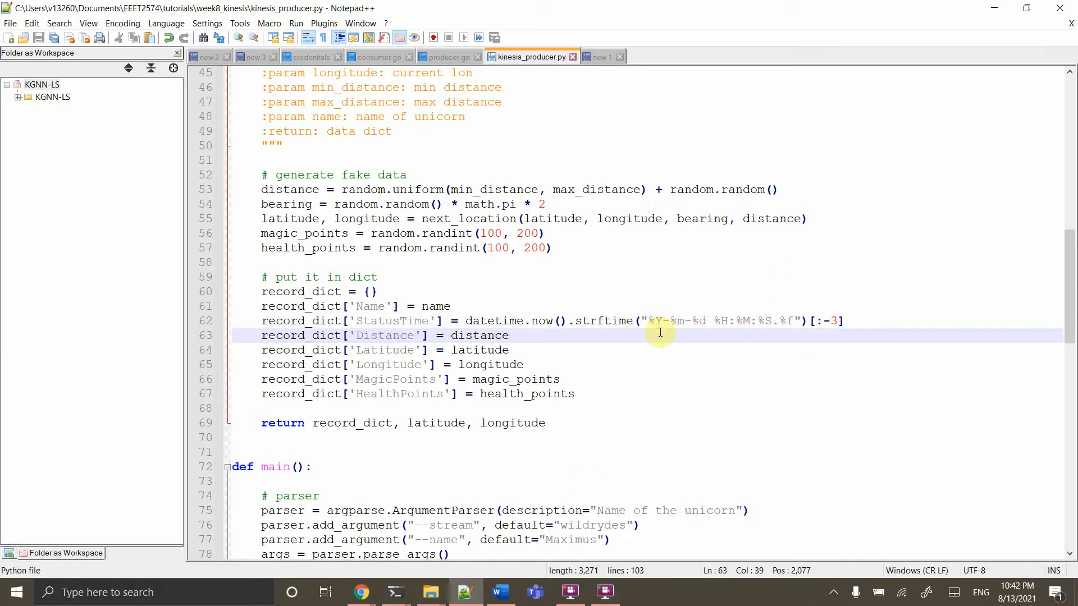
pyautogui.moveTo(643, 325); pyautogui.dragTo(803, 324)
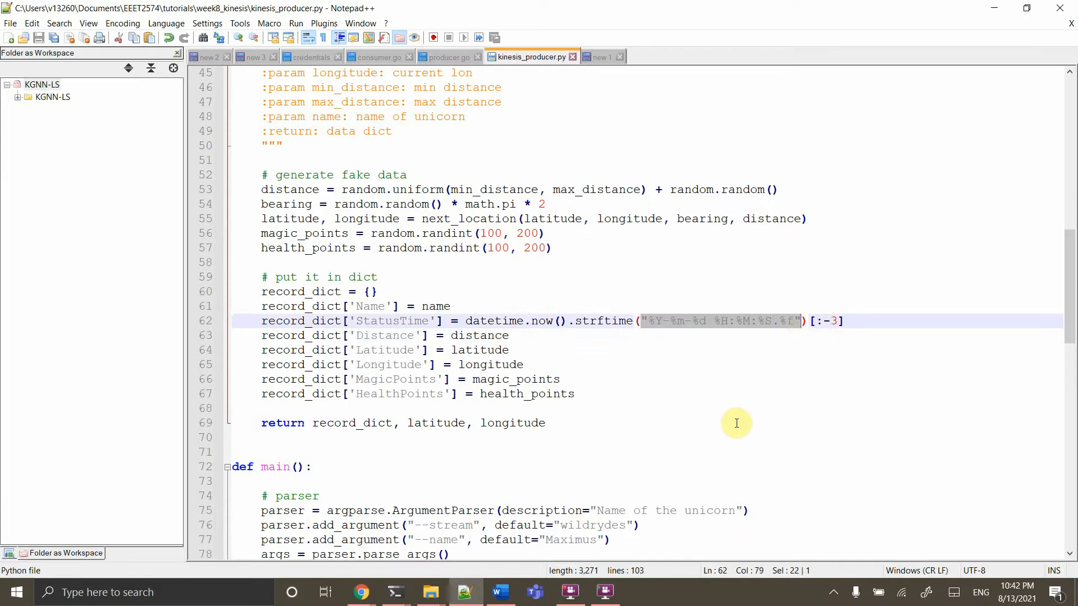
pyautogui.moveTo(402, 596)
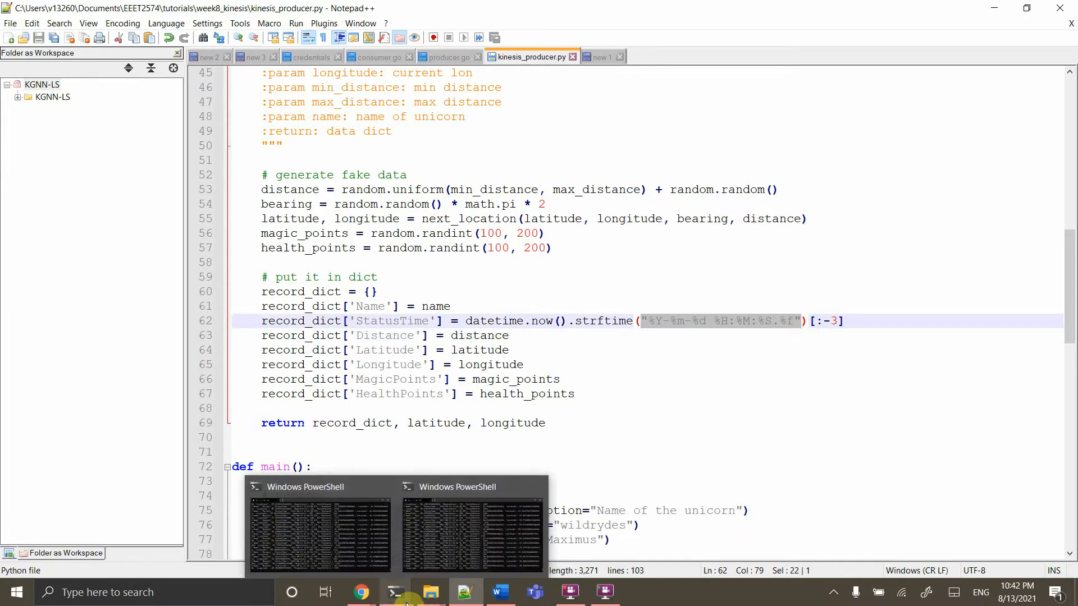
pyautogui.click(645, 393)
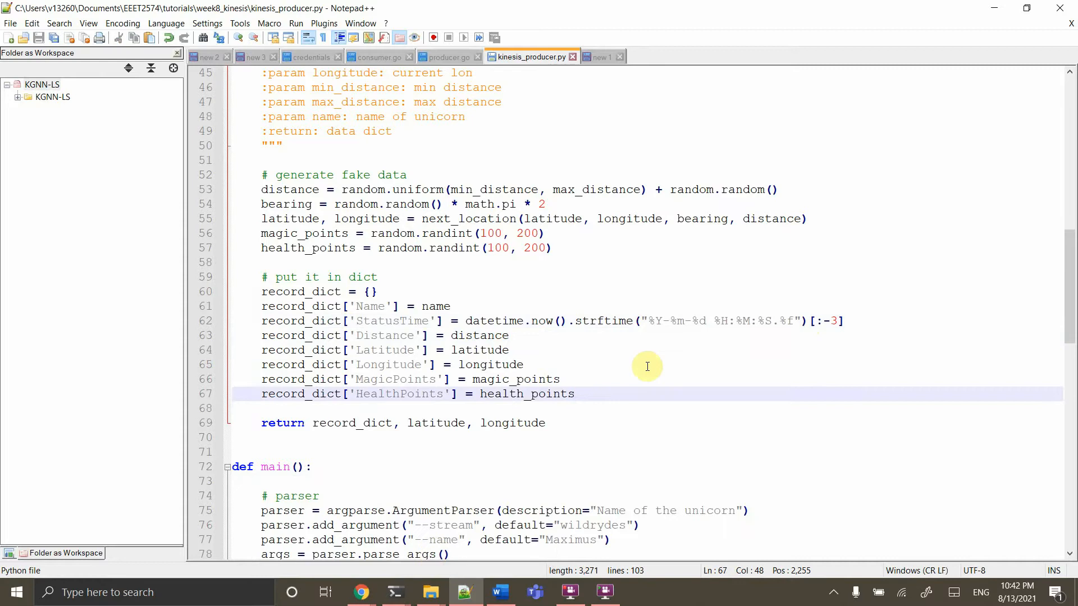
pyautogui.click(407, 596)
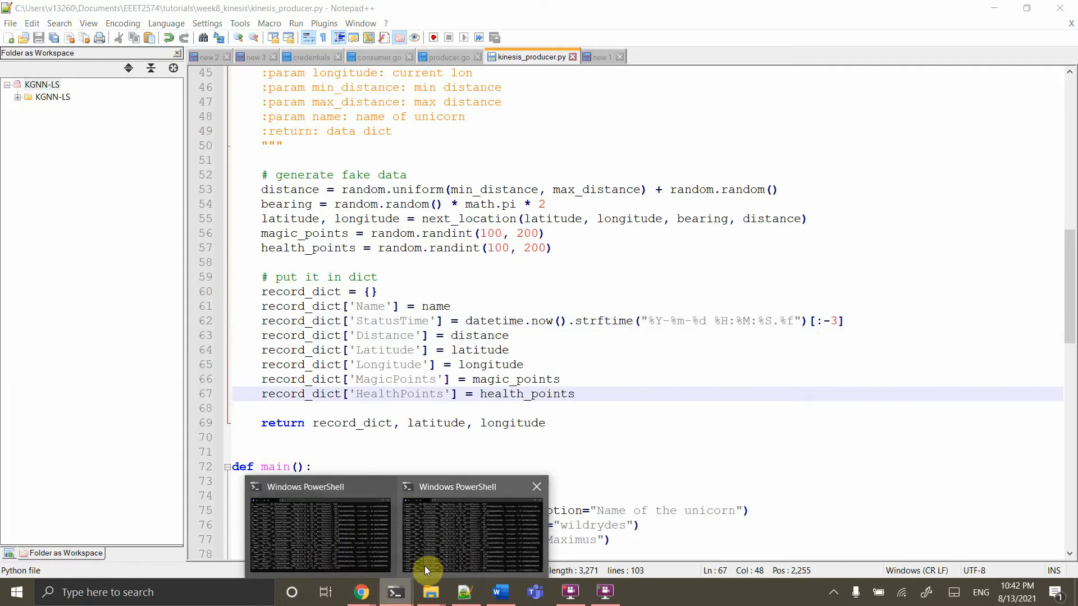
pyautogui.moveTo(362, 592)
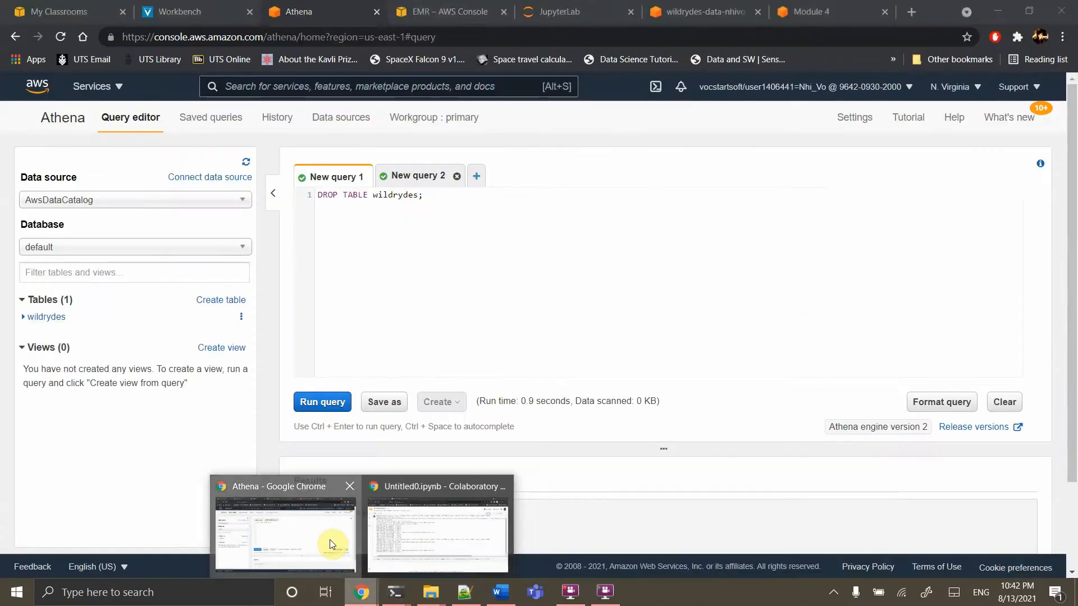
# Refresh the wildrydes-data-nhivo bucket to see the 2021/ folder, then open Athena's settings
pyautogui.click(329, 540)
pyautogui.click(720, 10)
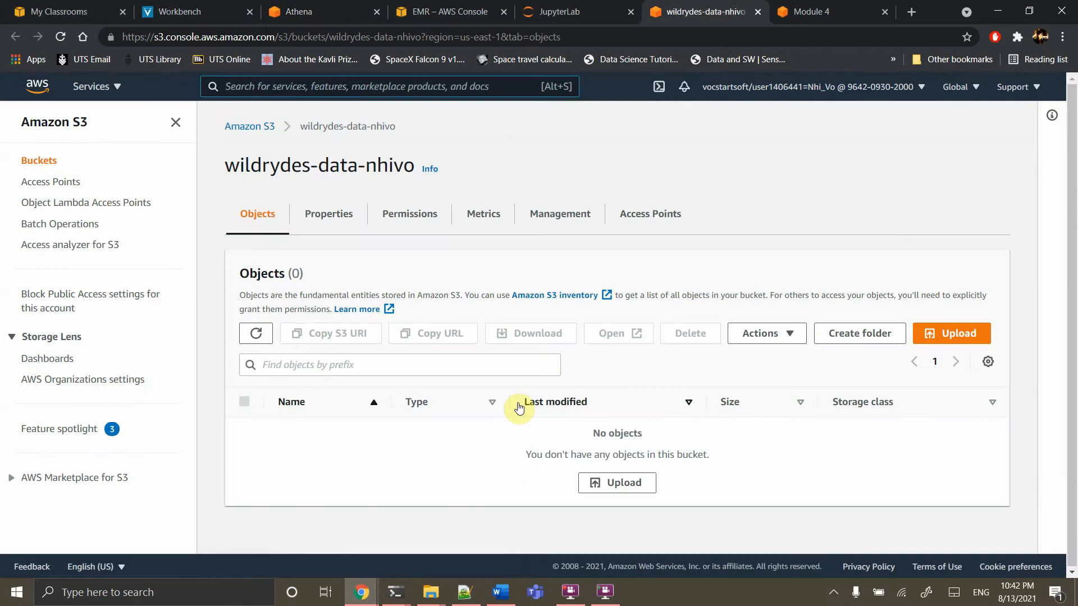
pyautogui.moveTo(396, 593)
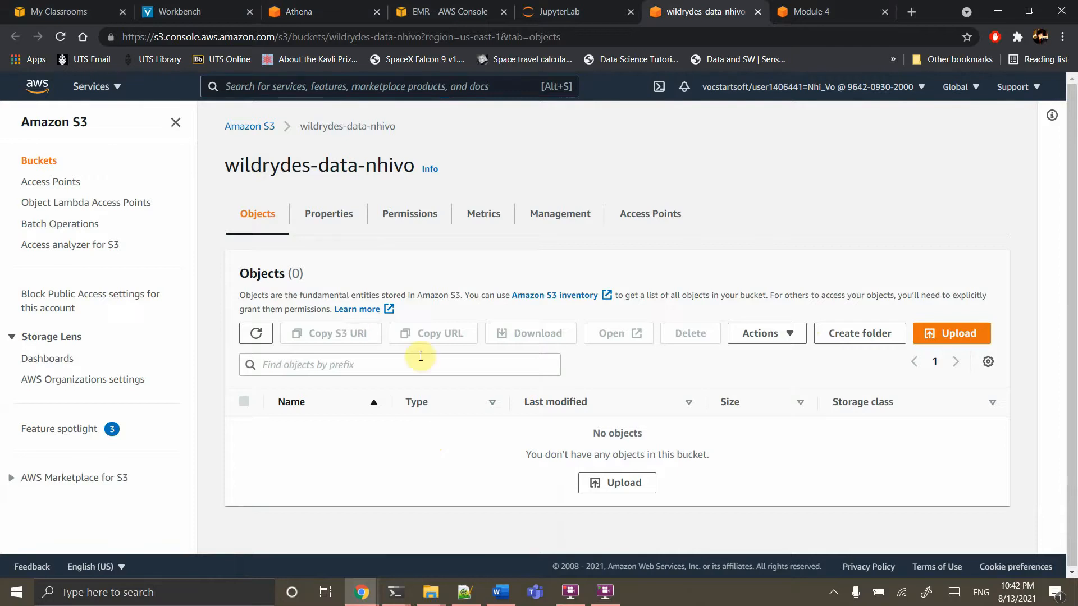
pyautogui.click(262, 340)
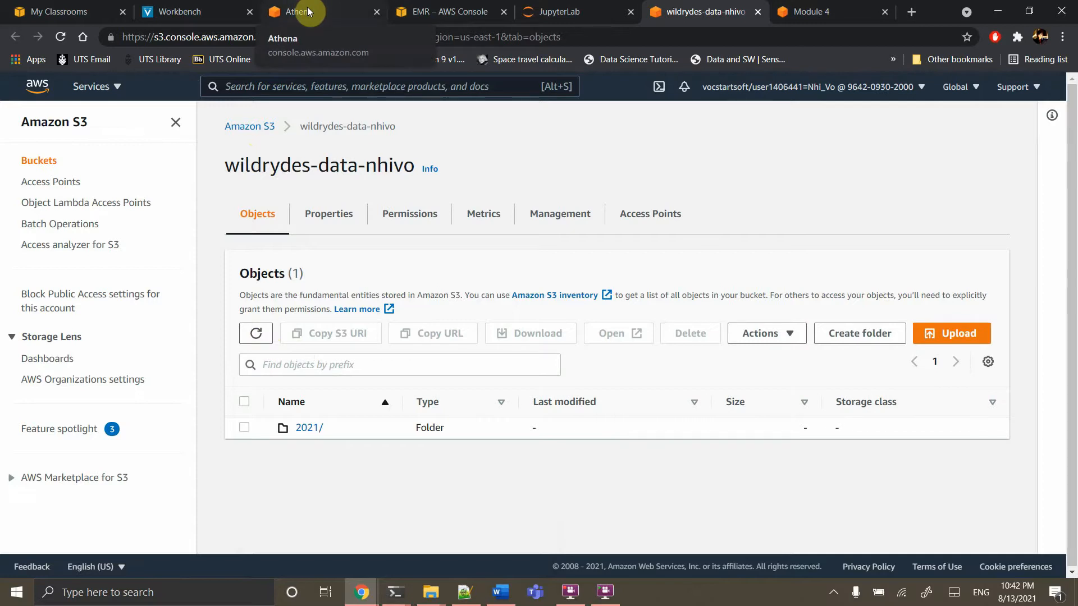
pyautogui.click(330, 11)
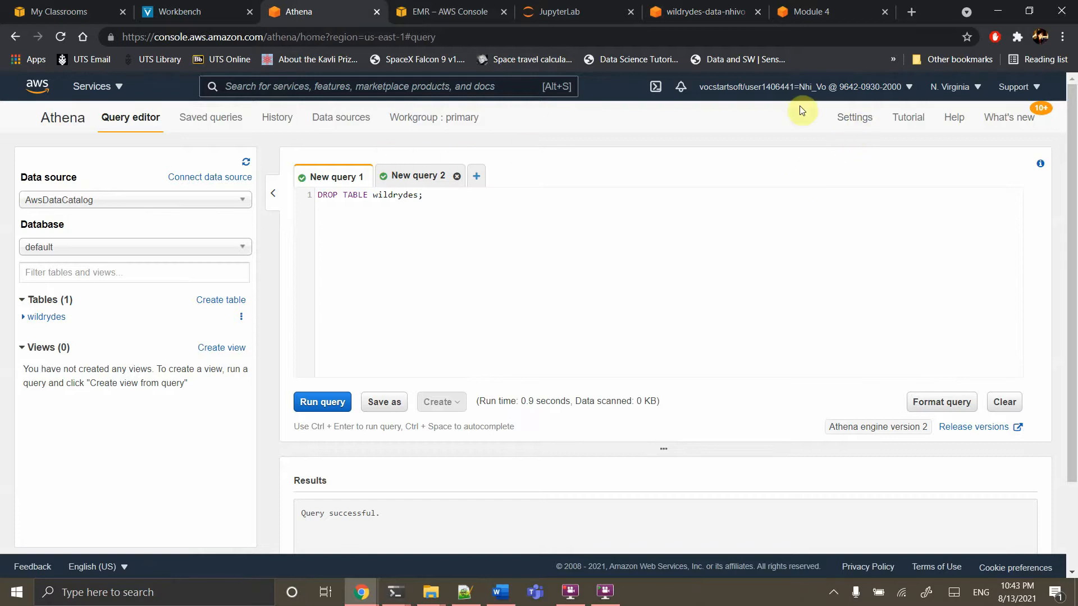
pyautogui.click(856, 119)
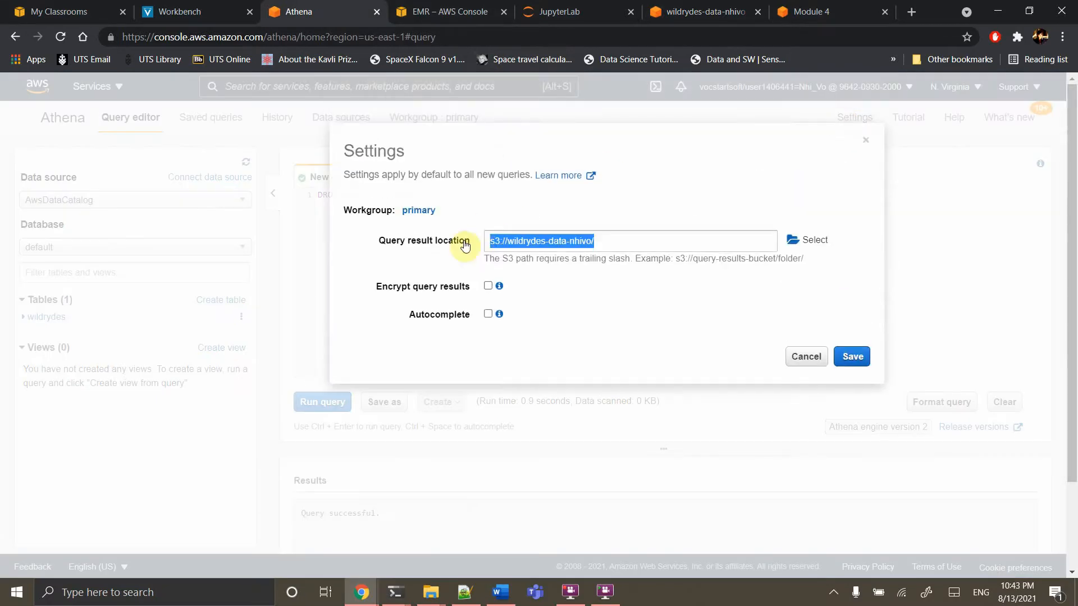
# Edit Athena's query result location field, then view the list of all three S3 buckets
pyautogui.click(607, 244)
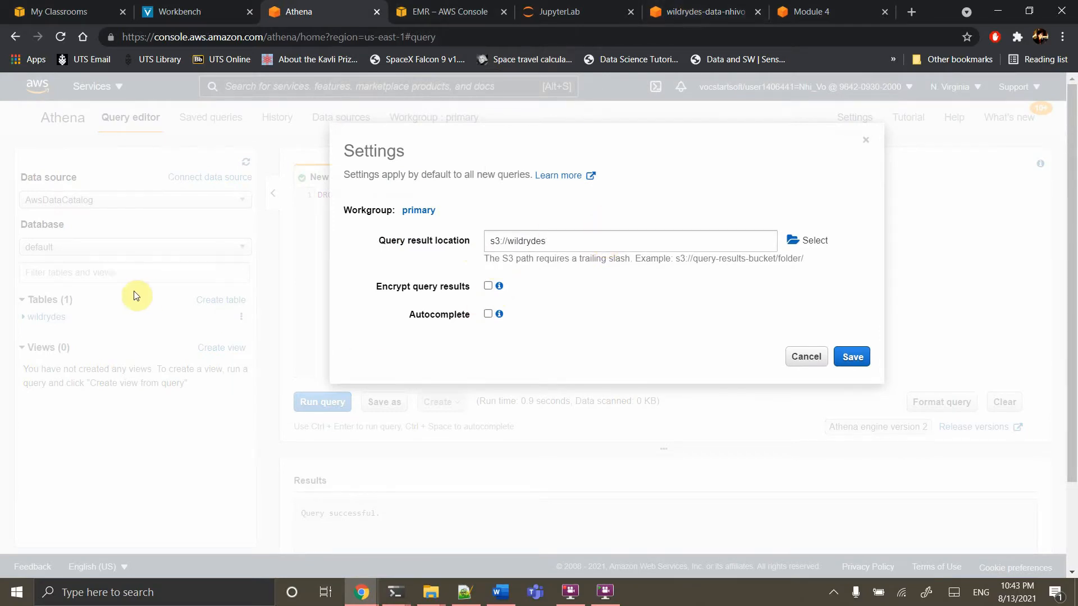
pyautogui.click(712, 6)
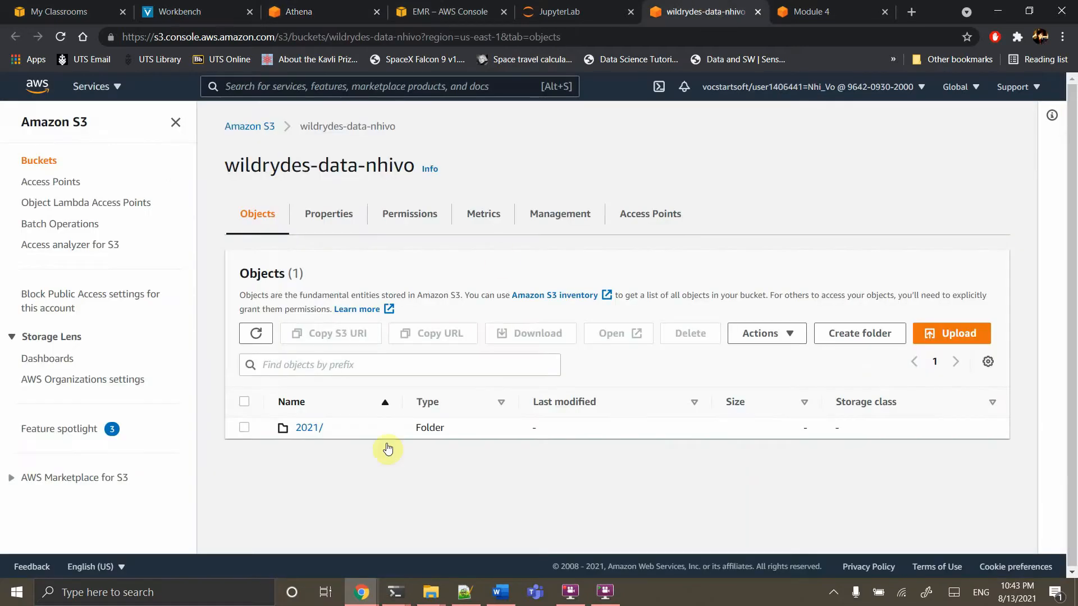
pyautogui.click(257, 132)
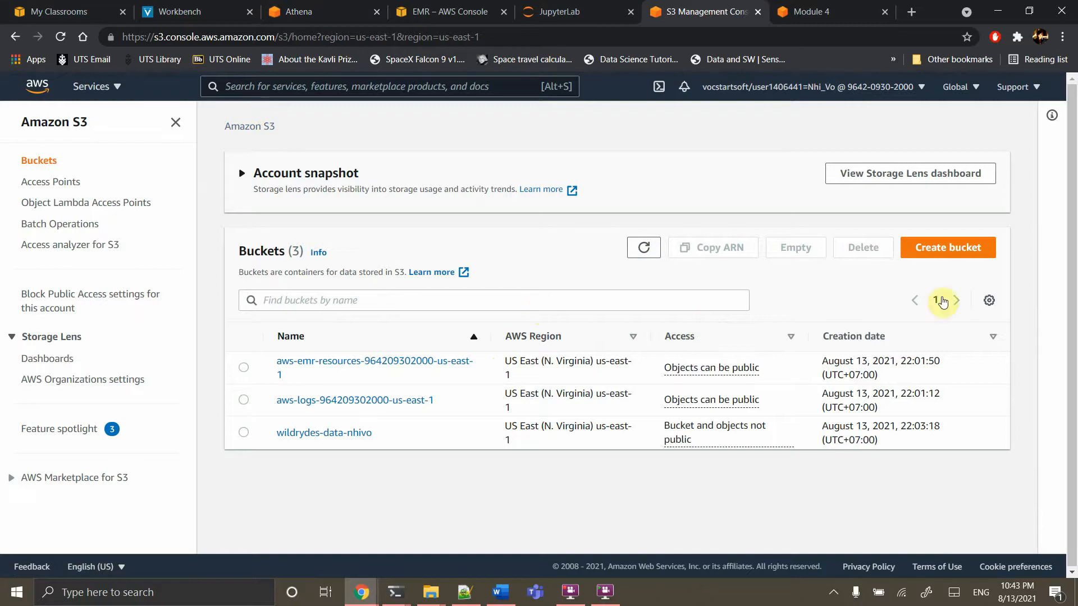
# Create the wildrydes-athena-query-results bucket, prefixing 'wildrydes-' after the plain athena-query-results name fails
pyautogui.click(946, 247)
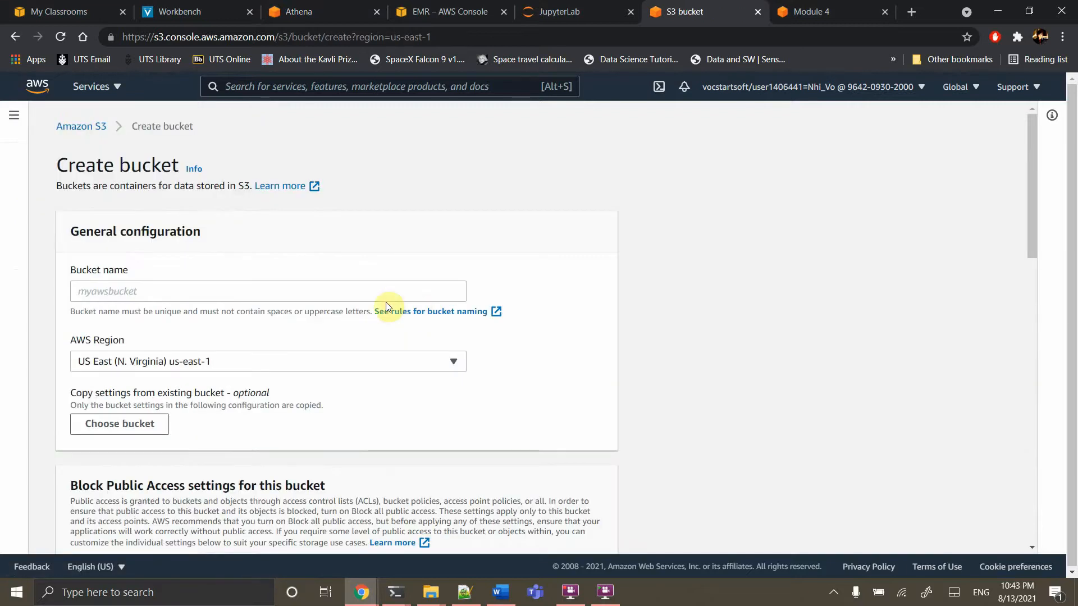
pyautogui.click(262, 296)
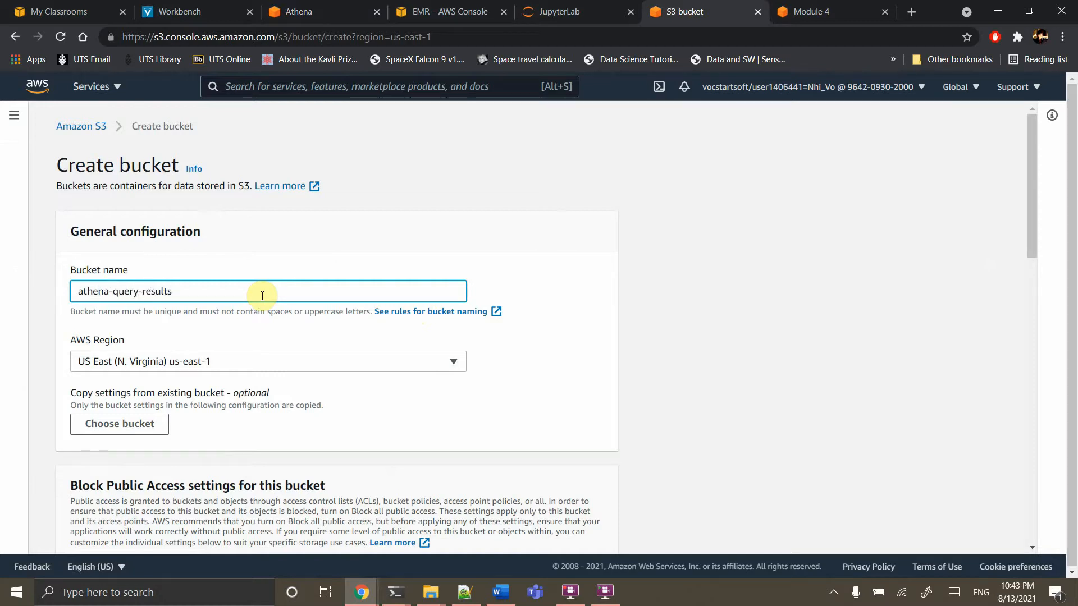
pyautogui.scroll(-15, 263, 296)
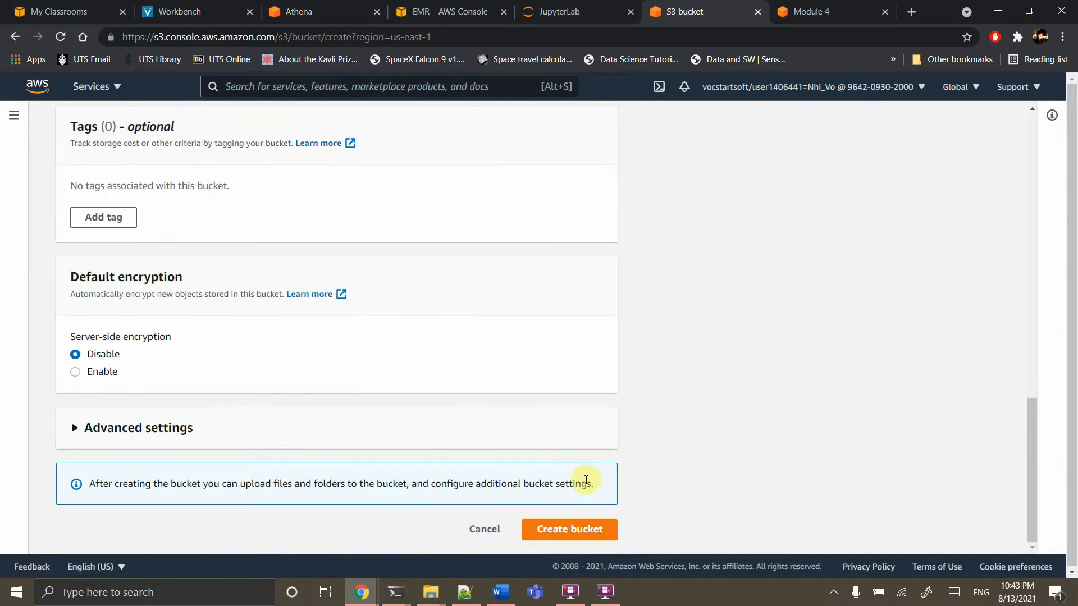
pyautogui.click(571, 531)
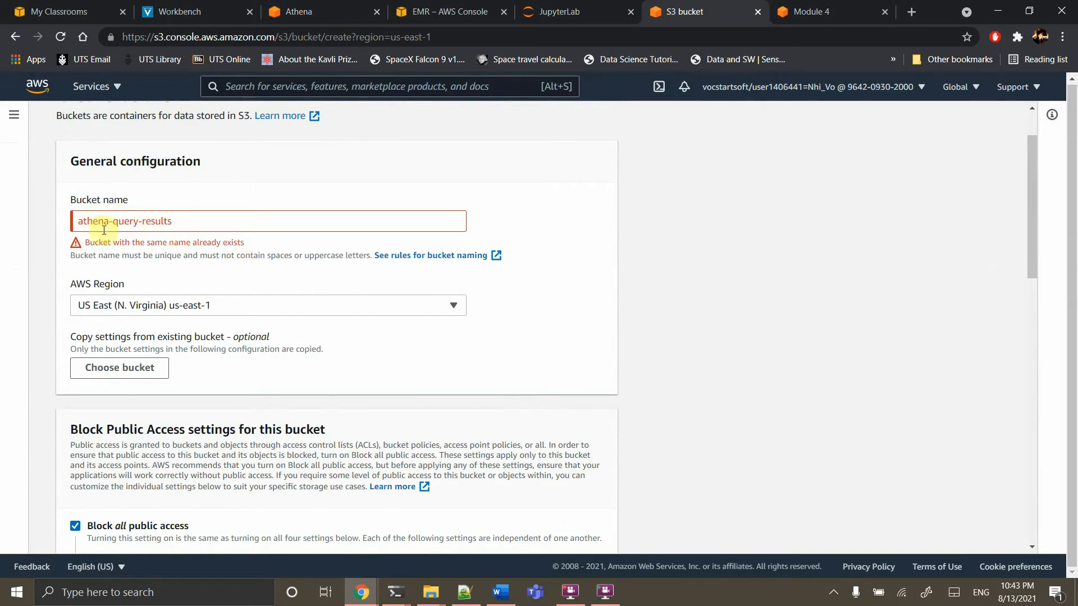
pyautogui.click(82, 223)
pyautogui.write('vil')
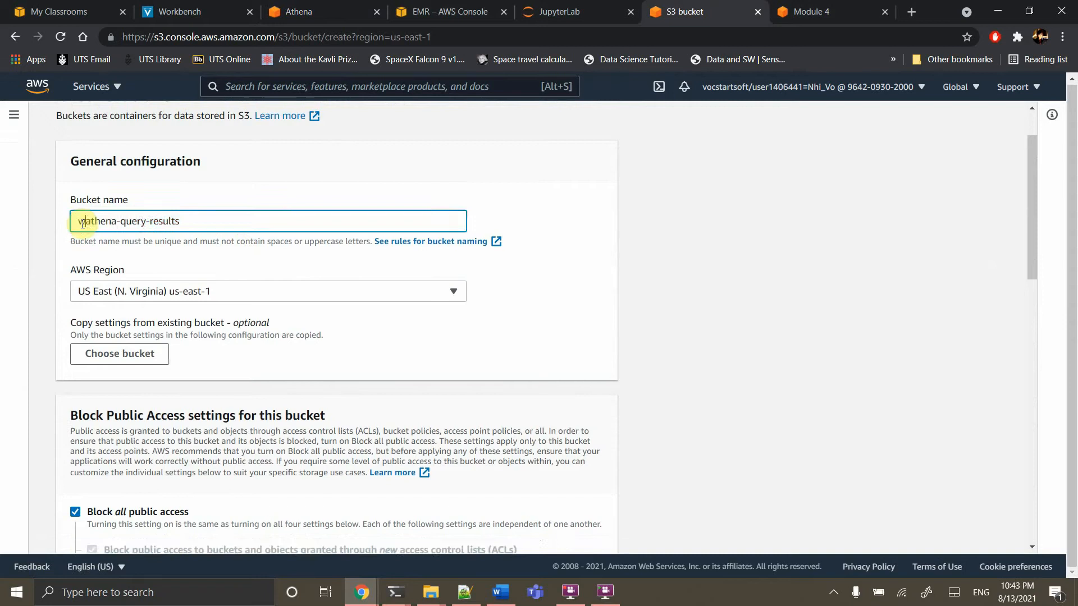
pyautogui.write('drydes')
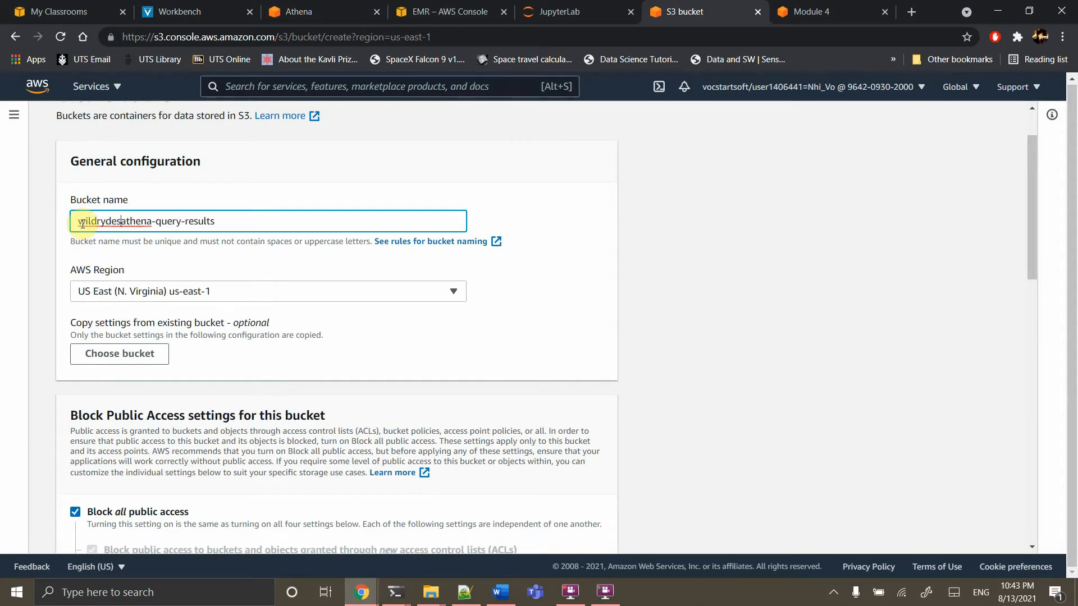
pyautogui.write('-')
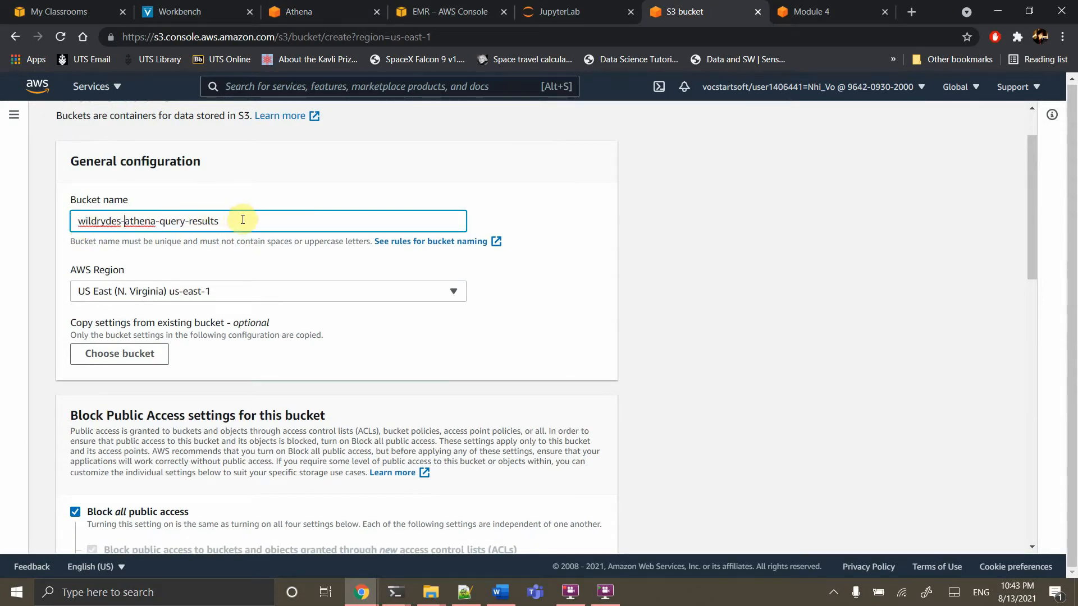
pyautogui.write('-nhivo')
pyautogui.scroll(-15, 440, 361)
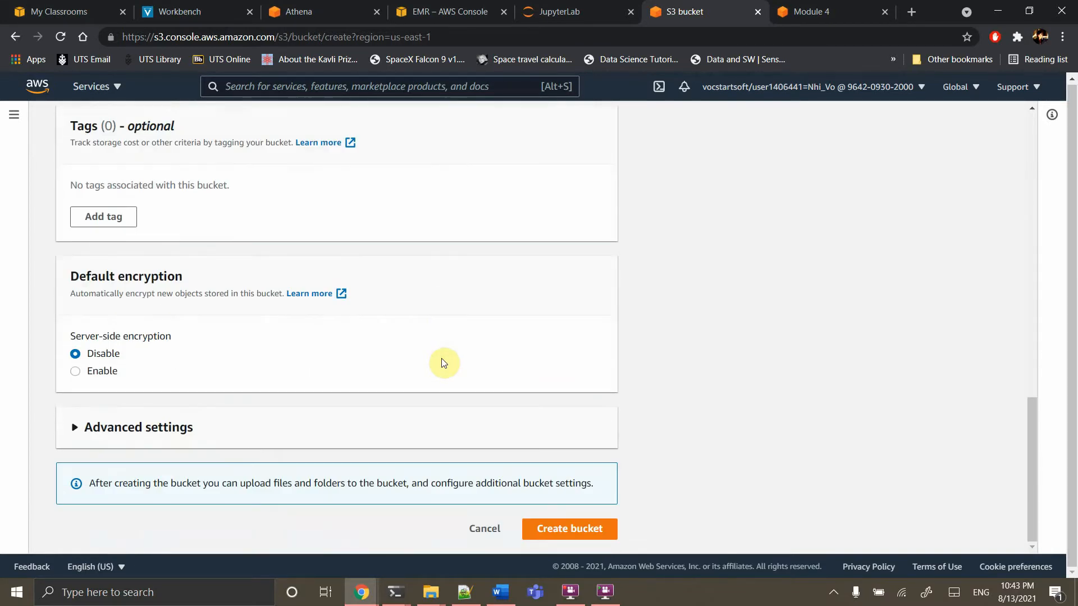
pyautogui.click(545, 530)
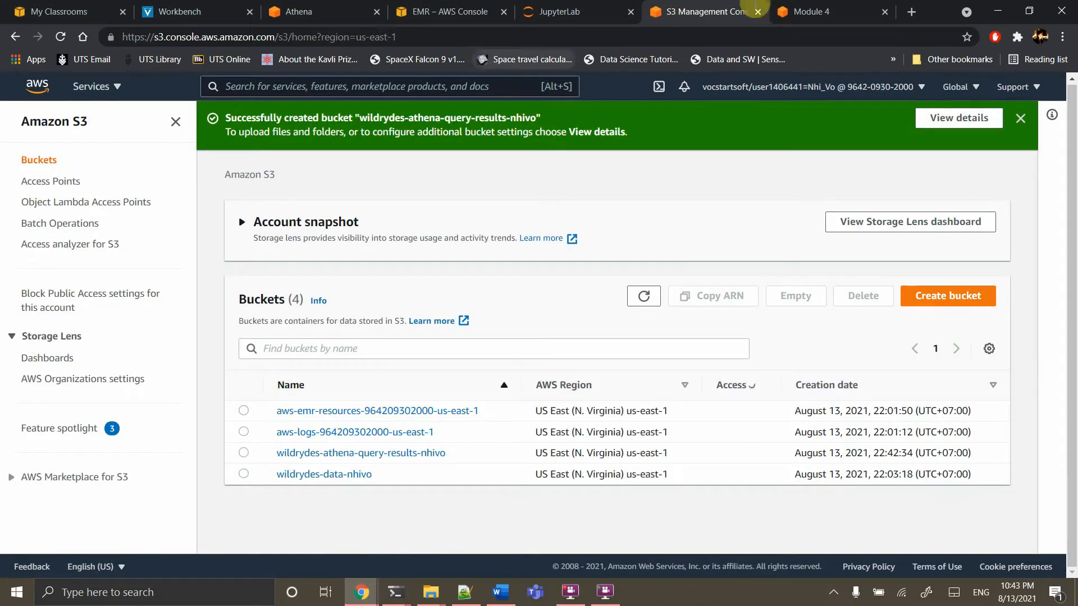
# Set Athena's query result location to the wildrydes-athena-query-results bucket and save the setting
pyautogui.click(416, 11)
pyautogui.click(302, 11)
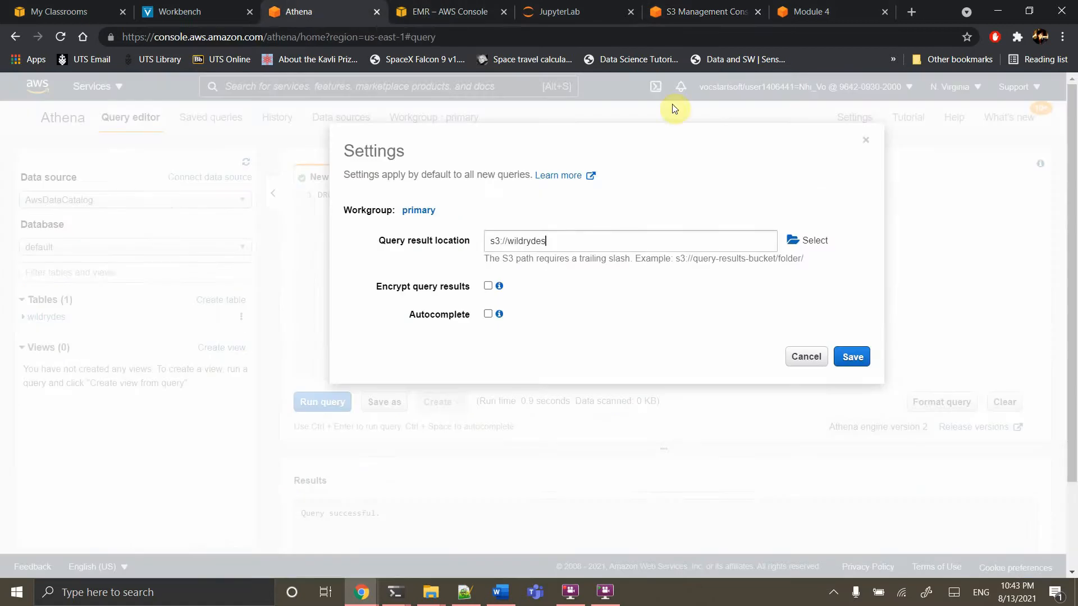
pyautogui.click(811, 240)
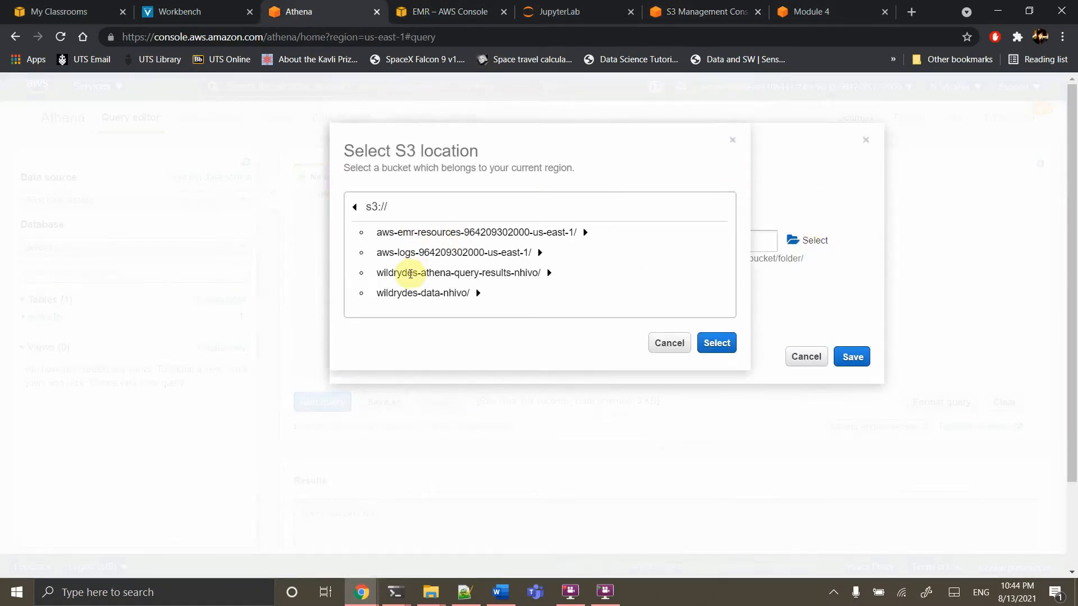
pyautogui.click(549, 273)
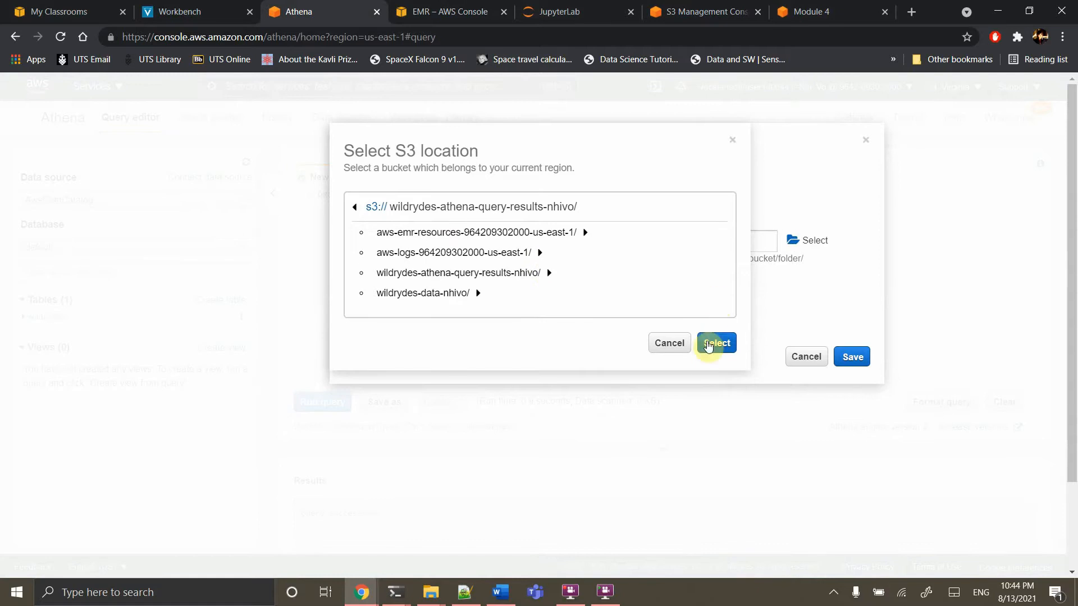
pyautogui.click(707, 343)
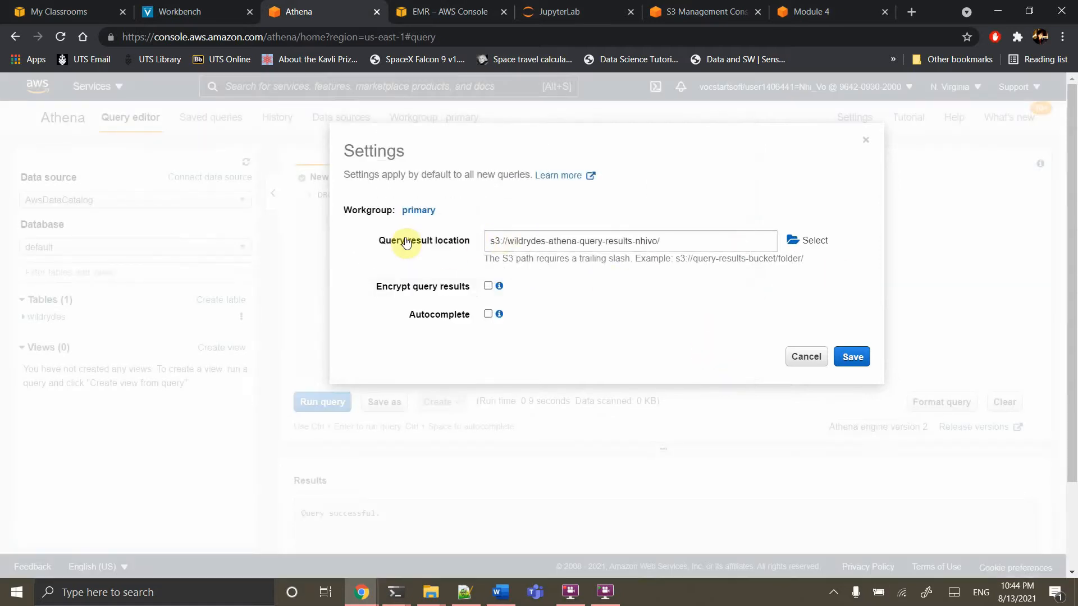
pyautogui.click(852, 358)
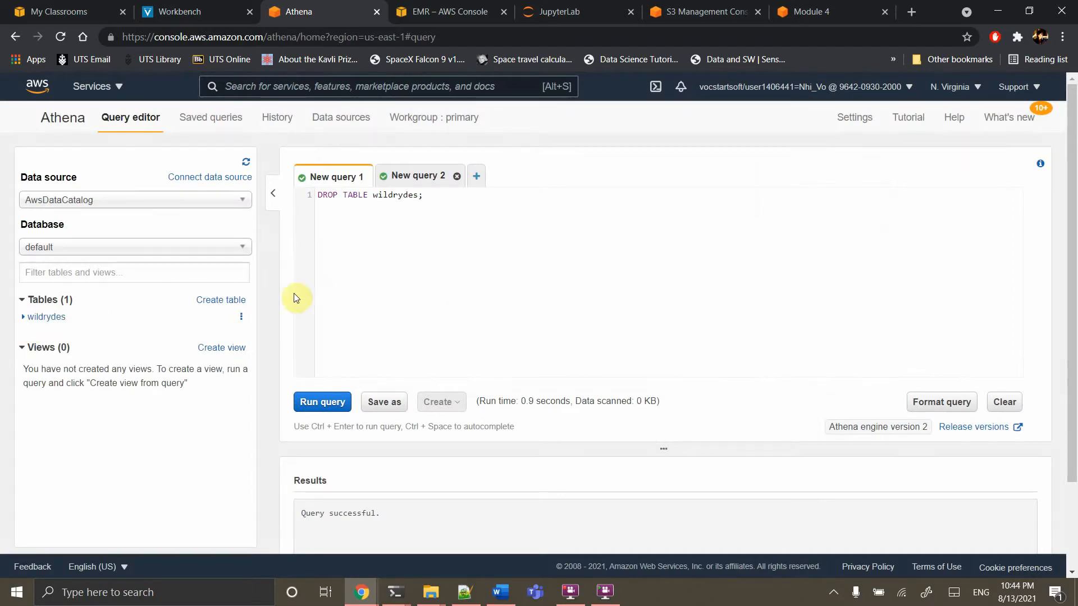
# Run DROP TABLE wildrydes, then bring up the CREATE EXTERNAL TABLE query and compare it with the tutorial
pyautogui.click(318, 401)
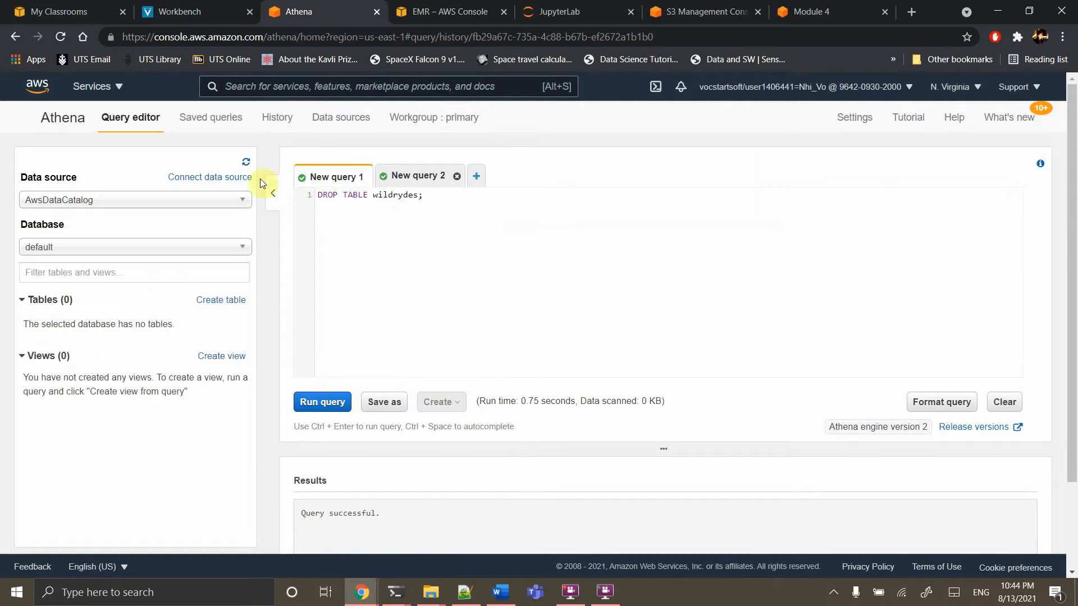
pyautogui.click(403, 177)
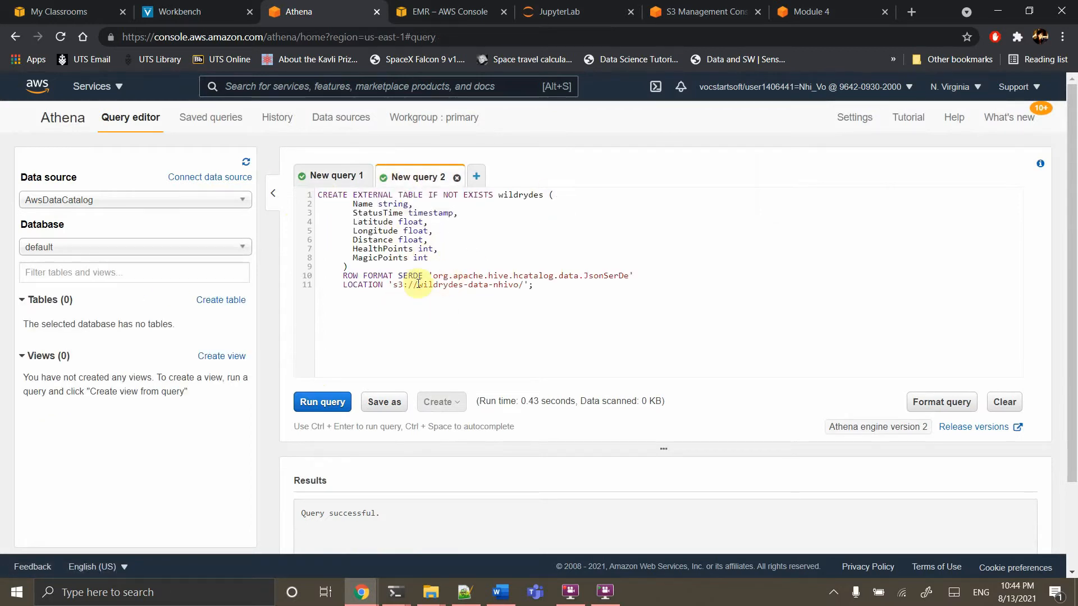
pyautogui.click(817, 12)
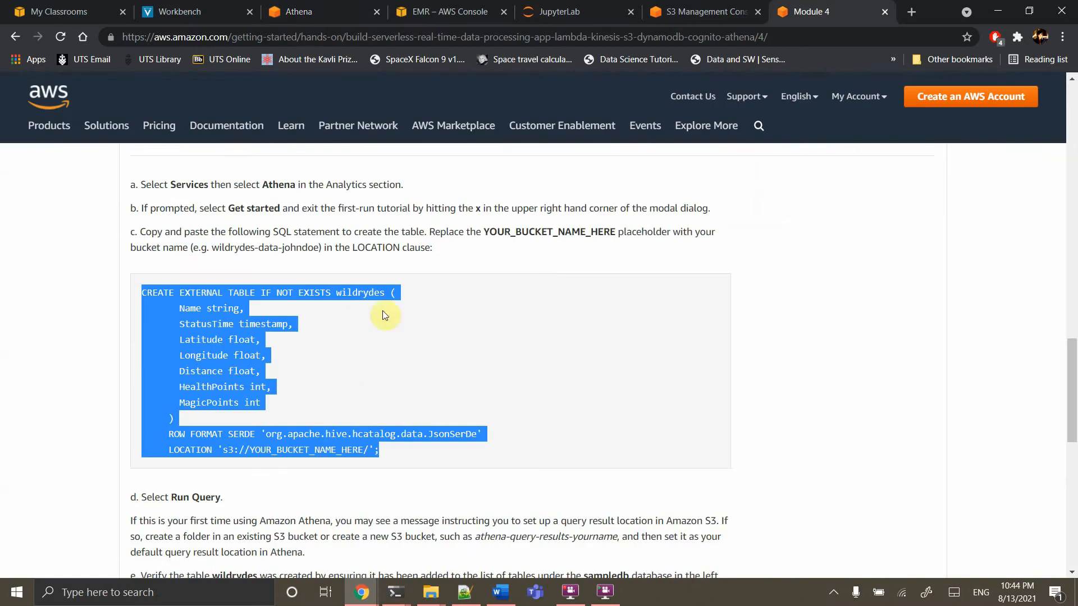
pyautogui.click(455, 11)
pyautogui.click(320, 11)
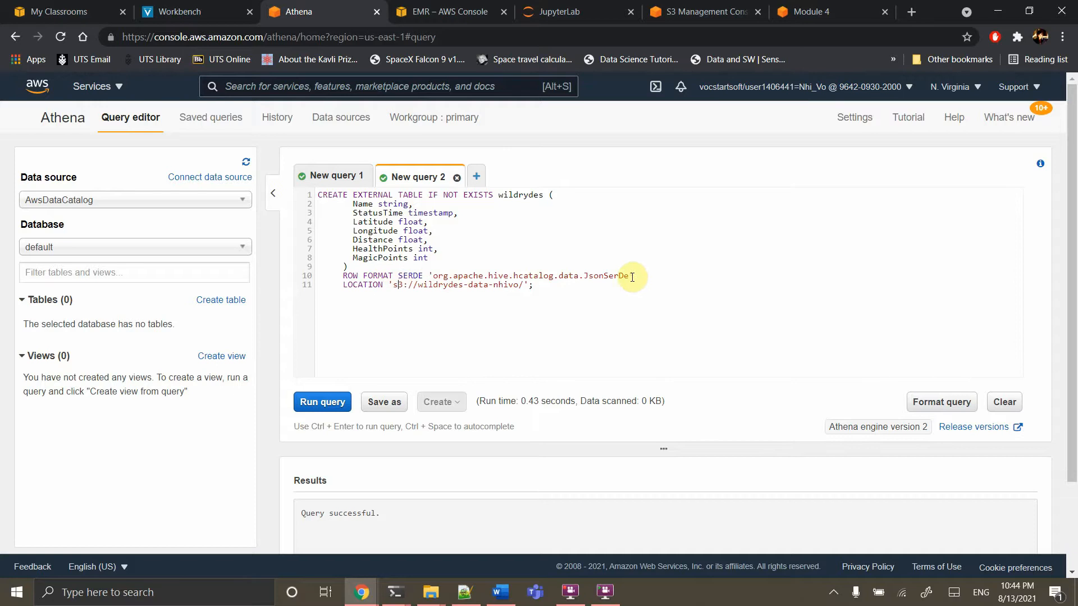
# Inspect the hive JsonSerDe class on line 10 and run the CREATE EXTERNAL TABLE query
pyautogui.moveTo(629, 276); pyautogui.dragTo(413, 279)
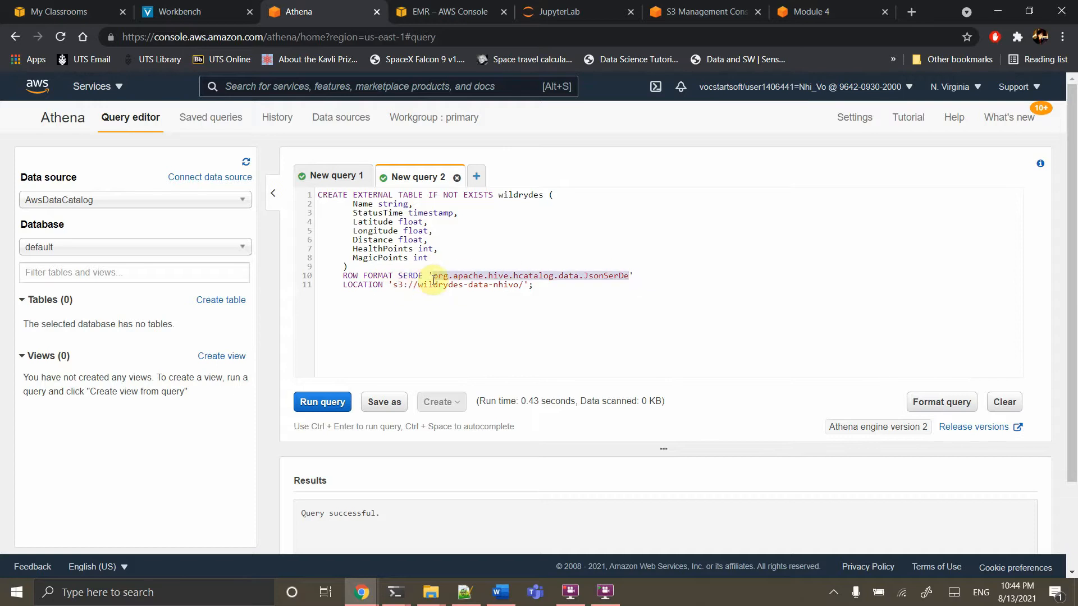
pyautogui.doubleClick(604, 276)
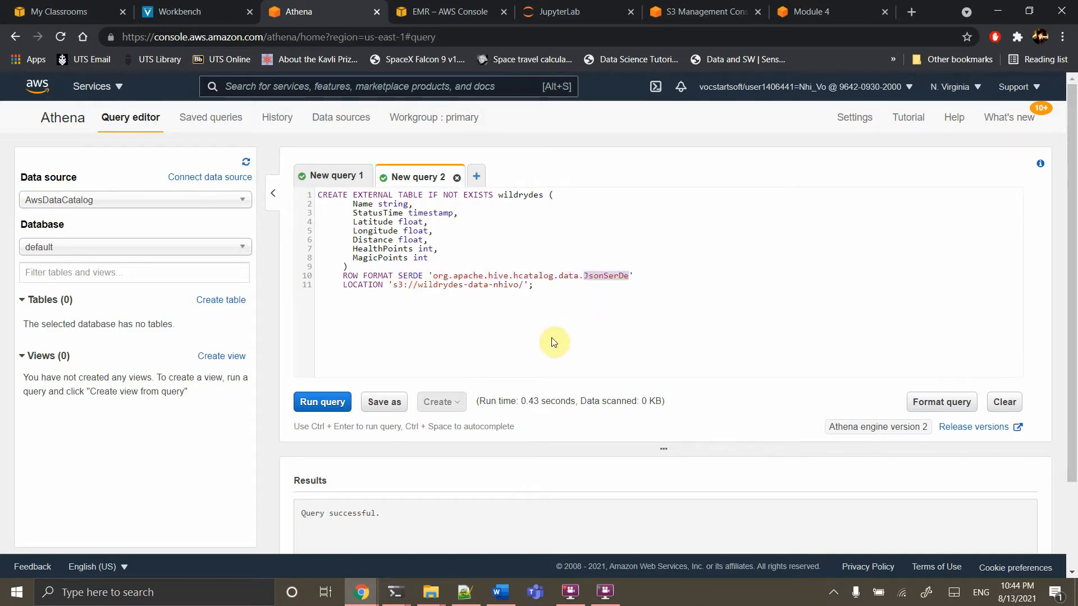
pyautogui.doubleClick(498, 275)
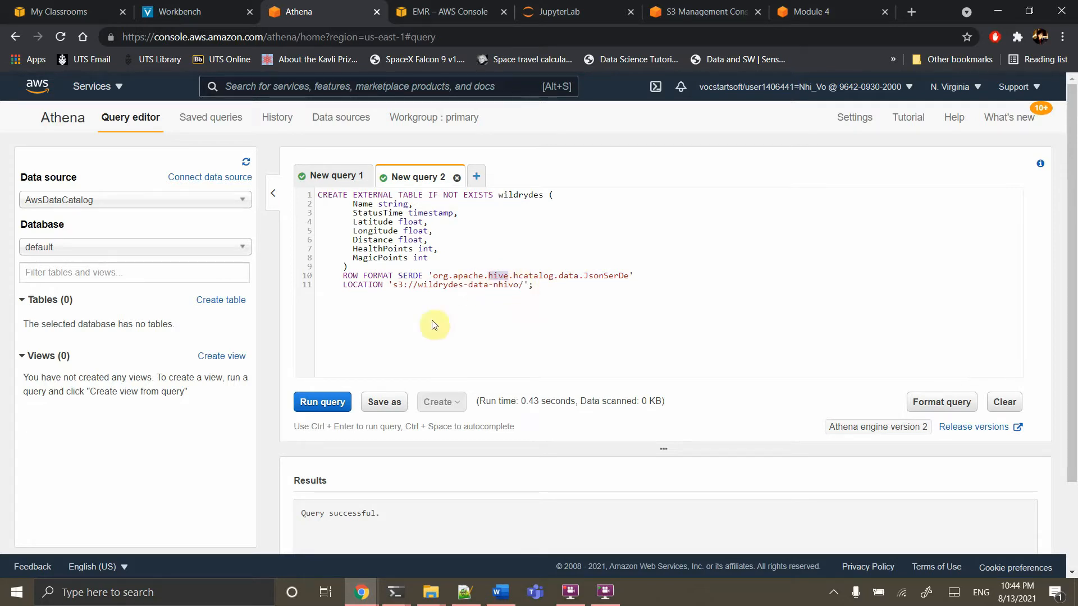
pyautogui.click(324, 404)
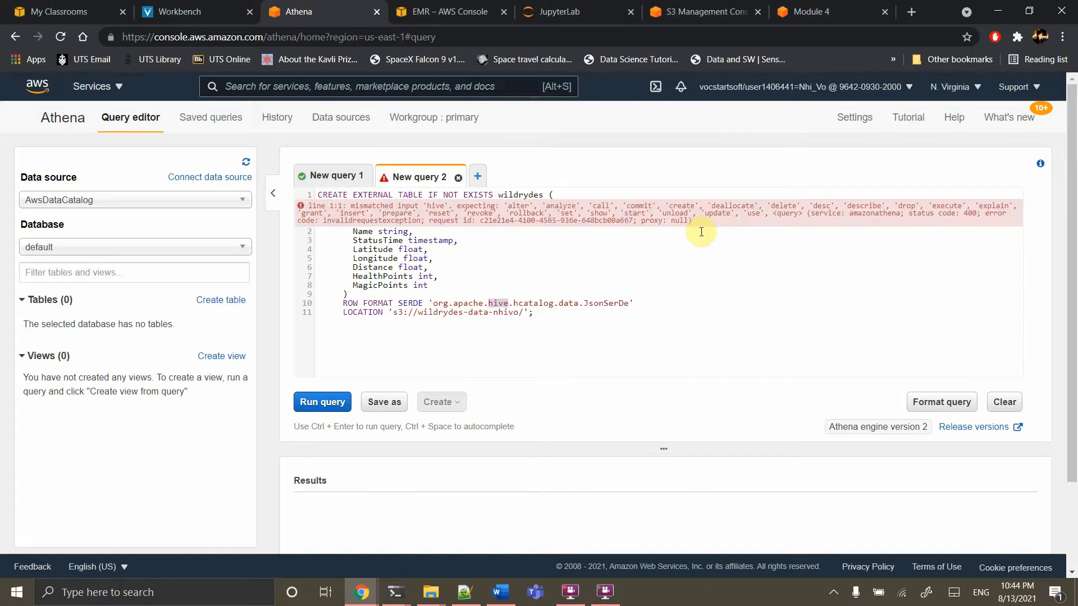
# Rerun the full CREATE EXTERNAL TABLE wildrydes query, then preview the table's first 10 rows
pyautogui.click(600, 263)
pyautogui.click(344, 404)
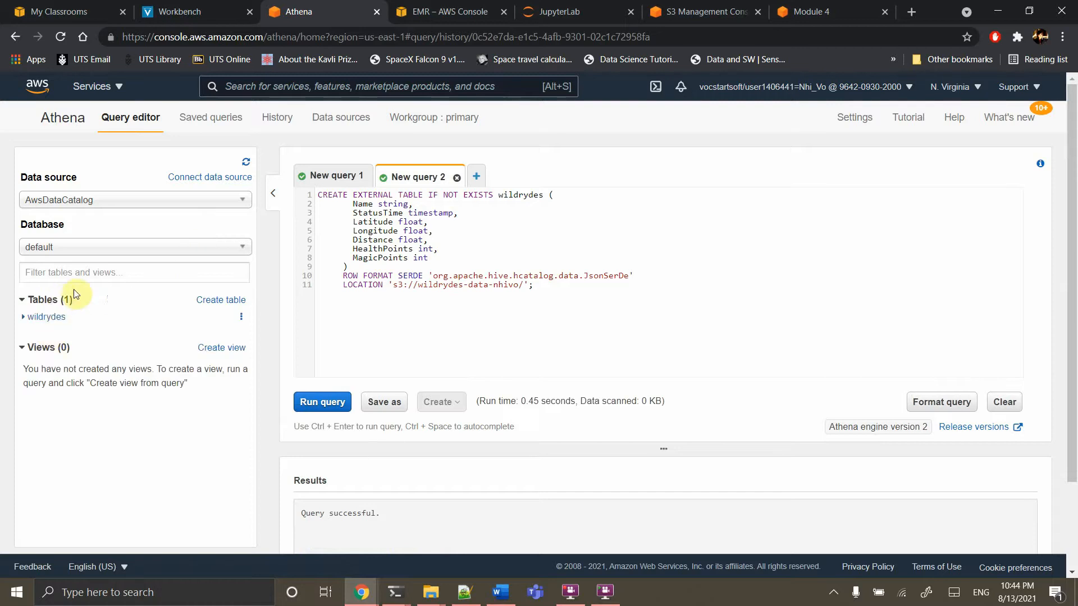
pyautogui.click(241, 318)
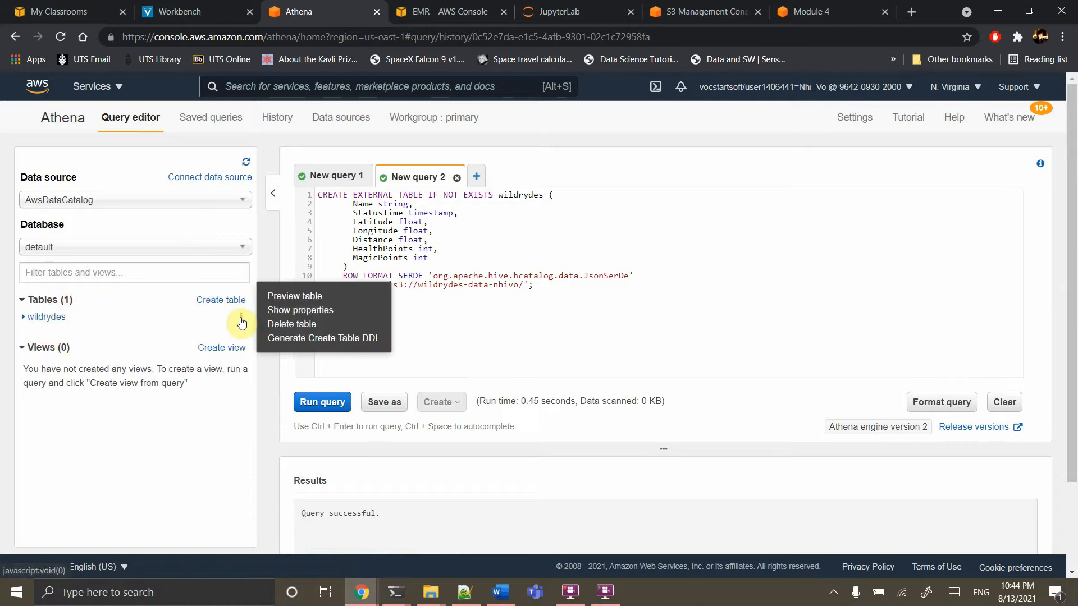
pyautogui.click(292, 302)
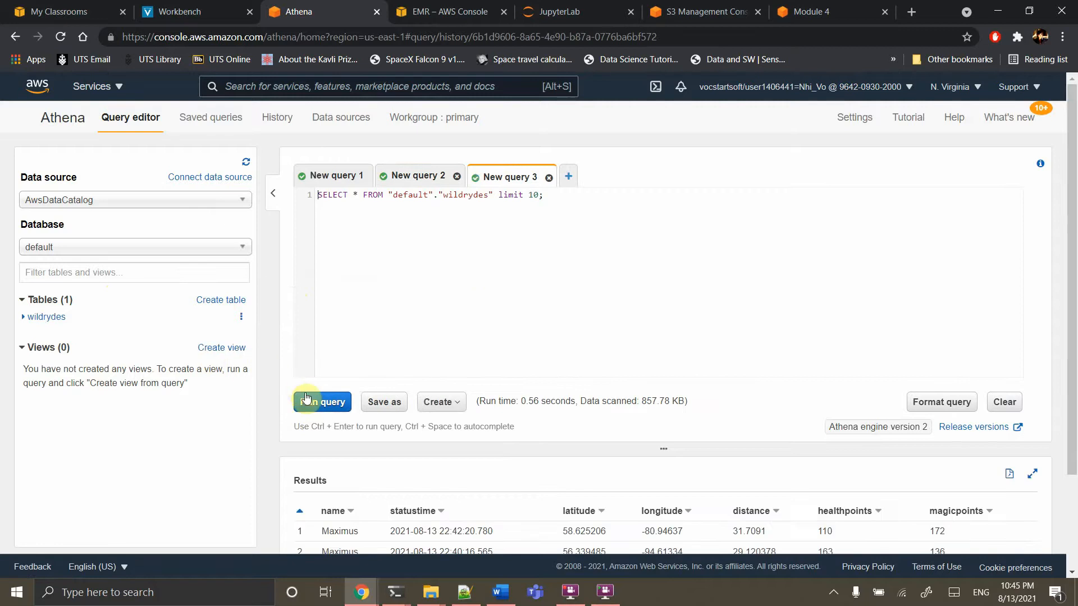
# Rerun the wildrydes preview, review the four unicorn rows, and return to the New query 2 tab
pyautogui.click(313, 407)
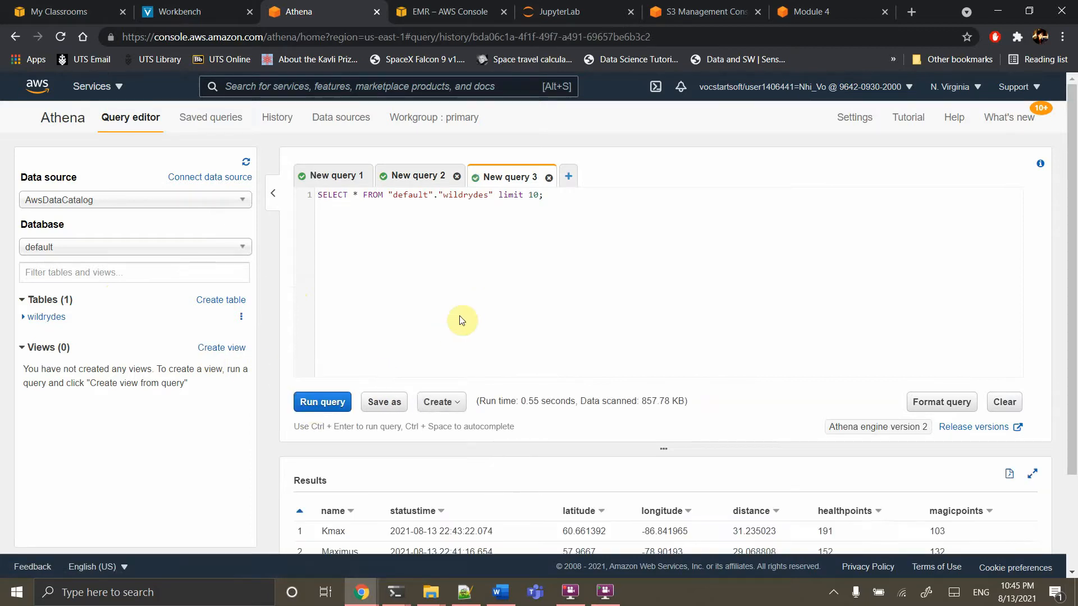
pyautogui.scroll(-3, 461, 320)
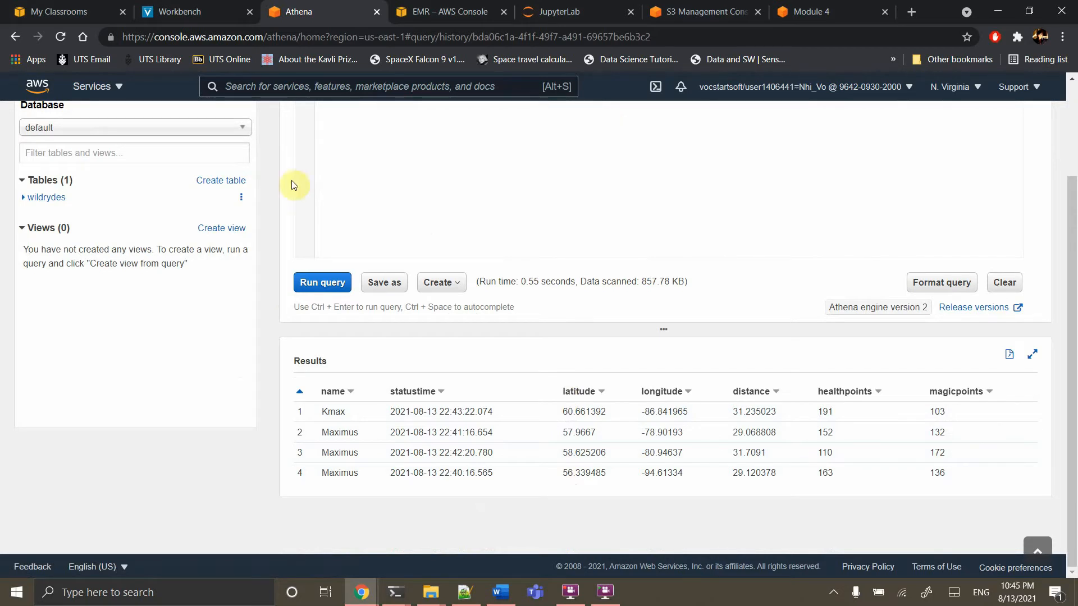
pyautogui.scroll(2, 423, 211)
pyautogui.click(412, 174)
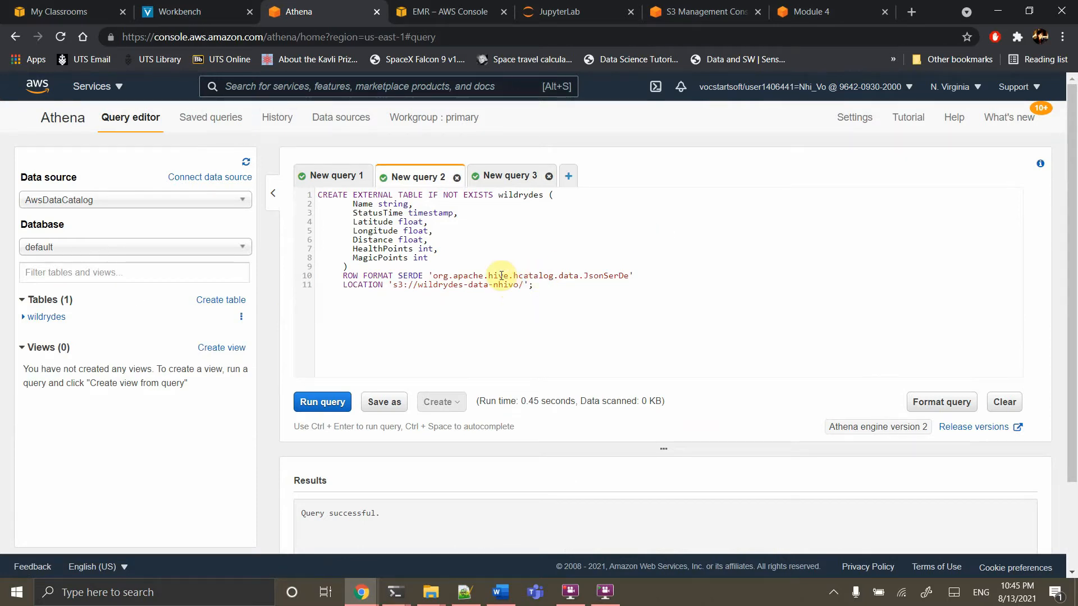
pyautogui.click(433, 14)
# Open the EMR notebook named 'notebook' from the Notebooks list and switch to its JupyterLab workspace
pyautogui.click(26, 212)
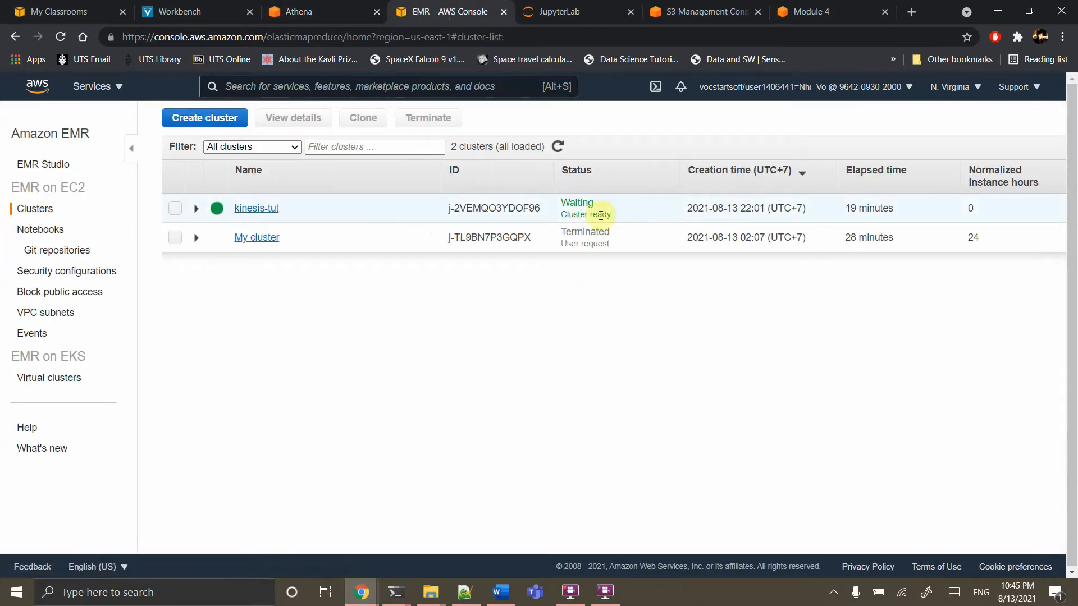
pyautogui.click(45, 231)
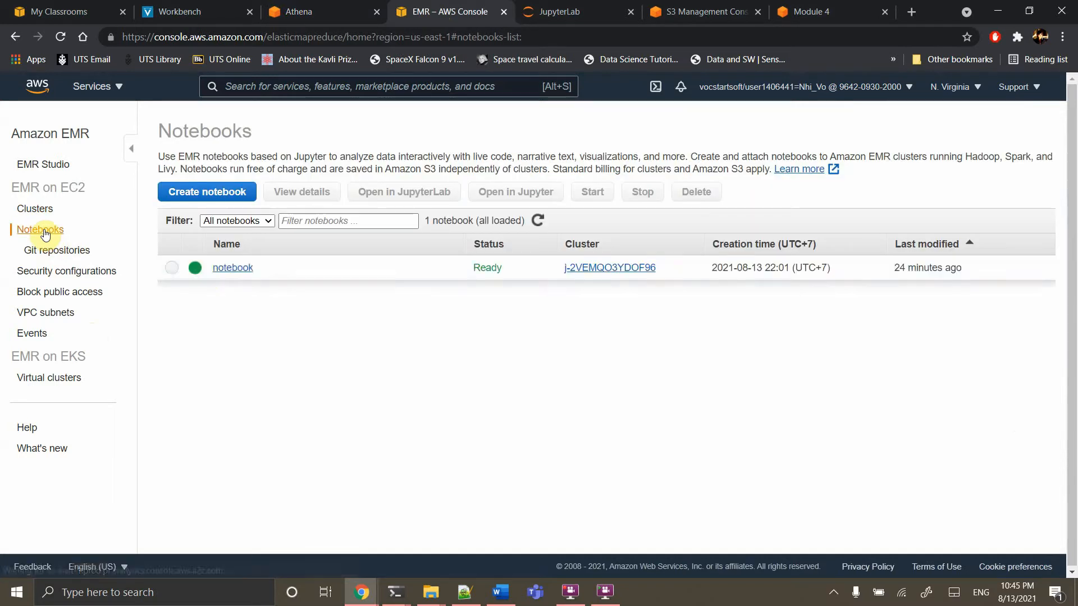
pyautogui.click(240, 273)
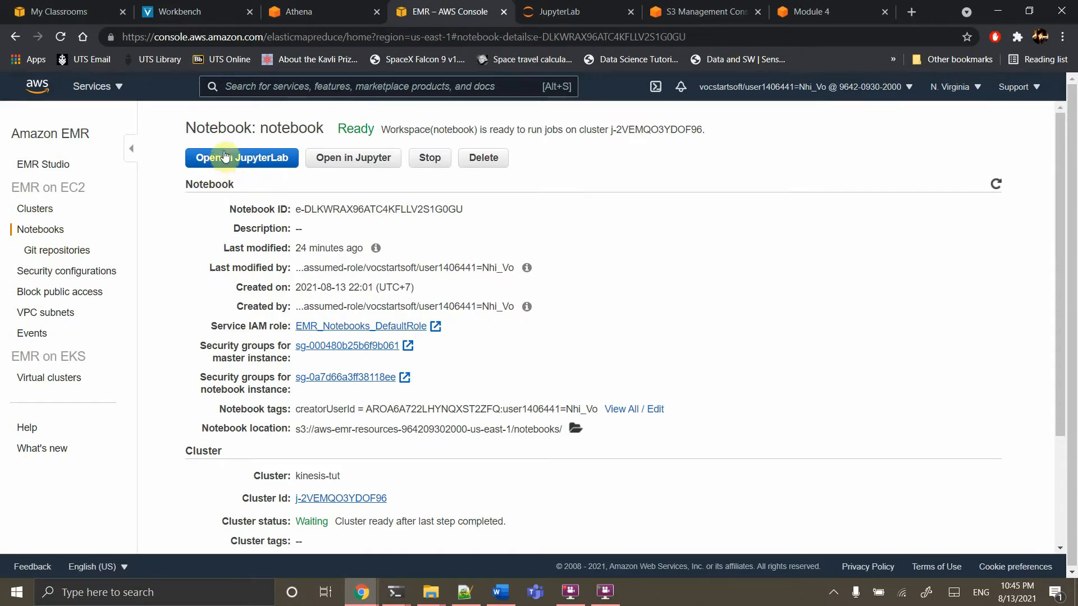
pyautogui.click(568, 12)
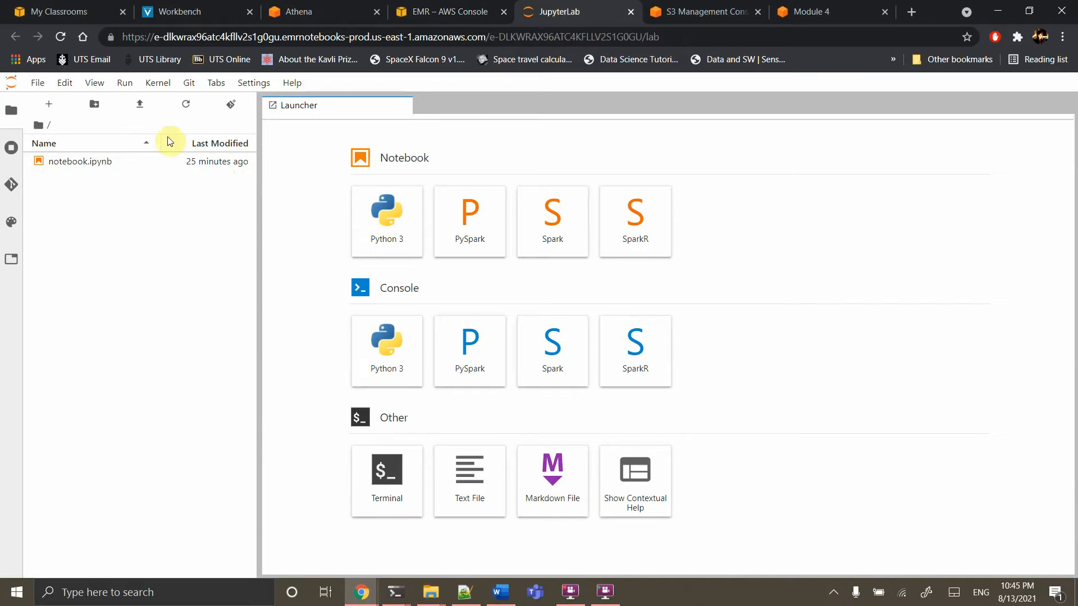
# Upload notebook-spark.ipynb from the week8_kinesis folder into JupyterLab
pyautogui.click(140, 104)
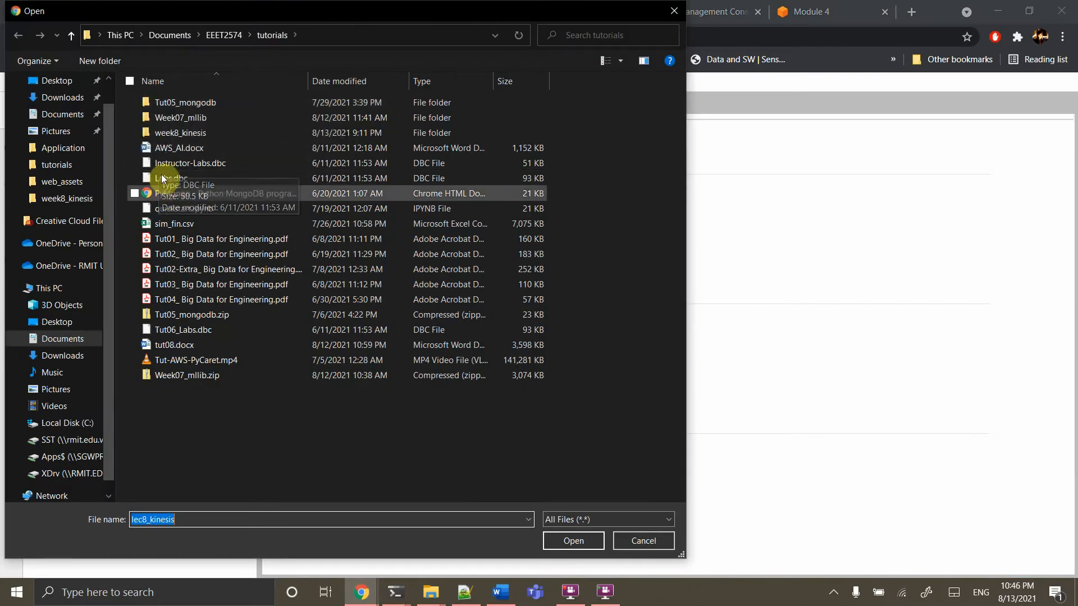
pyautogui.doubleClick(174, 133)
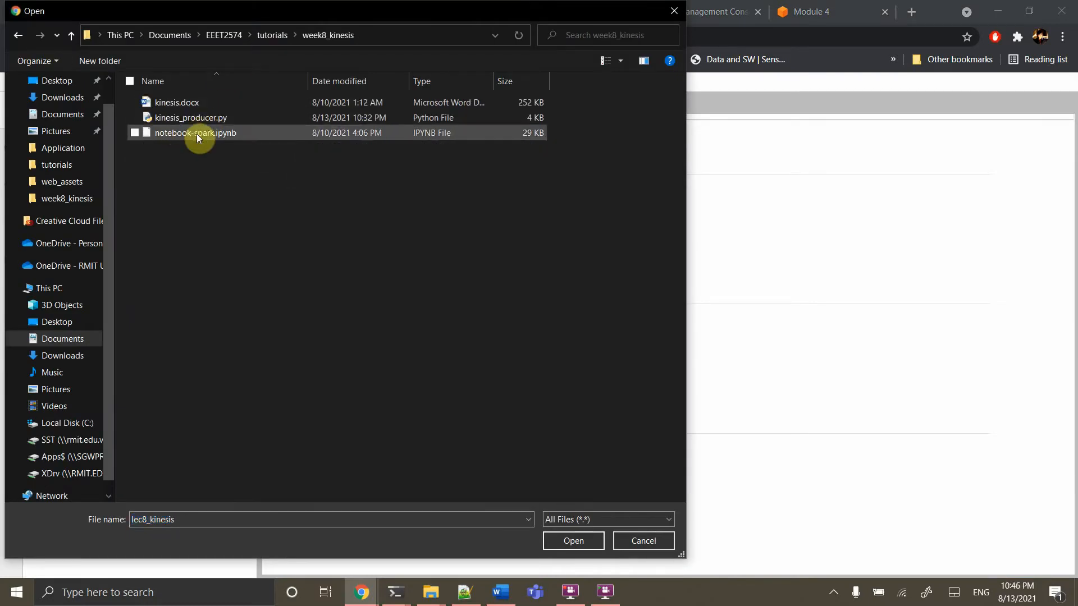
pyautogui.doubleClick(191, 134)
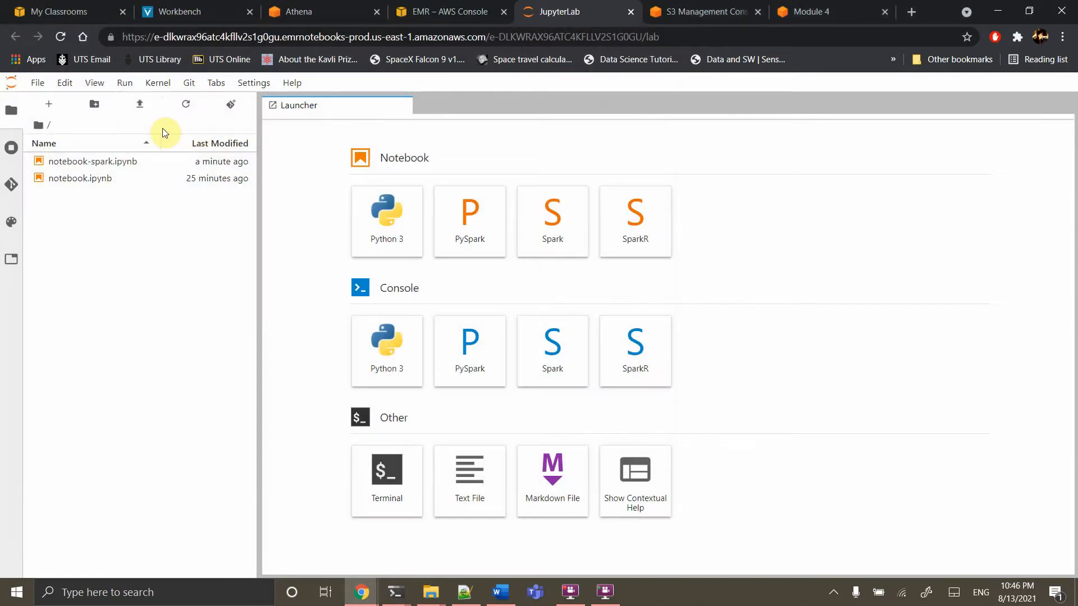
# Open notebook-spark.ipynb and show the available kernels in the Select Kernel dialog
pyautogui.doubleClick(118, 163)
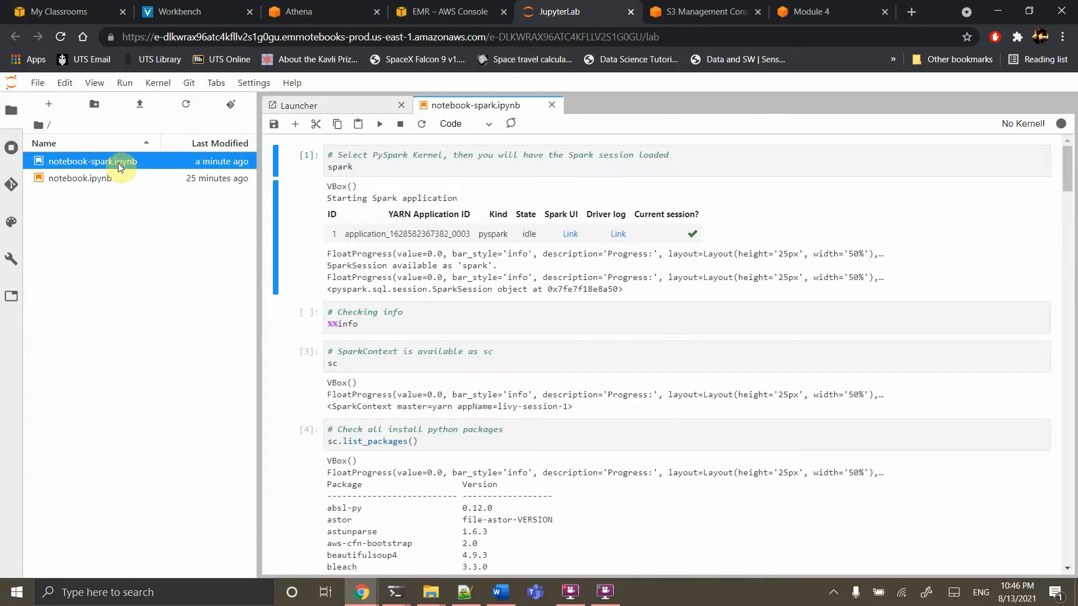
pyautogui.click(1025, 127)
pyautogui.click(583, 341)
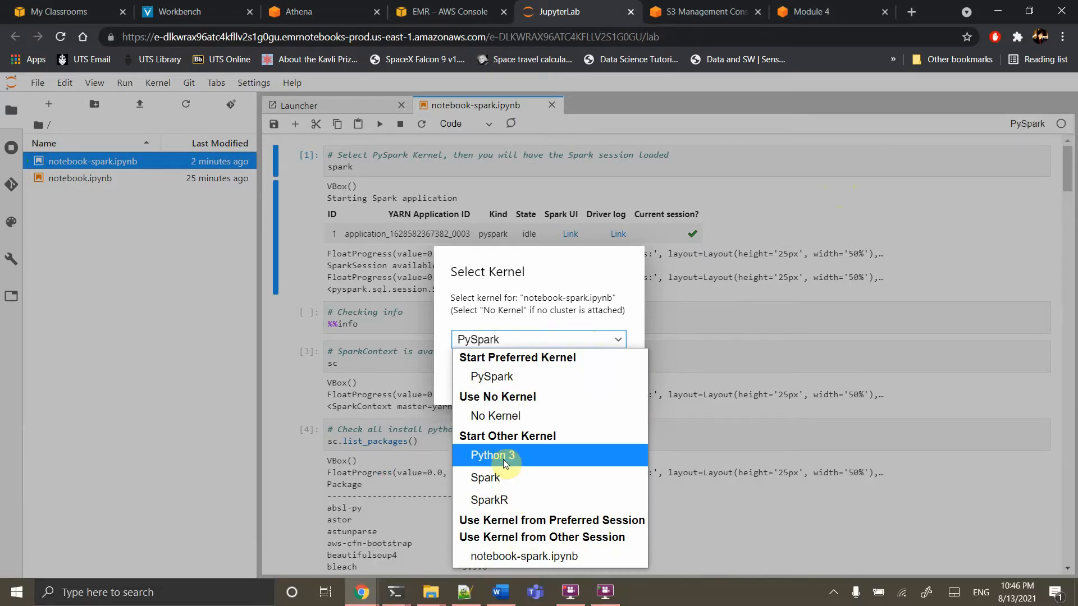
# Attach the PySpark kernel and run the first cell to start the Spark session
pyautogui.click(483, 376)
pyautogui.click(606, 378)
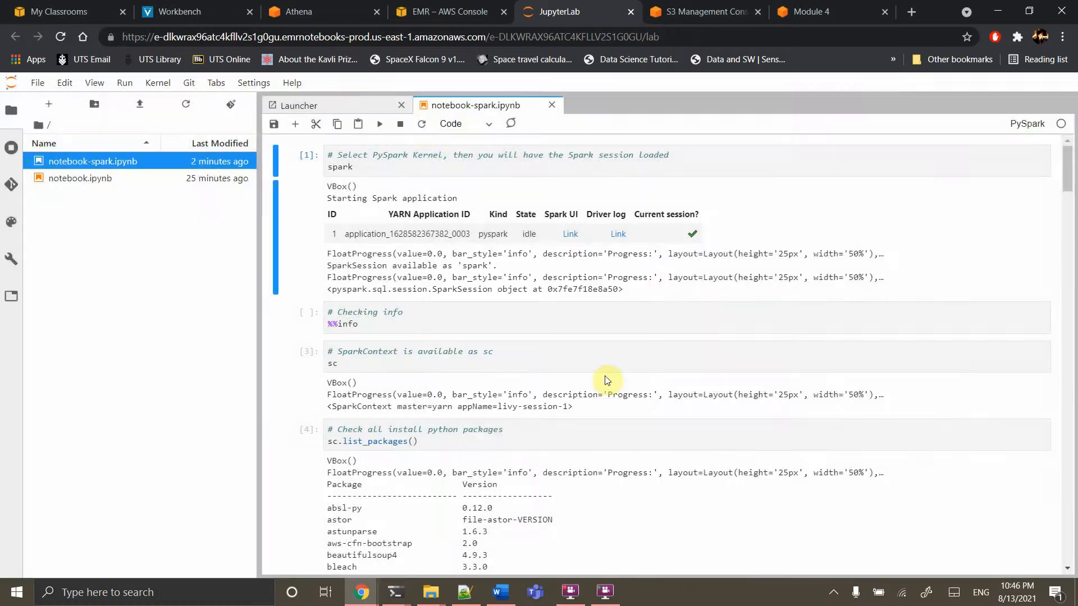
pyautogui.click(380, 157)
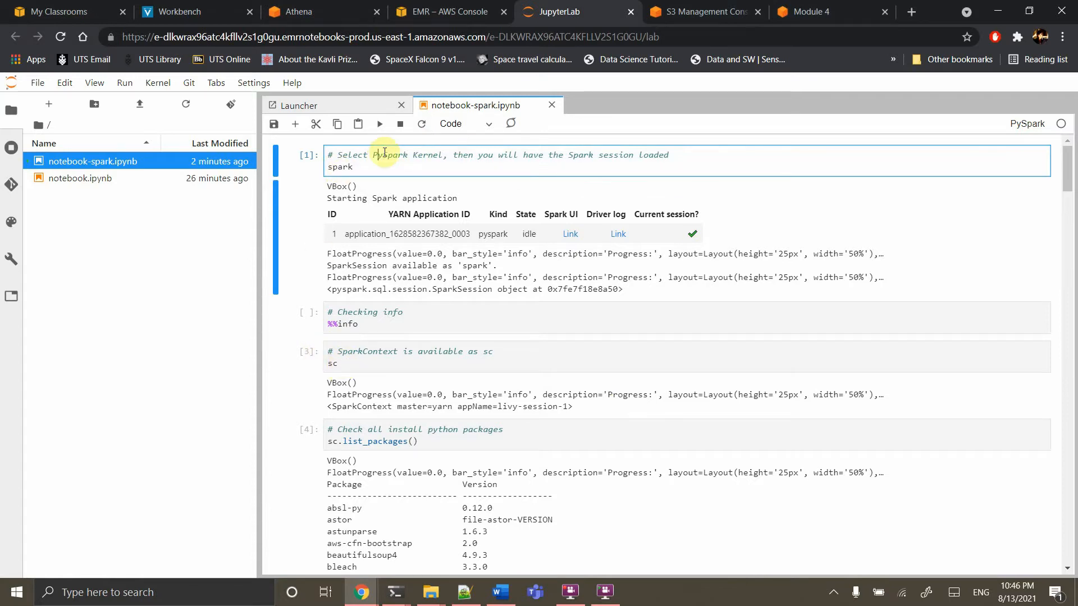
pyautogui.click(377, 128)
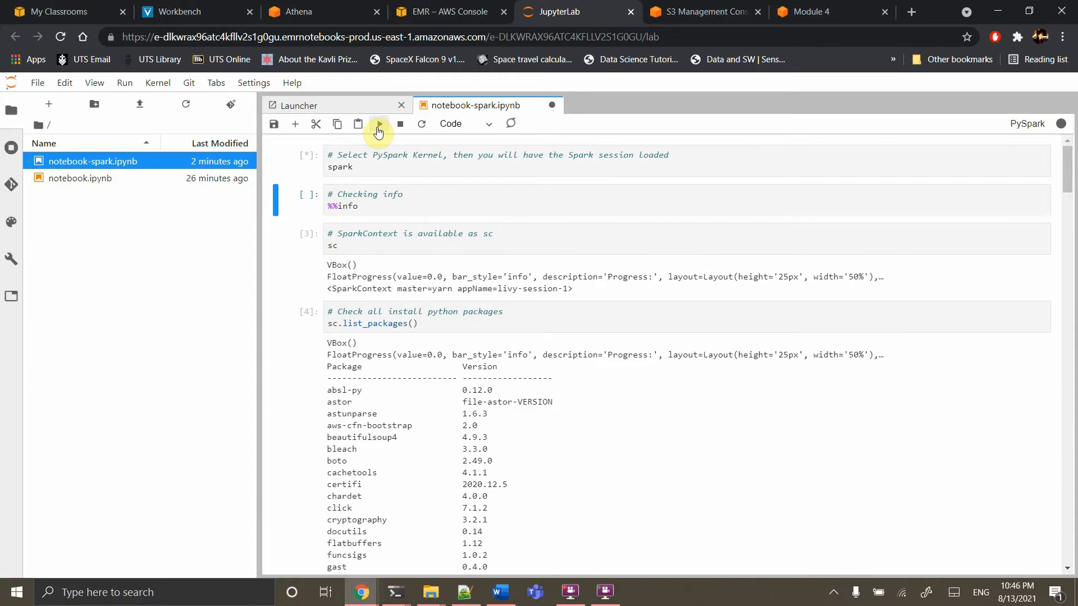
# Comment out the %%info line and run the SparkContext cell, returning a yarn livy-session-0 context
pyautogui.click(339, 236)
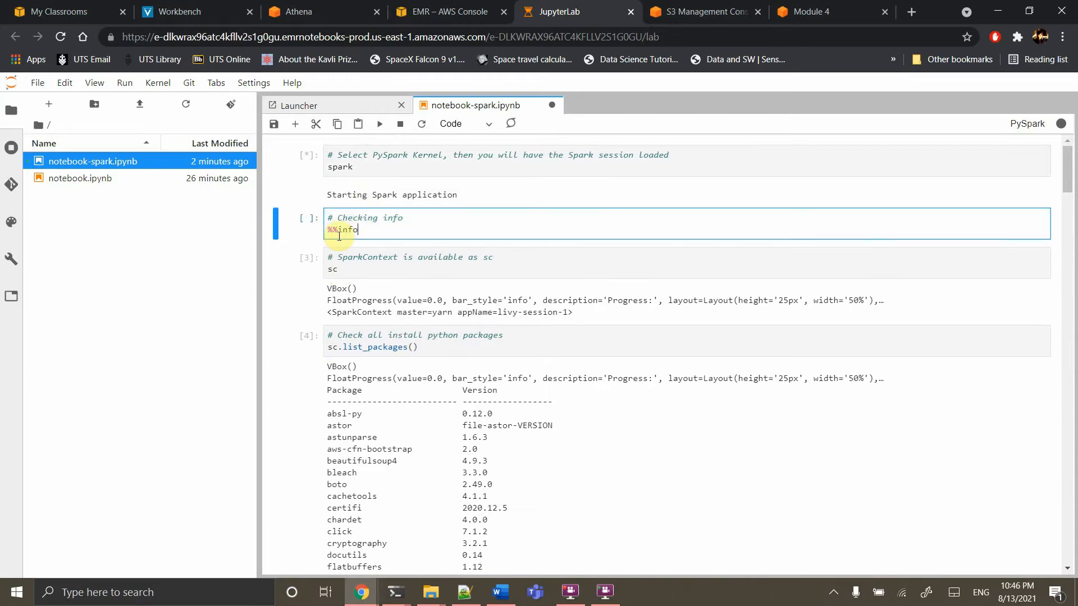
pyautogui.hotkey('ctrl', '/')
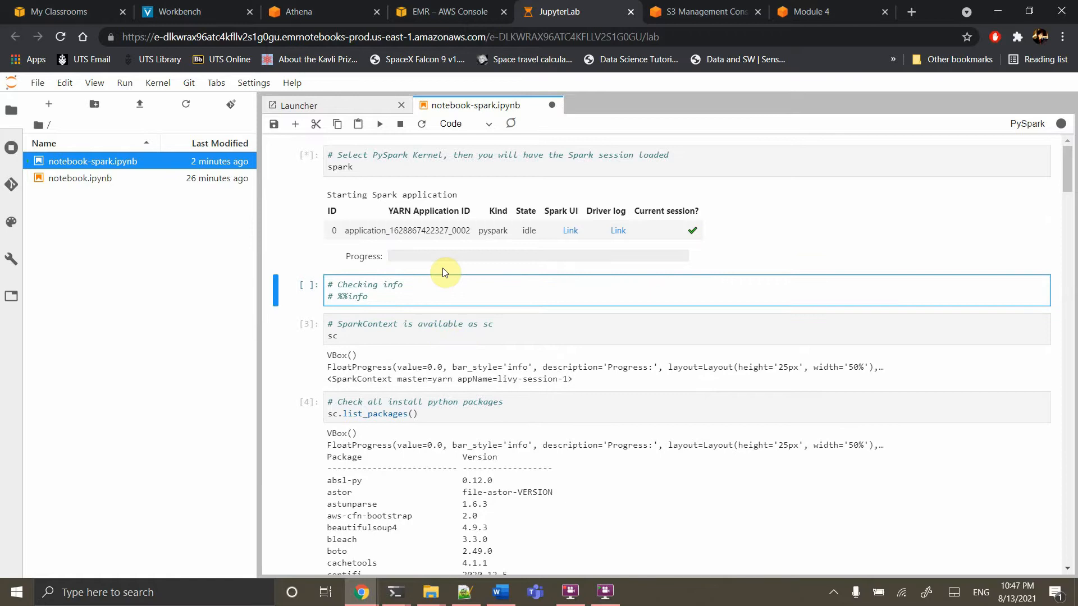
pyautogui.click(372, 325)
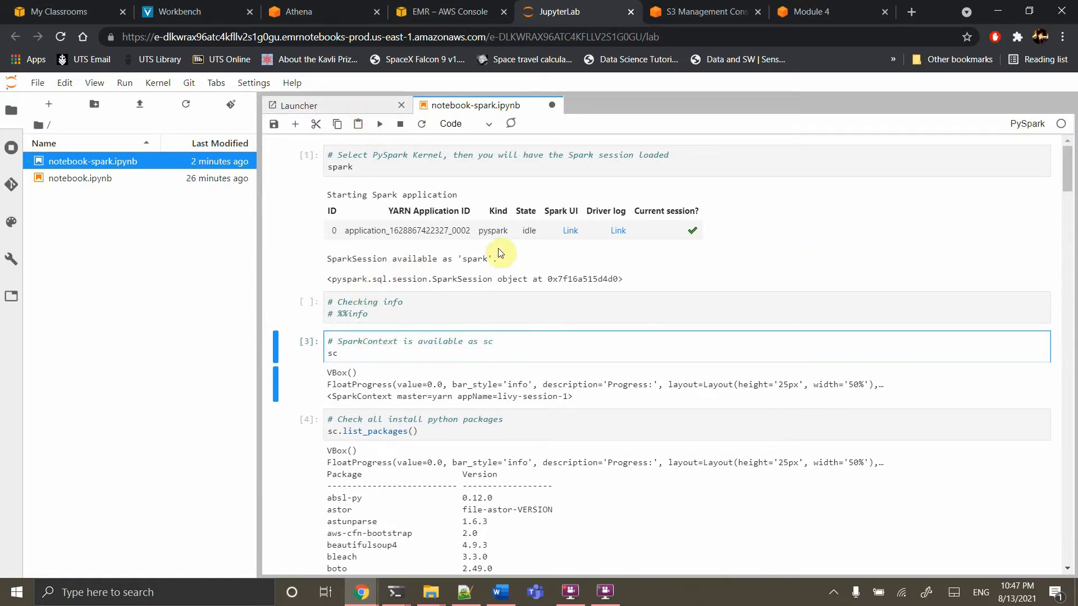
pyautogui.click(382, 123)
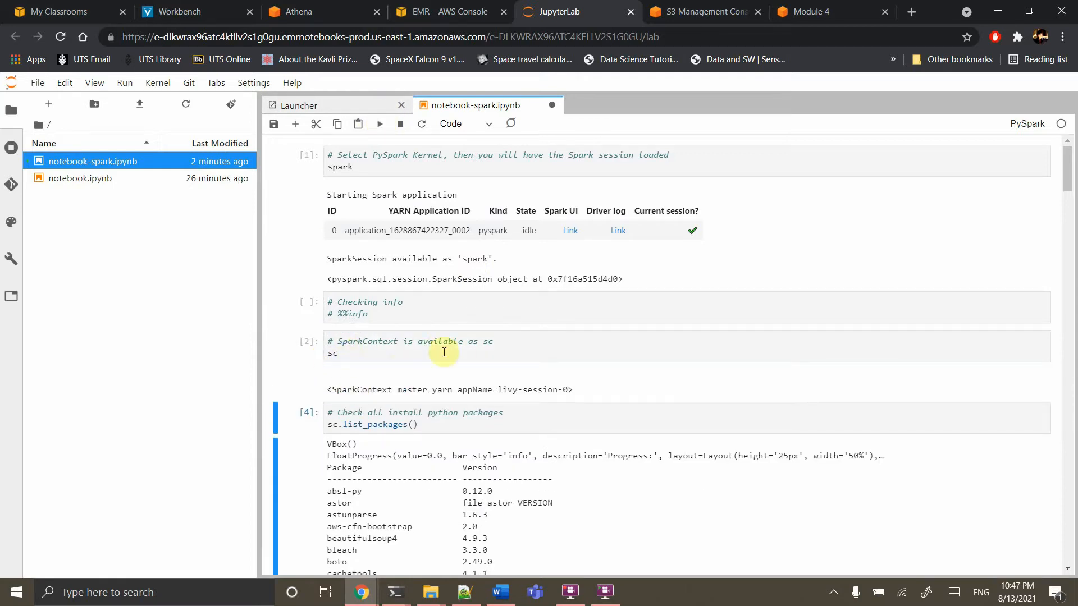
pyautogui.scroll(-3, 397, 369)
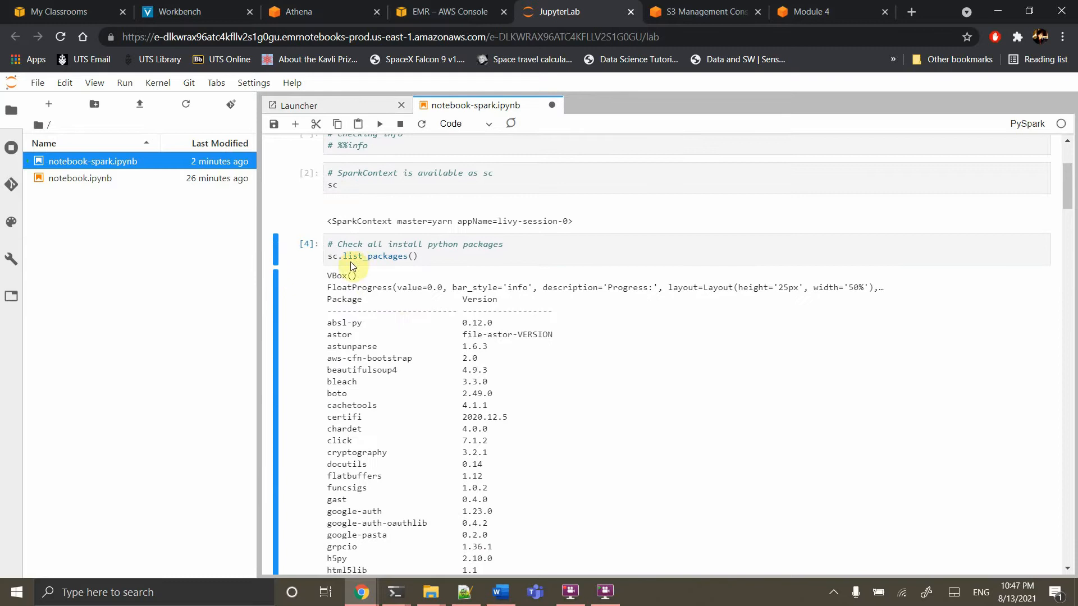
# Rerun the sc.list_packages() cell and review the cluster's installed Python packages
pyautogui.click(389, 256)
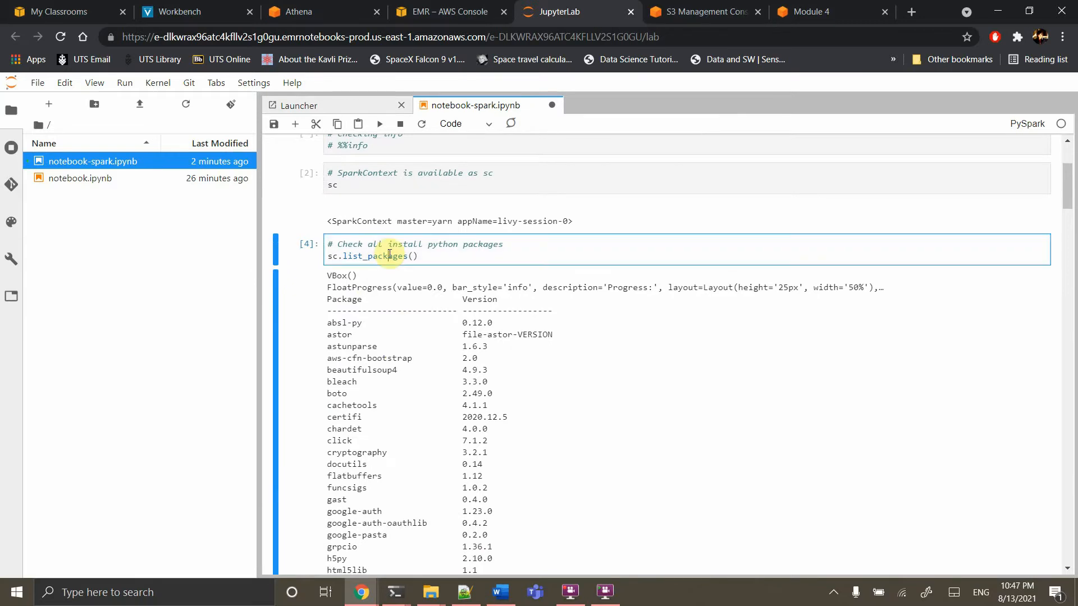
pyautogui.click(379, 123)
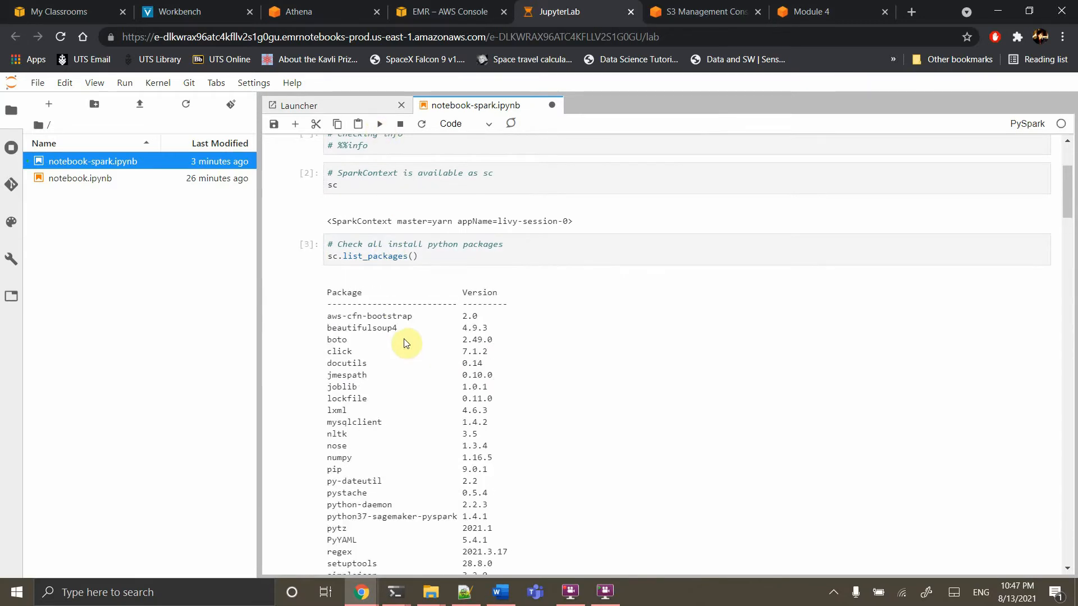
pyautogui.scroll(-3, 429, 341)
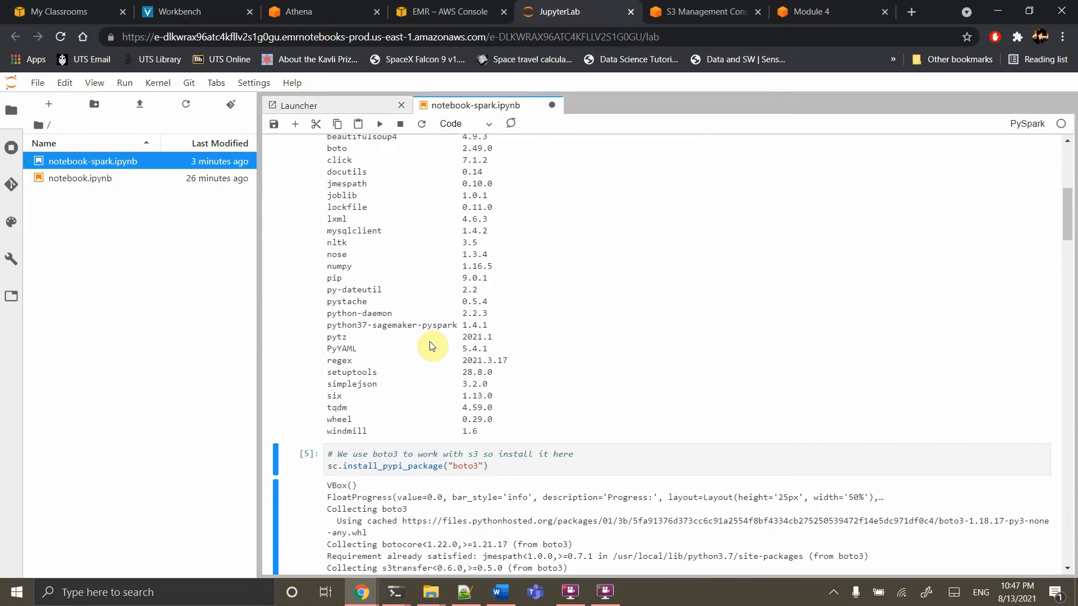
pyautogui.scroll(1, 427, 337)
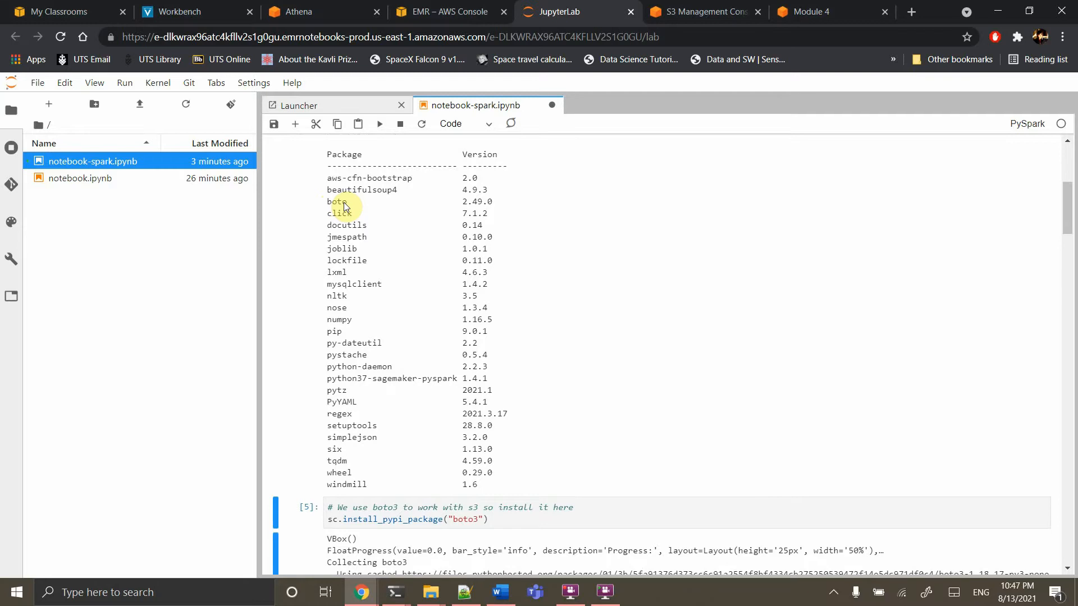
pyautogui.scroll(-5, 345, 207)
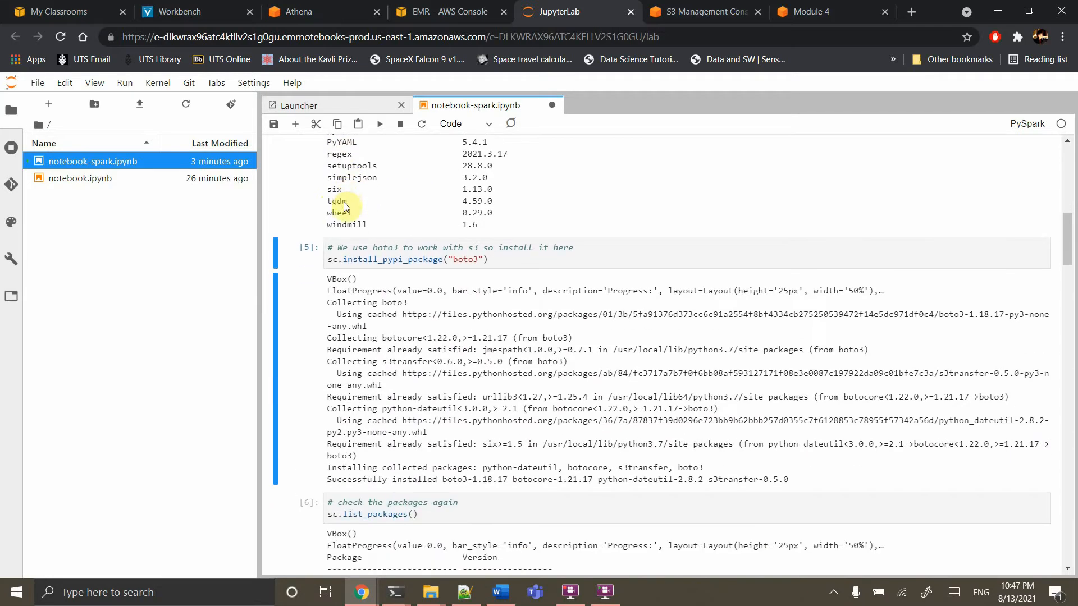
# Run the sc.install_pypi_package("boto3") cell, installing boto3 1.18.20 on the cluster
pyautogui.click(410, 262)
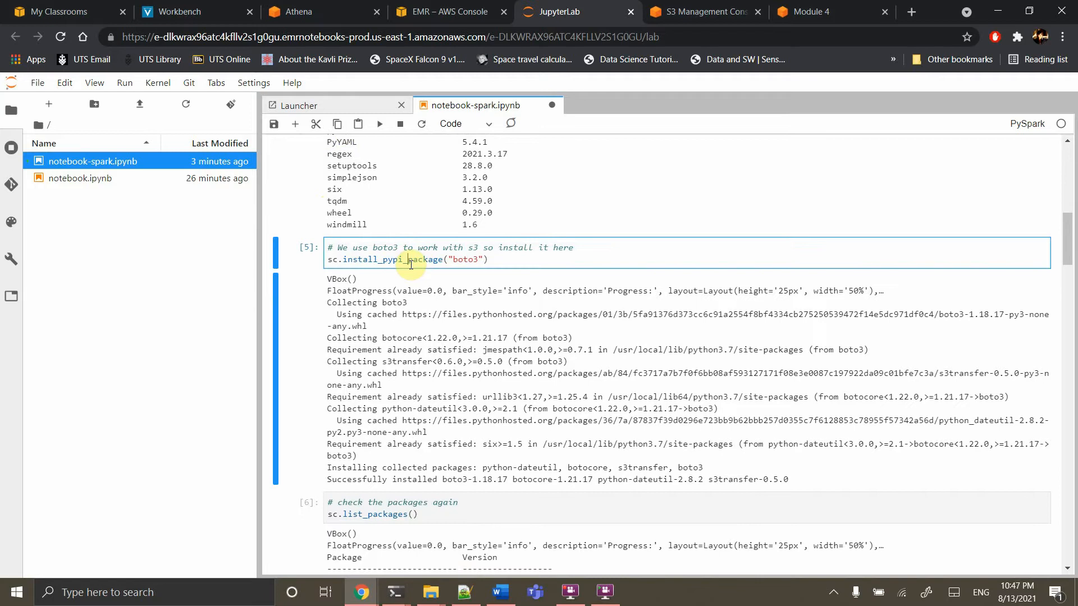
pyautogui.click(380, 123)
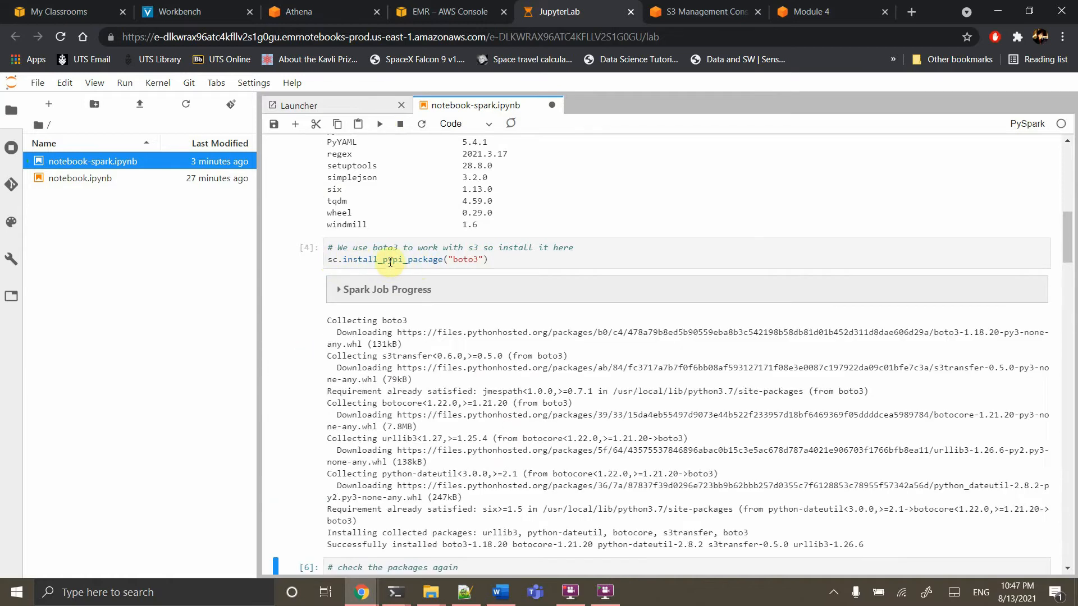
pyautogui.scroll(-4, 494, 284)
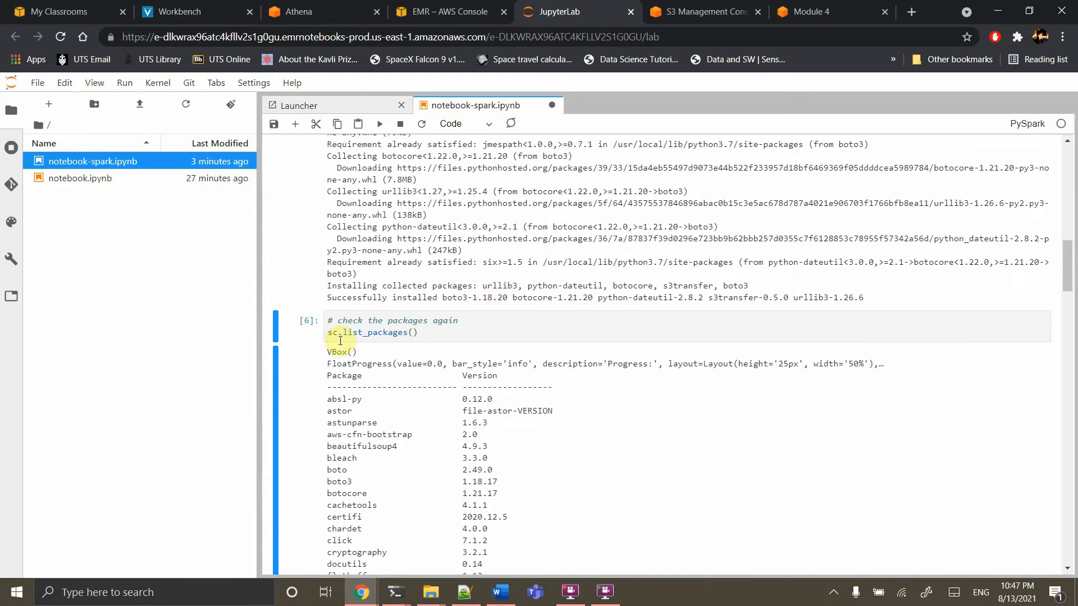
pyautogui.click(343, 321)
# Rerun the '# check the packages again' cell and confirm boto3 1.18.20 and botocore 1.21.20 are listed
pyautogui.click(378, 125)
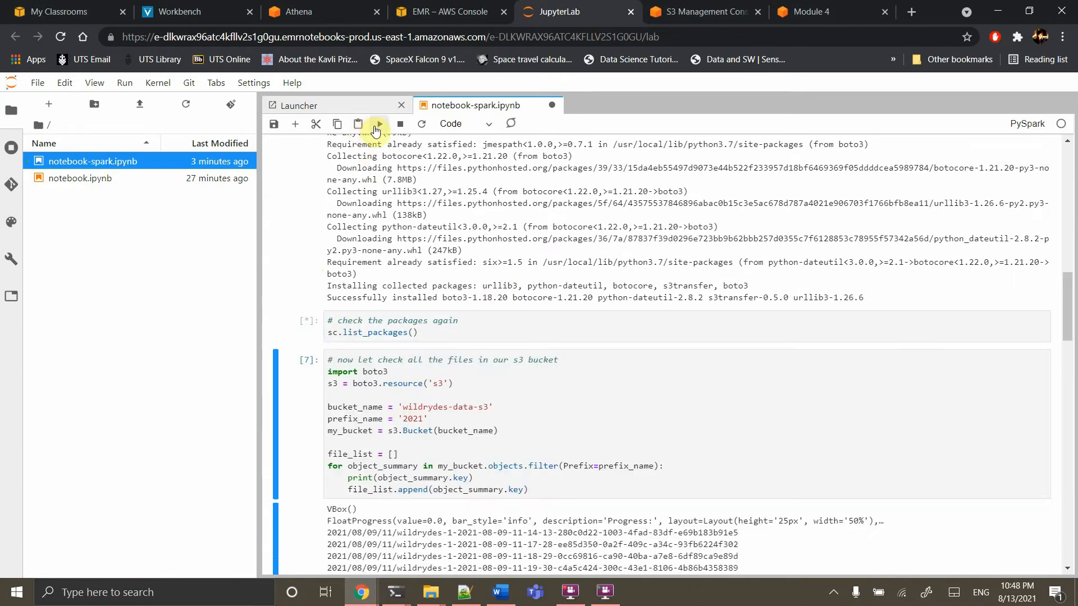
pyautogui.scroll(-2, 423, 392)
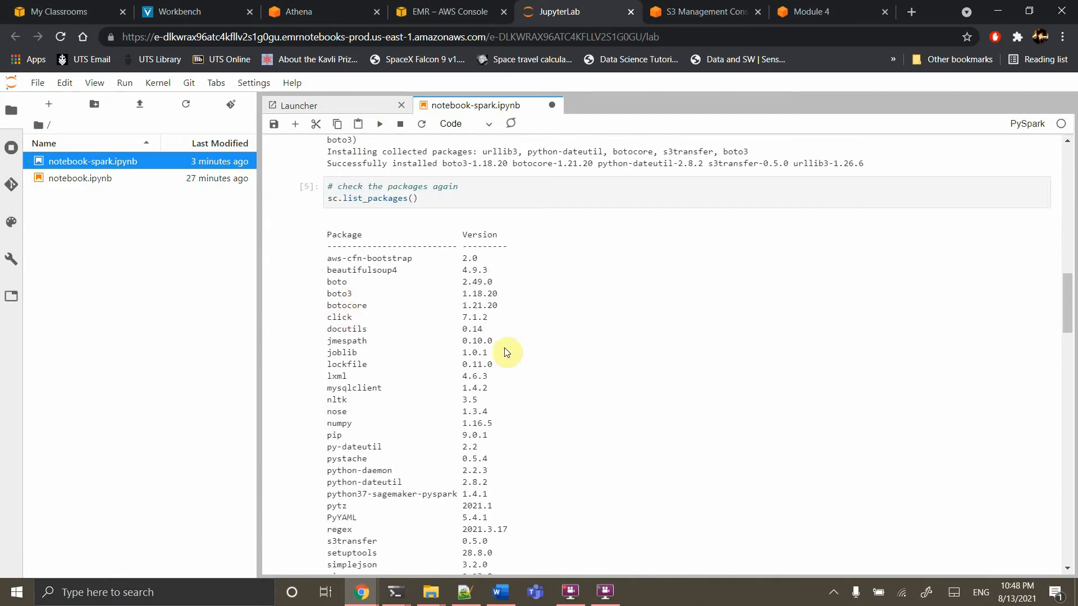
pyautogui.scroll(-10, 504, 351)
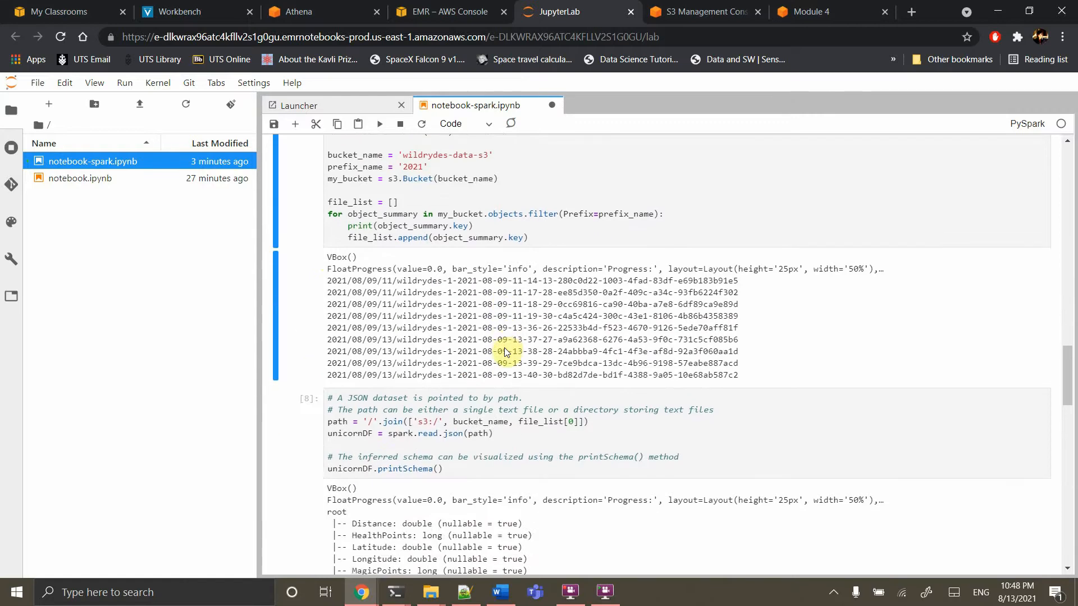
pyautogui.scroll(3, 504, 351)
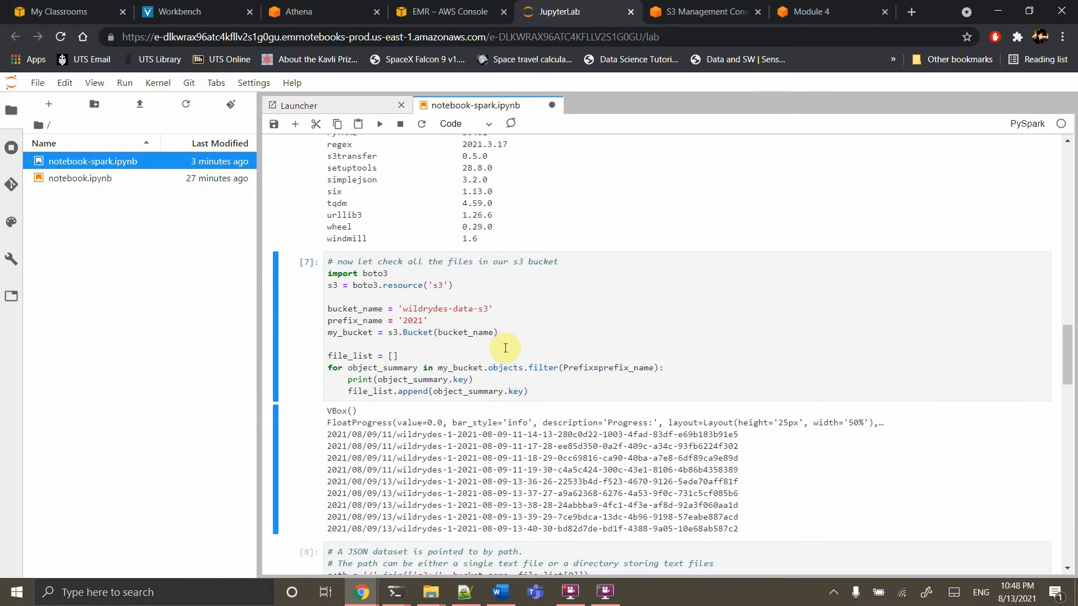
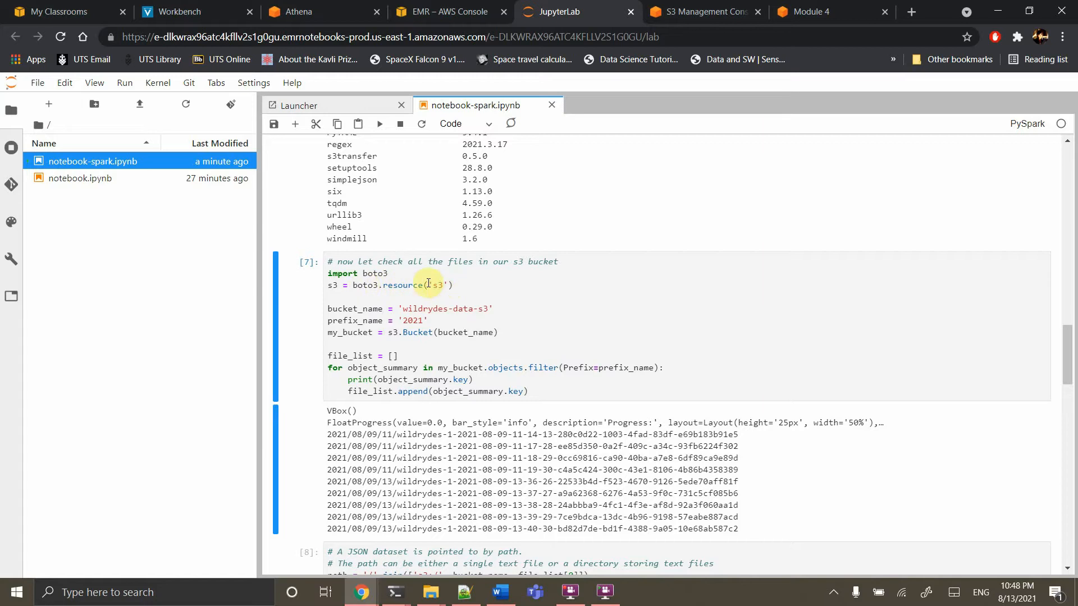
# Point cell [7]'s bucket_name at 'wildrydes-data-nhivo' and rerun it to list the 2021/08/13 delivery files
pyautogui.scroll(-2, 443, 296)
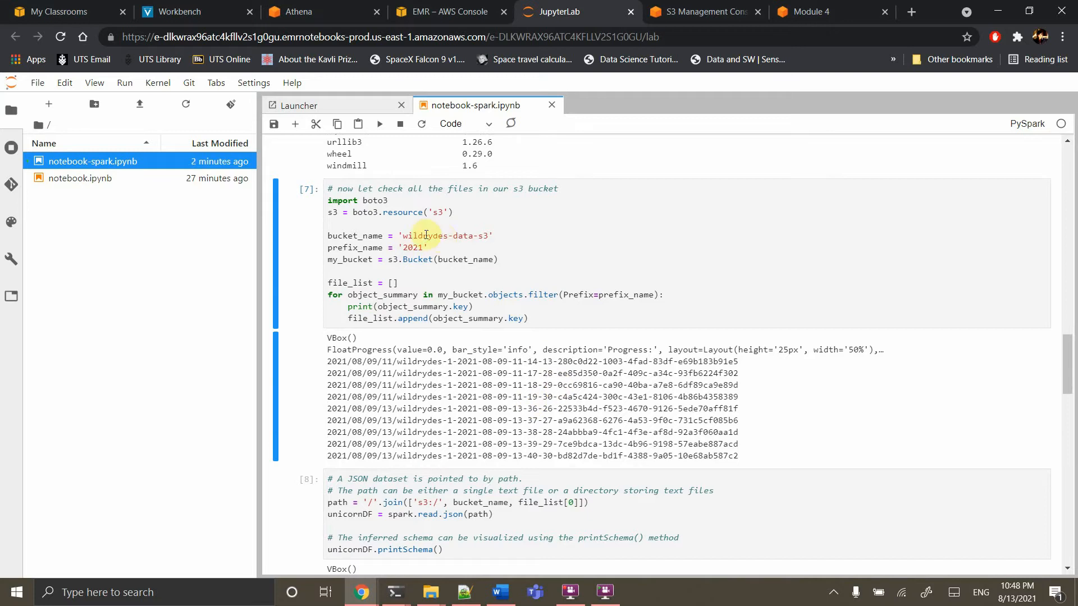
pyautogui.click(487, 236)
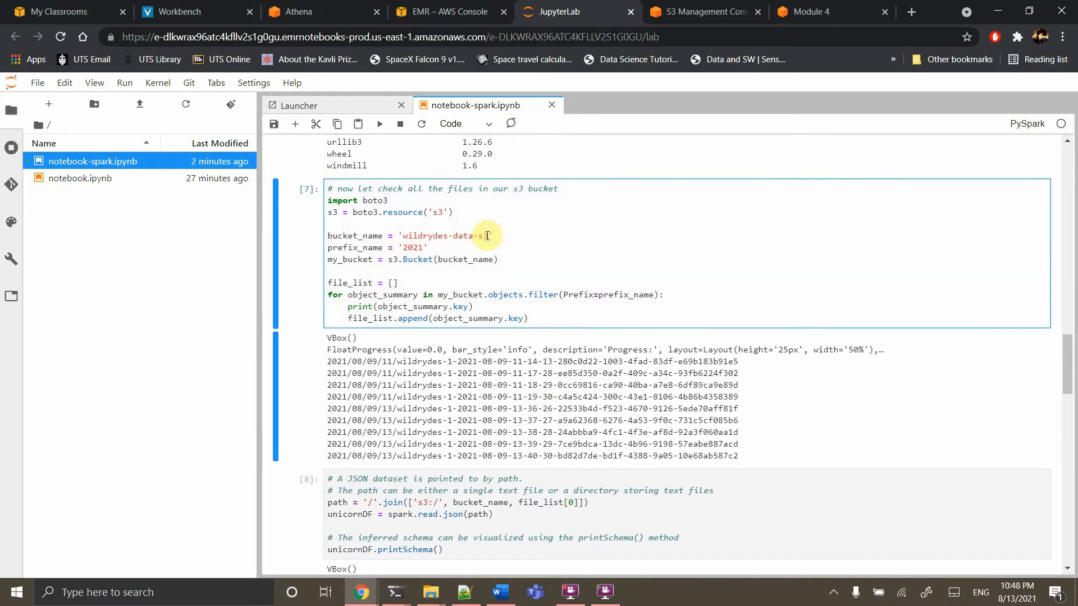
pyautogui.press('BackSpace')
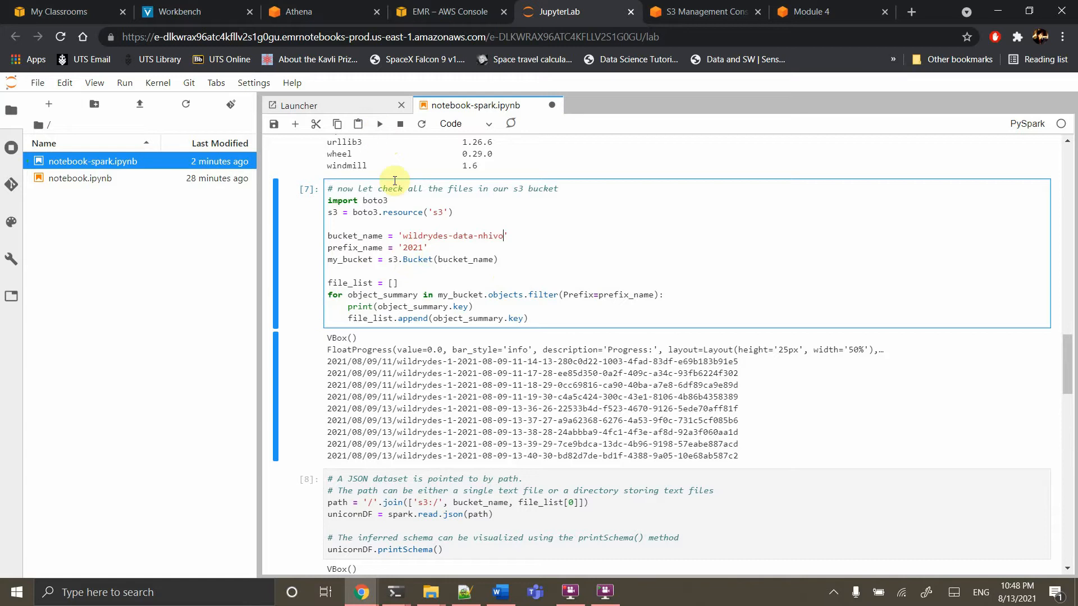
pyautogui.click(380, 126)
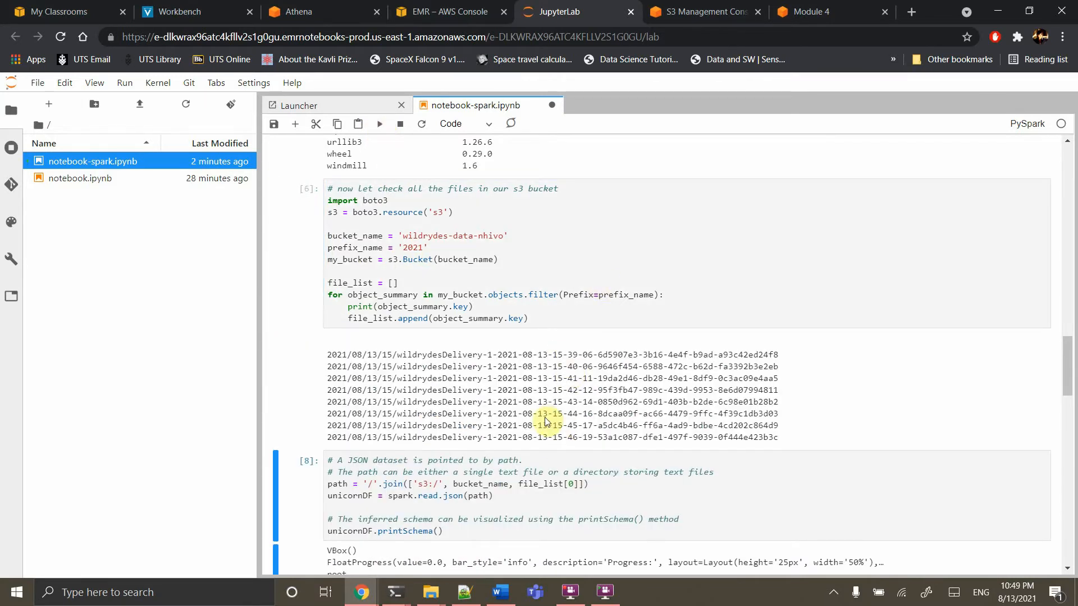
pyautogui.scroll(-3, 548, 422)
pyautogui.click(561, 305)
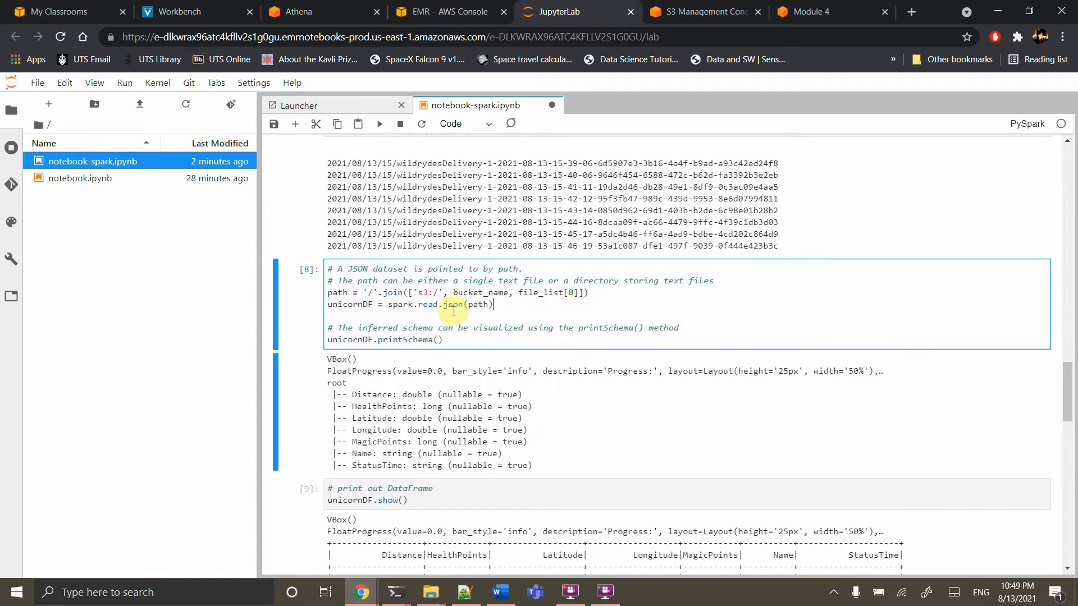
# Reload the unicorn JSON data from the new bucket and print its schema
pyautogui.scroll(1, 461, 306)
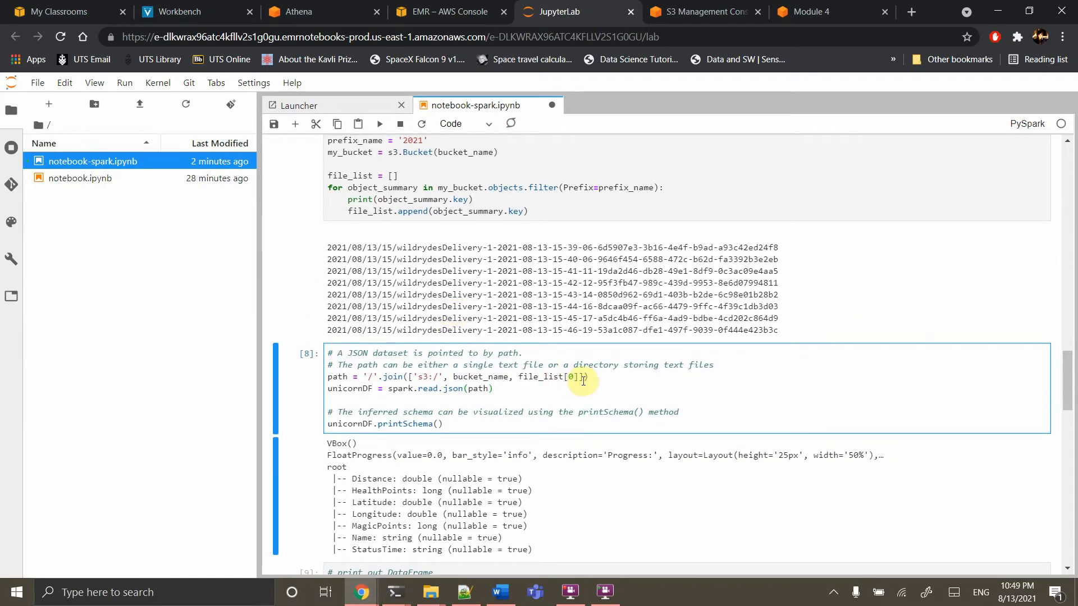
pyautogui.doubleClick(400, 389)
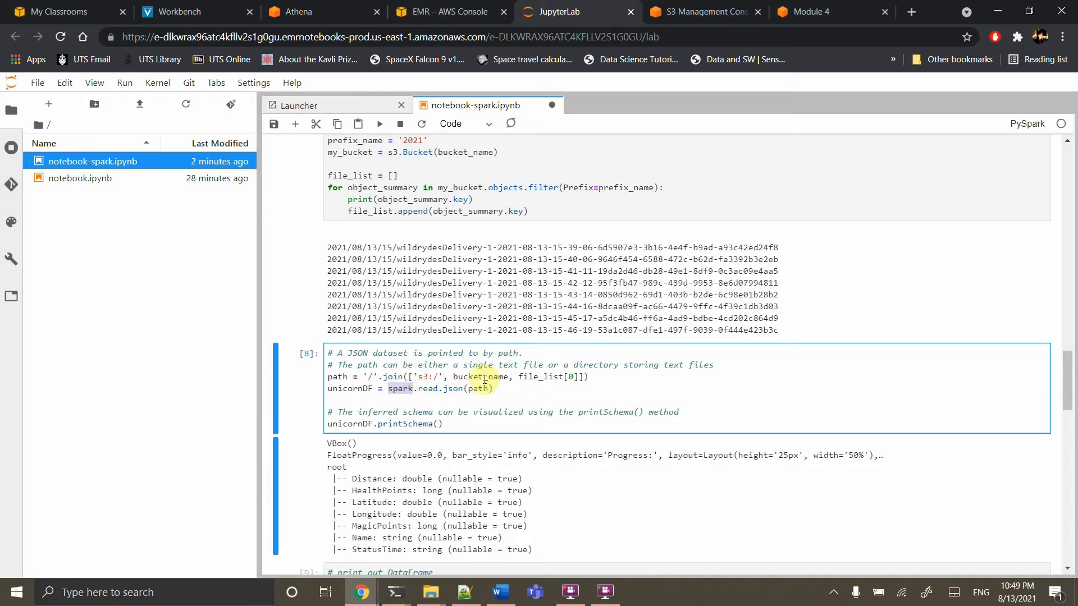
pyautogui.click(379, 124)
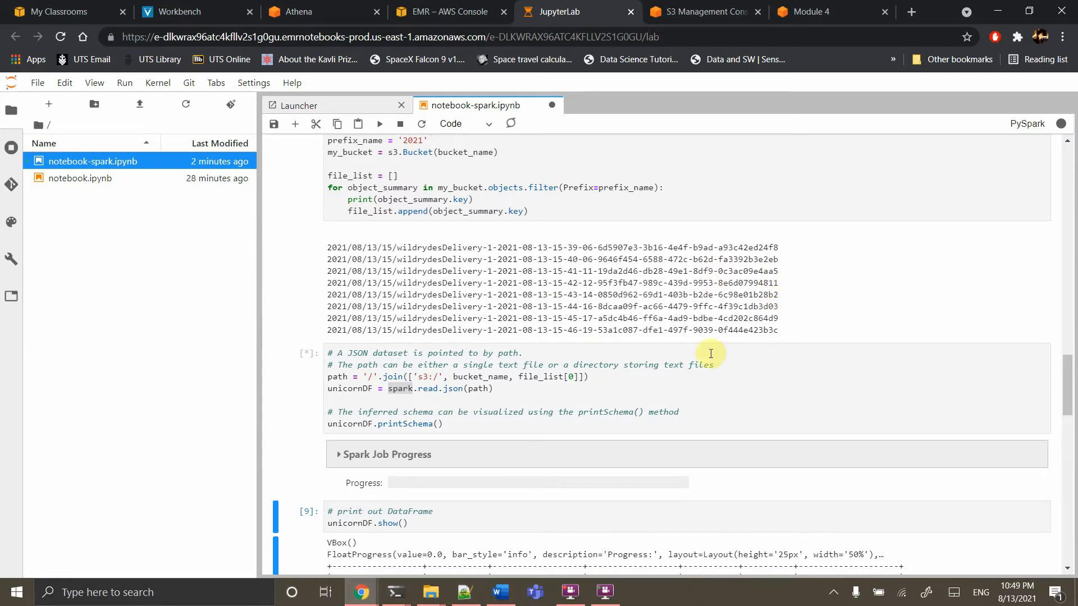
# Rerun unicornDF.show(), now showing a single Maximus row dated 2021-08-13
pyautogui.scroll(-3, 669, 383)
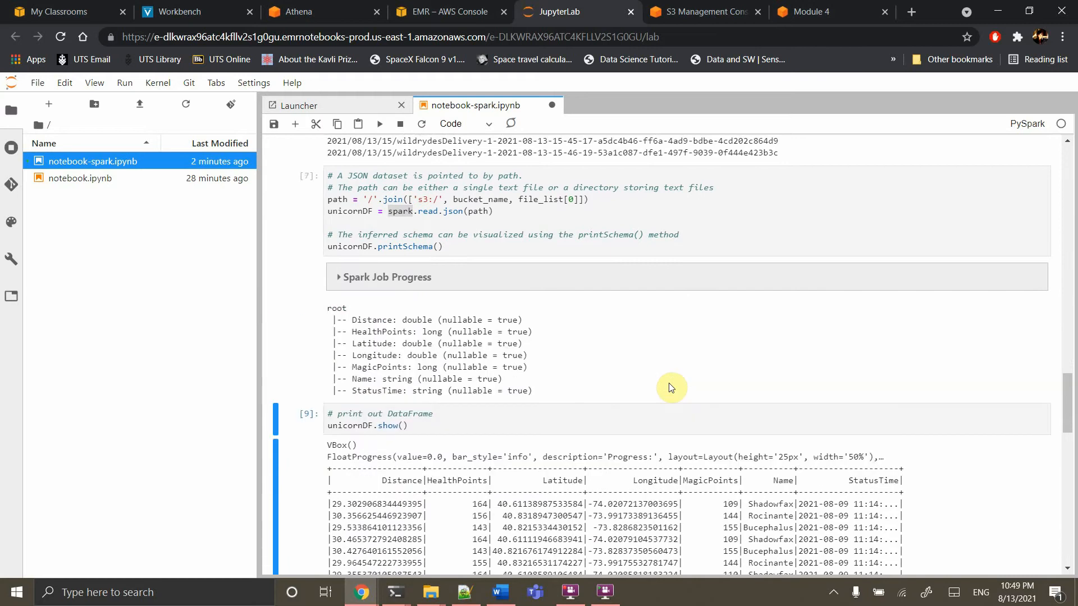
pyautogui.scroll(-1, 672, 388)
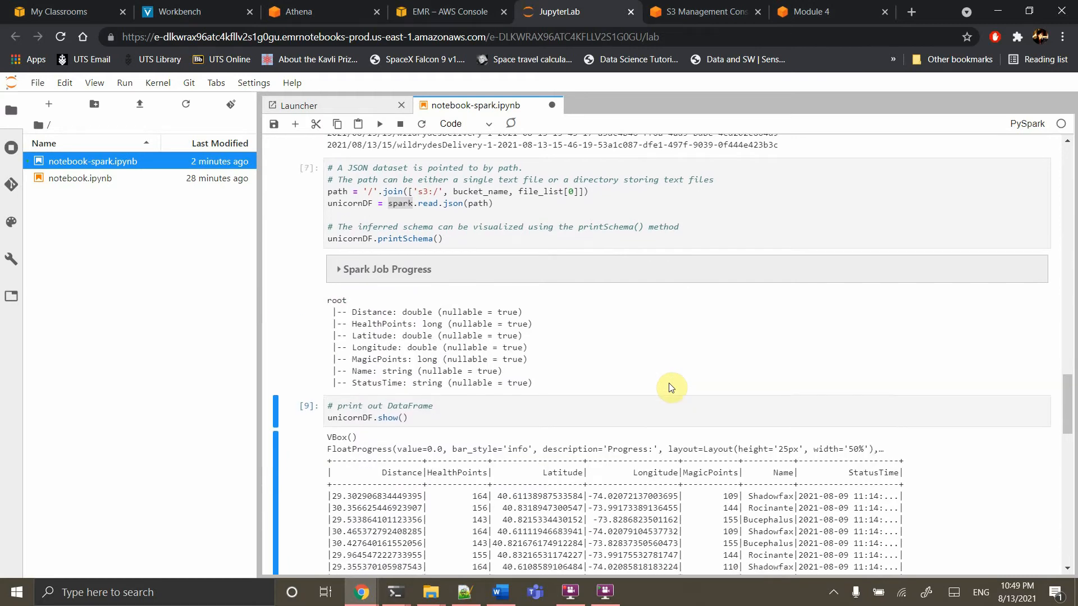
pyautogui.scroll(-1, 672, 388)
pyautogui.click(517, 345)
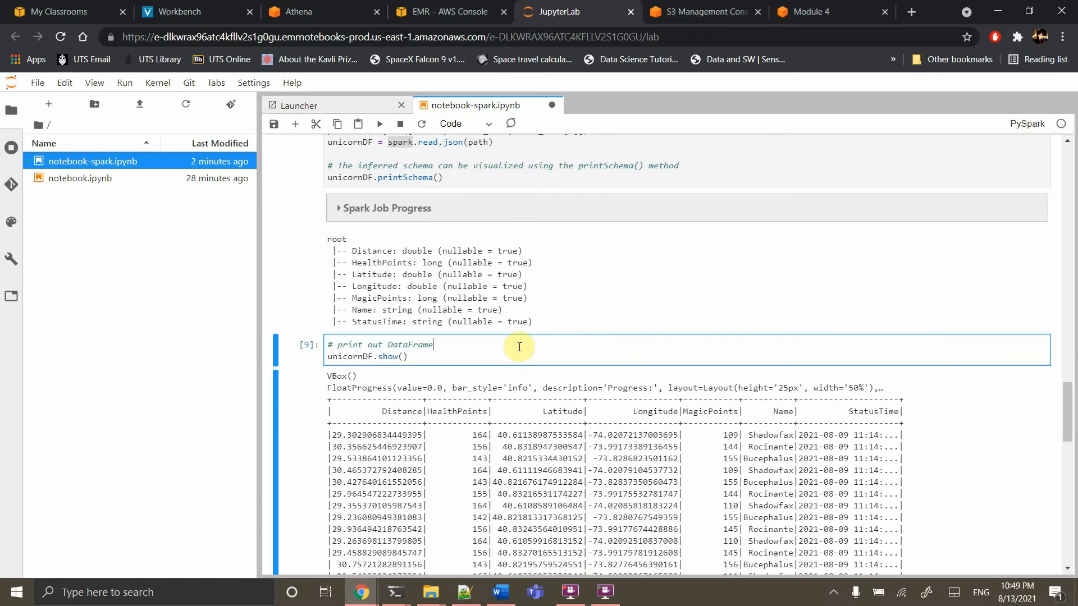
pyautogui.scroll(-1, 519, 351)
pyautogui.click(382, 125)
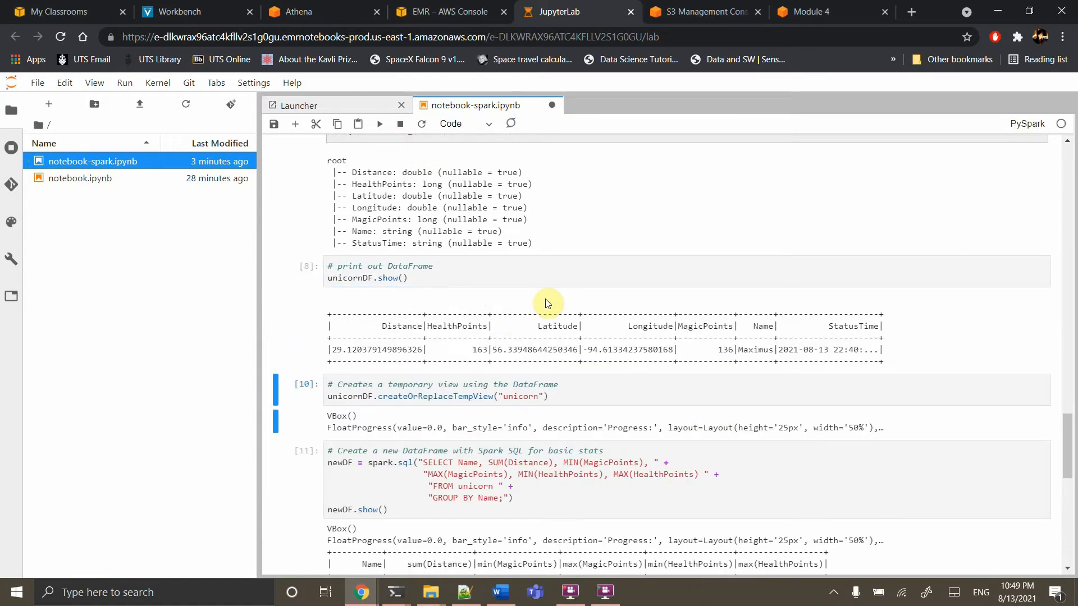
# Recreate the unicorn temporary view
pyautogui.scroll(-1, 536, 420)
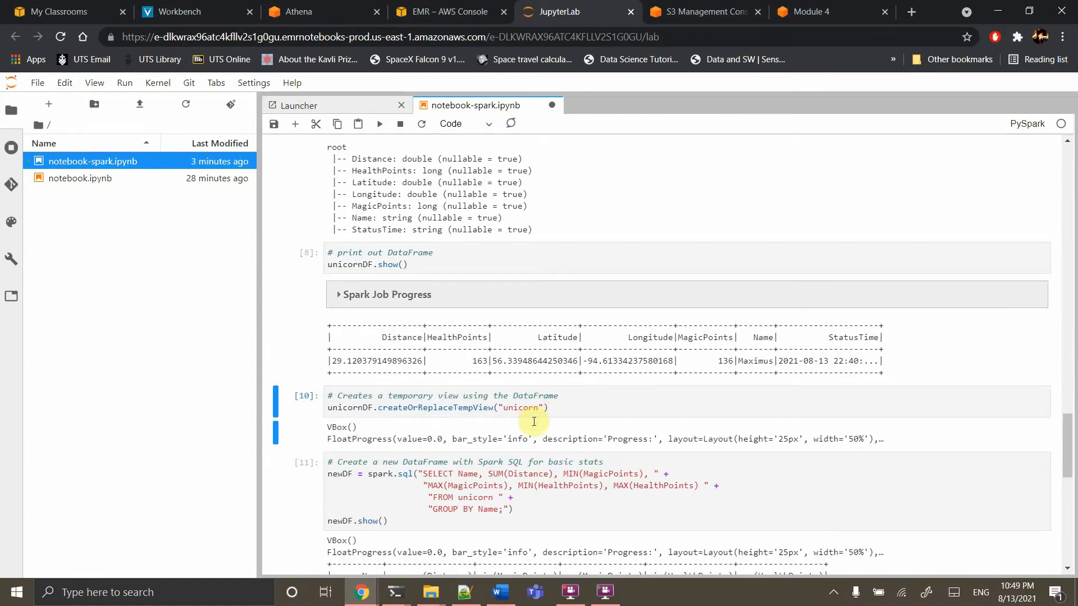
pyautogui.click(439, 363)
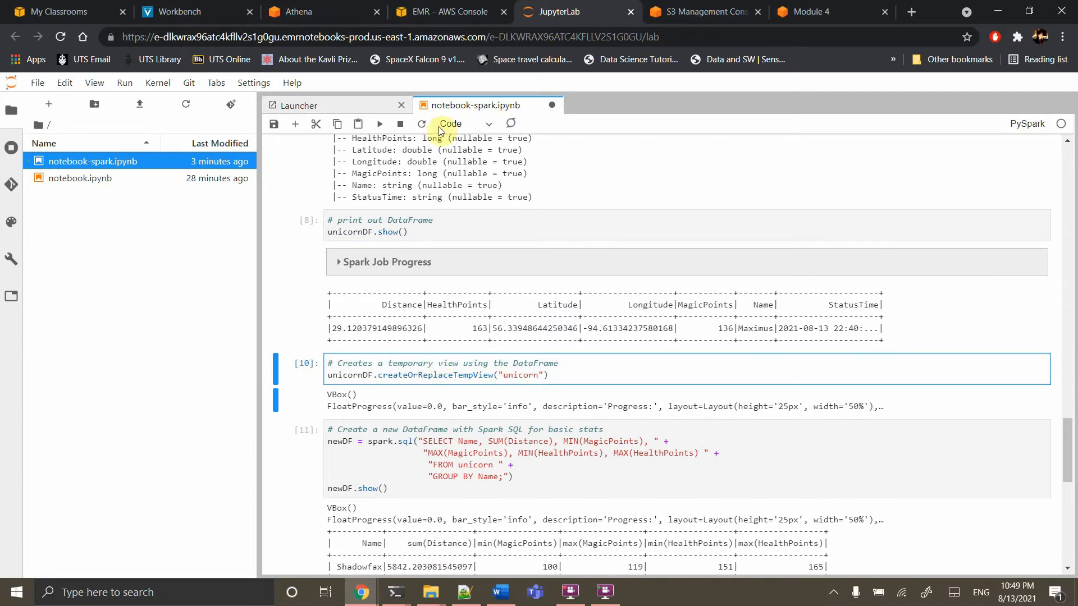
pyautogui.click(380, 125)
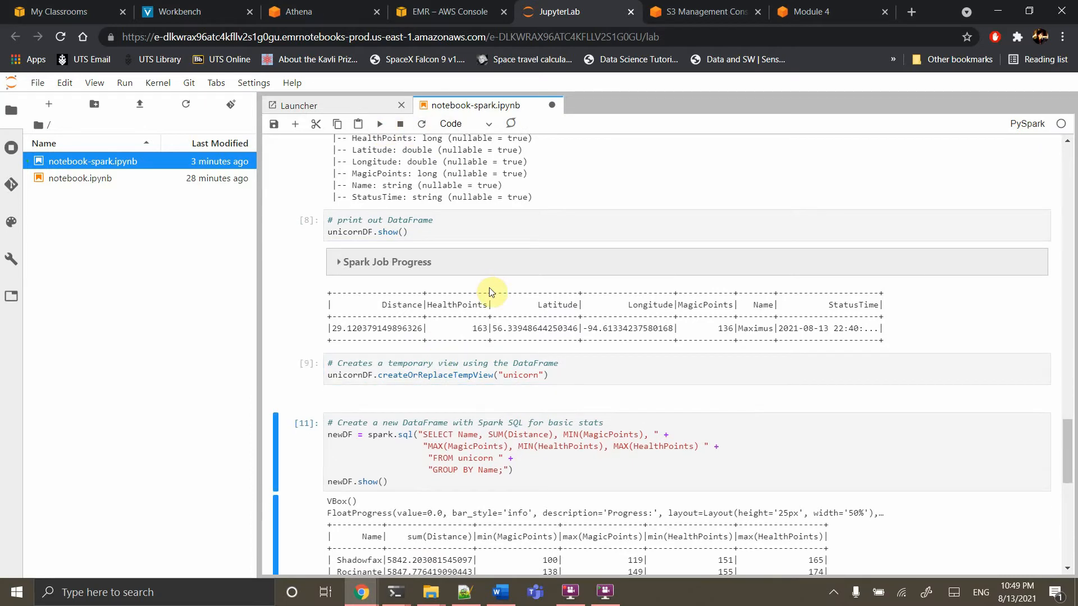
# Recompute stats for Maximus (distance 29.12, MagicPoints 136, HealthPoints 163) and write results to S3
pyautogui.scroll(-1, 490, 292)
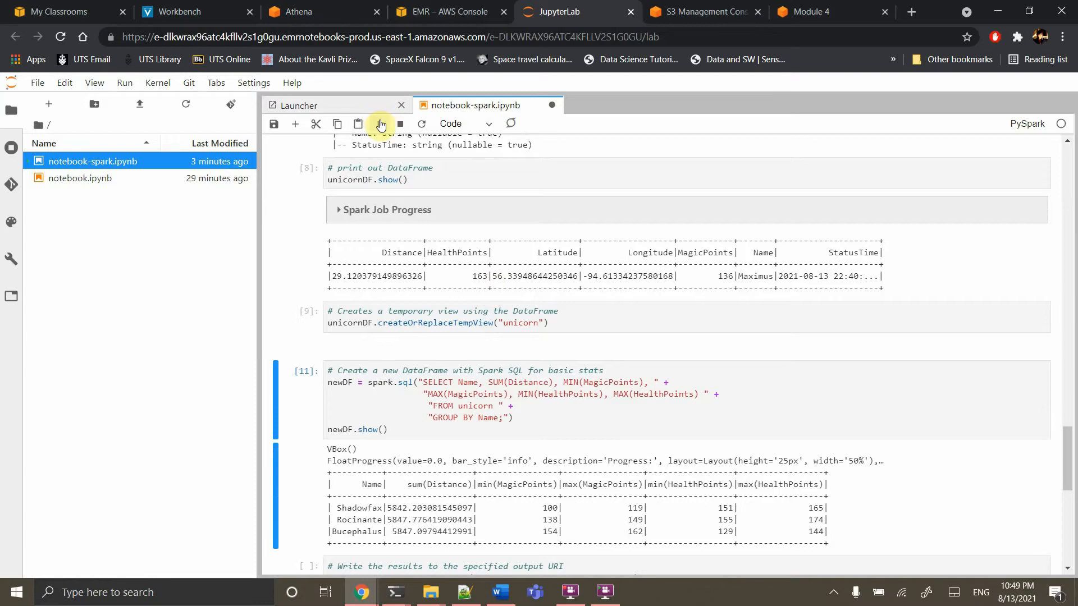
pyautogui.scroll(-1, 449, 281)
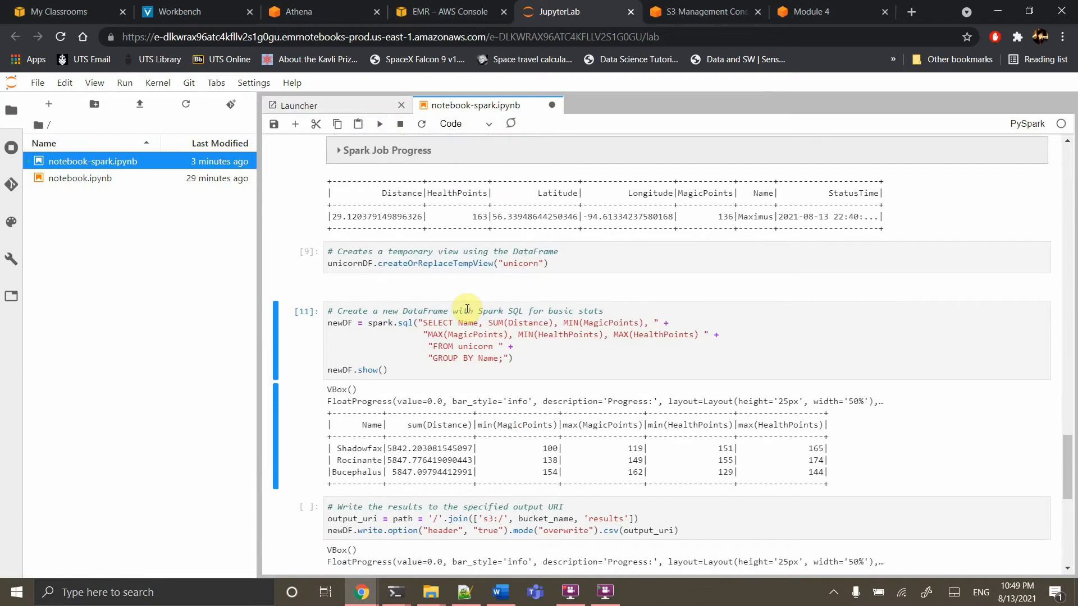
pyautogui.scroll(2, 517, 212)
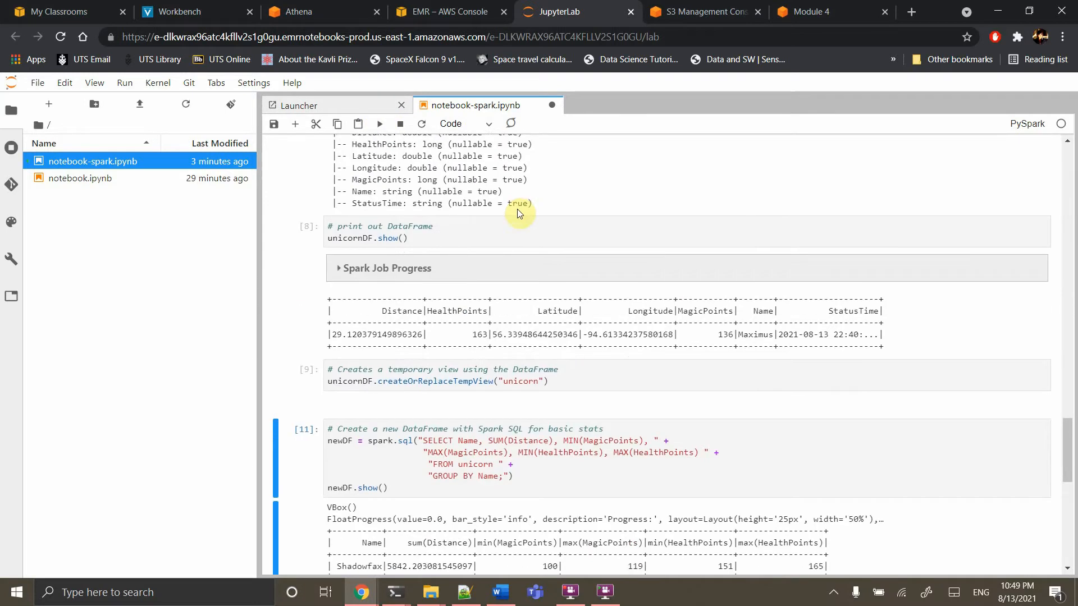
pyautogui.scroll(-2, 775, 363)
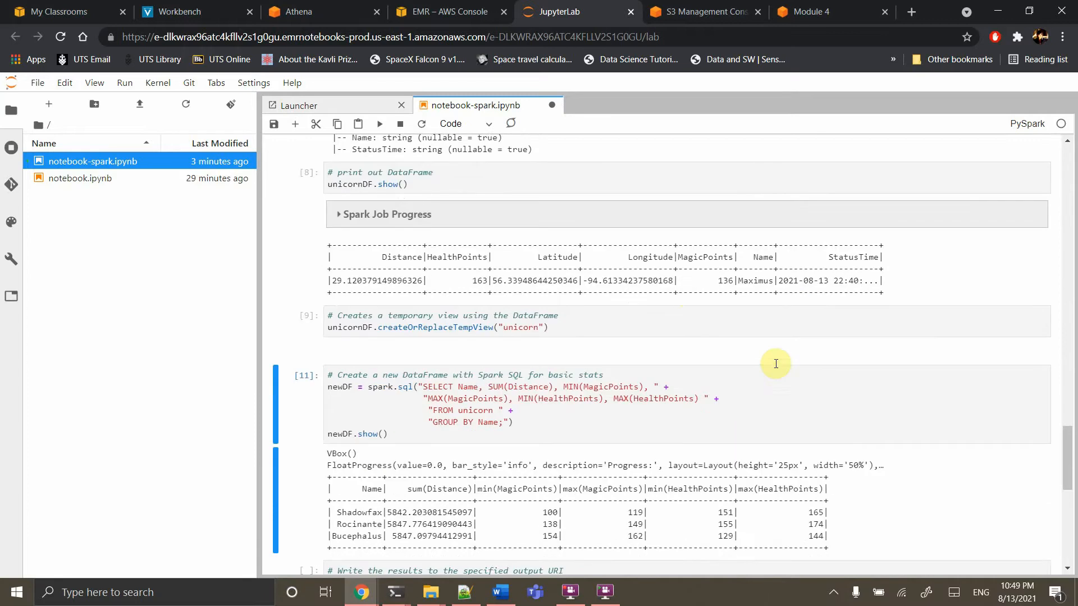
pyautogui.click(379, 125)
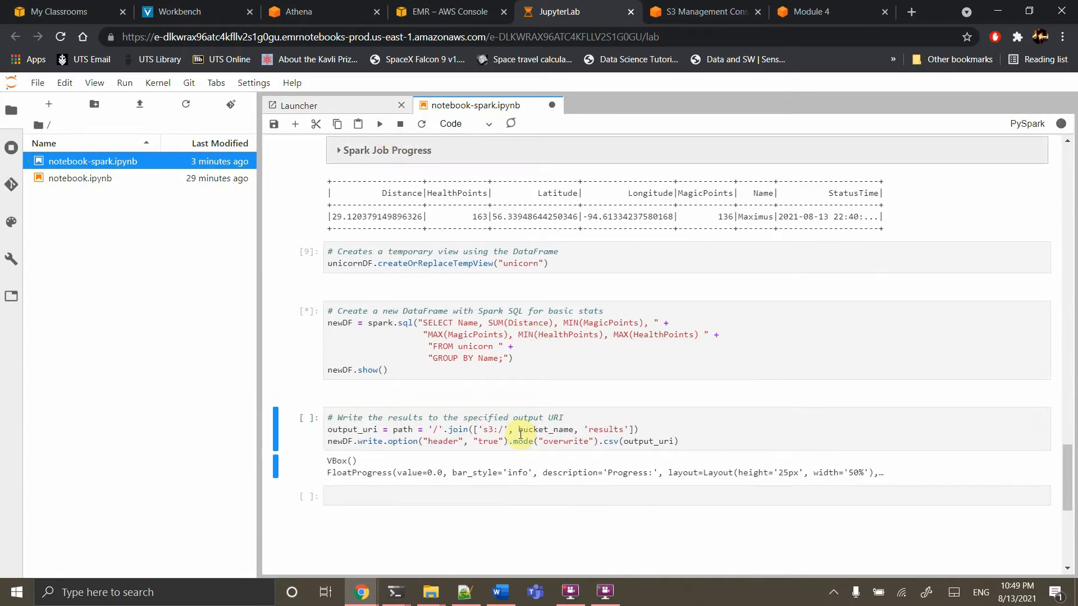
pyautogui.scroll(-3, 520, 434)
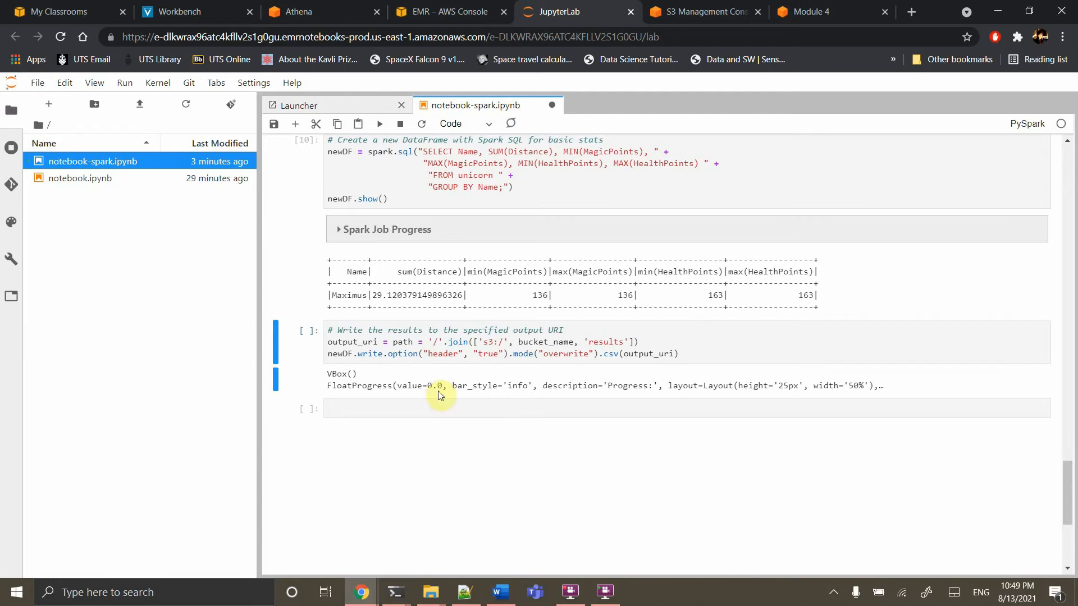
pyautogui.click(380, 126)
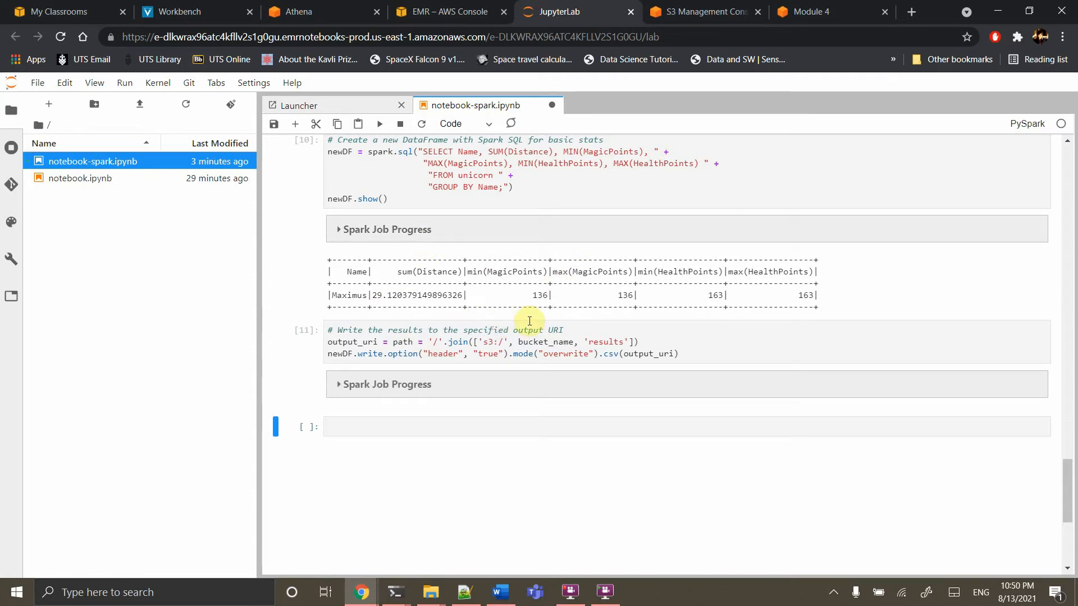
# Scroll through the notebook and highlight the multi-line SQL stats query
pyautogui.scroll(5, 529, 322)
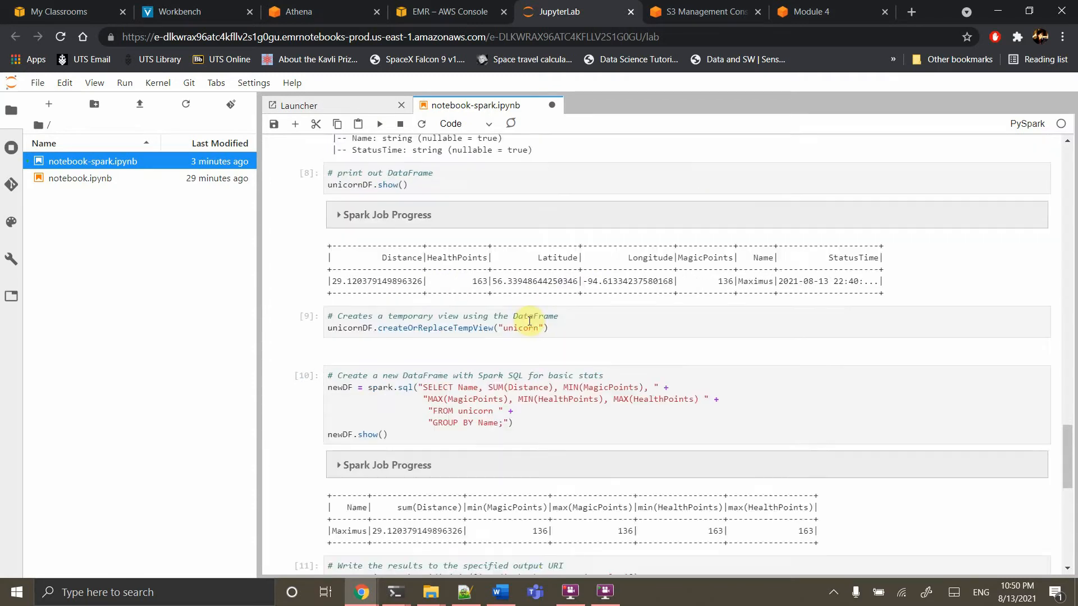
pyautogui.scroll(-4, 530, 323)
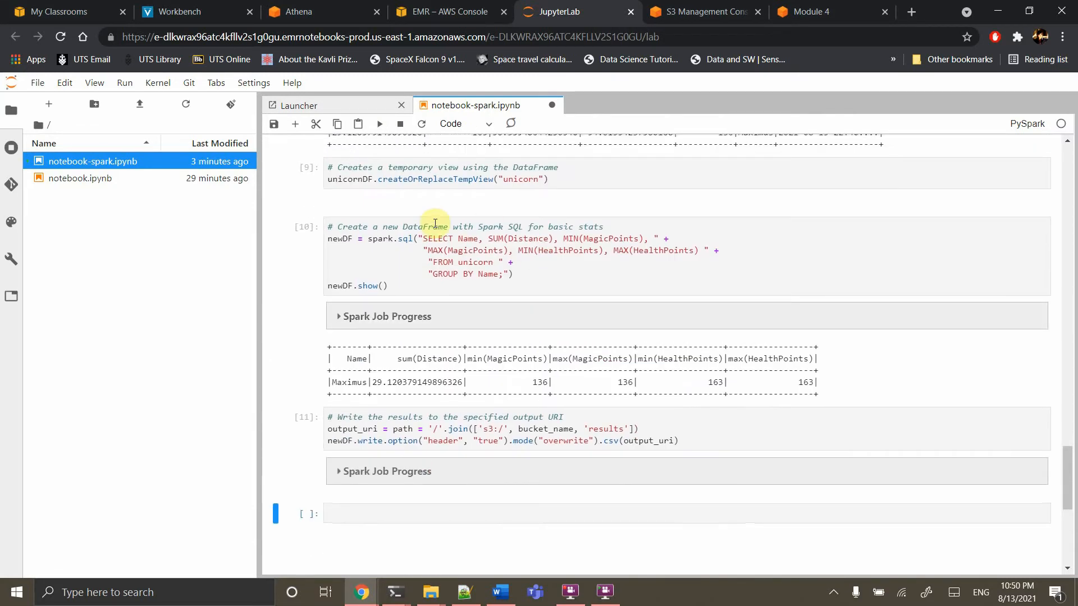
pyautogui.scroll(3, 438, 241)
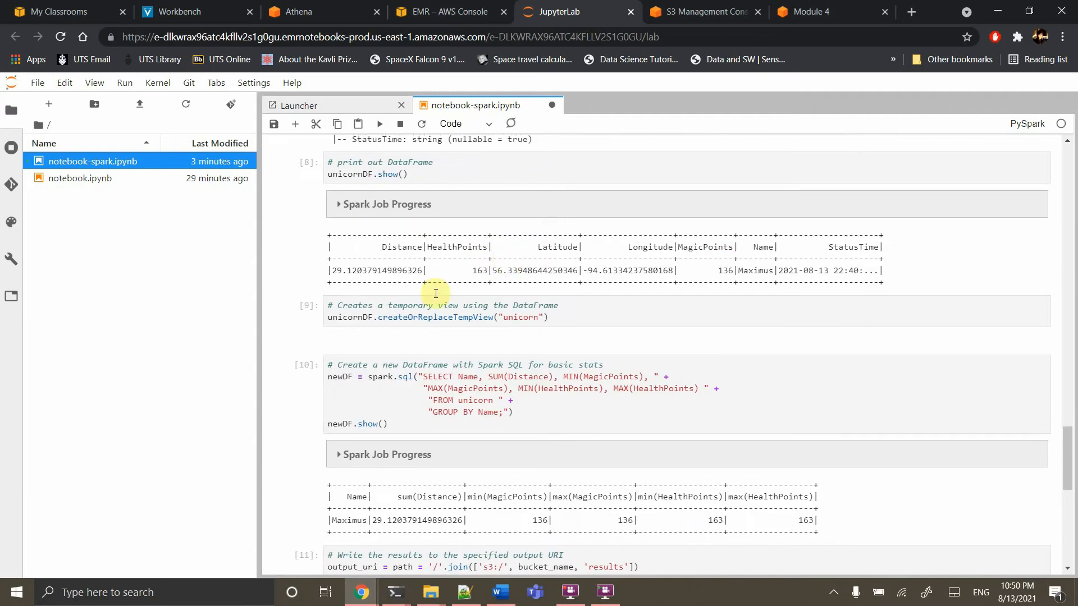
pyautogui.scroll(-3, 513, 318)
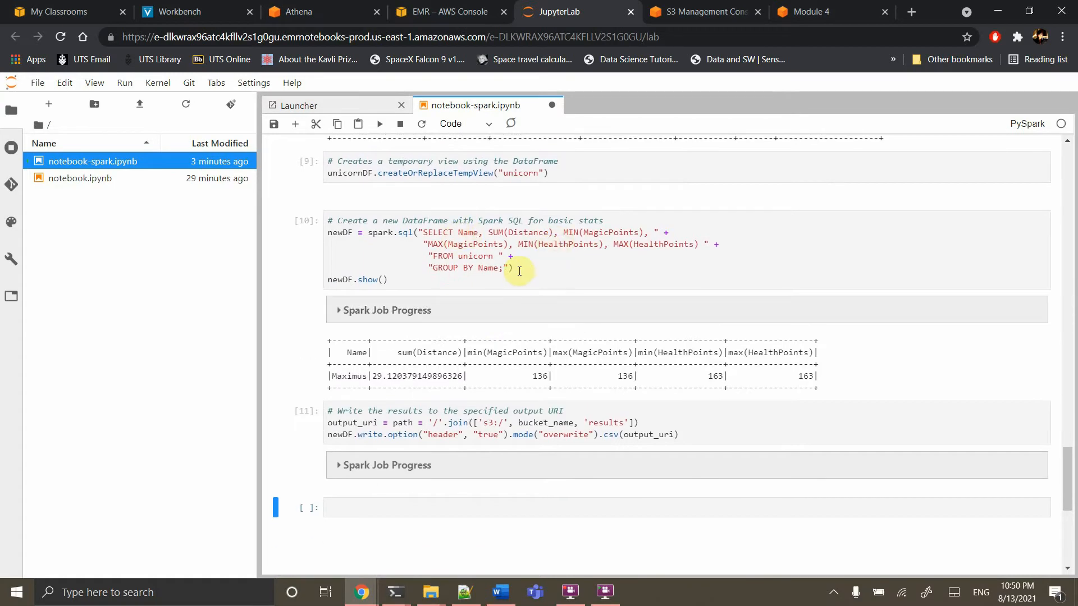
pyautogui.moveTo(508, 267); pyautogui.dragTo(438, 231)
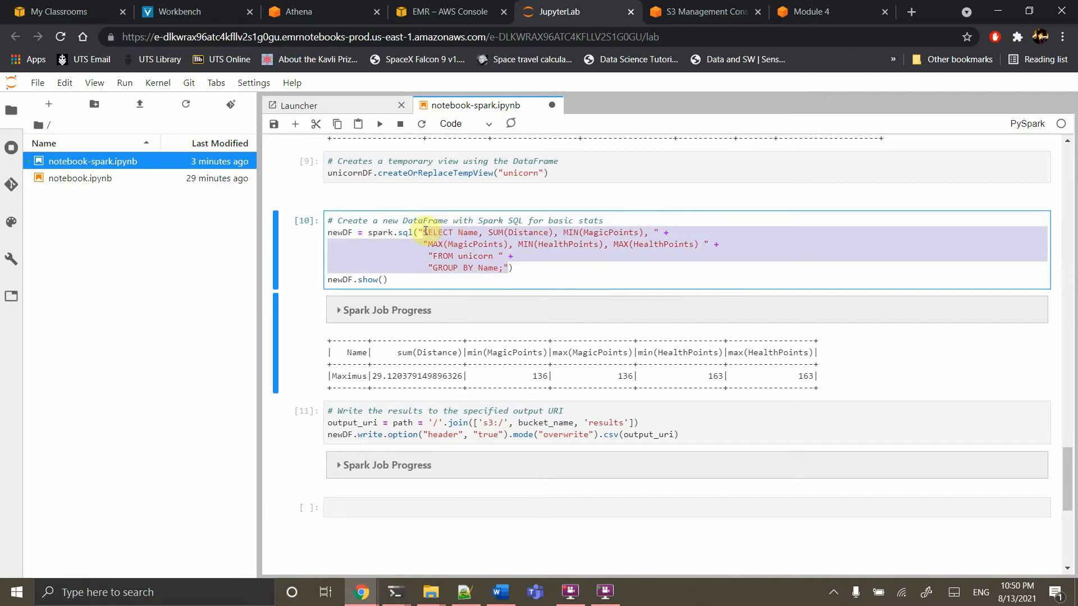
pyautogui.click(533, 273)
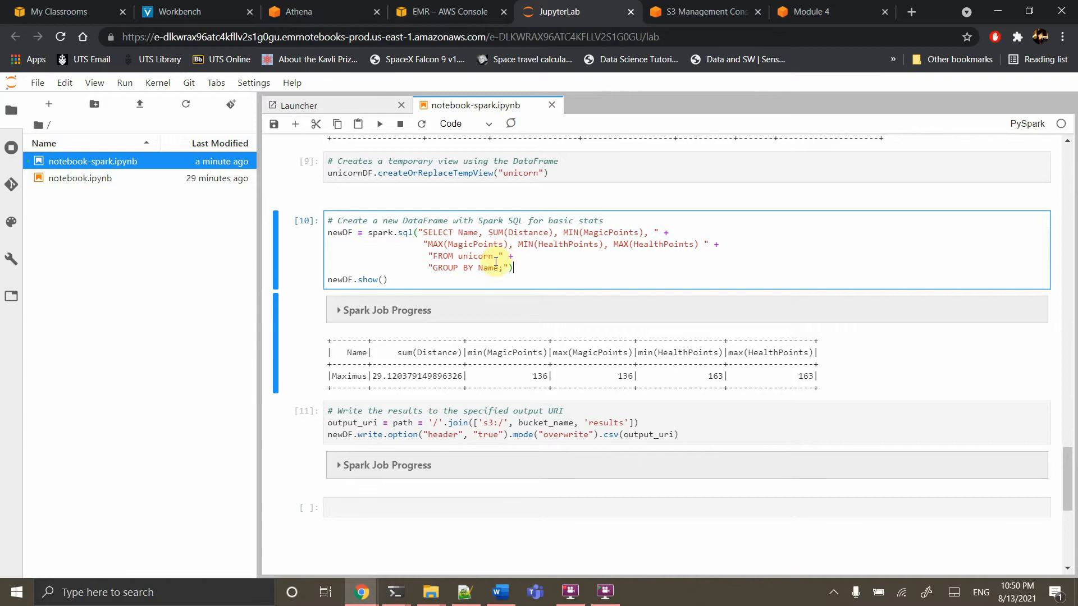
# Review the stats and S3-writing cells, then go to the EMR notebook details page
pyautogui.click(456, 430)
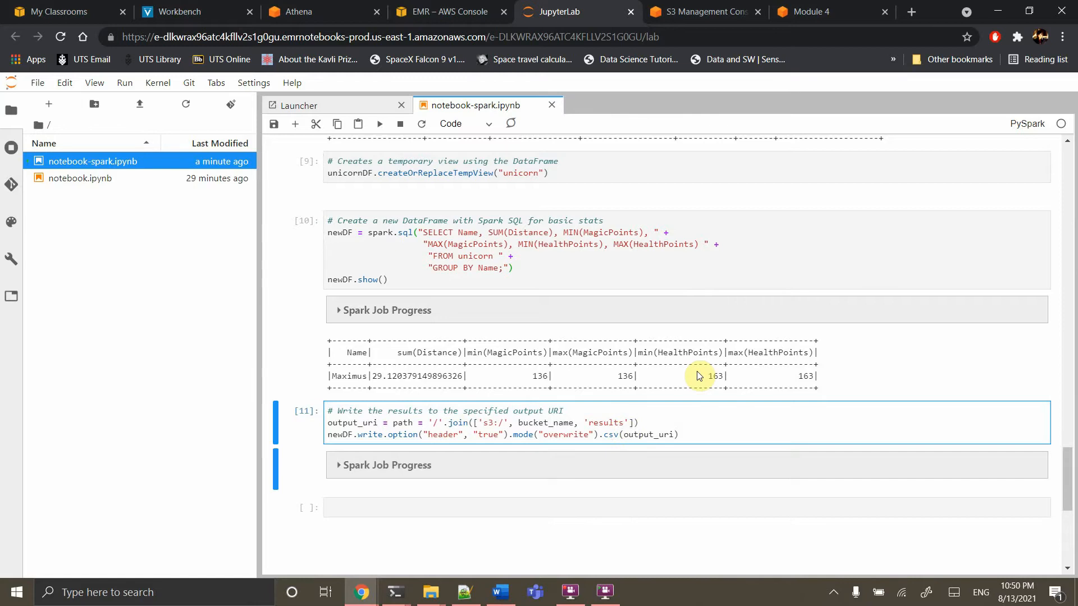
pyautogui.click(693, 257)
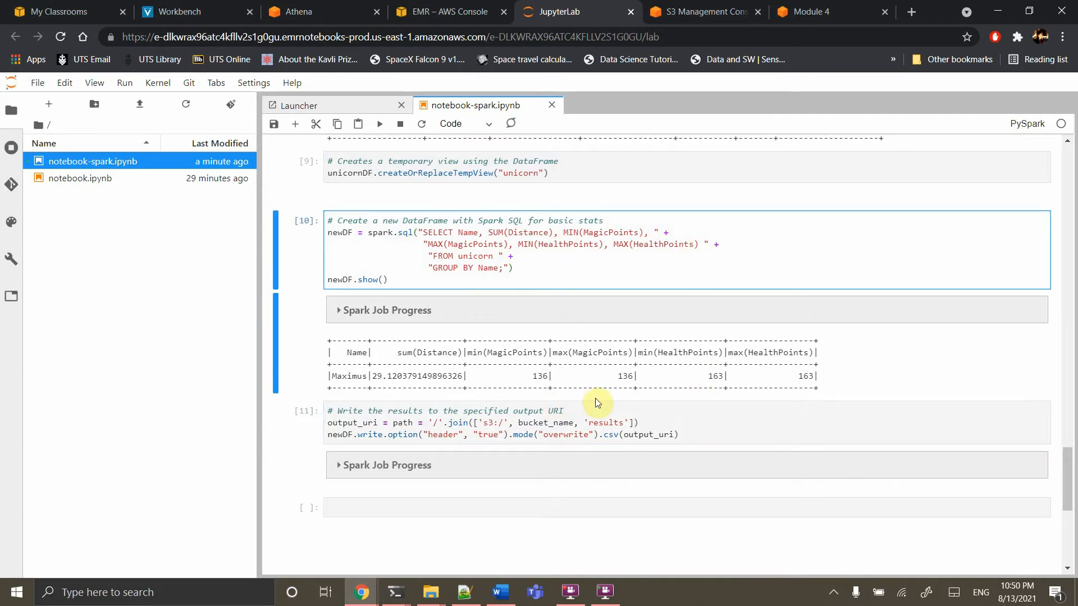
pyautogui.click(525, 422)
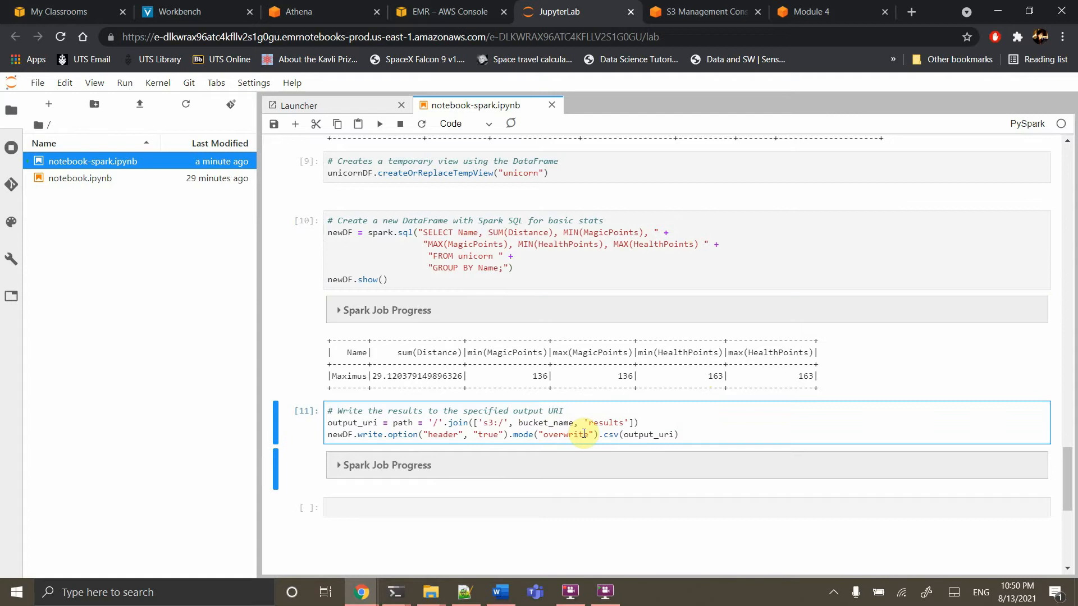
pyautogui.scroll(15, 584, 434)
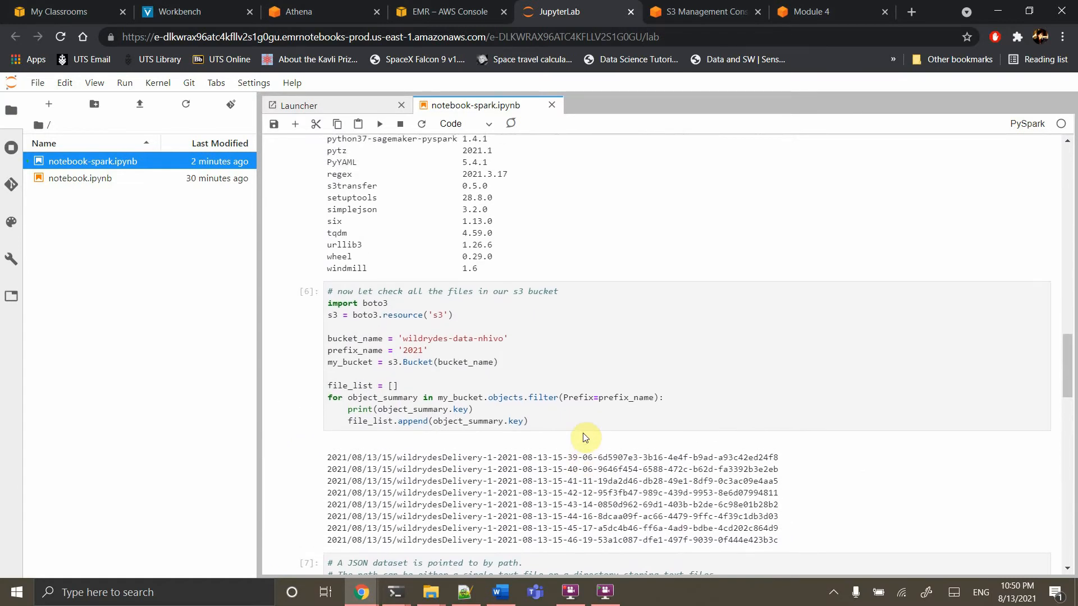
pyautogui.scroll(10, 584, 437)
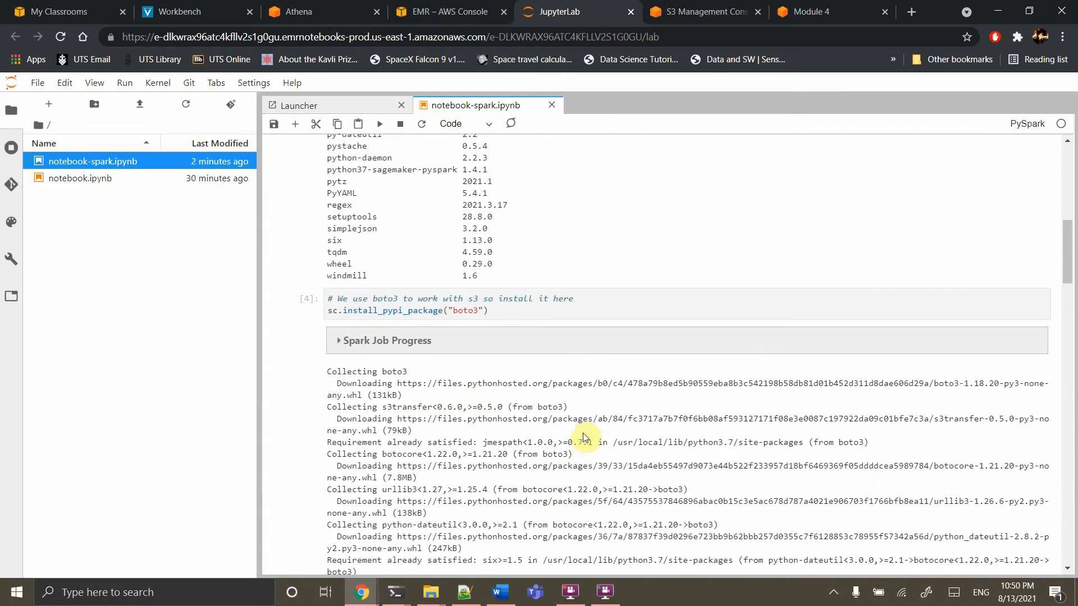
pyautogui.click(450, 11)
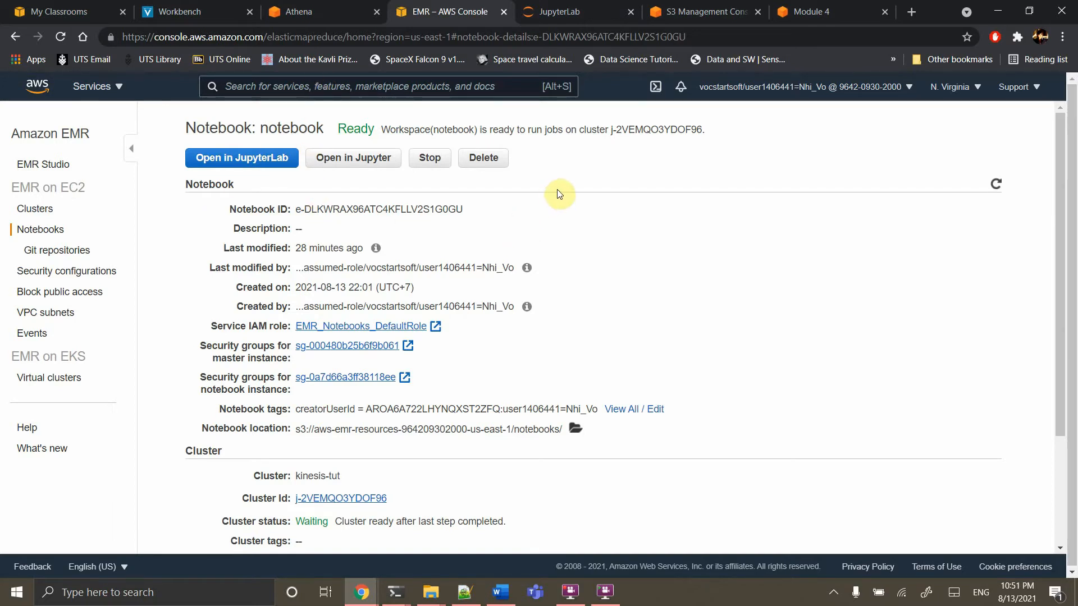
# Return to the Module 4 tutorial at the Athena CREATE EXTERNAL TABLE wildrydes step
pyautogui.click(798, 12)
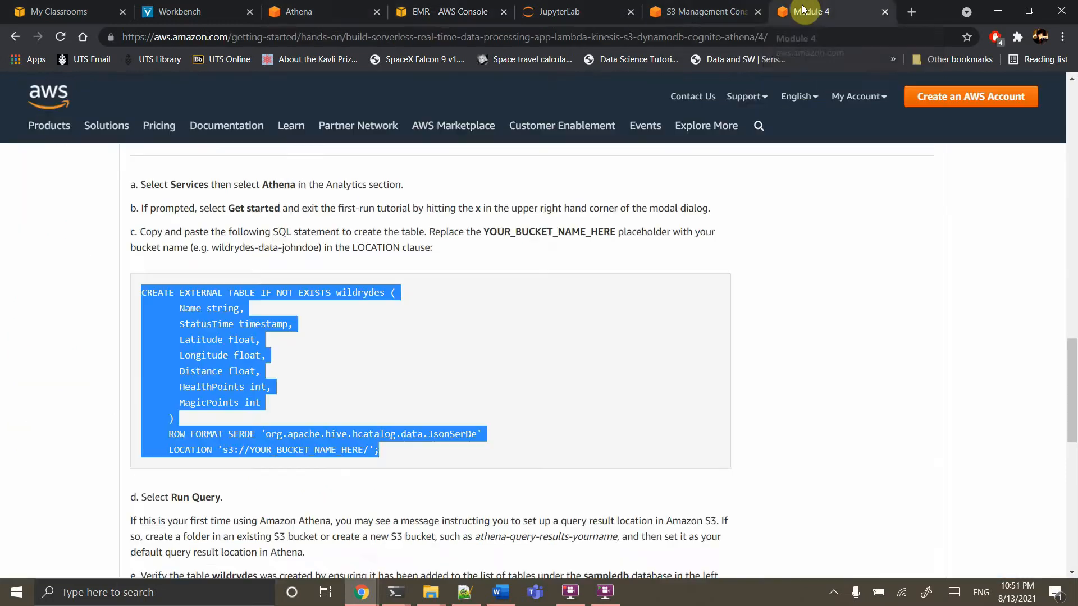
# Scroll to the end of Module 4 and continue to 'Next: Extra Credit & Clean Up'
pyautogui.scroll(-5, 413, 446)
pyautogui.scroll(-1, 414, 446)
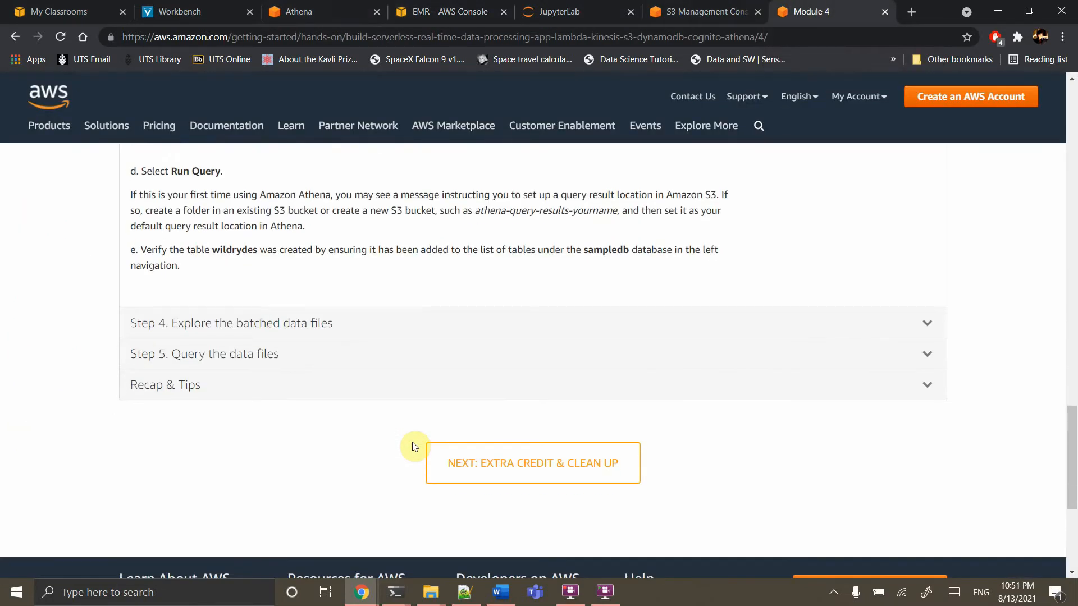
pyautogui.scroll(4, 343, 359)
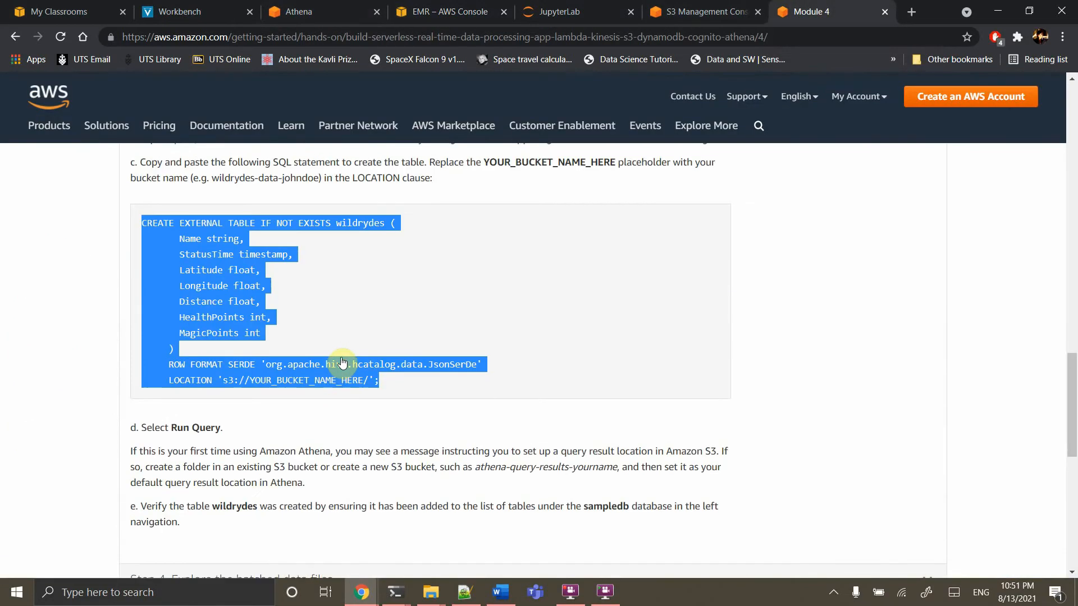
pyautogui.scroll(-4, 342, 362)
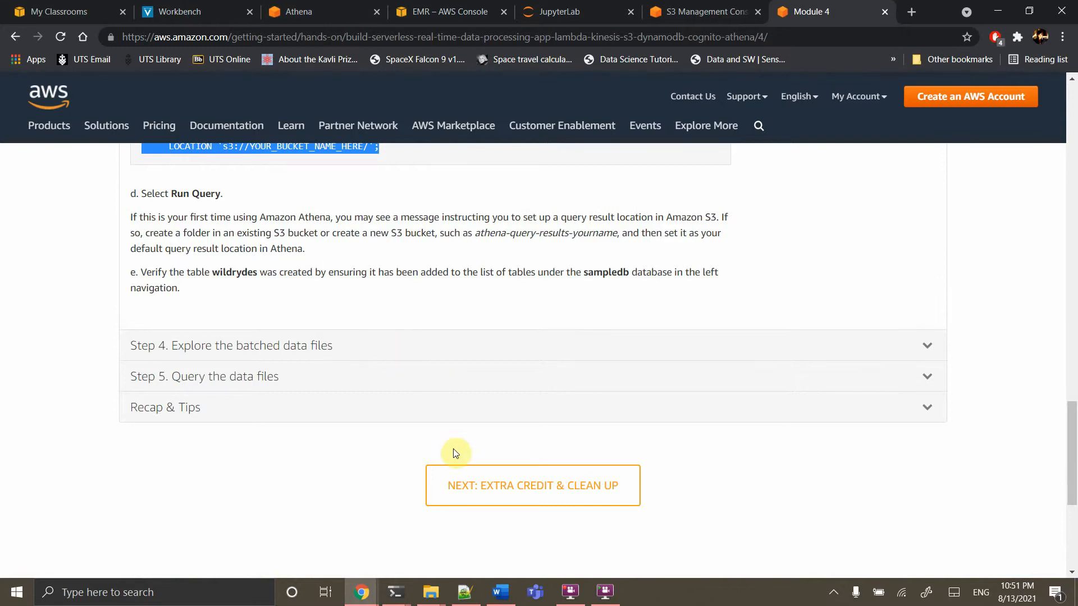
pyautogui.scroll(4, 424, 344)
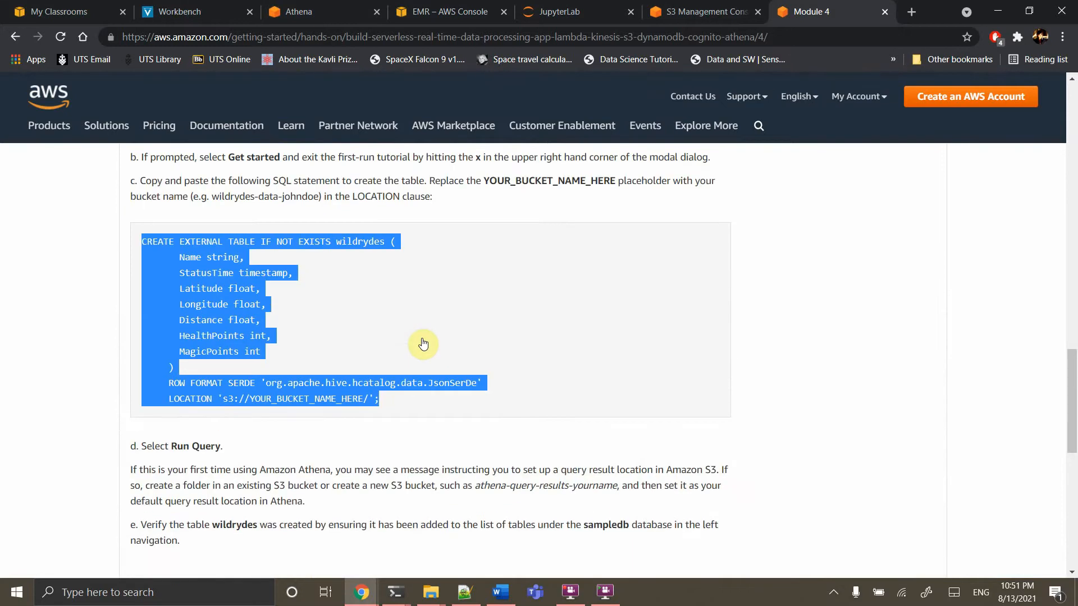
pyautogui.scroll(-3, 424, 343)
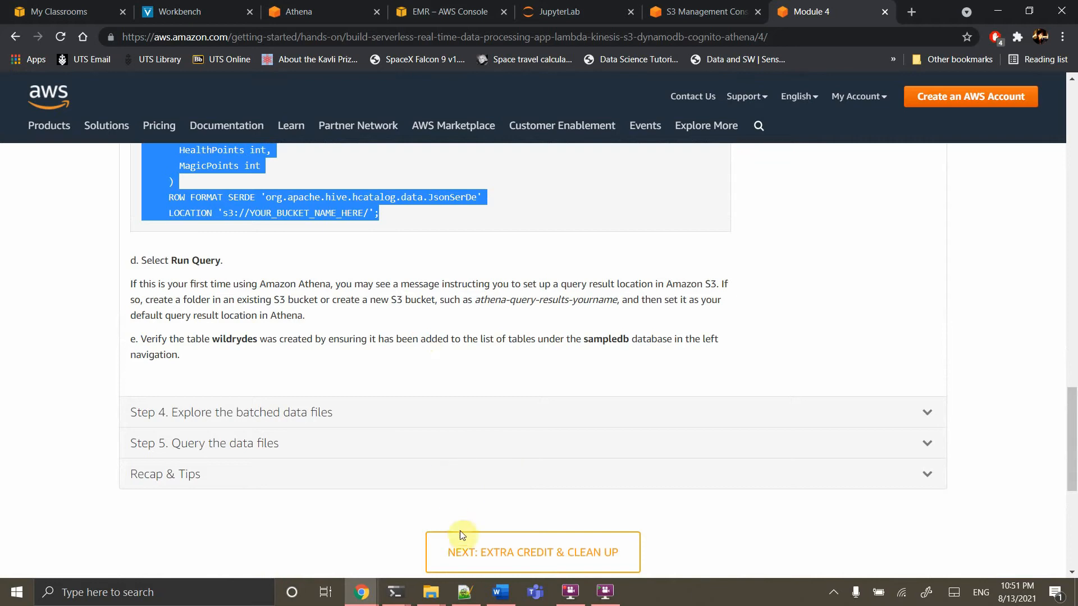
pyautogui.click(487, 544)
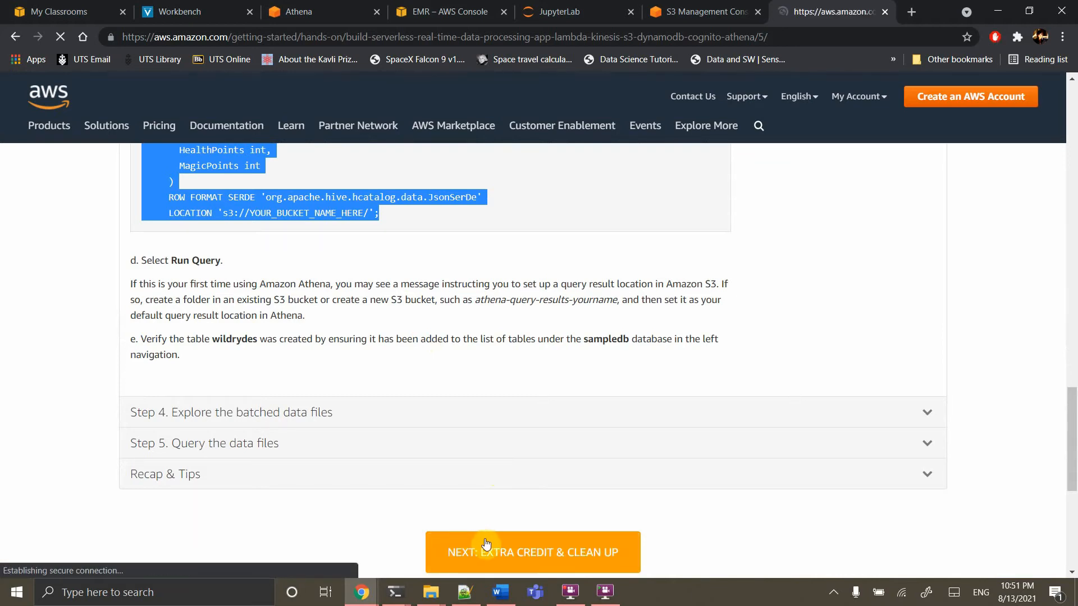
# Close one PowerShell window and bring up the Clean Up steps for the Athena wildrydes table
pyautogui.scroll(-7, 487, 544)
pyautogui.scroll(-5, 487, 544)
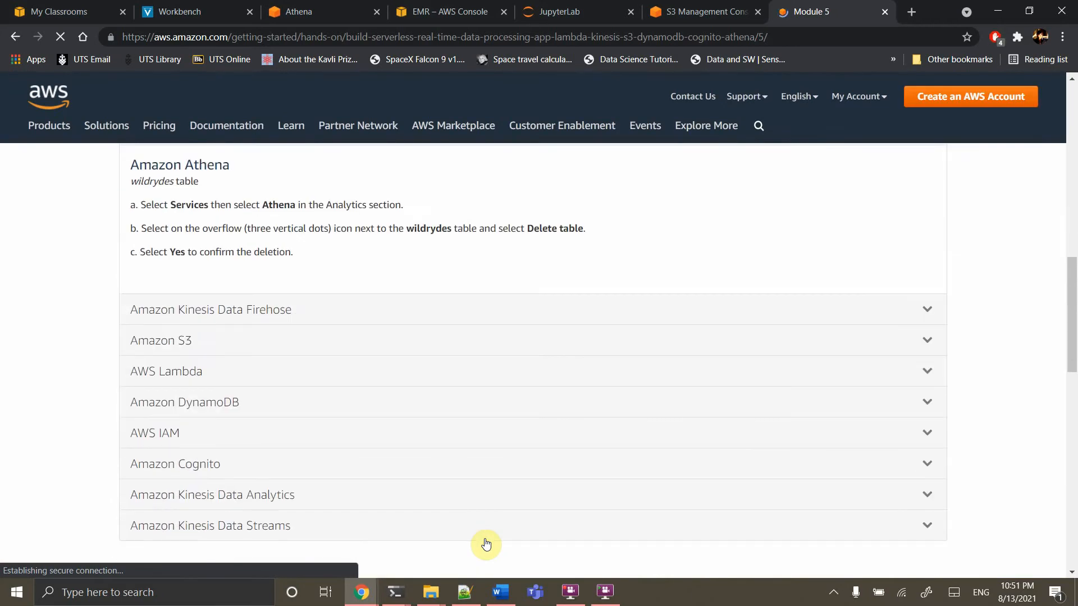
pyautogui.scroll(3, 487, 544)
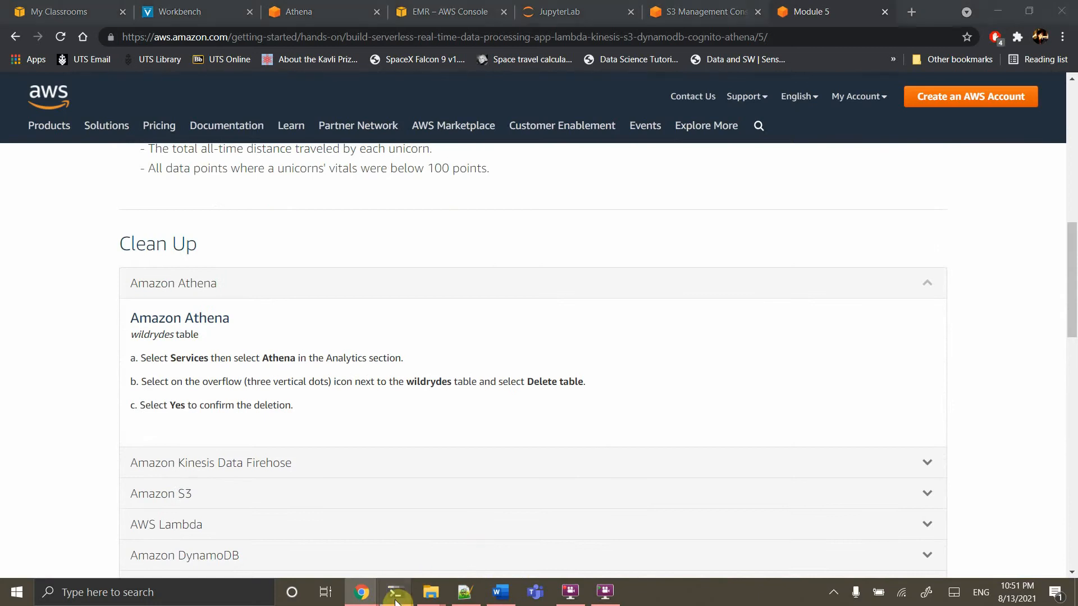
pyautogui.moveTo(395, 592)
pyautogui.click(381, 487)
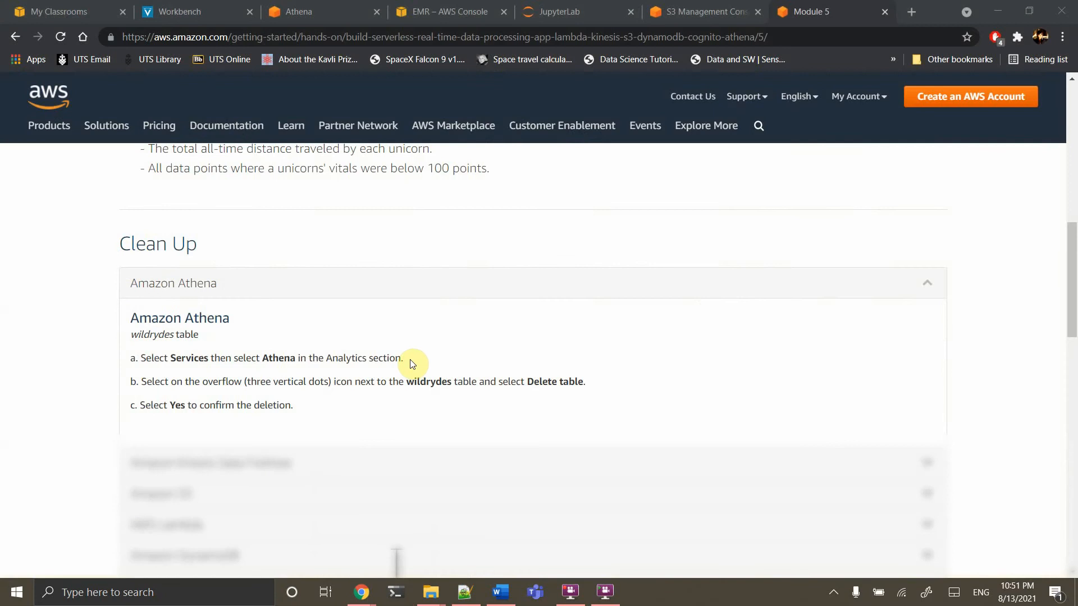
pyautogui.scroll(-1, 410, 362)
# Close the JupyterLab tab, then stop EMR notebook 'notebook' and confirm its deletion
pyautogui.scroll(-2, 410, 362)
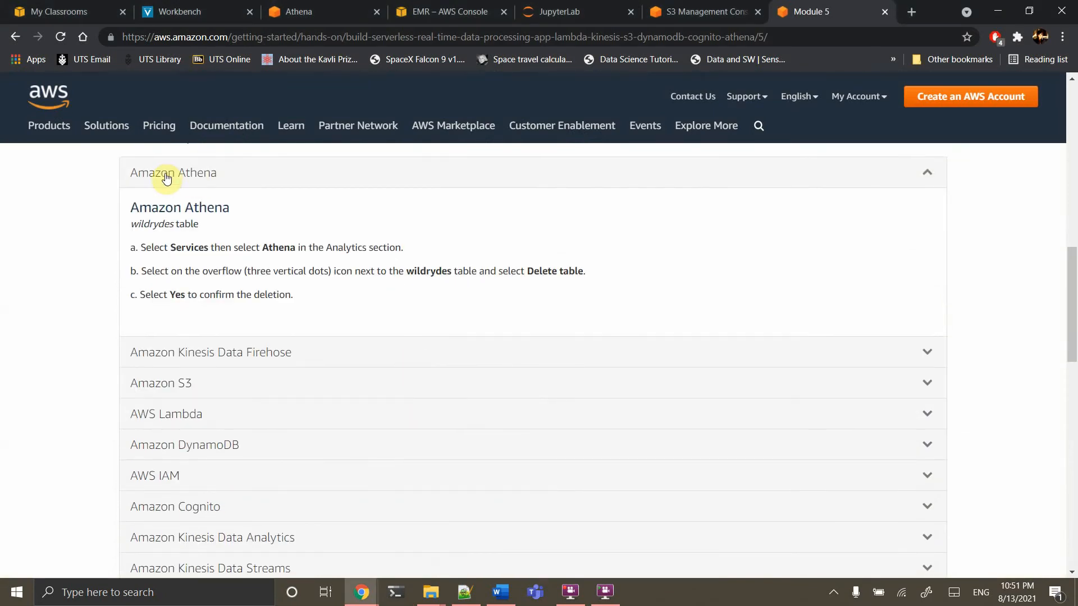
pyautogui.click(555, 22)
pyautogui.click(632, 11)
pyautogui.click(466, 12)
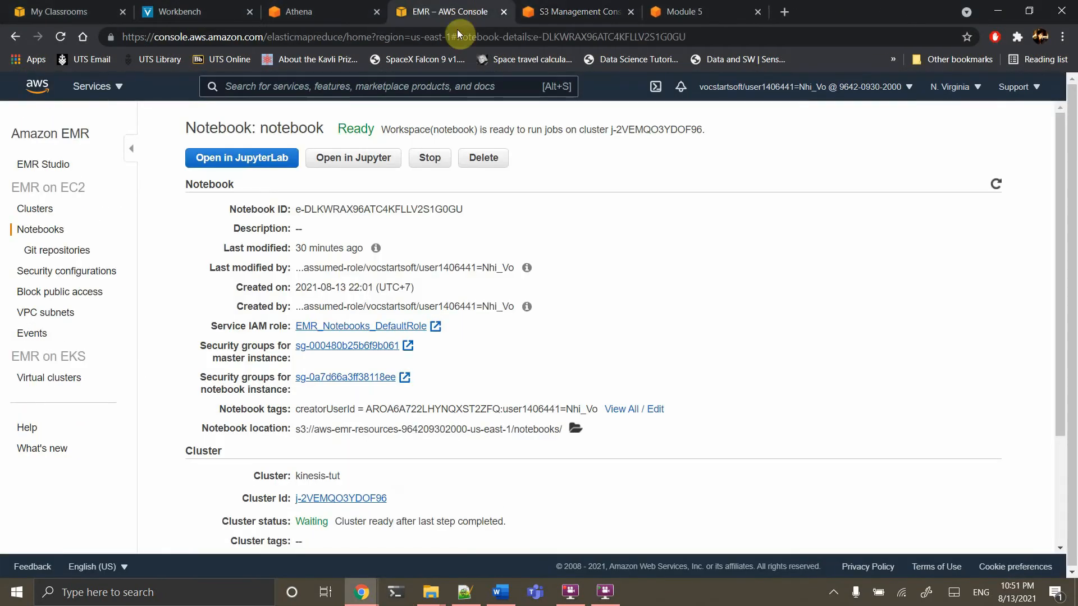
pyautogui.click(429, 158)
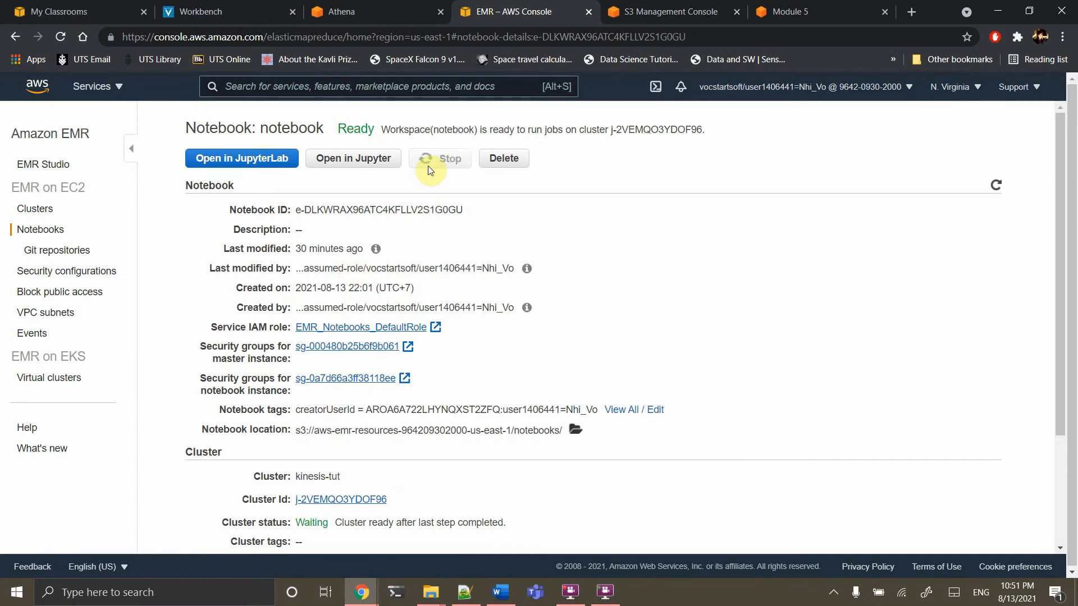
pyautogui.click(382, 161)
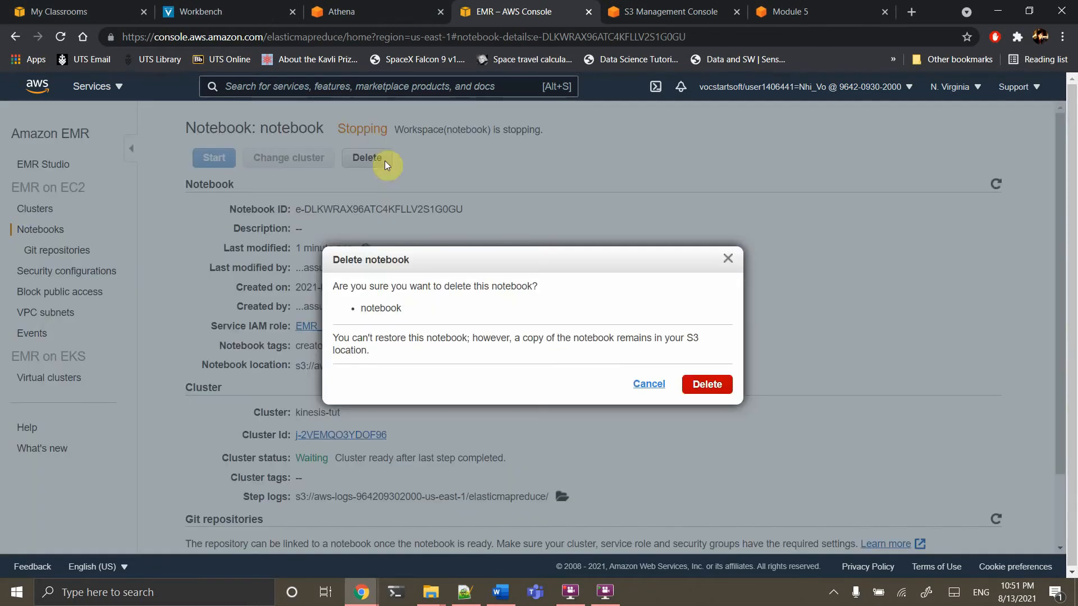
pyautogui.click(701, 386)
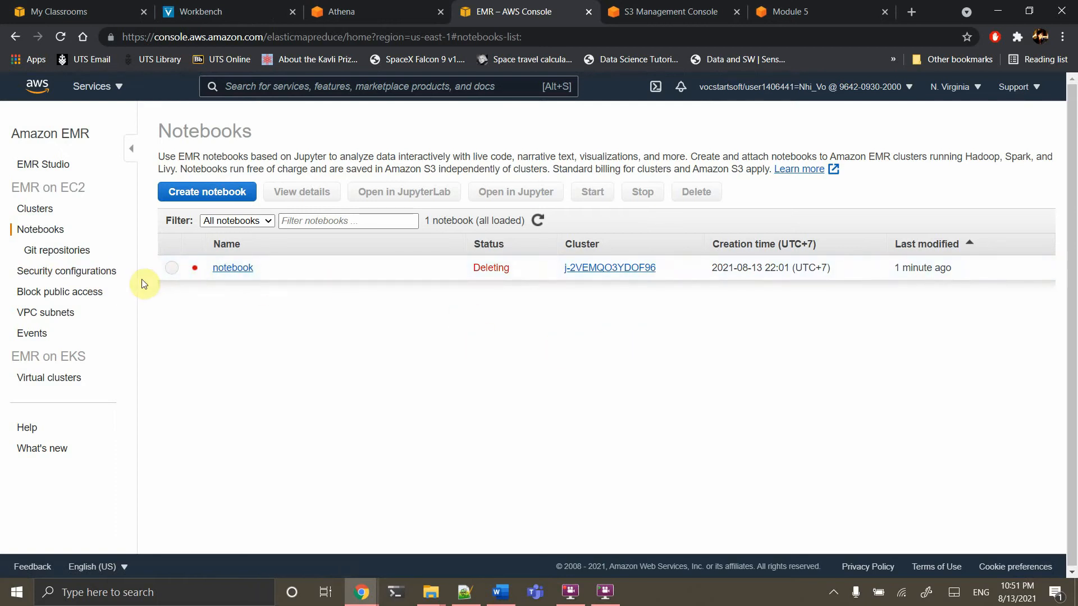
# Switch kinesis-tut's termination protection Off, terminate the cluster, and go to the S3 bucket list
pyautogui.click(36, 209)
pyautogui.click(176, 209)
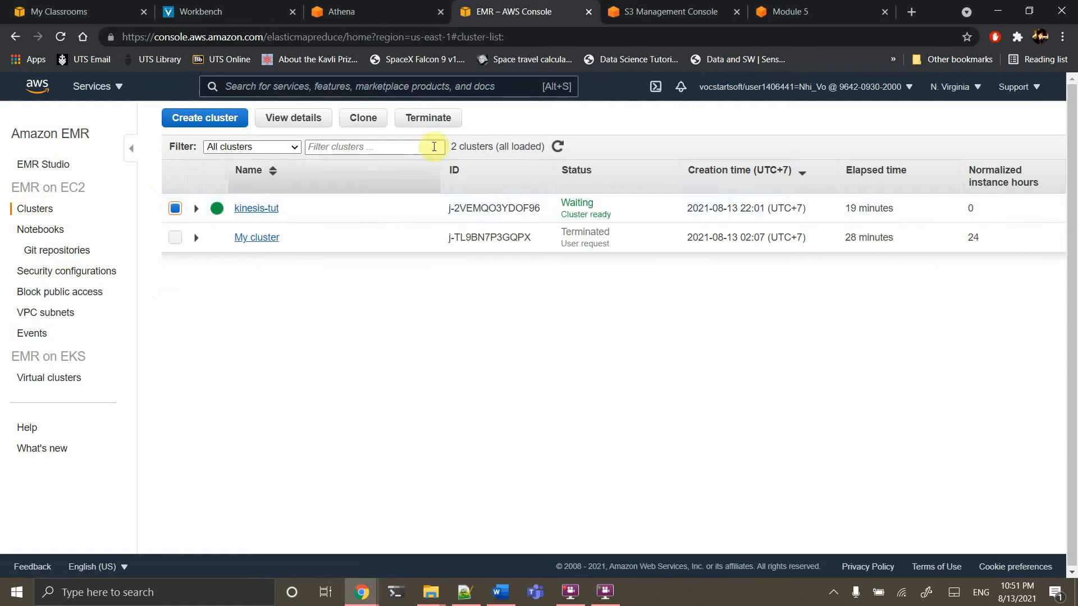
pyautogui.click(438, 119)
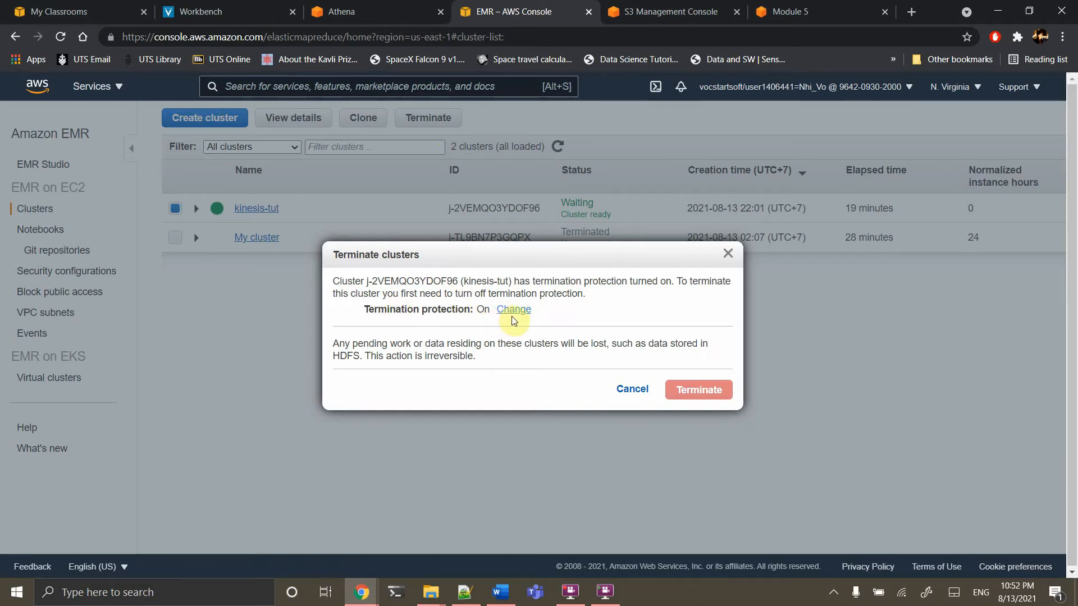
pyautogui.click(516, 312)
pyautogui.click(522, 316)
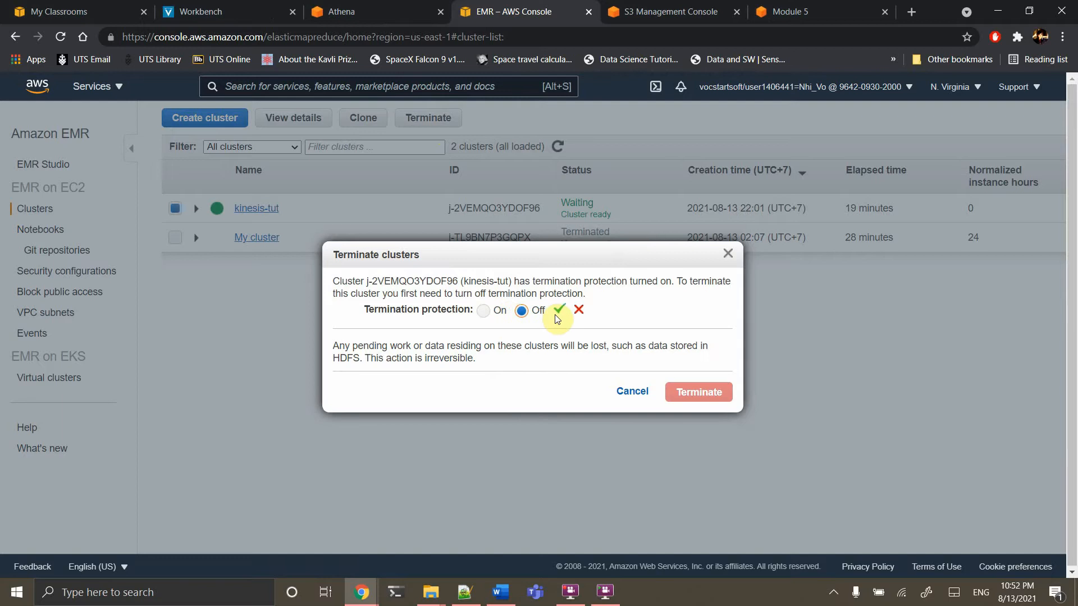
pyautogui.click(558, 313)
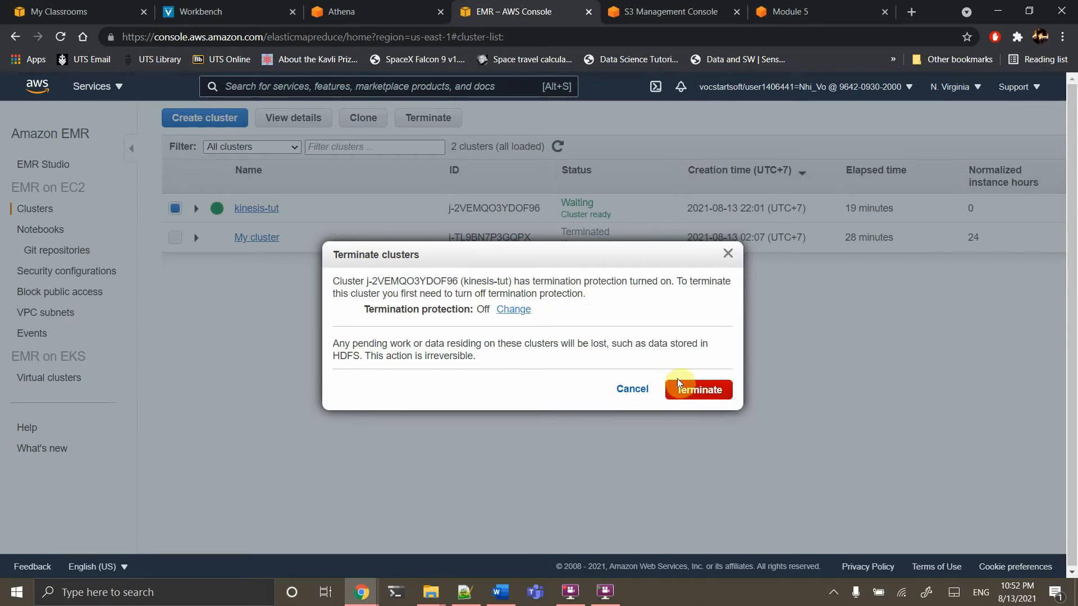
pyautogui.click(689, 386)
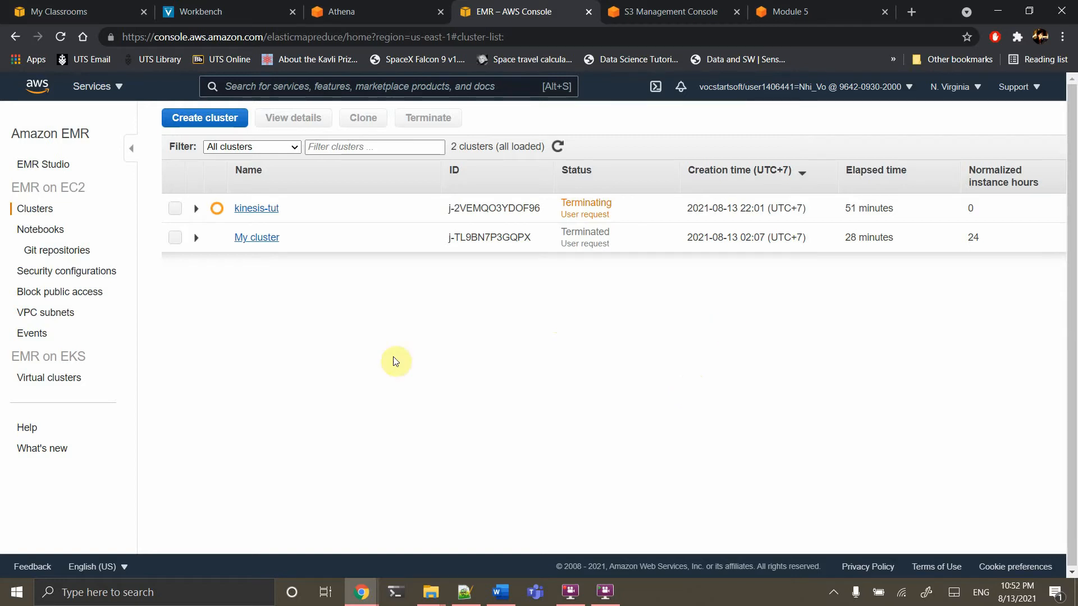
pyautogui.click(666, 14)
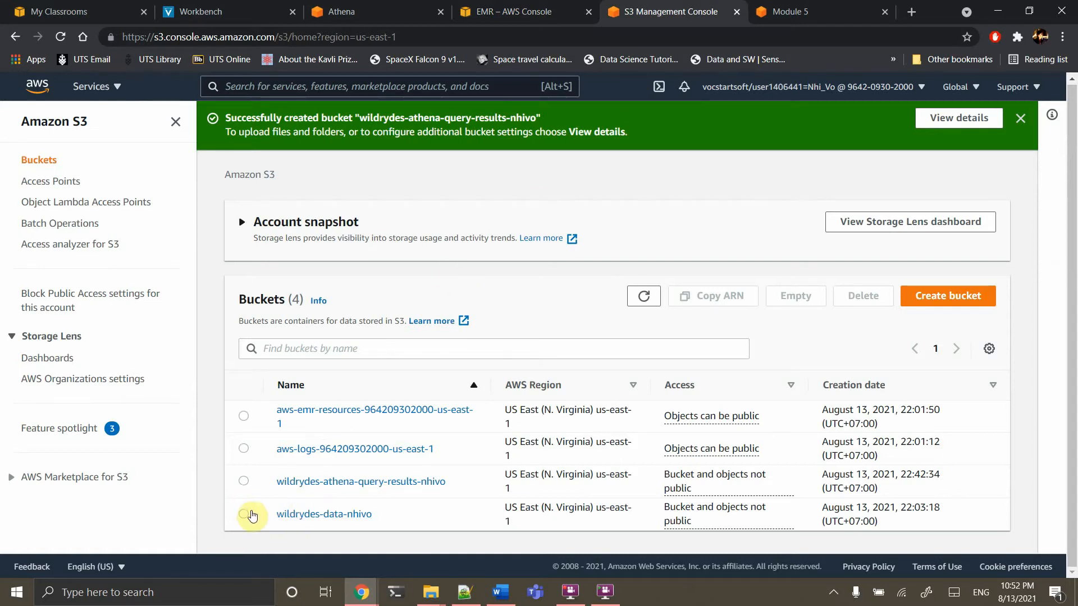
# Empty bucket wildrydes-data-nhivo of its 13 objects, confirming with 'permanently delete'
pyautogui.click(247, 515)
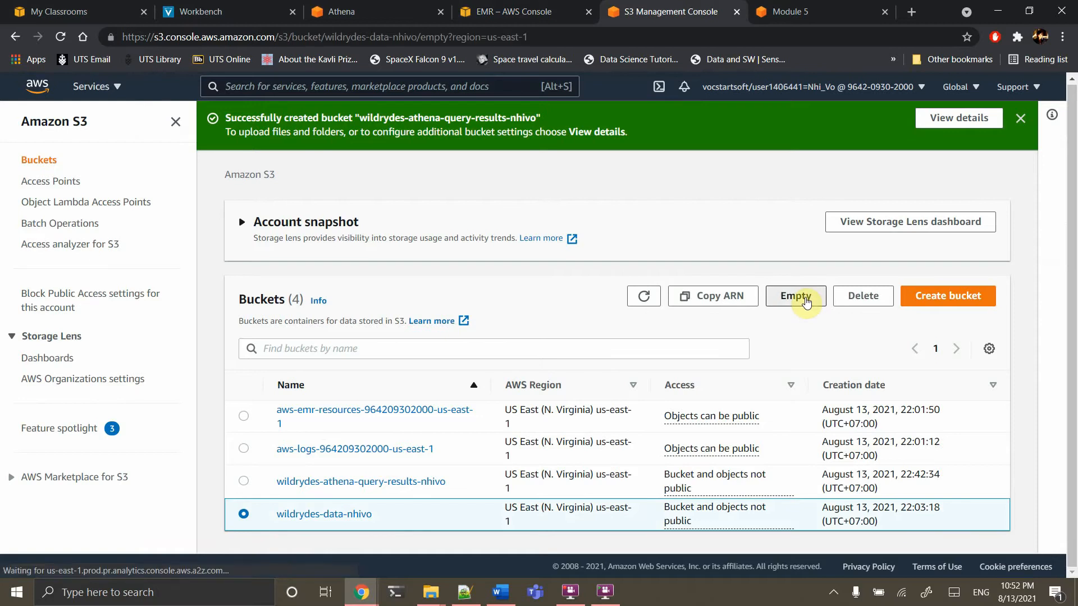
pyautogui.click(796, 296)
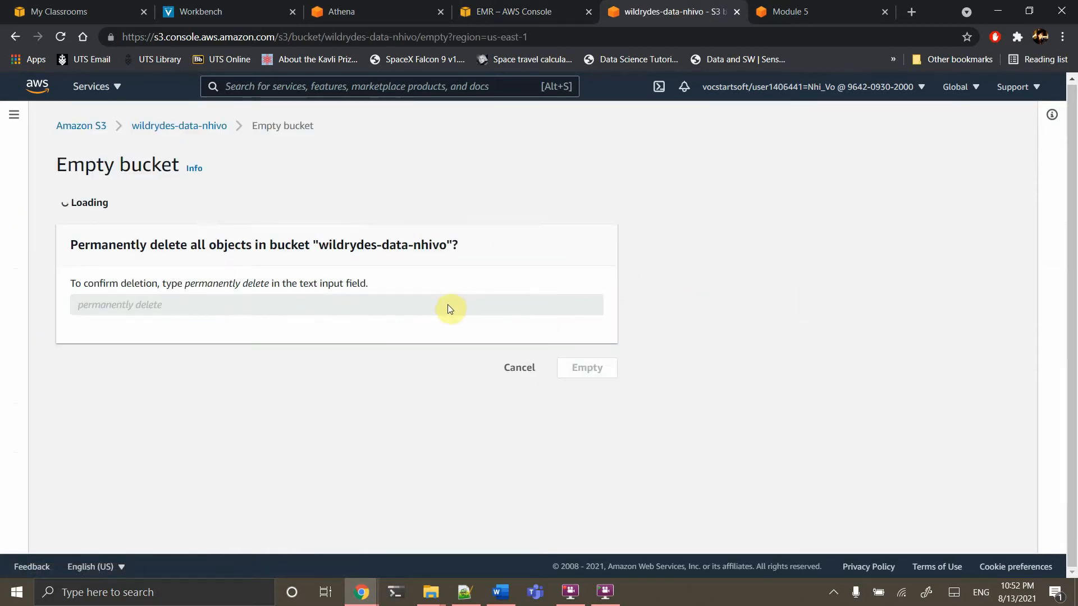
pyautogui.click(281, 454)
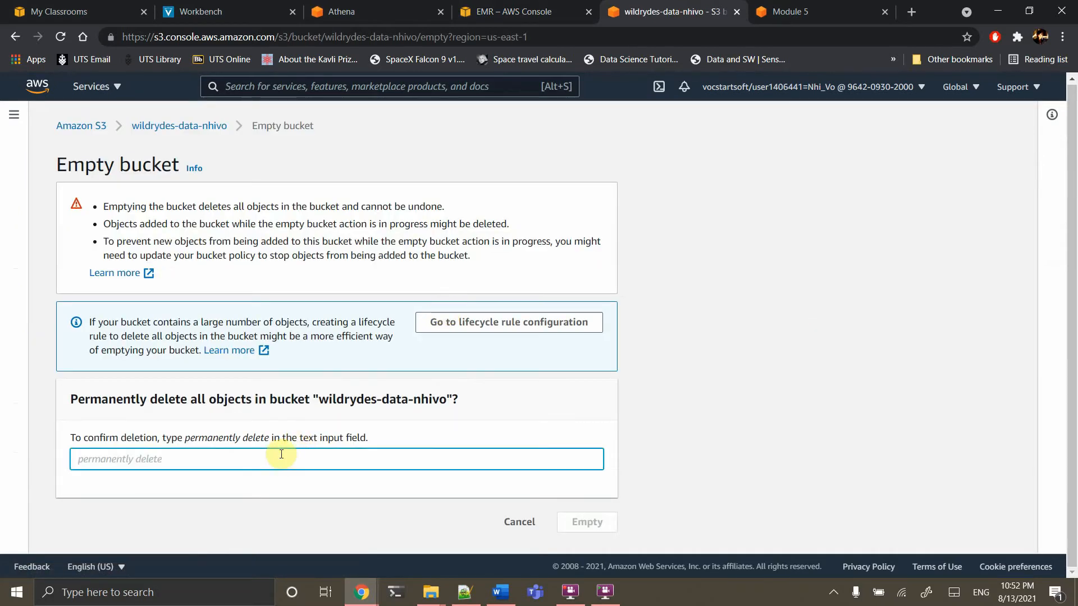
pyautogui.write('per')
pyautogui.write('m')
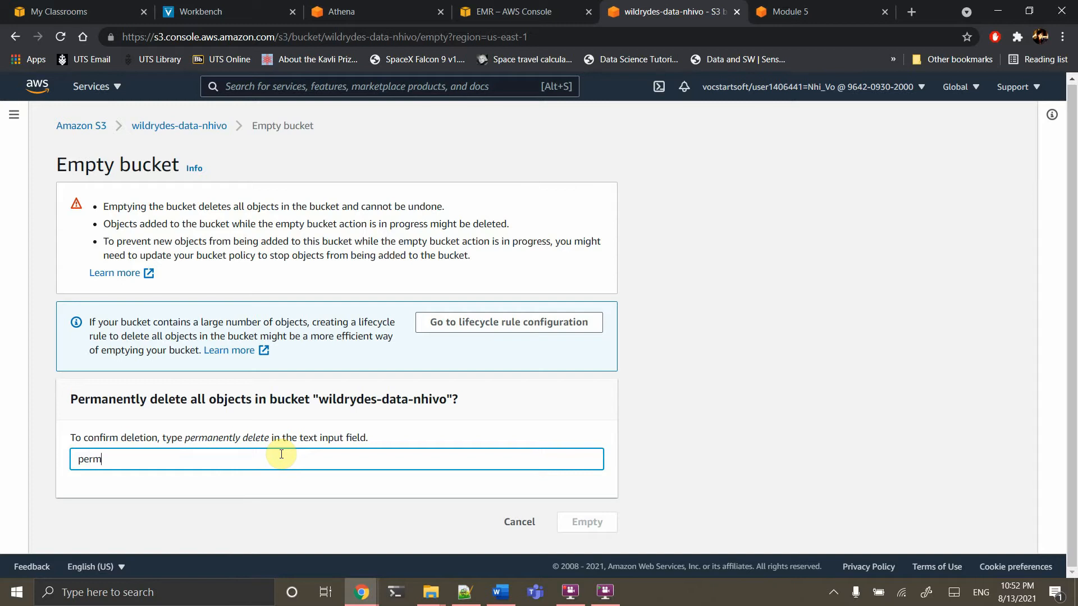
pyautogui.write('anently delete')
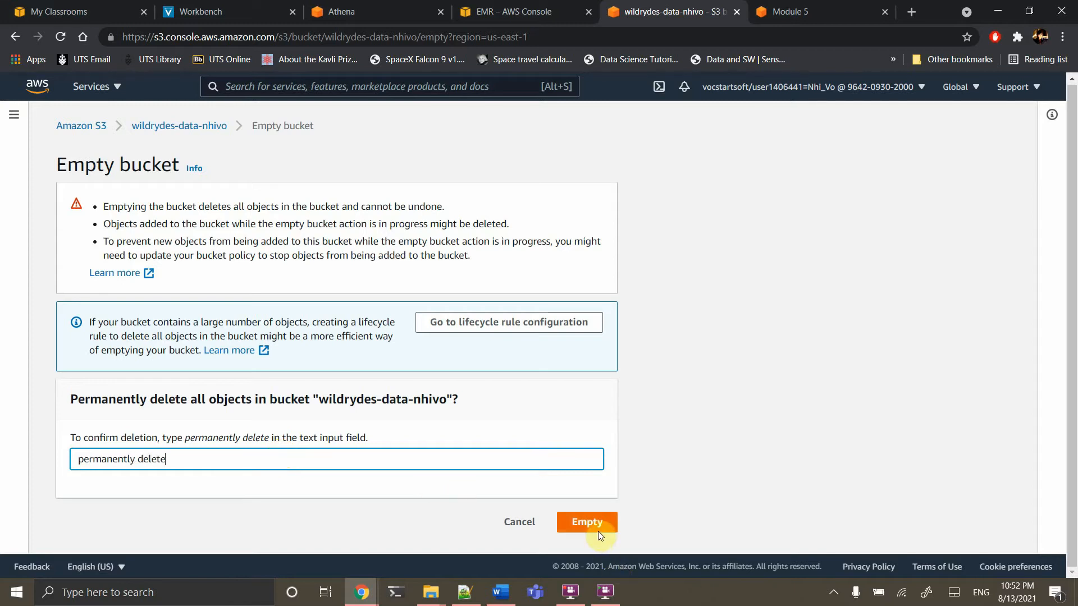
pyautogui.click(598, 530)
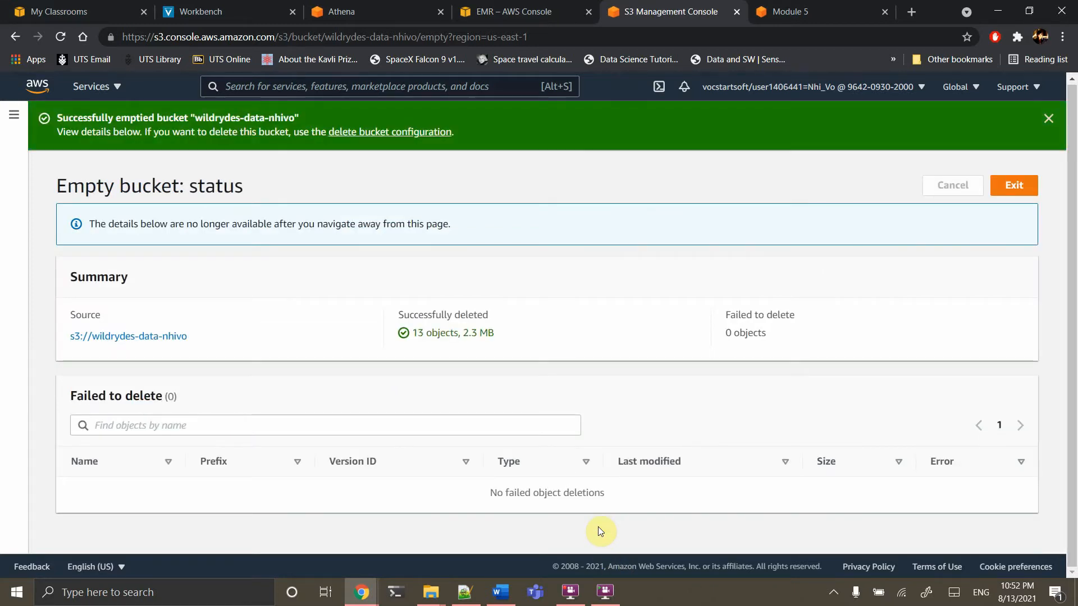
# Delete the emptied wildrydes-data-nhivo bucket, pasting its name as confirmation
pyautogui.click(377, 135)
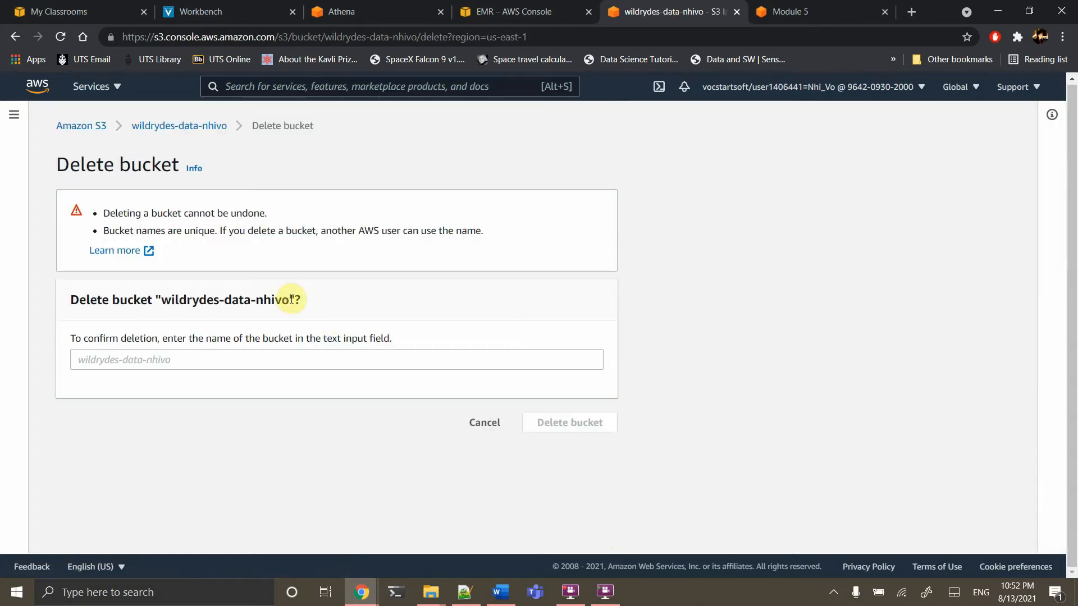
pyautogui.moveTo(291, 300); pyautogui.dragTo(162, 304)
pyautogui.hotkey('ctrl', 'c')
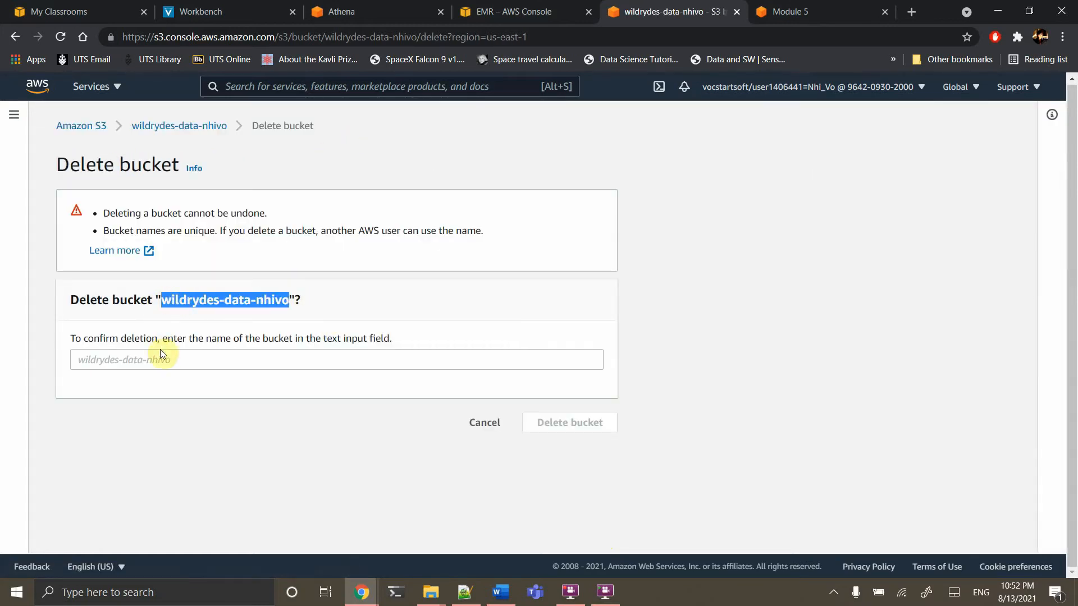
pyautogui.click(162, 358)
pyautogui.hotkey('ctrl', 'v')
pyautogui.click(598, 421)
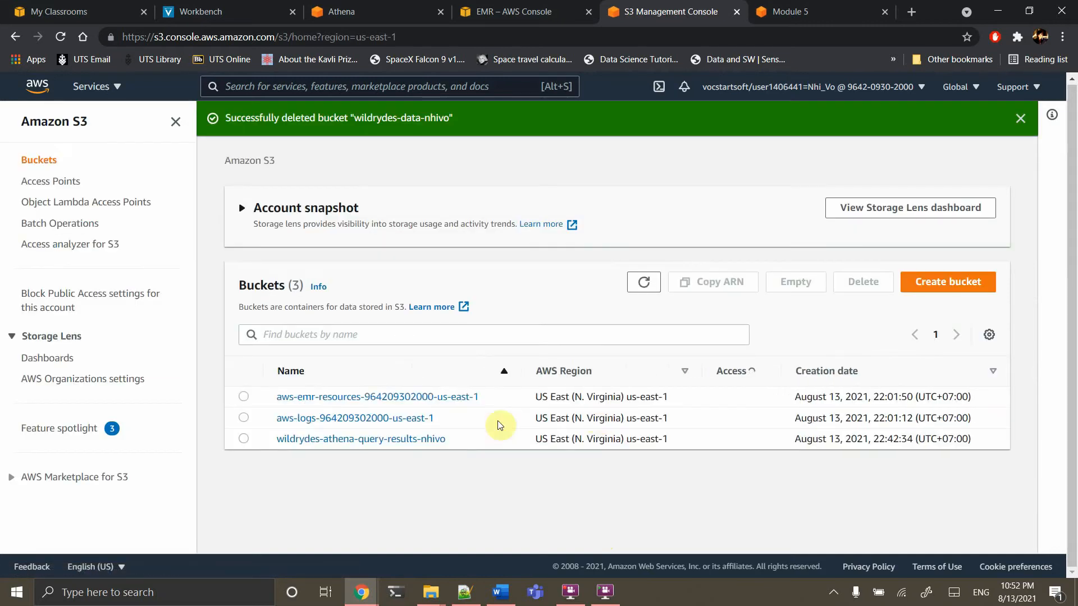
# Empty wildrydes-athena-query-results-nhivo of its 6 objects, confirming with 'permanently delete'
pyautogui.click(244, 471)
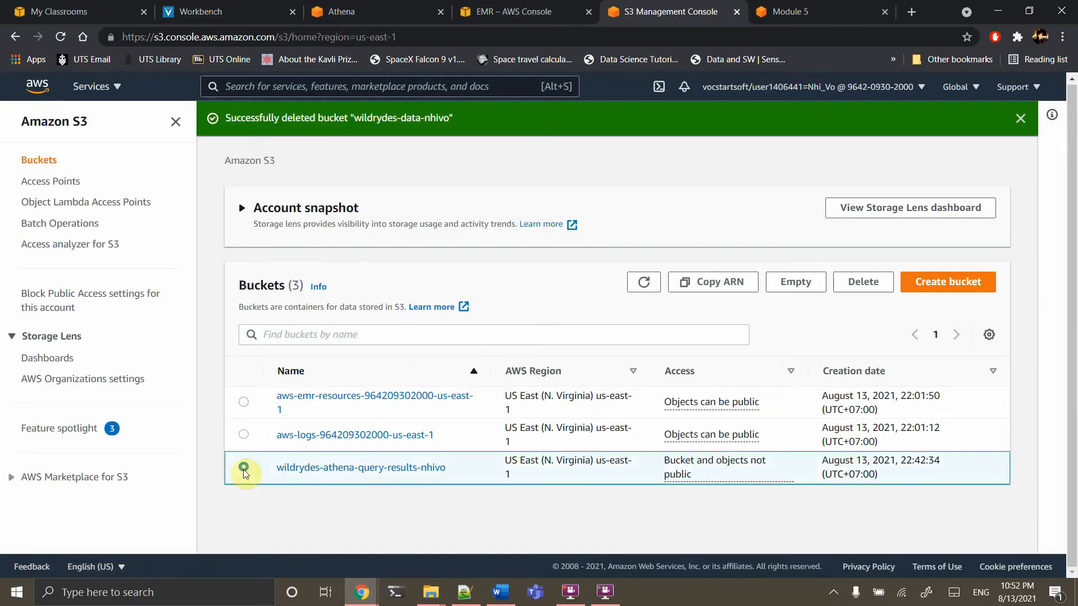
pyautogui.click(788, 285)
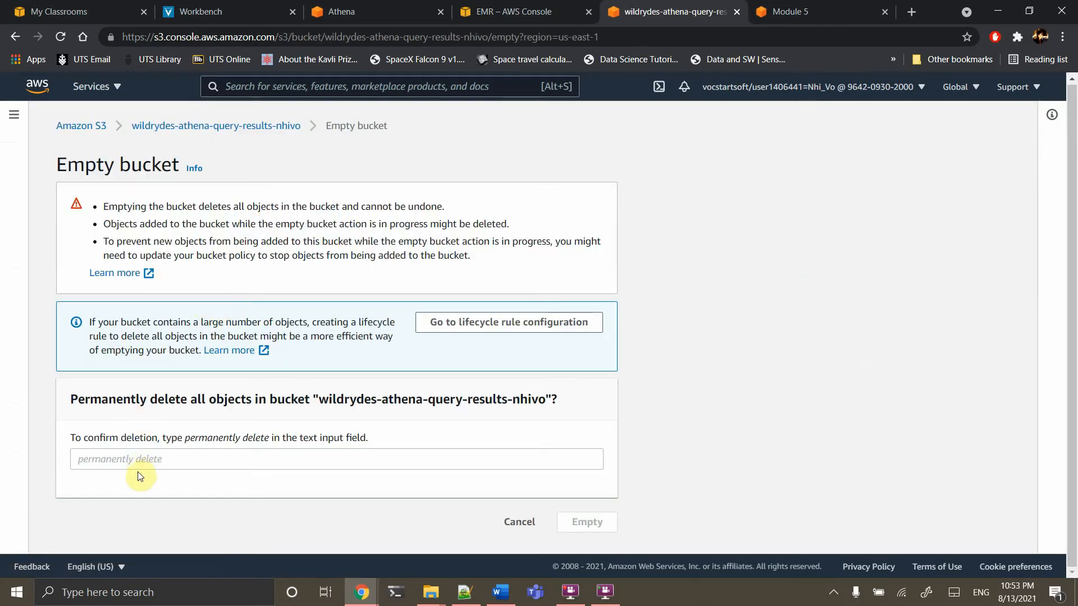
pyautogui.click(175, 459)
pyautogui.write('per')
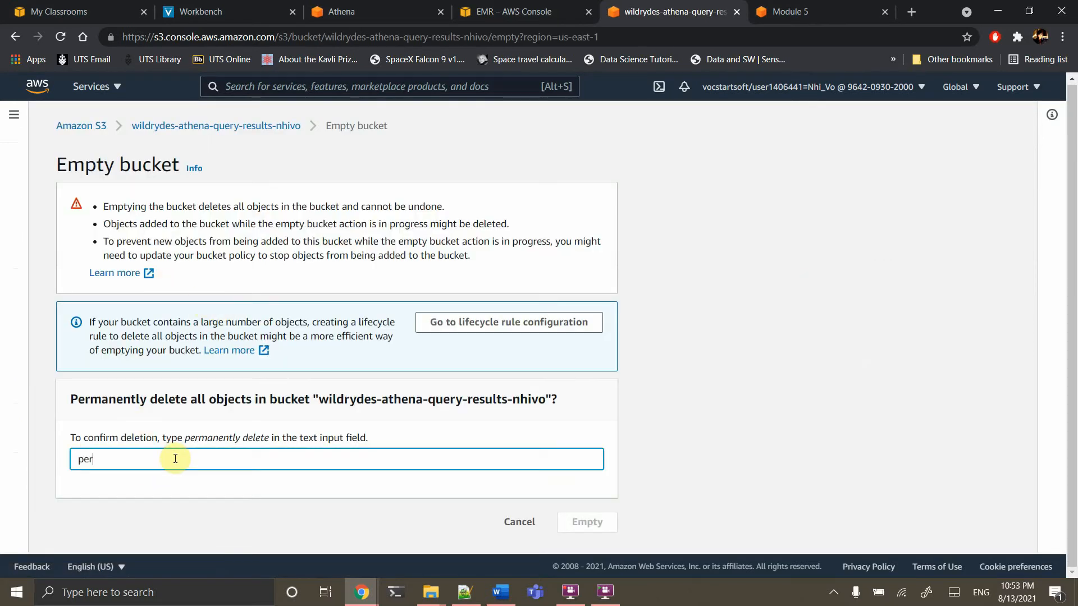
pyautogui.write('manently delete')
pyautogui.click(605, 524)
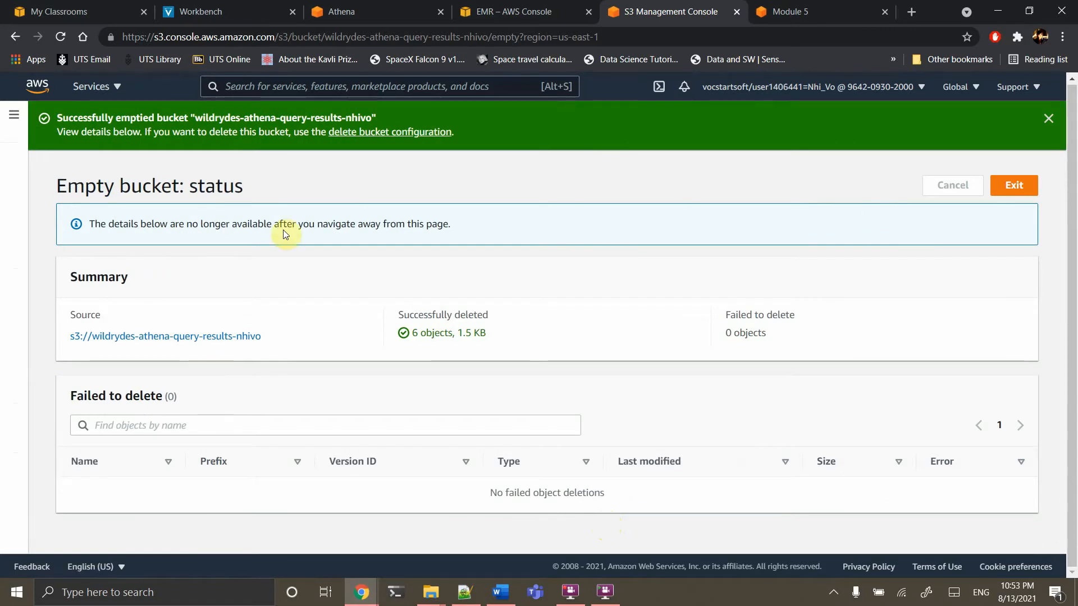
# Delete the emptied query-results bucket by pasting its copied name as confirmation
pyautogui.click(428, 134)
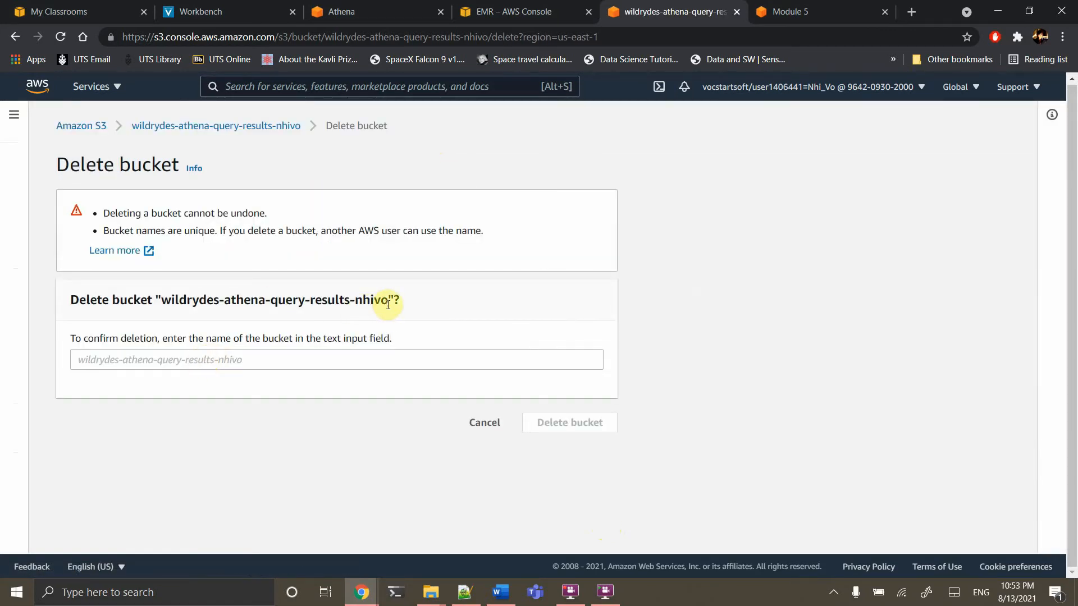
pyautogui.moveTo(387, 300); pyautogui.dragTo(166, 293)
pyautogui.hotkey('ctrl', 'c')
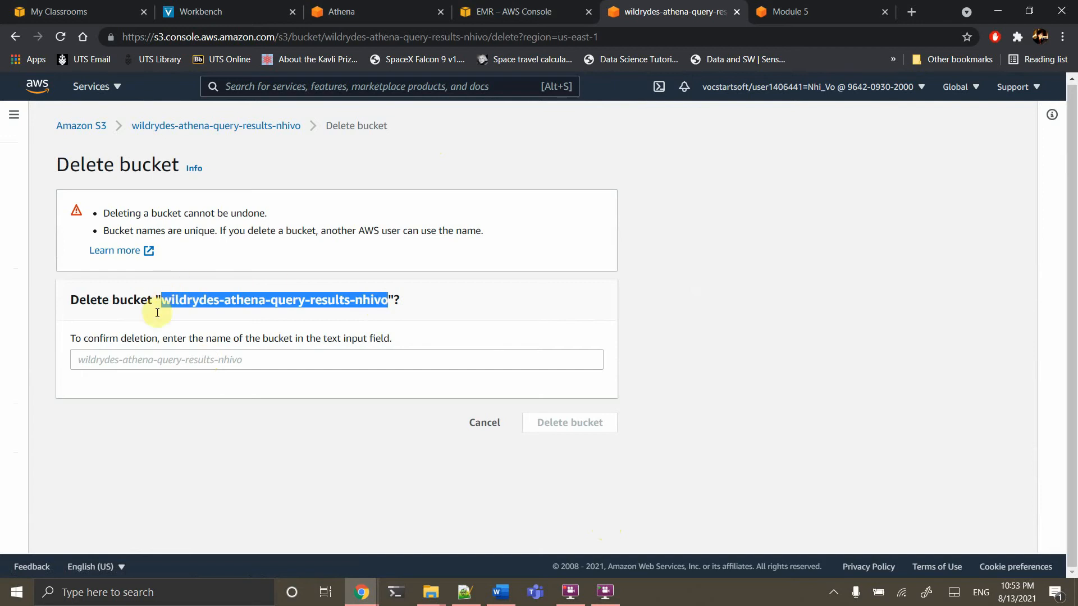
pyautogui.click(144, 363)
pyautogui.hotkey('ctrl', 'v')
pyautogui.click(573, 429)
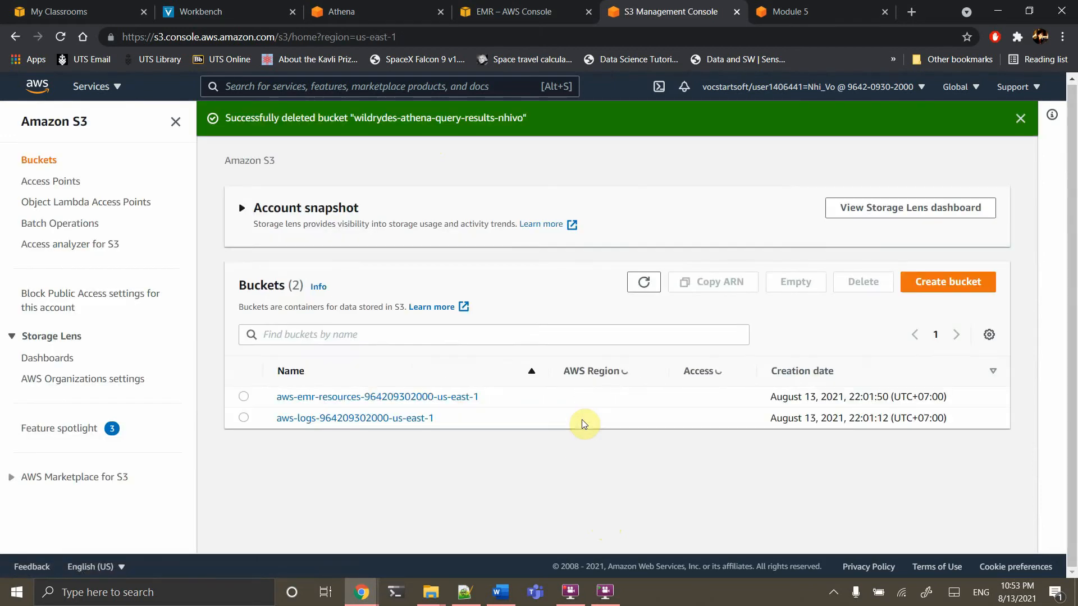
pyautogui.click(245, 418)
# Empty the aws-logs bucket, confirming with 'permanently delete'
pyautogui.click(774, 293)
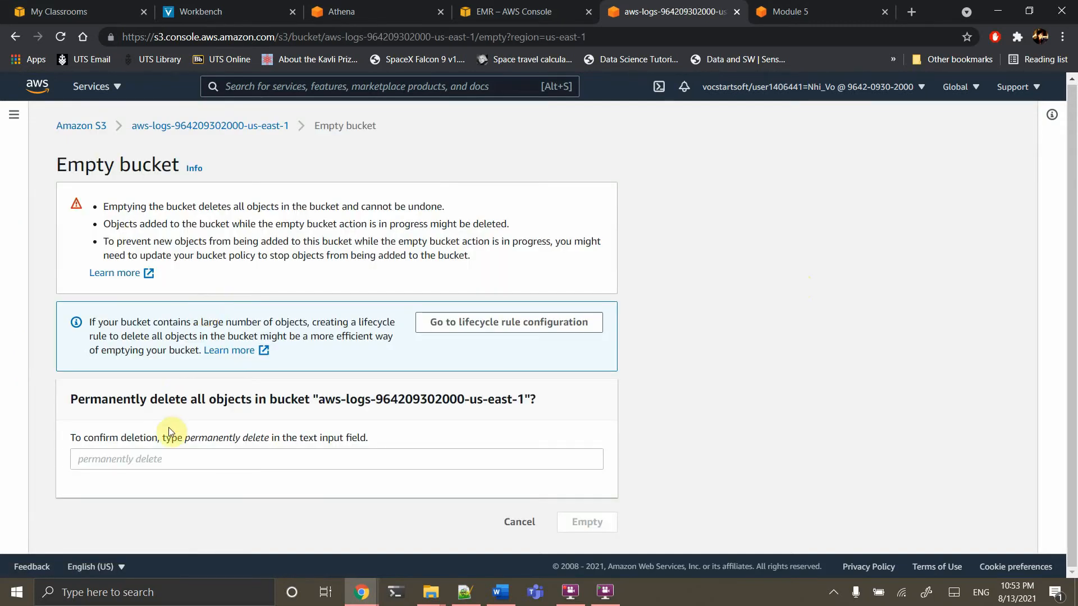
pyautogui.click(148, 460)
pyautogui.write('permanent delete')
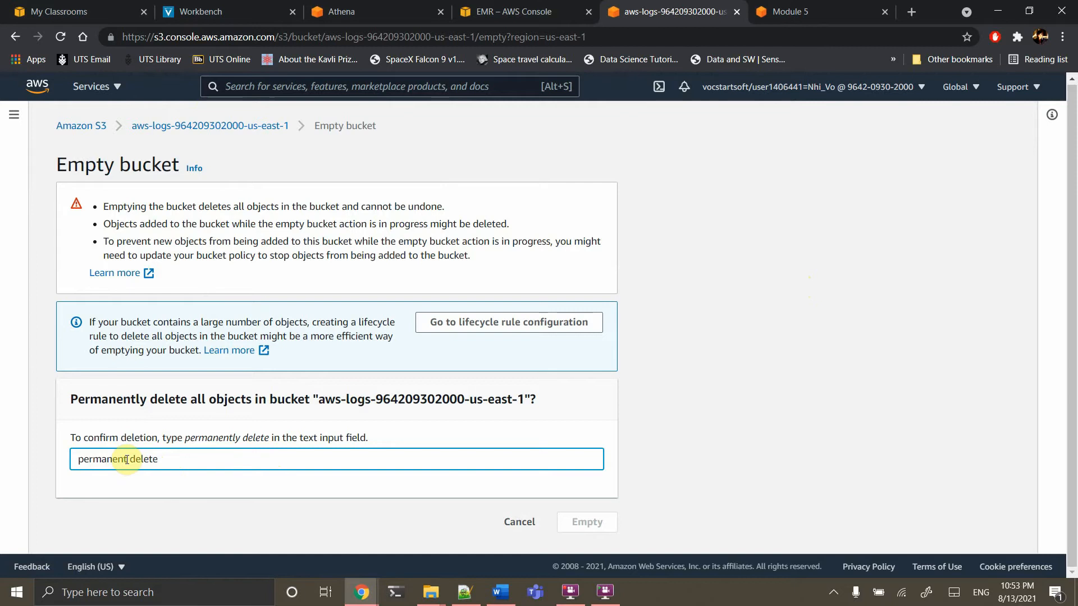
pyautogui.write('ly')
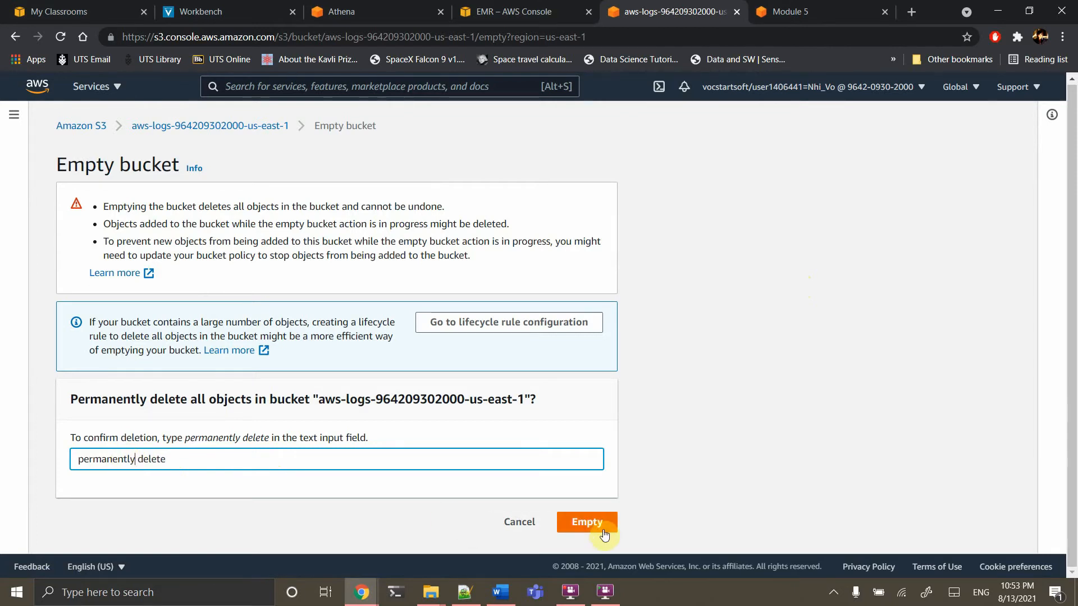
pyautogui.click(604, 531)
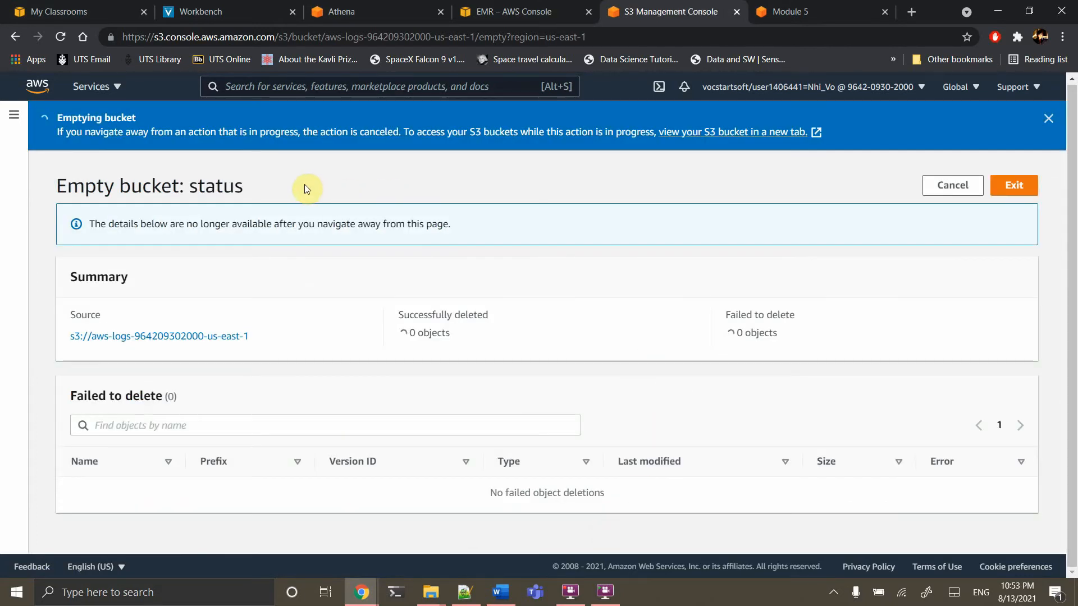
# Delete the emptied aws-logs bucket by pasting its name as confirmation
pyautogui.click(423, 135)
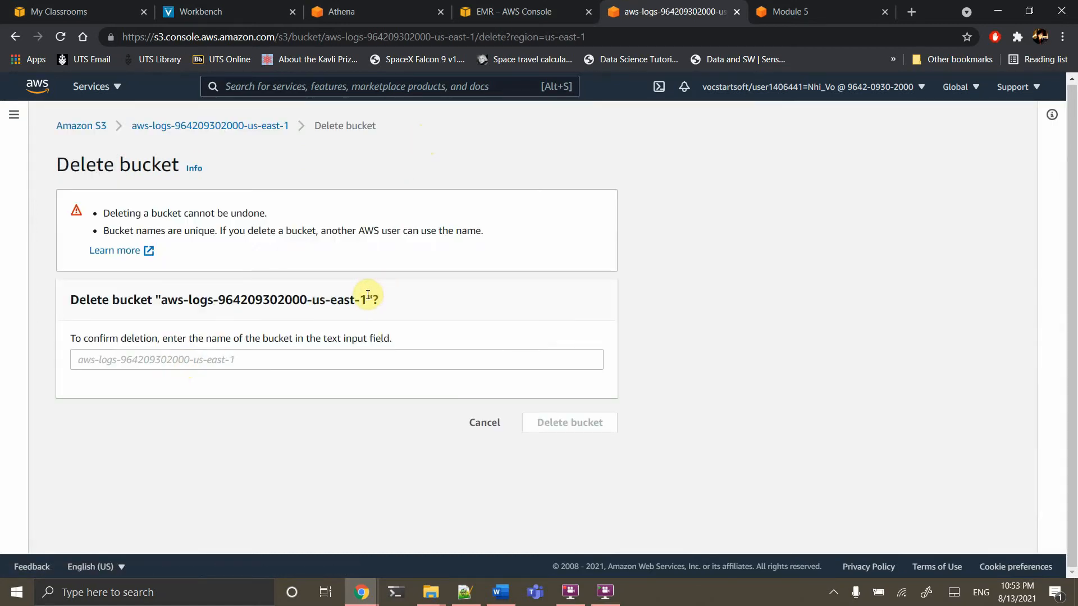
pyautogui.moveTo(368, 294); pyautogui.dragTo(187, 284)
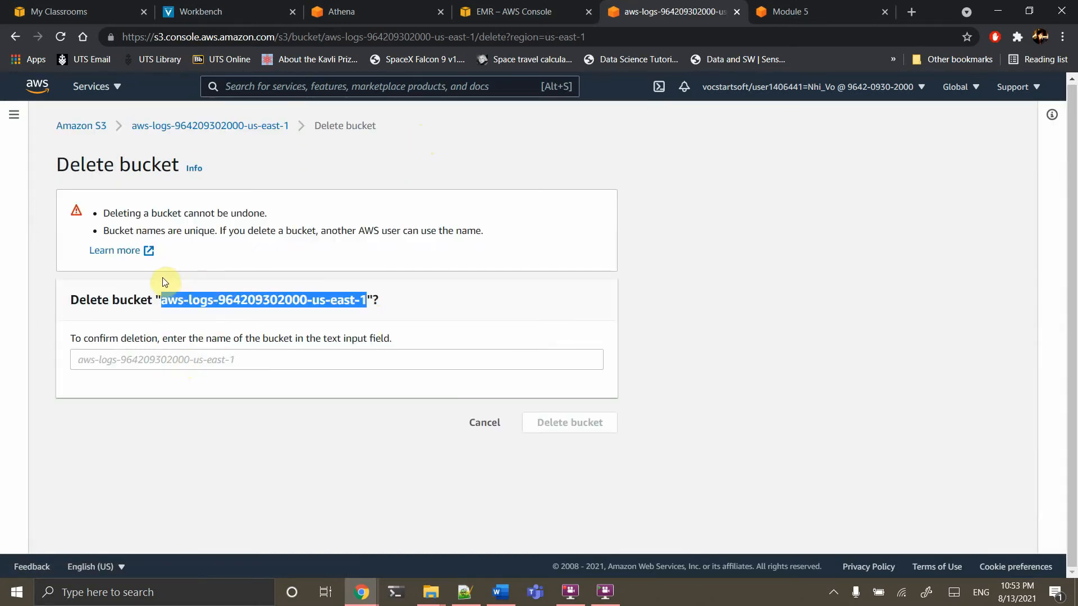
pyautogui.hotkey('ctrl', 'c')
pyautogui.click(179, 359)
pyautogui.hotkey('ctrl', 'v')
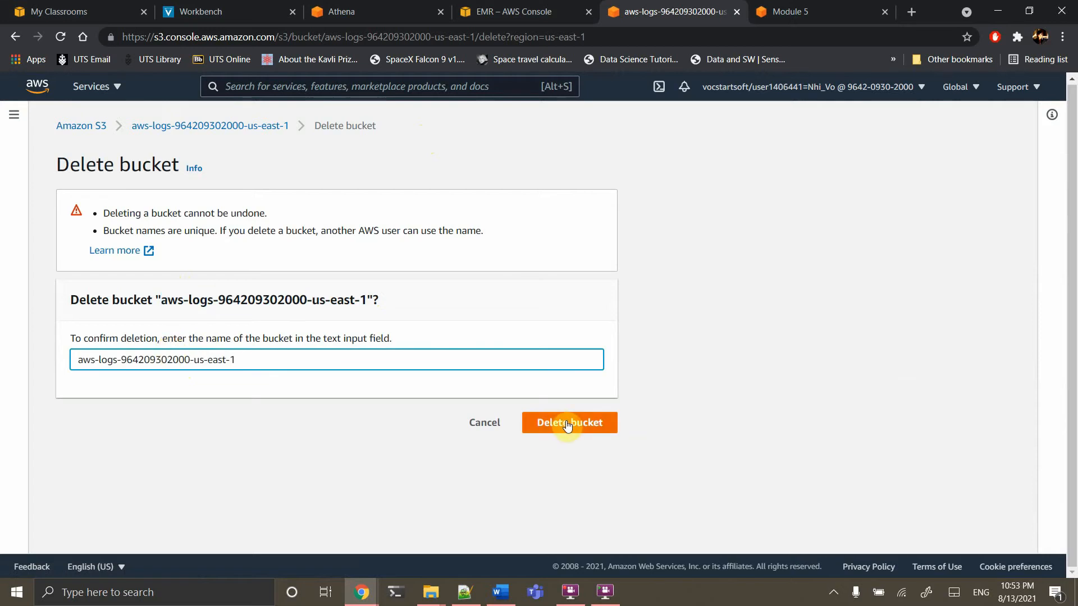
pyautogui.click(567, 425)
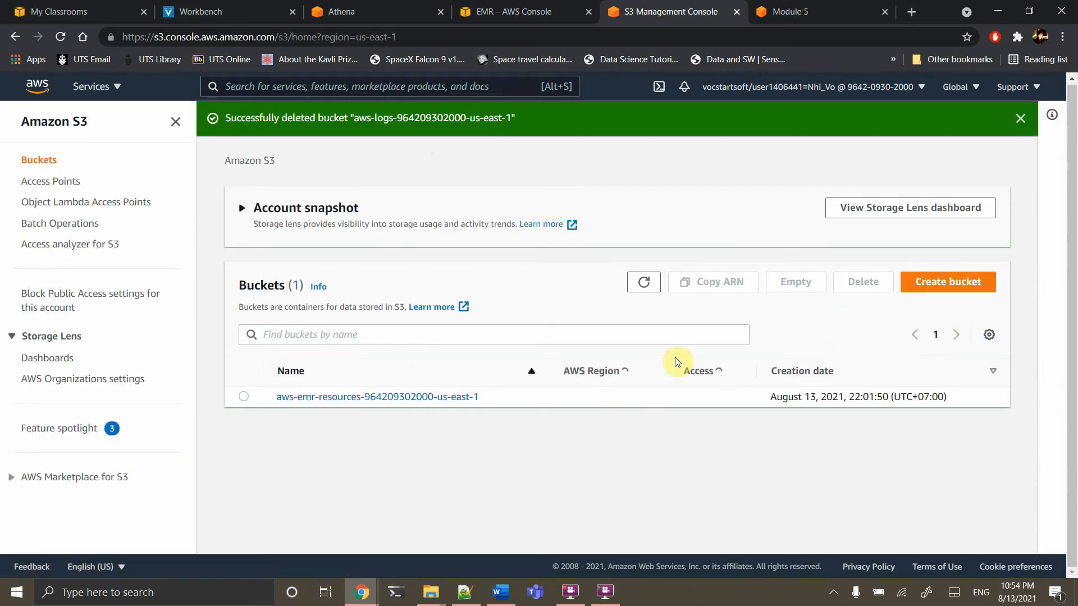
# Empty the aws-emr-resources bucket, confirming with 'permanently delete'
pyautogui.click(244, 397)
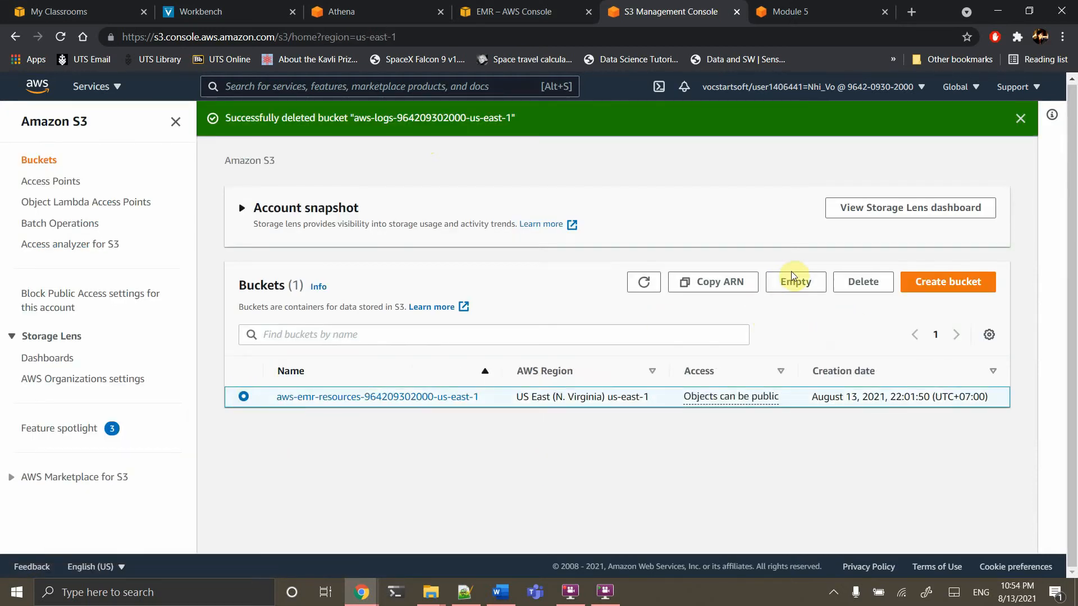
pyautogui.click(792, 276)
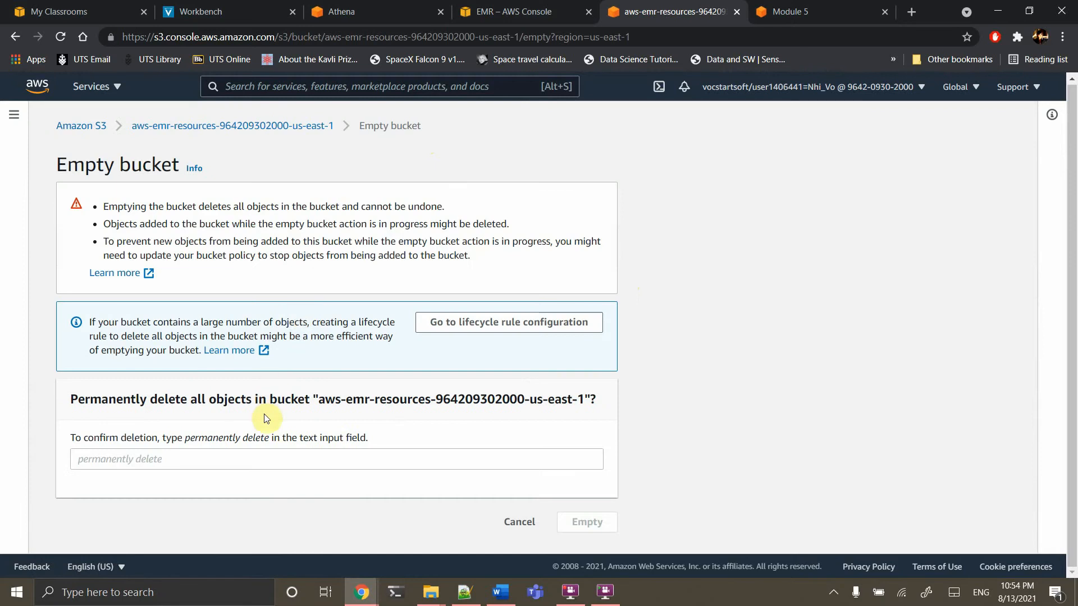
pyautogui.click(241, 465)
pyautogui.write('permanently de')
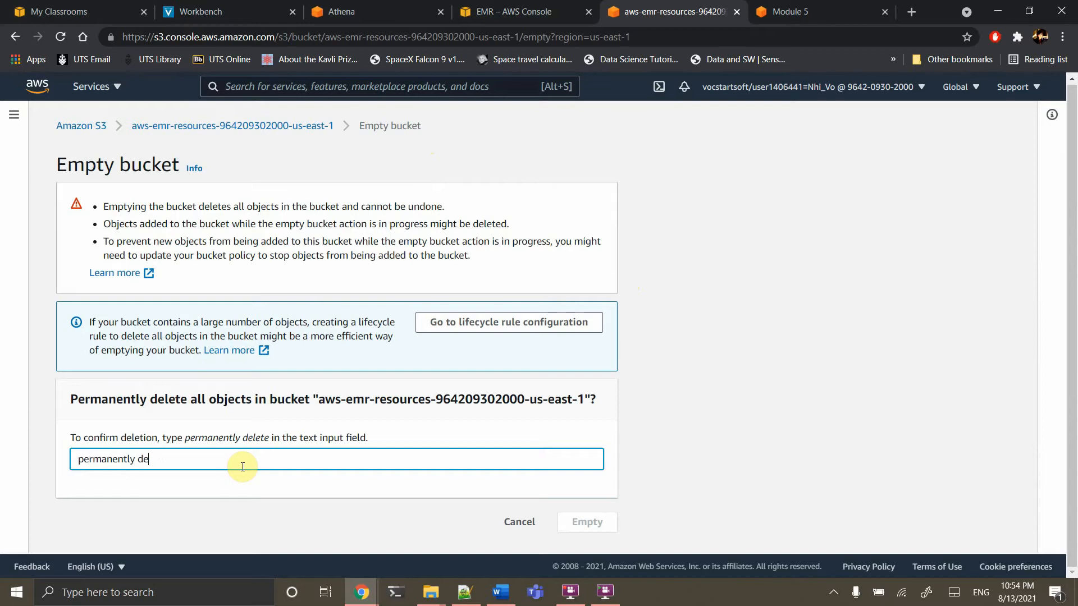
pyautogui.write('lete')
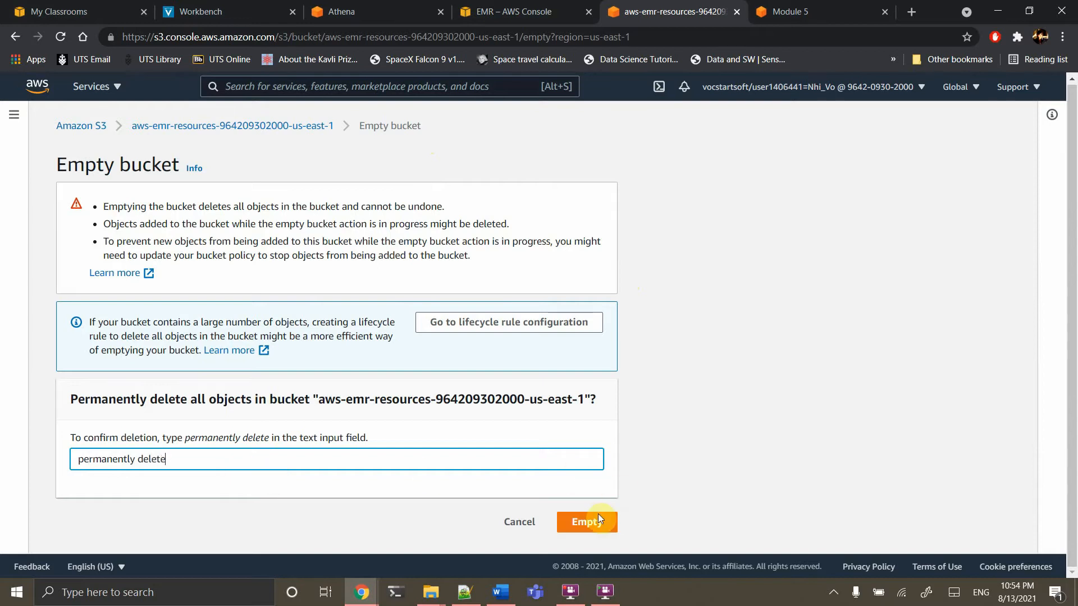
pyautogui.click(587, 522)
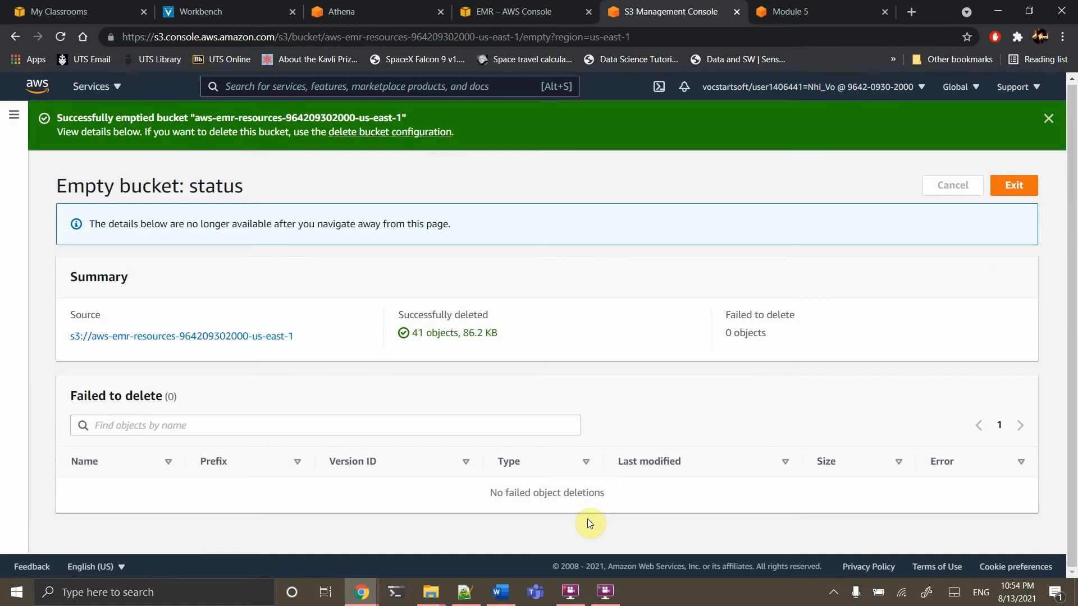
# Delete the aws-emr-resources bucket by pasting its name, then close the S3 console
pyautogui.click(1014, 188)
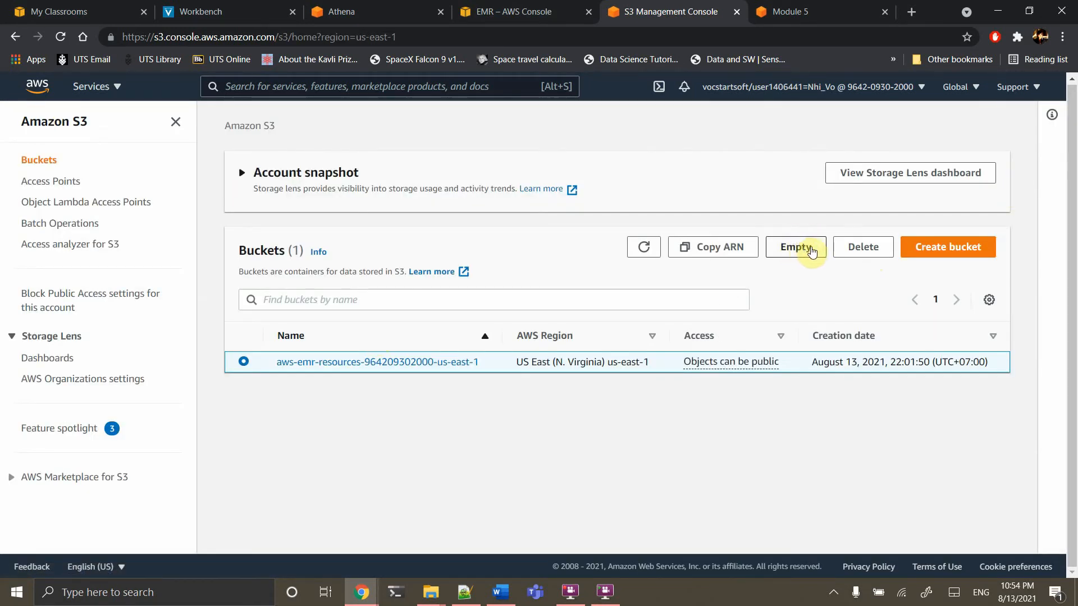
pyautogui.click(837, 247)
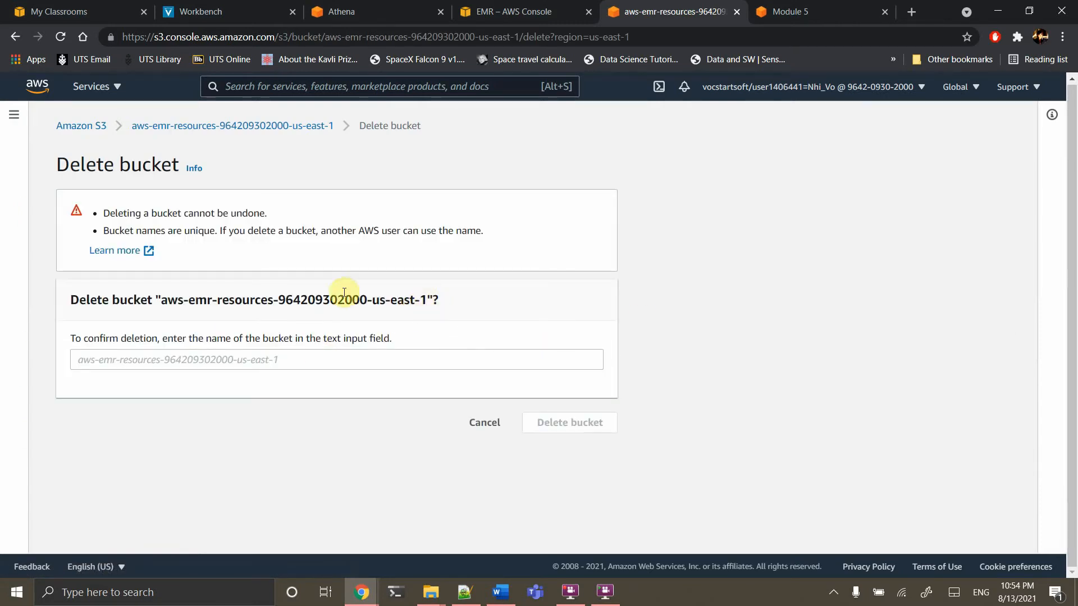
pyautogui.moveTo(427, 302); pyautogui.dragTo(162, 301)
pyautogui.hotkey('ctrl', 'c')
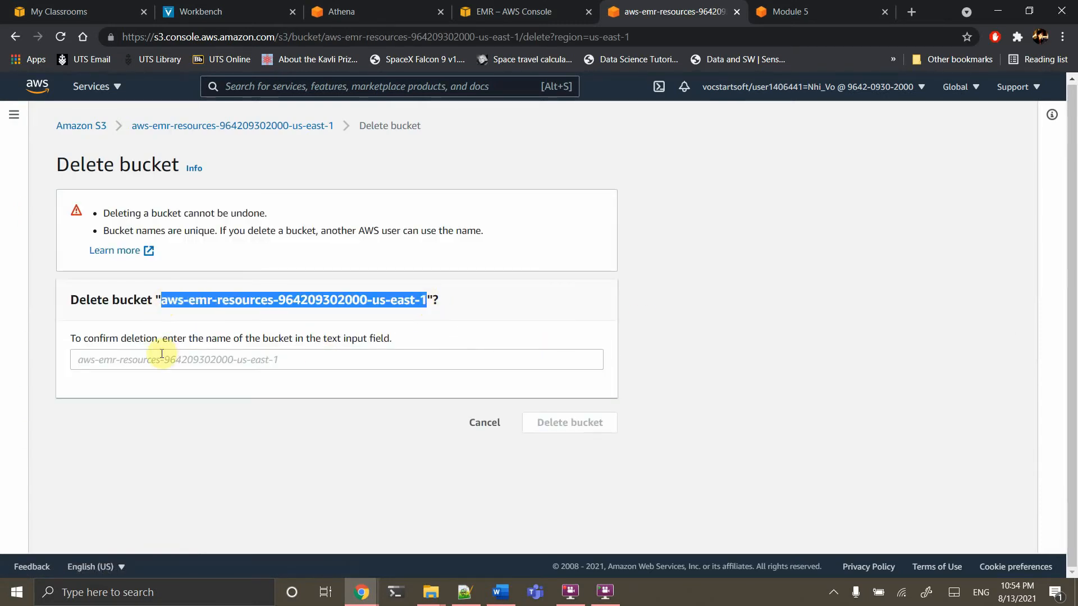
pyautogui.click(169, 360)
pyautogui.hotkey('ctrl', 'v')
pyautogui.click(579, 429)
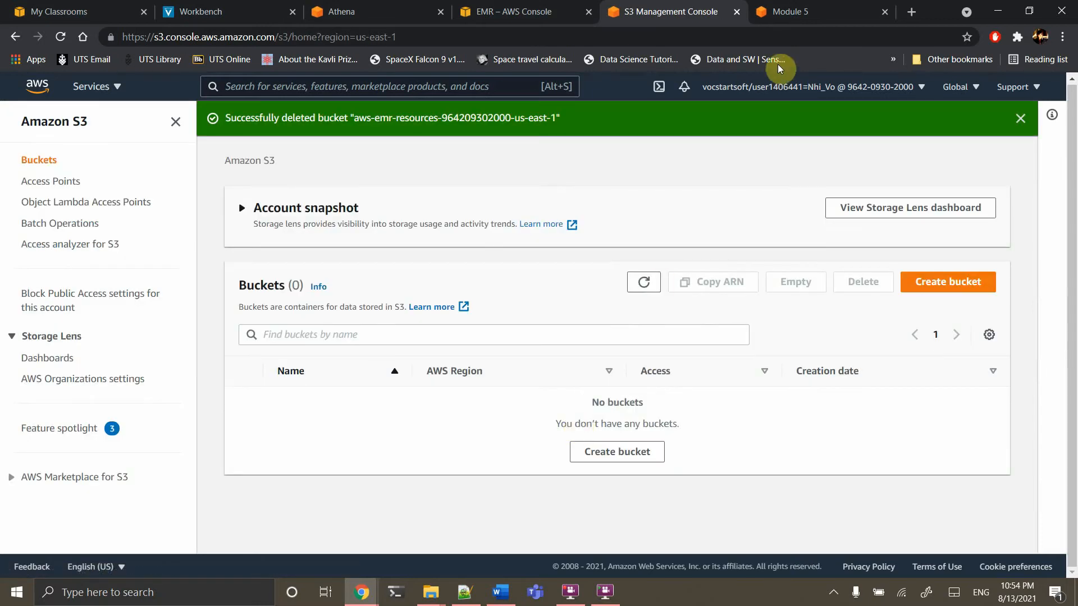
pyautogui.click(738, 12)
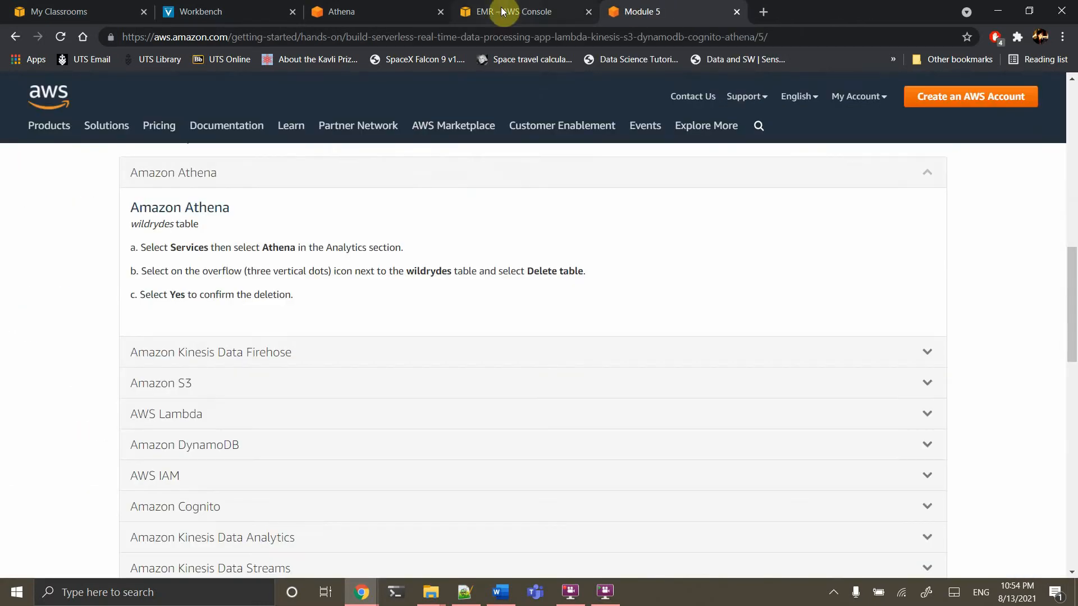
pyautogui.click(505, 11)
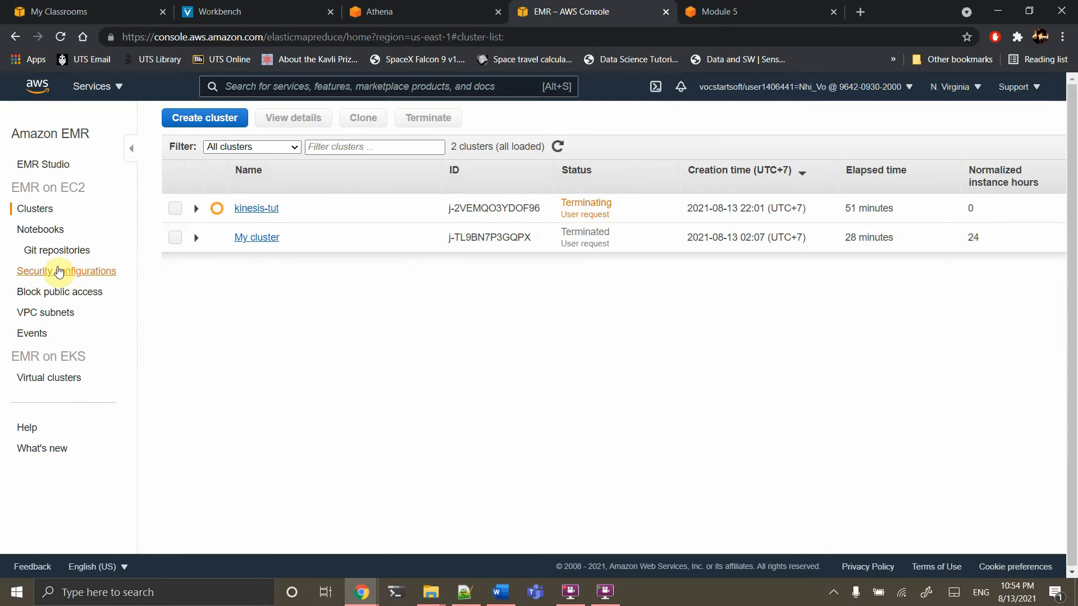
# Delete the wildrydes and wildrydes-summary Kinesis data streams, confirming with 'delete'
pyautogui.click(324, 89)
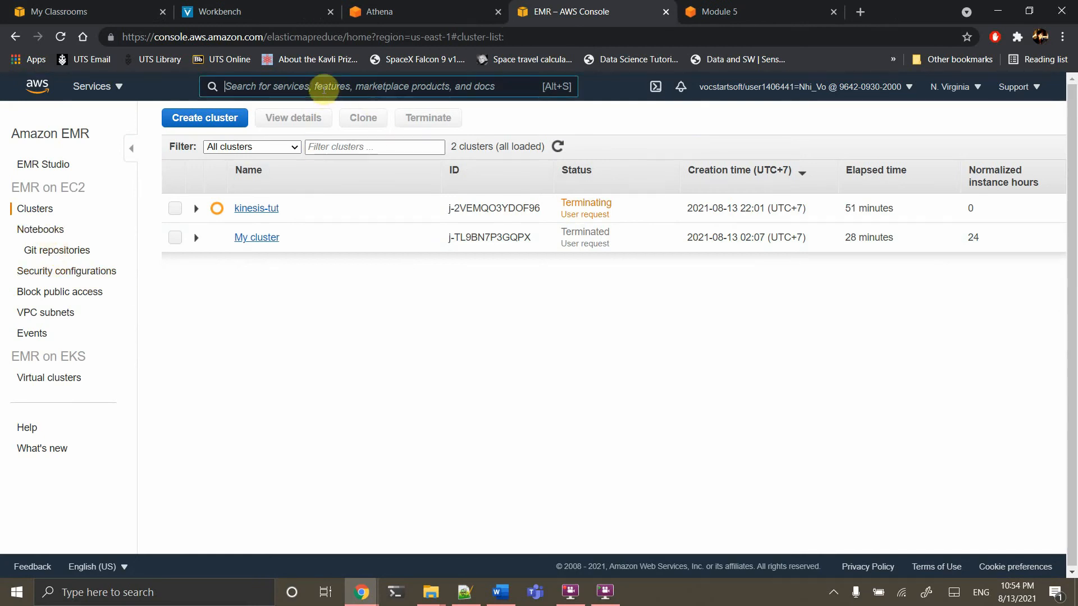
pyautogui.write('ki')
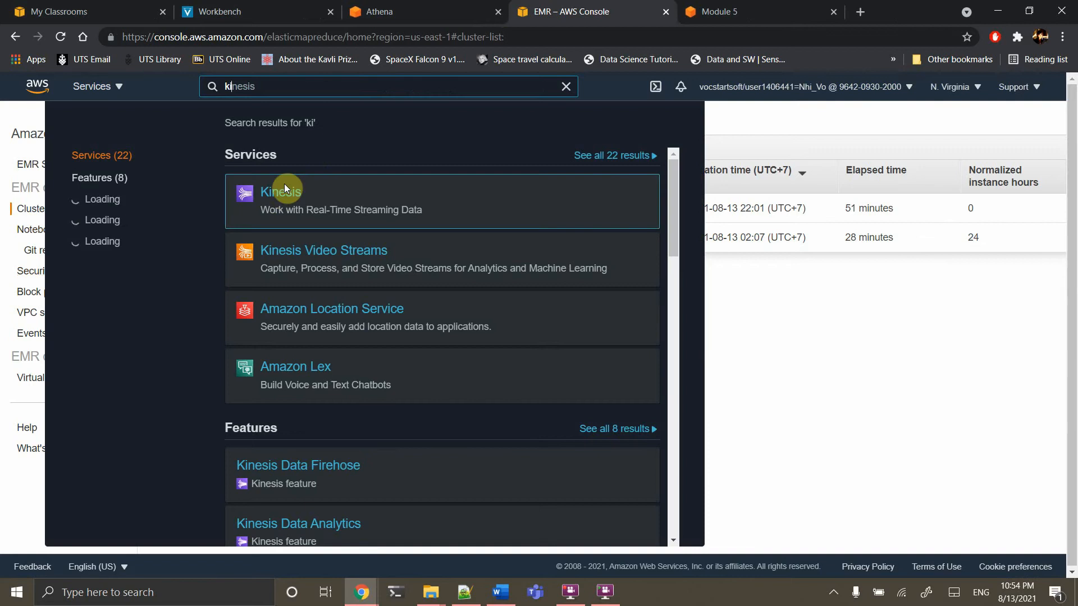
pyautogui.click(283, 188)
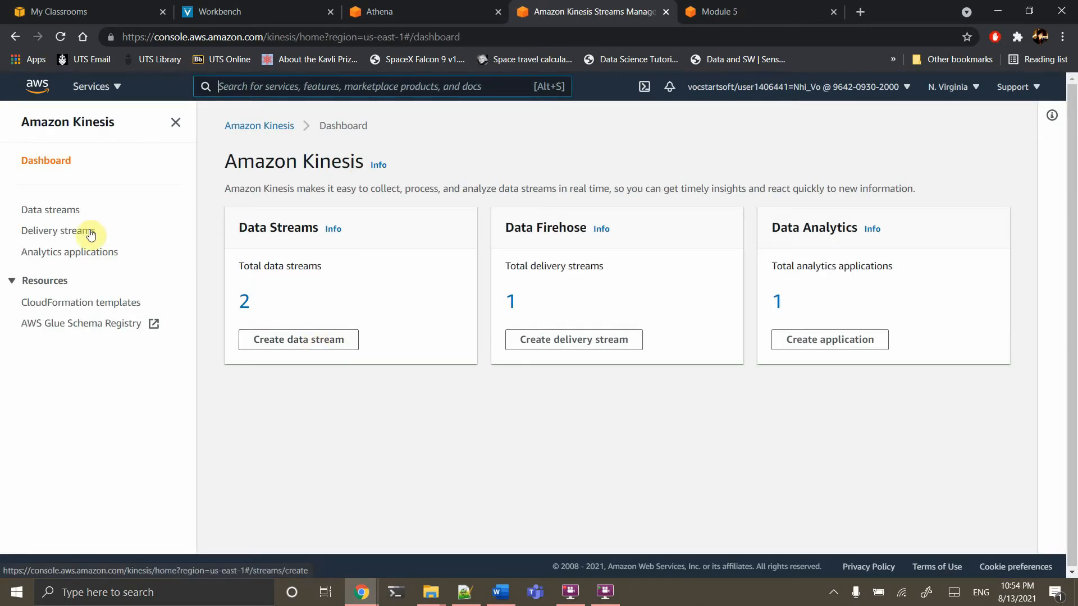
pyautogui.click(63, 210)
pyautogui.click(243, 264)
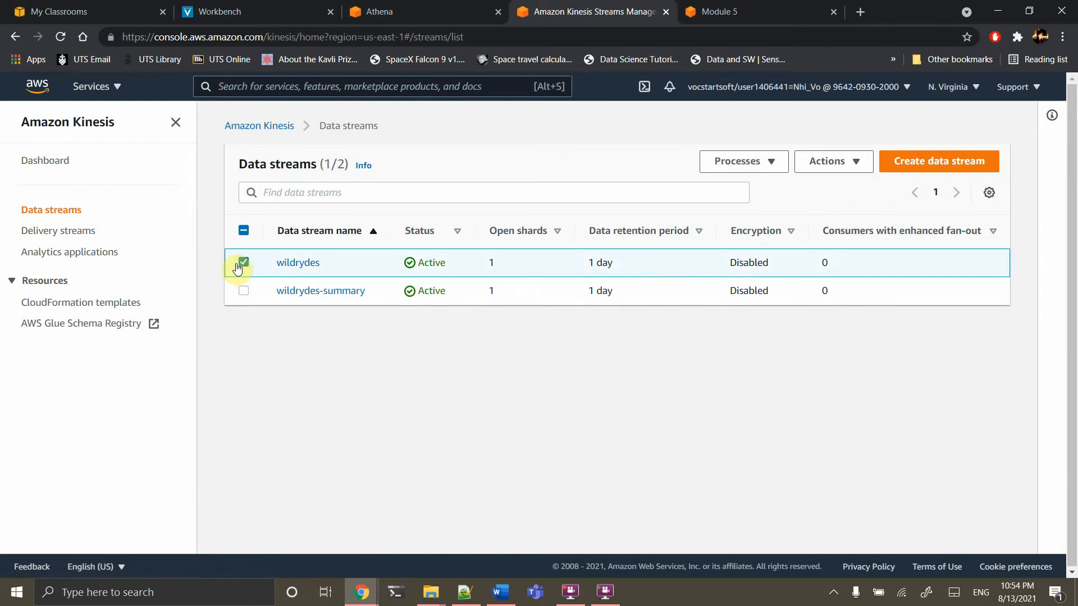
pyautogui.click(243, 290)
pyautogui.click(860, 168)
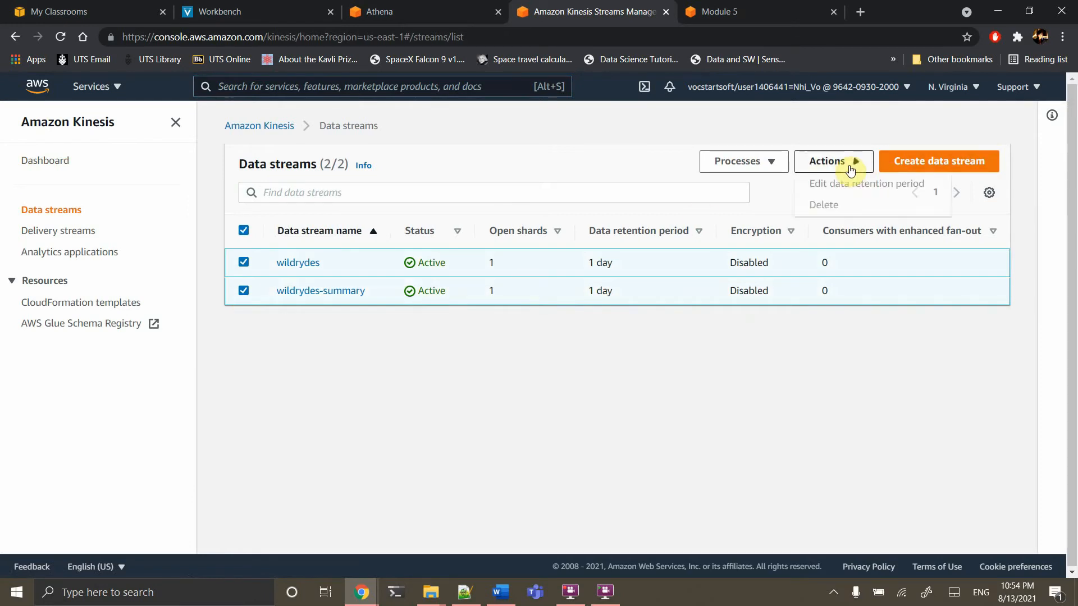
pyautogui.click(824, 211)
pyautogui.click(559, 373)
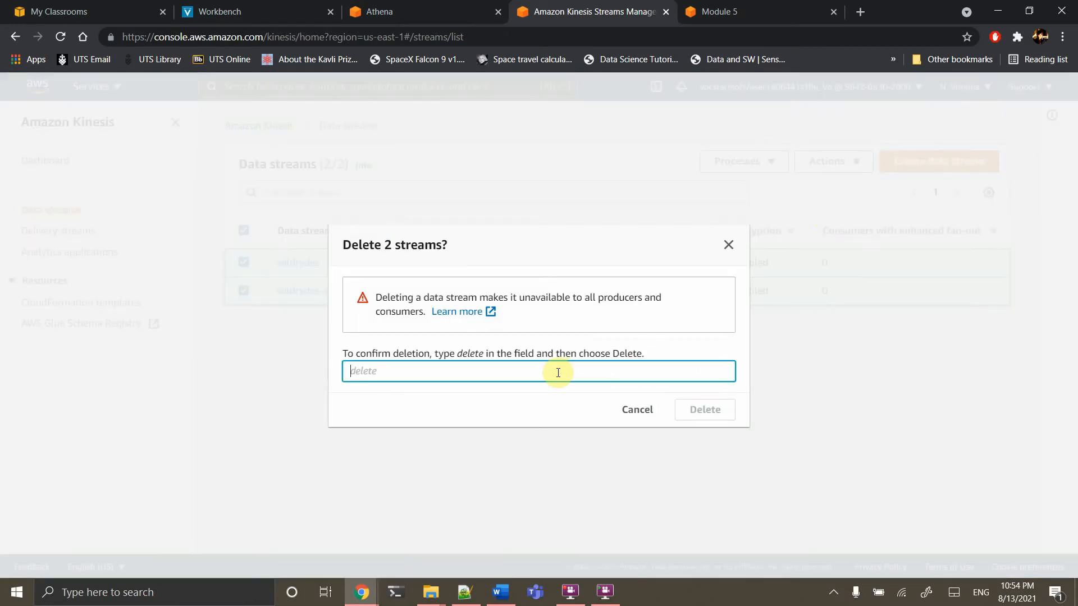
pyautogui.write('delete')
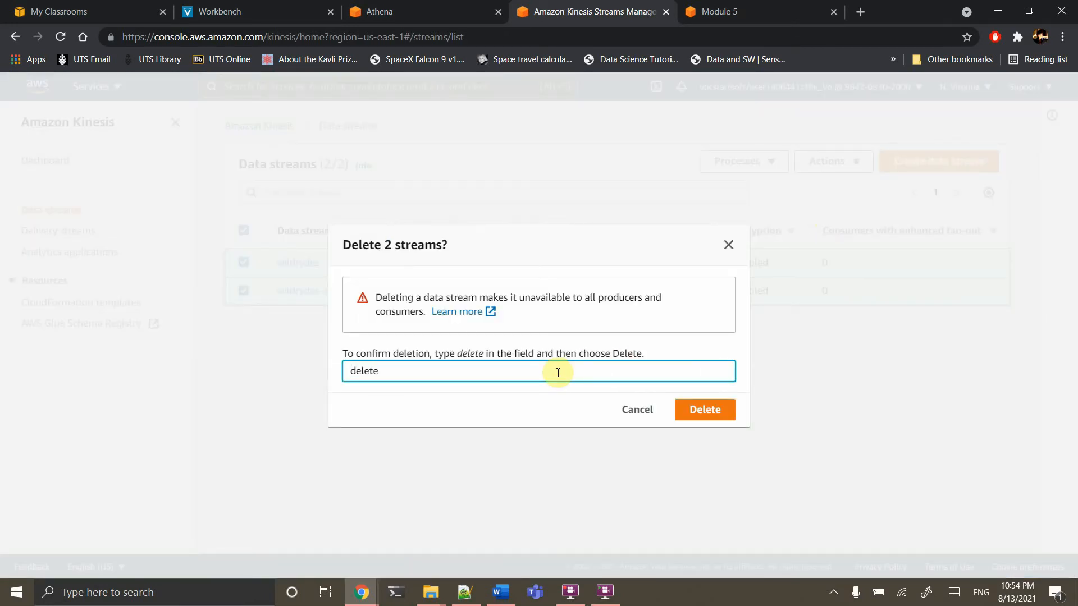
pyautogui.click(682, 413)
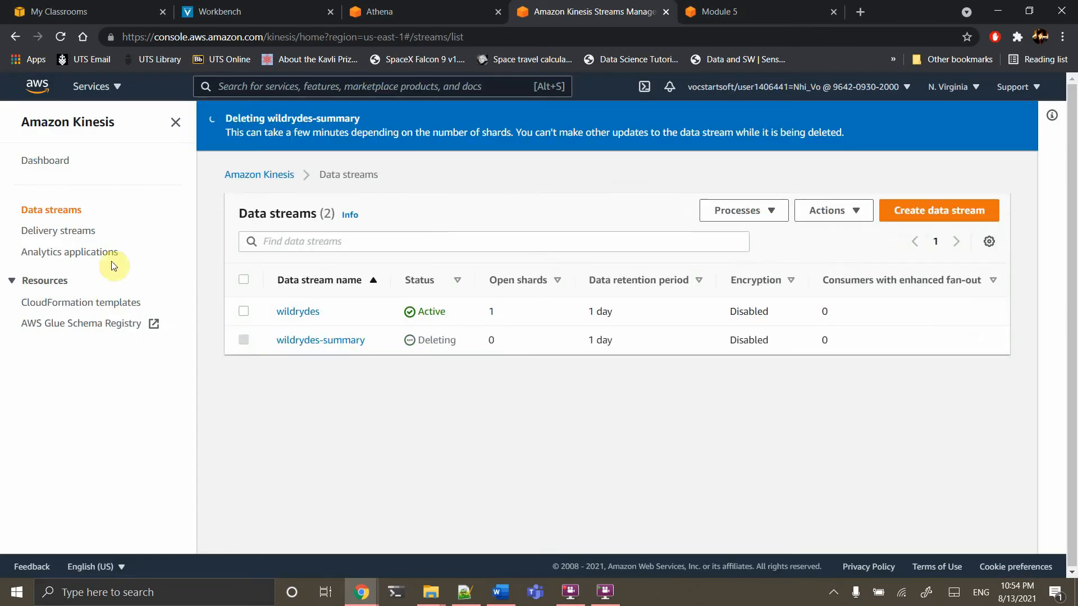
pyautogui.click(53, 231)
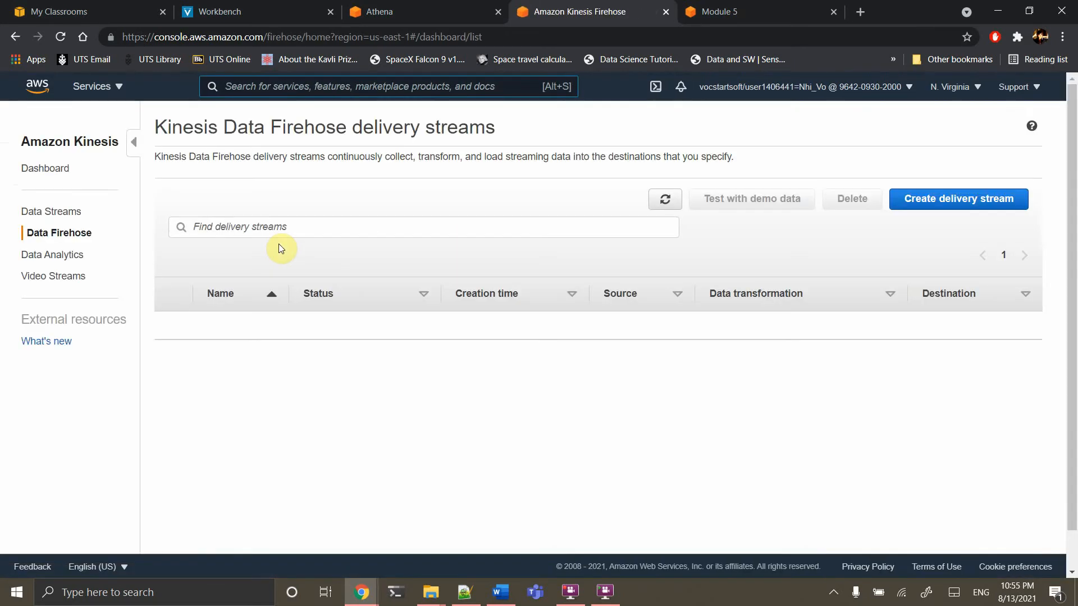
# Delete the wildrydesDelivery Firehose delivery stream
pyautogui.click(286, 229)
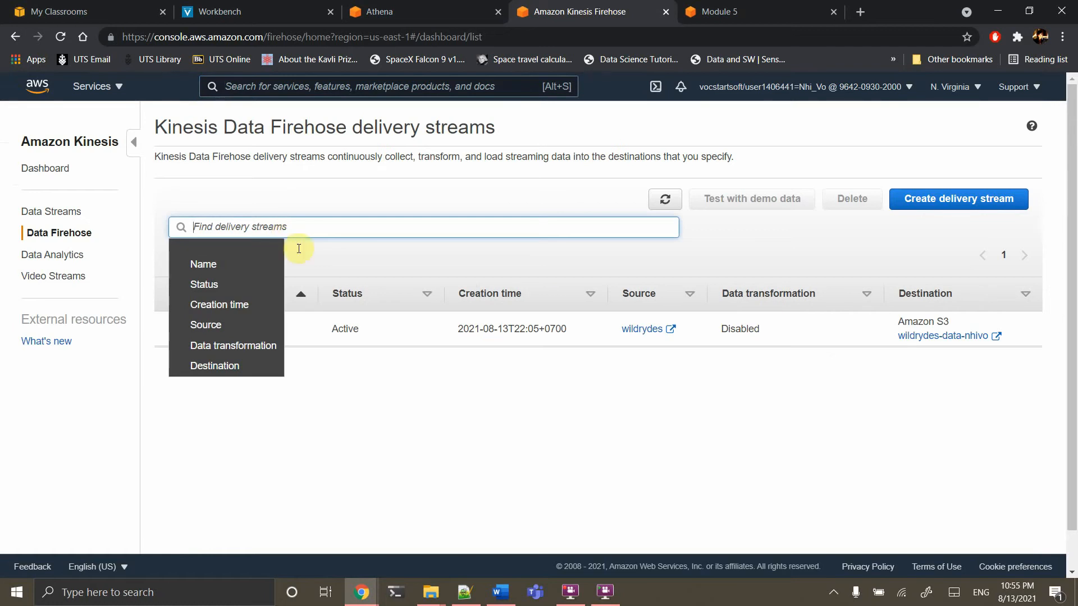
pyautogui.click(320, 352)
pyautogui.click(174, 328)
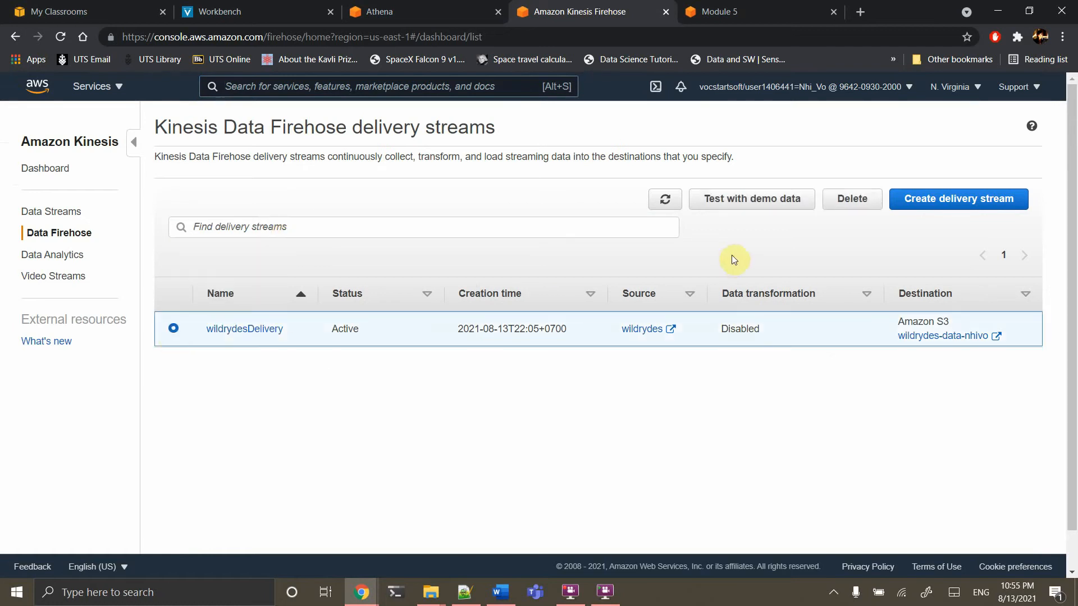
pyautogui.click(854, 200)
pyautogui.click(629, 378)
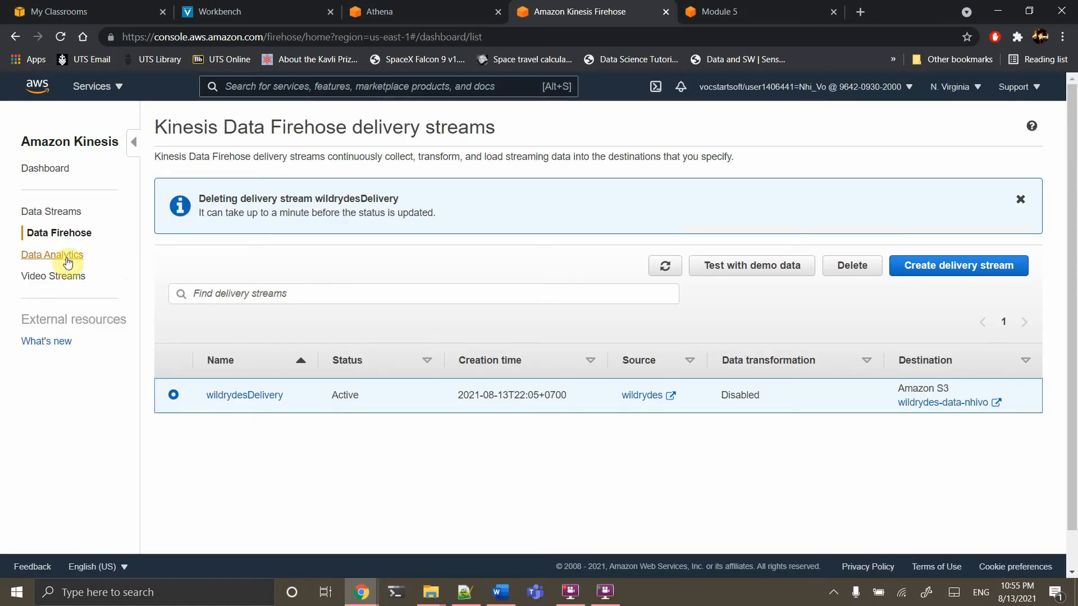
# Delete the wildrydes Data Analytics application, confirming with 'delete'
pyautogui.click(65, 258)
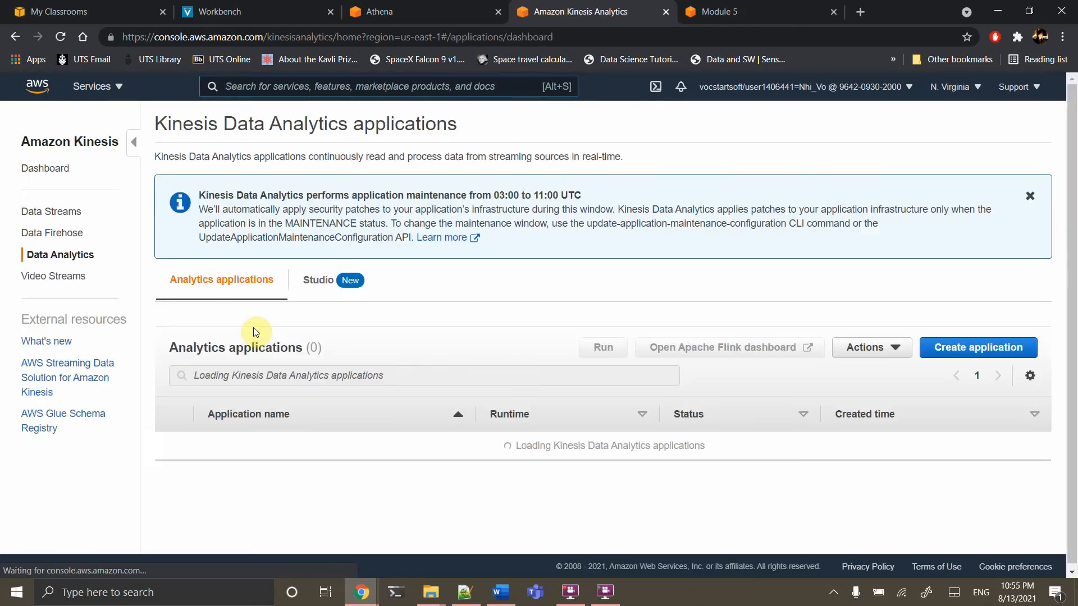
pyautogui.click(175, 447)
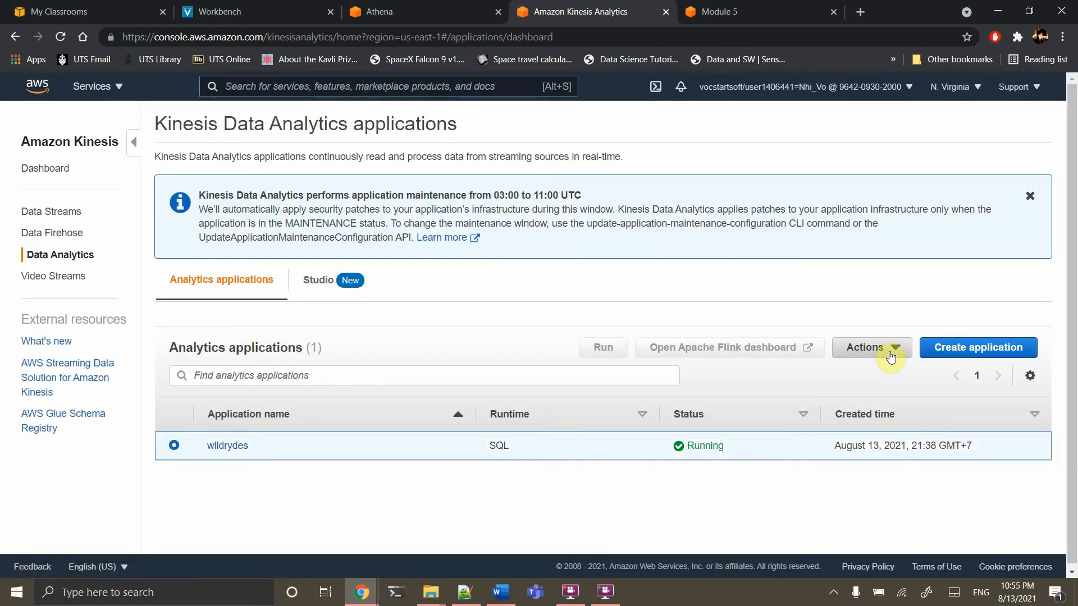
pyautogui.click(873, 352)
pyautogui.click(860, 413)
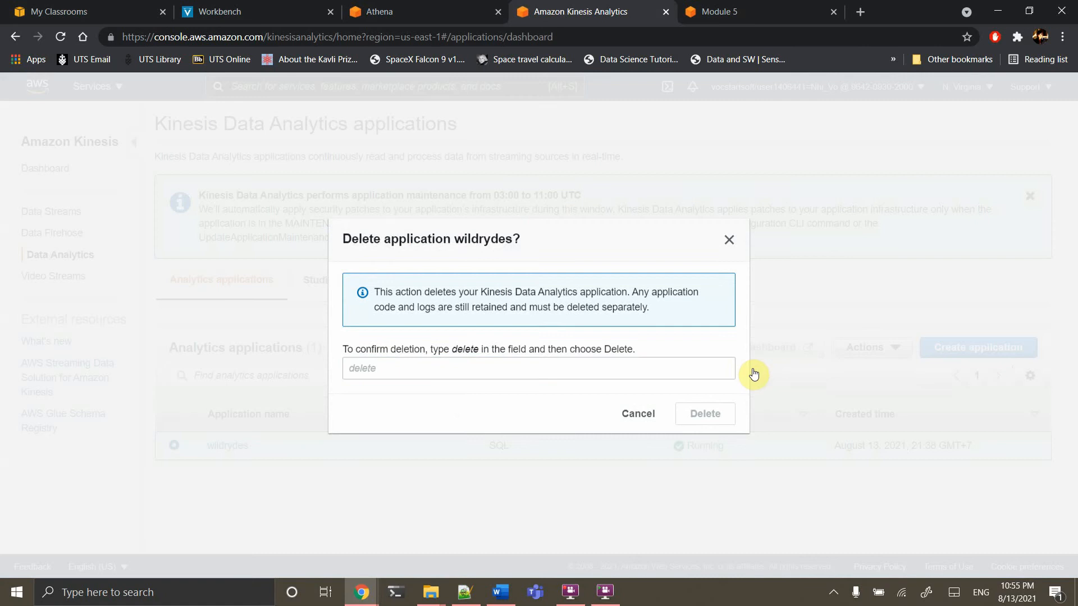
pyautogui.click(612, 371)
pyautogui.write('delete')
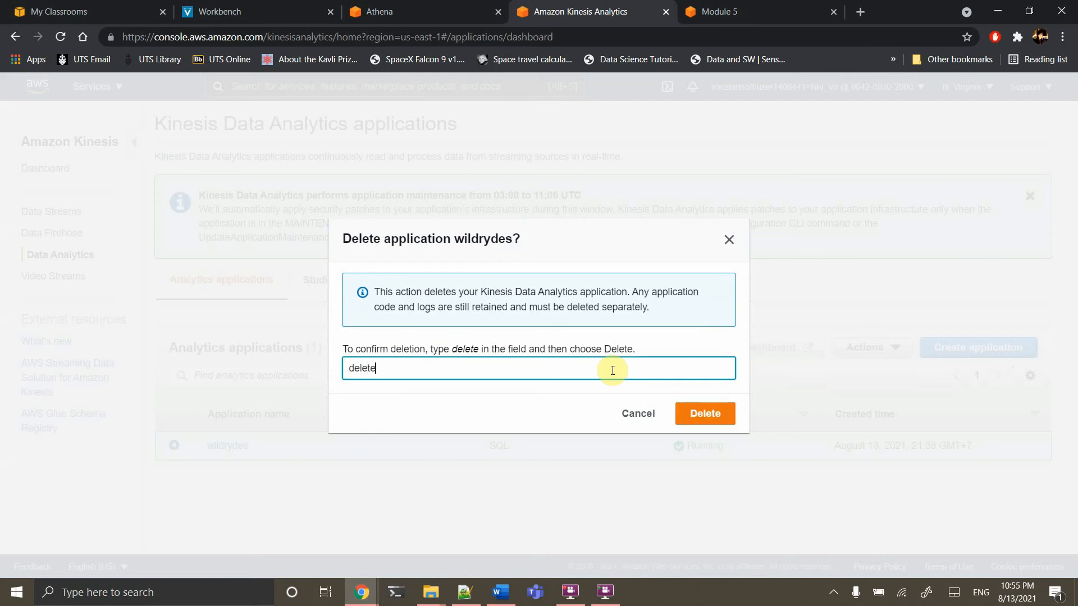
pyautogui.click(703, 414)
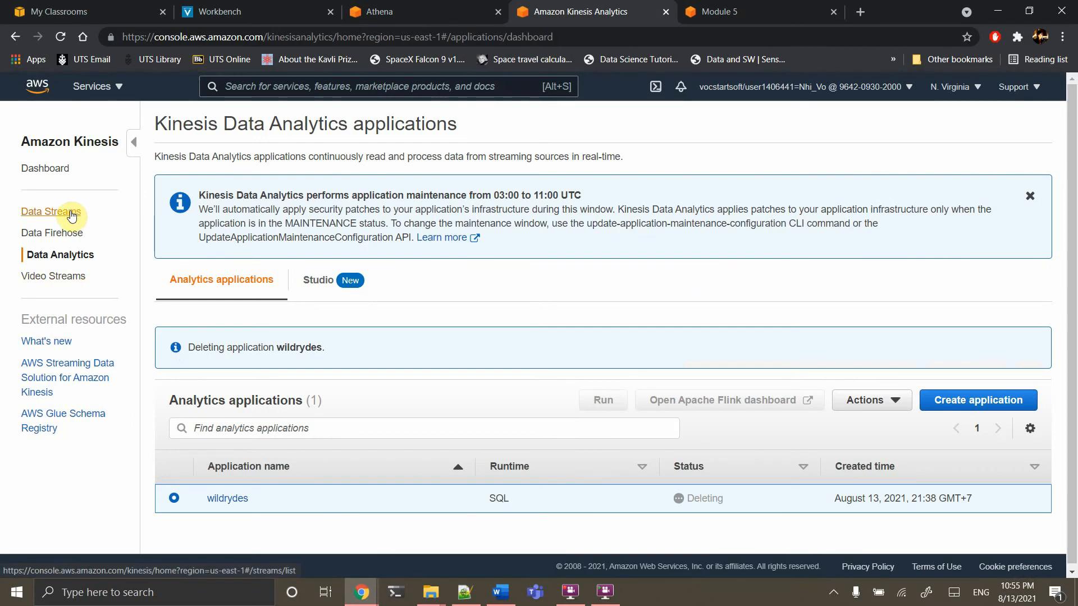
# Open the DynamoDB console through a 'dy' service search
pyautogui.click(72, 215)
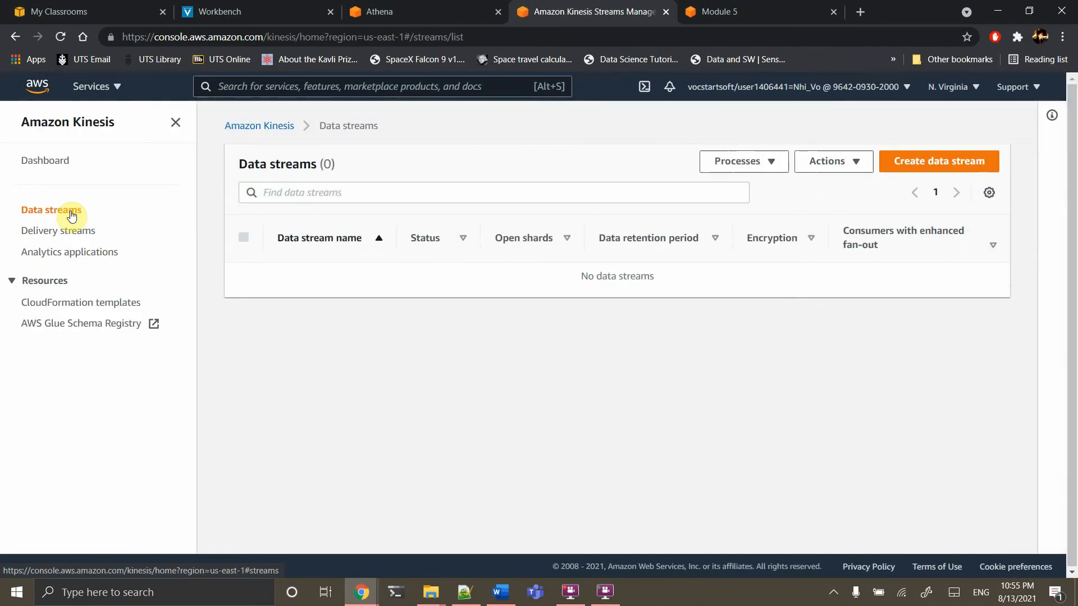
pyautogui.click(432, 87)
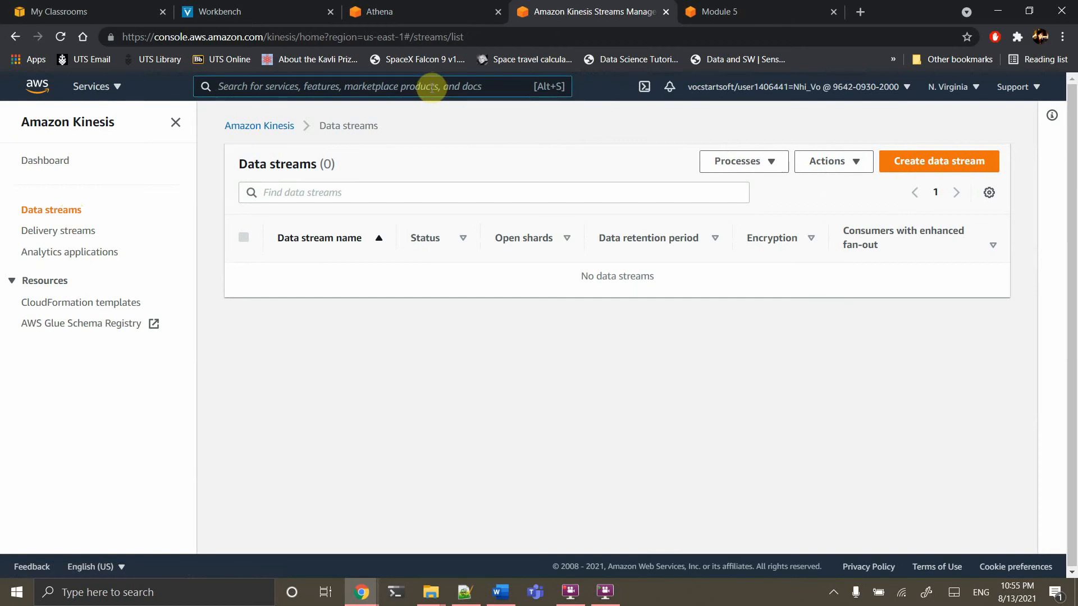
pyautogui.write('m')
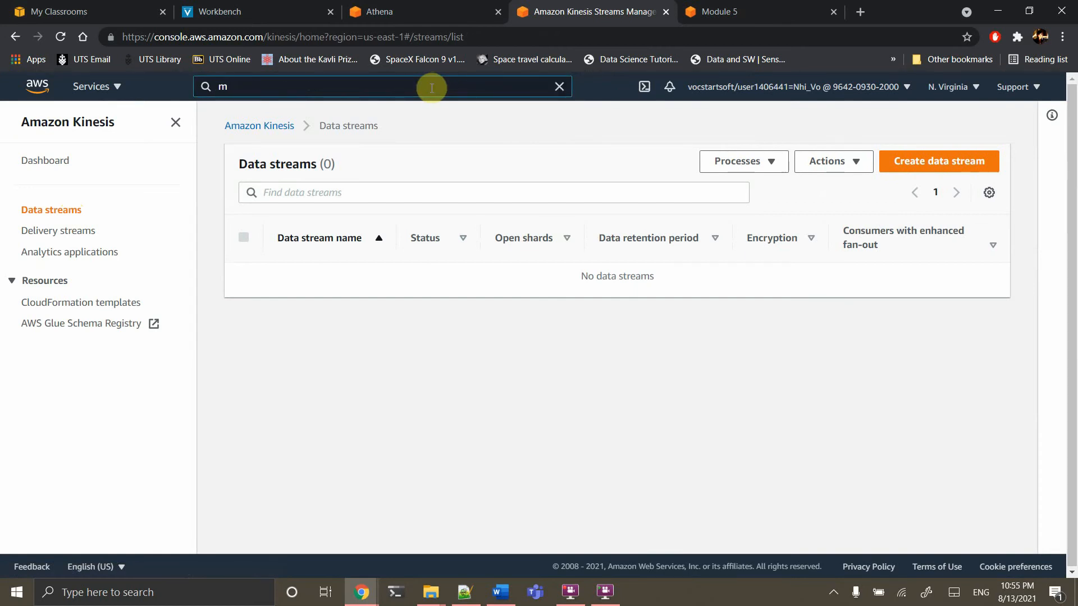
pyautogui.press('BackSpace')
pyautogui.write('dy')
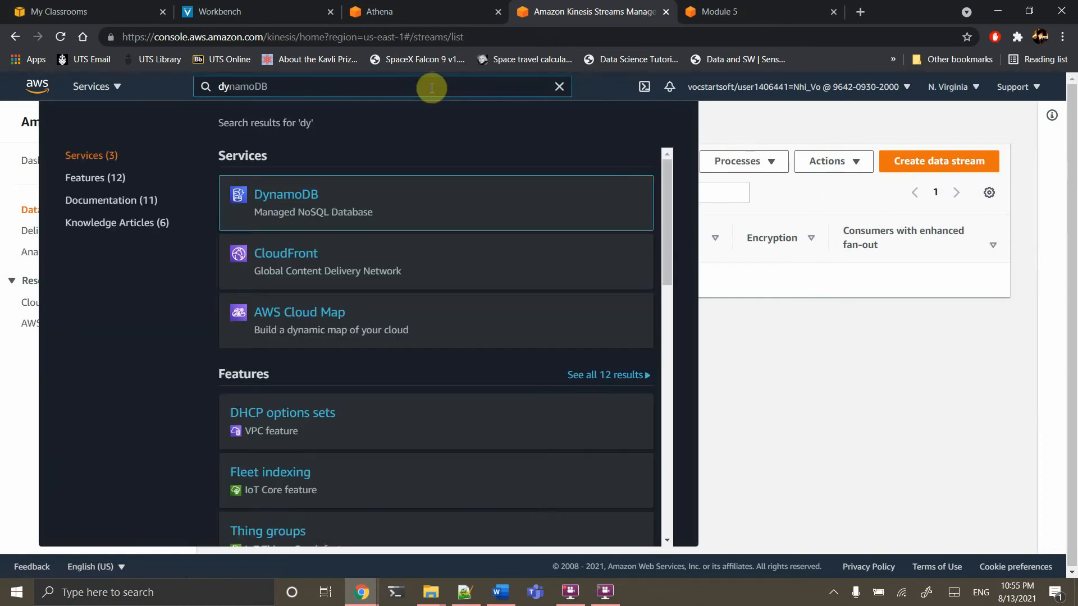
pyautogui.click(288, 204)
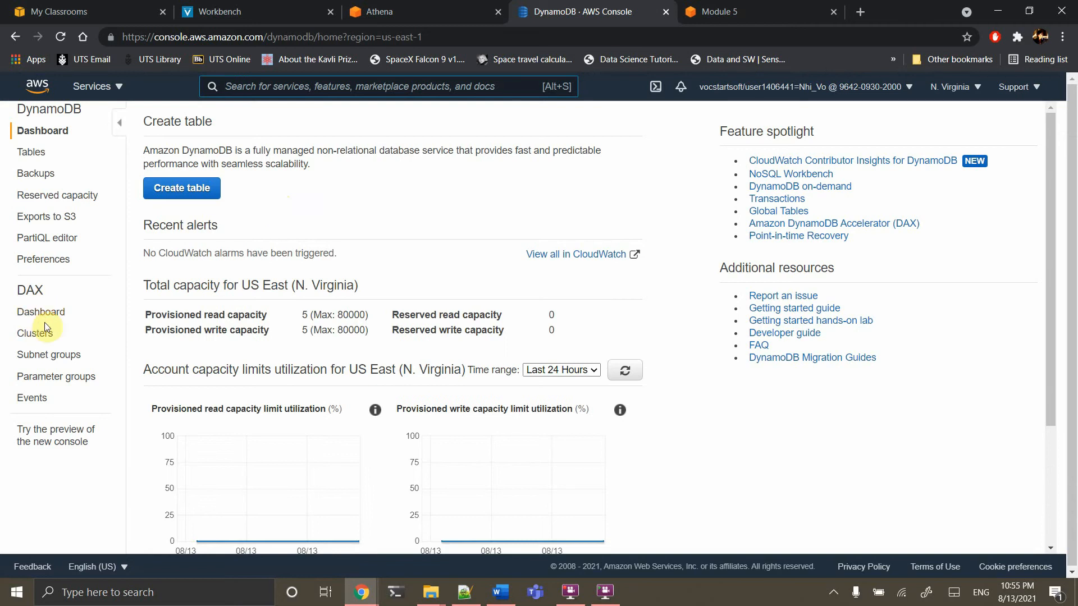
# Delete the UnicornSensorData table with 'delete' confirmation and dismiss the auto scaling error
pyautogui.click(48, 154)
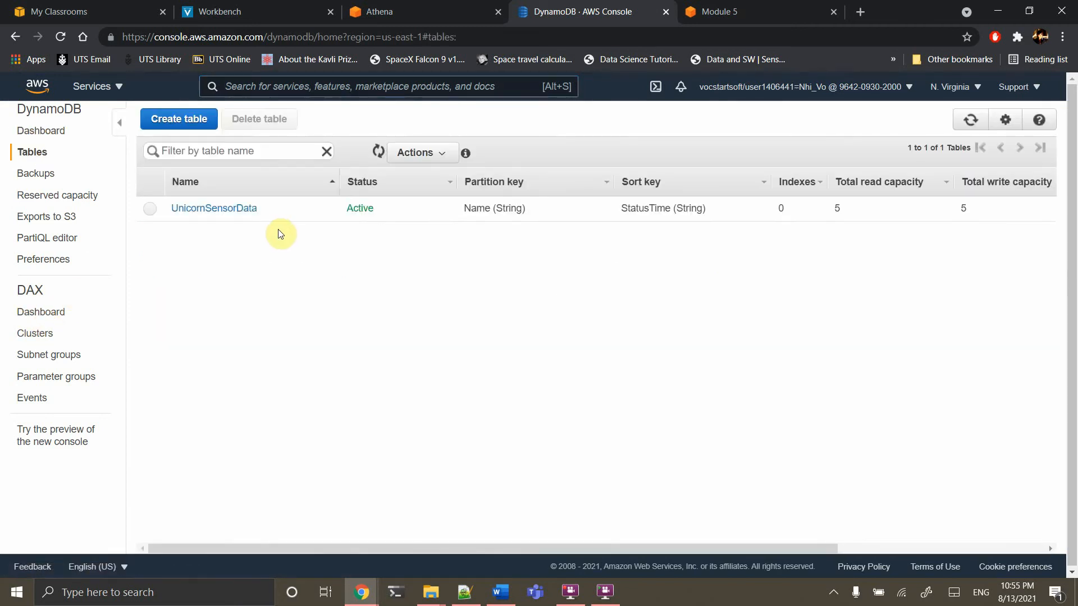
pyautogui.click(149, 212)
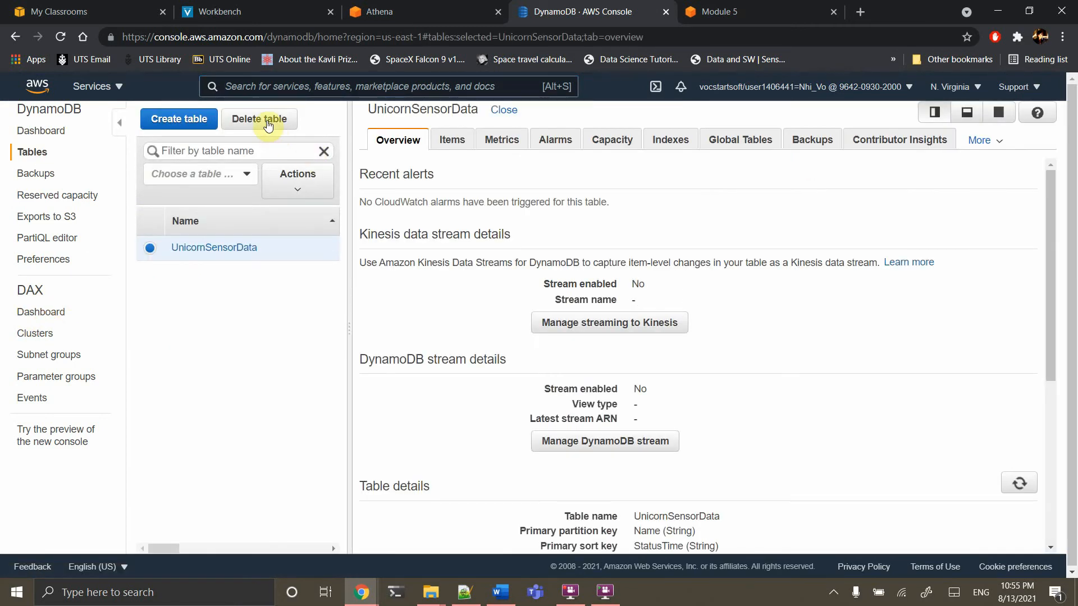
pyautogui.click(259, 118)
pyautogui.click(435, 372)
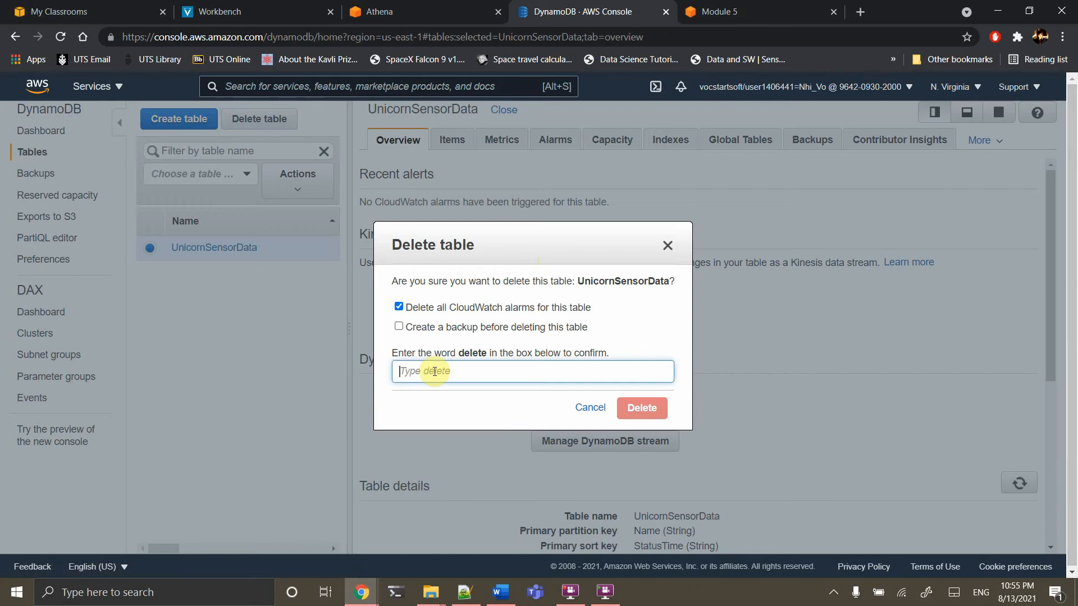
pyautogui.write('delete')
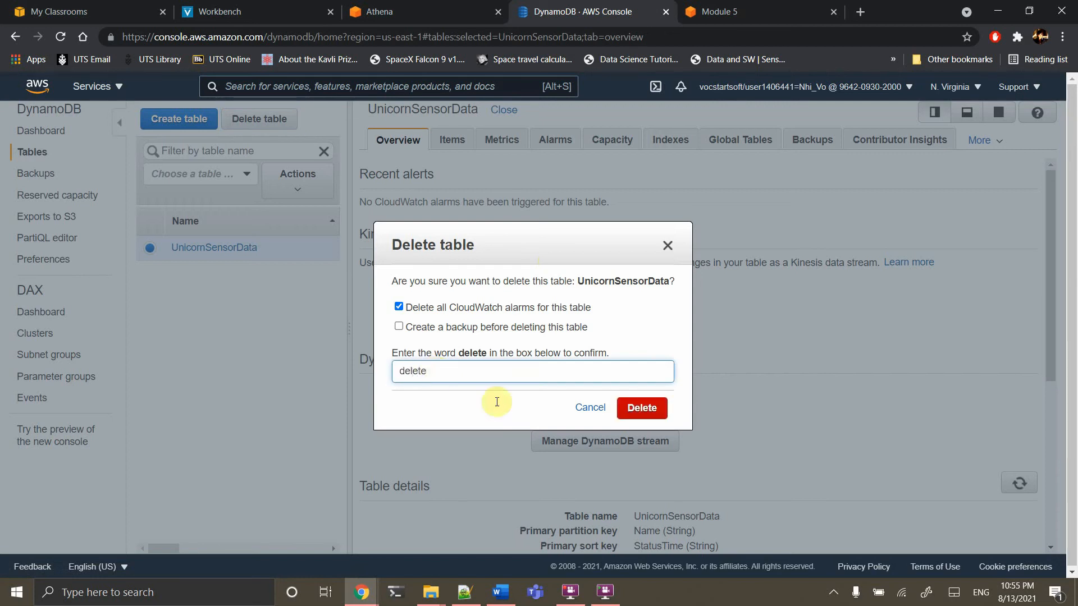
pyautogui.click(649, 410)
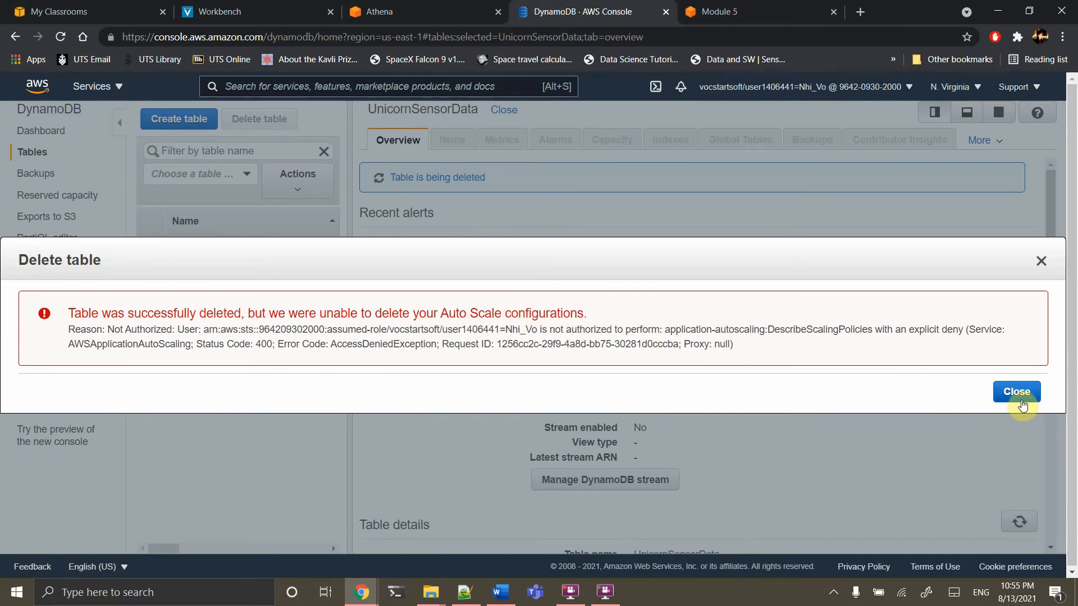
pyautogui.click(1017, 392)
pyautogui.click(345, 85)
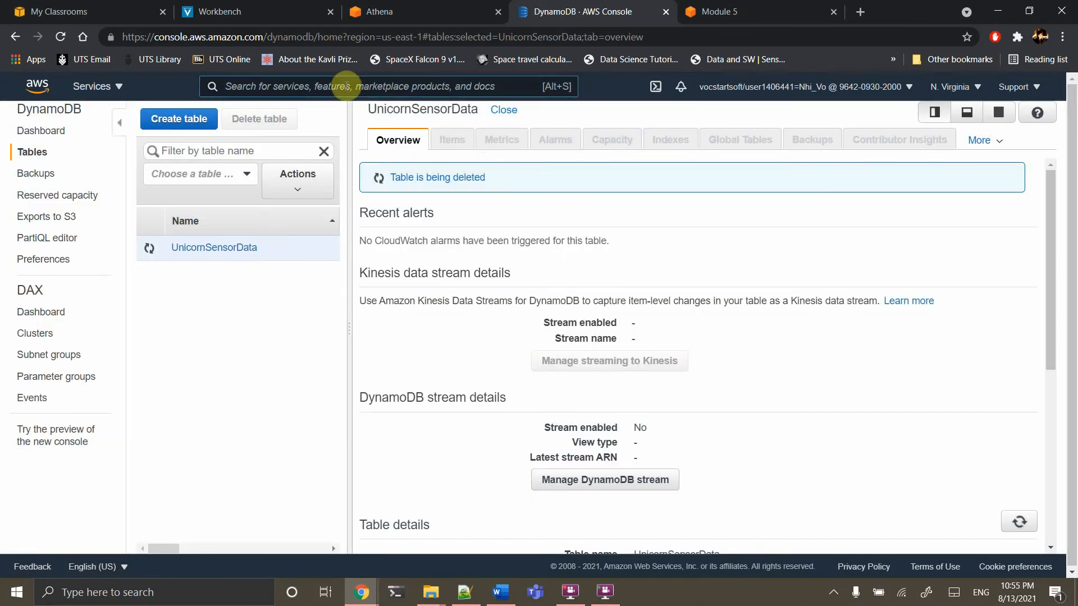
# Delete the wildrydes function from the Lambda console, opened via a 'lam' search
pyautogui.write('lam')
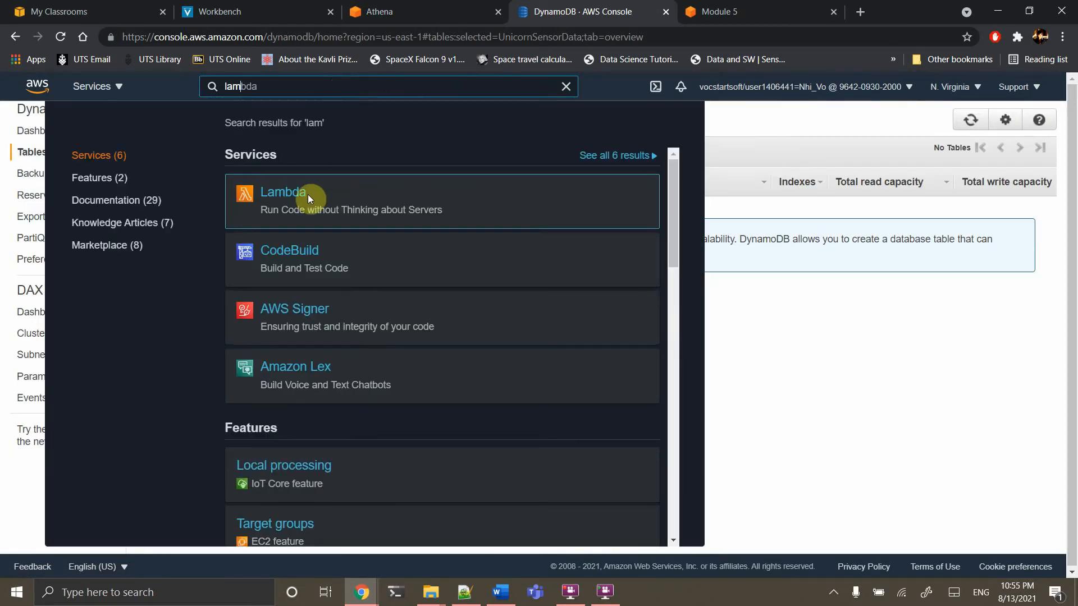
pyautogui.click(307, 195)
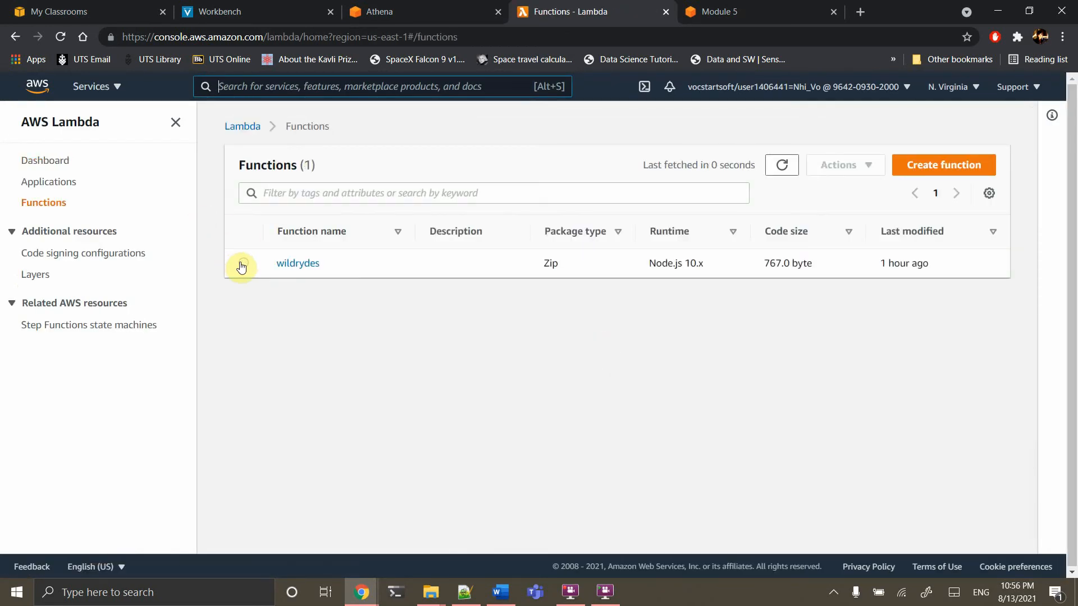
pyautogui.click(242, 264)
pyautogui.click(859, 169)
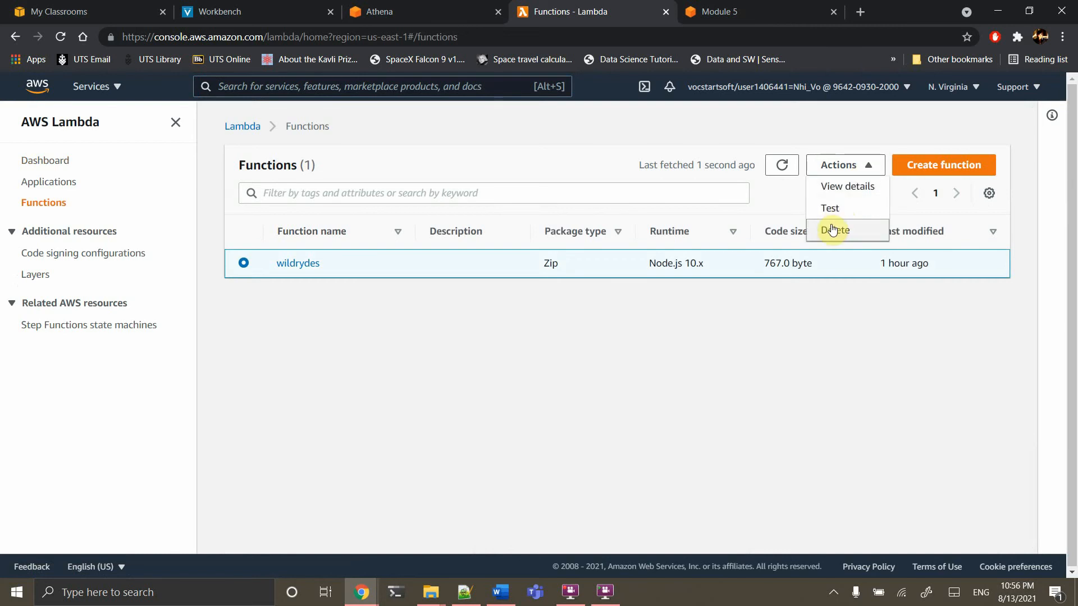
pyautogui.click(832, 230)
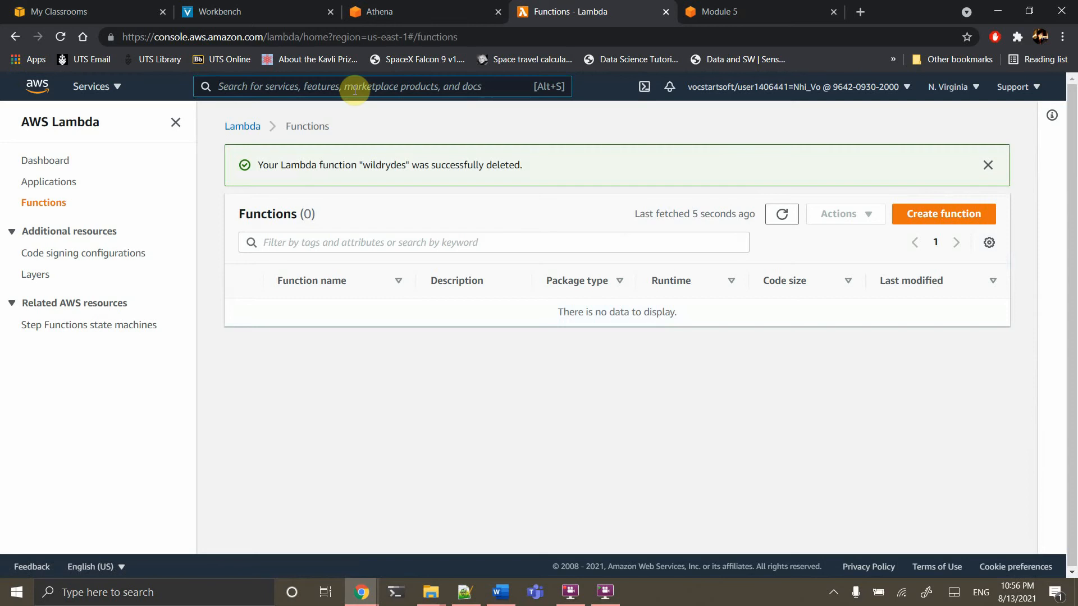
pyautogui.click(354, 87)
pyautogui.write('co')
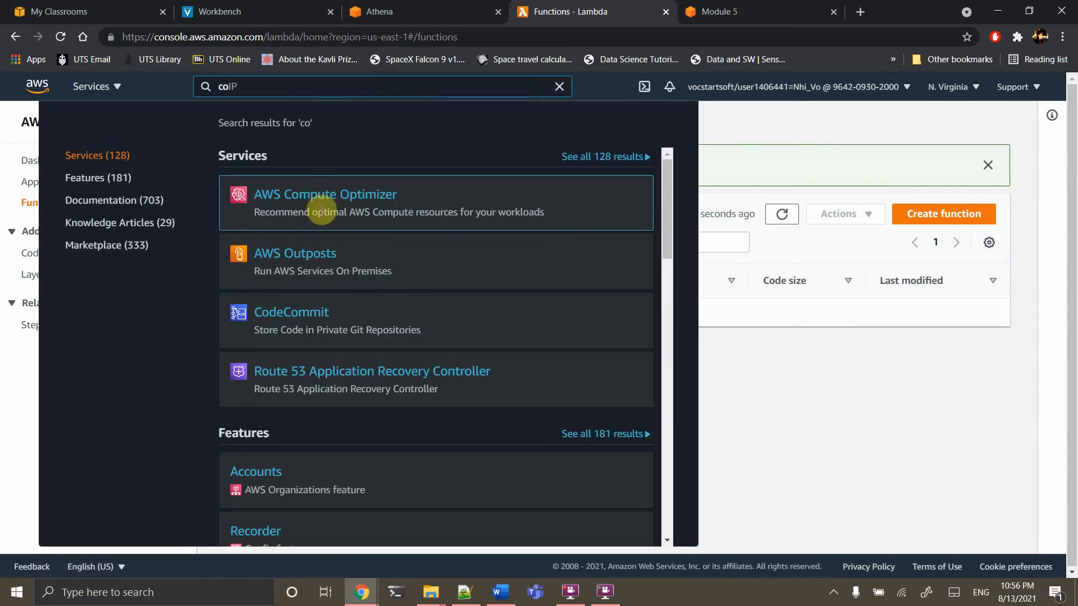
pyautogui.write('g')
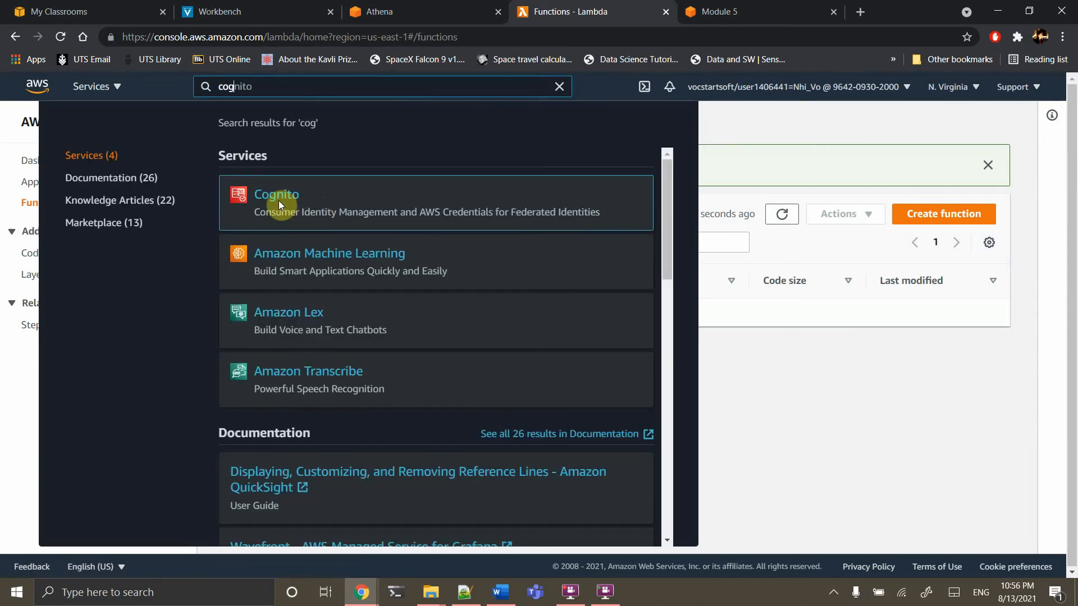
# Delete the wildrydes Cognito identity pool via Edit identity pool > Delete pool
pyautogui.click(278, 201)
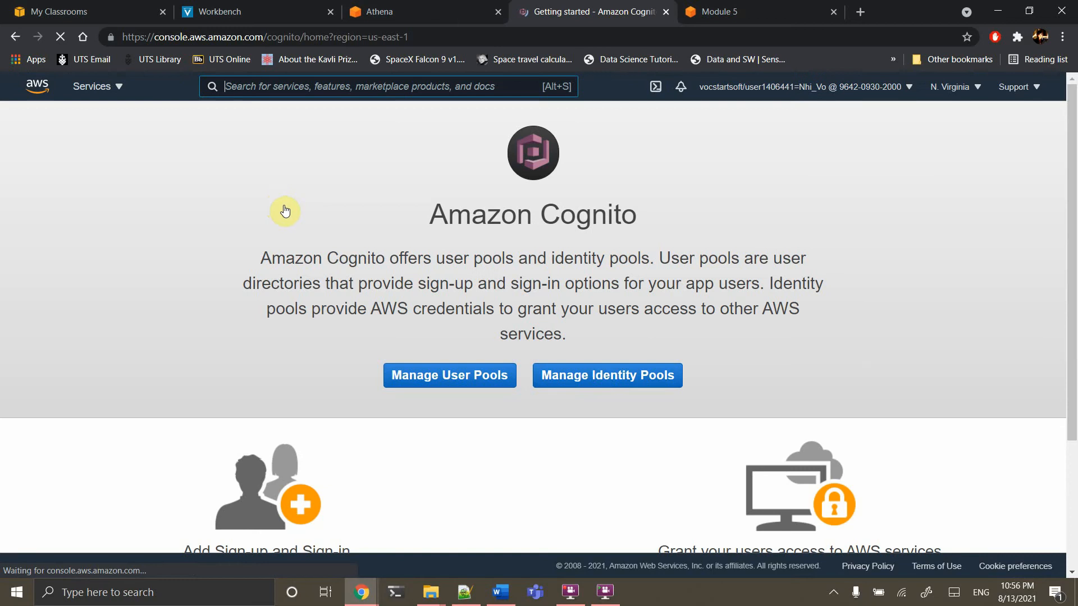
pyautogui.click(609, 382)
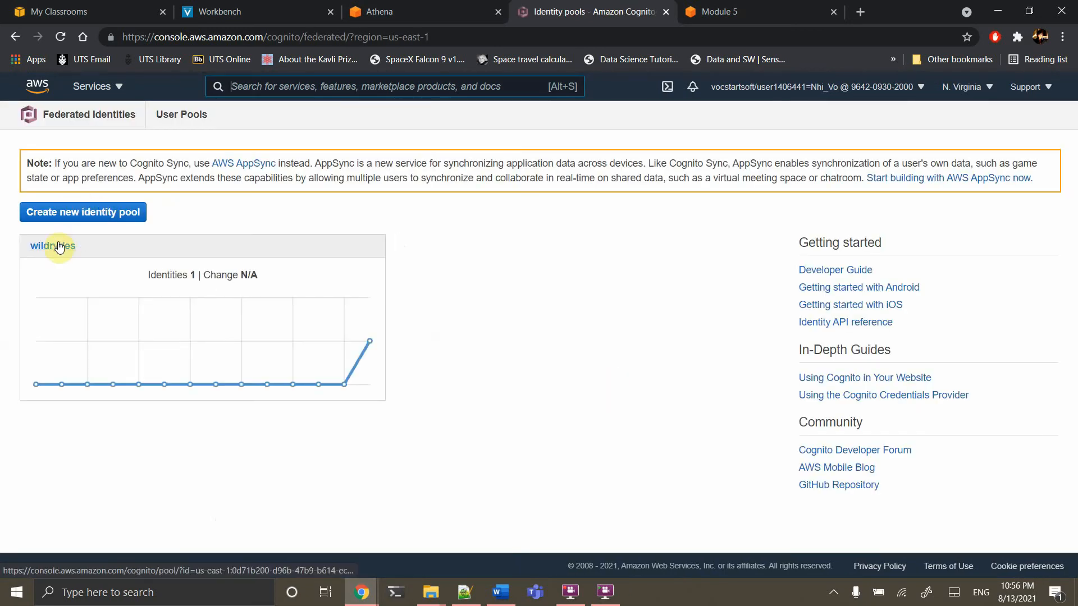
pyautogui.click(64, 253)
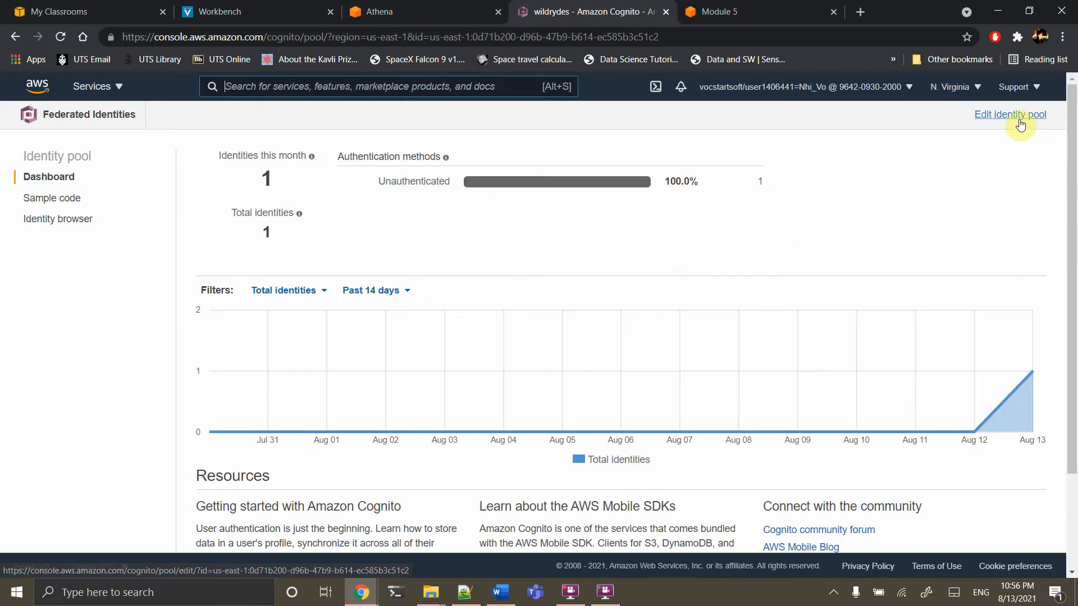
pyautogui.click(1019, 120)
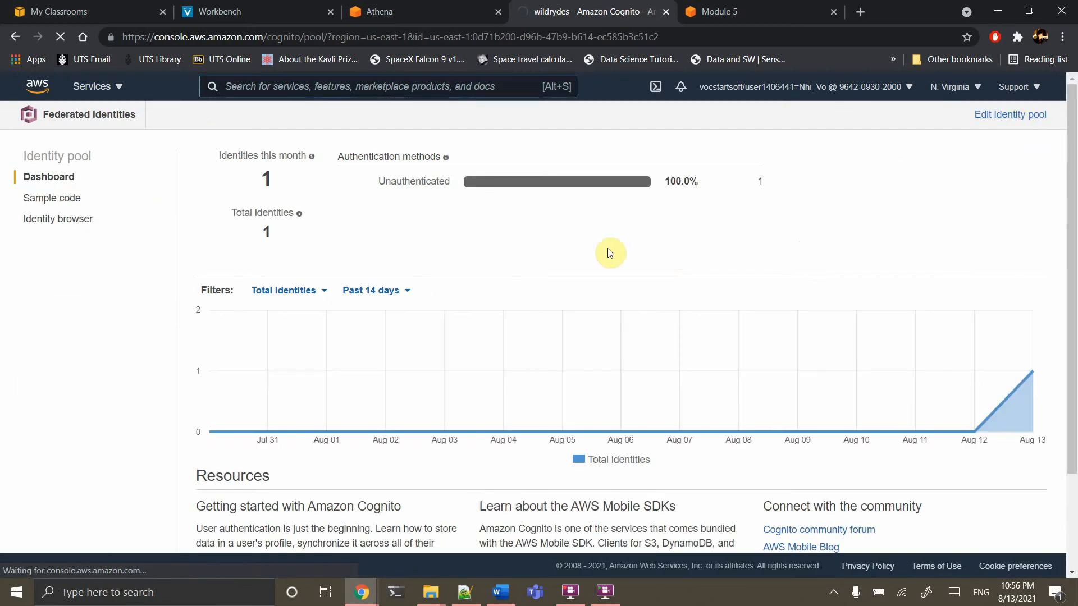
pyautogui.scroll(-5, 608, 251)
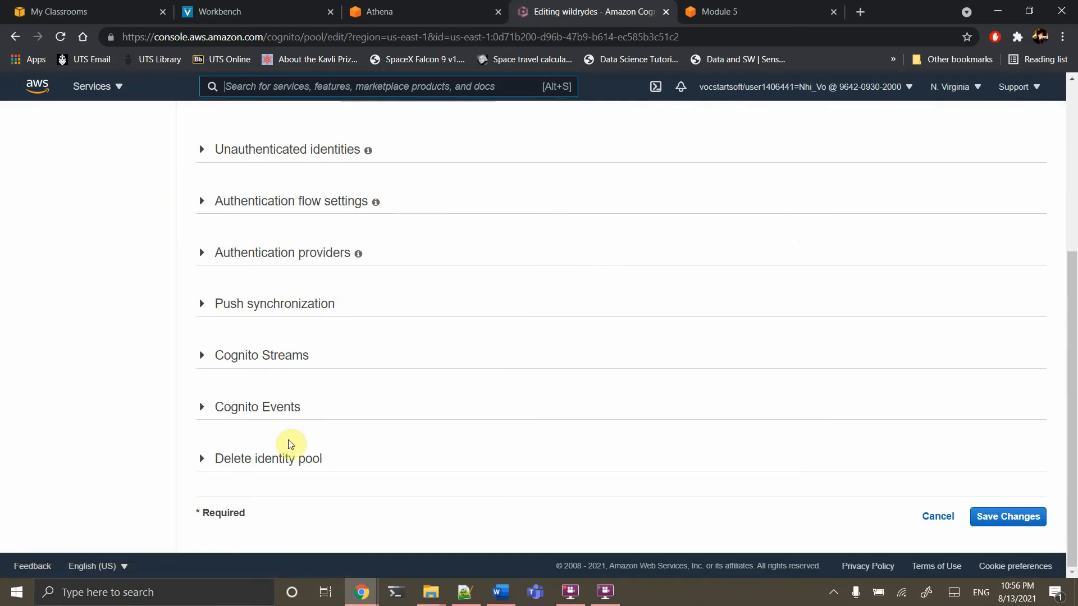
pyautogui.click(266, 467)
pyautogui.click(270, 468)
pyautogui.click(258, 464)
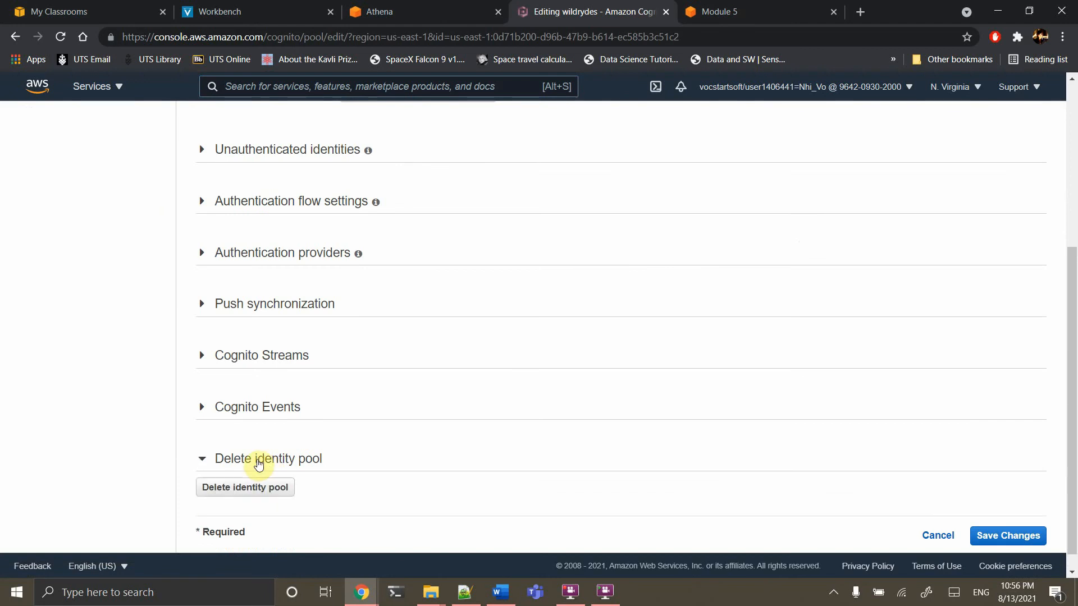
pyautogui.click(244, 488)
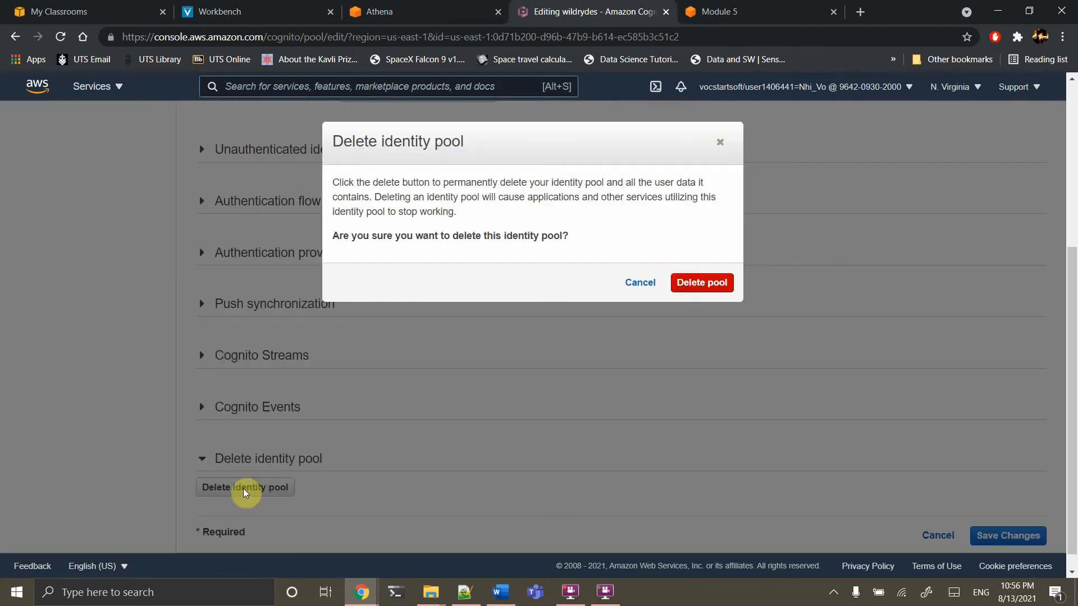
pyautogui.click(703, 283)
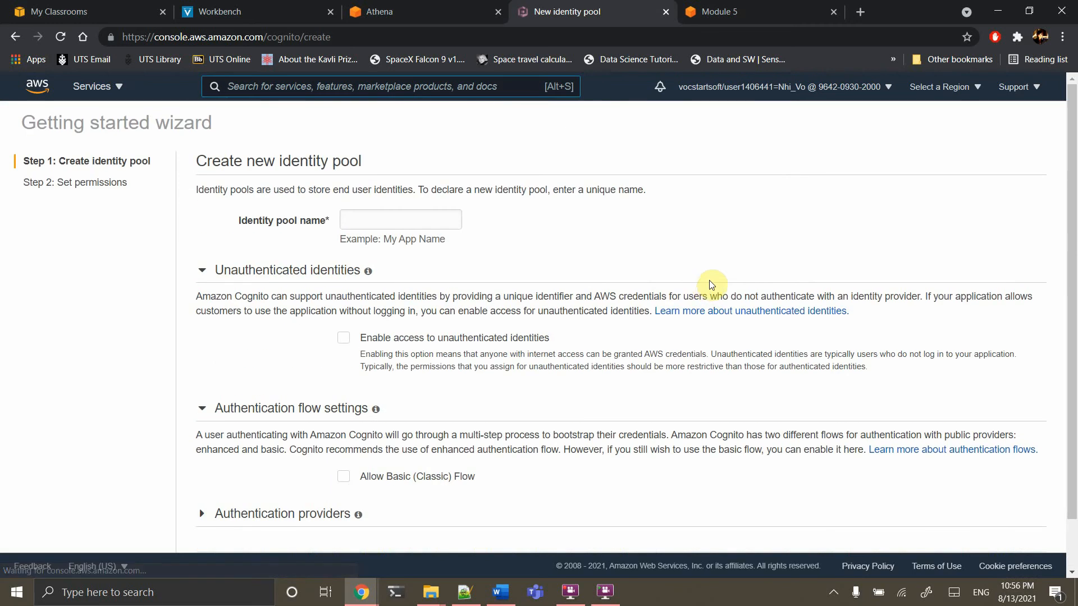
pyautogui.click(395, 221)
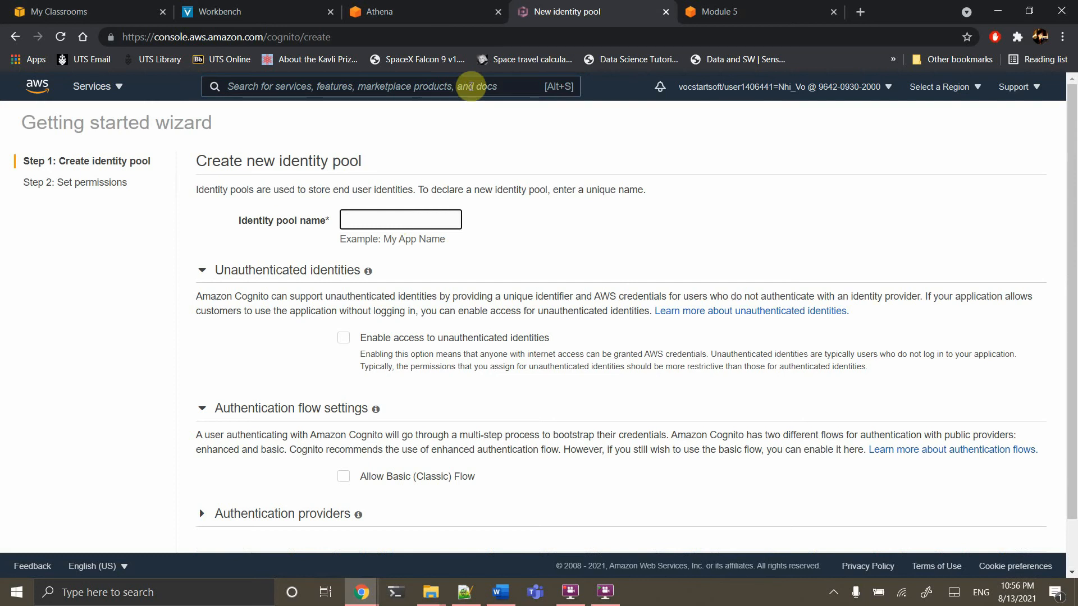
pyautogui.click(435, 8)
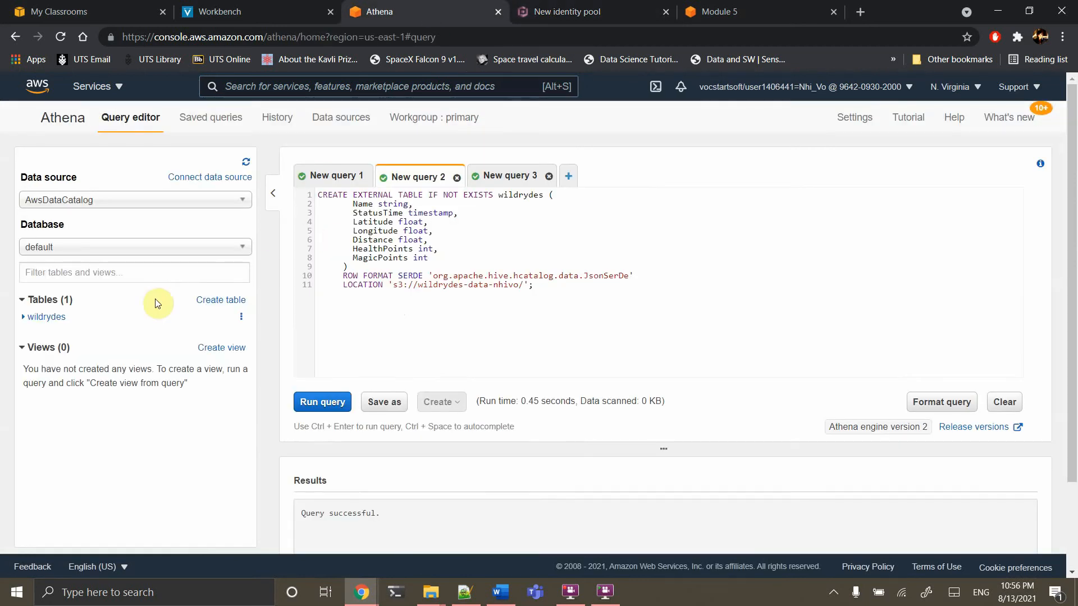
# Attempt to remove the wildrydes table with DROP TABLE and the table's Delete table option
pyautogui.click(334, 176)
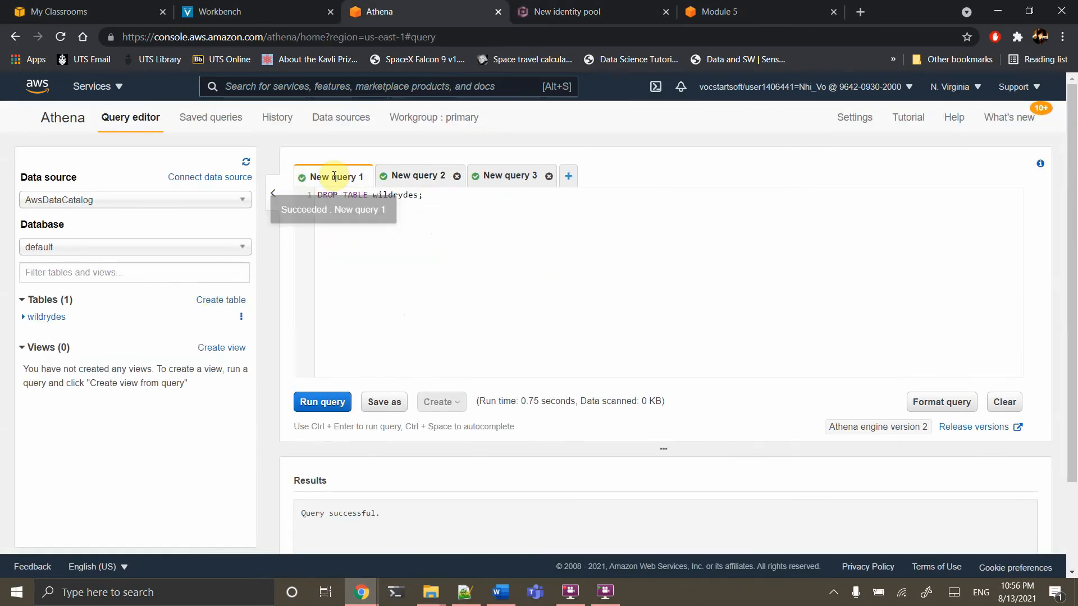
pyautogui.click(331, 401)
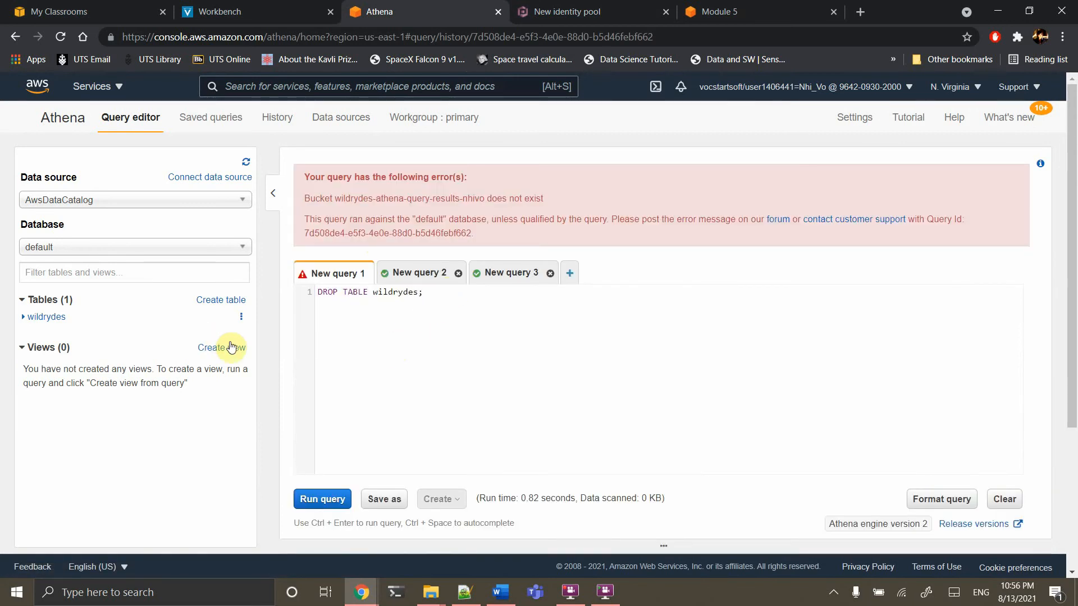
pyautogui.click(240, 323)
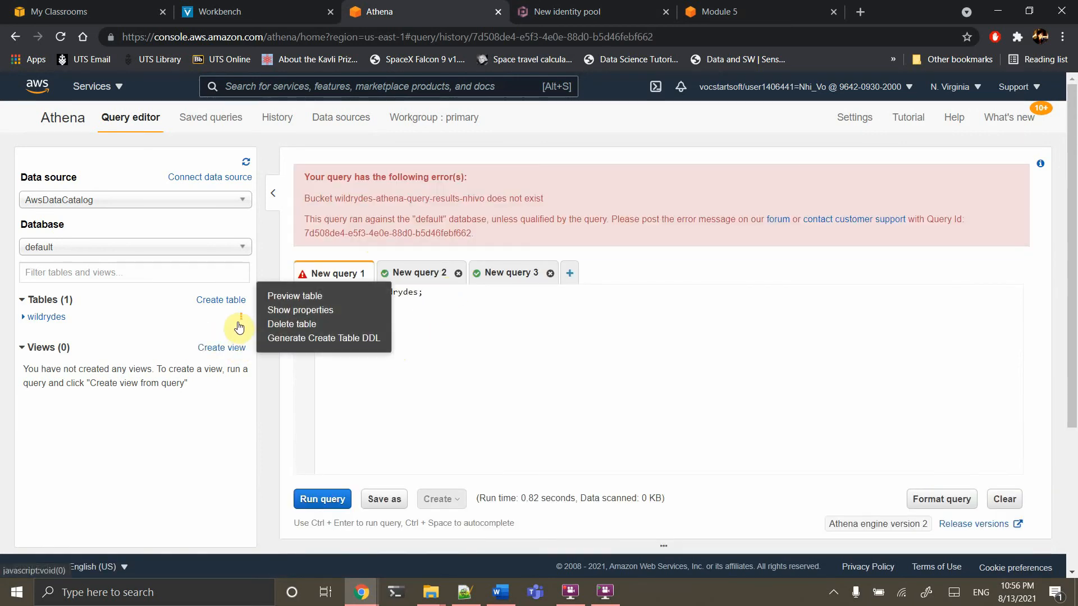
pyautogui.click(281, 325)
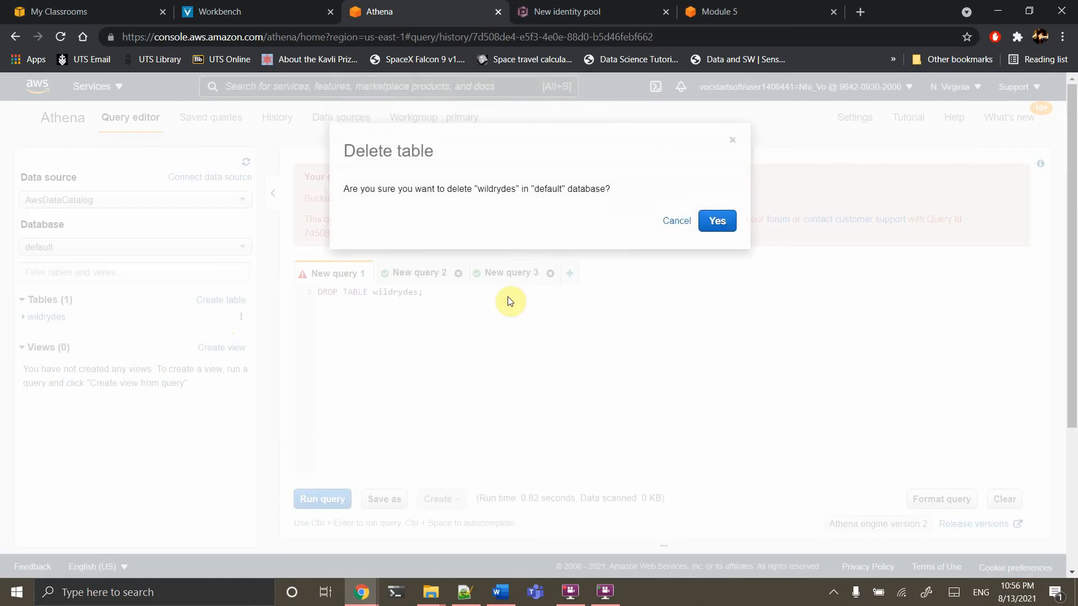
pyautogui.click(716, 221)
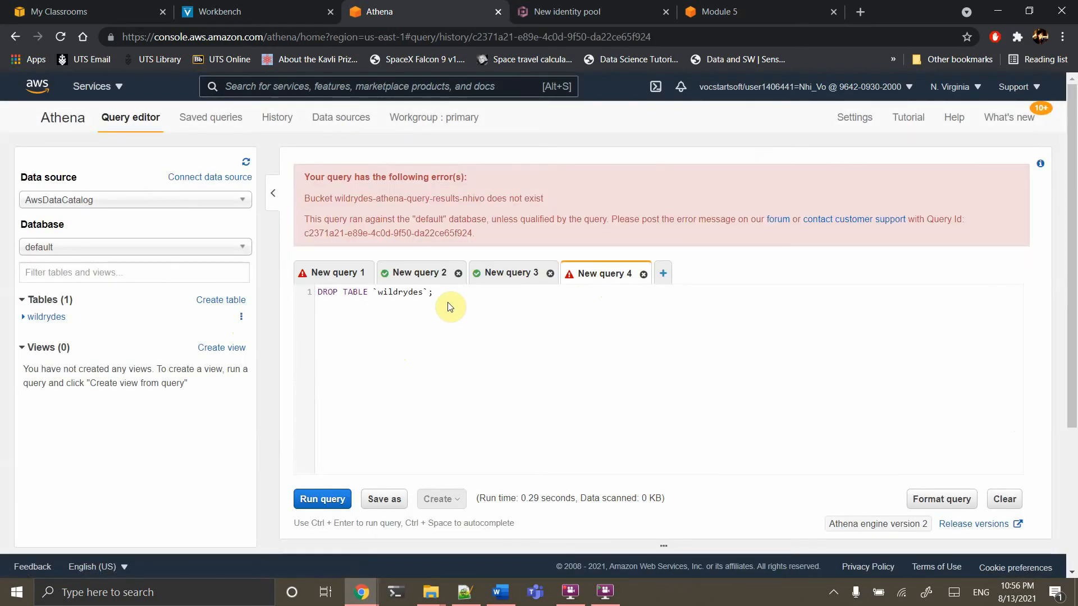
# Inspect Athena's query result location settings without changes, then return to Cognito
pyautogui.click(862, 121)
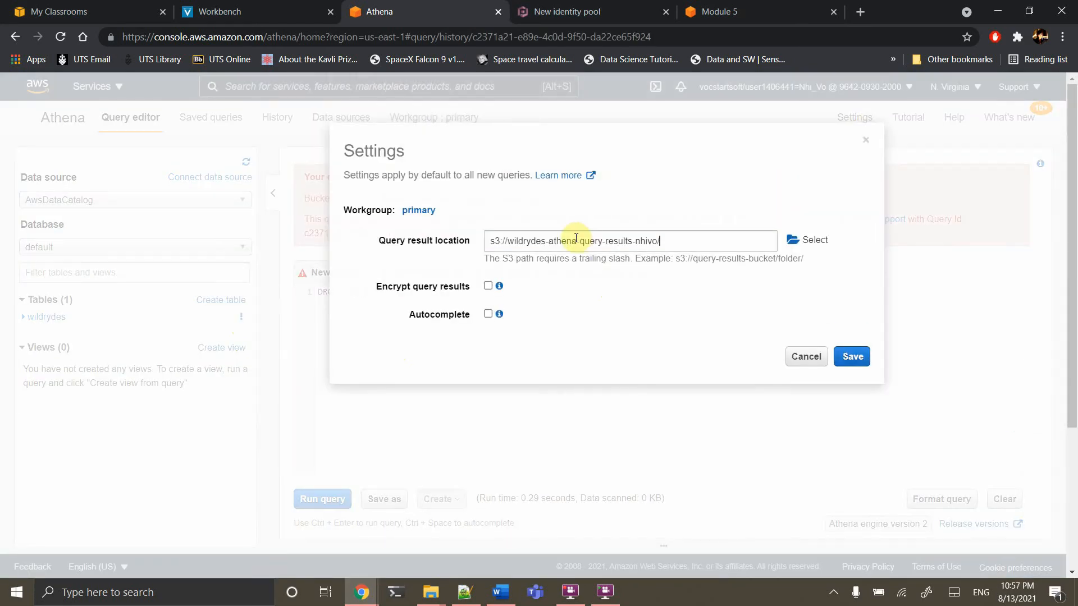
pyautogui.click(797, 357)
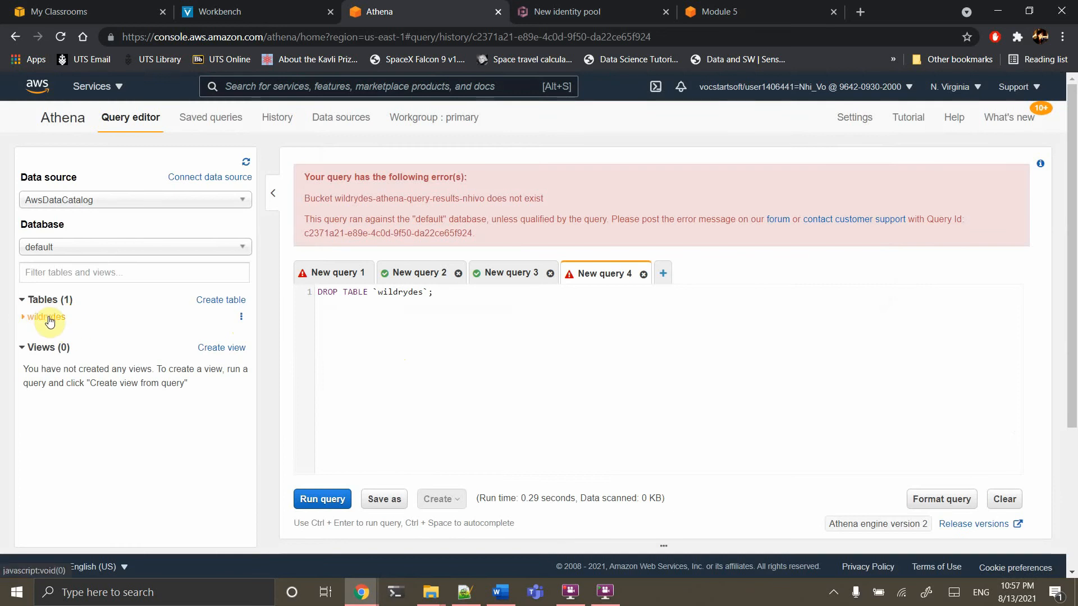
pyautogui.click(587, 7)
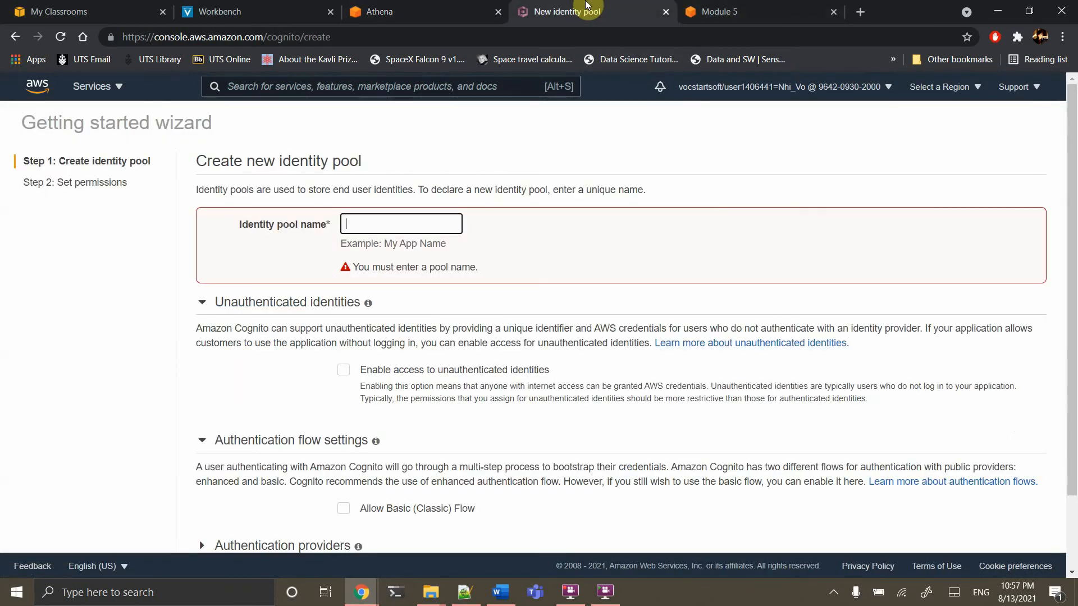
# Scroll the Module 5 tutorial page to the Clean Up section's Amazon Athena steps
pyautogui.click(709, 11)
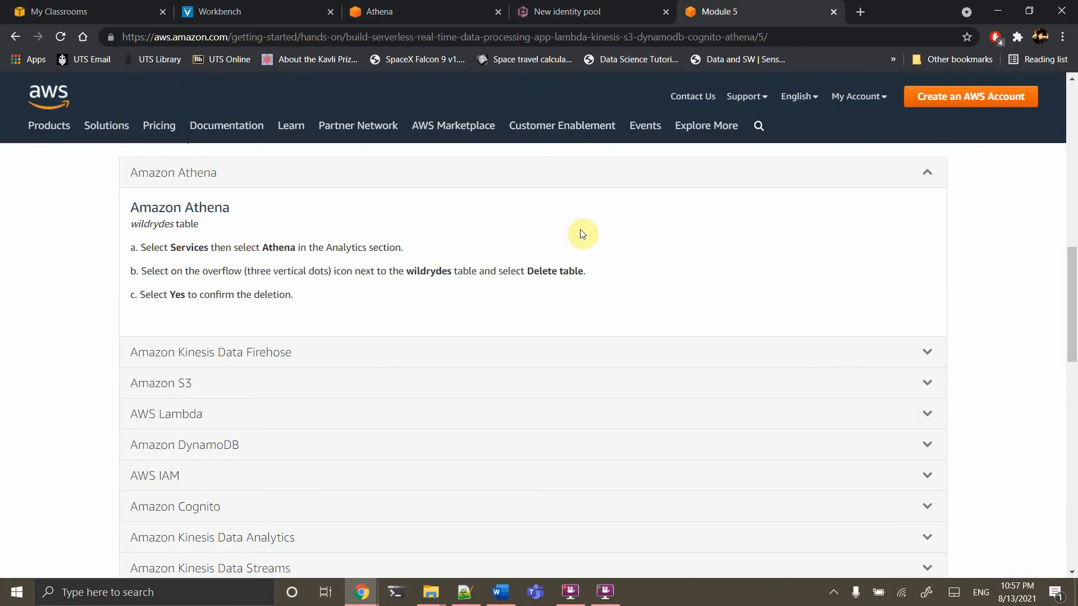
pyautogui.scroll(-2, 518, 304)
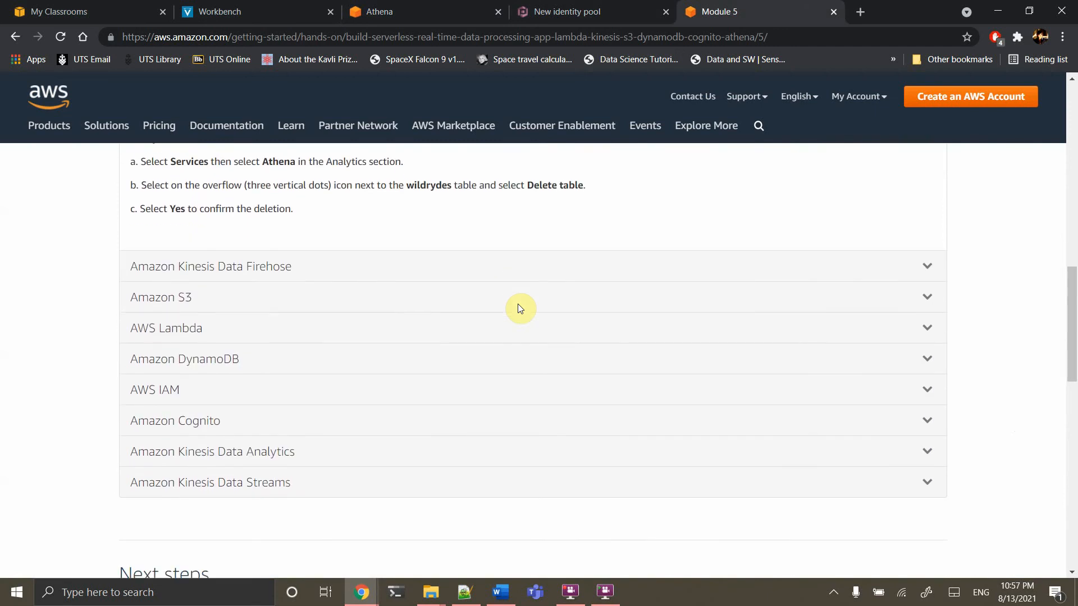
pyautogui.scroll(1, 518, 305)
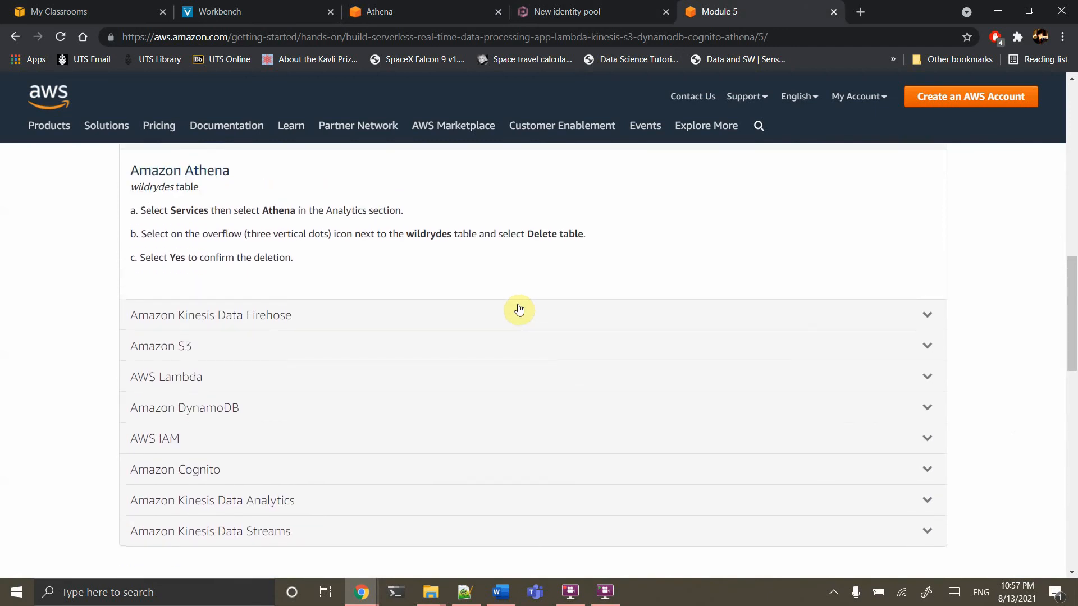
pyautogui.scroll(1, 519, 308)
pyautogui.scroll(-1, 519, 308)
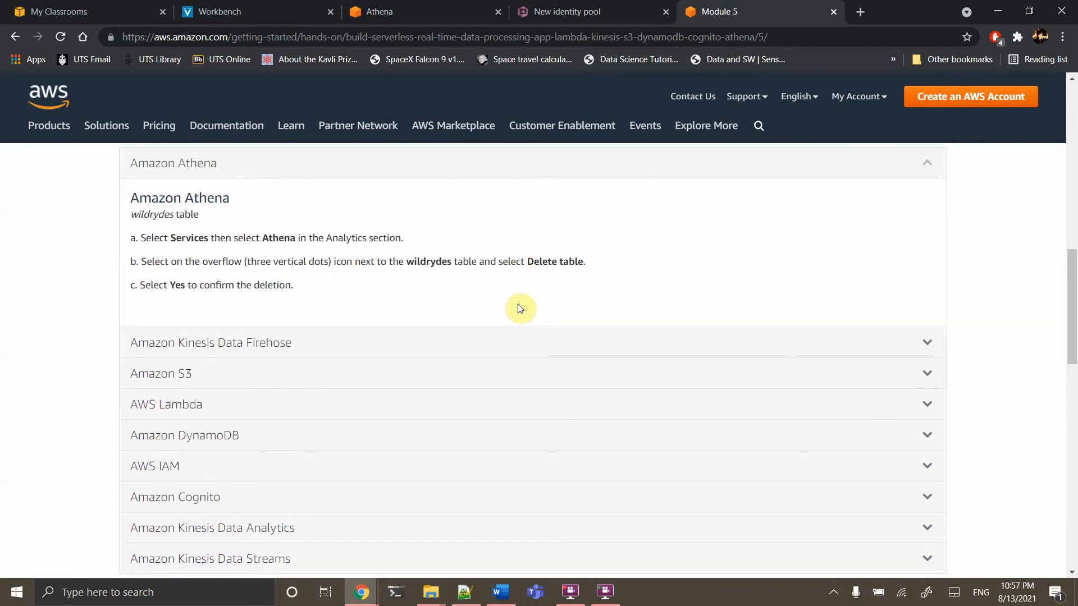
pyautogui.scroll(-1, 333, 429)
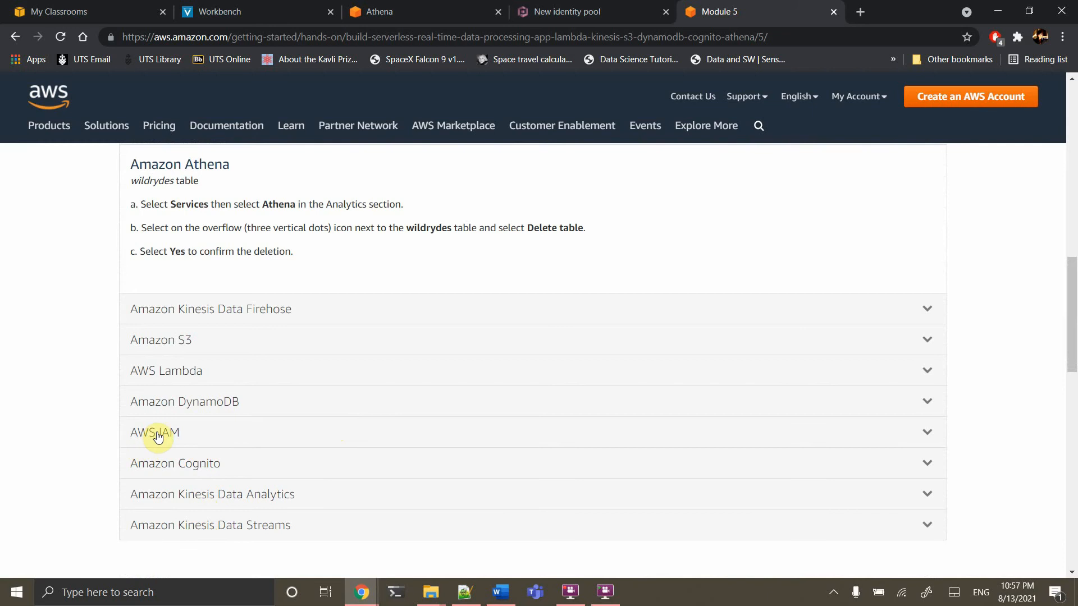
pyautogui.scroll(2, 257, 442)
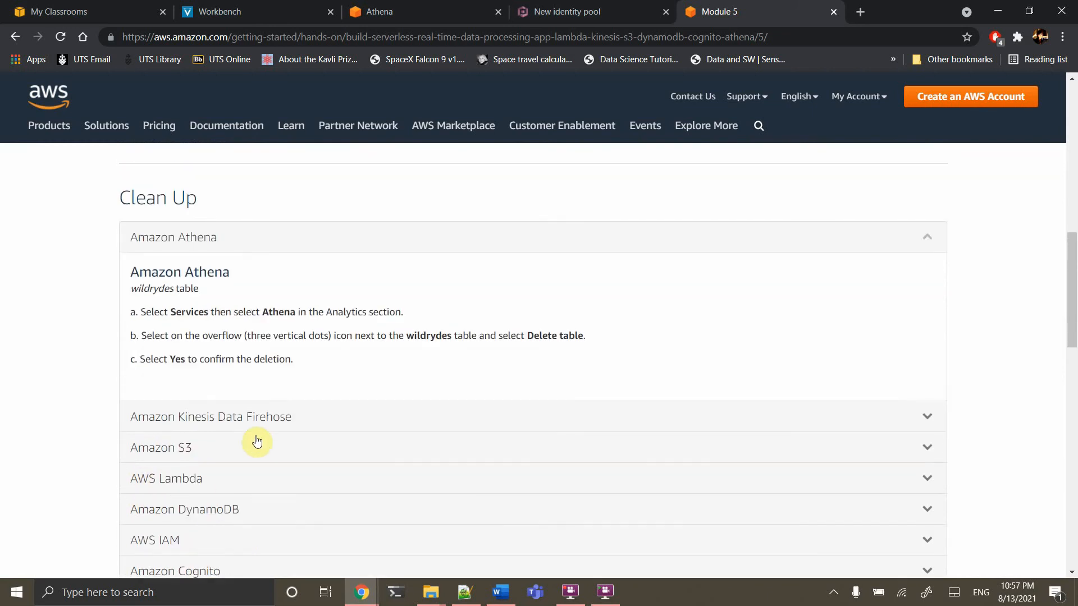
# Open the IAM Roles list filtered by 'wil'
pyautogui.click(448, 10)
pyautogui.click(405, 87)
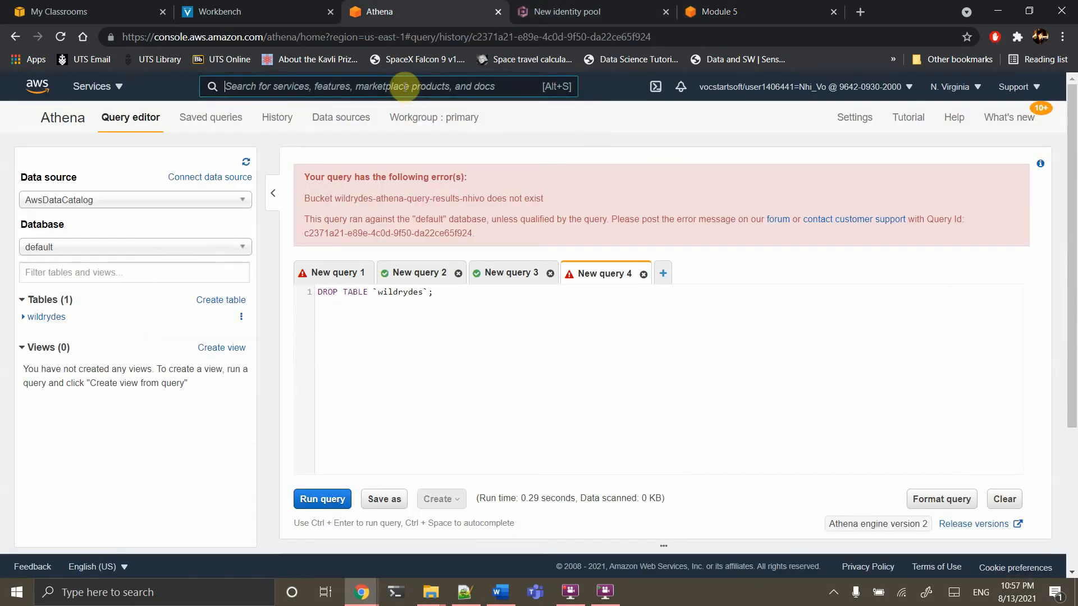
pyautogui.write('iam')
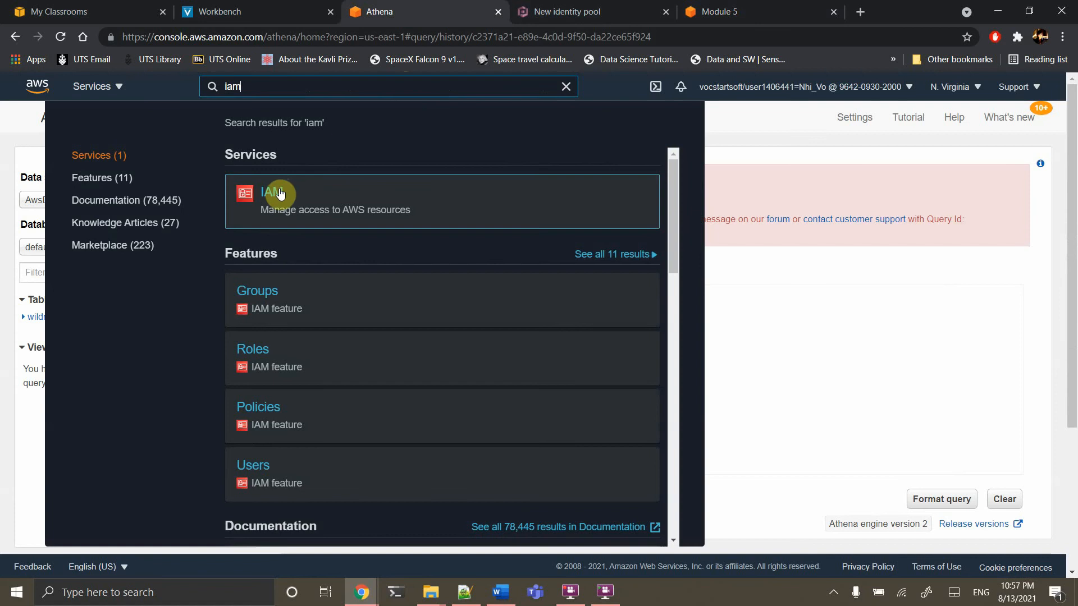
pyautogui.click(273, 196)
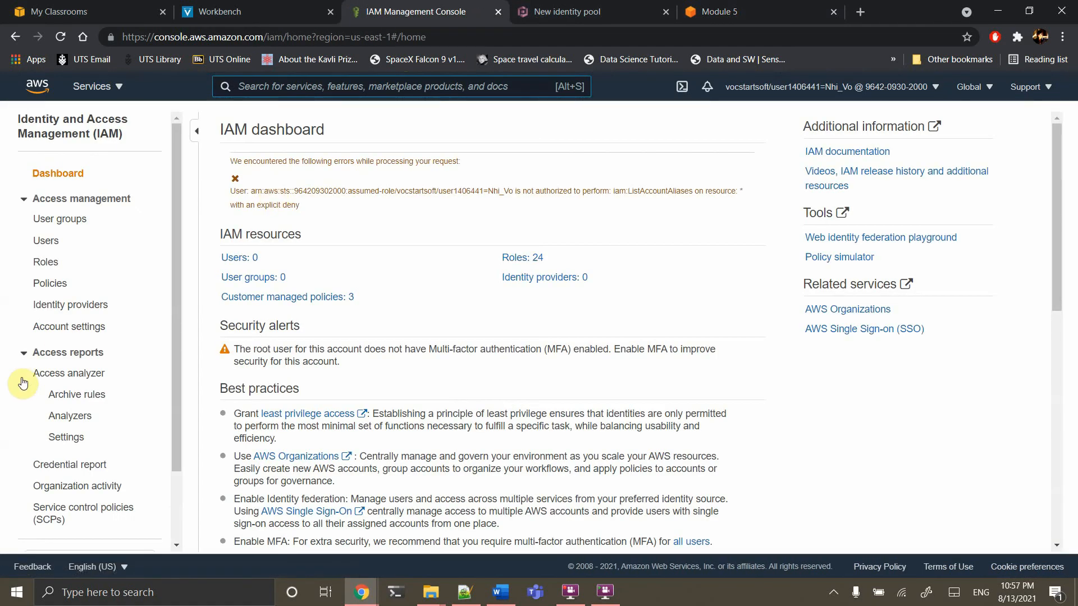
pyautogui.click(45, 266)
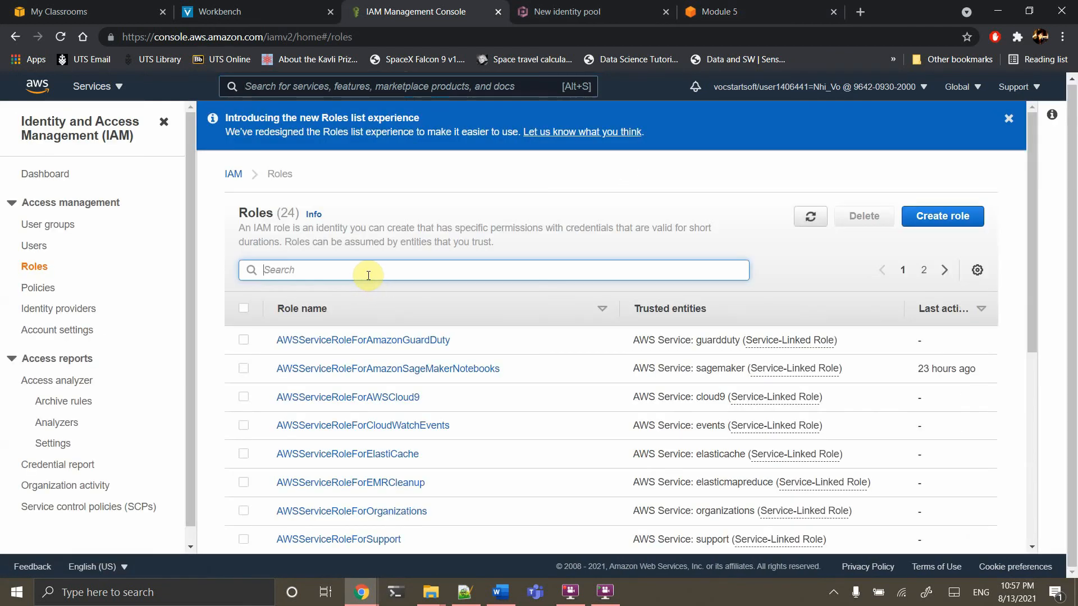
pyautogui.write('wil')
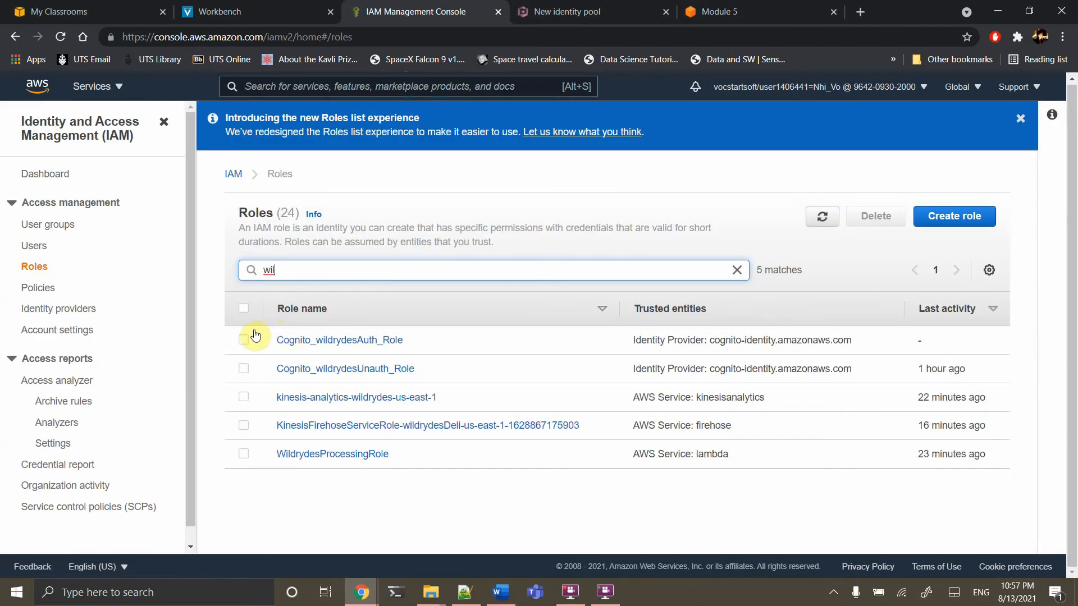
# Delete the two Cognito wildrydes roles plus the Kinesis Analytics, Firehose and WildrydesProcessingRole roles
pyautogui.click(243, 339)
pyautogui.click(244, 369)
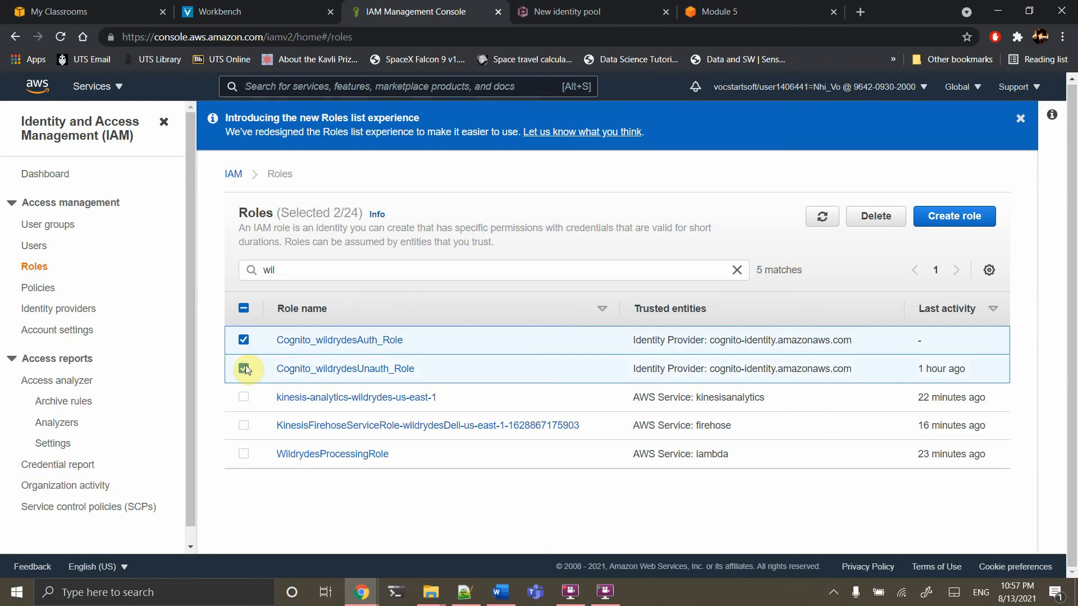
pyautogui.click(243, 397)
pyautogui.click(243, 425)
pyautogui.click(243, 453)
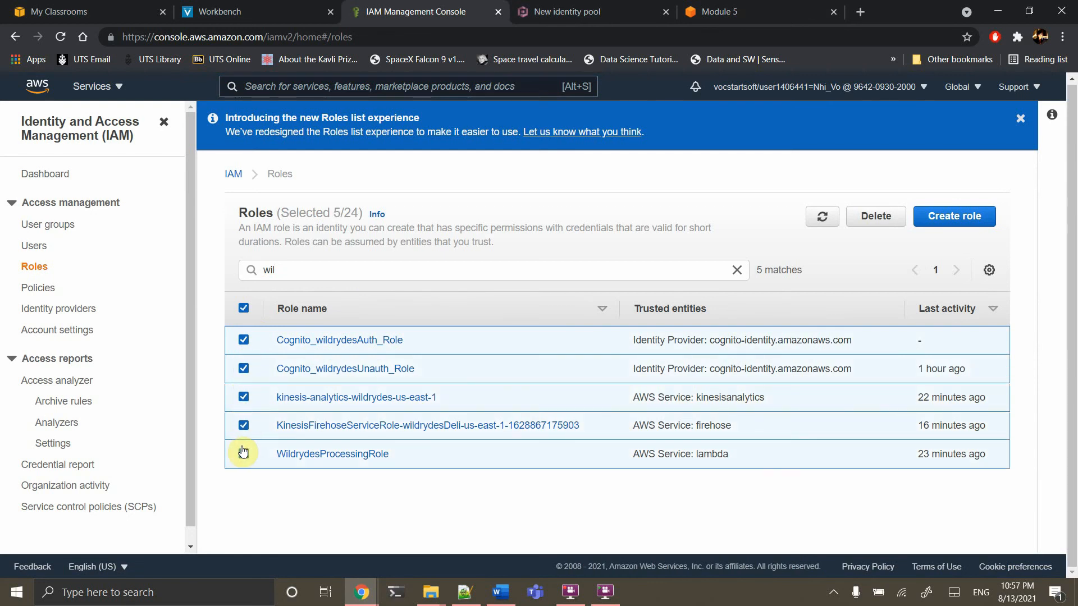
pyautogui.click(892, 227)
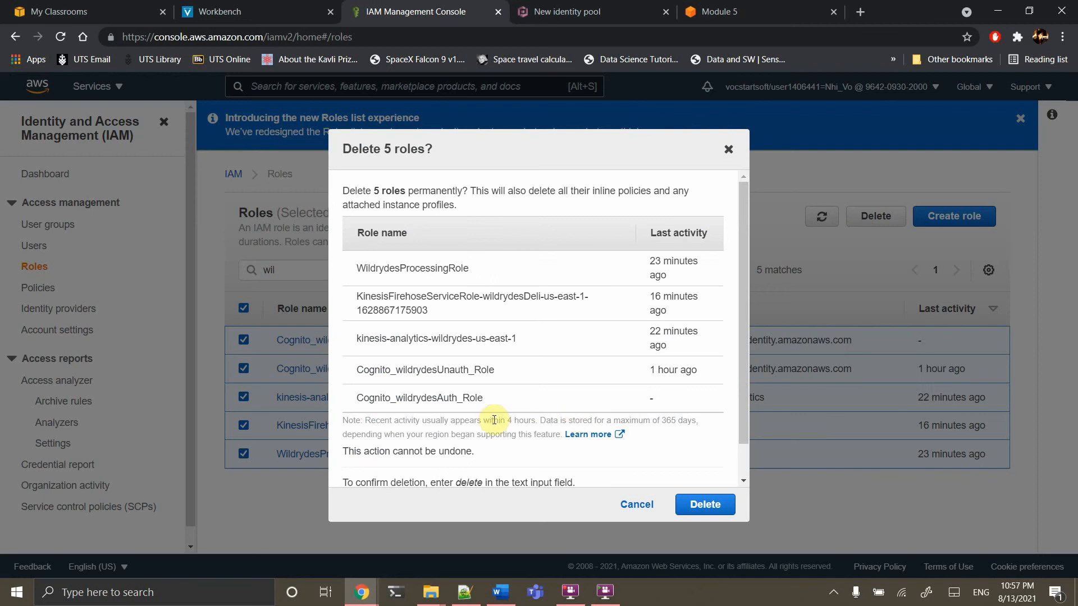
pyautogui.scroll(-1, 496, 424)
pyautogui.click(416, 473)
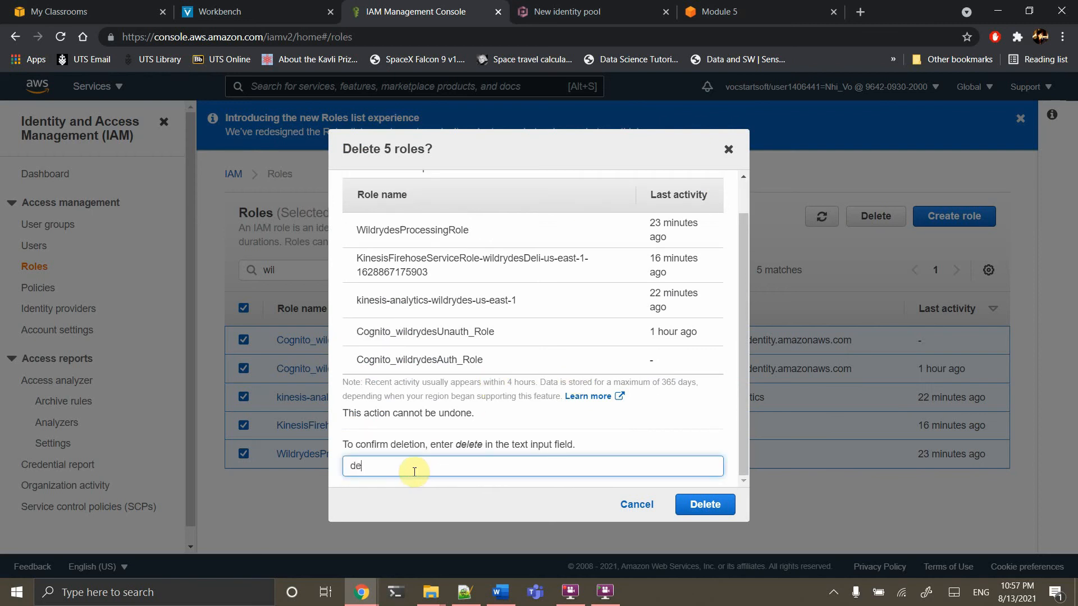
pyautogui.click(705, 504)
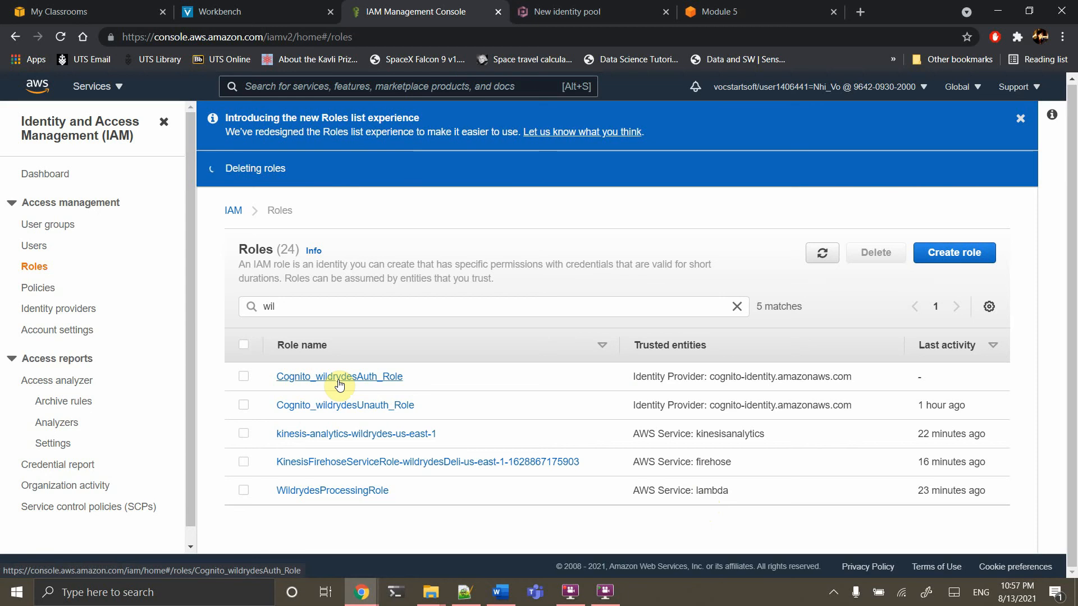
pyautogui.rightClick(39, 290)
pyautogui.click(38, 290)
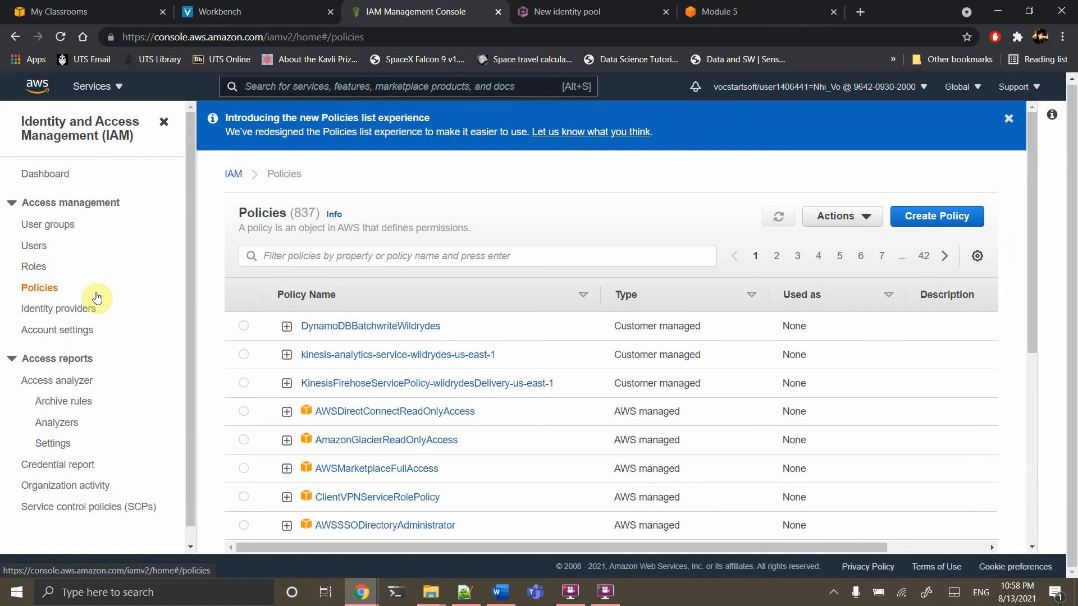
# Delete the Kinesis Firehose wildrydes delivery policy, confirming with its pasted name
pyautogui.click(244, 325)
pyautogui.click(244, 351)
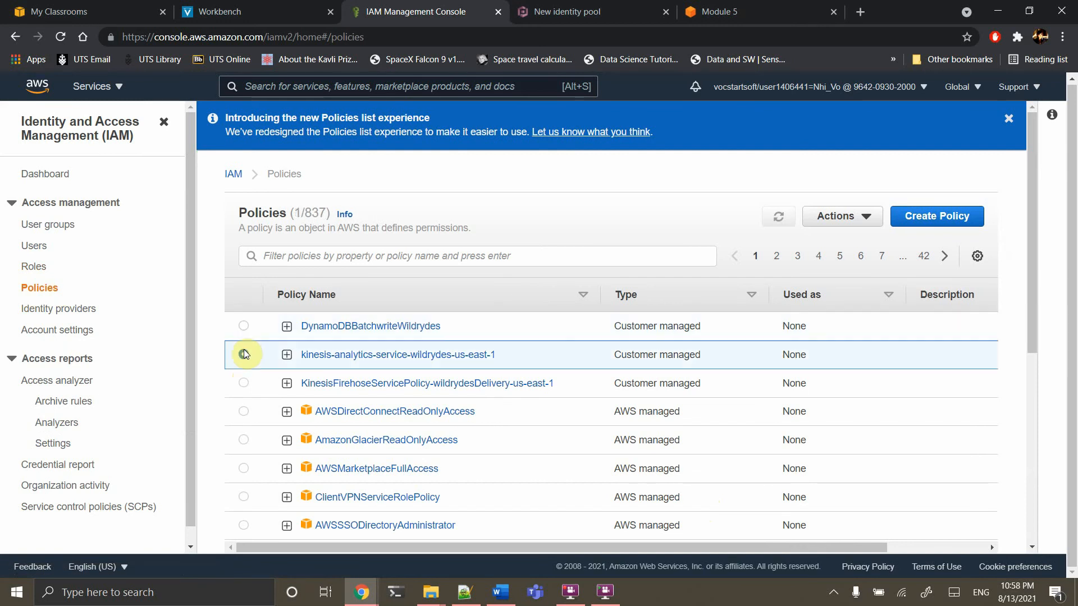
pyautogui.click(243, 382)
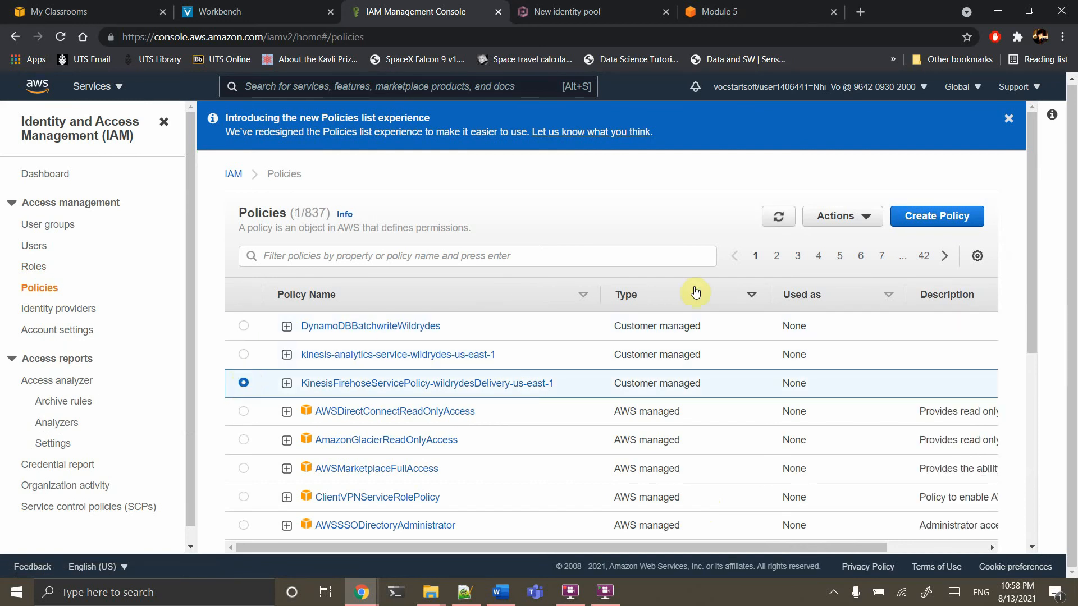
pyautogui.click(859, 218)
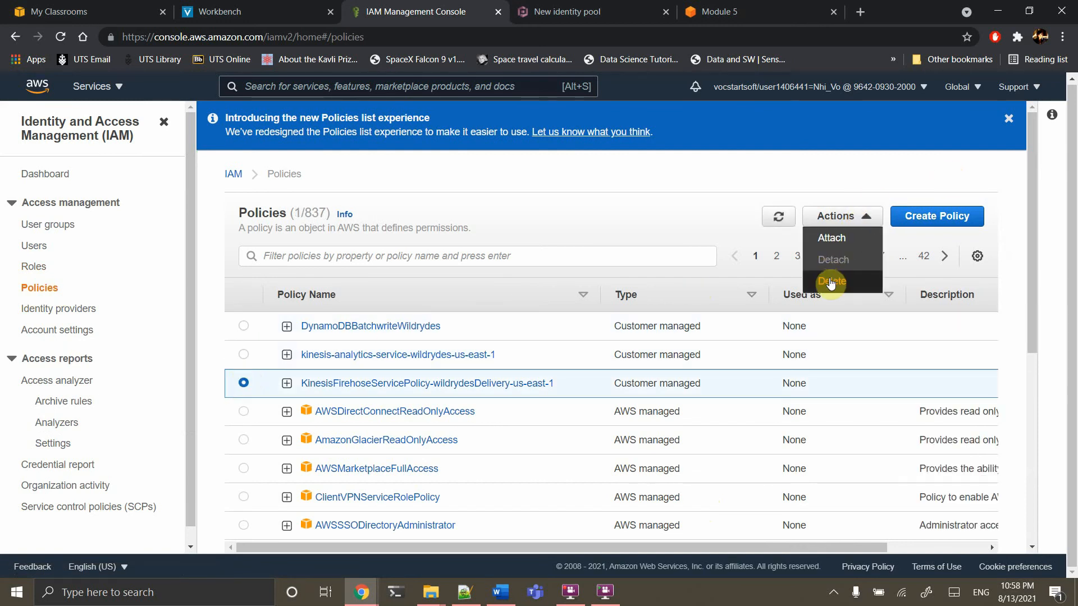
pyautogui.click(831, 279)
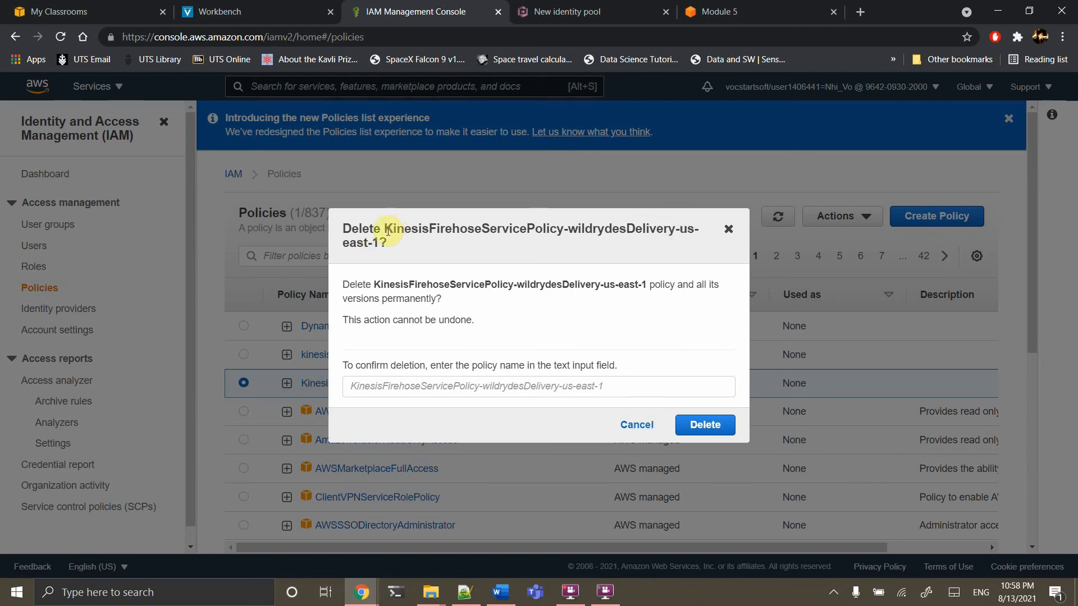
pyautogui.moveTo(382, 231); pyautogui.dragTo(379, 243)
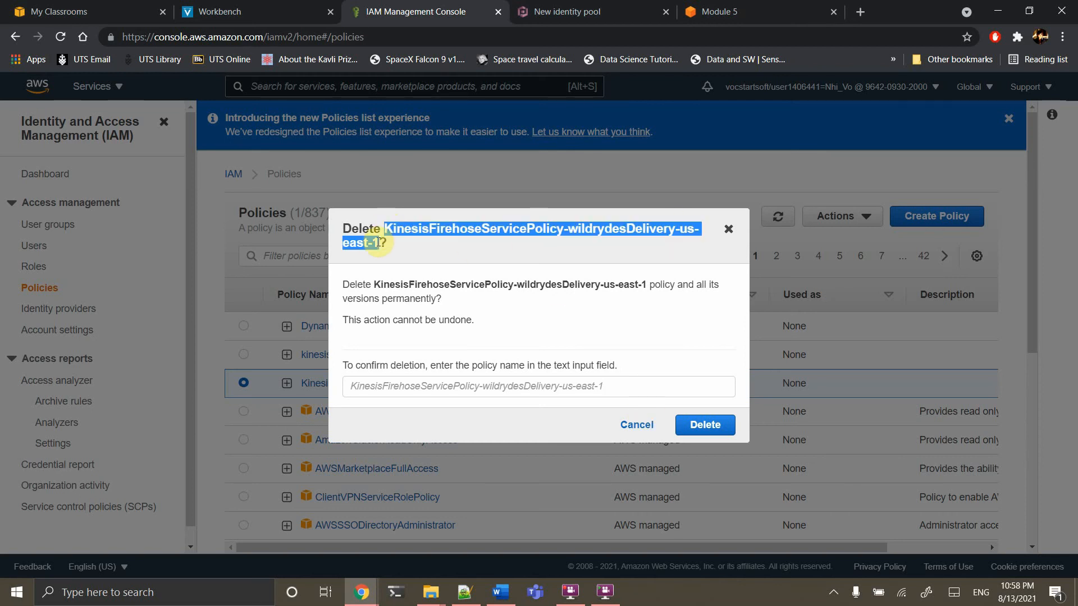
pyautogui.hotkey('ctrl', 'c')
pyautogui.click(361, 386)
pyautogui.hotkey('ctrl', 'v')
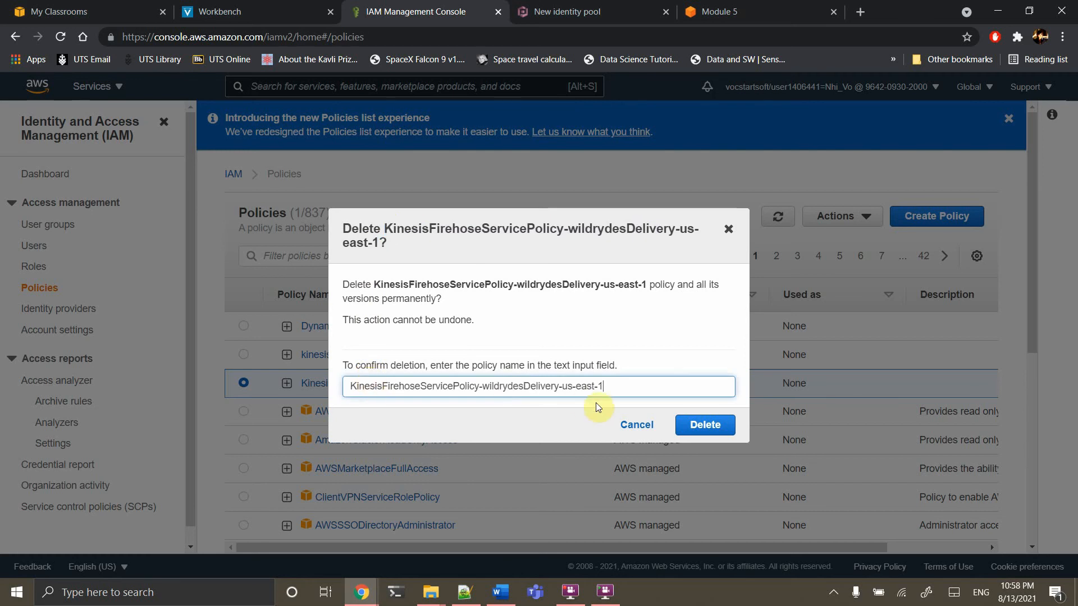
pyautogui.click(690, 425)
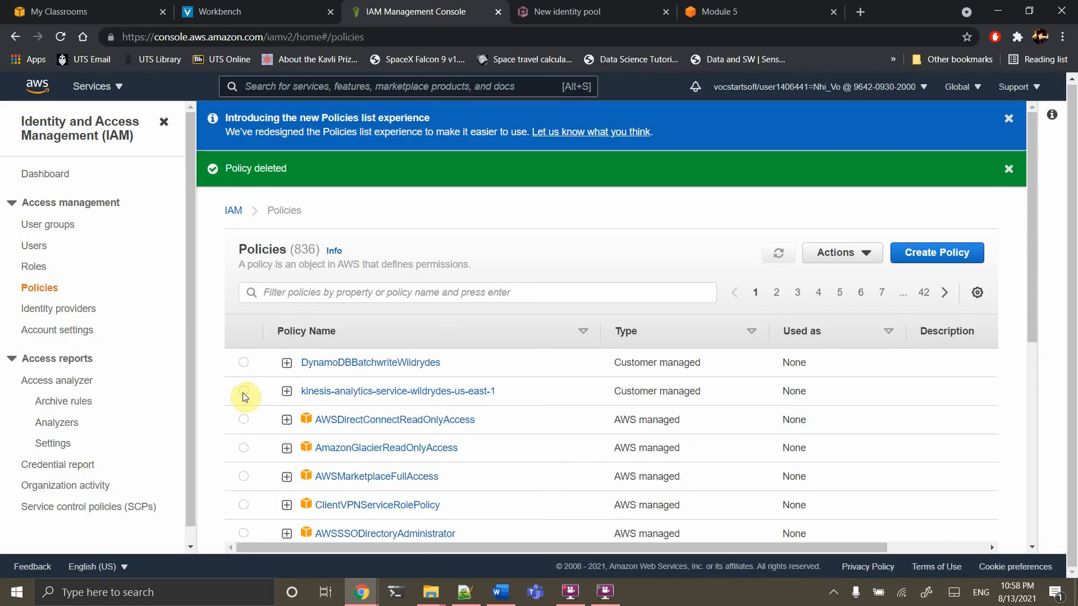
# Delete the kinesis-analytics-service-wildrydes-us-east-1 policy, confirming with its pasted name
pyautogui.click(244, 392)
pyautogui.click(858, 260)
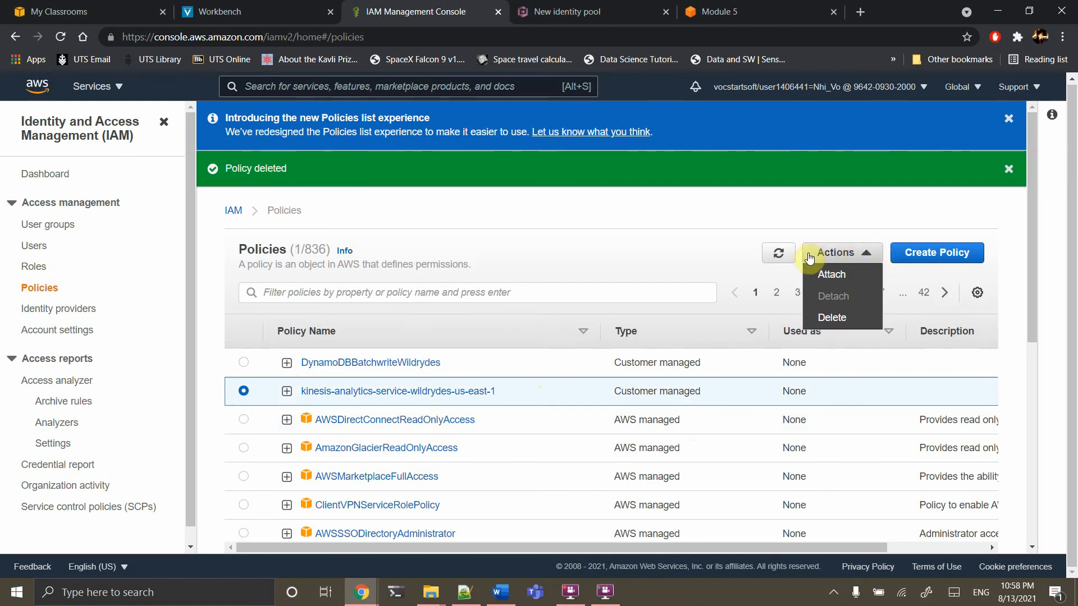
pyautogui.click(829, 318)
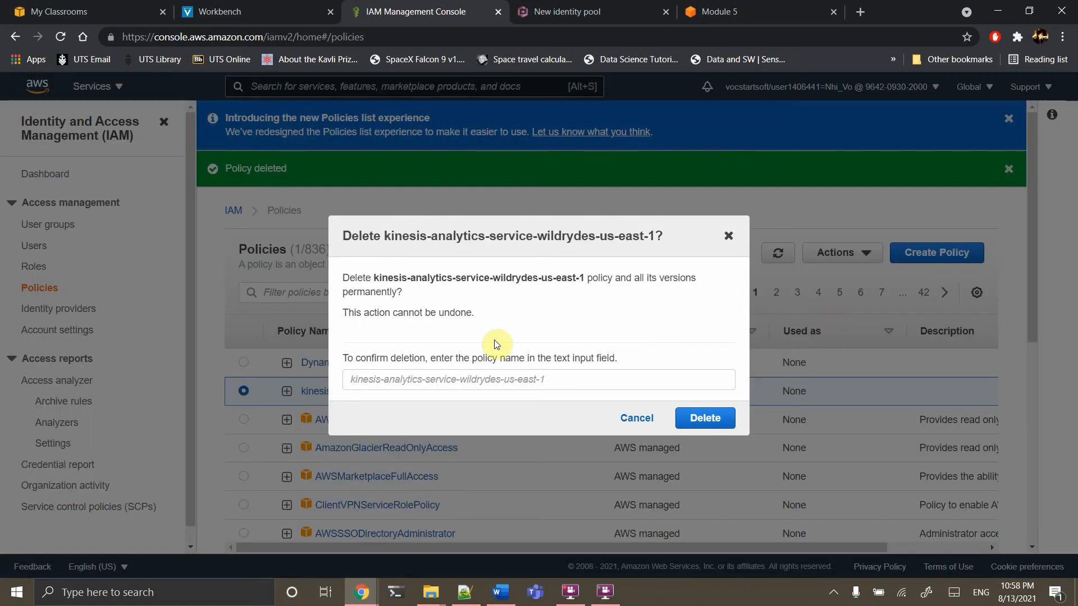
pyautogui.moveTo(386, 234); pyautogui.dragTo(657, 238)
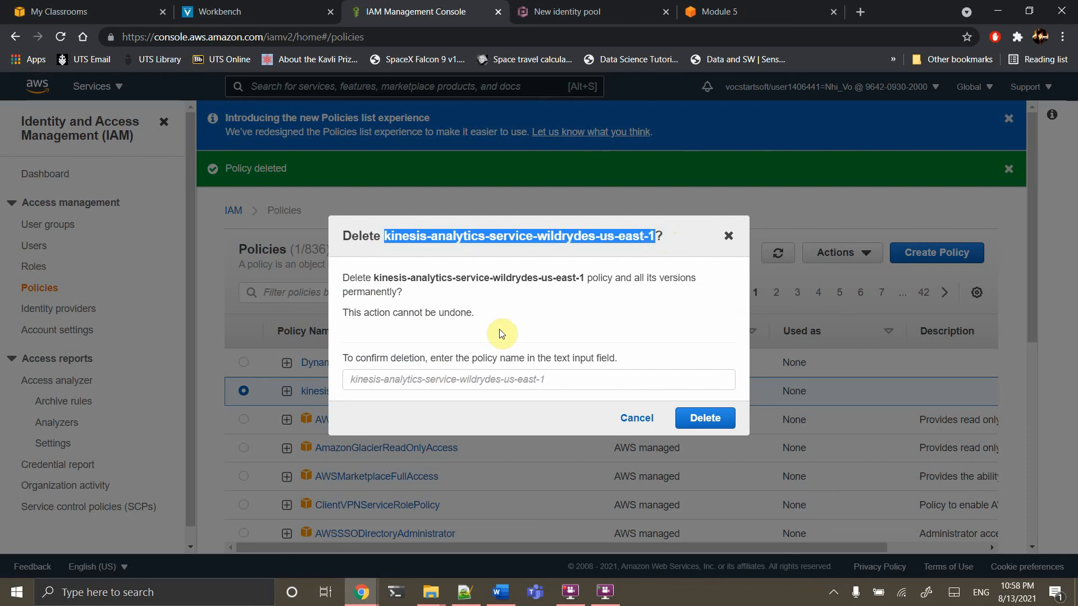
pyautogui.click(446, 380)
pyautogui.hotkey('ctrl', 'v')
pyautogui.click(705, 418)
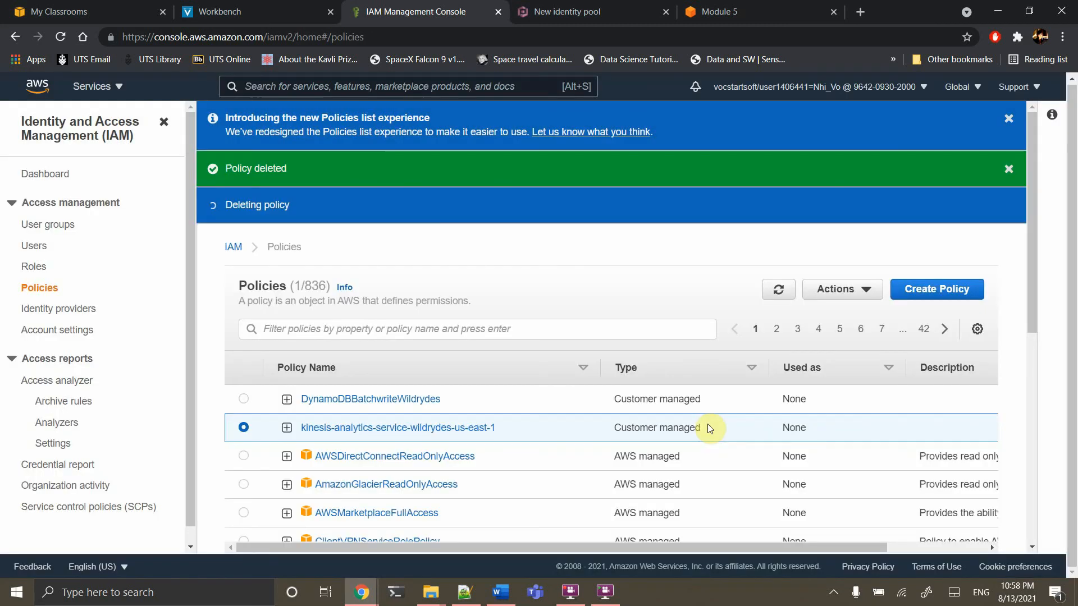
# Delete the DynamoDBBatchwriteWildrydes policy, leaving 834 policies listed
pyautogui.click(244, 400)
pyautogui.click(853, 296)
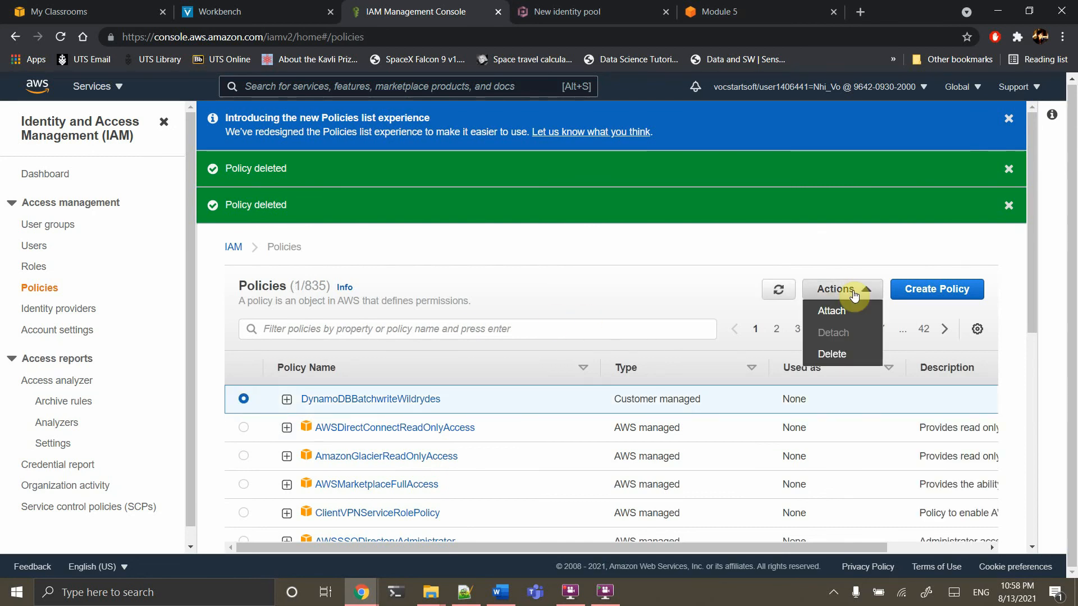
pyautogui.click(841, 352)
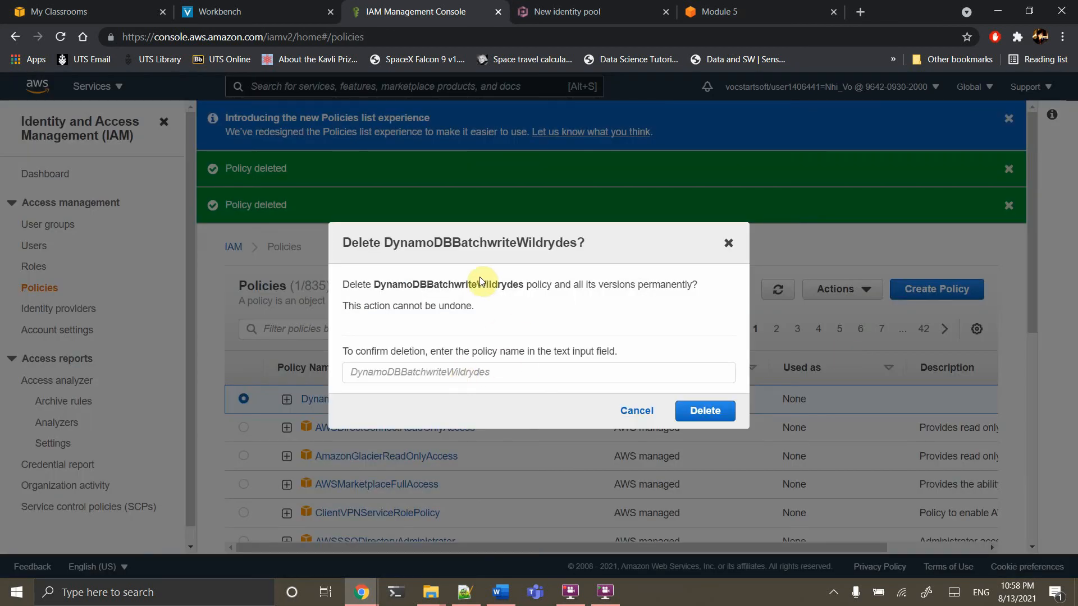
pyautogui.moveTo(374, 285); pyautogui.dragTo(519, 285)
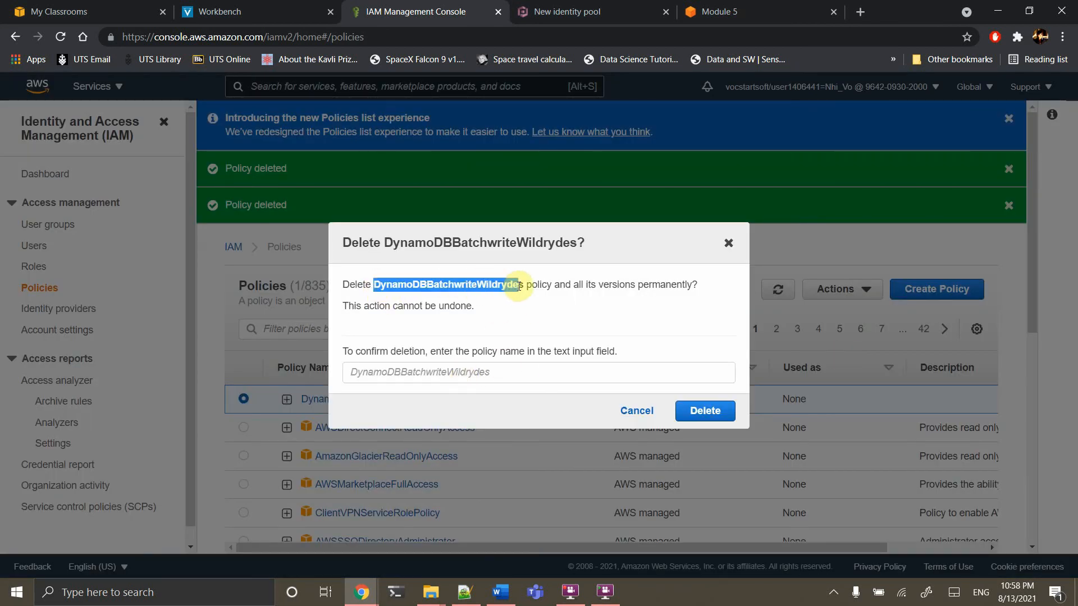
pyautogui.click(429, 371)
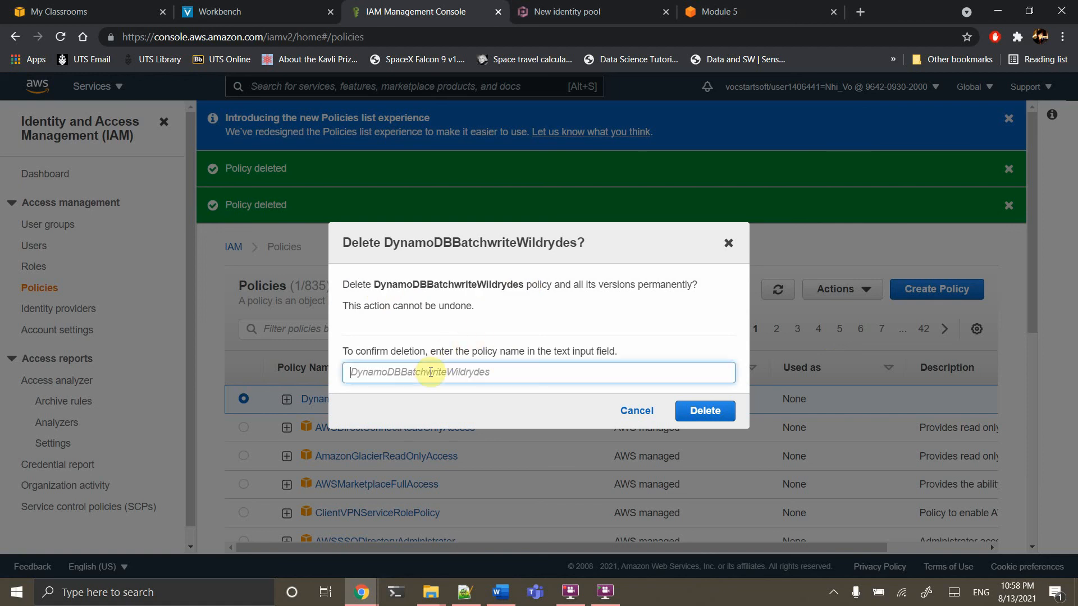
pyautogui.hotkey('ctrl', 'v')
pyautogui.click(704, 412)
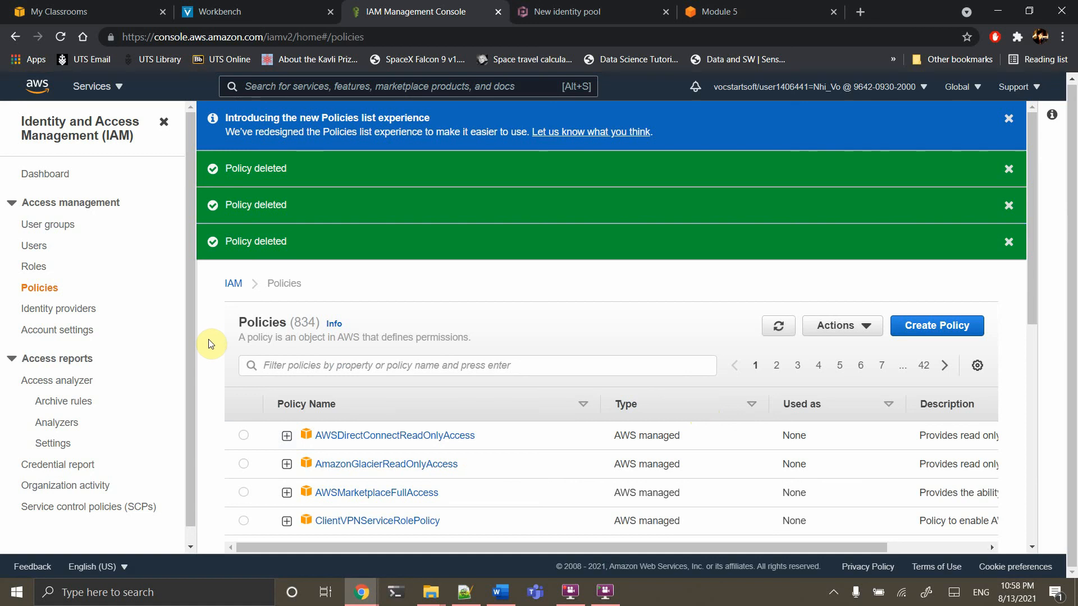
# Show the serverless data processing tutorial's Intro page with its architecture diagram from the Module 5 tab
pyautogui.click(700, 4)
pyautogui.scroll(10, 469, 232)
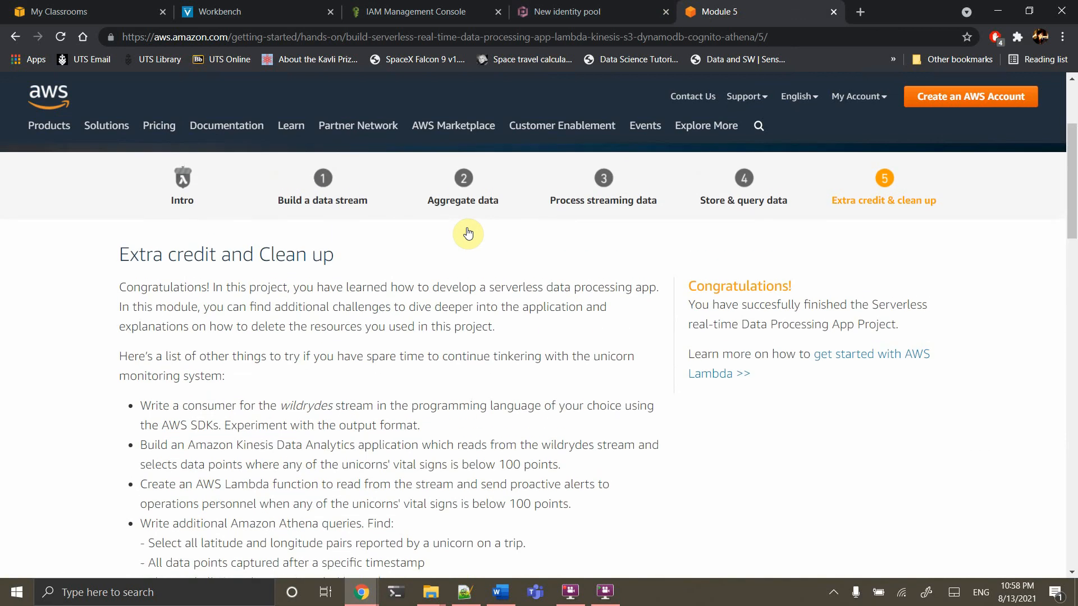
pyautogui.click(183, 203)
pyautogui.scroll(-4, 310, 352)
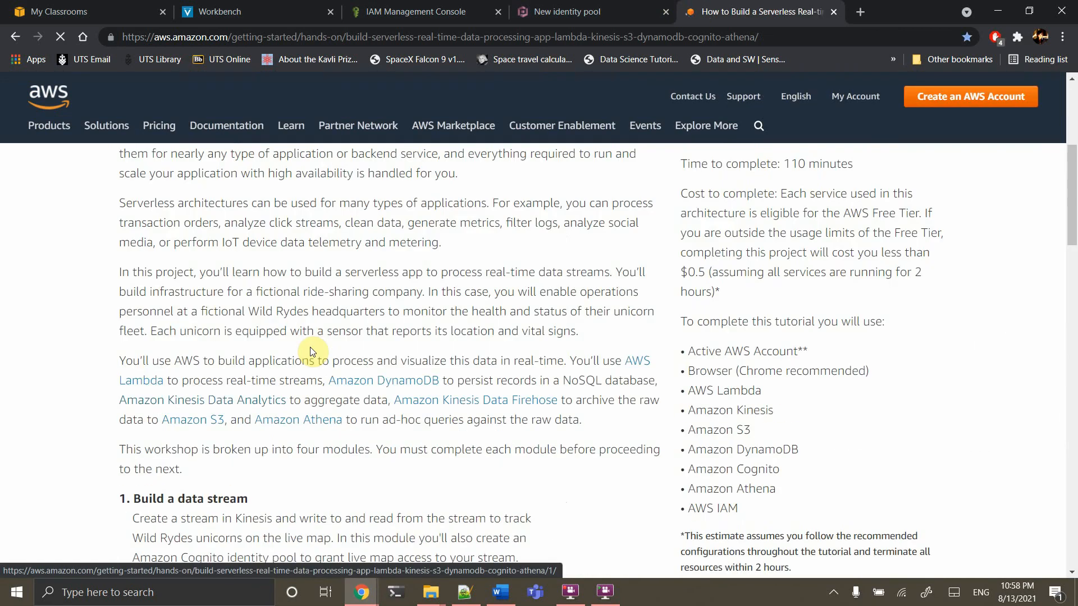
pyautogui.scroll(-10, 311, 352)
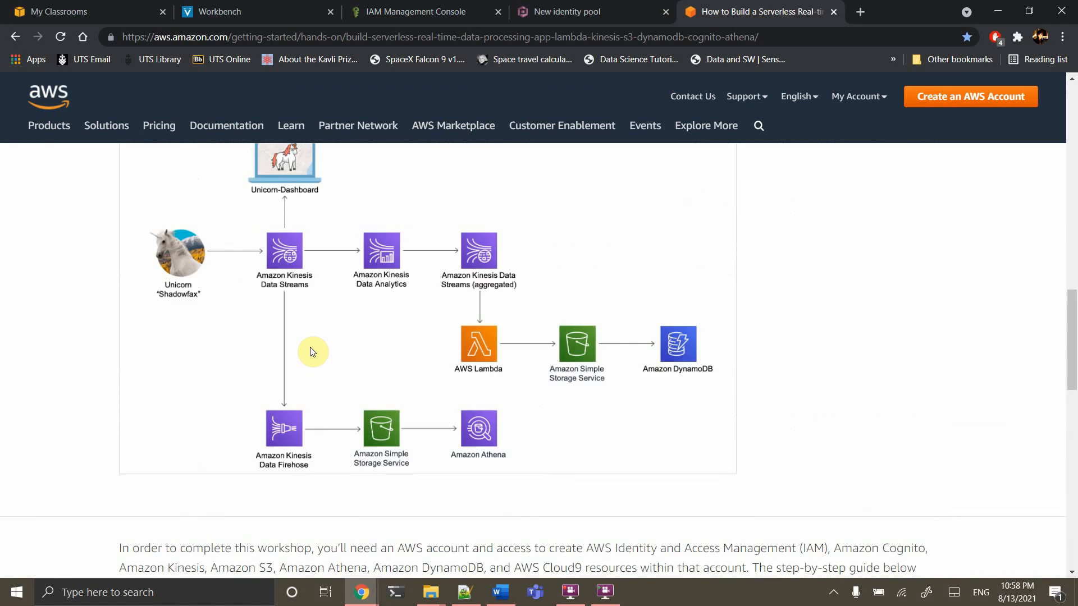
pyautogui.scroll(1, 313, 352)
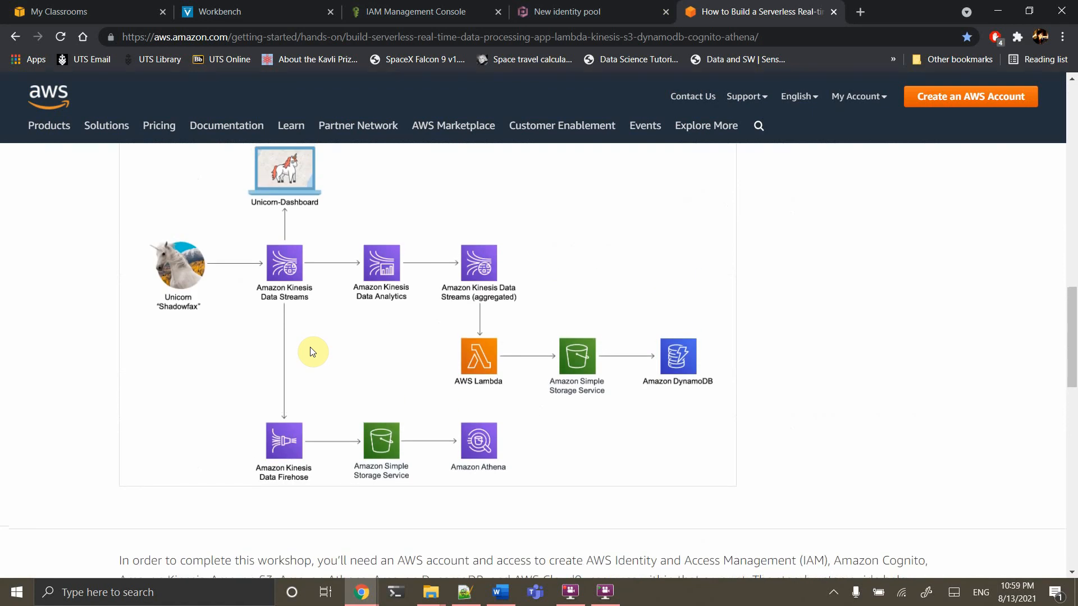